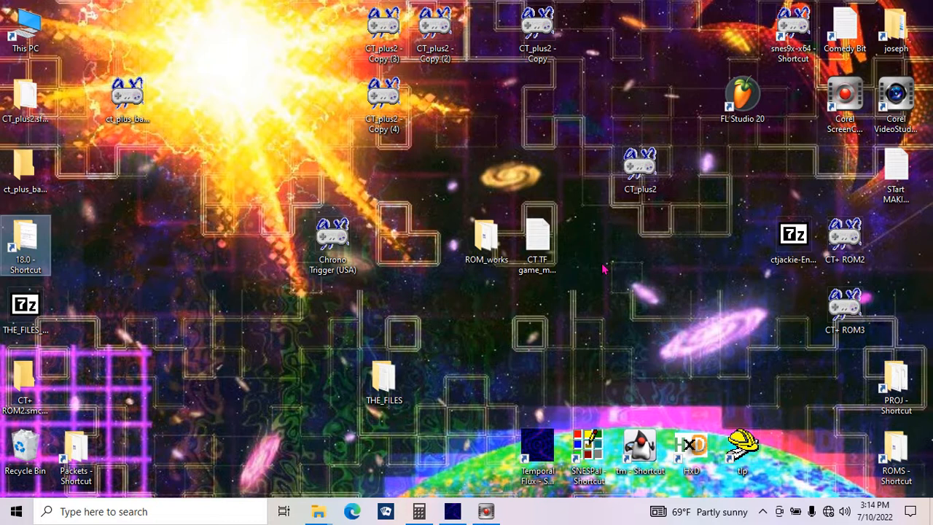
- Open the CT TF game_mod tutorial art list and highlight the ###TEMPLATE FORGE!!### line in the TUT3 section
double_click(537, 239)
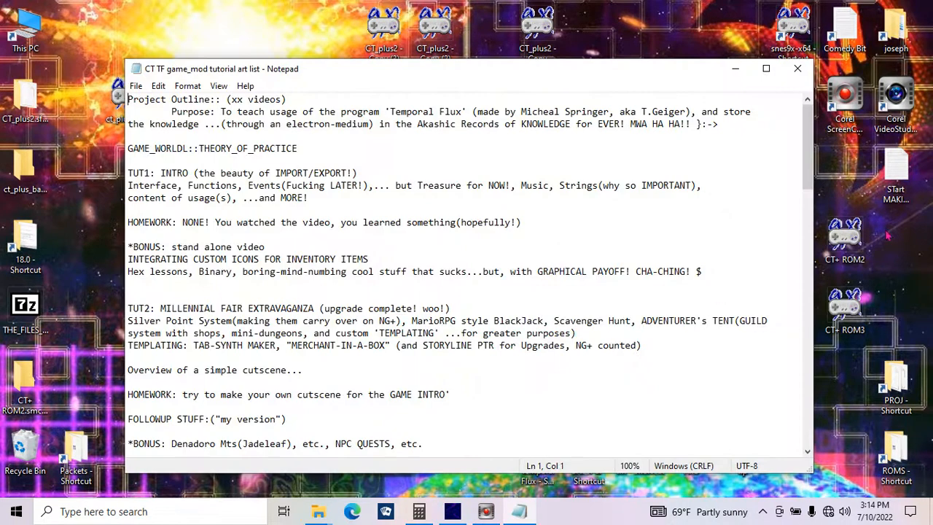
drag(810, 155, 815, 248)
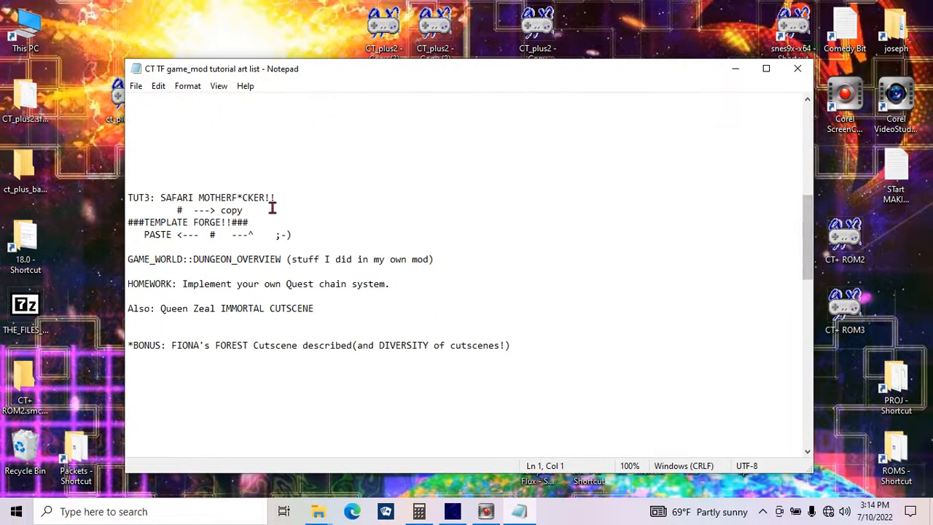
drag(277, 197, 147, 199)
drag(277, 220, 127, 225)
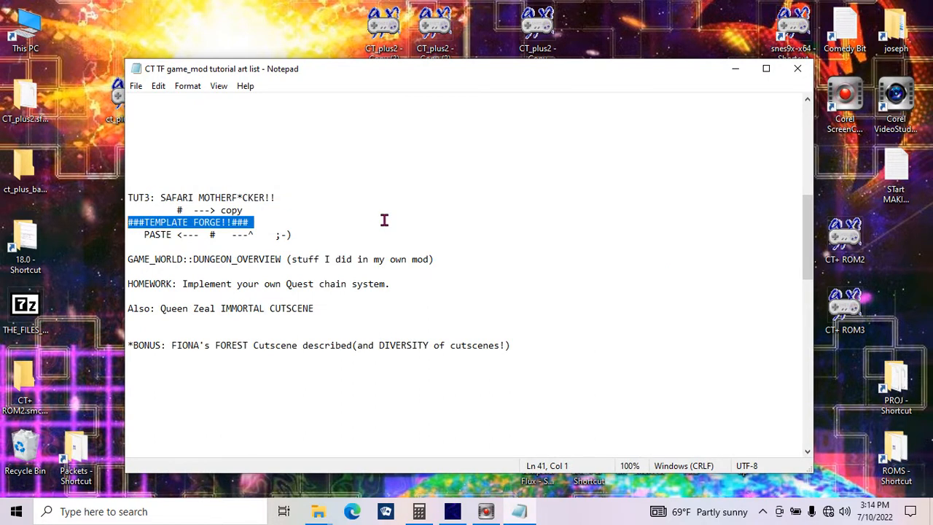
- Highlight the Queen Zeal IMMORTAL CUTSCENE line and the FIONA's FOREST bonus line in the notes, one after the other
click(342, 312)
key(shift+Home)
key(shift+Up)
key(shift+Up)
key(shift+Down)
key(shift+Down)
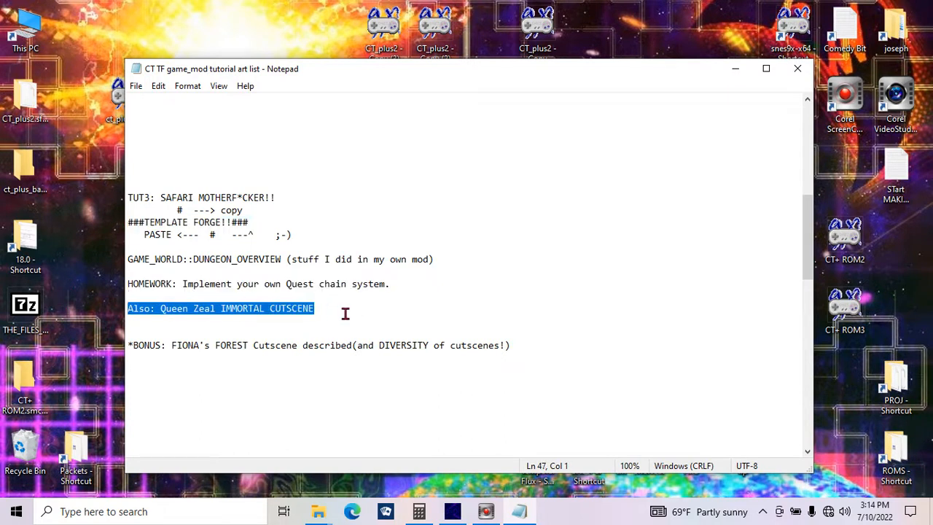
click(527, 343)
key(shift+Home)
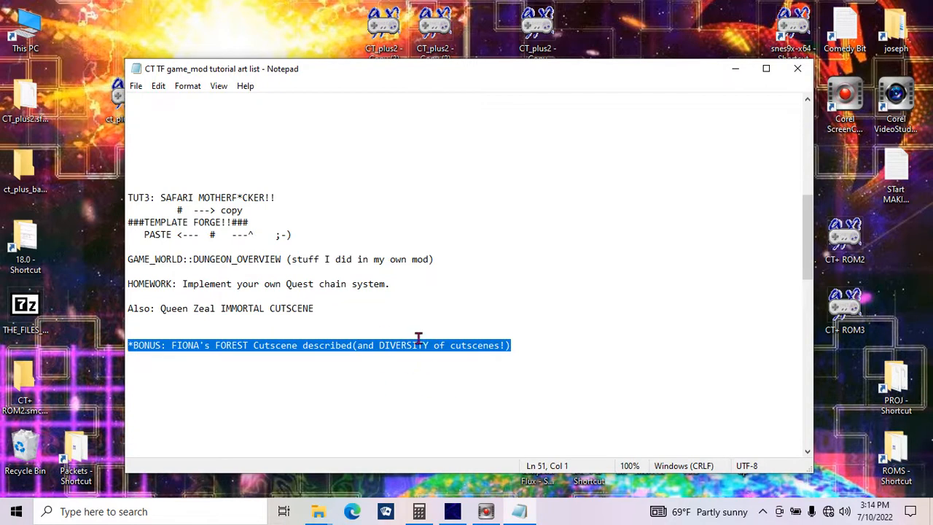
click(504, 368)
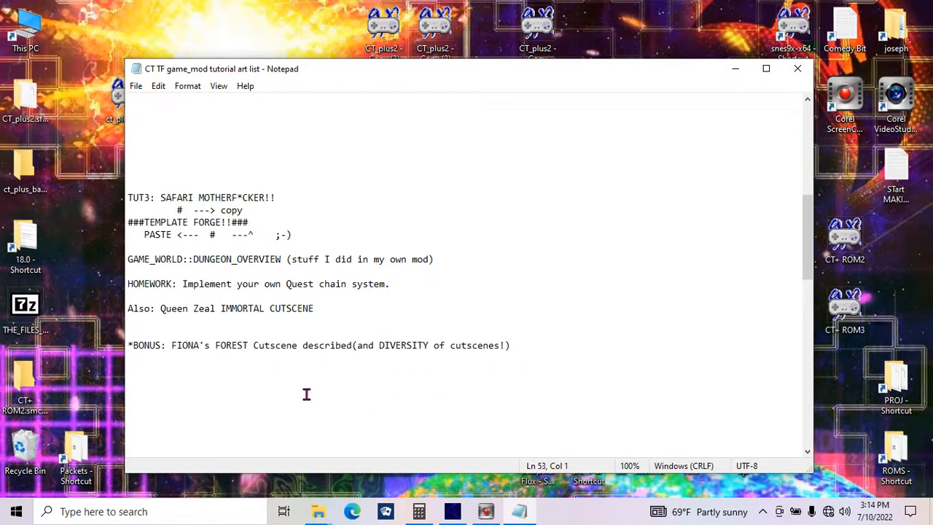
click(276, 402)
click(277, 415)
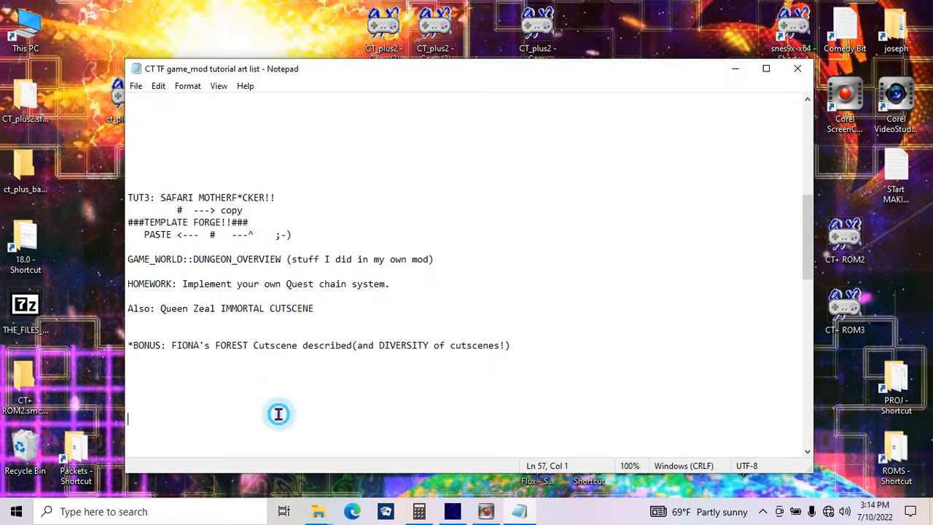
click(265, 431)
click(217, 367)
click(209, 381)
click(210, 393)
click(194, 418)
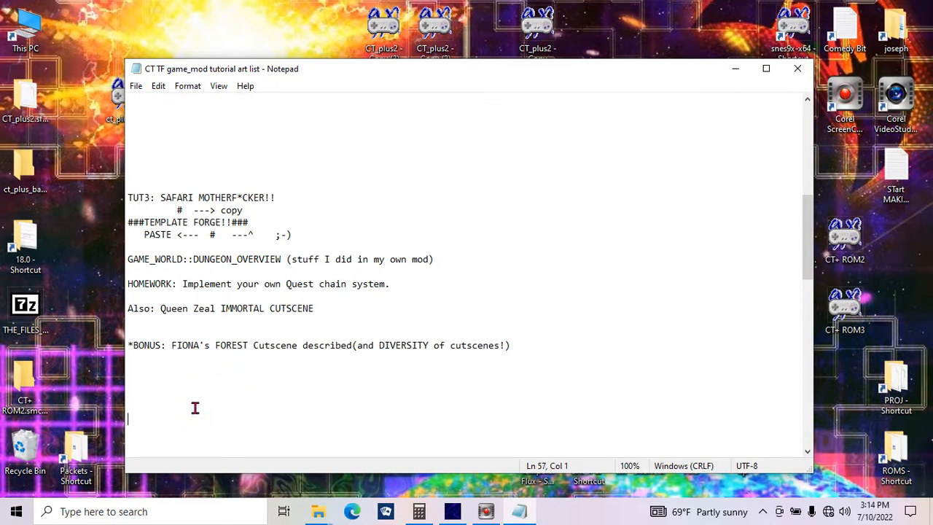
- Highlight "FIONA's FOREST Cutscene" in the bonus line and close the notes
click(174, 345)
drag(173, 345, 298, 346)
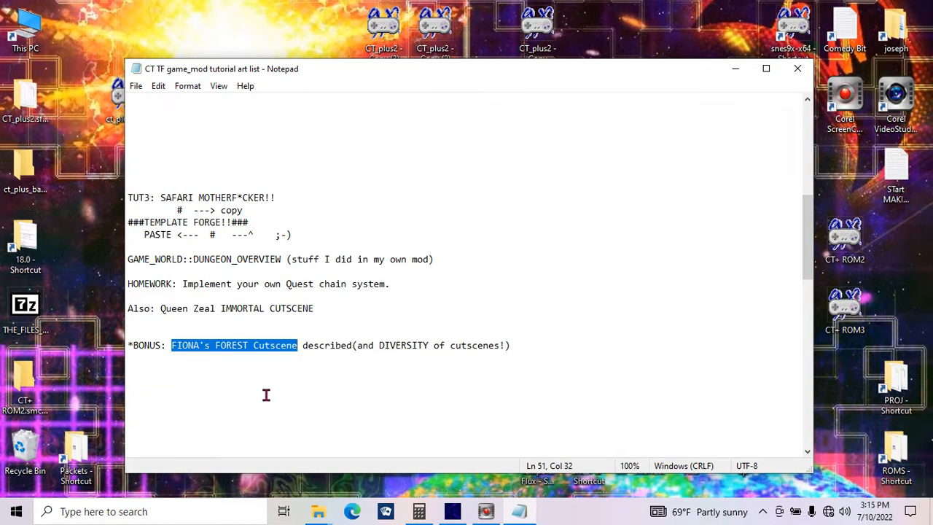
click(210, 379)
click(194, 360)
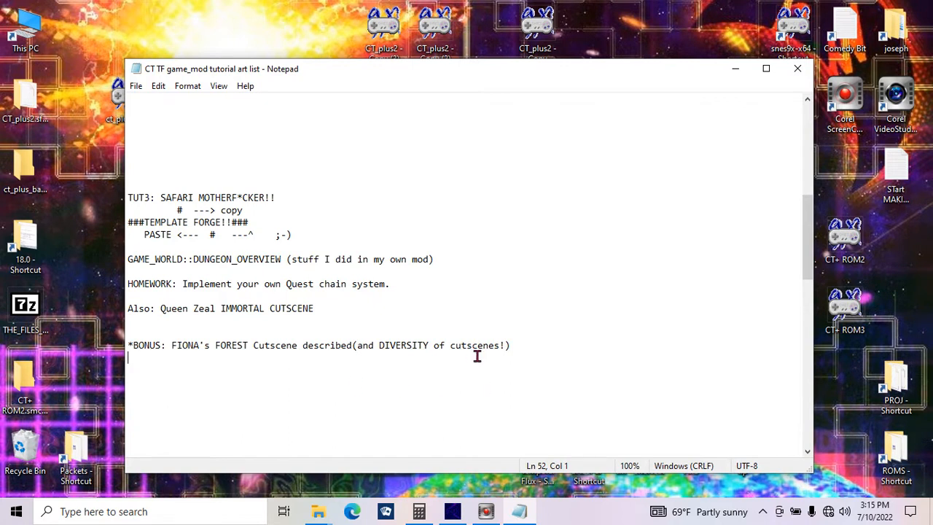
click(548, 364)
click(793, 76)
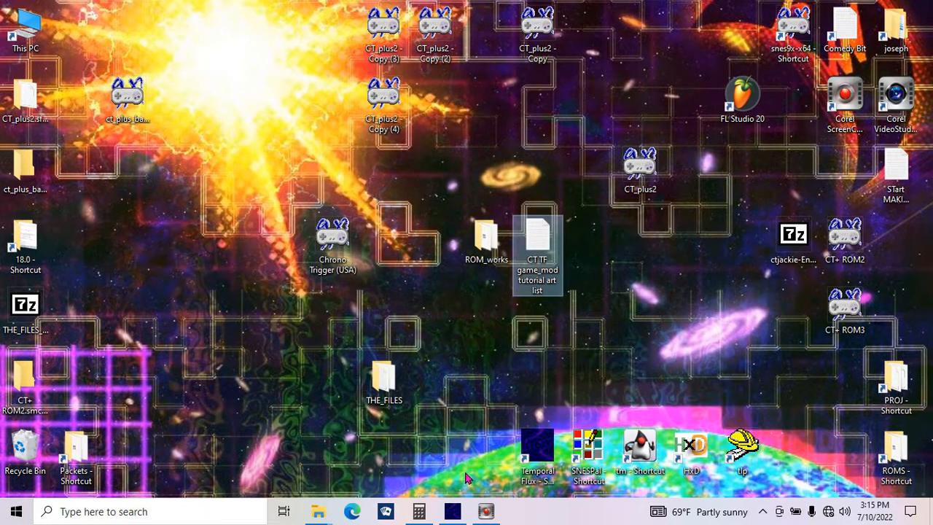
- Switch to Temporal Flux, relabel location 0C2 as "DUNGEON: SNOW" and reselect it in the location list
click(452, 512)
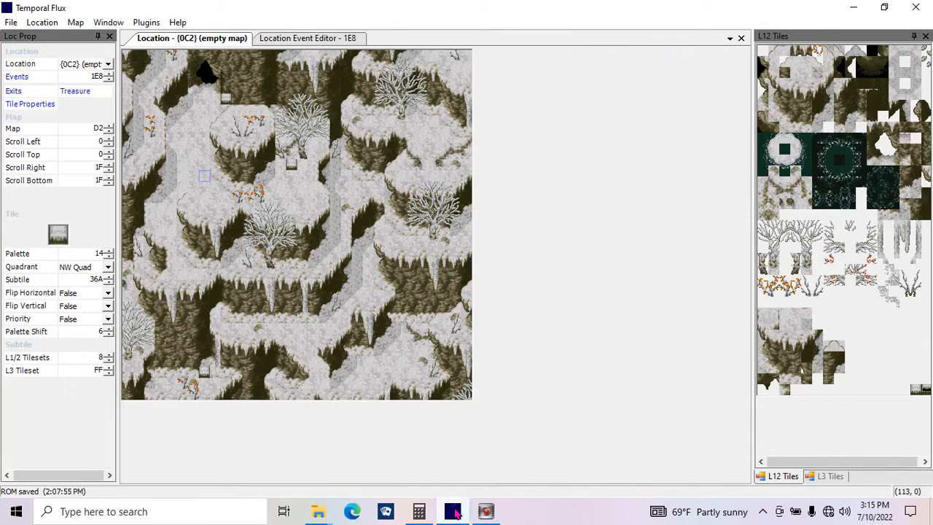
click(81, 23)
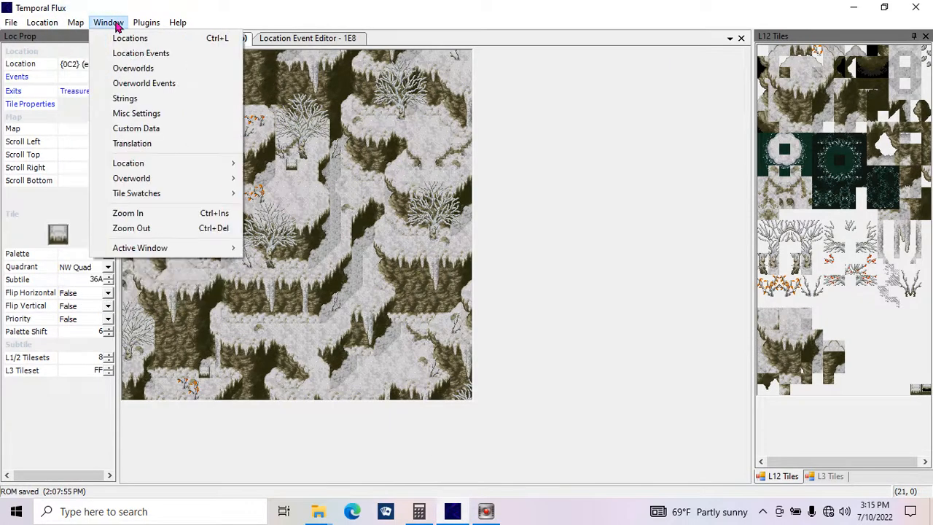
click(58, 39)
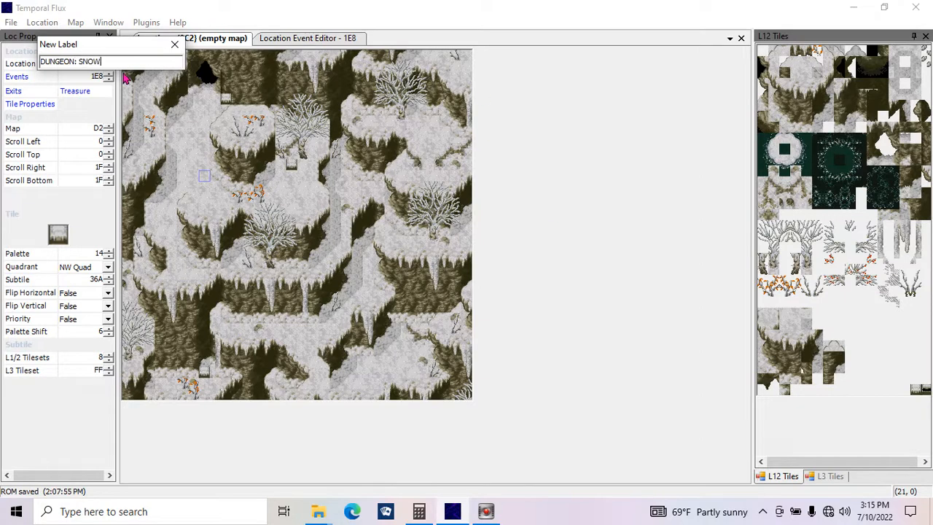
click(175, 48)
click(107, 64)
scroll(233, 79, up, 1)
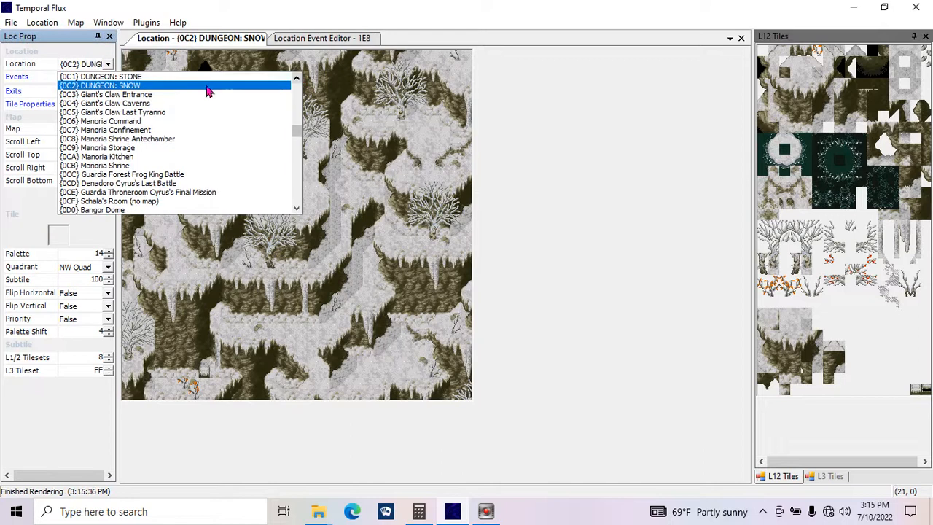
click(142, 85)
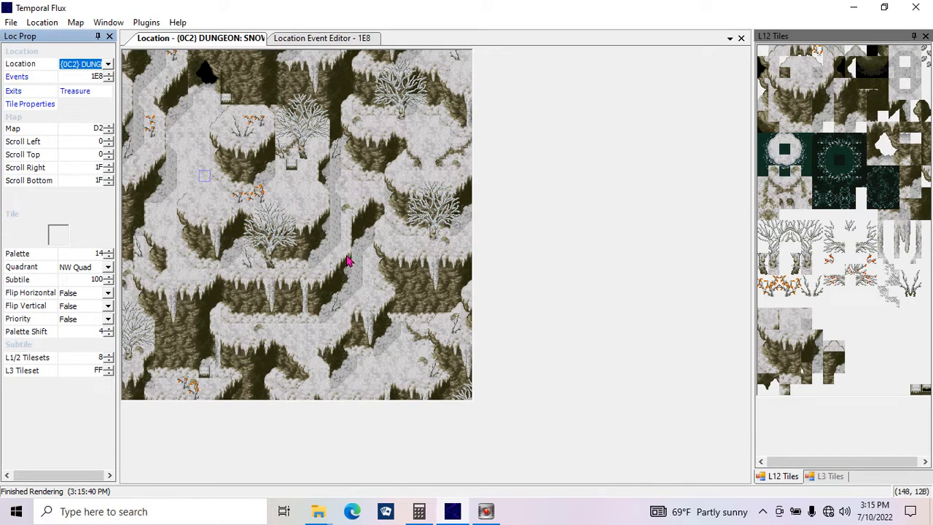
- Hide Layer 1 of the snow dungeon map so only the Layer 2 tiles are displayed
click(233, 197)
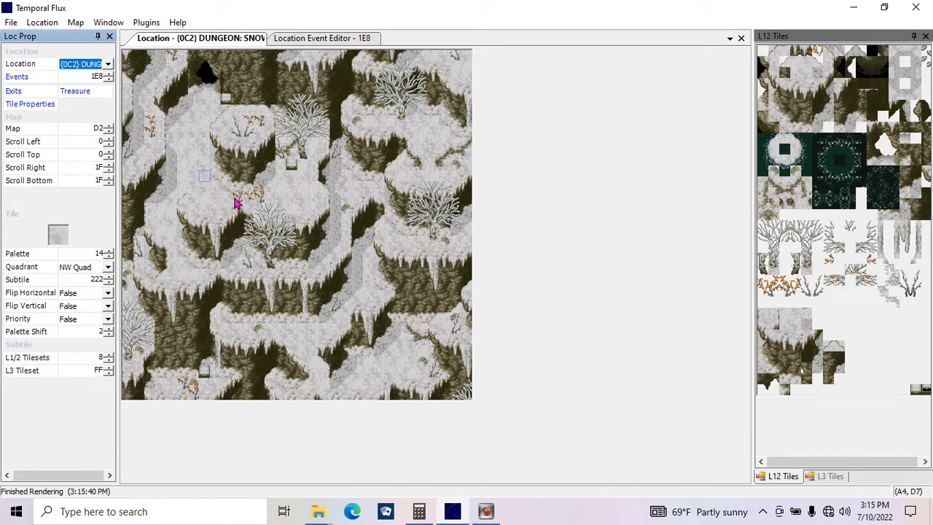
key(2)
click(235, 198)
click(236, 198)
click(237, 196)
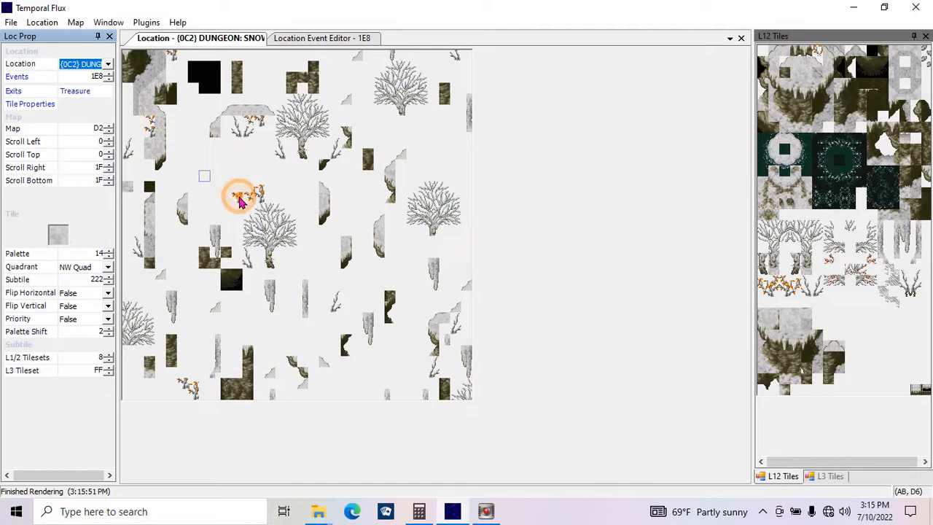
key(1)
key(1)
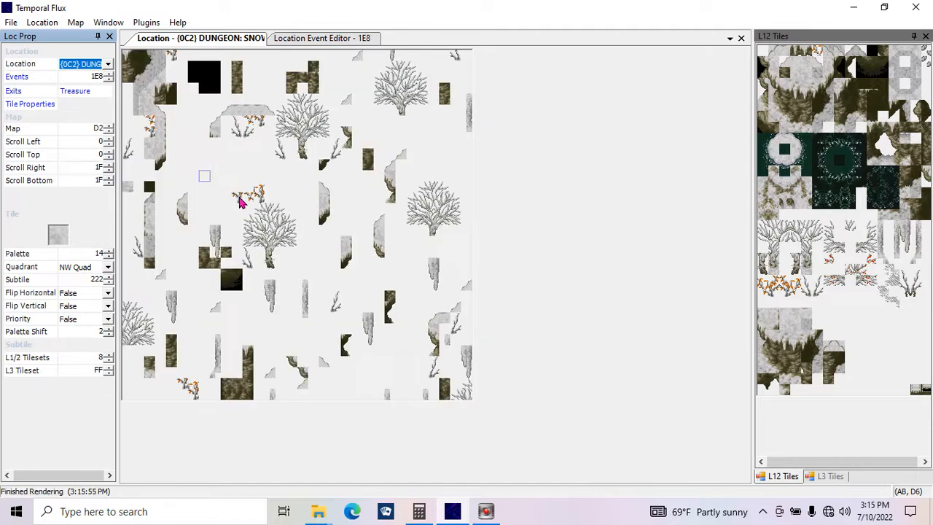
click(75, 22)
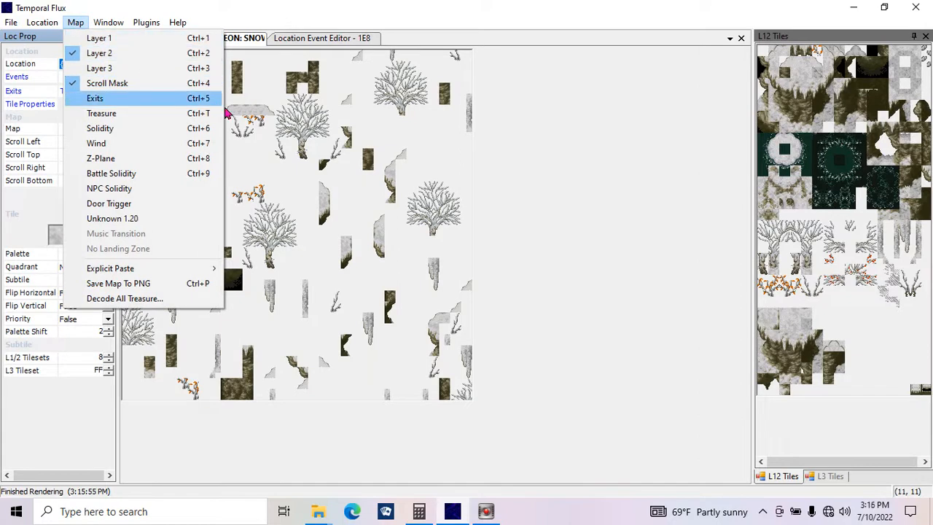
click(251, 194)
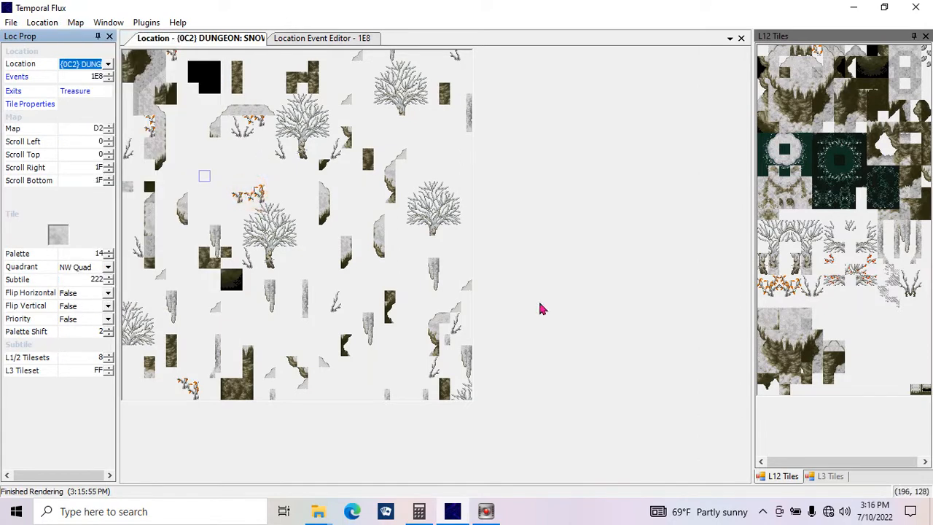
- Place the two lower orange bush tiles on Layer 2, just above the bare tree below the upper middle ledge
click(770, 285)
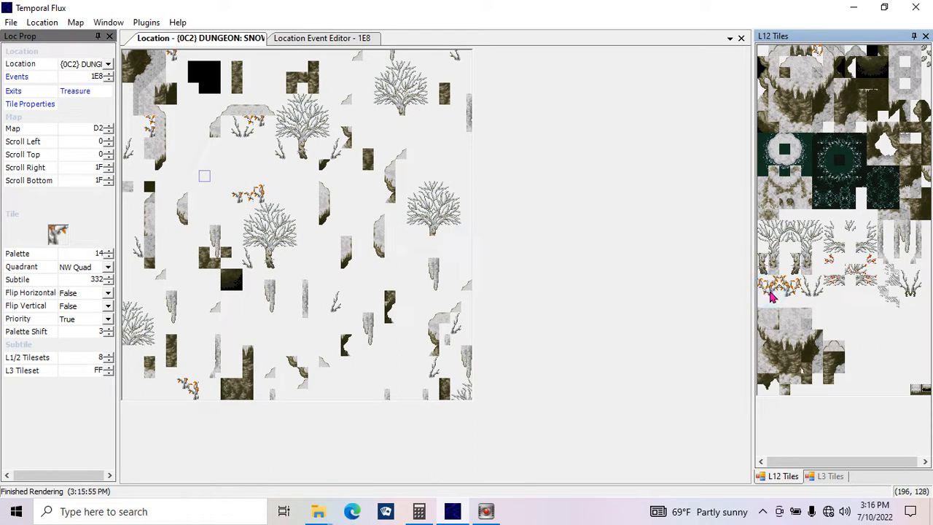
click(771, 285)
click(773, 287)
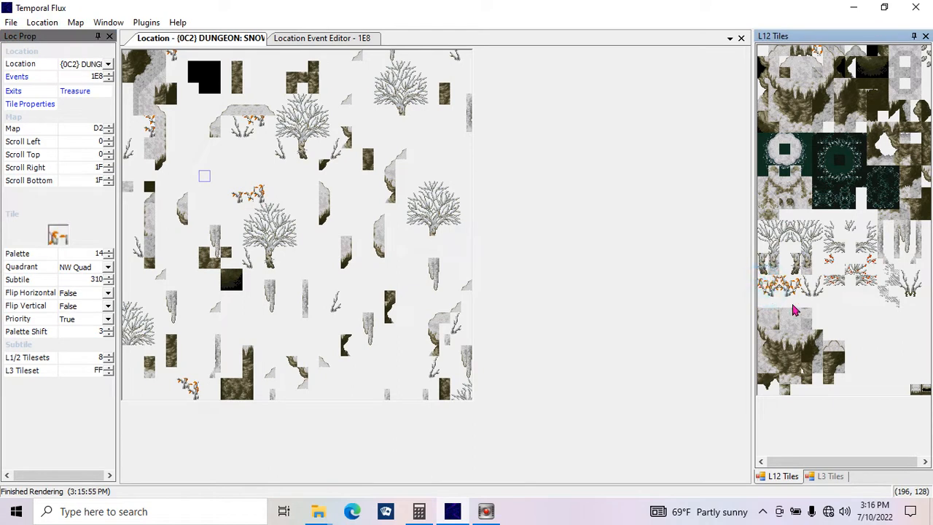
click(786, 299)
click(787, 285)
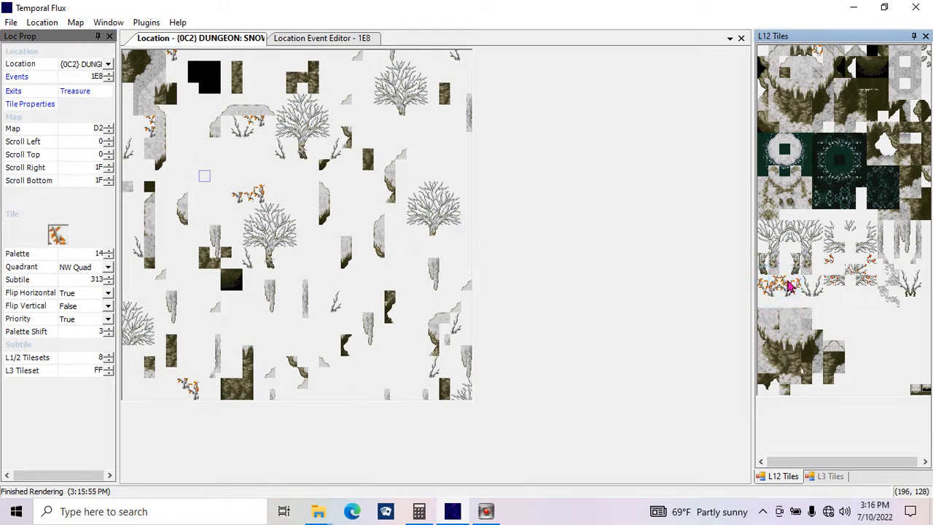
click(794, 282)
click(792, 293)
click(790, 295)
click(791, 298)
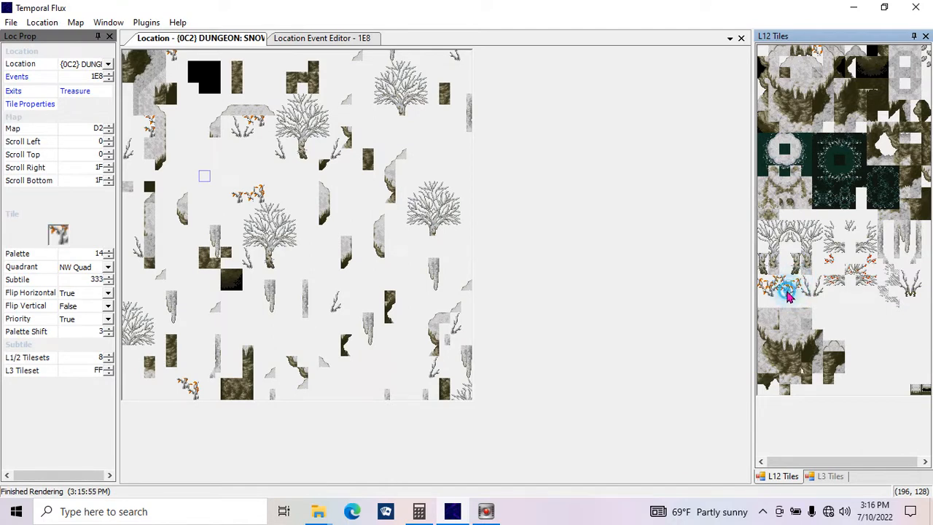
click(257, 199)
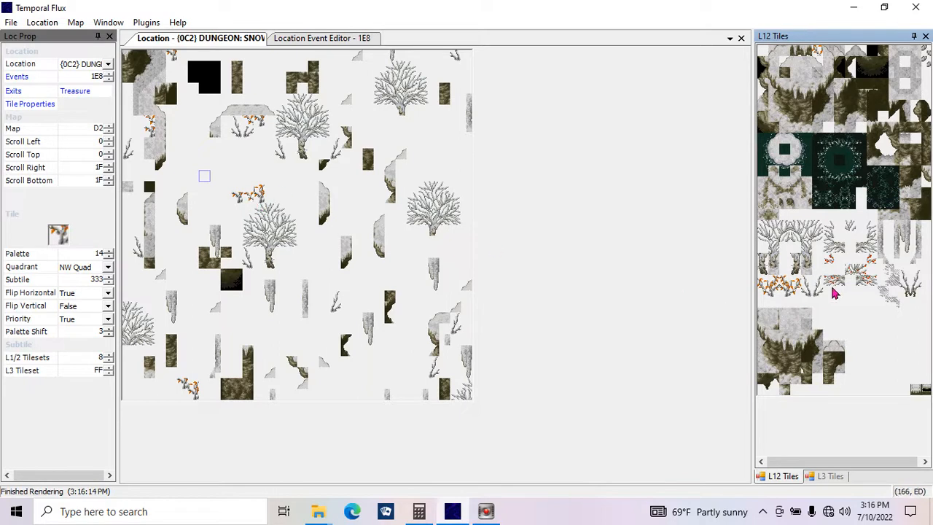
click(780, 291)
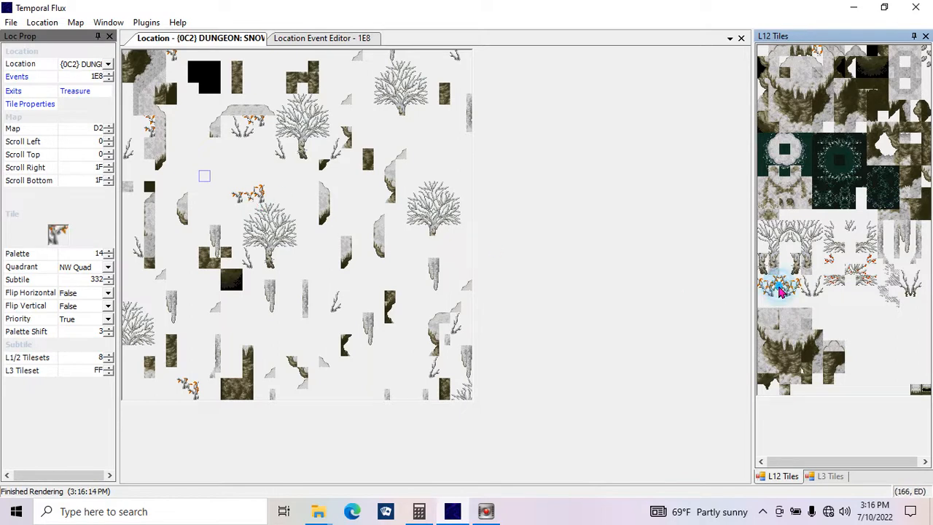
click(250, 203)
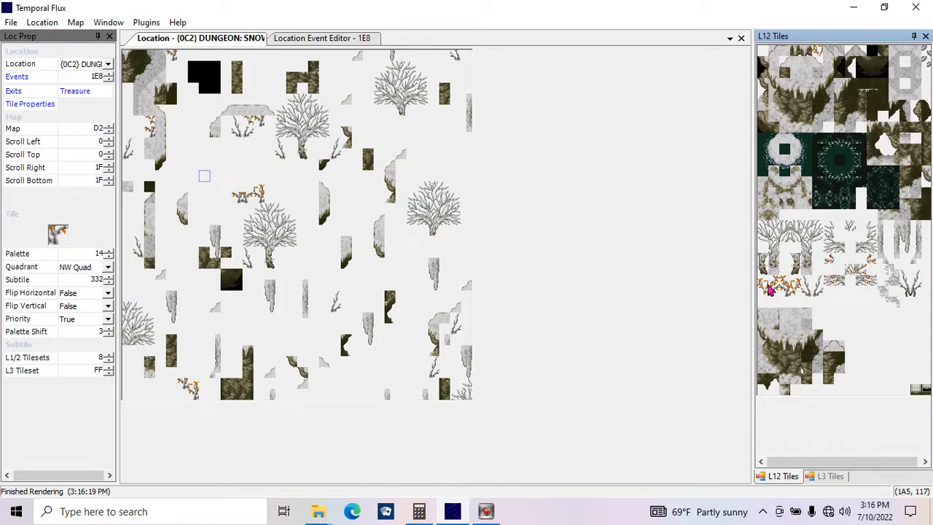
- Complete the orange bush by placing its upper-left and upper-middle tiles above the lower pieces
click(765, 289)
click(237, 187)
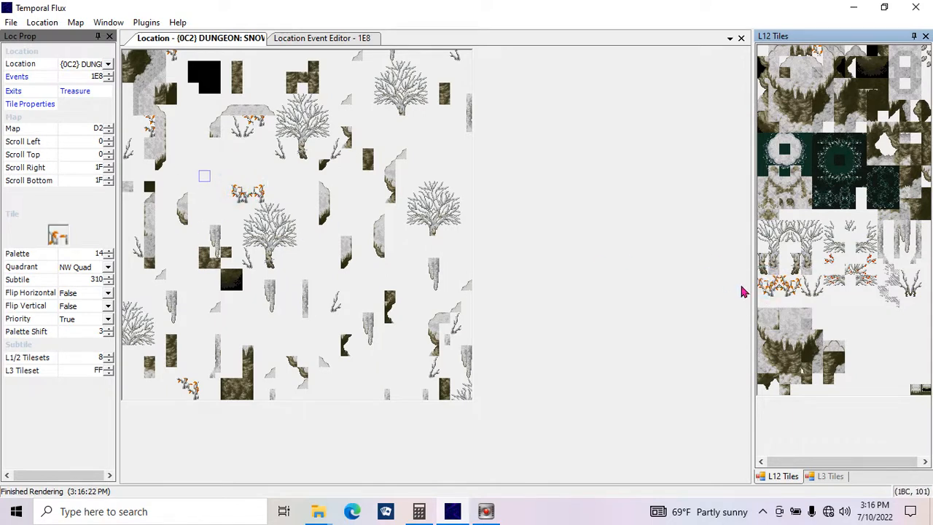
click(777, 283)
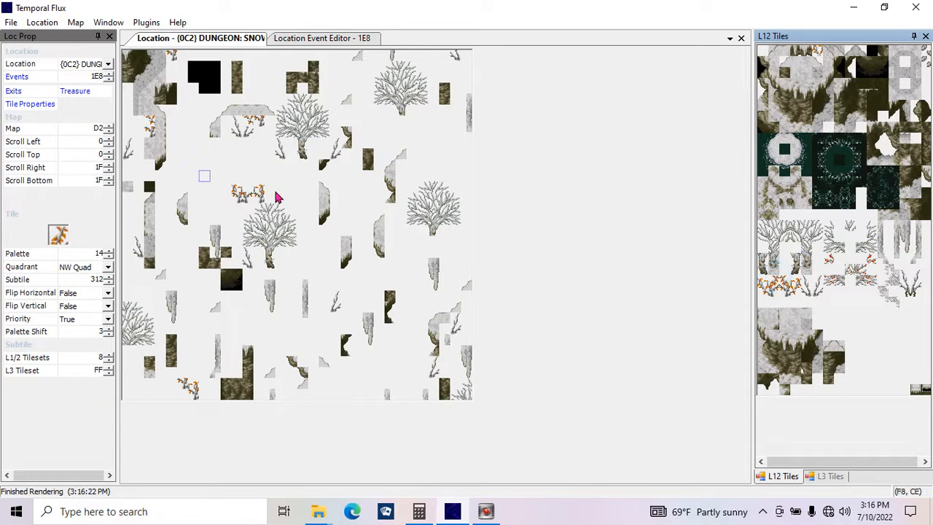
click(247, 191)
- Show Layer 1 of the map again and turn on the solidity overlay
key(ctrl+s)
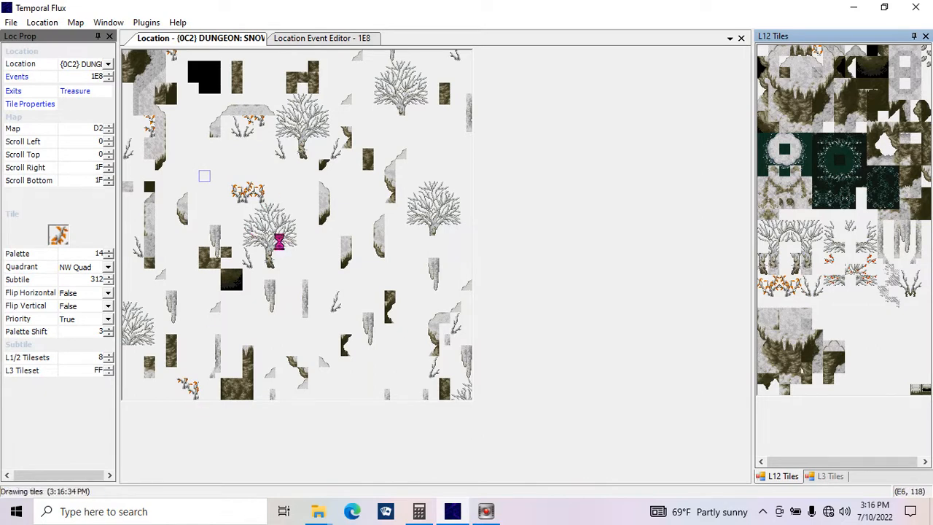
key(4)
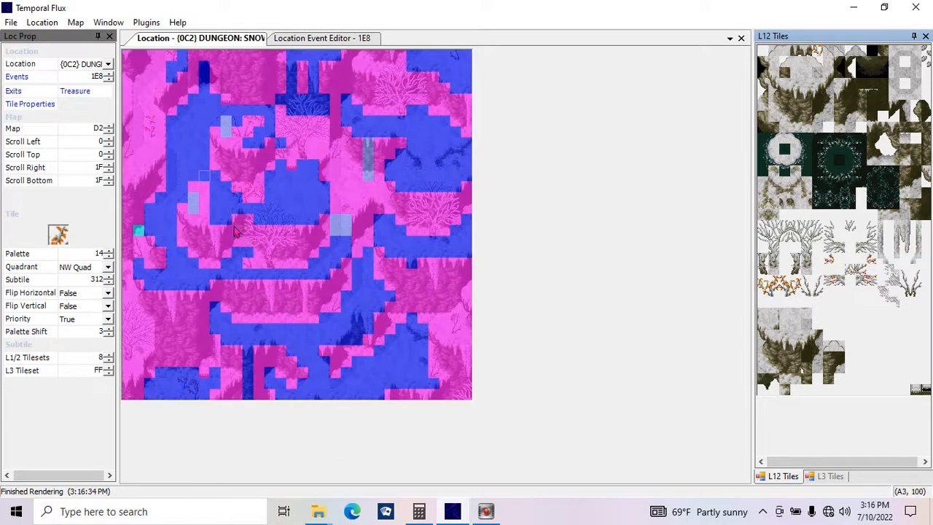
key(4)
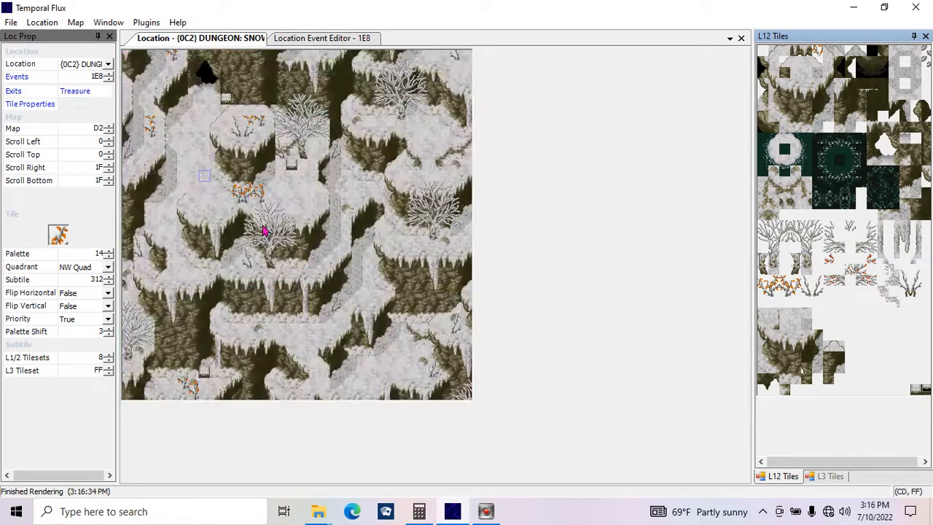
key(4)
- Give the orange bush's lower tiles above the bare tree the same solidity as the surrounding open ground, and save the ROM
click(246, 221)
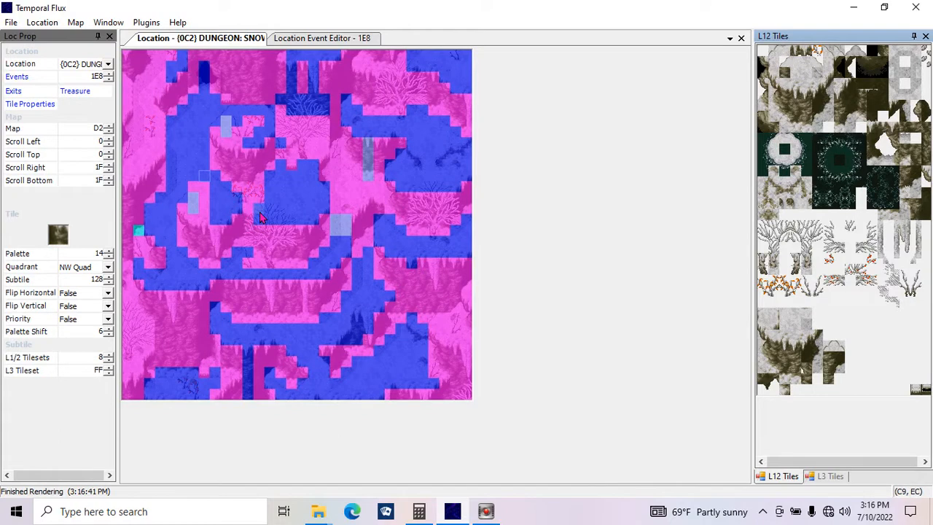
click(259, 211)
right_click(269, 196)
click(257, 196)
click(248, 197)
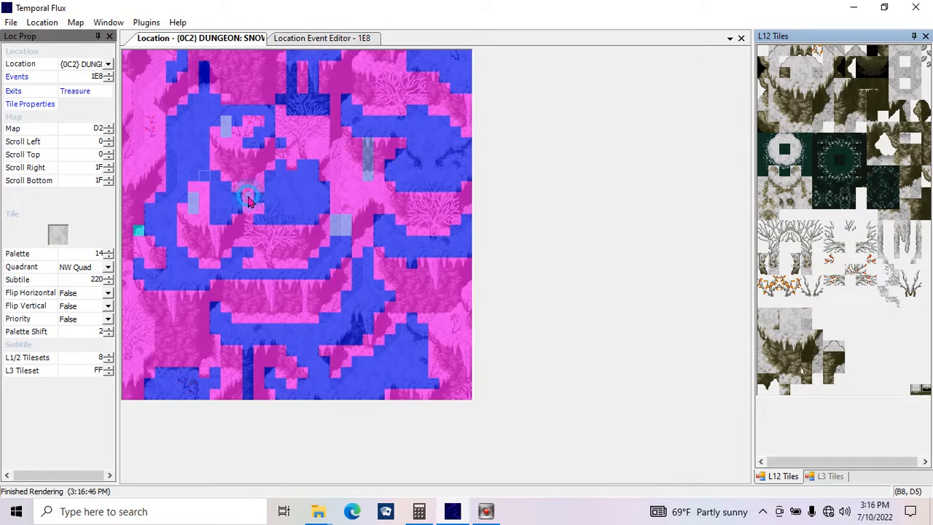
click(206, 187)
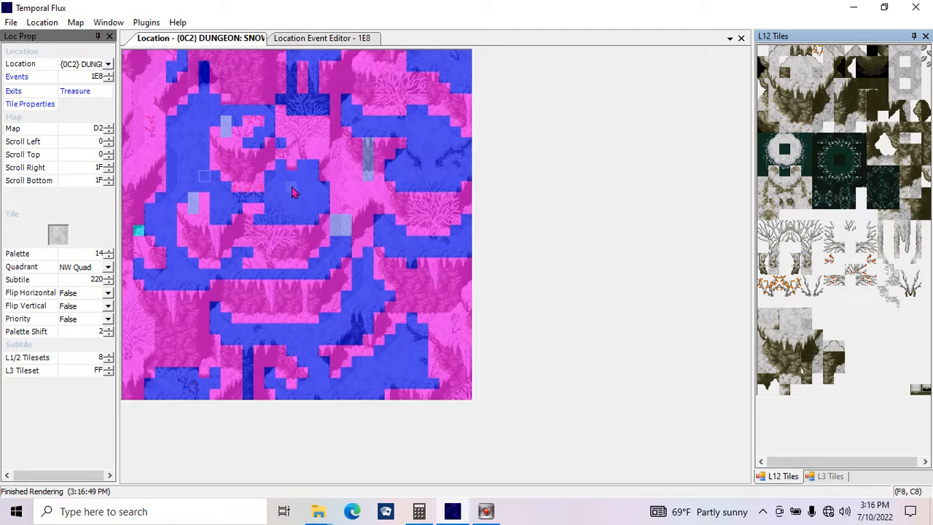
key(ctrl+s)
key(F4)
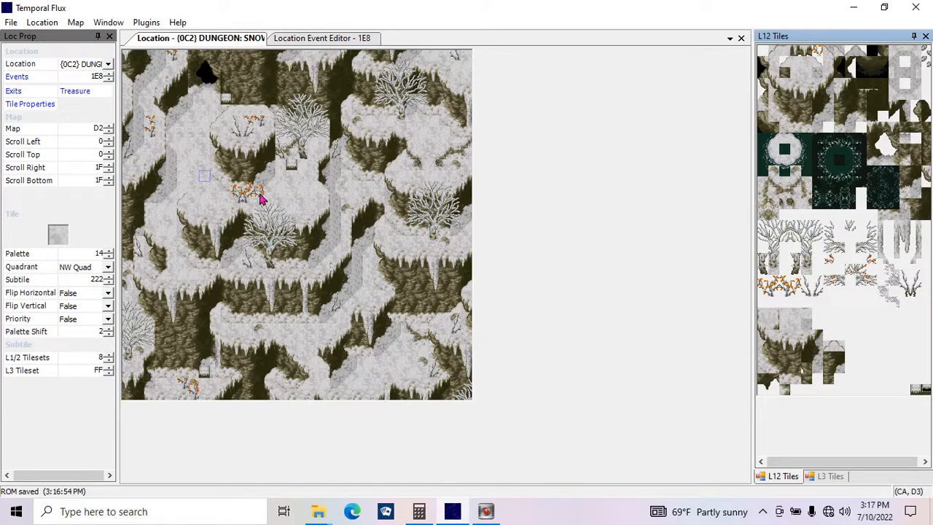
- Review the three Item commands that add a Relic in Object 00's ArbitraryA function of the location events
click(339, 38)
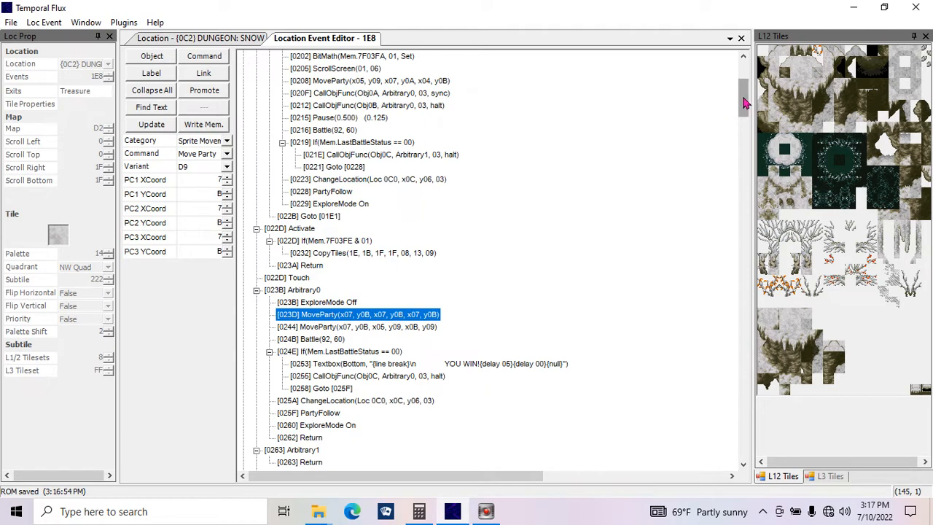
drag(743, 102, 746, 143)
click(358, 153)
click(365, 168)
click(355, 144)
click(358, 157)
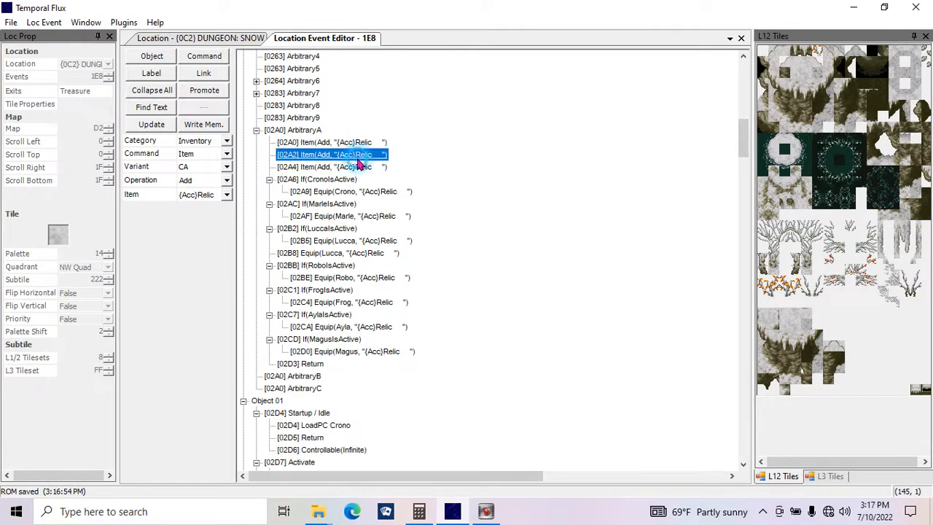
click(354, 178)
click(358, 167)
click(360, 144)
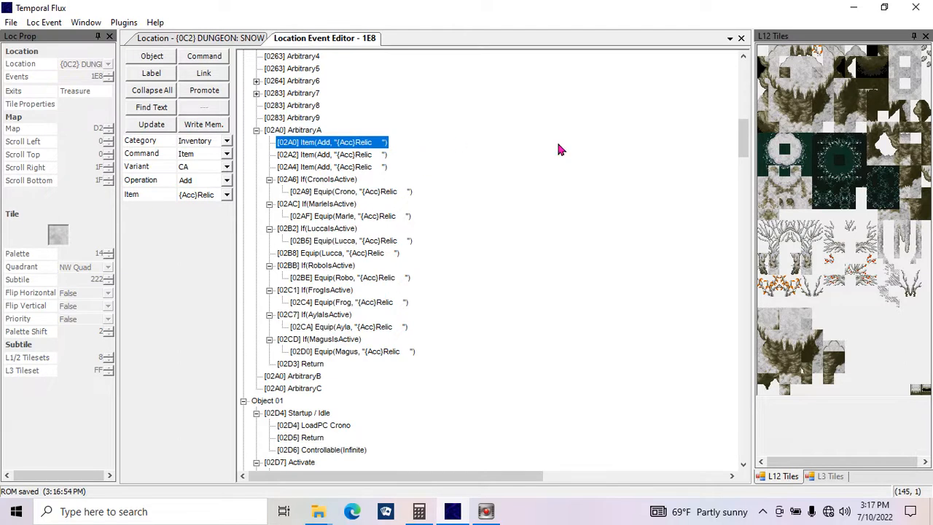
click(357, 156)
click(357, 167)
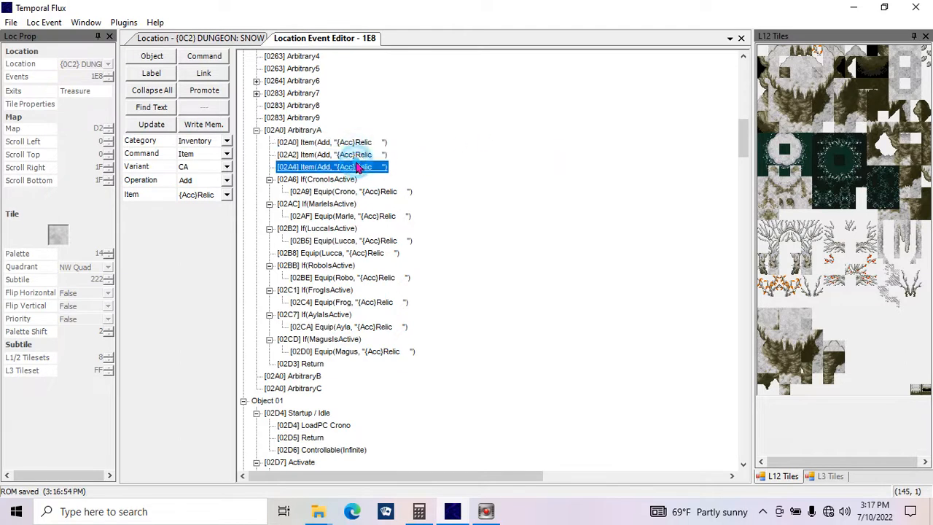
click(355, 144)
click(352, 155)
click(351, 167)
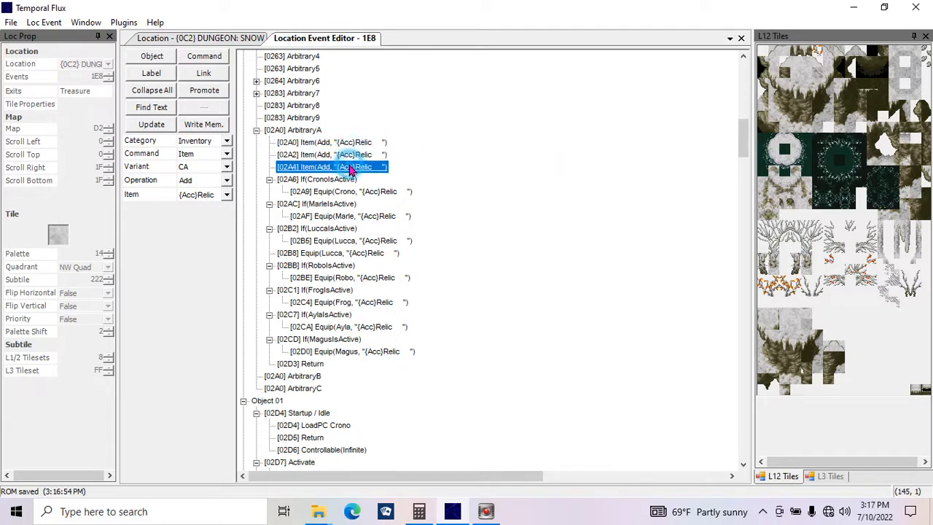
click(357, 154)
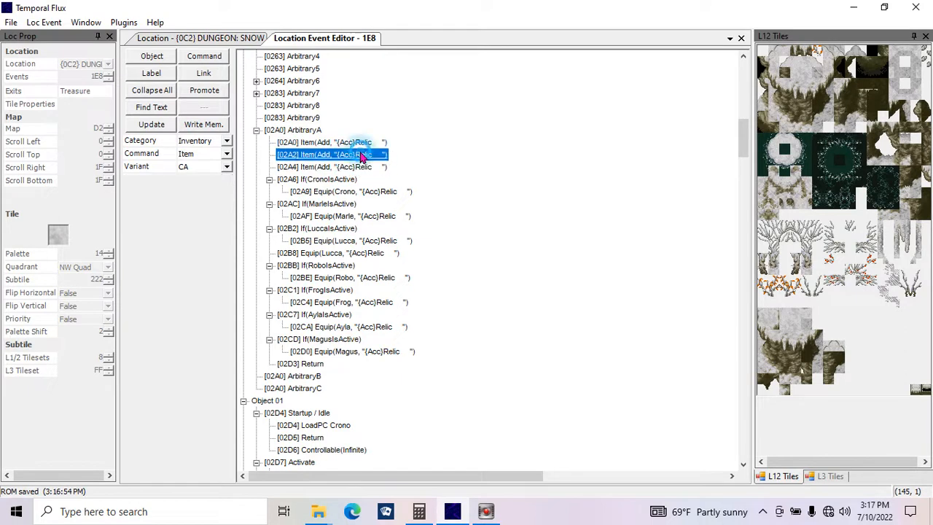
click(356, 143)
- Load the item B8 Relic in the Itemizer plugin and examine its flags, status type and individual status settings
click(124, 22)
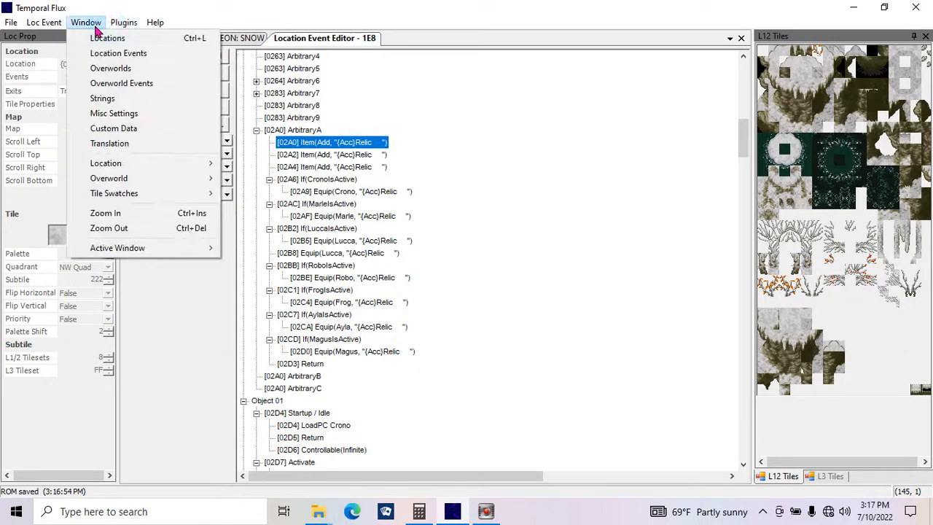
click(150, 114)
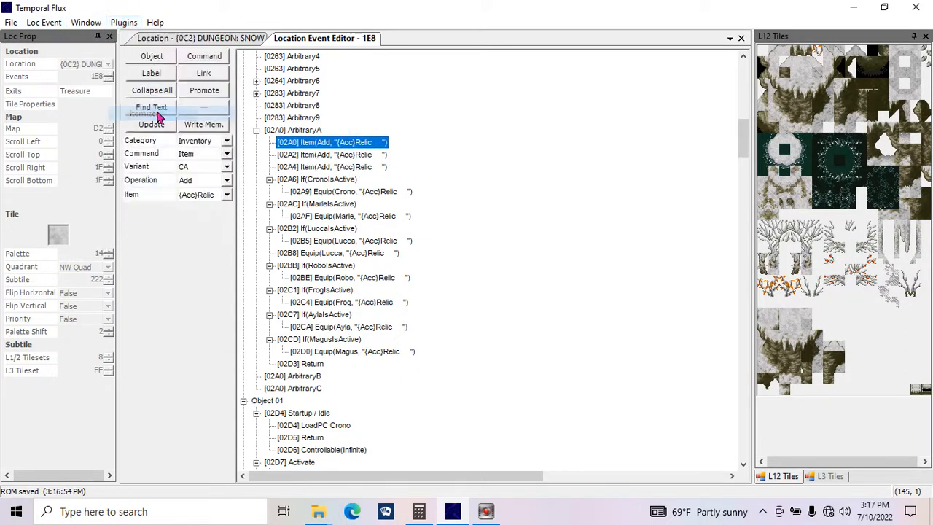
click(288, 57)
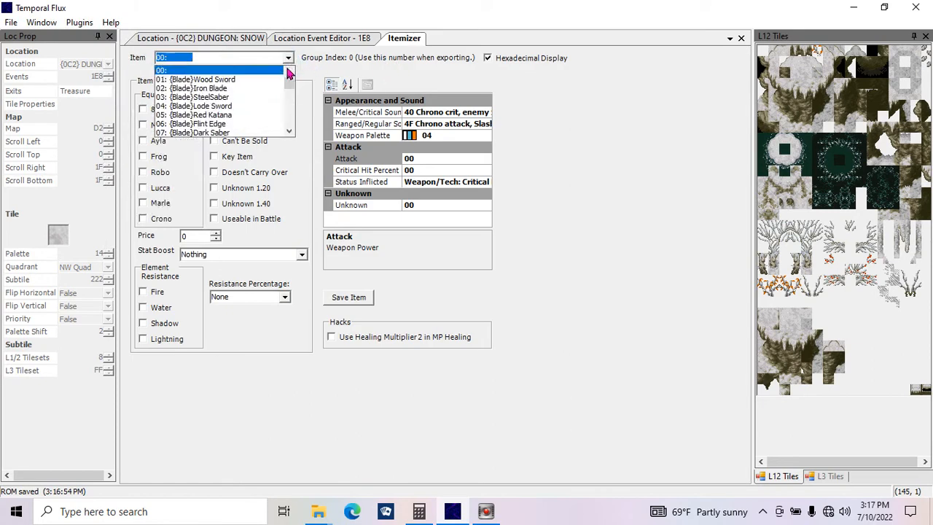
drag(290, 82, 291, 113)
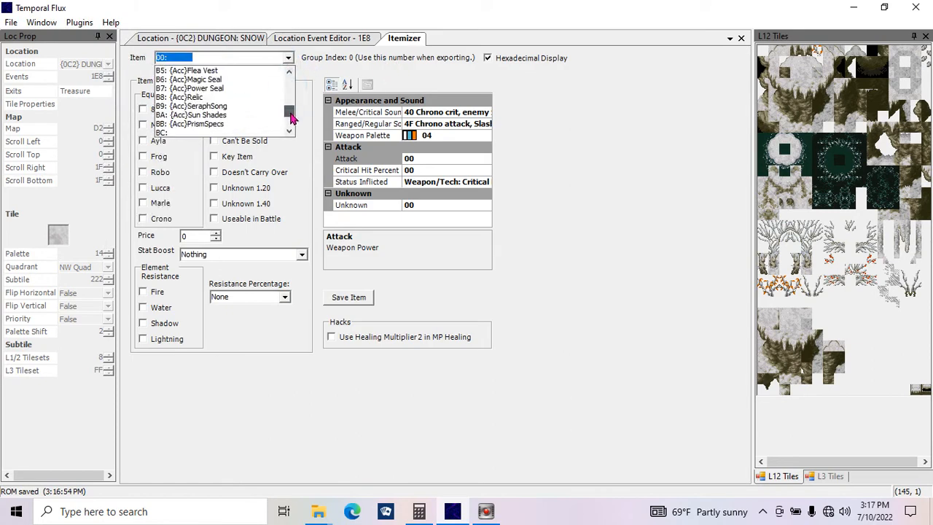
click(221, 99)
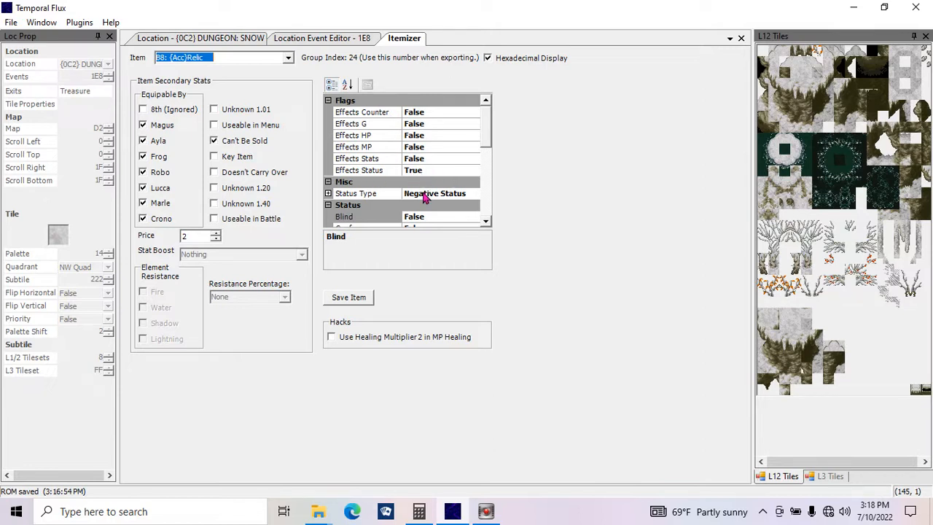
click(334, 194)
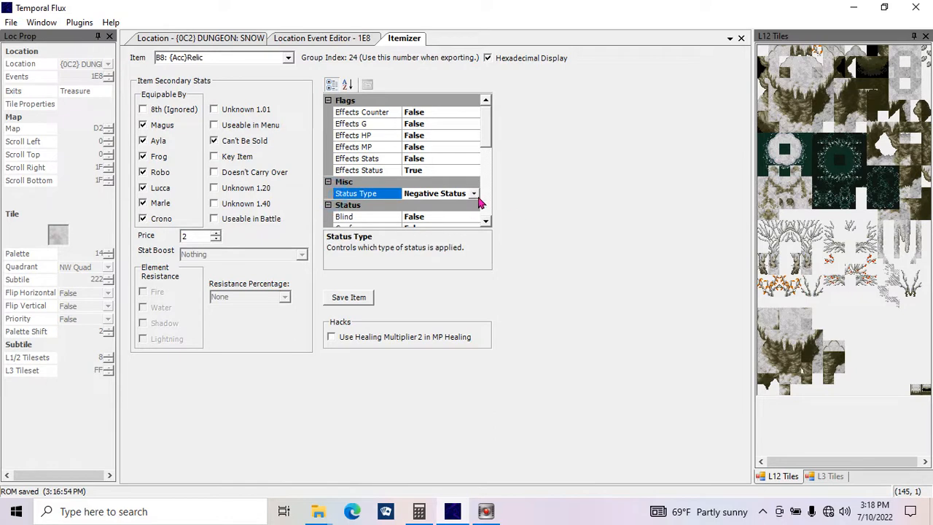
drag(488, 129, 493, 158)
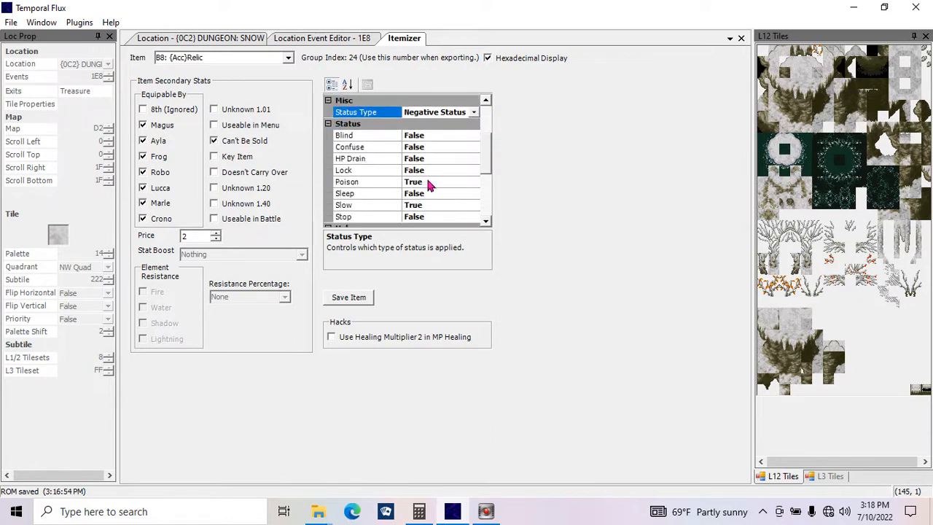
drag(489, 173, 492, 123)
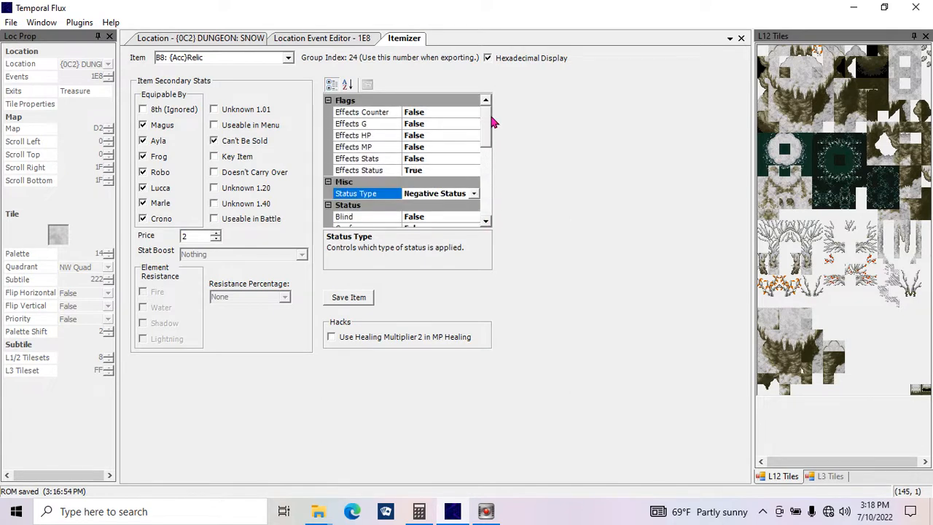
- Add a new object at the end of the location events, with three Return commands in its Startup / Idle function
click(363, 40)
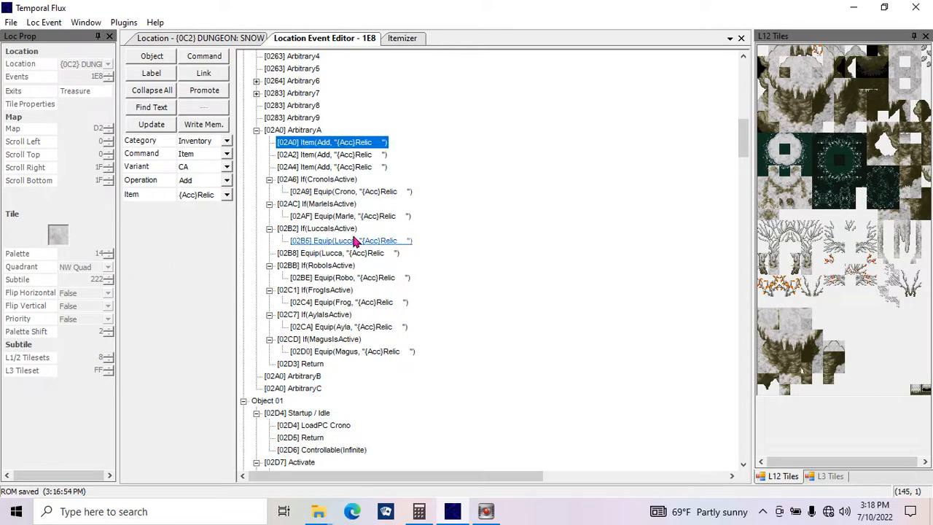
click(224, 40)
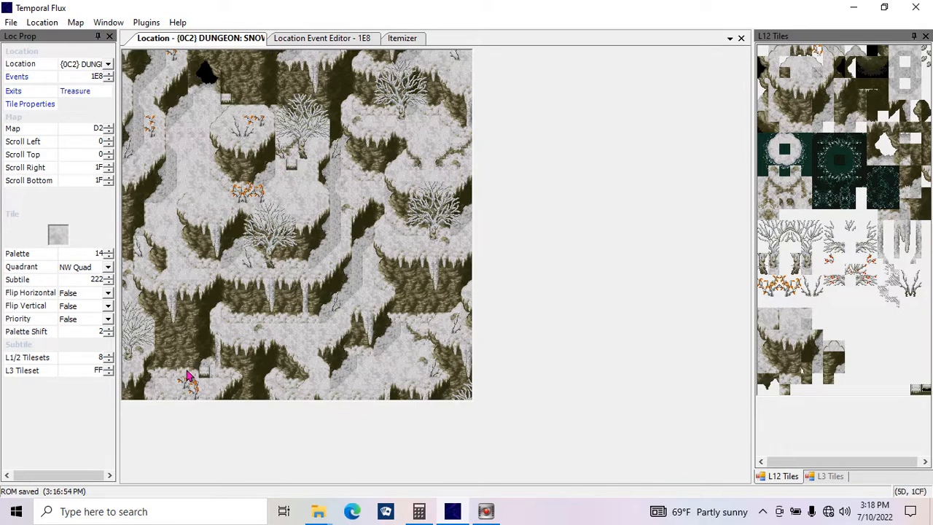
click(321, 39)
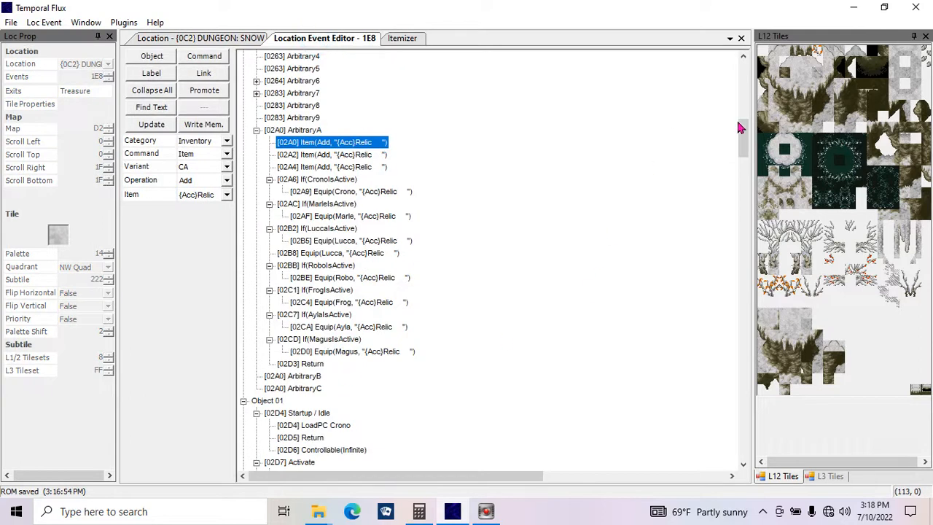
scroll(720, 127, up, 15)
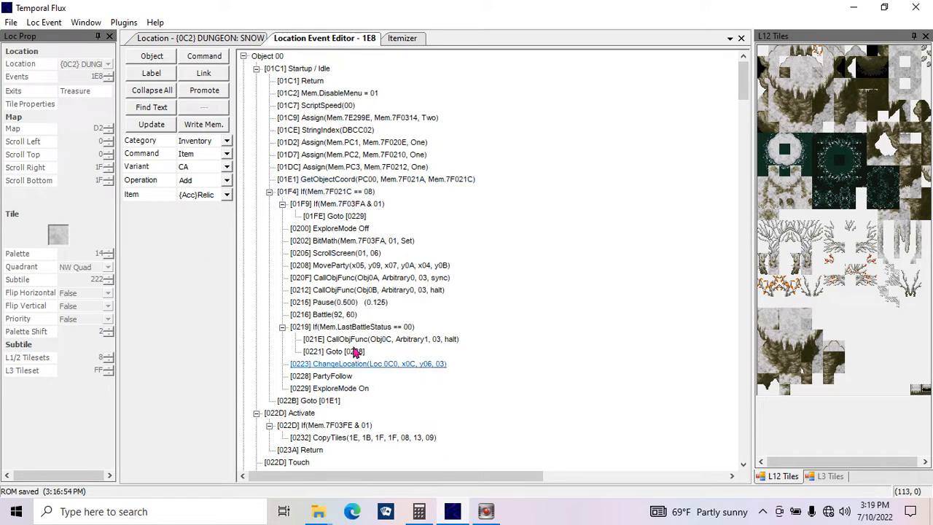
drag(740, 78, 703, 446)
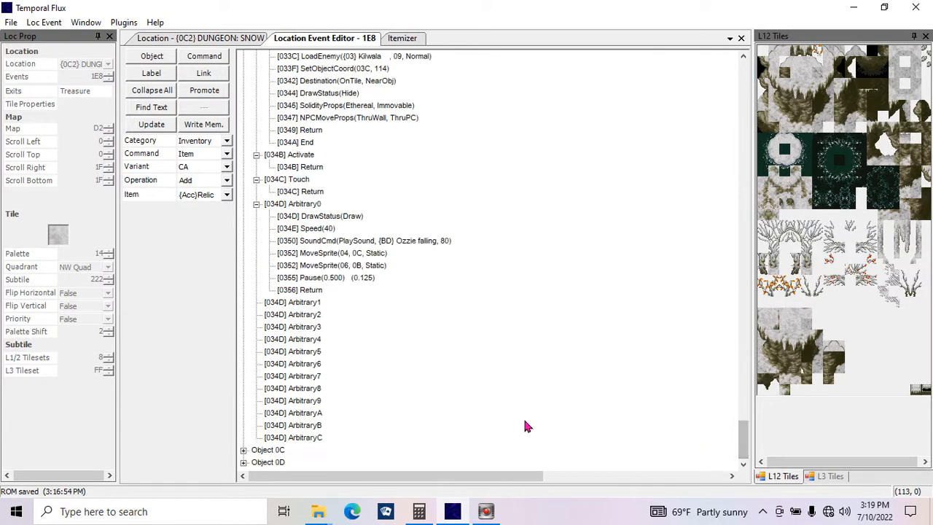
click(166, 58)
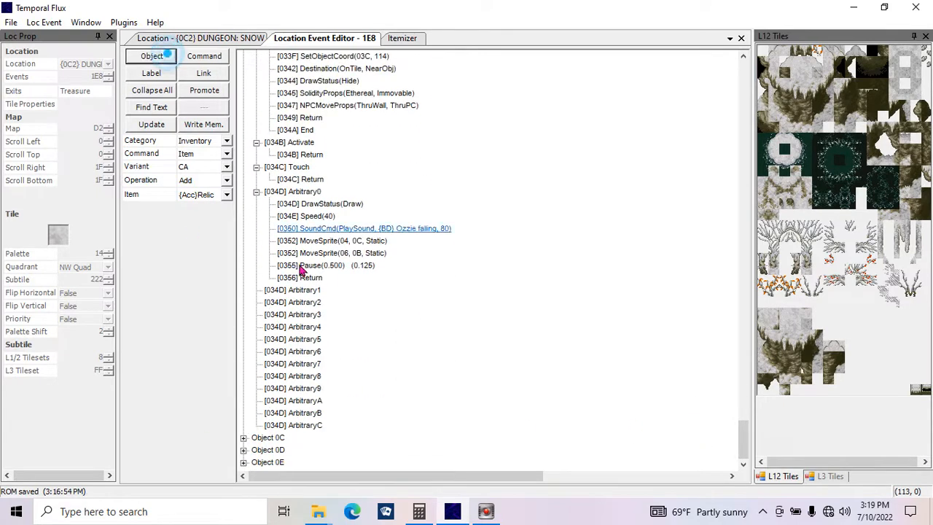
click(243, 462)
click(268, 282)
click(205, 56)
click(204, 56)
click(204, 56)
- Add one Return command each to the new object's Activate and Touch functions
click(284, 327)
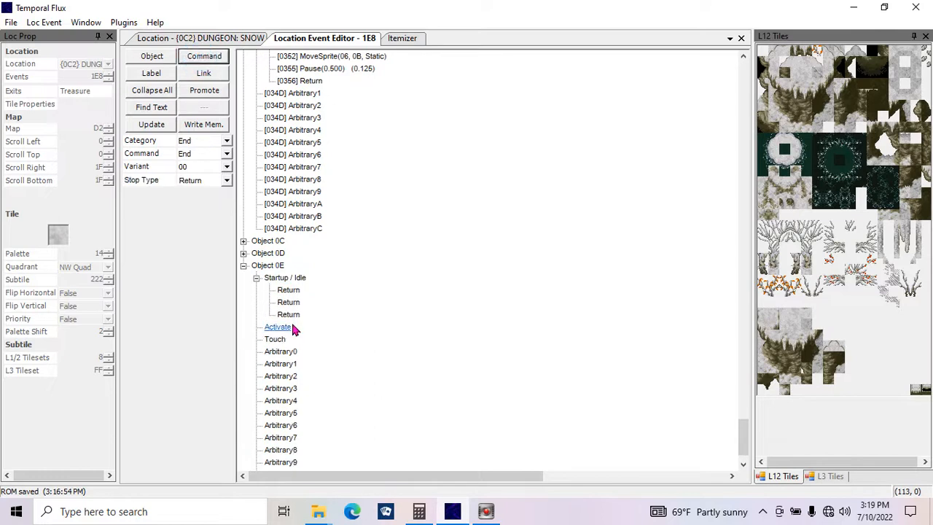
click(204, 56)
click(273, 352)
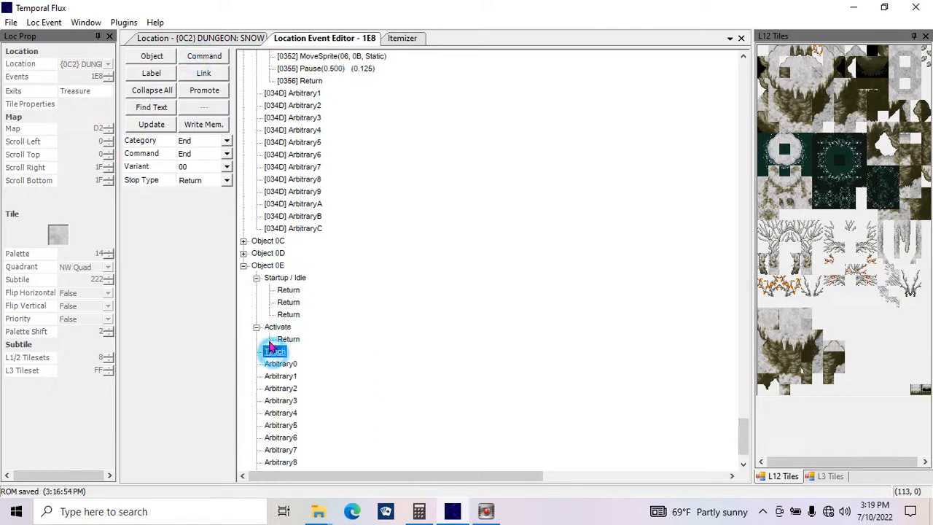
click(204, 56)
- Change the third Startup / Idle command of the new object to the End stop type, using Object 0D as reference
click(243, 253)
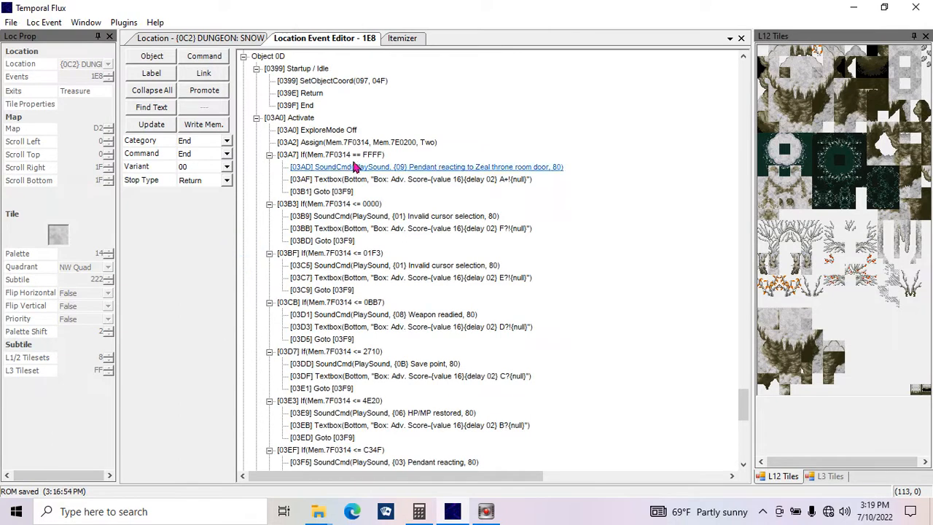
click(244, 57)
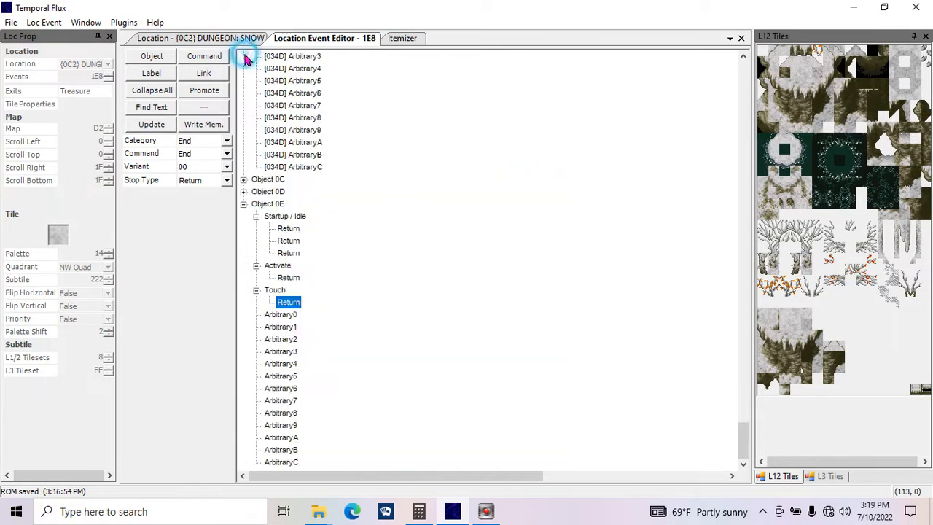
click(287, 252)
click(210, 181)
click(214, 205)
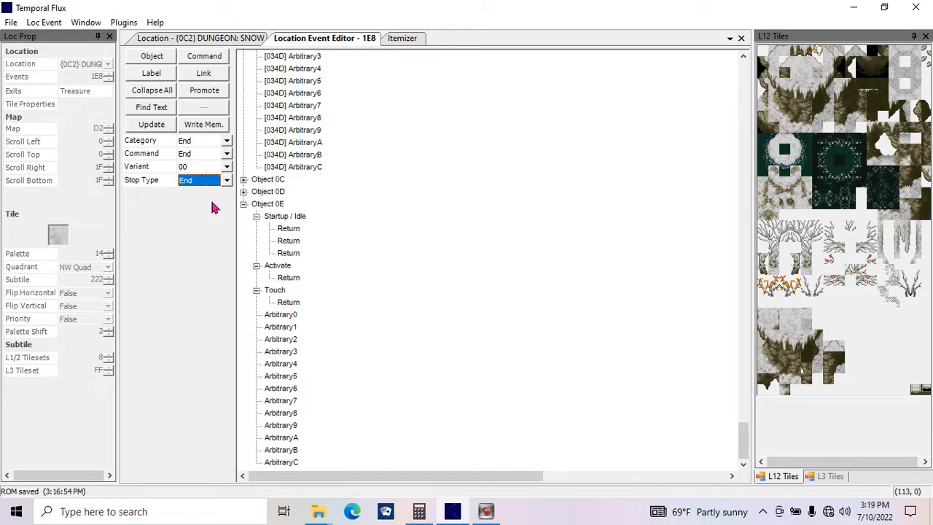
click(173, 125)
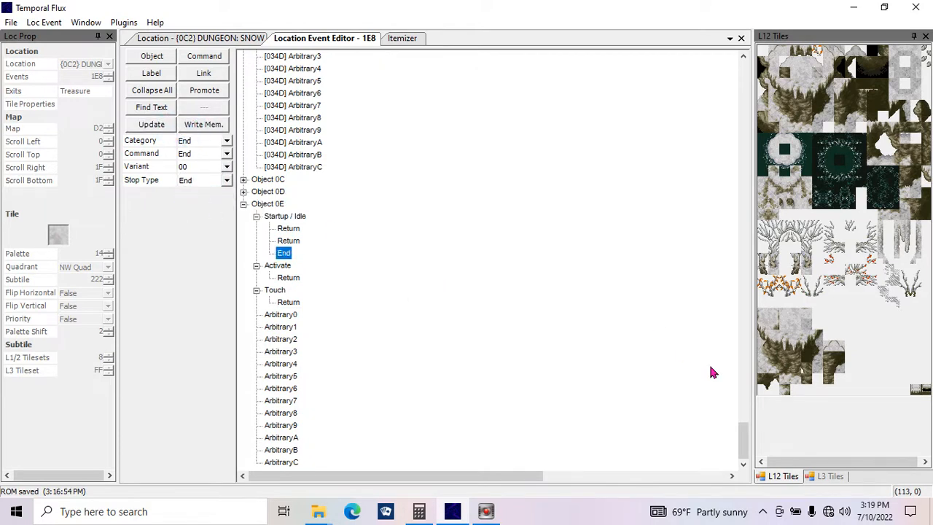
- Inspect Object 0A's SetObjectCoord command, the snow dungeon map, and the LoadEnemy command of Object 09
drag(743, 431, 745, 368)
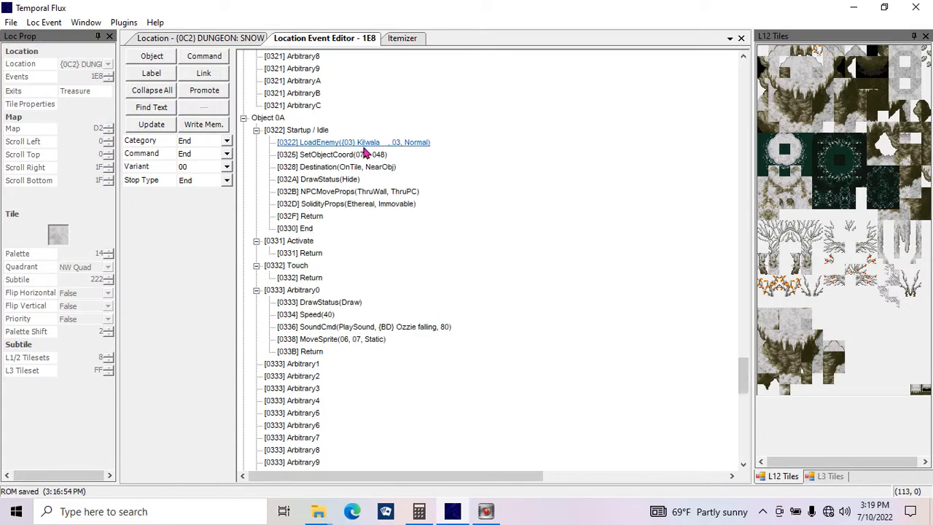
click(364, 154)
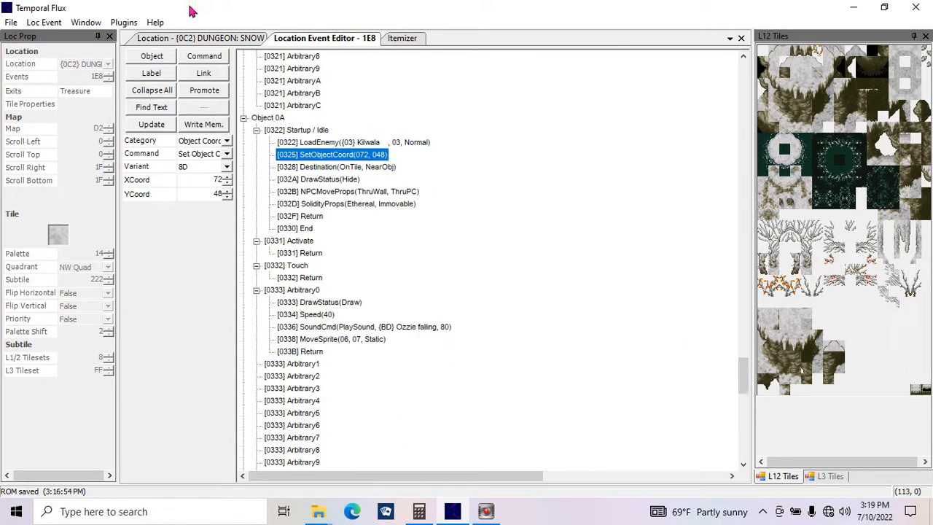
click(212, 39)
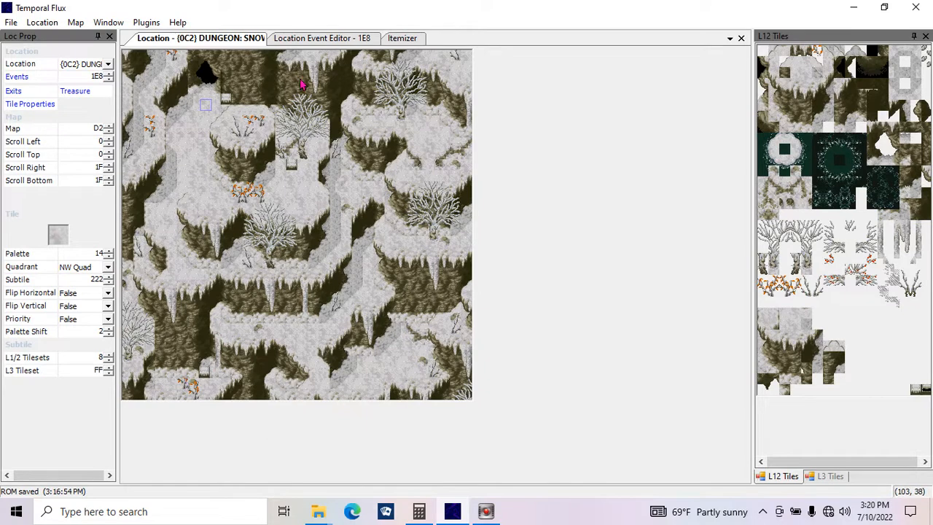
click(332, 39)
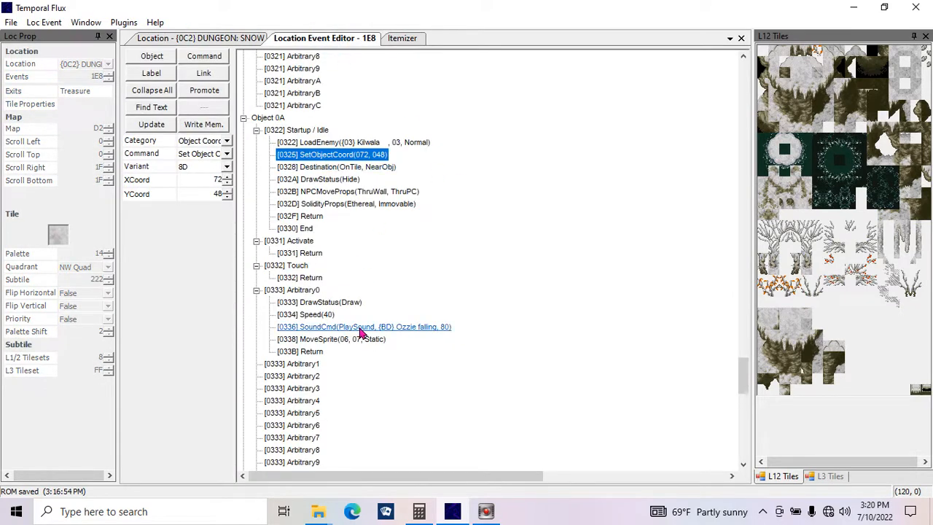
drag(745, 375, 745, 345)
click(337, 217)
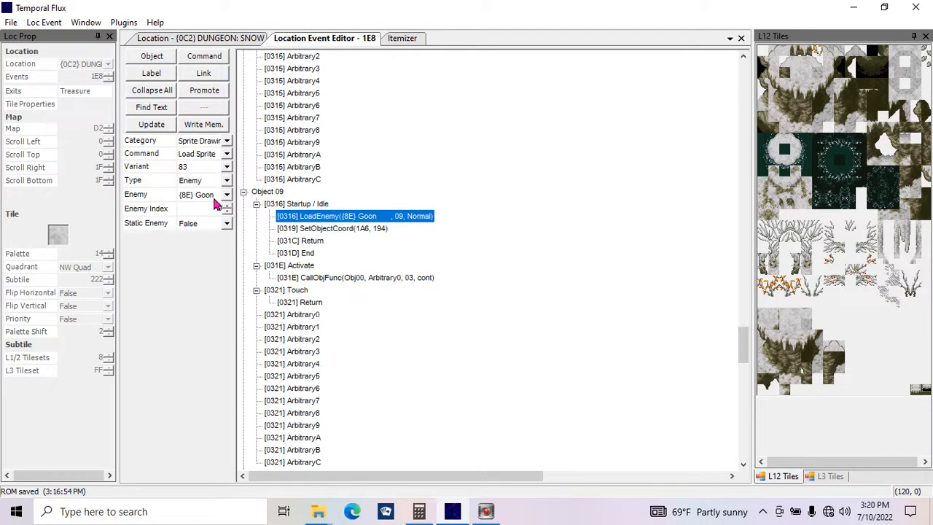
- Compare Object 09's SetObjectCoord and LoadEnemy commands with the snow dungeon map
click(349, 229)
click(362, 214)
click(248, 38)
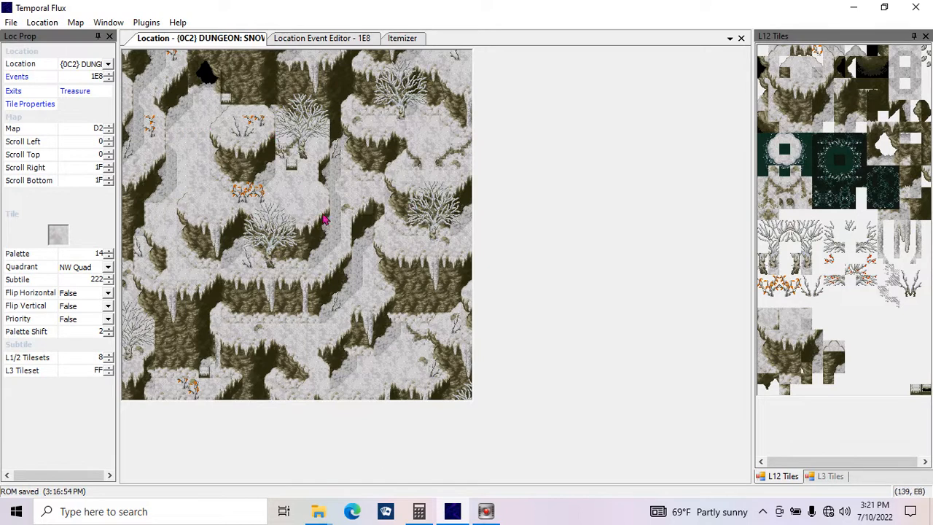
click(354, 38)
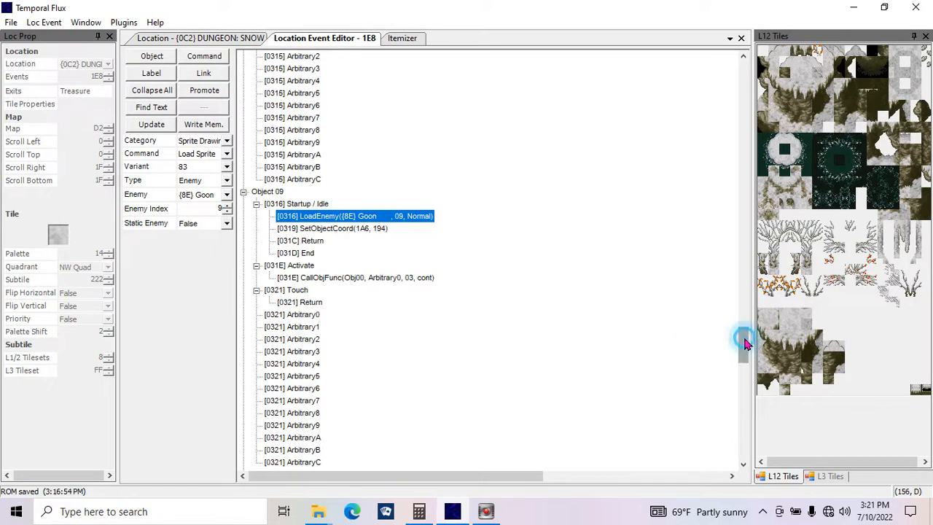
- Inspect the X and Y coordinates of Object 08's SetObjectCoord command
drag(743, 339, 749, 312)
click(309, 156)
drag(197, 177, 260, 177)
drag(195, 194, 287, 194)
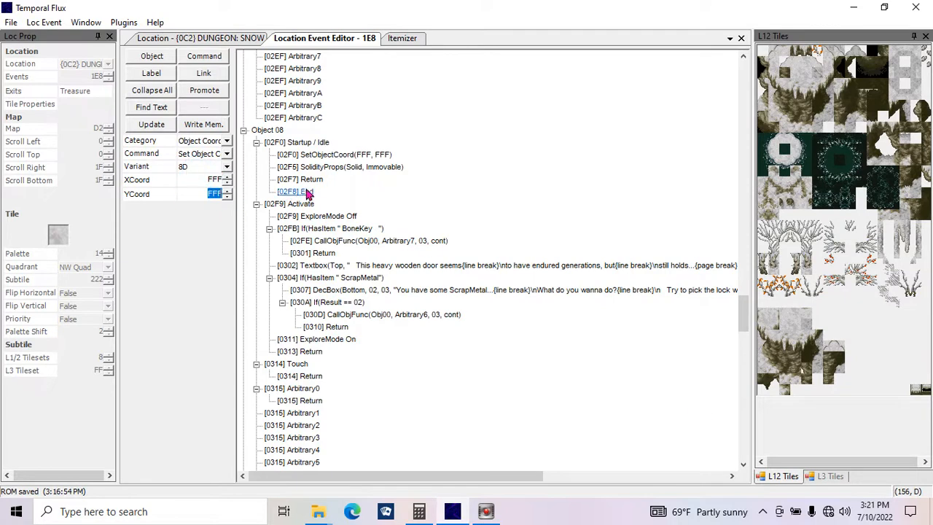
drag(206, 178, 264, 204)
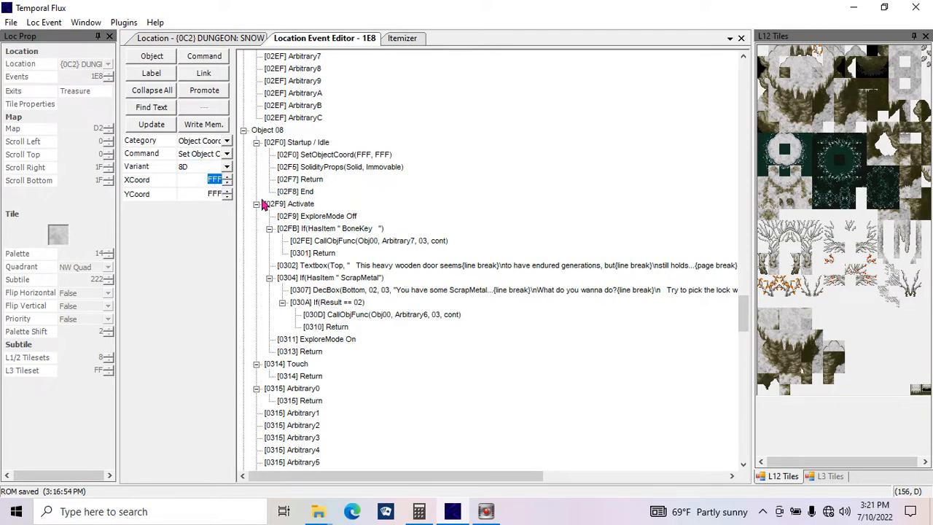
click(548, 190)
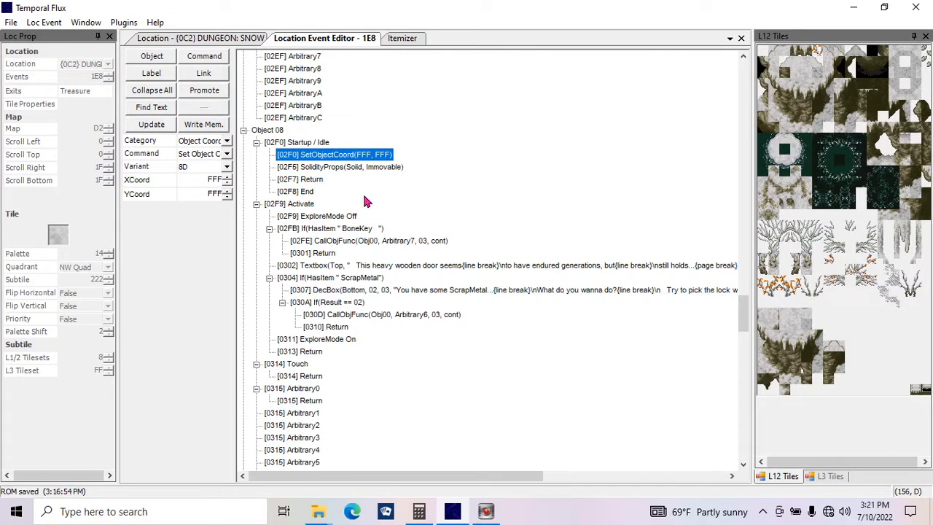
- Read the full text of the heavy wooden door Textbox command in Object 08's Activate function
click(386, 266)
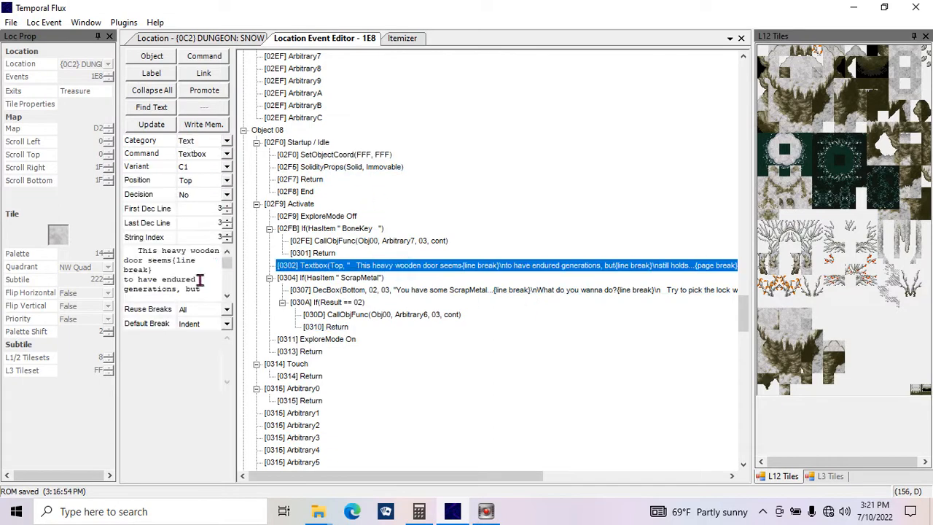
click(201, 279)
drag(364, 300, 303, 212)
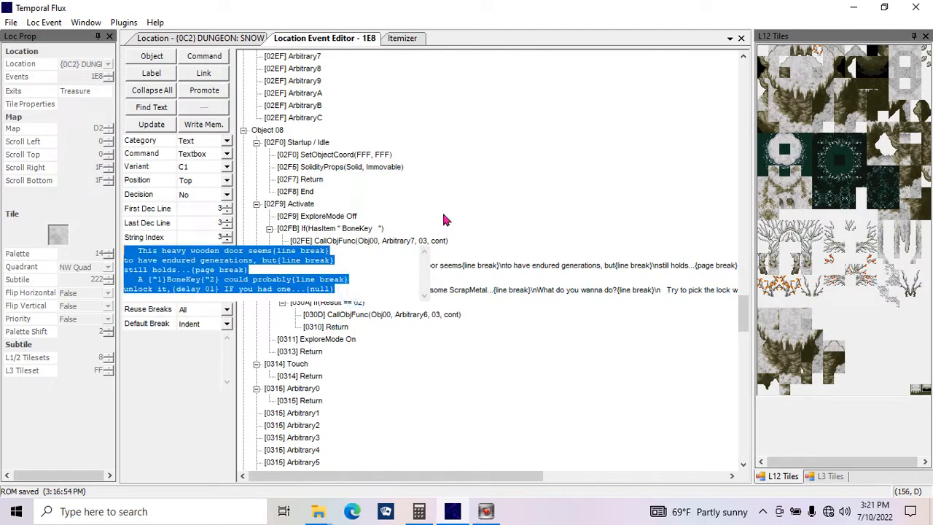
click(518, 209)
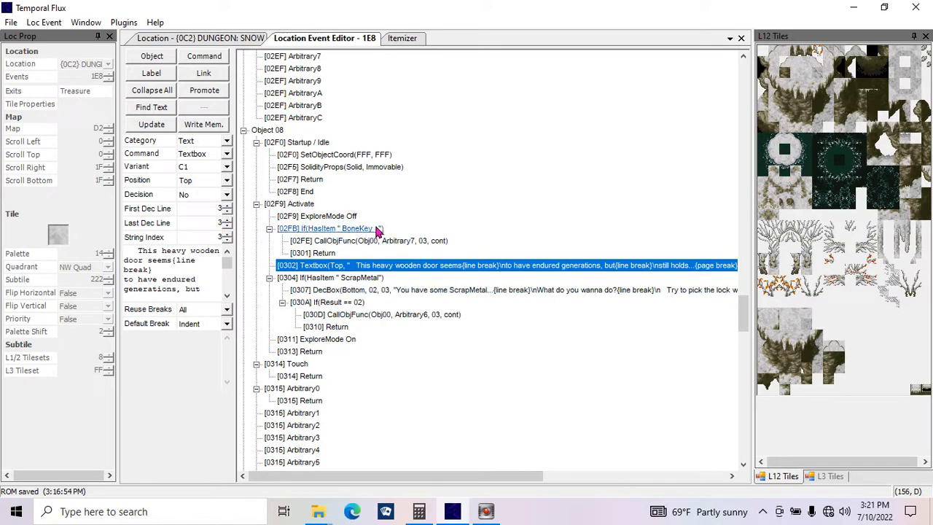
- Collapse Objects 01 through 07 in the location event tree
drag(743, 305, 739, 142)
click(244, 240)
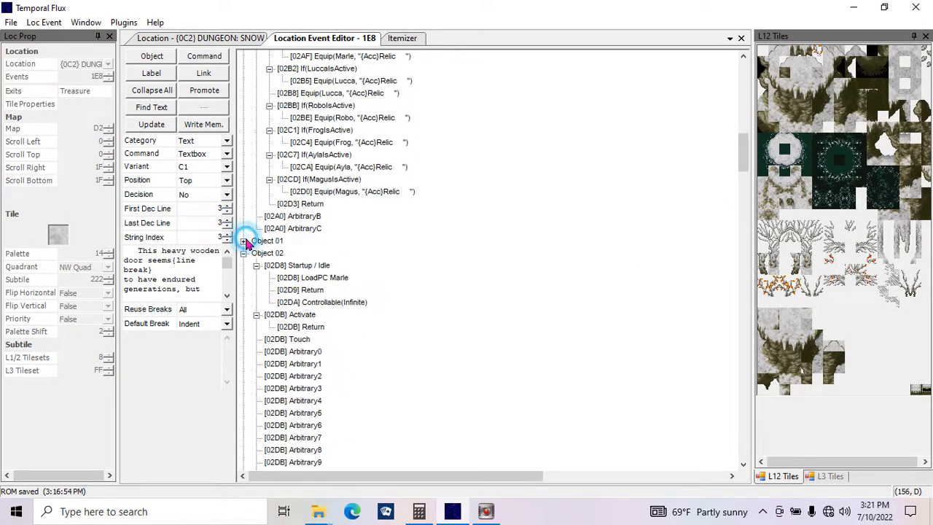
click(244, 253)
click(244, 265)
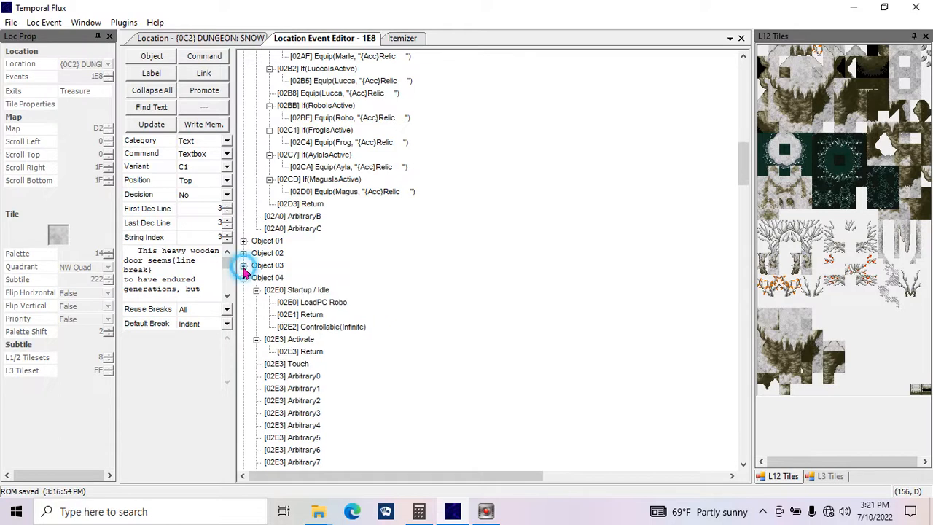
click(245, 277)
click(244, 290)
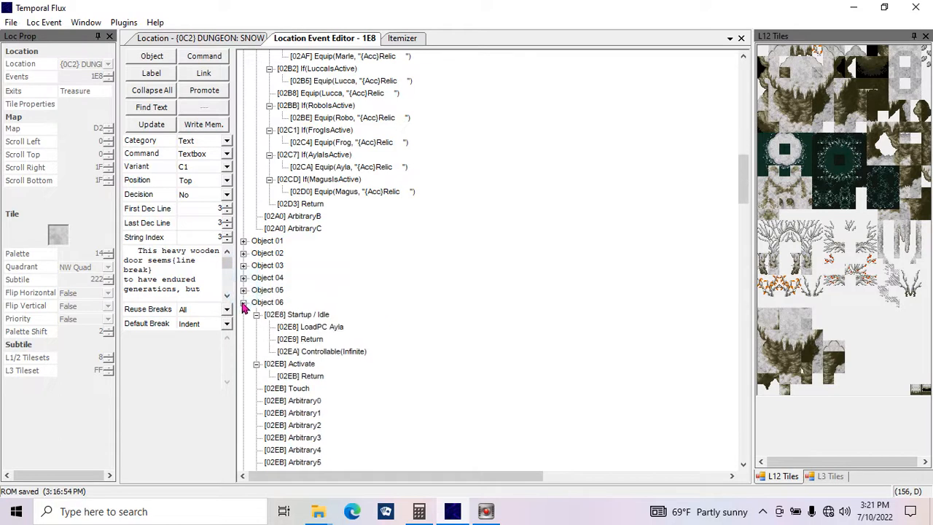
click(244, 301)
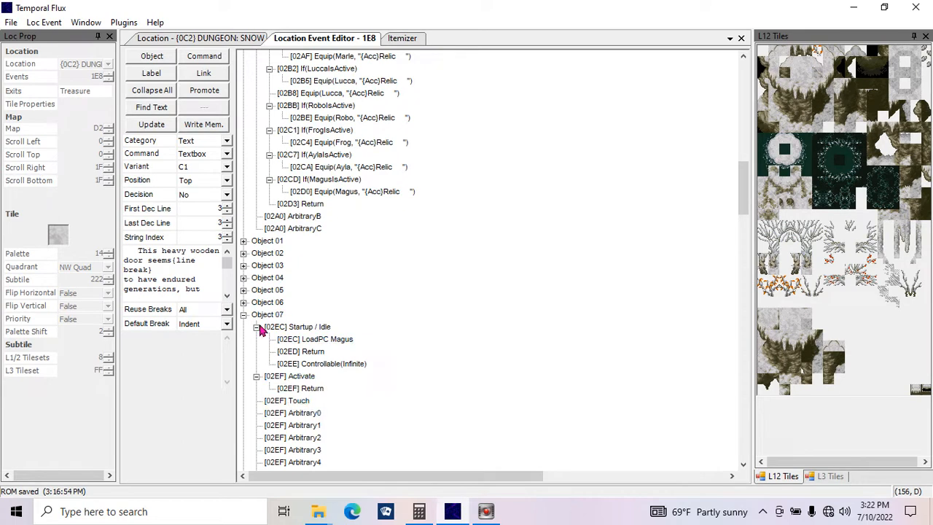
click(244, 314)
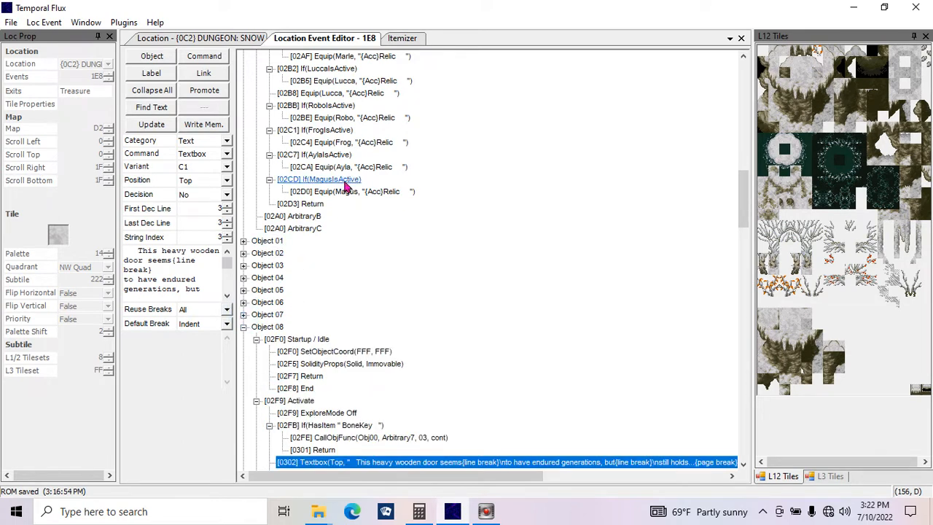
- Examine the Relic item and equip commands in Object 00's ArbitraryA function alongside the snow dungeon map
scroll(728, 194, up, 5)
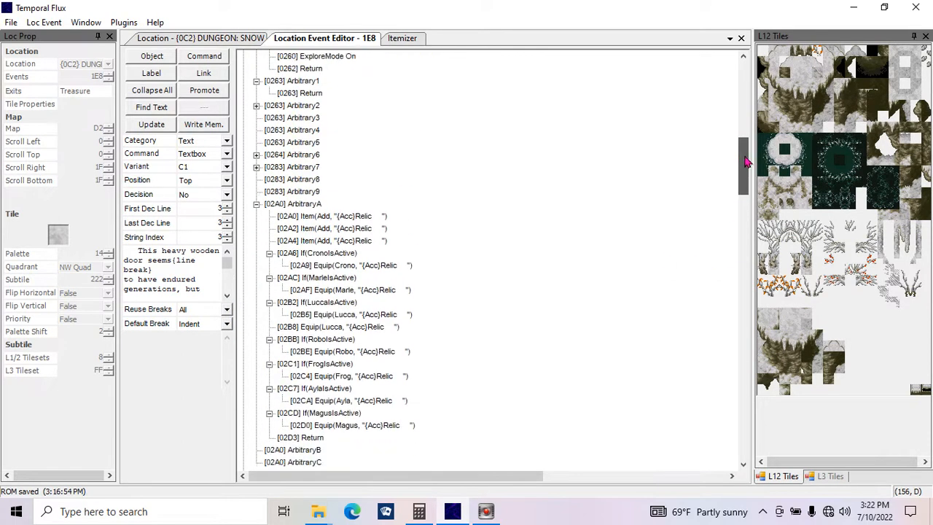
click(225, 40)
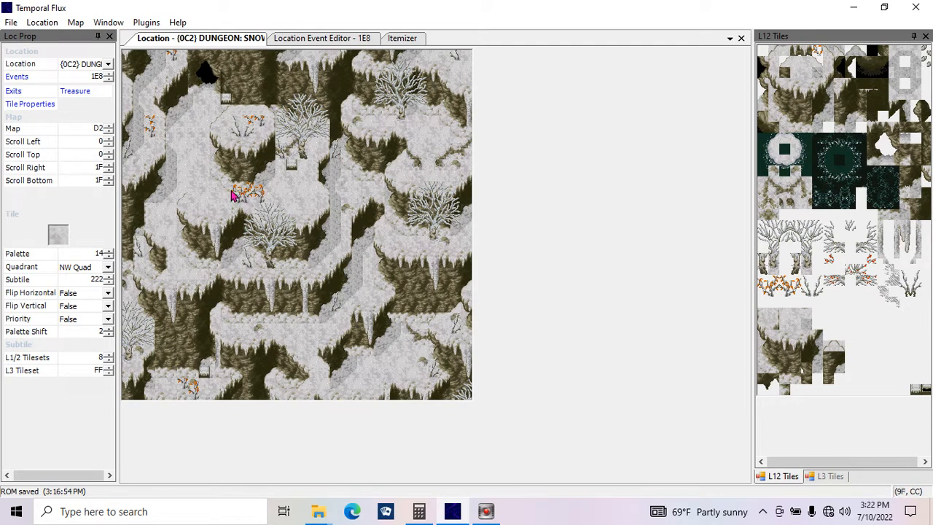
click(330, 38)
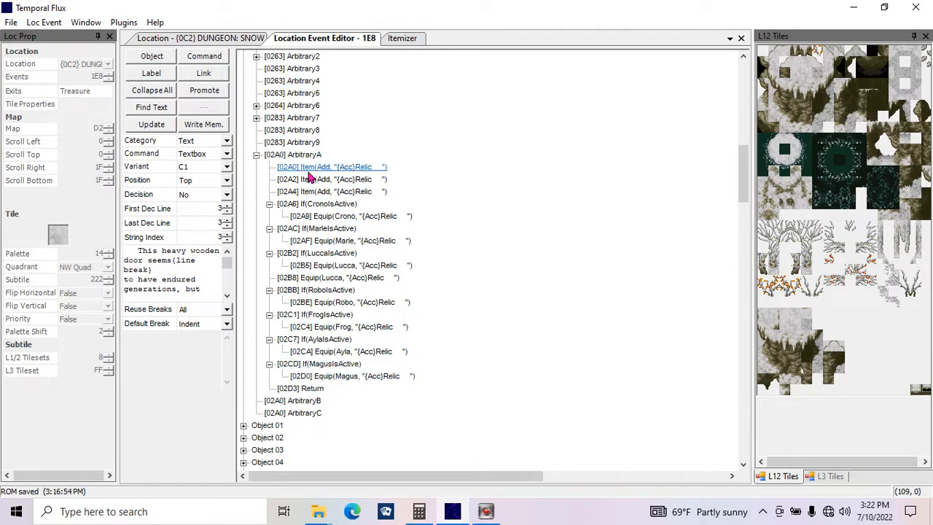
click(246, 36)
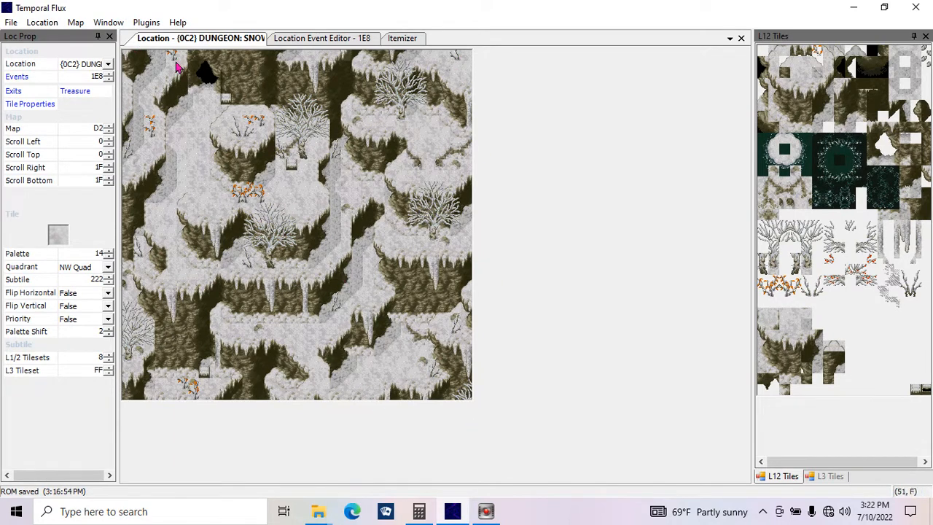
- Browse the end of the location list around Paradise Lost while keeping location 0C2 open
click(101, 65)
drag(298, 136, 310, 203)
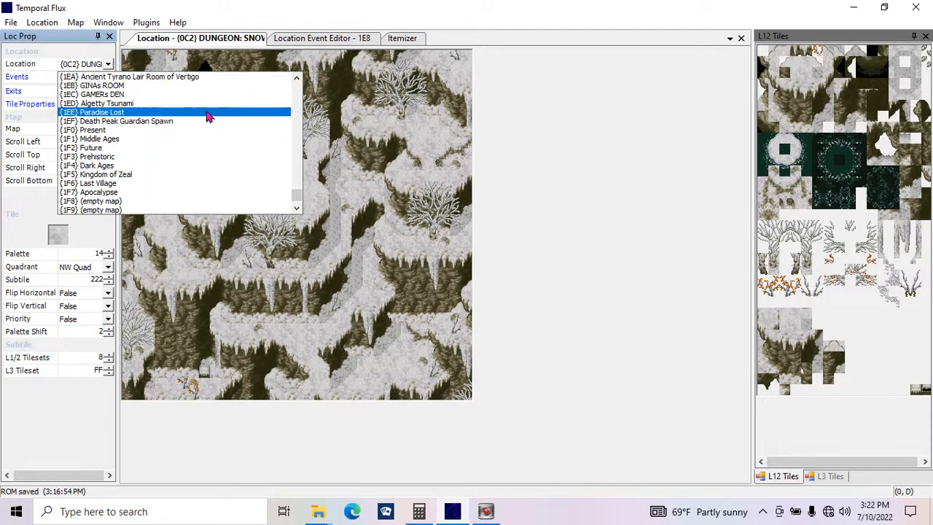
click(328, 5)
click(212, 113)
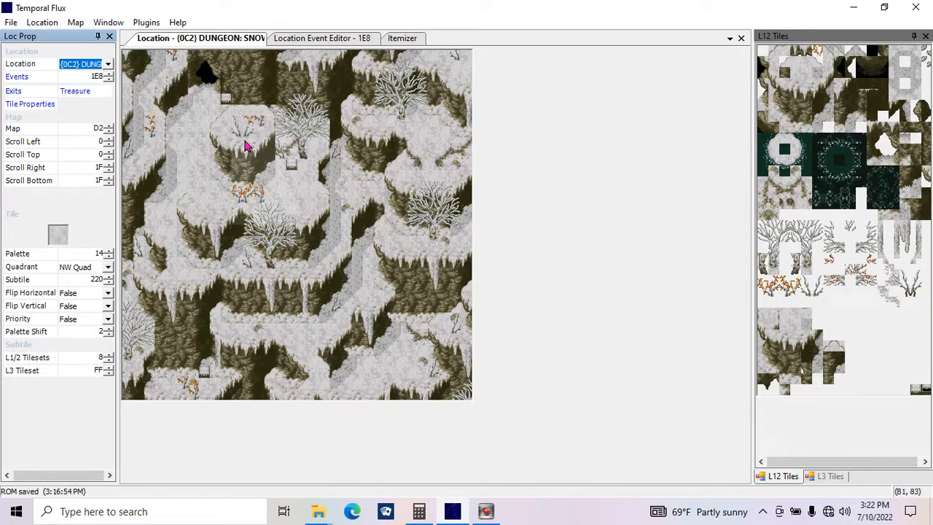
click(216, 110)
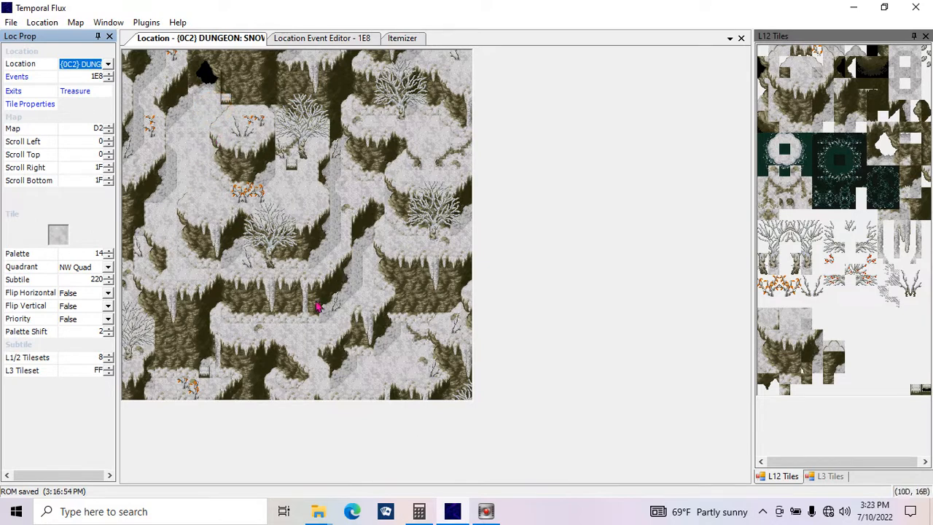
- Review Object 00's Startup / Idle commands and the Relic accessory's stats in the Itemizer
click(327, 38)
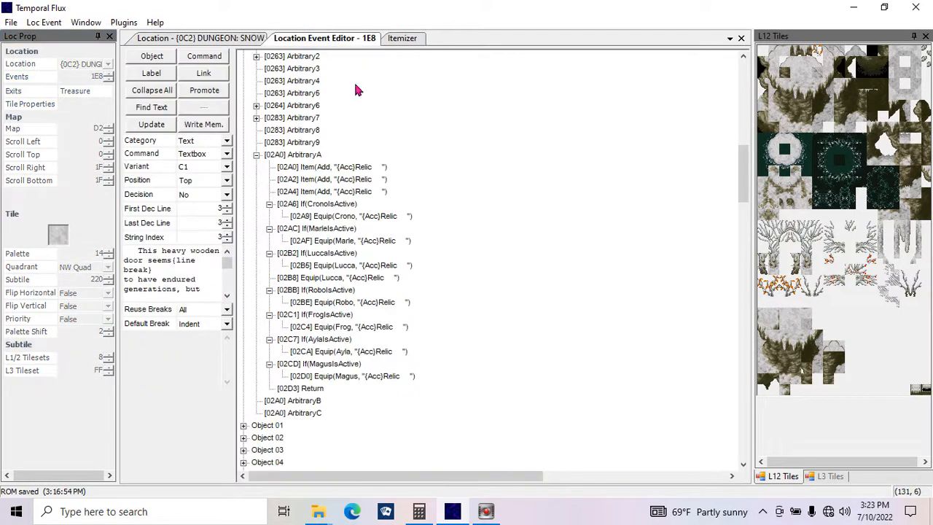
drag(742, 172, 755, 86)
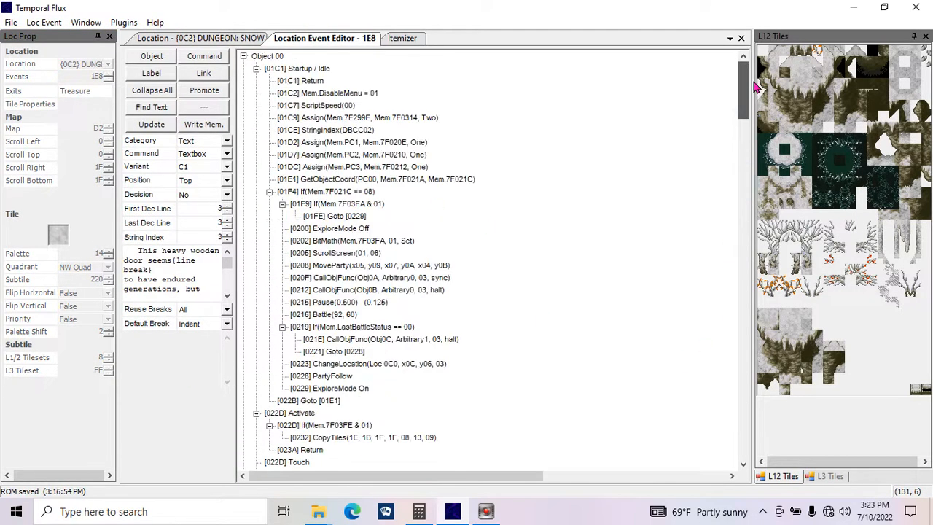
click(402, 38)
drag(480, 146, 500, 208)
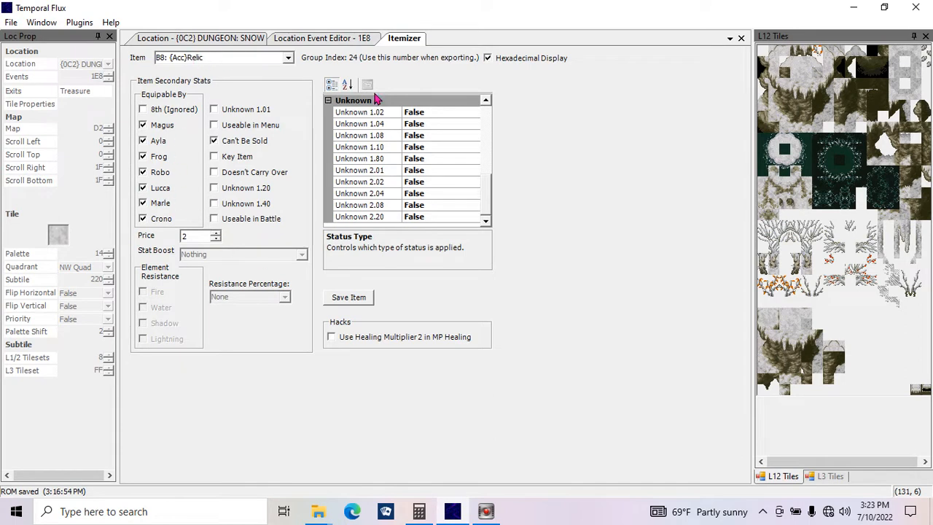
double_click(231, 58)
click(232, 57)
- Review Object 00's event functions from Activate down to ArbitraryA, and return to the snow dungeon map
click(309, 40)
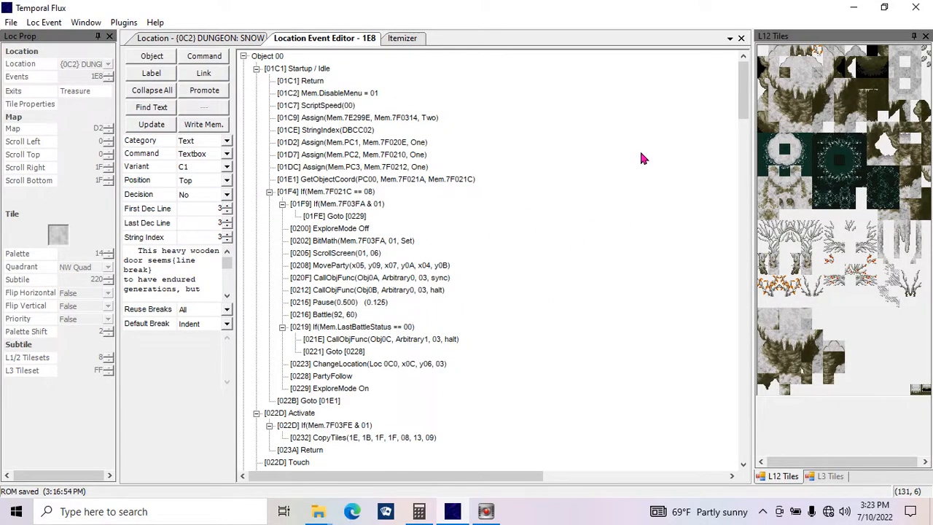
drag(740, 87, 747, 134)
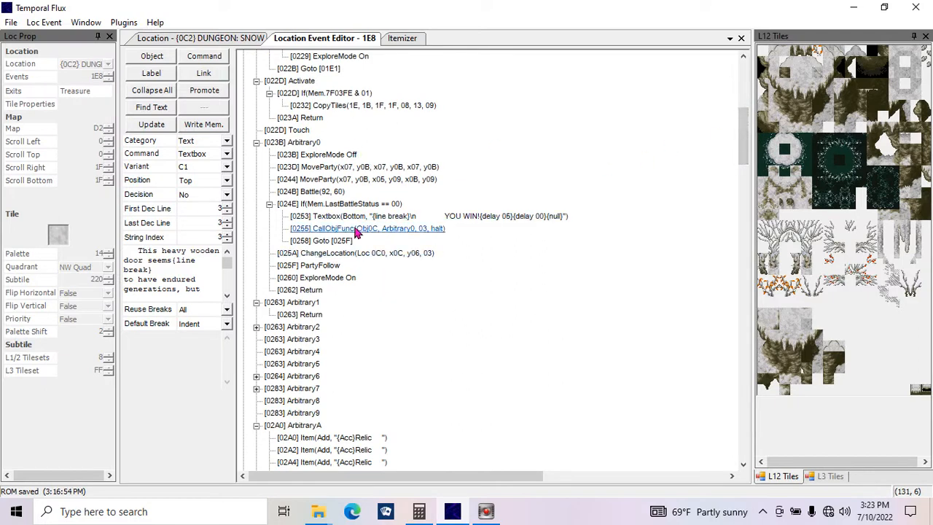
drag(743, 130, 755, 174)
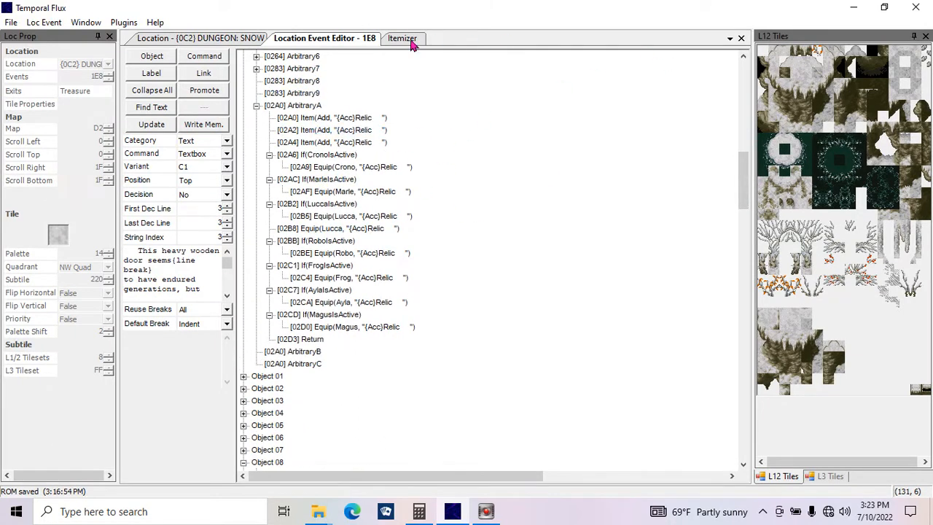
click(247, 40)
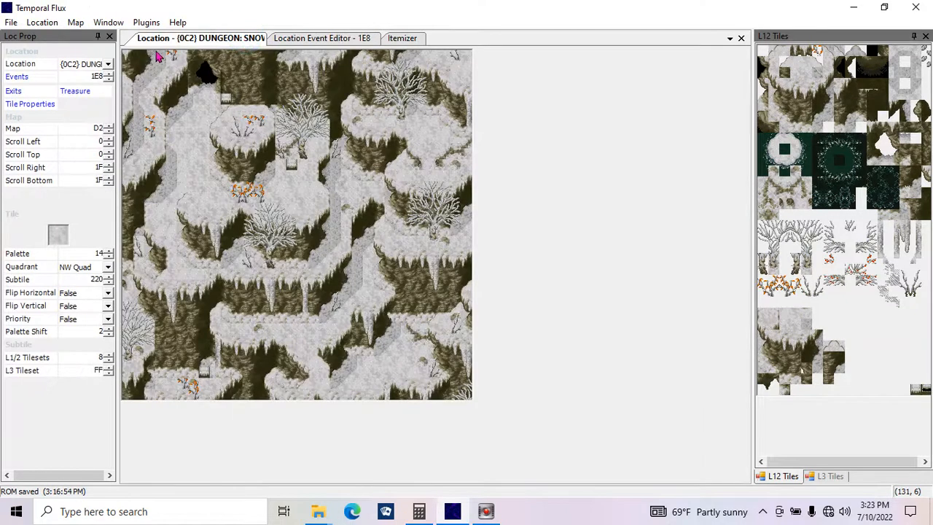
- Open the Music Table and look through the song list from Battle 2 up to Robo's Theme and back
click(108, 22)
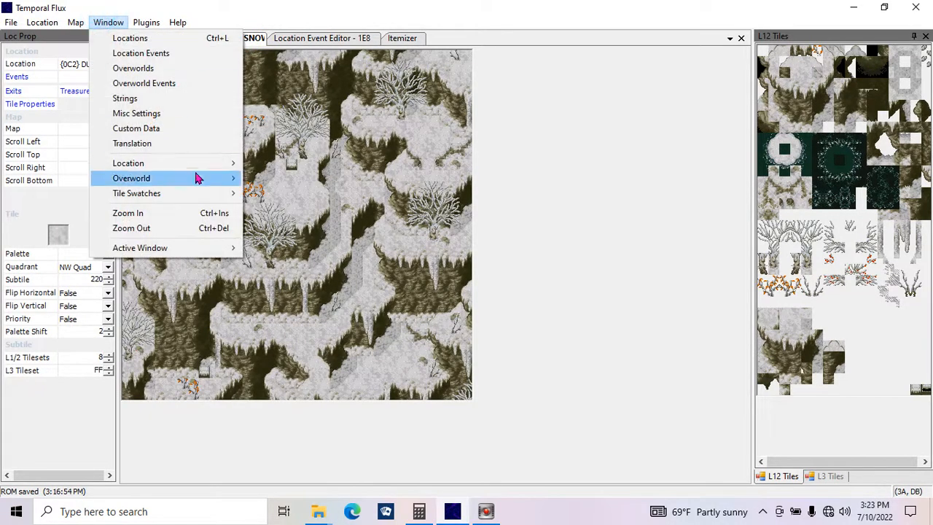
mouse_move(199, 165)
click(291, 236)
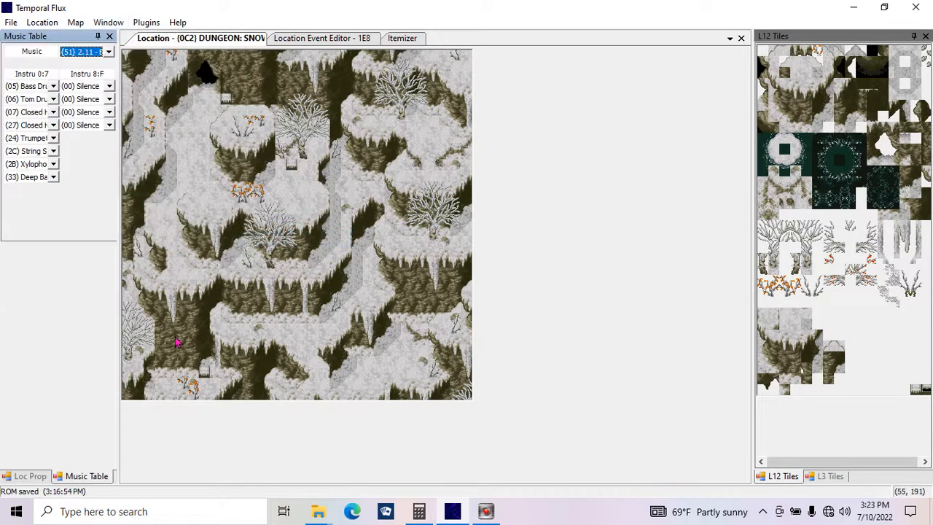
click(109, 52)
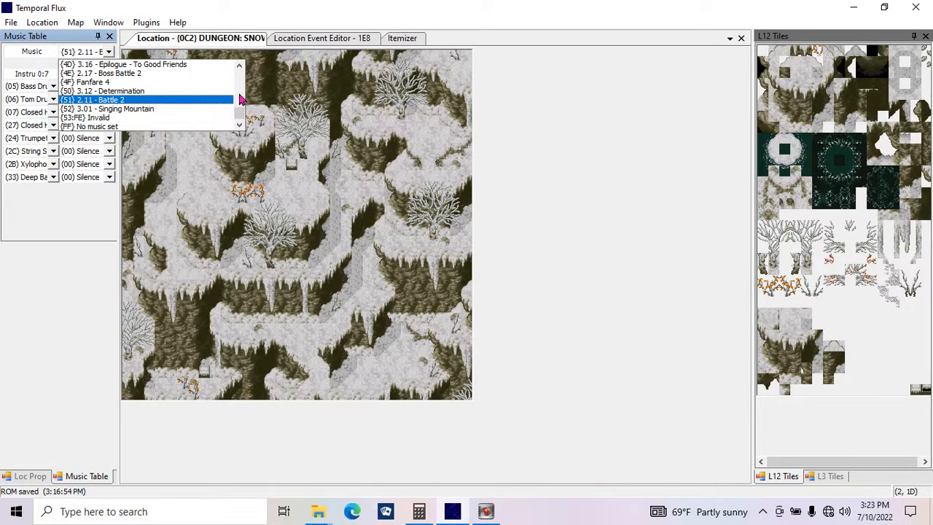
scroll(240, 98, up, 5)
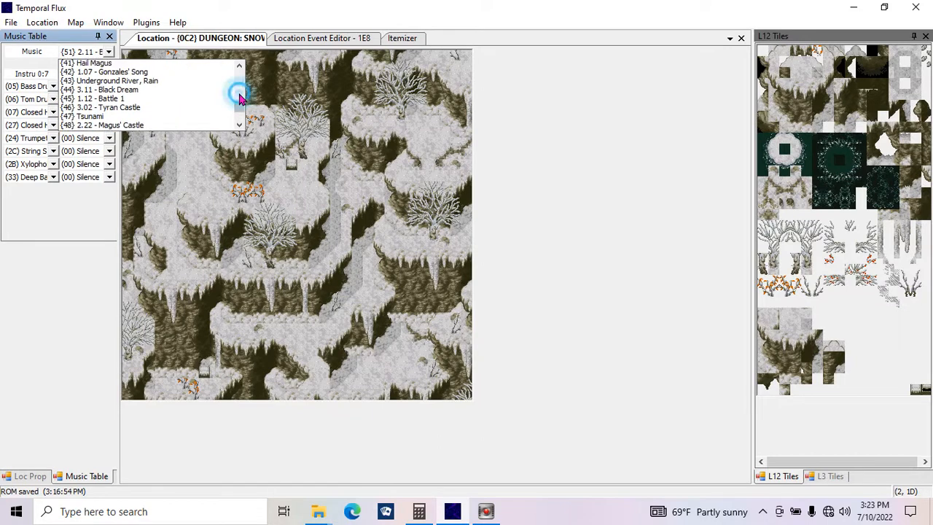
scroll(240, 98, up, 2)
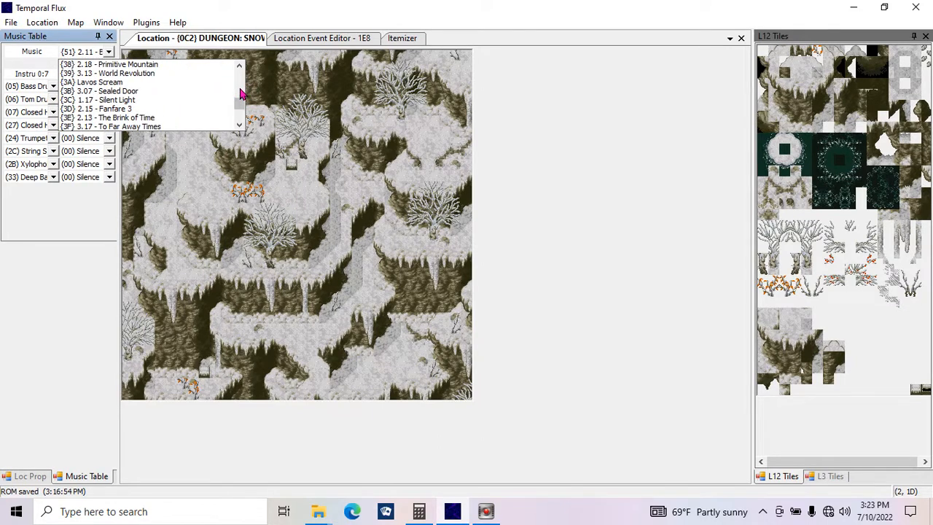
click(242, 93)
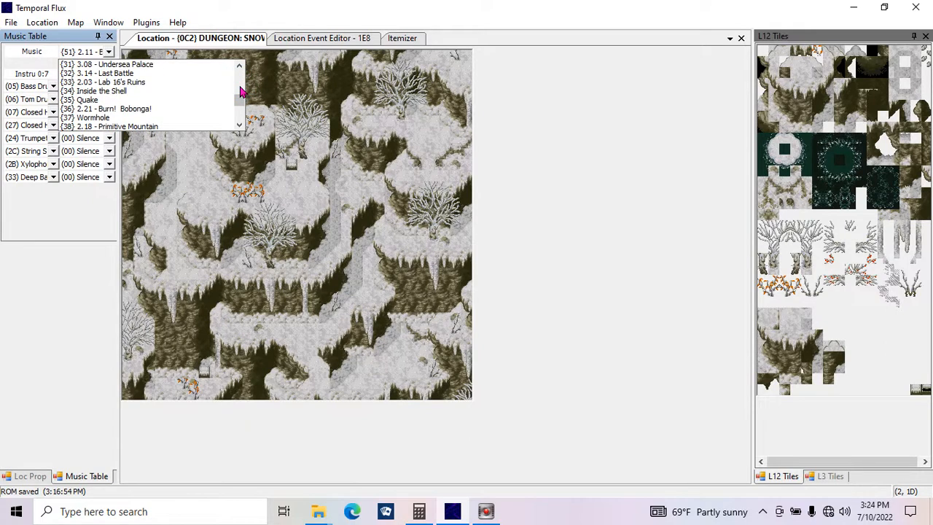
click(242, 93)
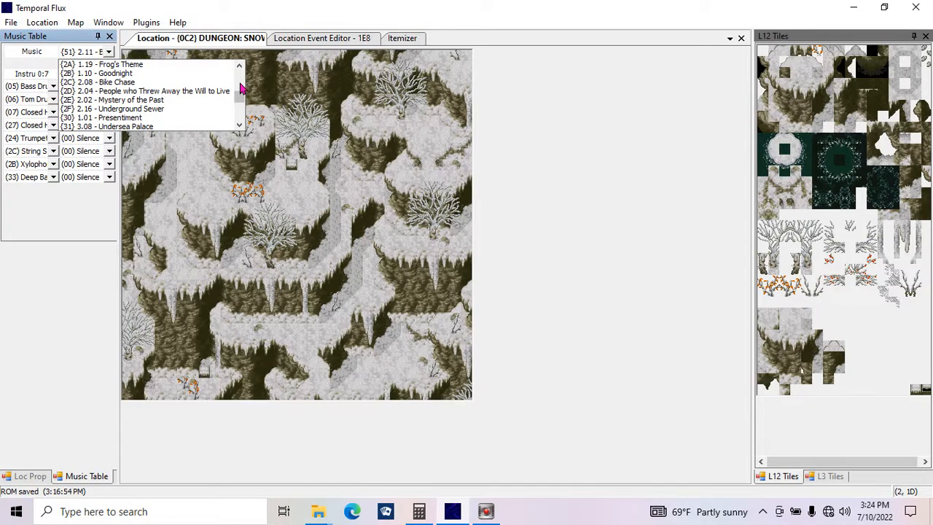
click(242, 88)
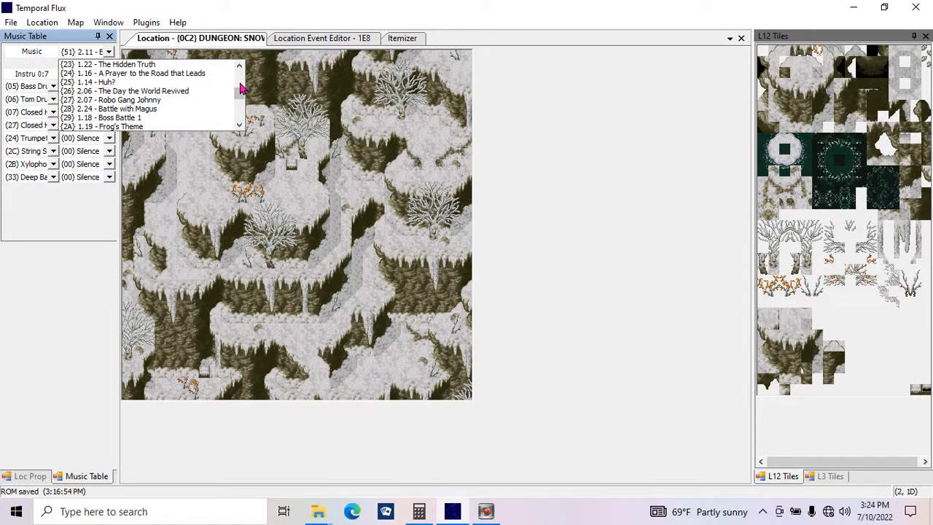
click(242, 88)
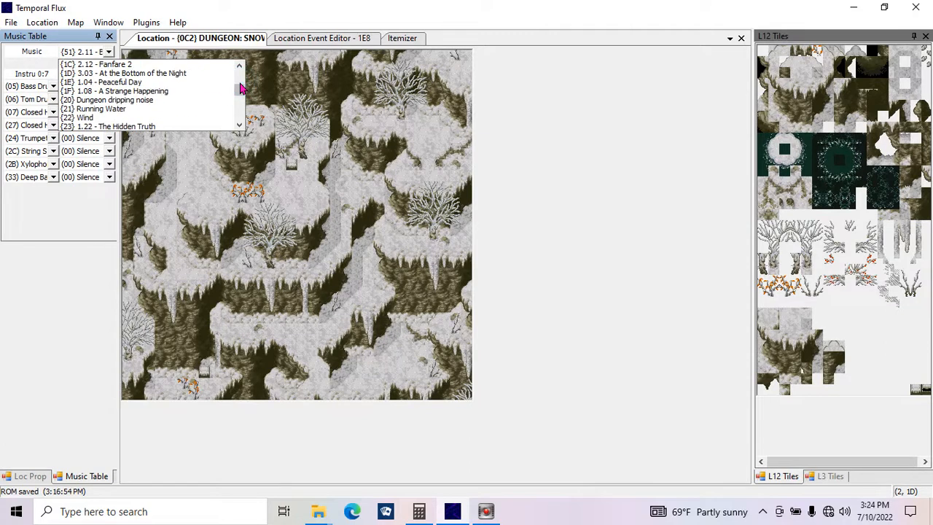
click(242, 88)
click(242, 86)
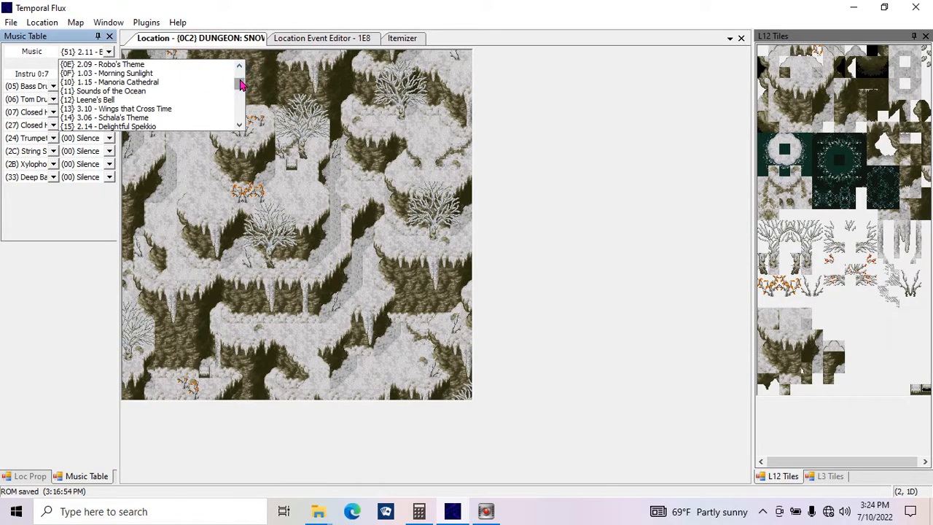
drag(240, 82, 246, 118)
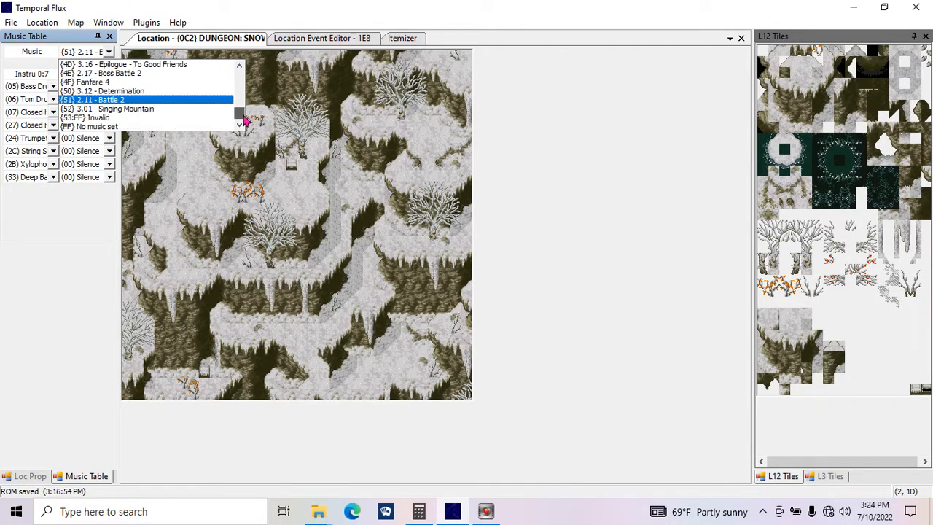
- Change the second instrument of the song 4E Boss Battle 2 to Choir (3A) and save the ROM
click(148, 80)
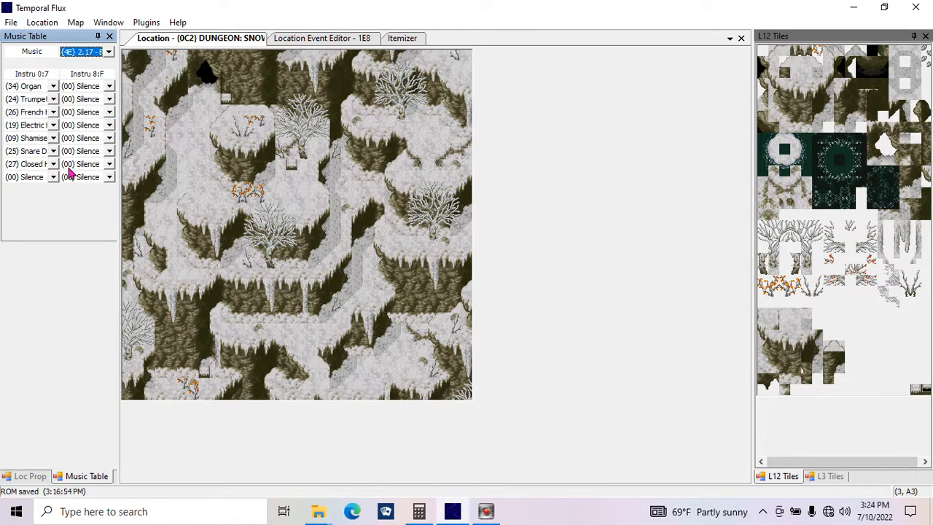
key(ctrl+s)
click(53, 100)
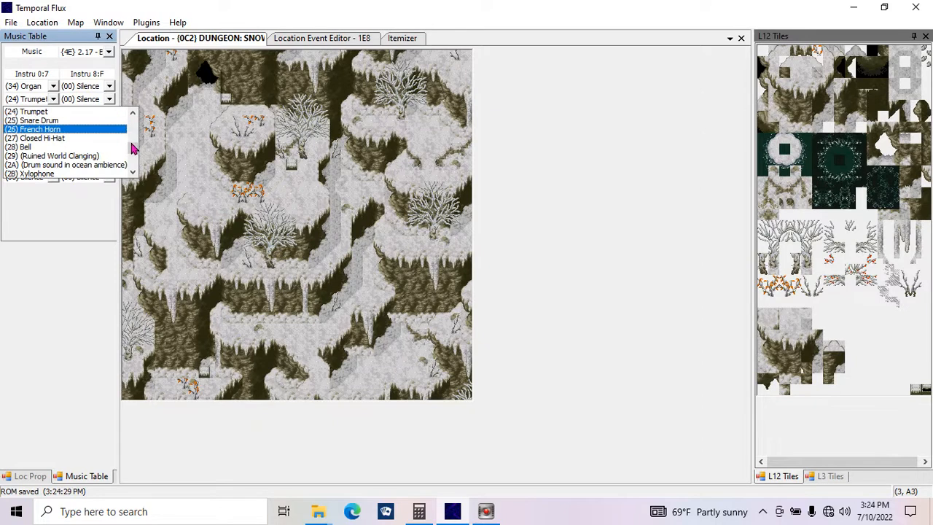
click(133, 153)
drag(134, 153, 135, 159)
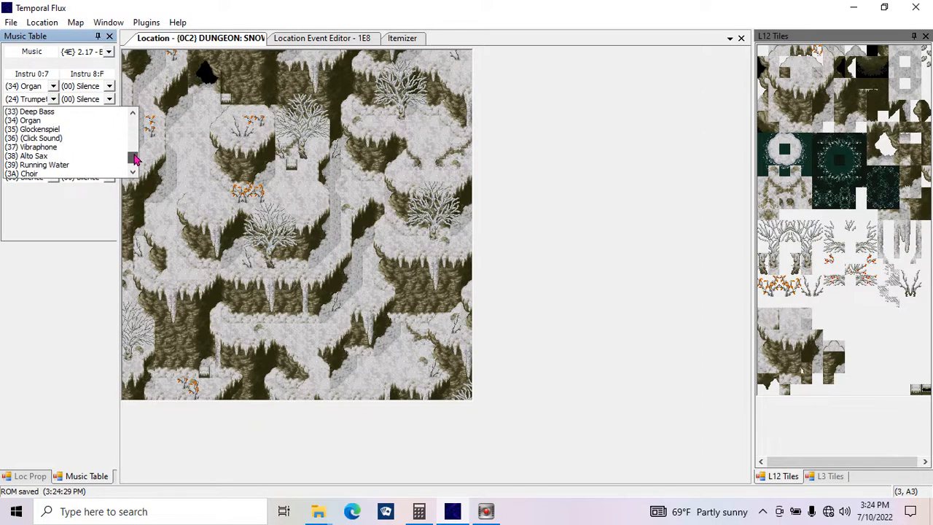
click(106, 173)
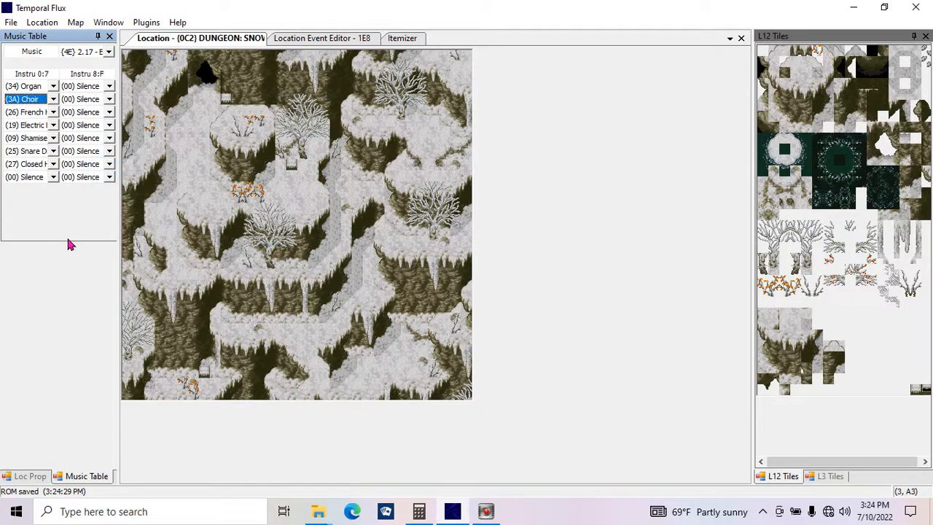
key(ctrl+s)
- Change the first Return in Object 0E's Startup / Idle of event 1E8 to a Set Object Coordinates command
click(22, 476)
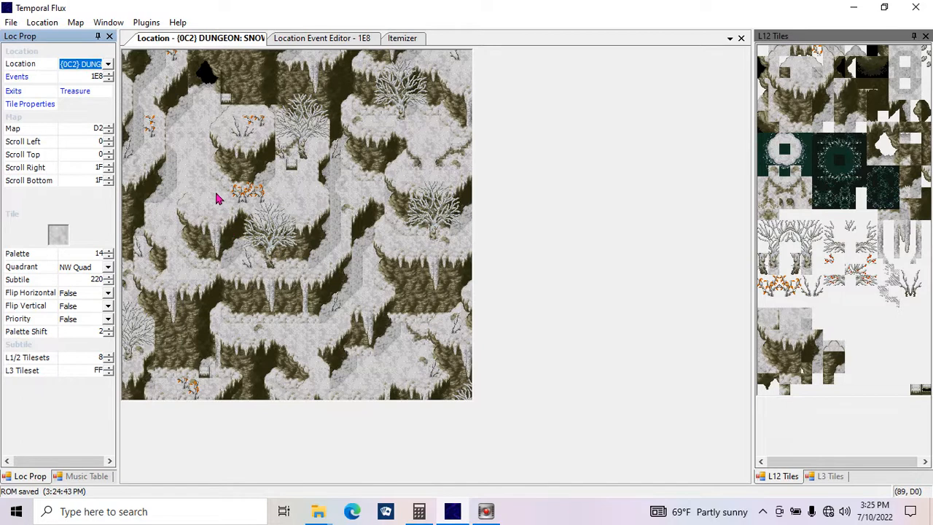
click(340, 41)
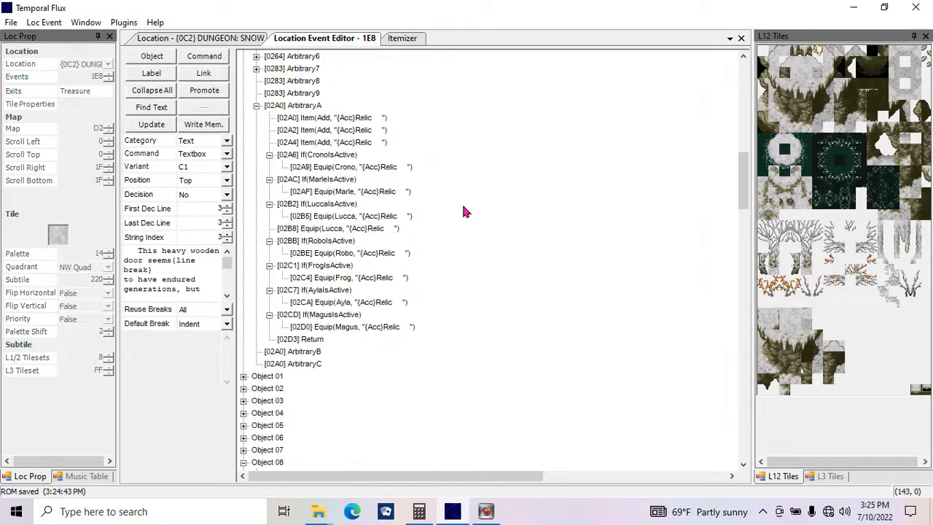
drag(747, 188, 755, 459)
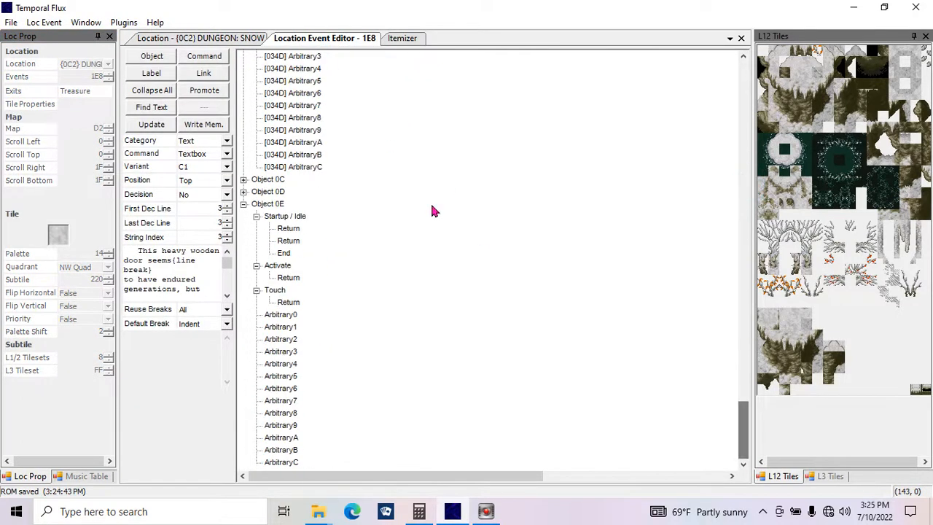
click(290, 228)
click(217, 140)
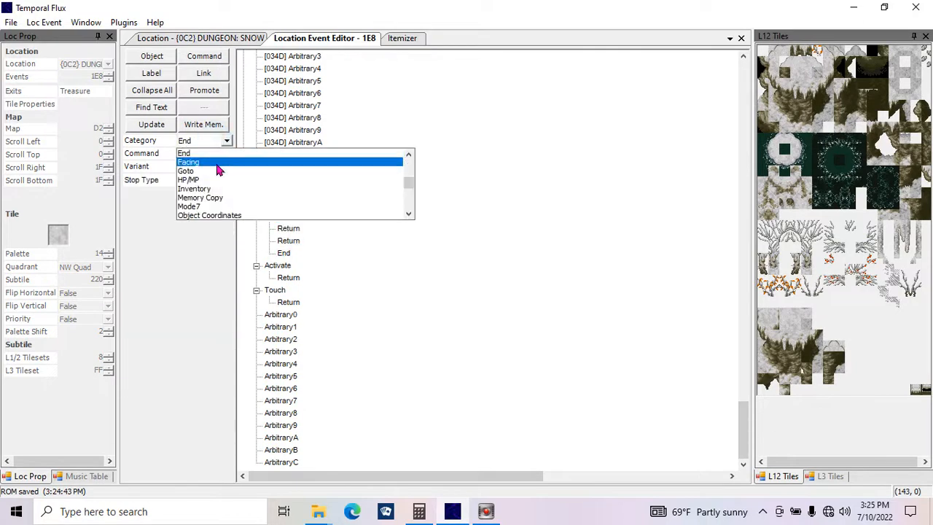
click(222, 215)
click(216, 155)
click(217, 175)
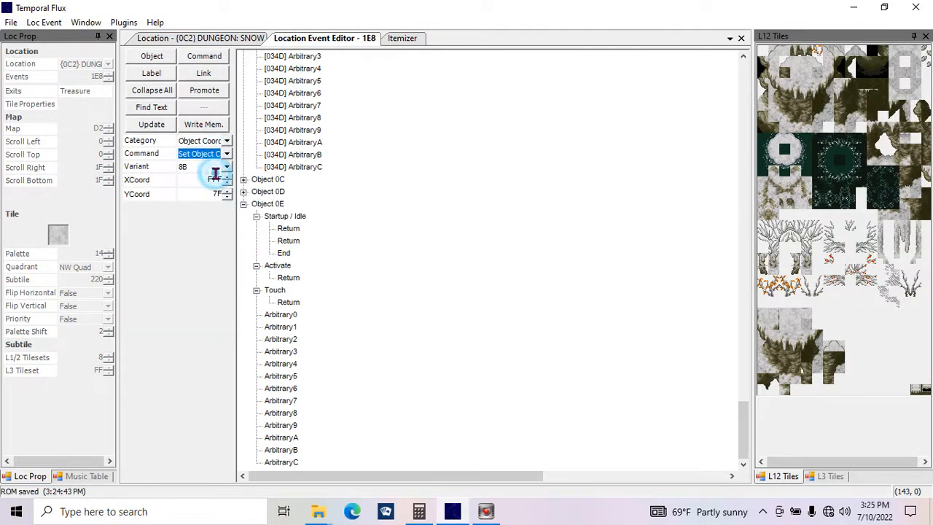
- Check the position on the snow dungeon map, set the command's XCoord to B4 and YCoord to D9, and update the event
click(193, 181)
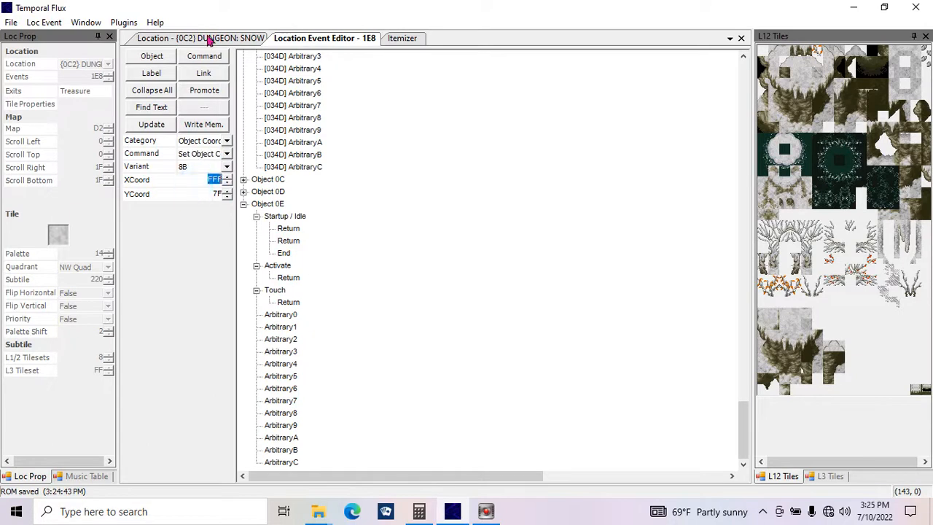
click(209, 38)
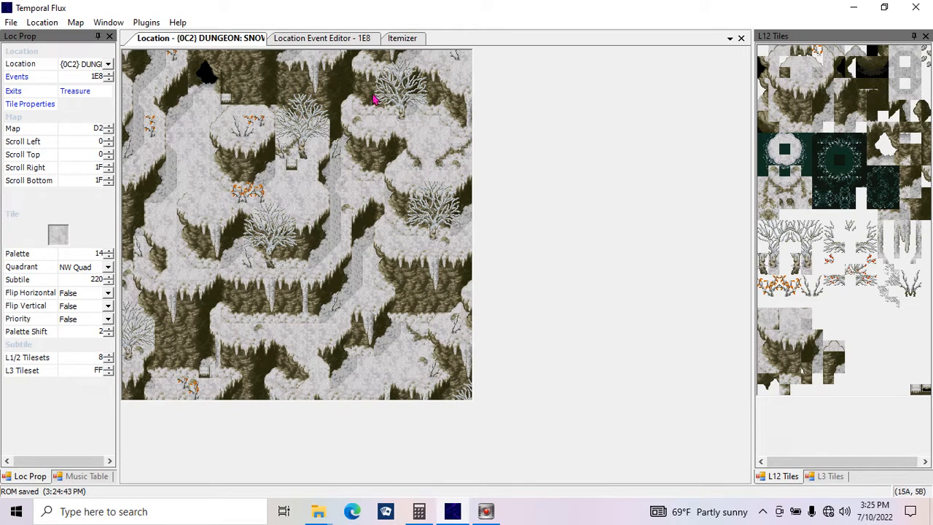
click(366, 38)
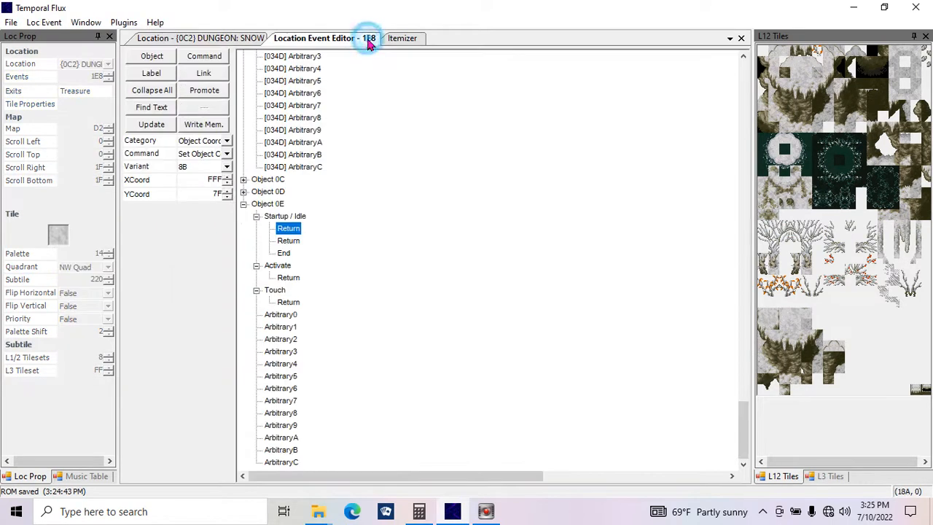
double_click(212, 179)
text(b4)
double_click(206, 196)
text(d9)
click(155, 123)
click(189, 125)
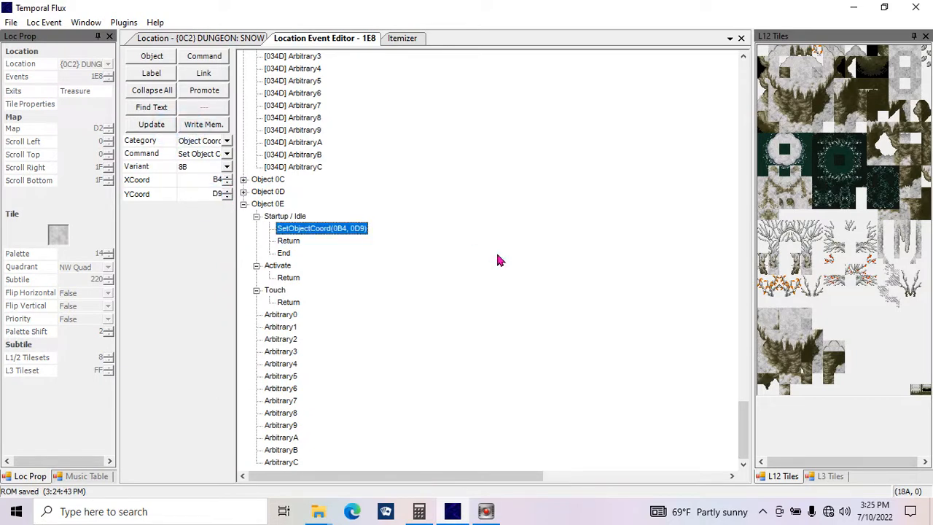
- Insert an additional command into Object 0E's Activate function
click(295, 280)
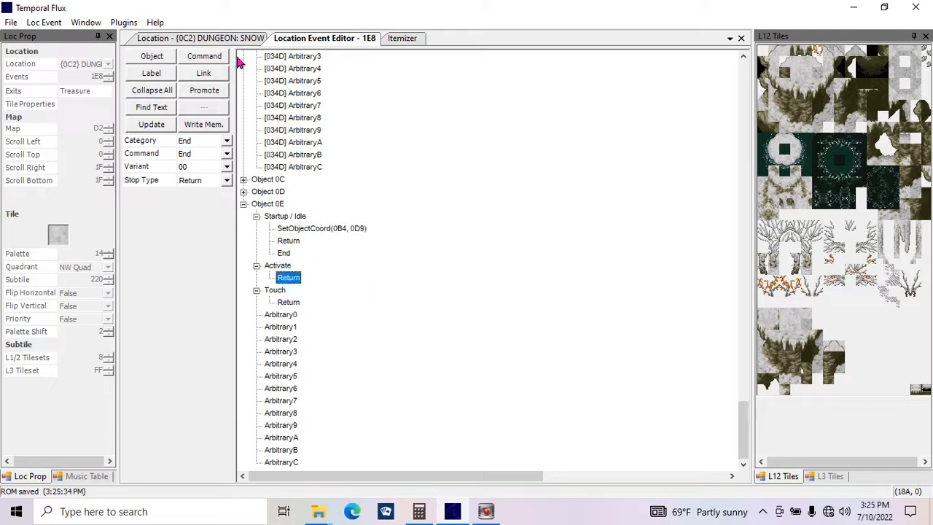
click(204, 56)
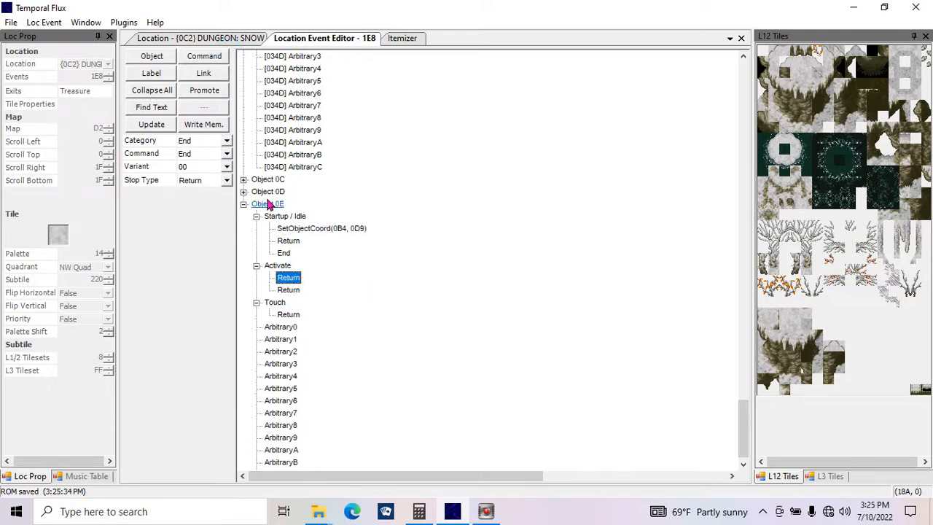
drag(741, 436, 763, 460)
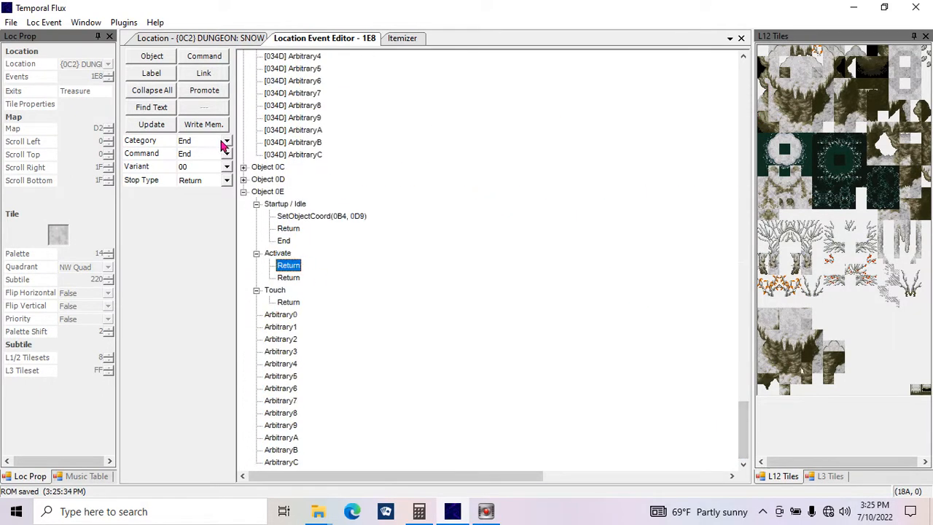
click(226, 143)
click(226, 144)
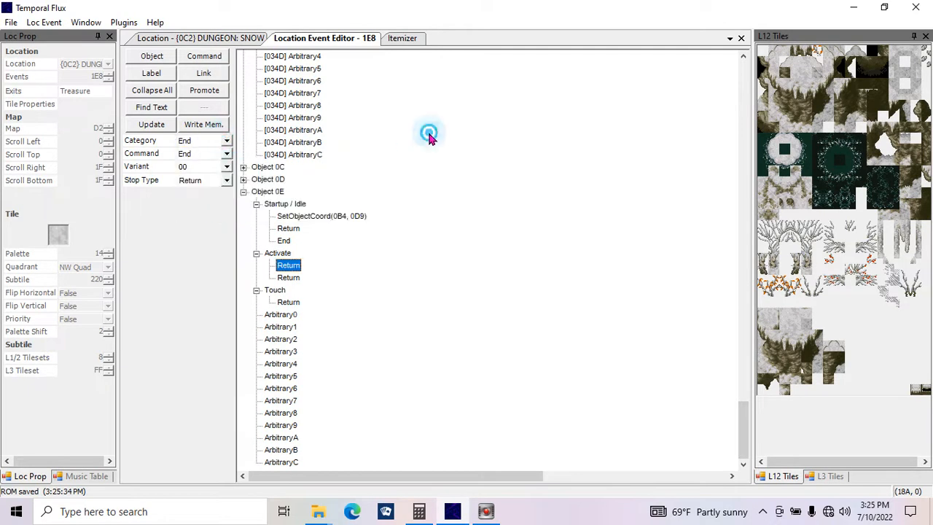
- Open another location window, load location 007 Prehistoric Exhibit in it and open its event script 70
click(86, 22)
click(106, 38)
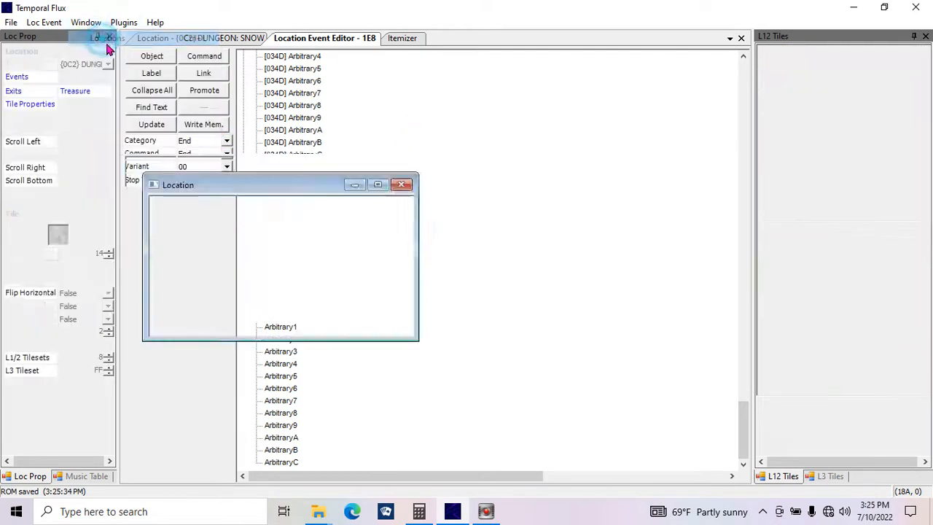
click(109, 65)
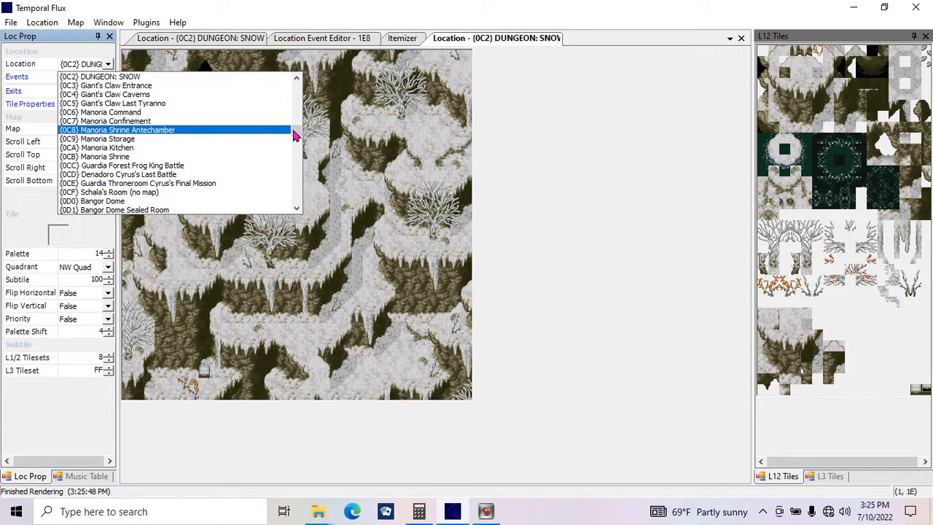
scroll(296, 129, up, 20)
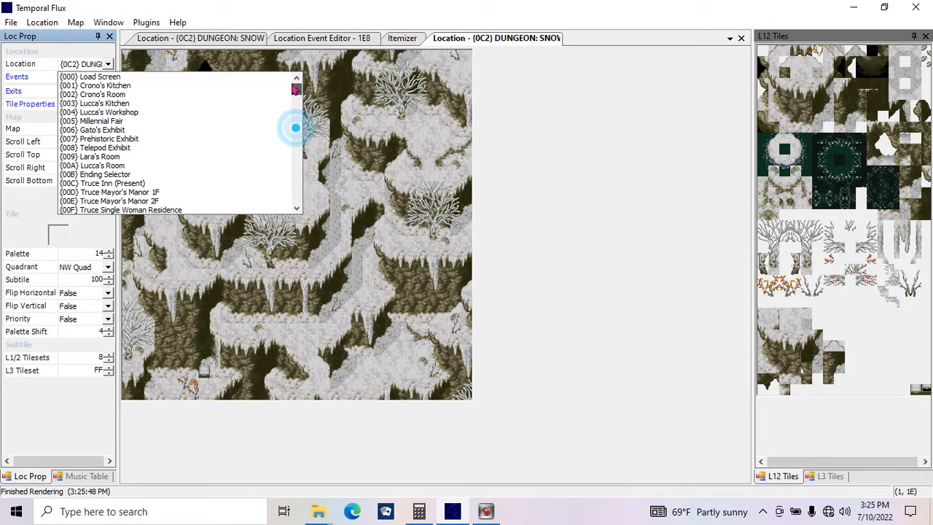
click(206, 139)
click(13, 77)
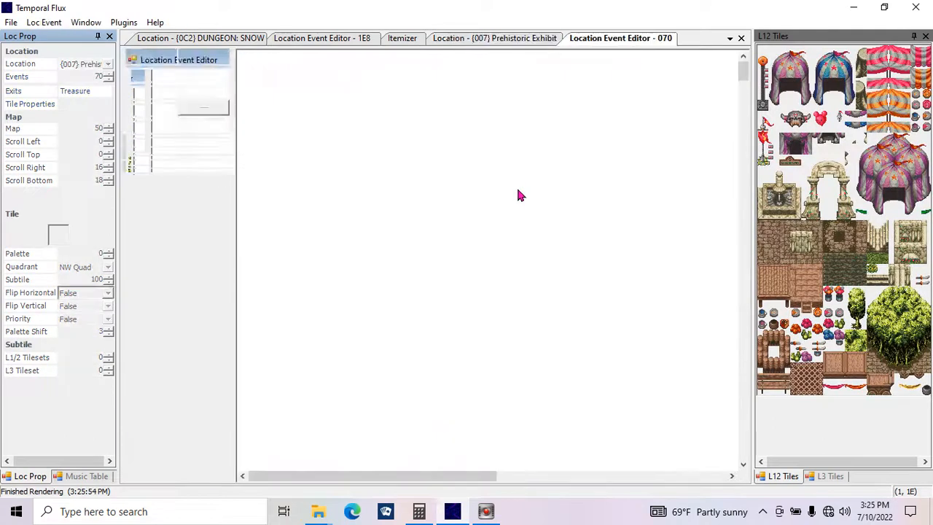
- Copy Arbitrary0's four Color Addition commands, the Sealed door opening sound, the 0.313 and 0.125 pauses and the Return from event 070
drag(742, 71, 747, 98)
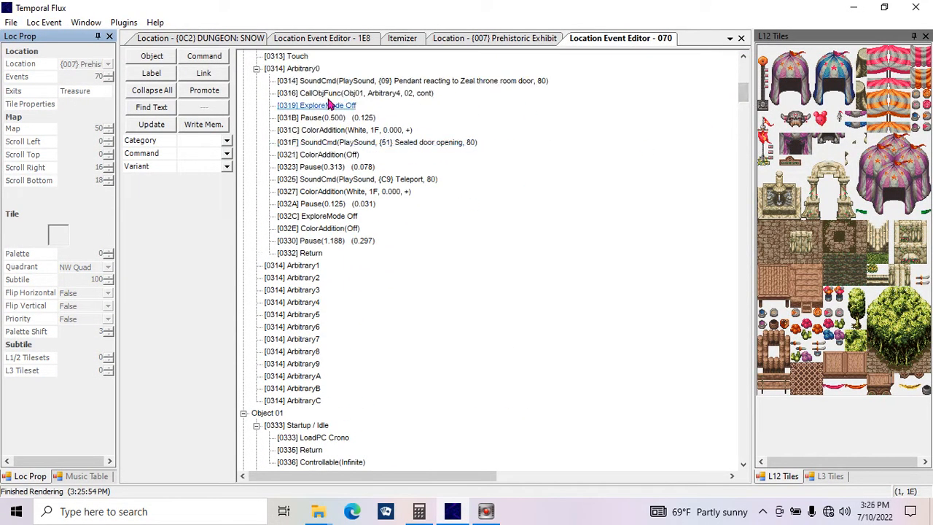
click(339, 131)
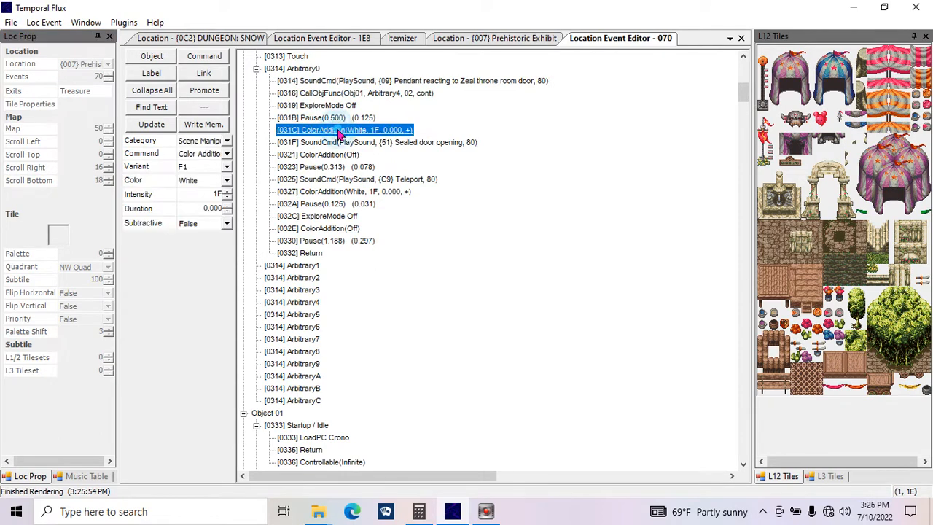
ctrl+click(344, 144)
ctrl+click(342, 155)
ctrl+click(338, 168)
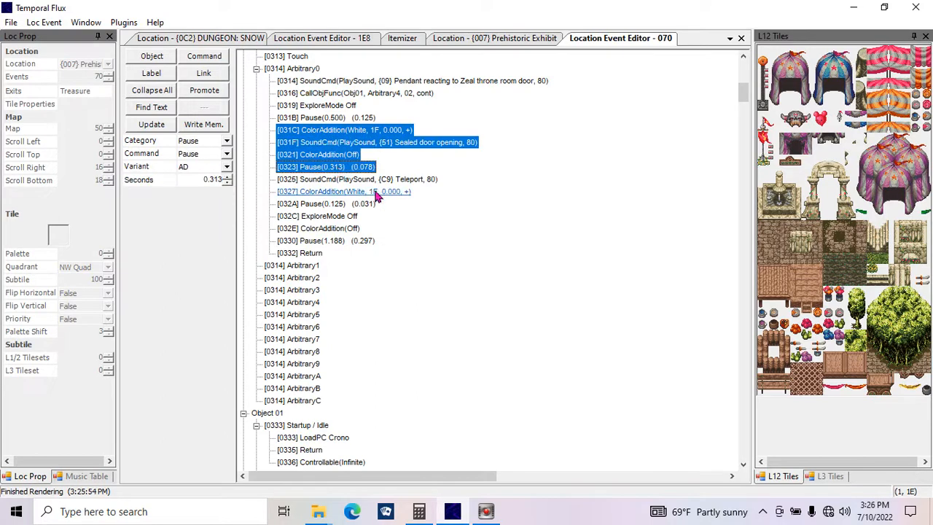
ctrl+click(368, 193)
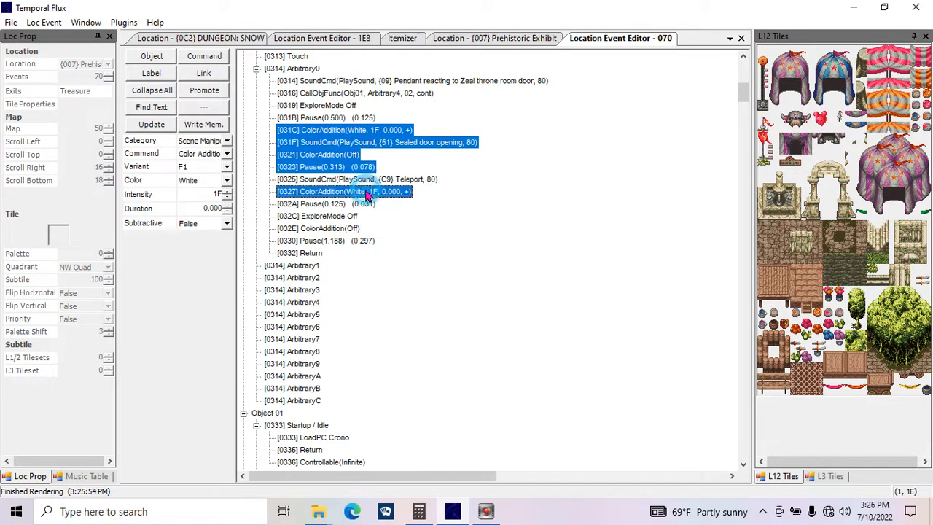
ctrl+click(350, 205)
ctrl+click(335, 228)
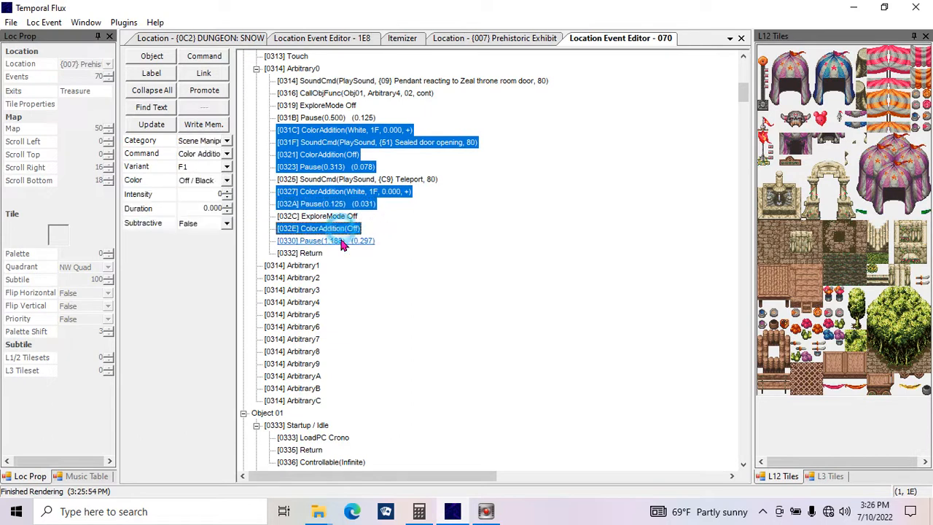
ctrl+click(319, 253)
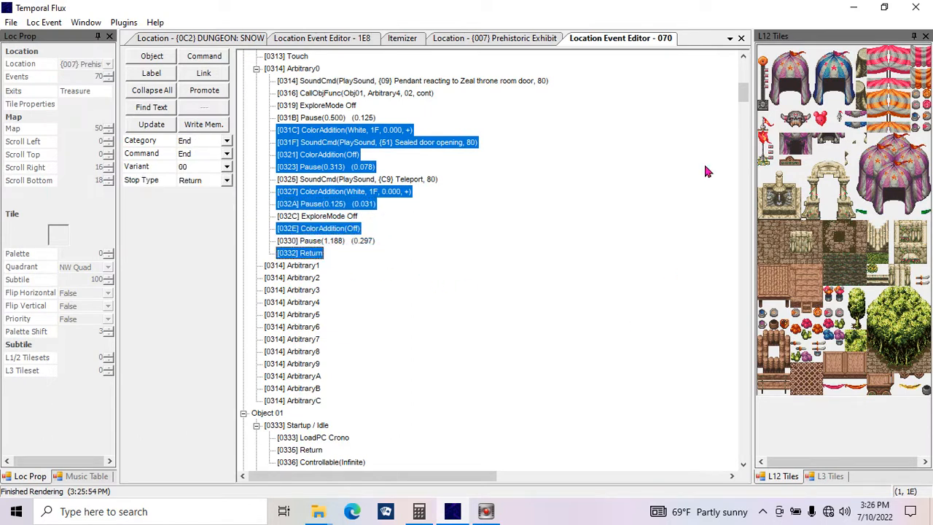
- Close event 070 and the Prehistoric Exhibit location, and paste the copied commands into Object 0E's Activate function in place of its first Return
click(742, 38)
click(741, 38)
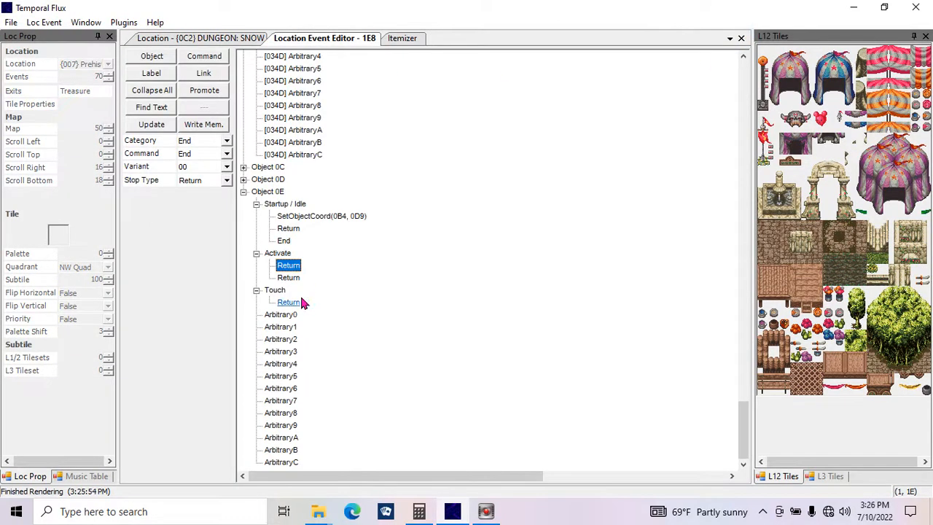
key(ctrl+v)
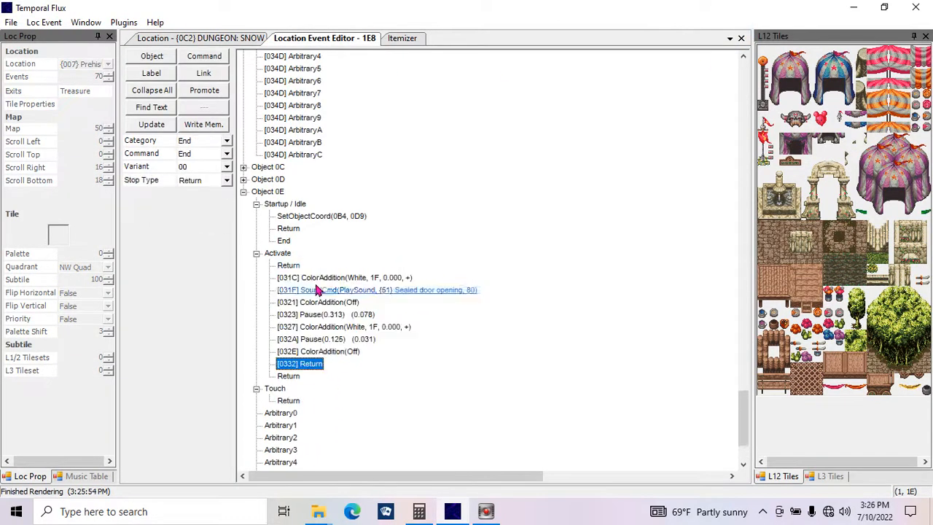
key(Delete)
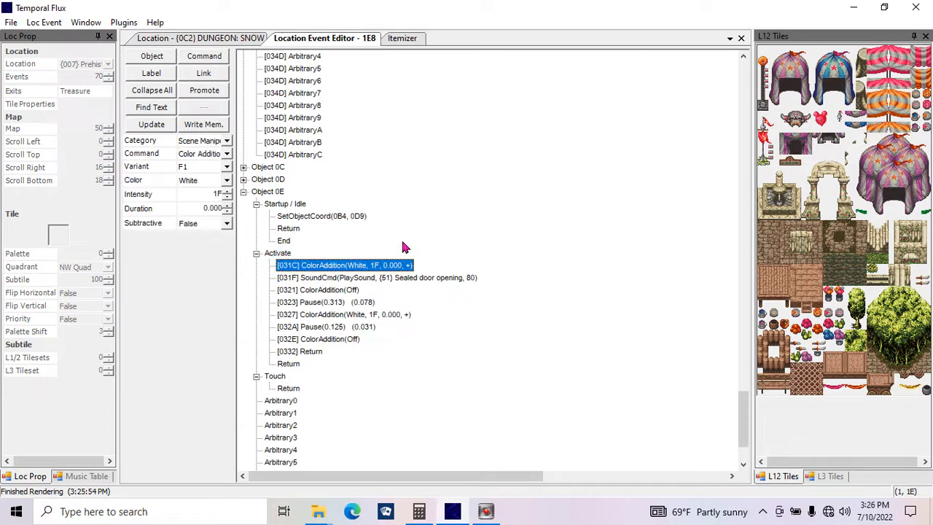
- Set the color of the first Color Addition command in Object 0E's Activate function to Red and update it
click(227, 180)
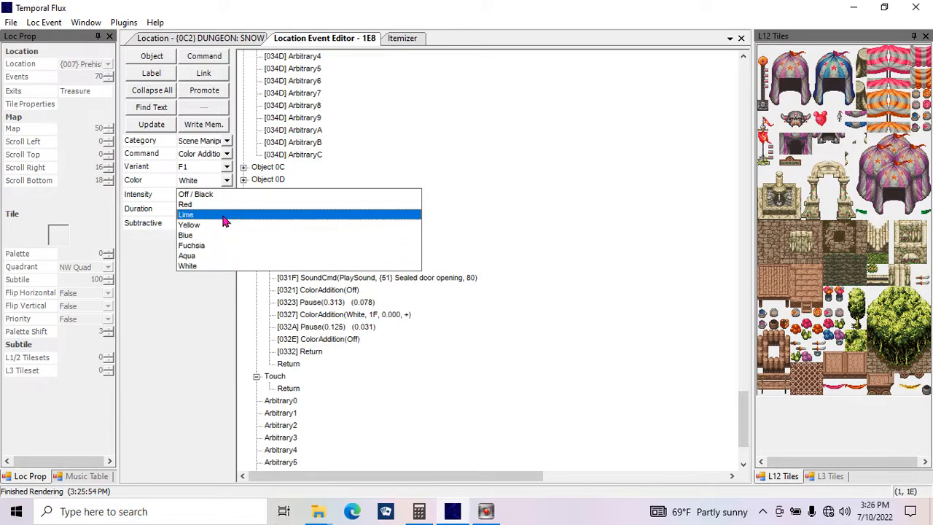
click(206, 205)
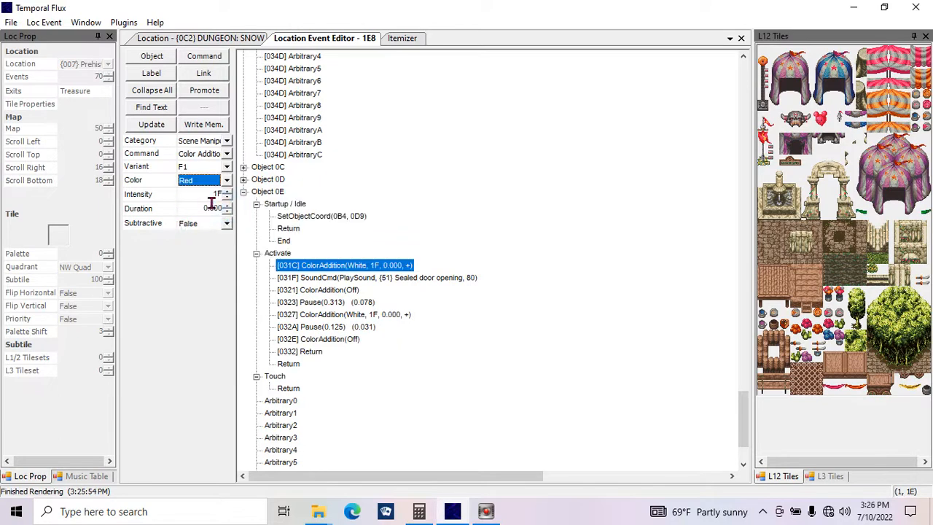
double_click(220, 208)
double_click(214, 193)
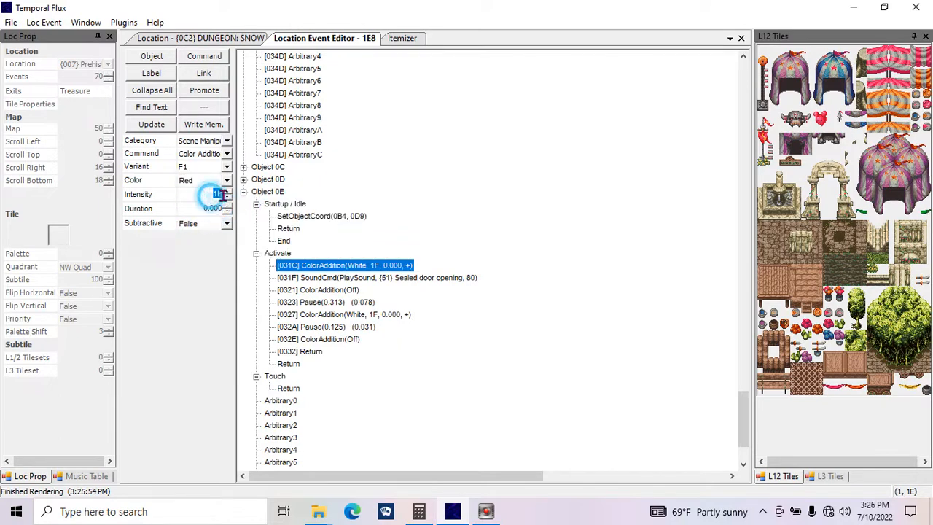
click(152, 124)
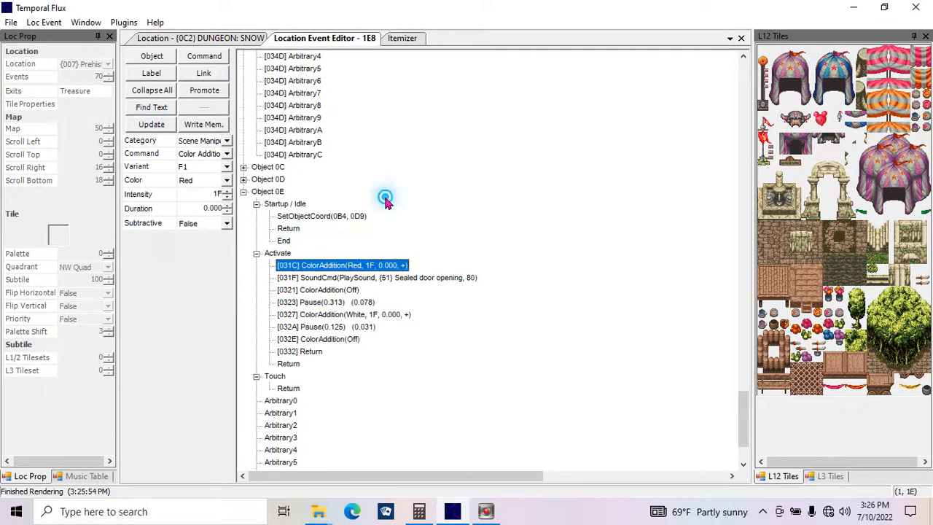
- Look through the available sounds for a replacement for Sealed door opening in Object 0E's Activate function
click(412, 281)
click(226, 195)
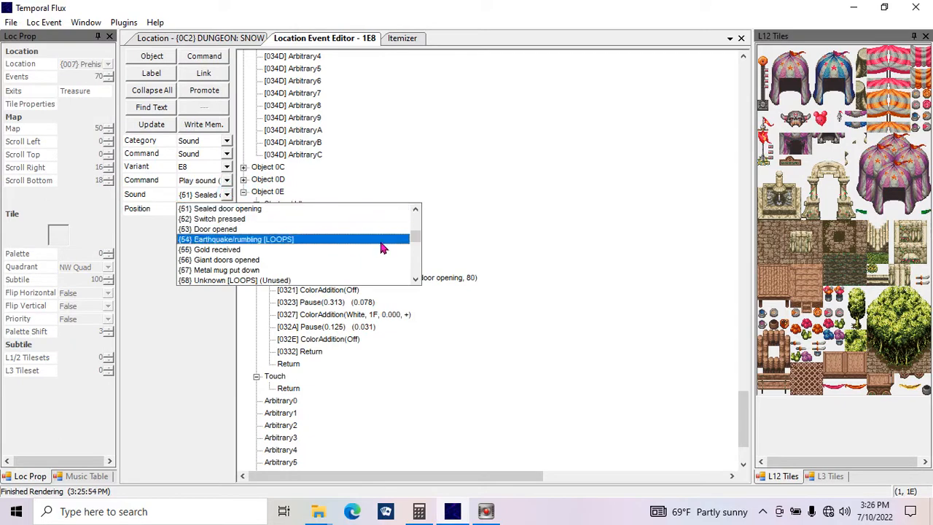
click(414, 270)
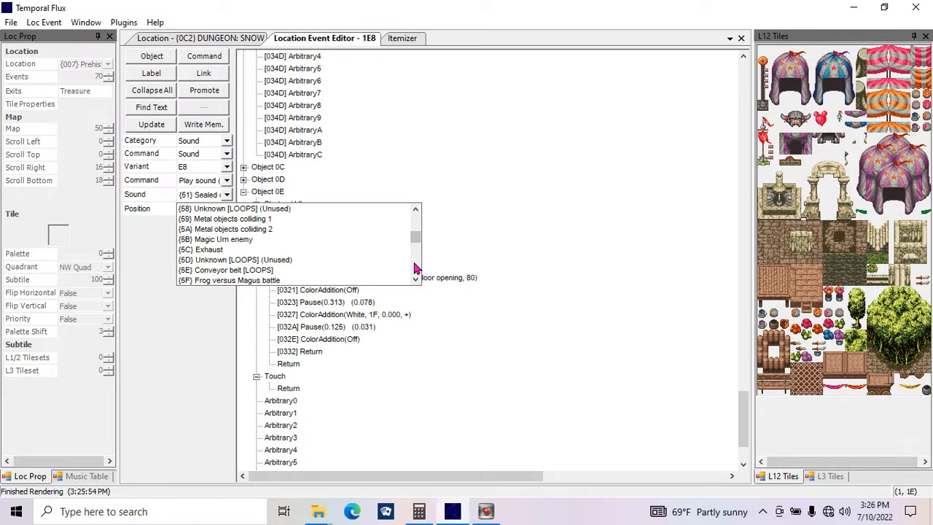
click(414, 270)
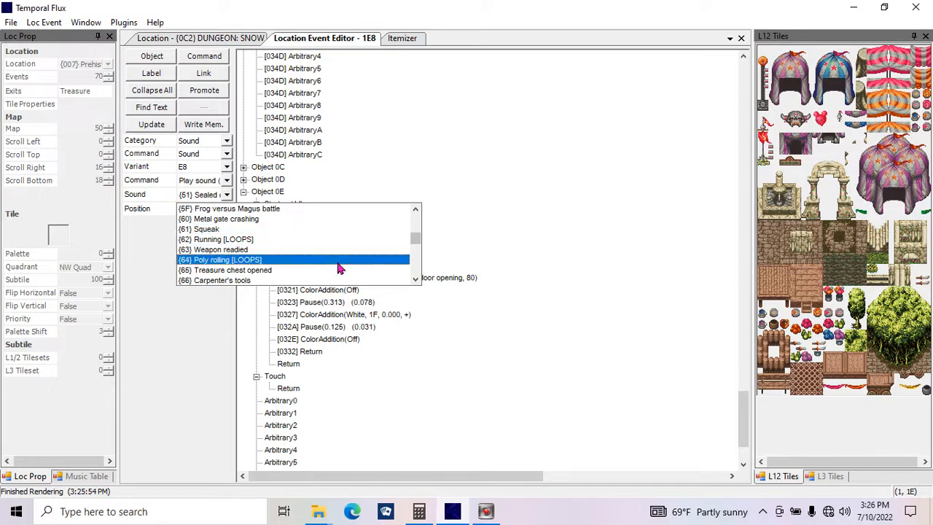
click(417, 262)
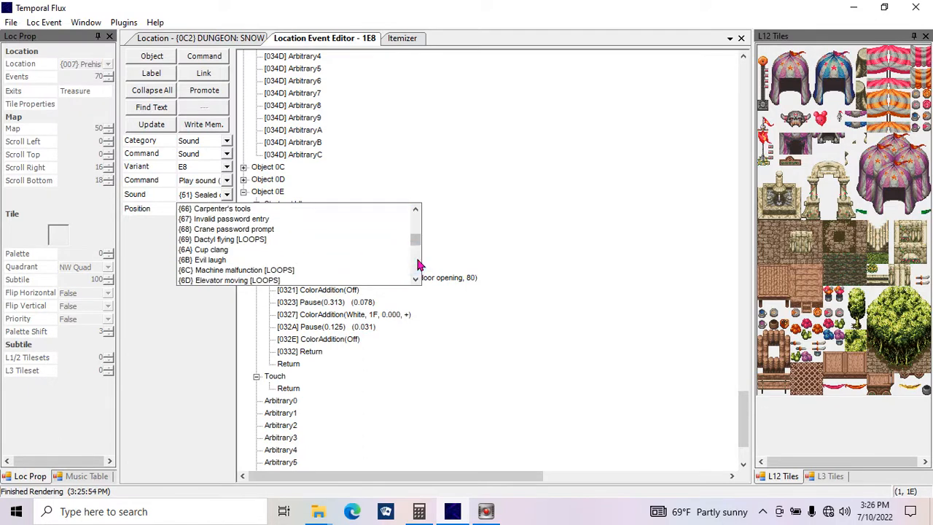
click(417, 264)
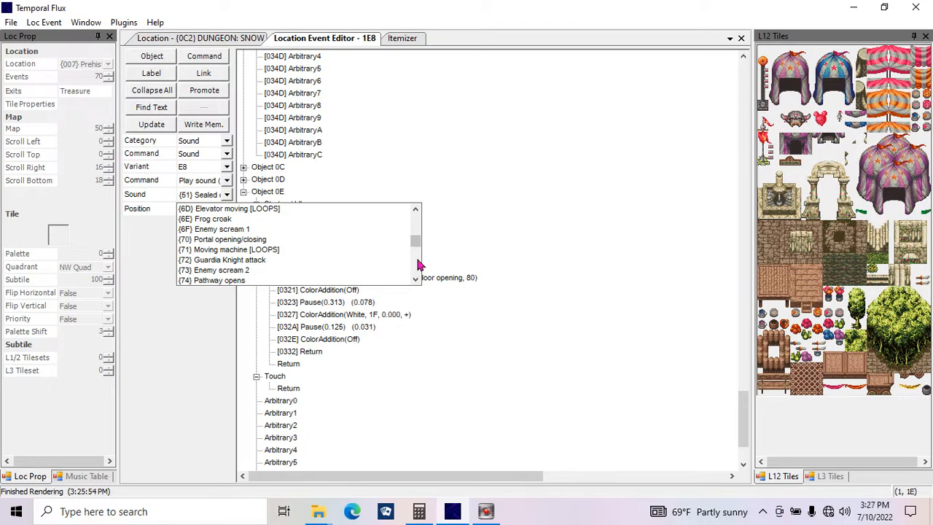
click(418, 264)
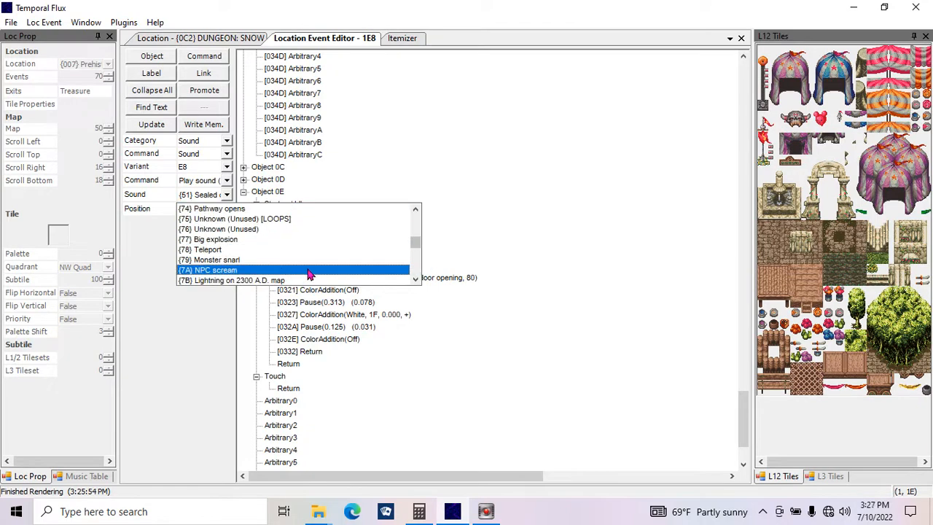
click(417, 271)
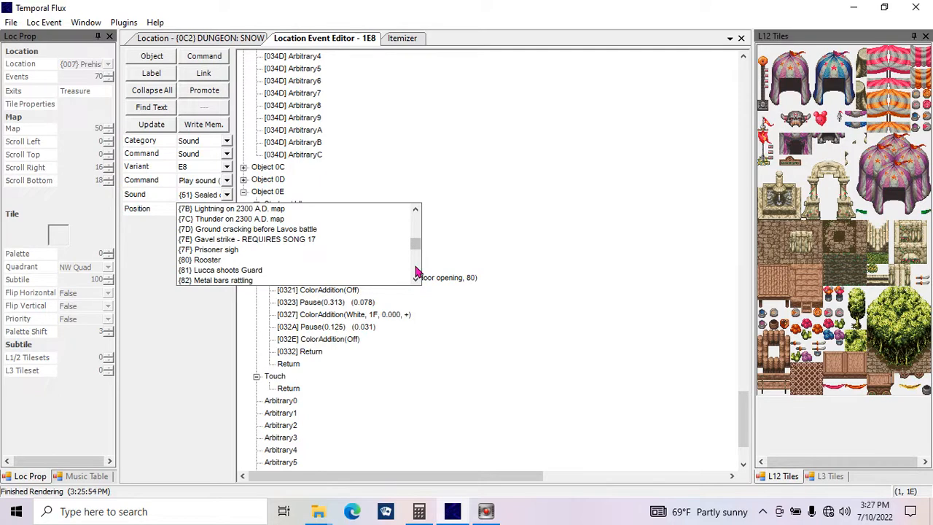
click(417, 271)
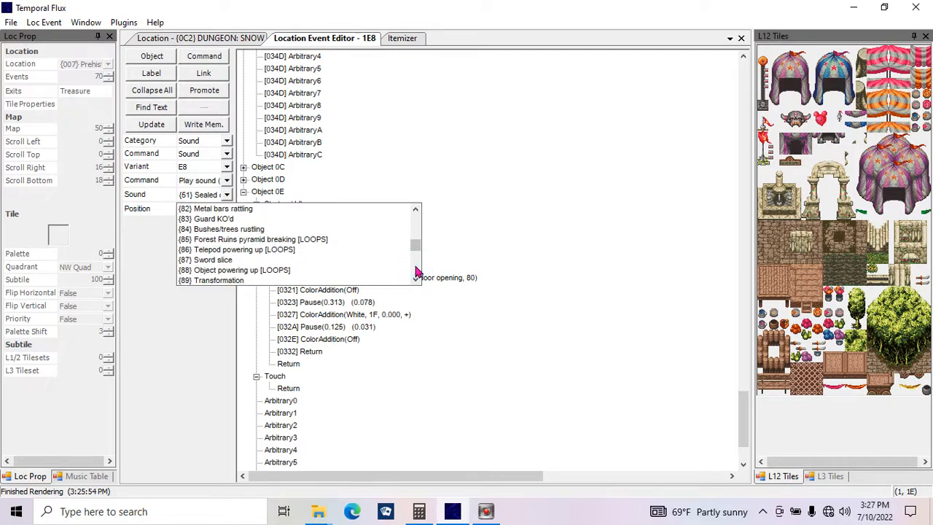
click(416, 271)
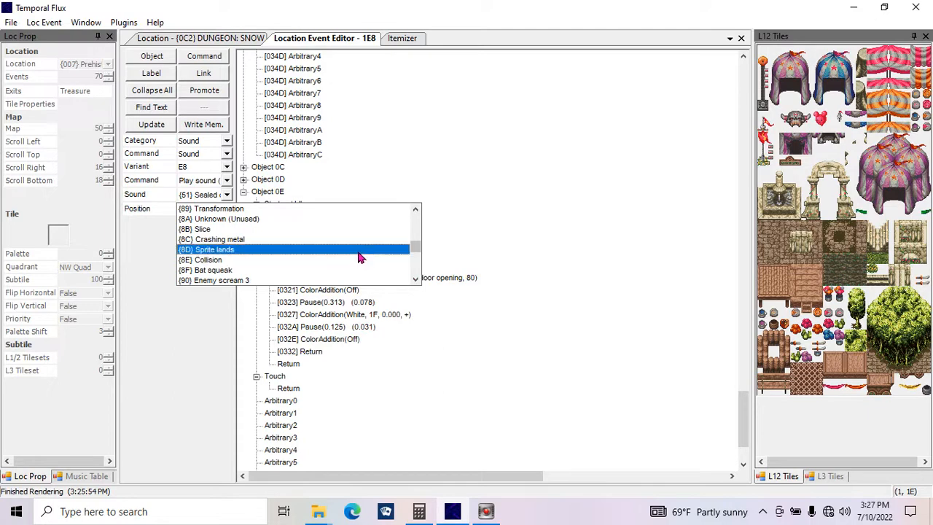
click(413, 271)
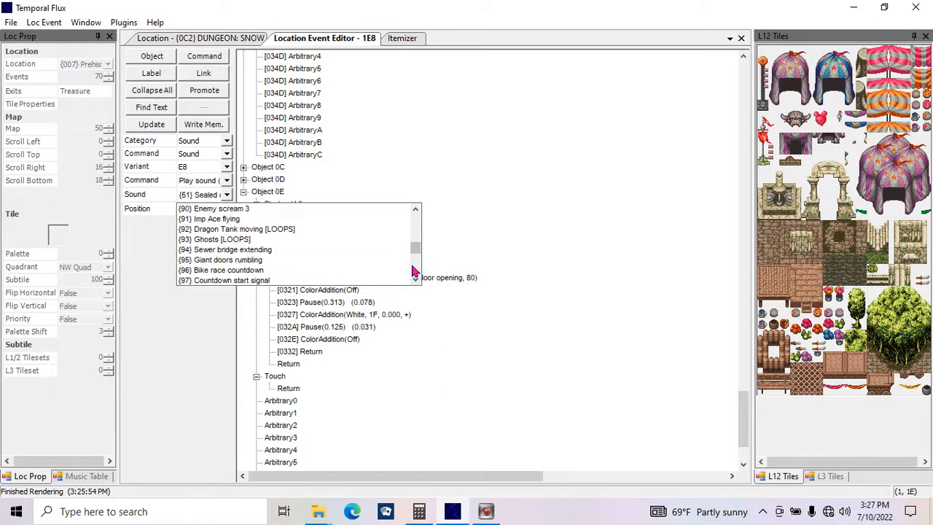
scroll(412, 268, down, 3)
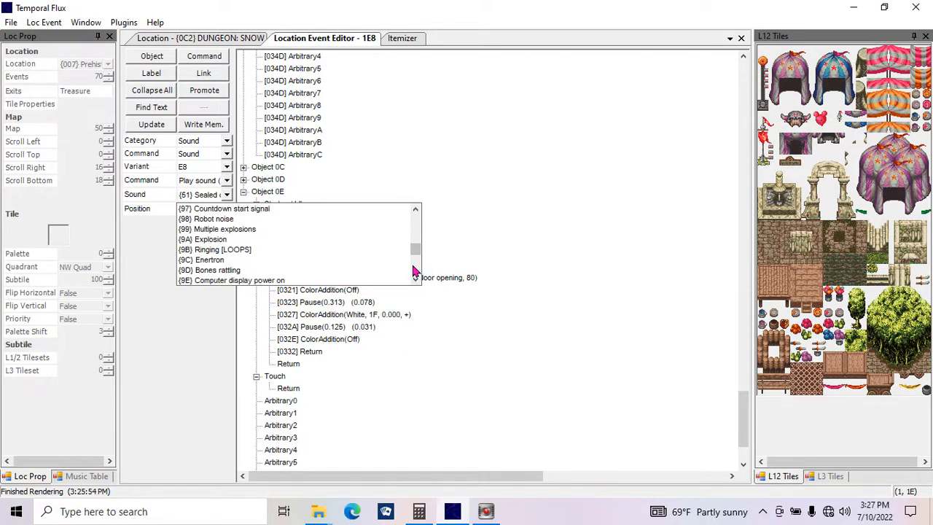
scroll(412, 269, down, 3)
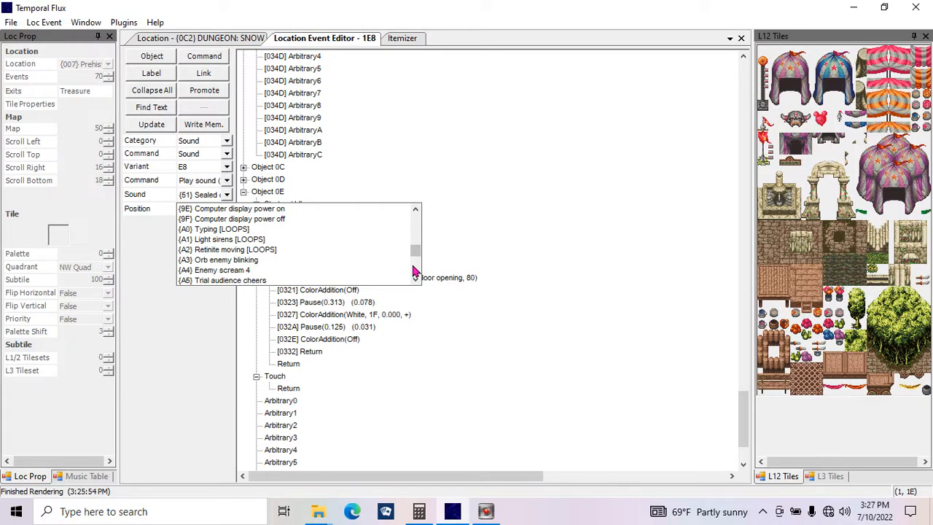
scroll(413, 272, down, 3)
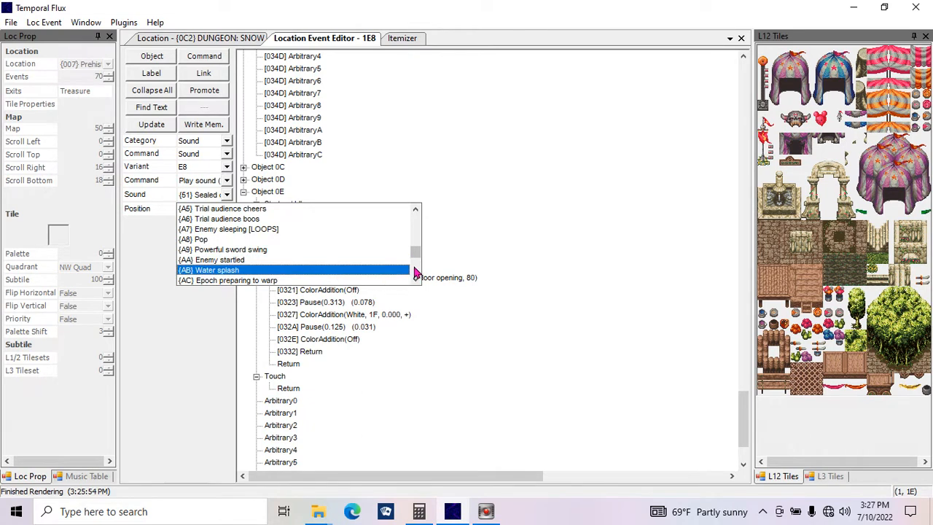
scroll(415, 273, down, 3)
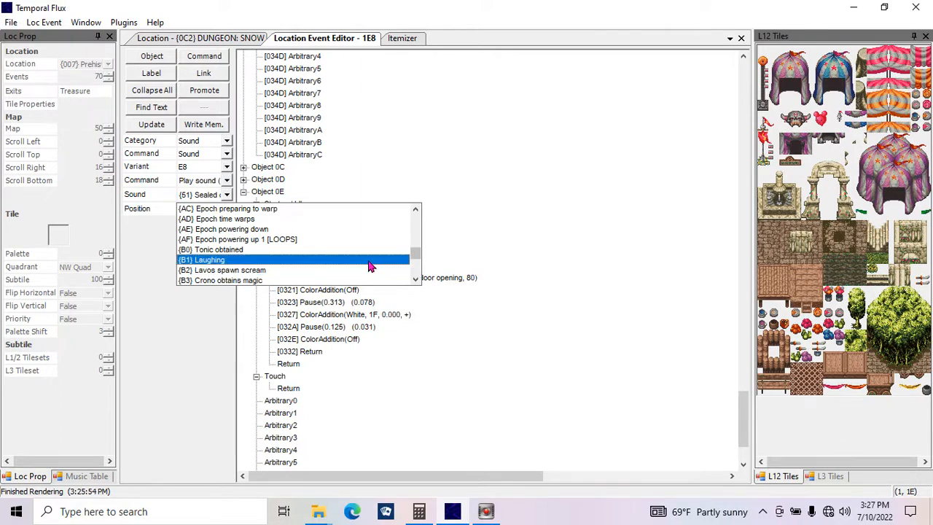
click(417, 271)
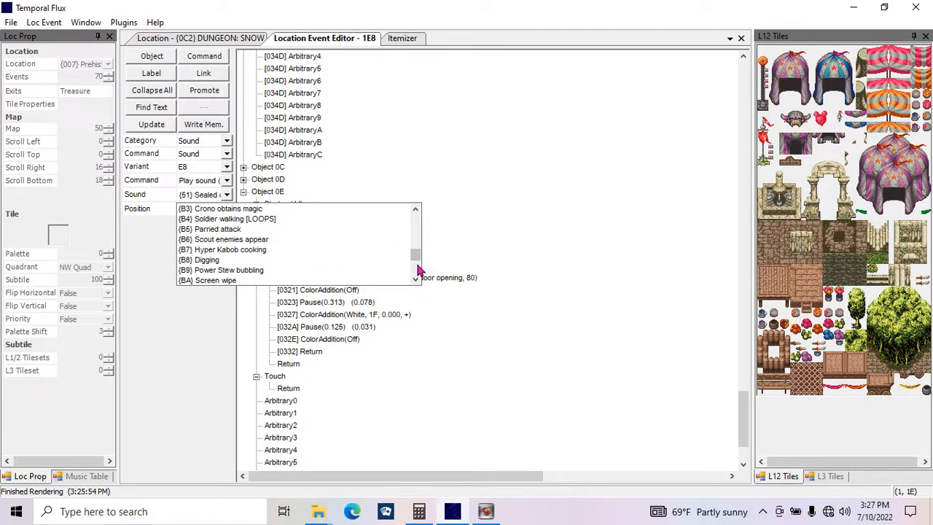
click(417, 271)
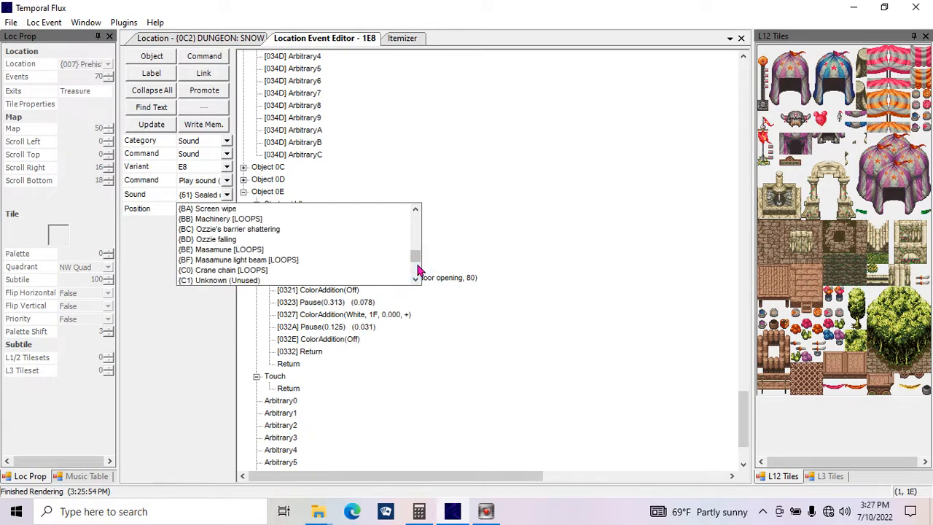
click(416, 271)
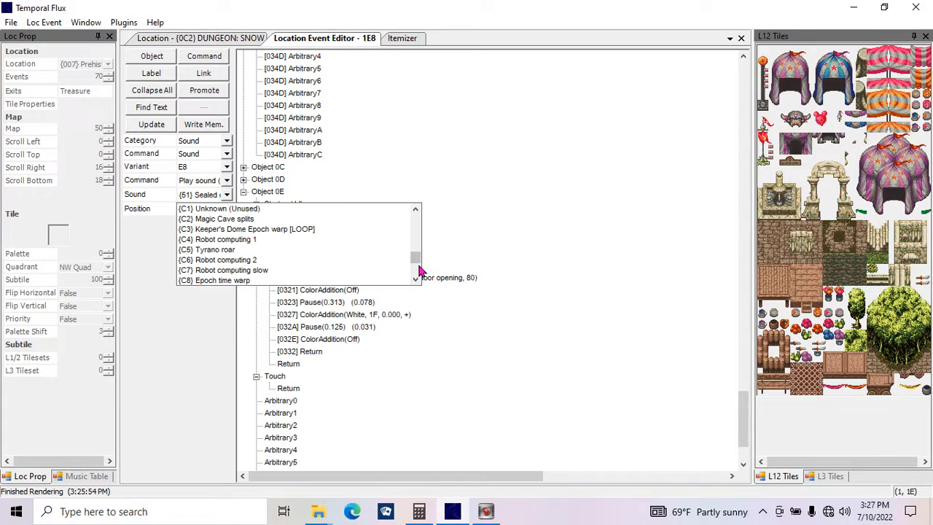
click(417, 271)
click(417, 271)
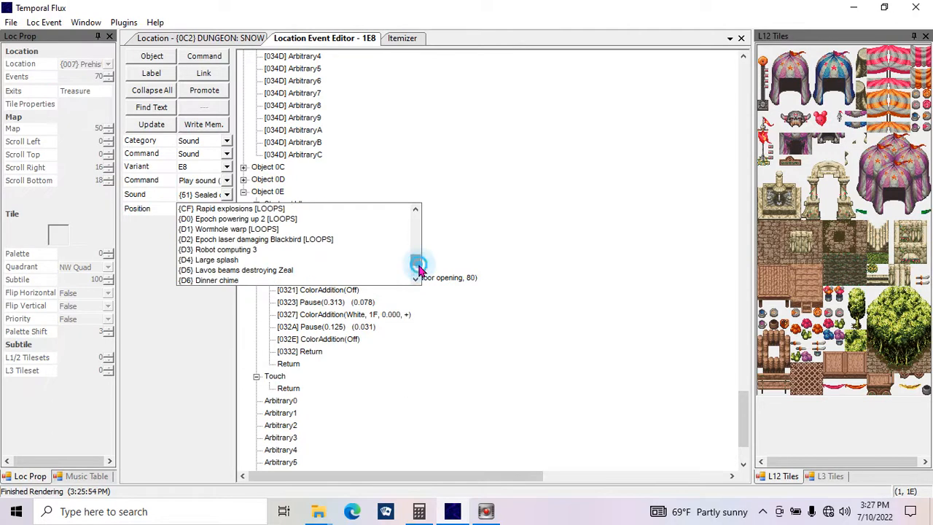
click(416, 280)
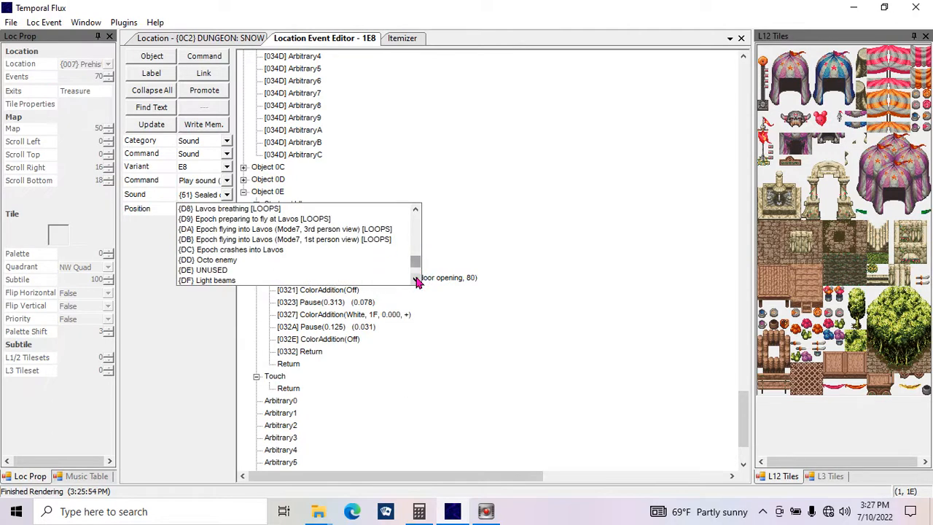
click(416, 280)
click(417, 279)
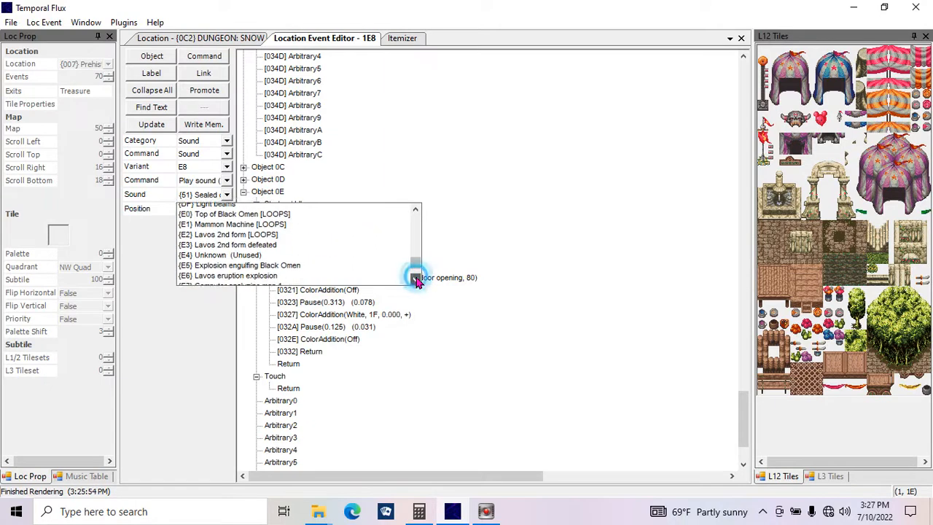
drag(417, 266, 416, 258)
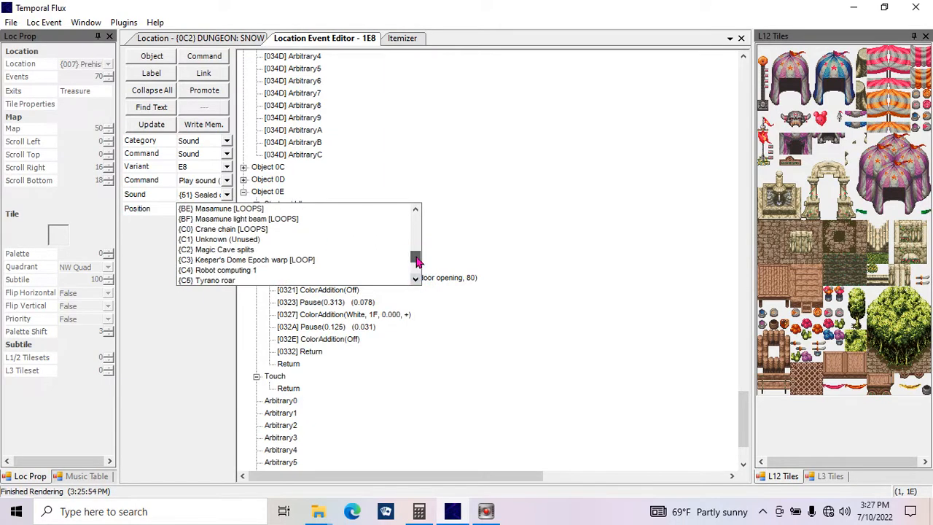
scroll(417, 259, up, 3)
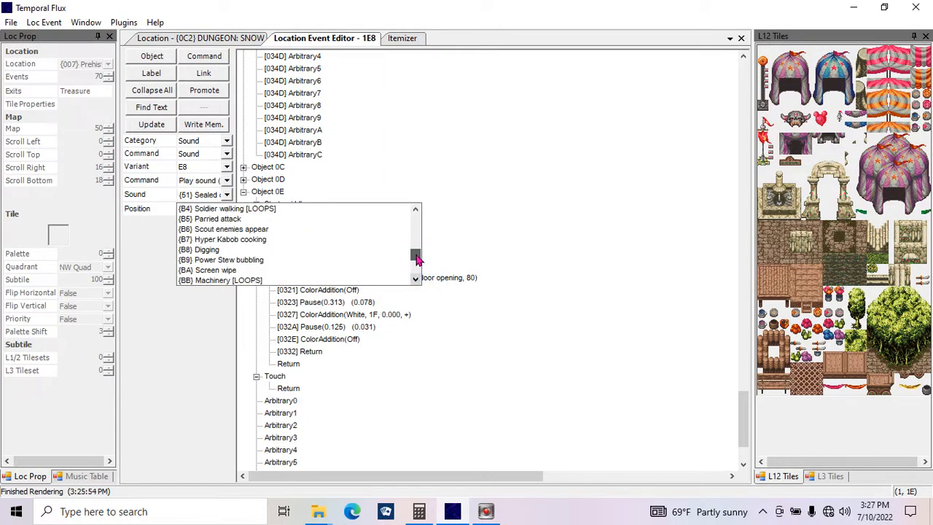
- Change the sound in Object 0E's Activate function to {A9} Powerful sword swing and update the command
scroll(416, 258, up, 4)
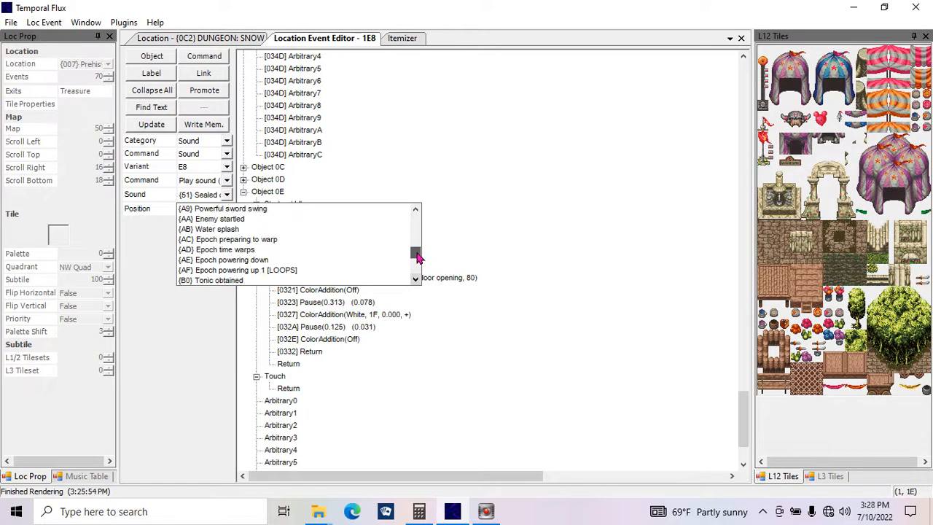
click(356, 209)
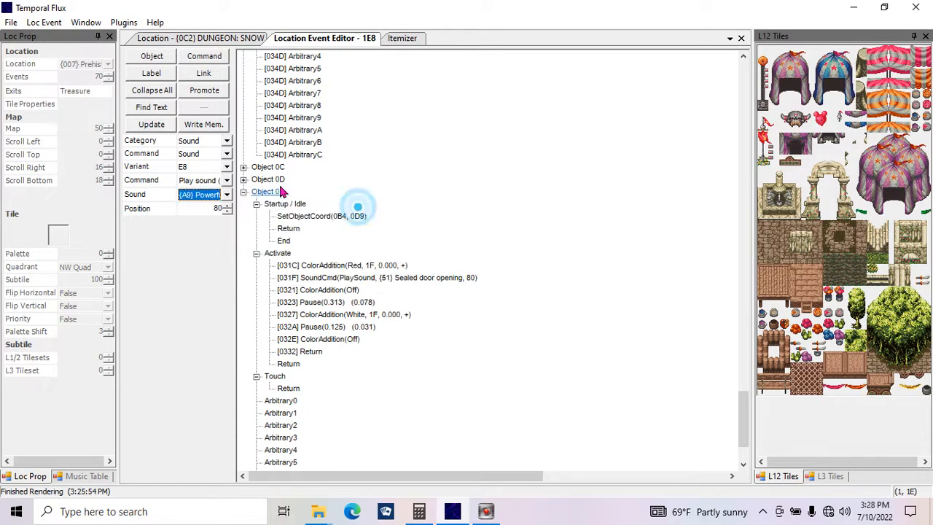
click(152, 124)
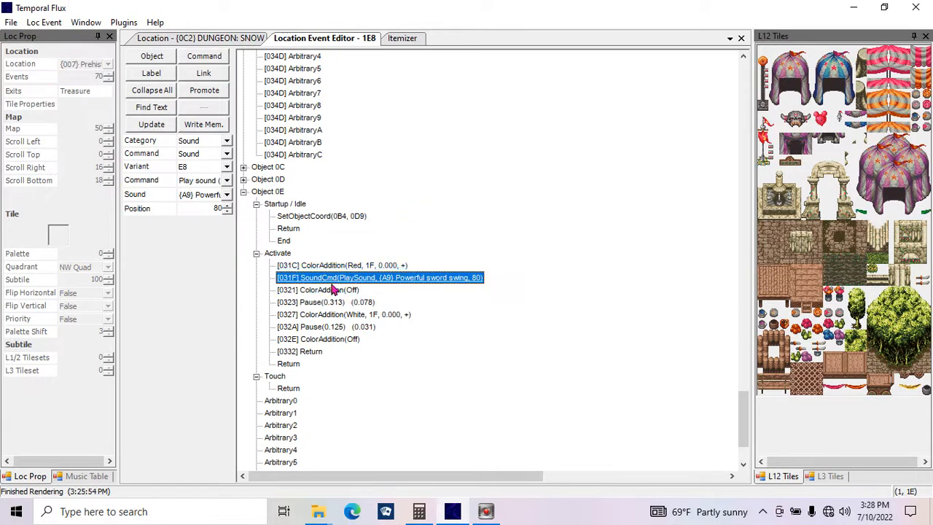
- Set the color of the White Color Addition command in Object 0E's Activate function to Red and update it
click(344, 318)
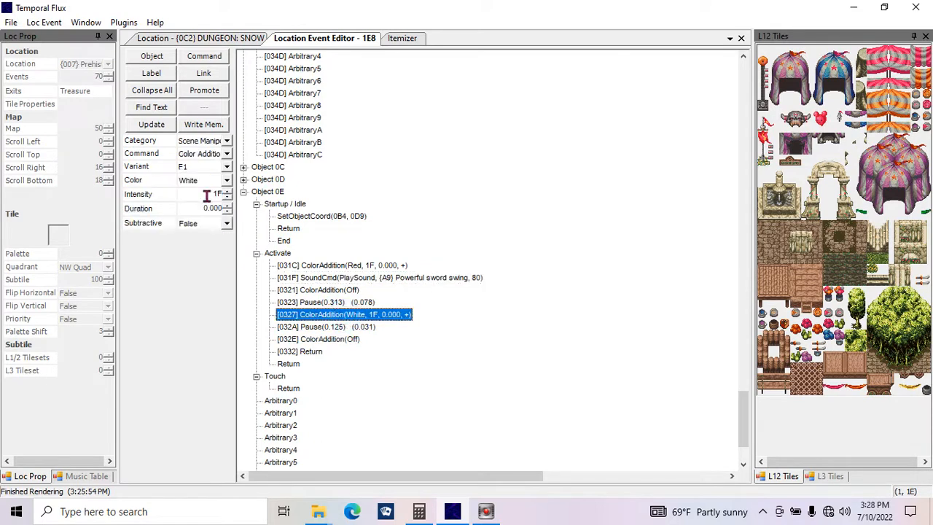
click(226, 180)
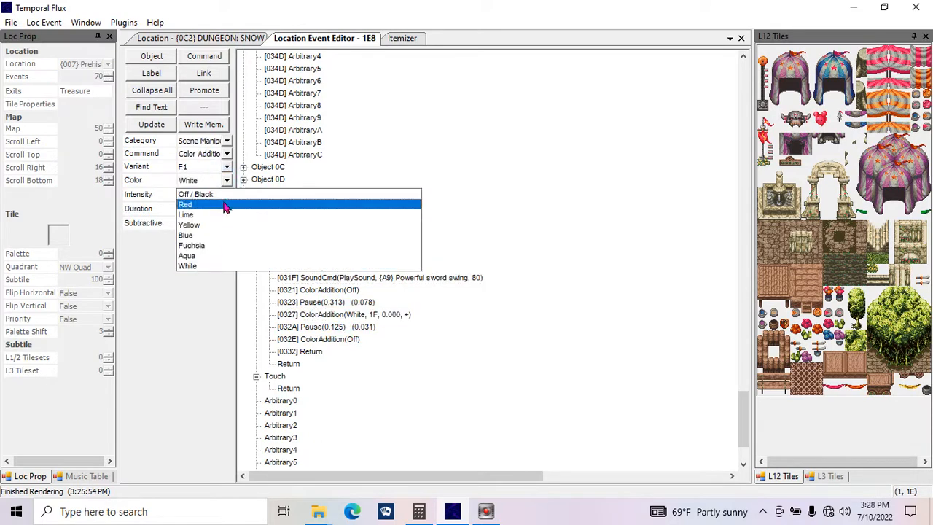
click(223, 202)
click(166, 129)
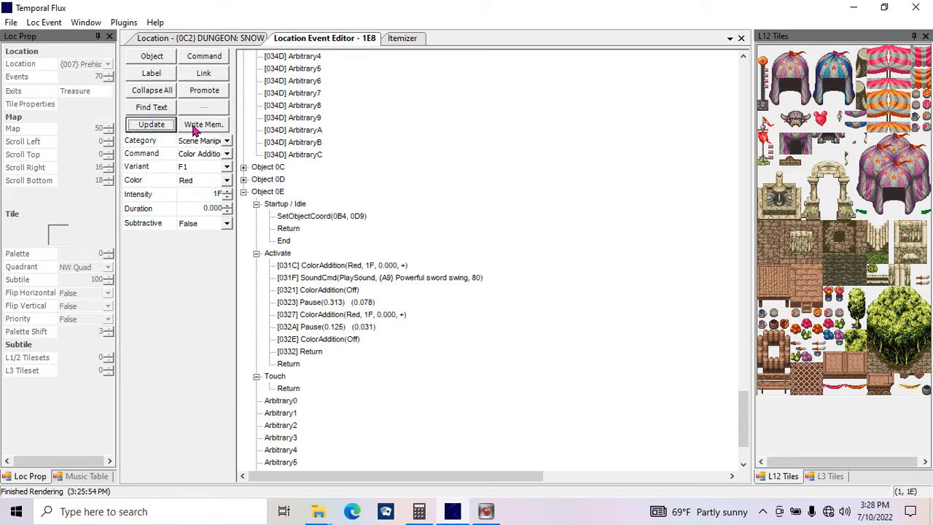
- Write the event changes to memory and save the ROM
click(576, 248)
click(203, 124)
click(458, 166)
key(ctrl+s)
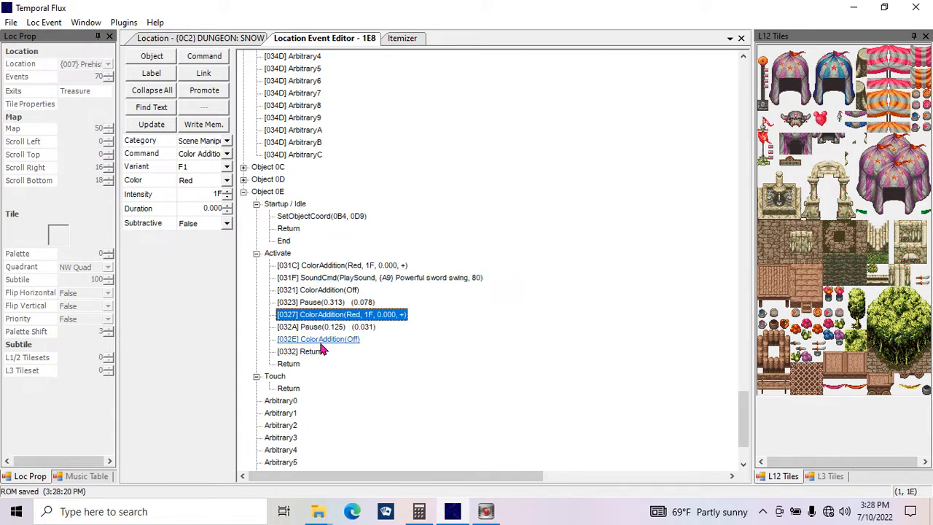
click(323, 263)
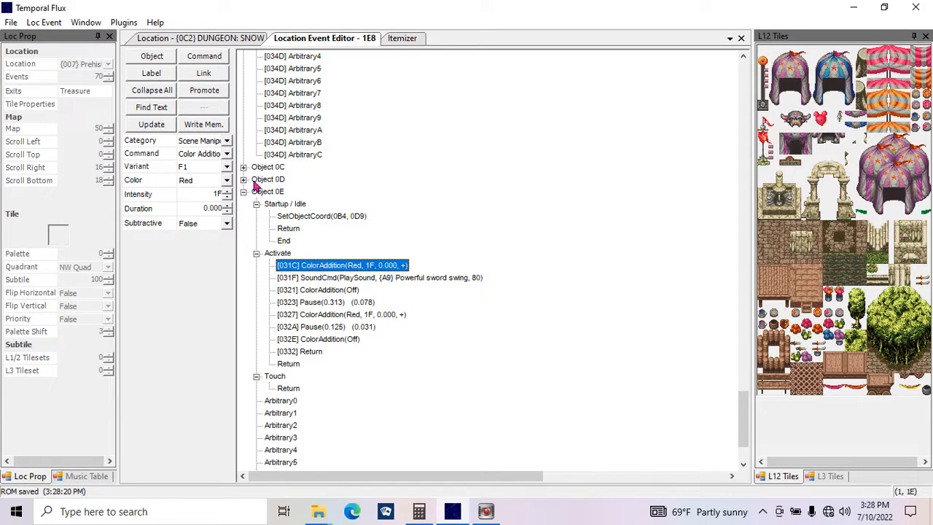
click(217, 62)
drag(319, 268, 318, 281)
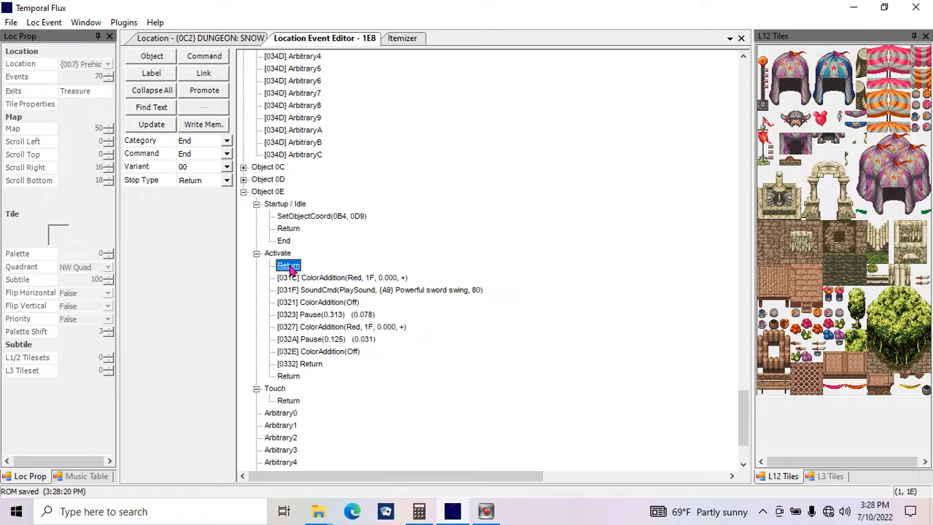
key(Delete)
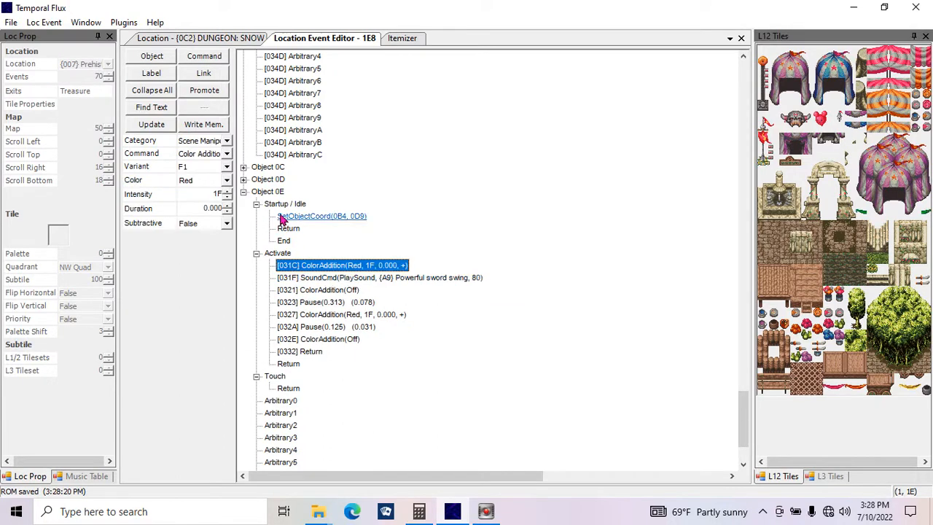
- Duplicate Object 0E at the end of the event's object list
click(267, 191)
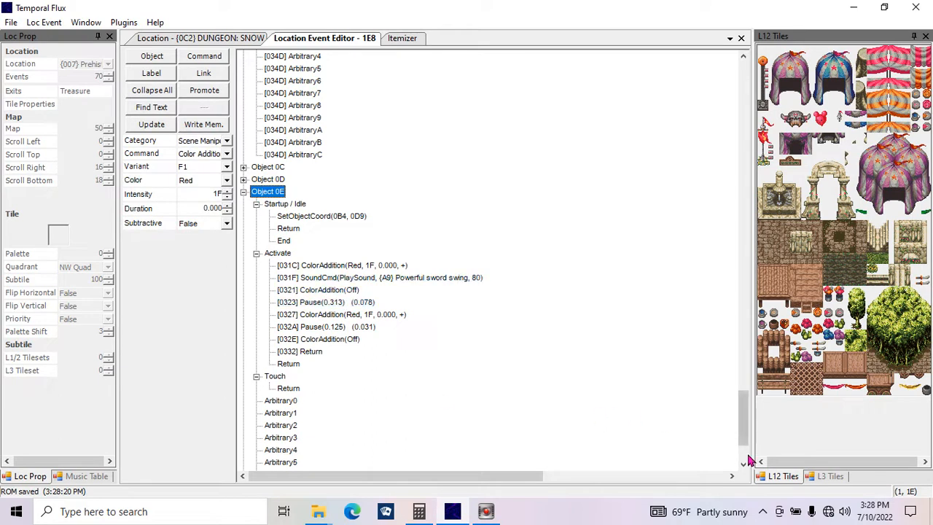
scroll(743, 445, down, 3)
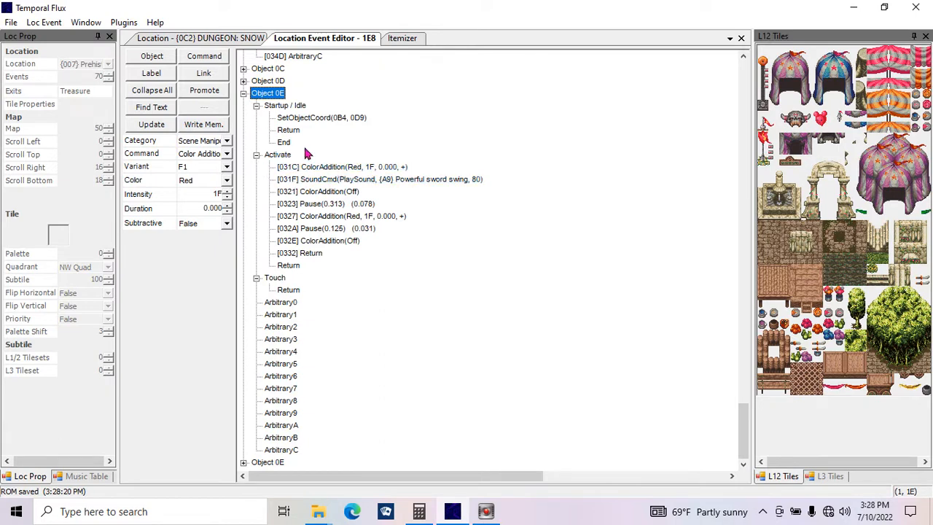
- Insert two Return commands before the first Item command that adds a Relic in ArbitraryA
drag(741, 433, 741, 175)
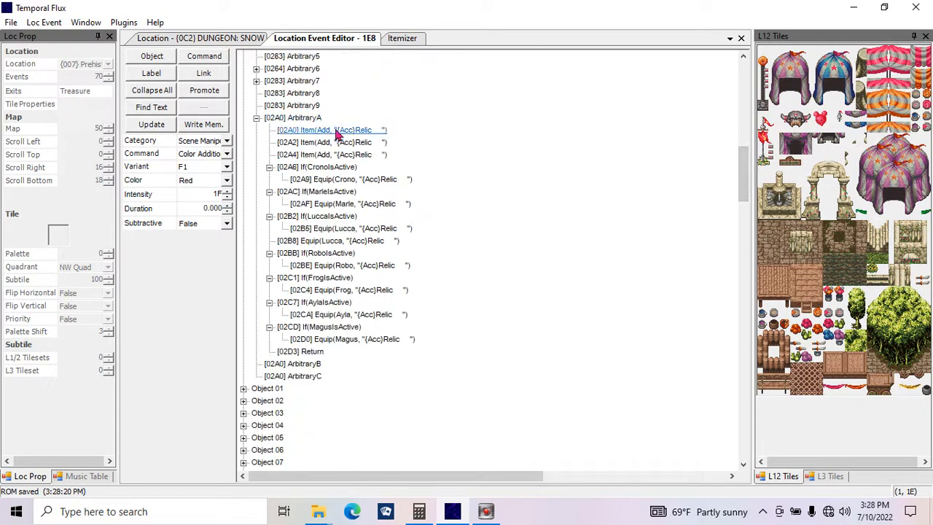
click(328, 131)
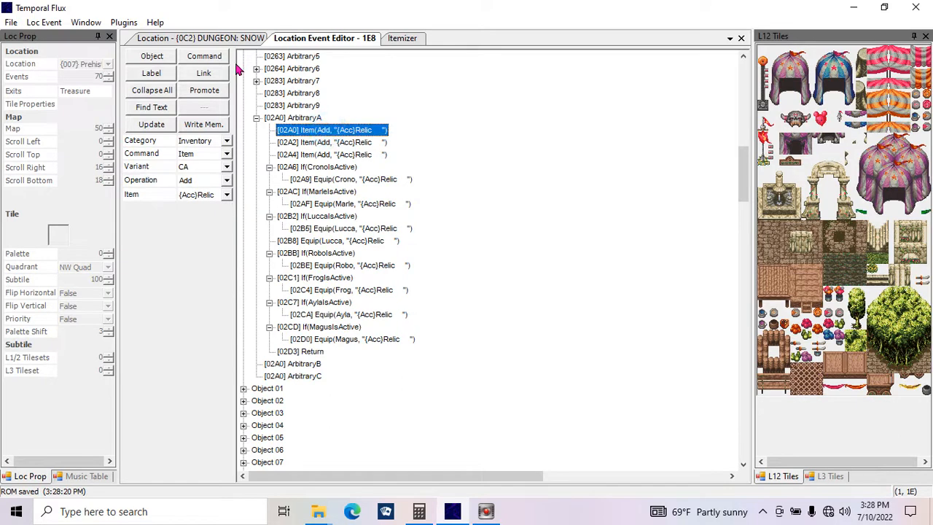
click(204, 57)
drag(325, 134, 309, 141)
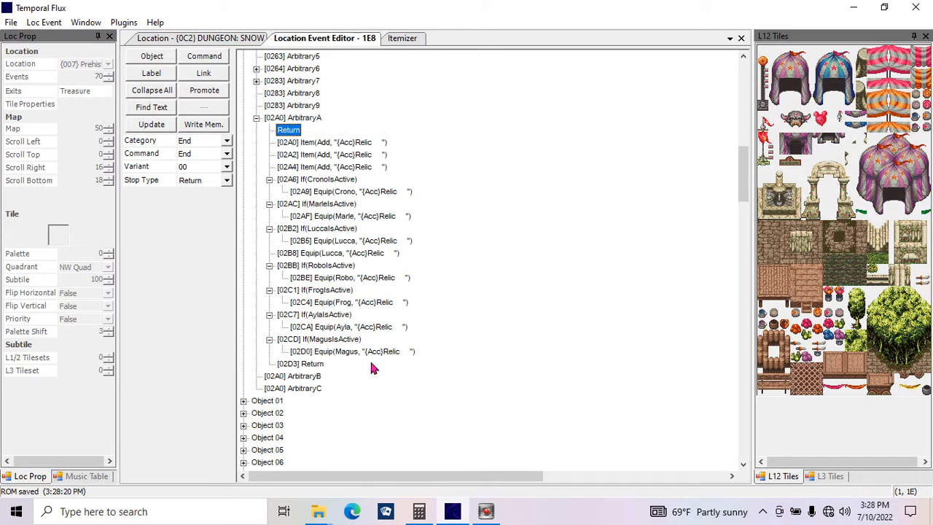
click(226, 143)
click(224, 140)
click(204, 58)
click(288, 142)
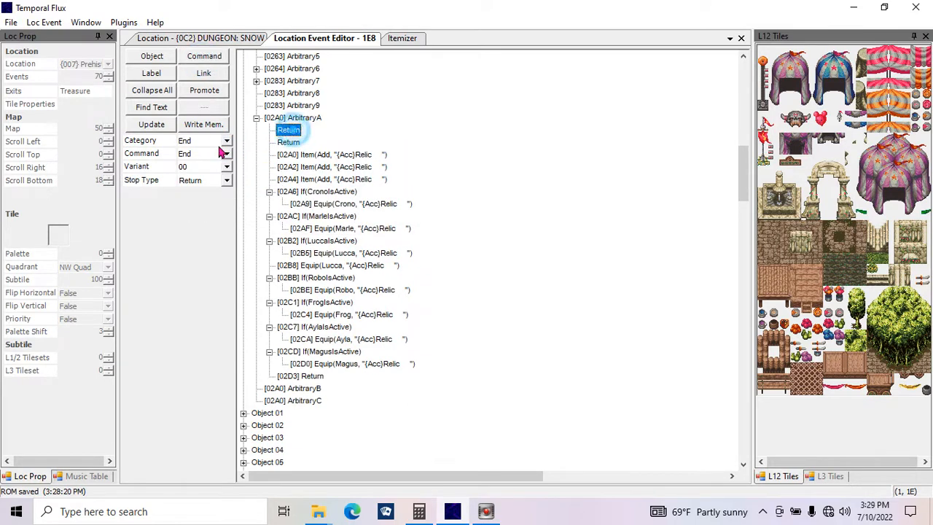
- Change ArbitraryA's first Return into a Value-to-Mem Comparison, If(Mem.Item == FF), that encloses the second Return
click(226, 141)
click(408, 157)
click(408, 157)
click(408, 157)
click(408, 157)
click(408, 157)
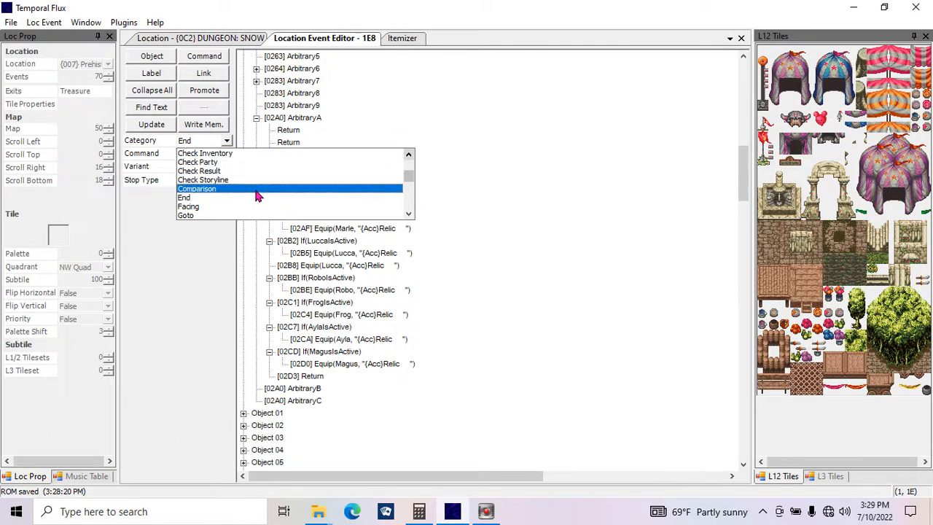
click(219, 188)
click(211, 153)
click(217, 193)
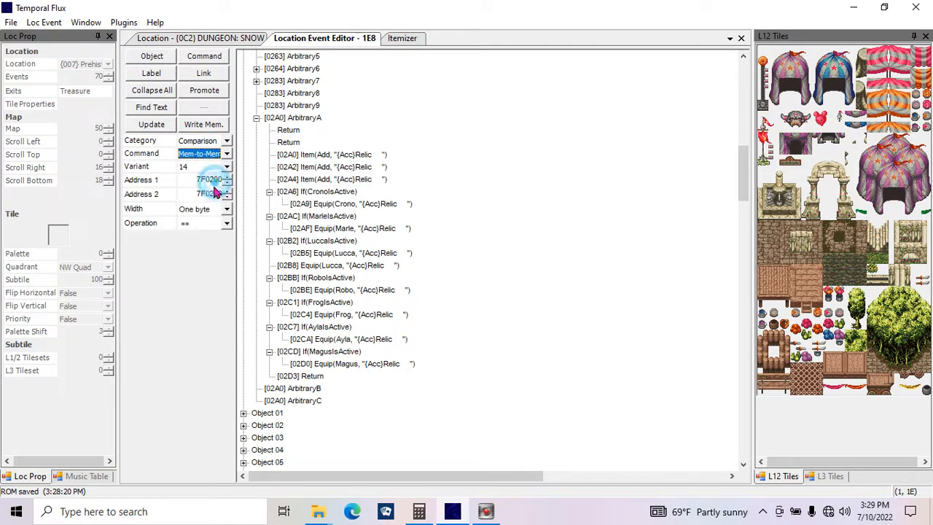
click(227, 154)
click(219, 194)
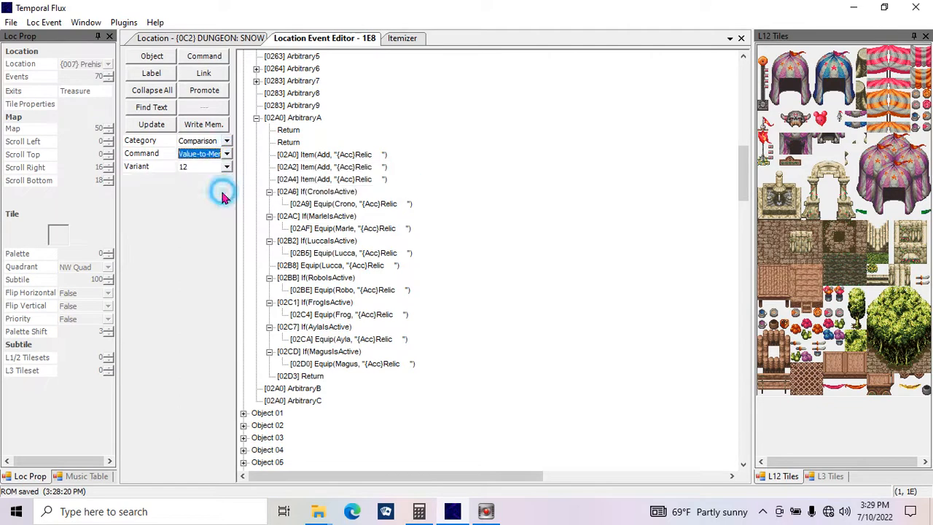
click(151, 123)
drag(290, 142, 291, 132)
click(269, 130)
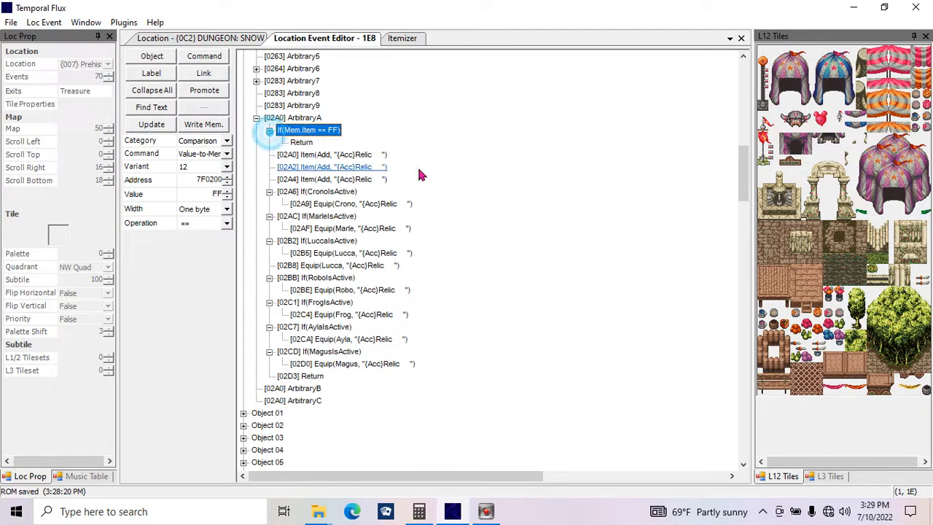
- Expand the second Object 0E's Startup / Idle and Activate functions and compare its Set Object Coord command with the first one
drag(743, 179, 744, 442)
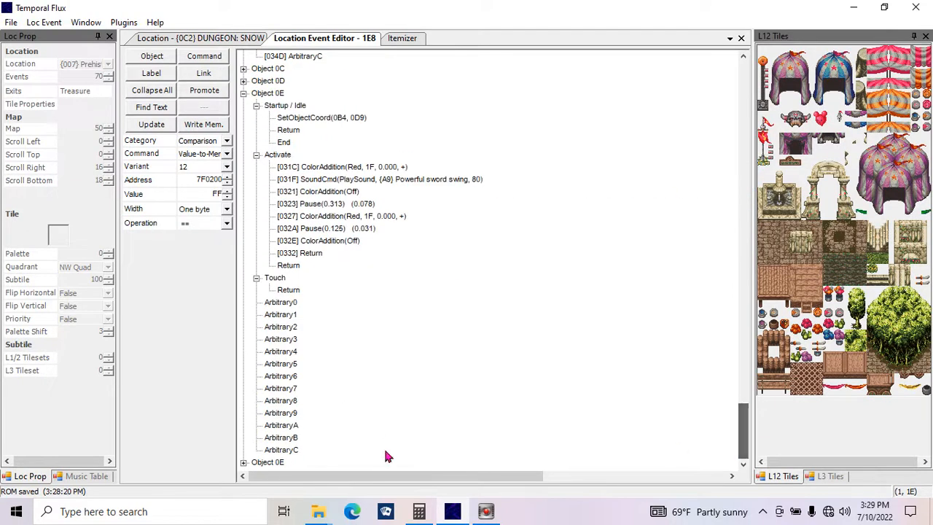
click(246, 459)
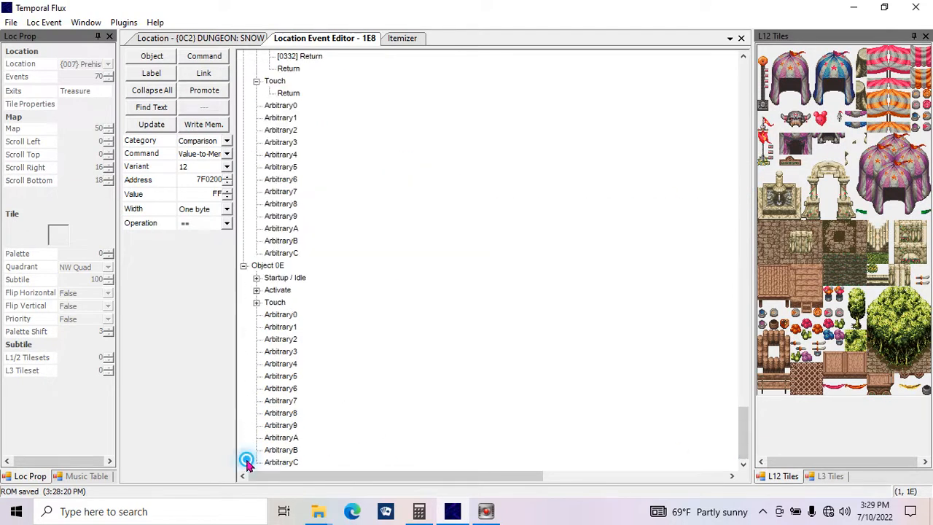
click(255, 290)
click(256, 278)
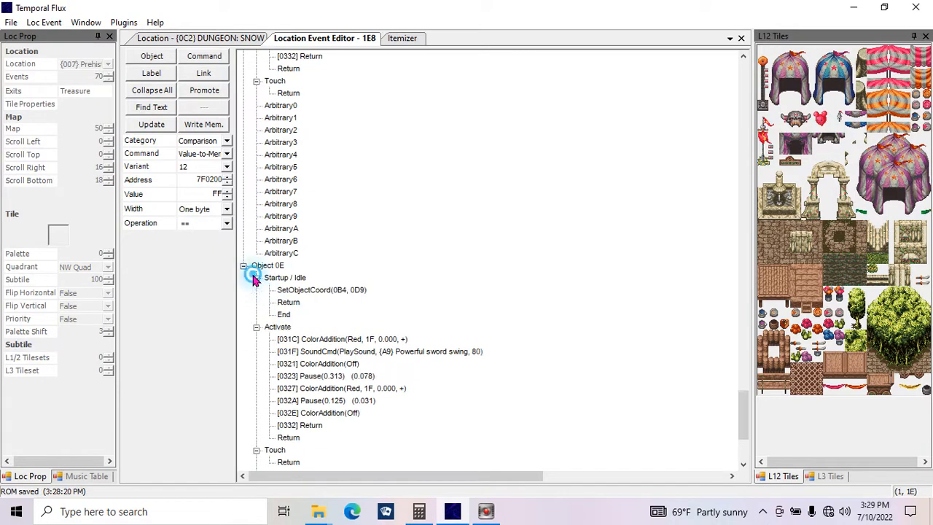
click(323, 289)
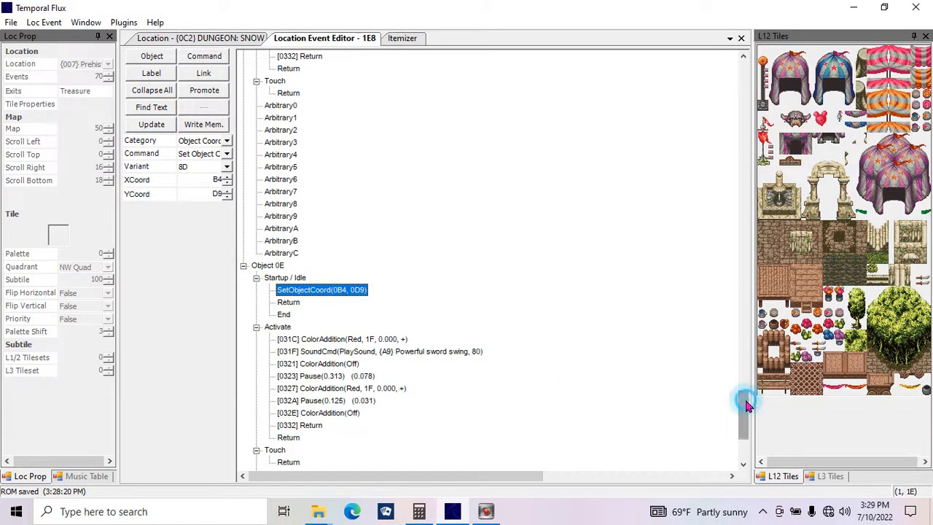
drag(744, 403, 746, 377)
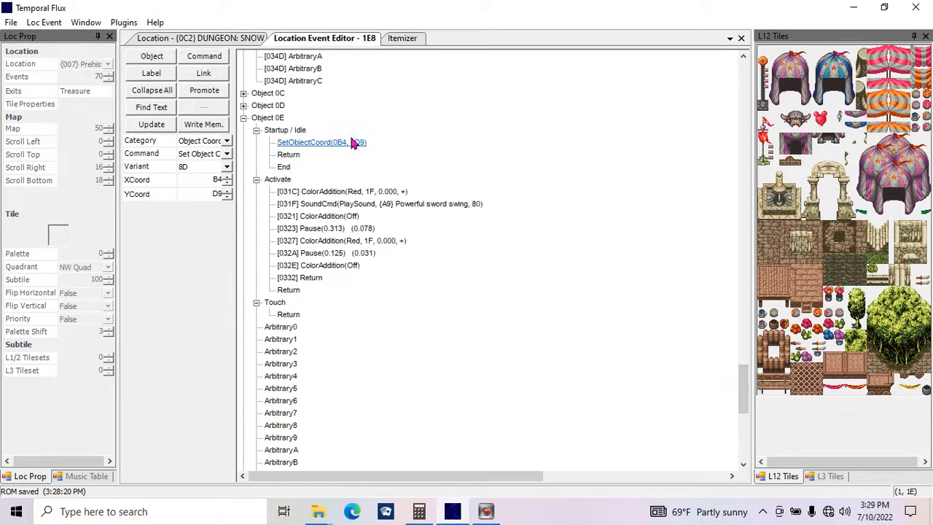
- Examine the DUNGEON: SNOW map with and without its tile property overlays to check where the door object can stand
click(219, 40)
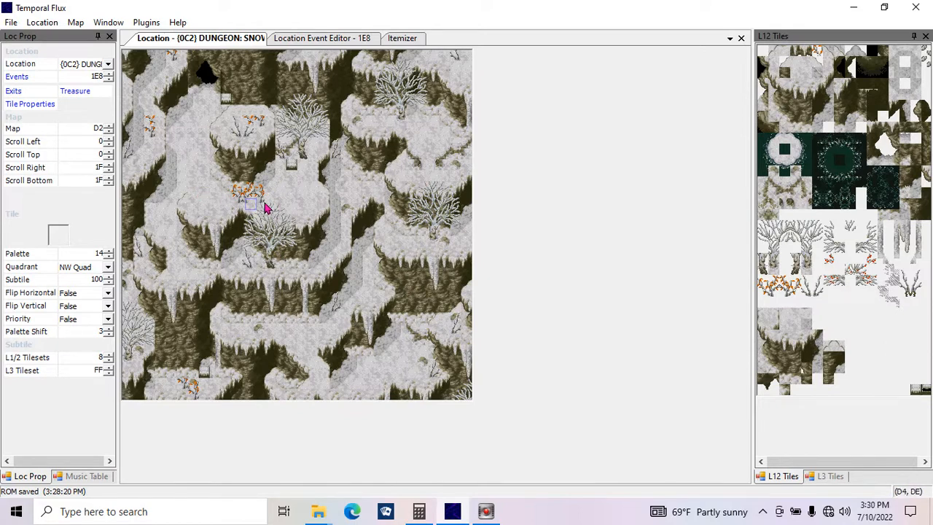
click(317, 44)
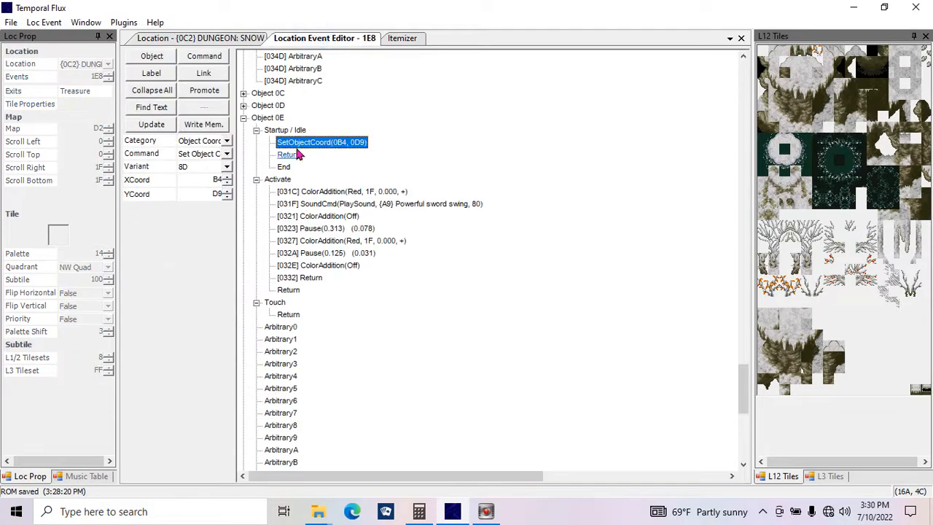
click(246, 36)
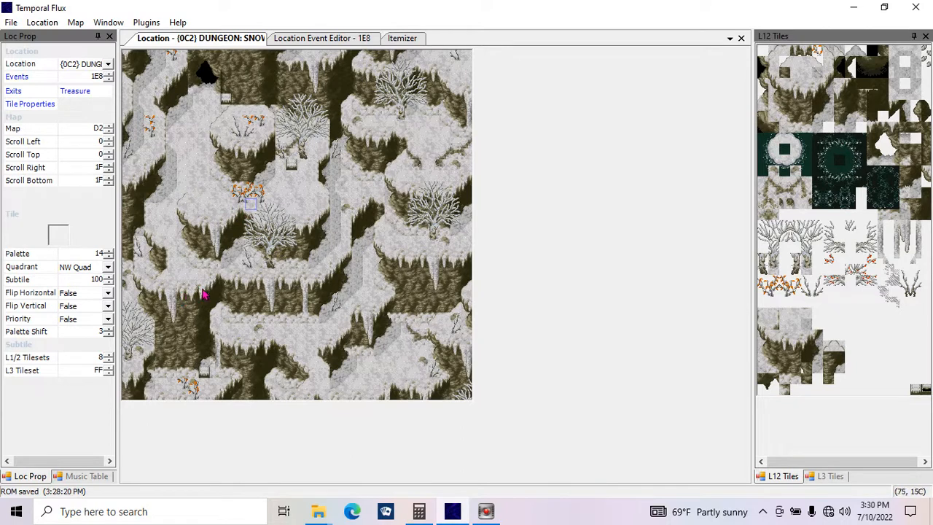
key(F5)
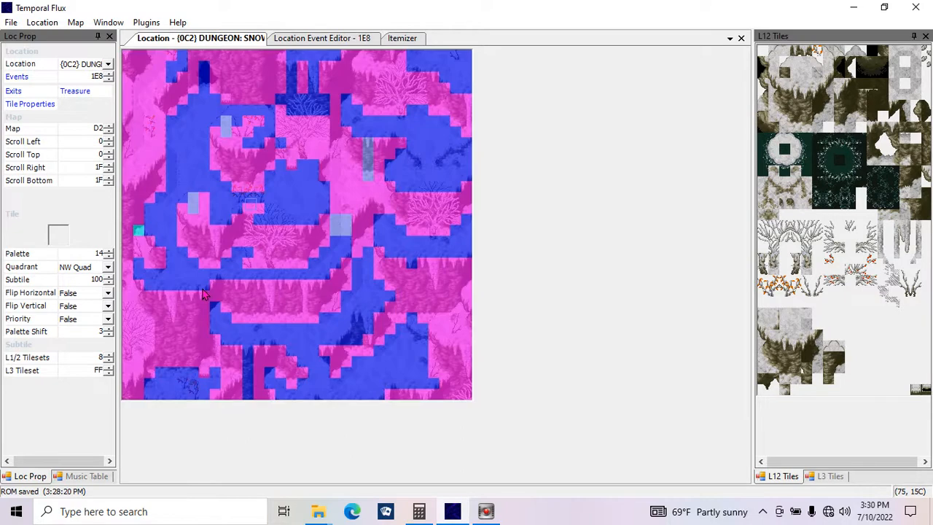
key(F5)
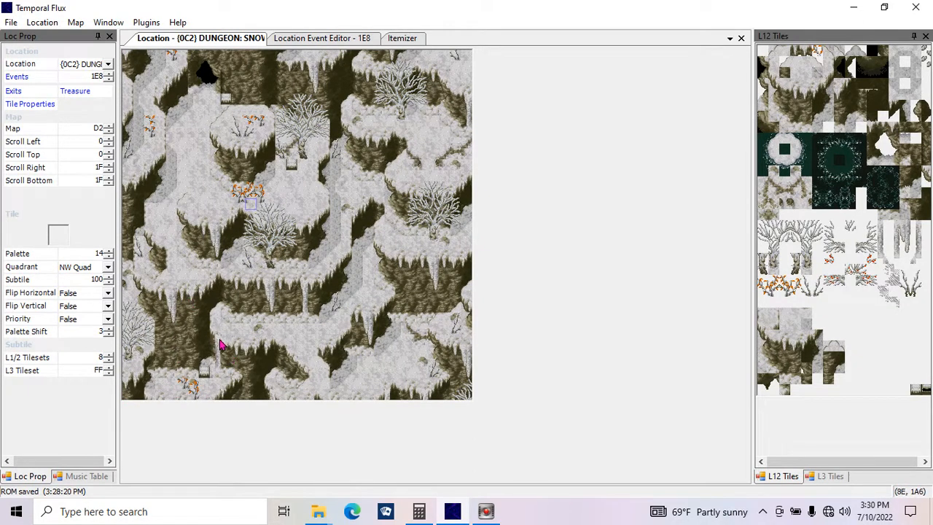
key(F5)
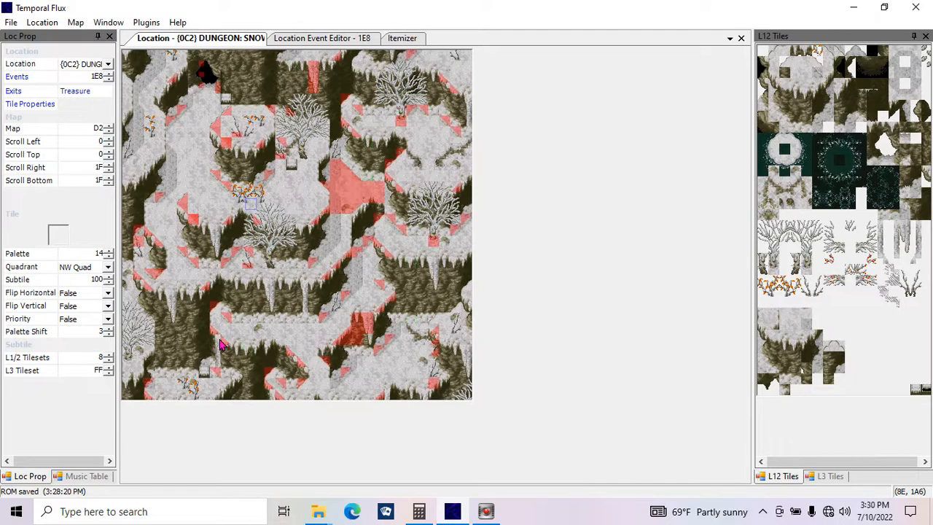
key(F5)
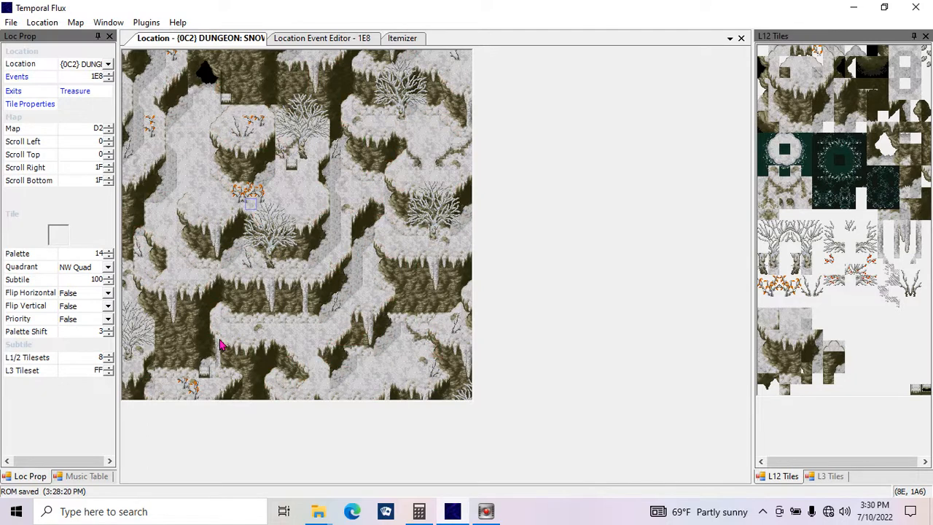
- Set the last Object 0E's Set Object Coord command to X 62, Y 1EE, matching the orange shrub near the map's lower-left corner
click(321, 40)
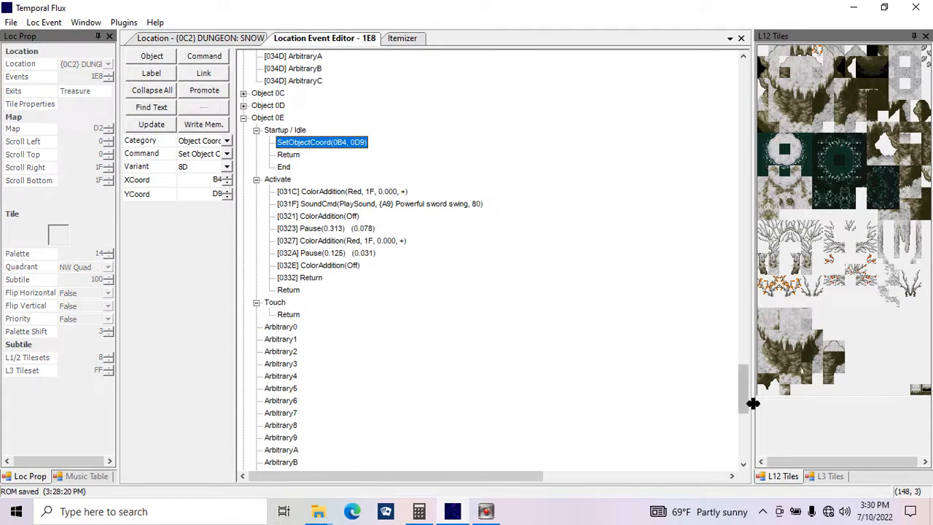
drag(744, 398, 762, 473)
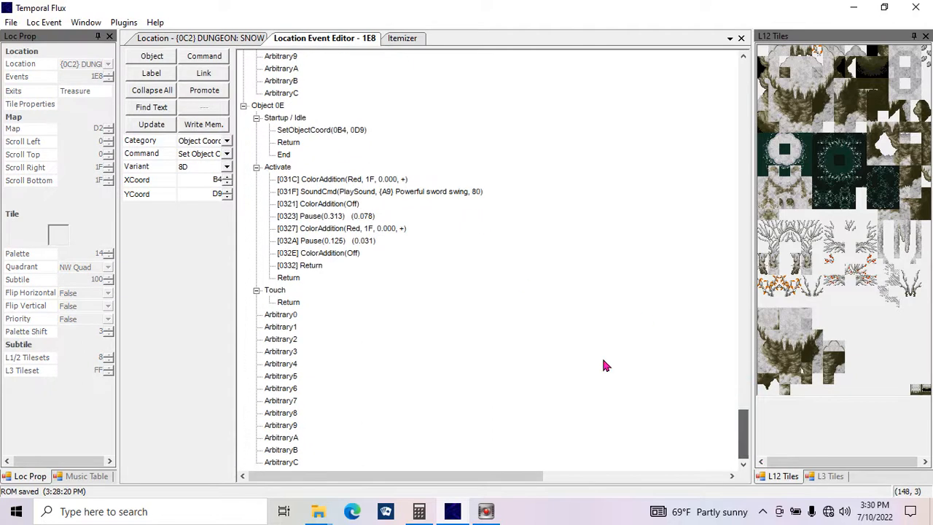
click(323, 128)
click(253, 40)
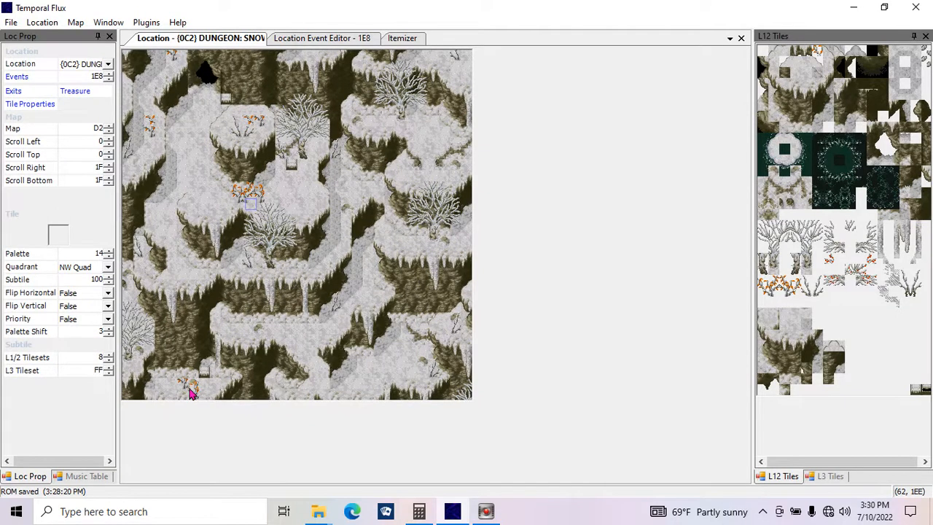
click(317, 39)
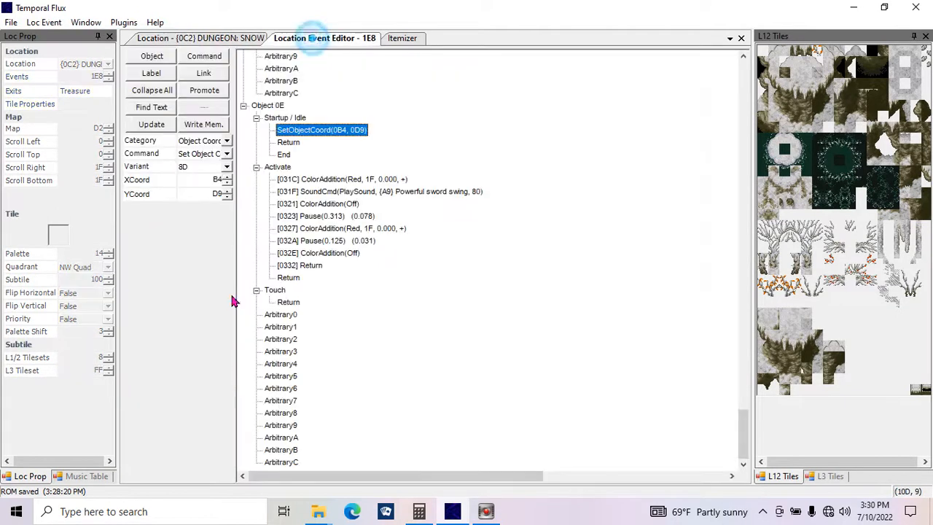
click(197, 179)
text(62)
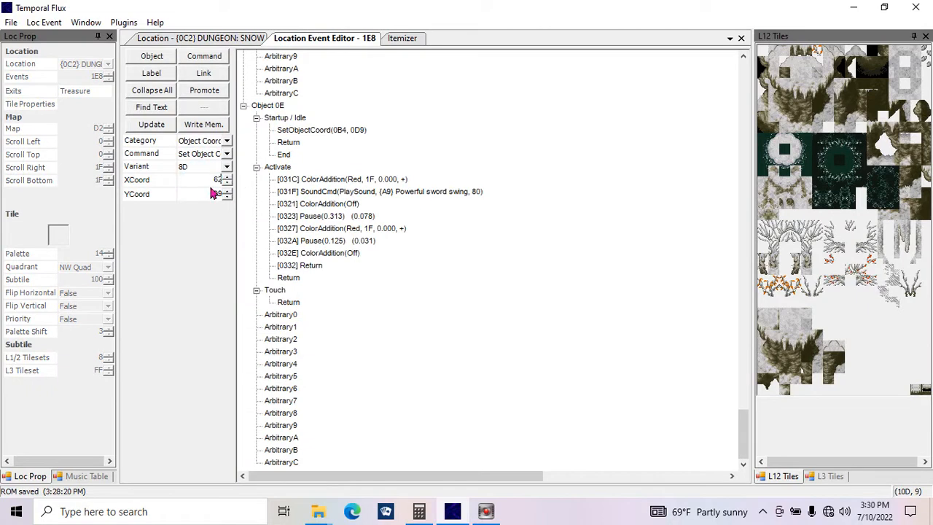
click(209, 190)
text(1e6)
click(163, 125)
click(531, 190)
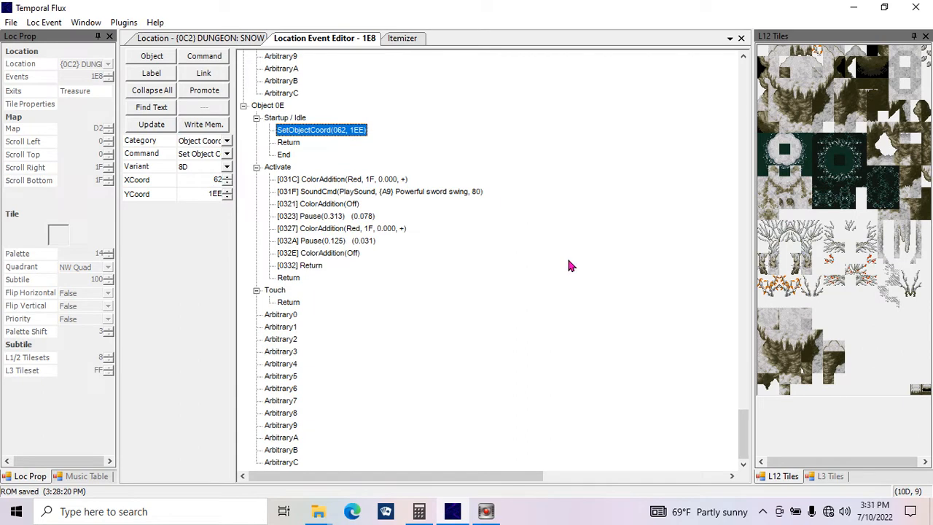
- Insert a command at the start of the last Object 0E's Activate function and change it to Call Object Function
click(320, 180)
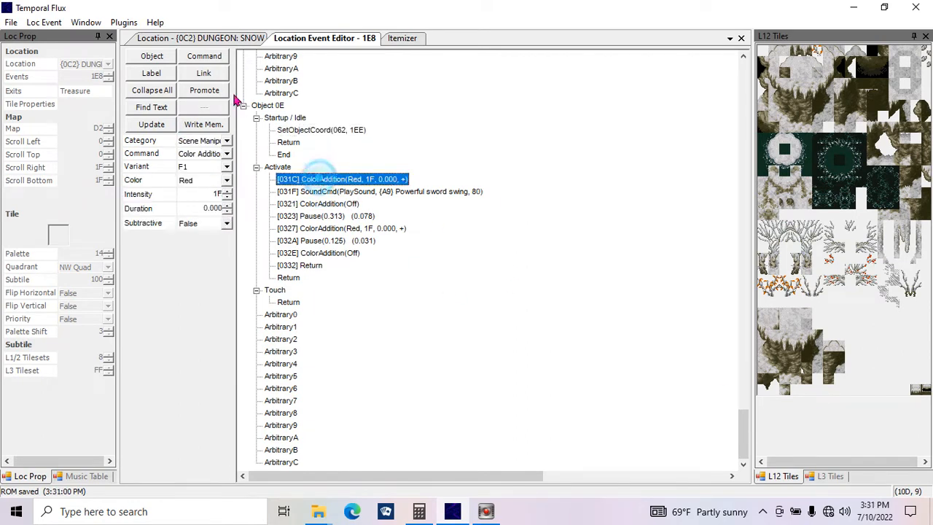
click(212, 57)
click(321, 191)
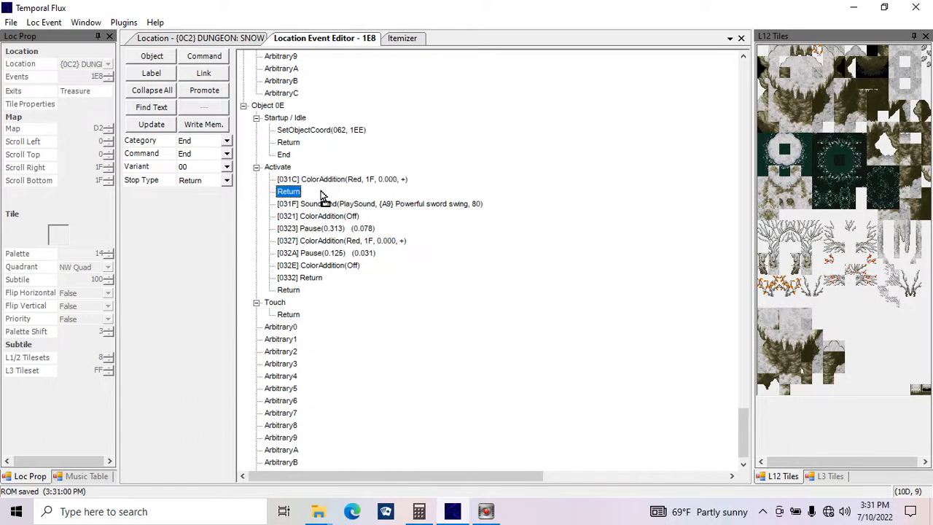
click(218, 140)
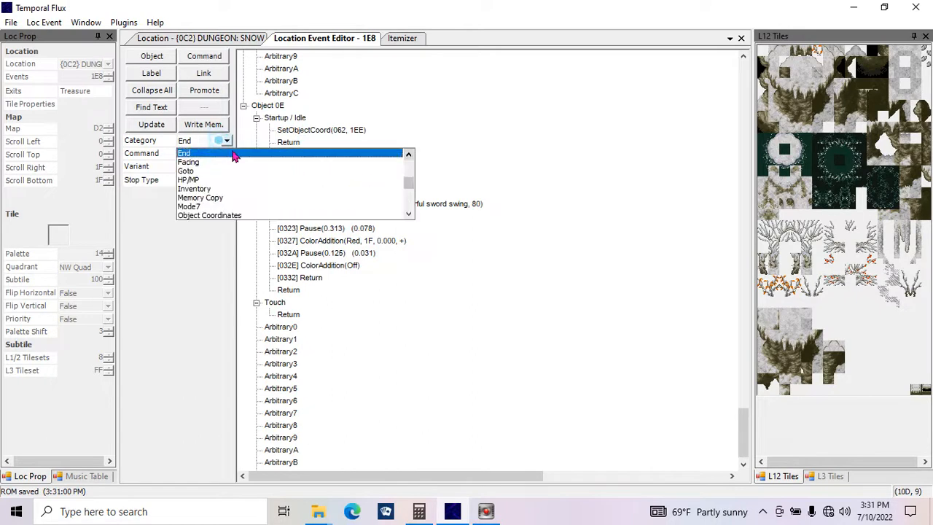
click(292, 215)
key(Down)
click(211, 153)
click(209, 175)
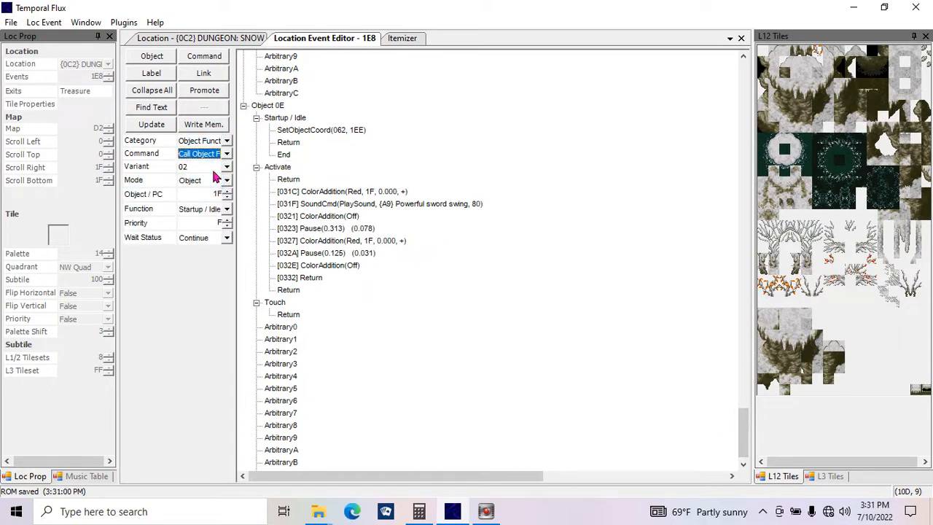
- Point the new call at object 0's ArbitraryA with priority 3 and wait status Continue, and save the event
drag(744, 436, 770, 169)
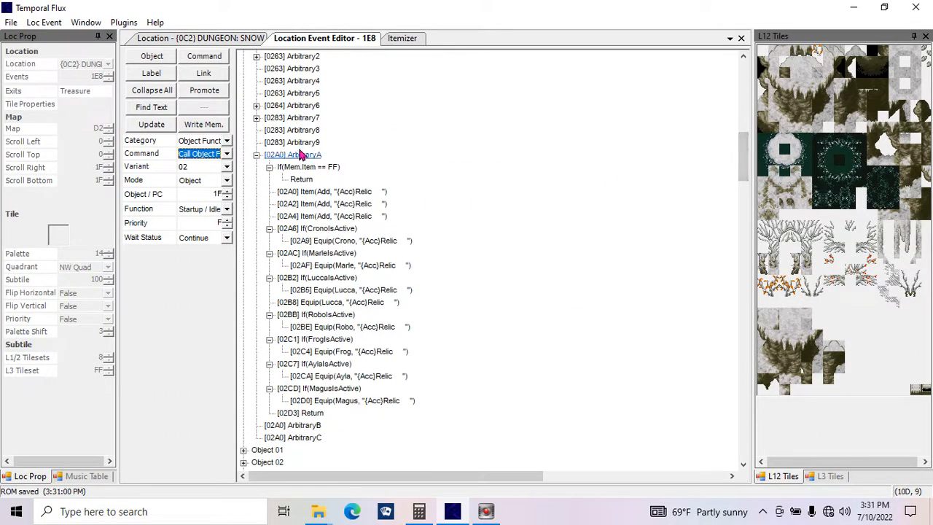
click(212, 192)
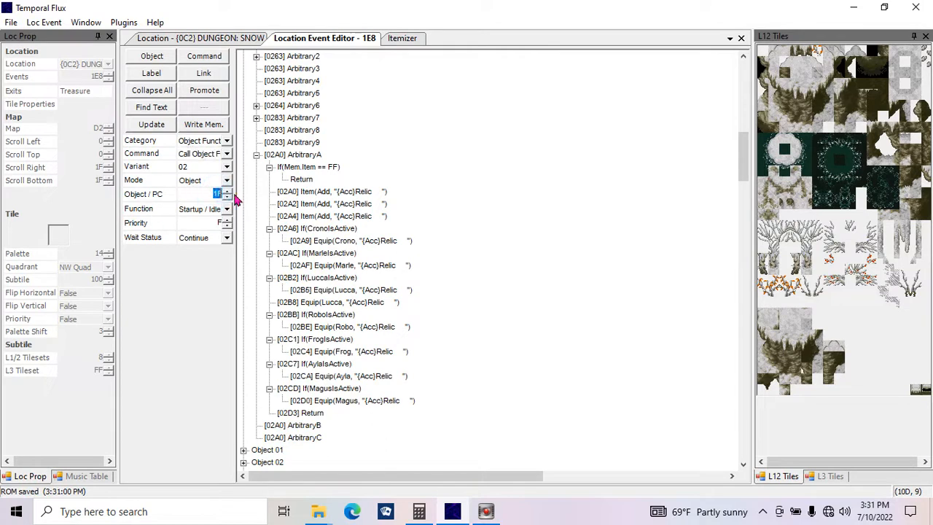
click(210, 211)
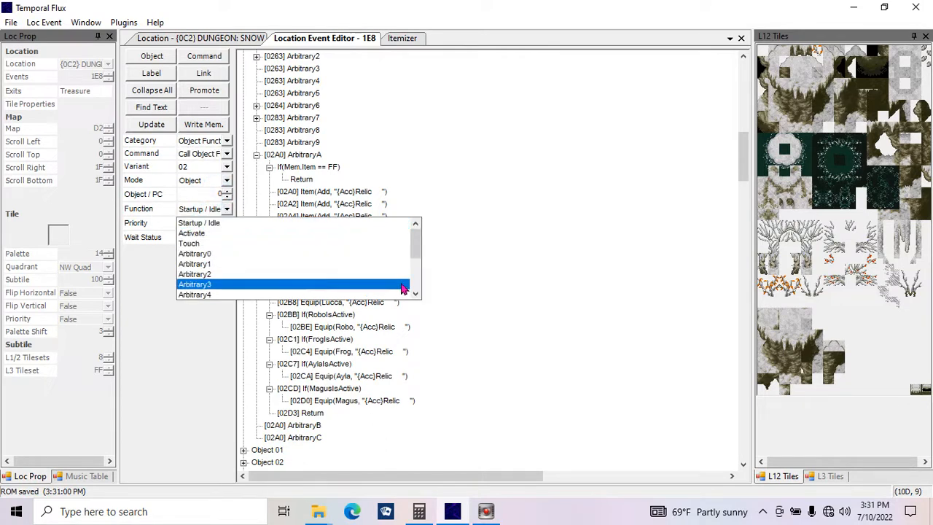
drag(415, 250, 421, 290)
click(375, 275)
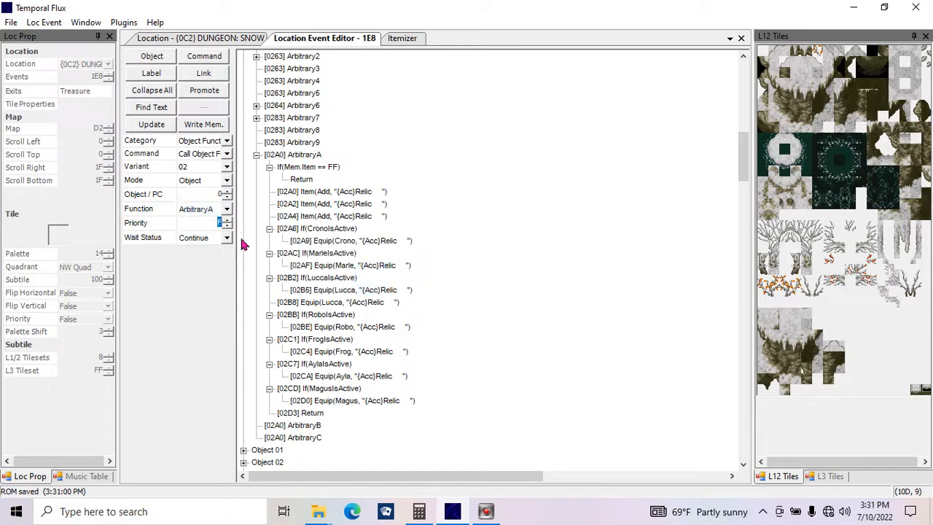
text(3)
click(209, 239)
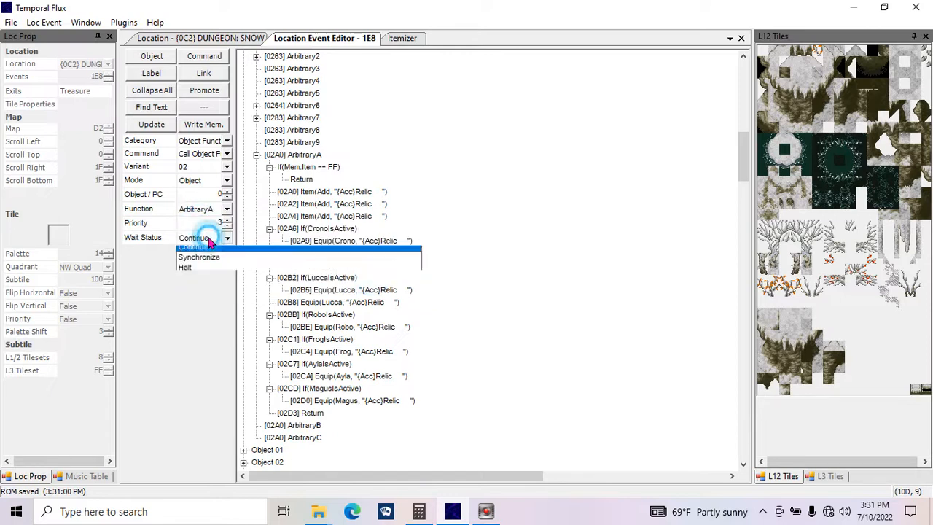
click(210, 262)
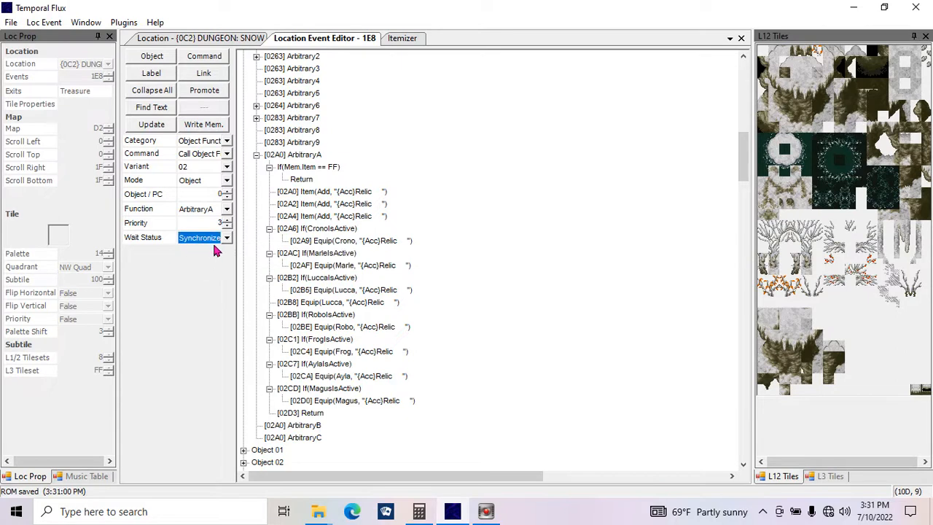
scroll(211, 245, up, 1)
click(154, 124)
click(201, 125)
- Copy the CallObjFunc command to the start of the first Object 0E's Activate function and update the event
drag(744, 156, 633, 373)
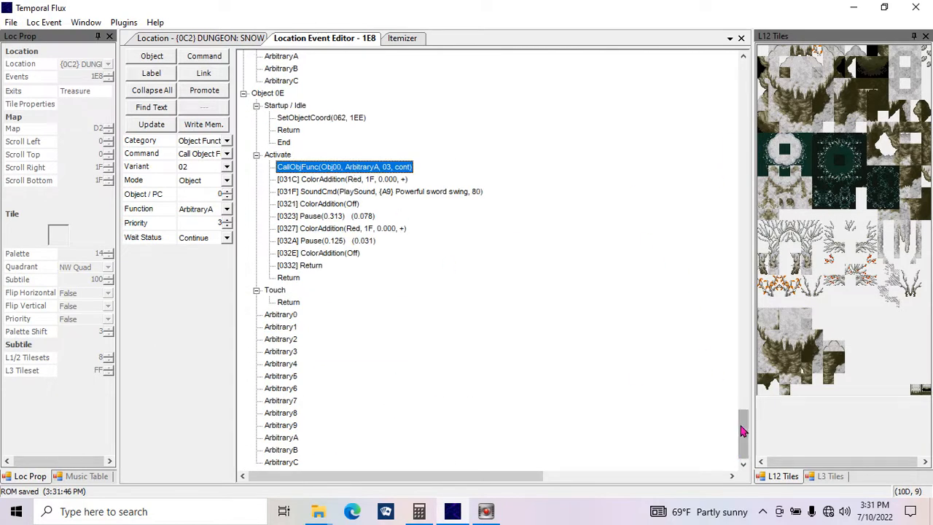
key(Delete)
click(359, 203)
key(ctrl+v)
click(355, 203)
click(339, 216)
drag(337, 214, 335, 218)
click(153, 124)
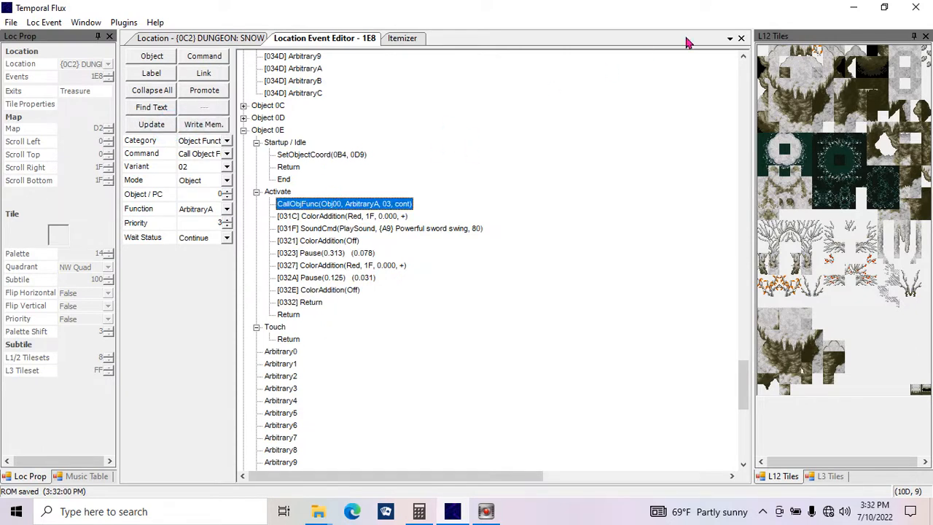
- Close the event editor and the Itemizer, and open the Items (FL) group of the game's strings
click(741, 37)
click(288, 41)
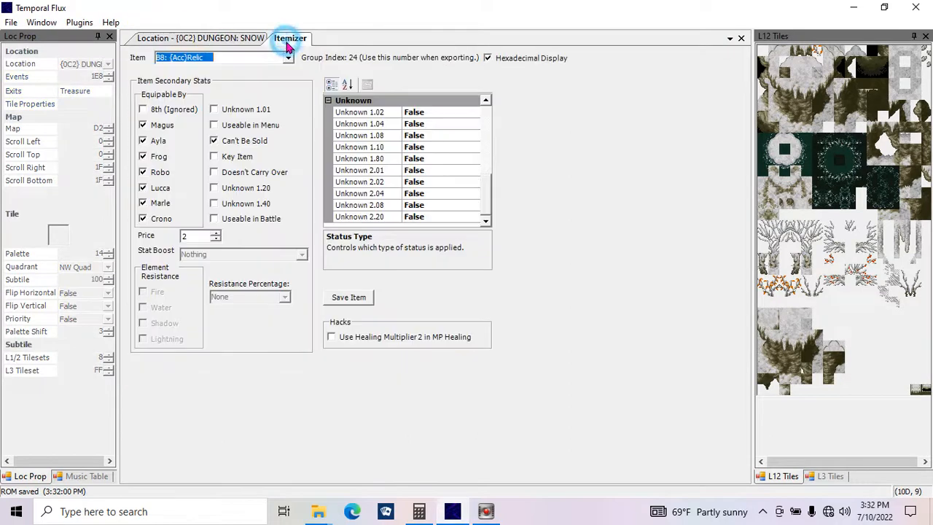
click(741, 38)
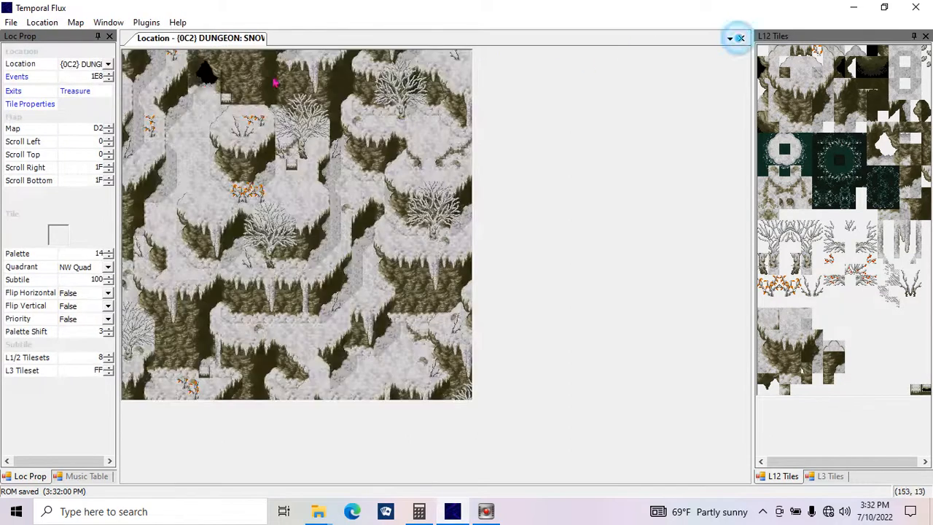
click(105, 22)
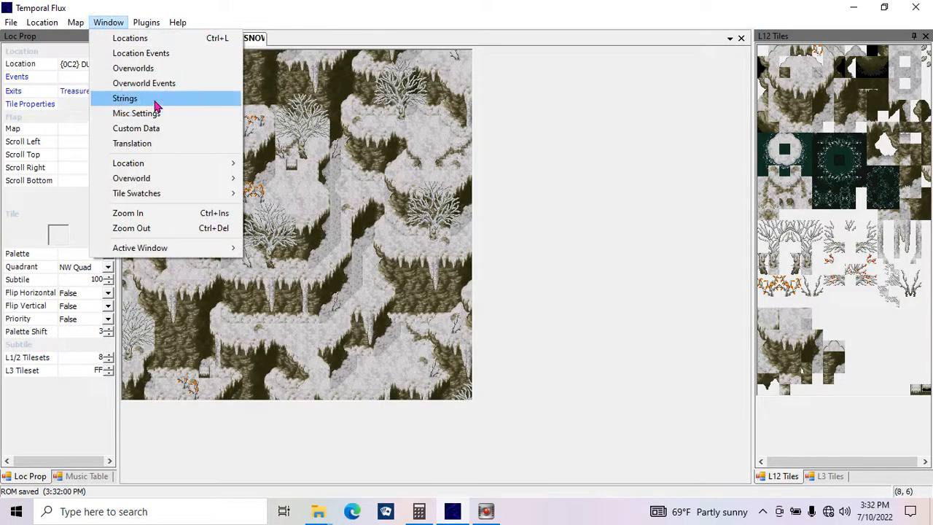
click(156, 100)
click(271, 54)
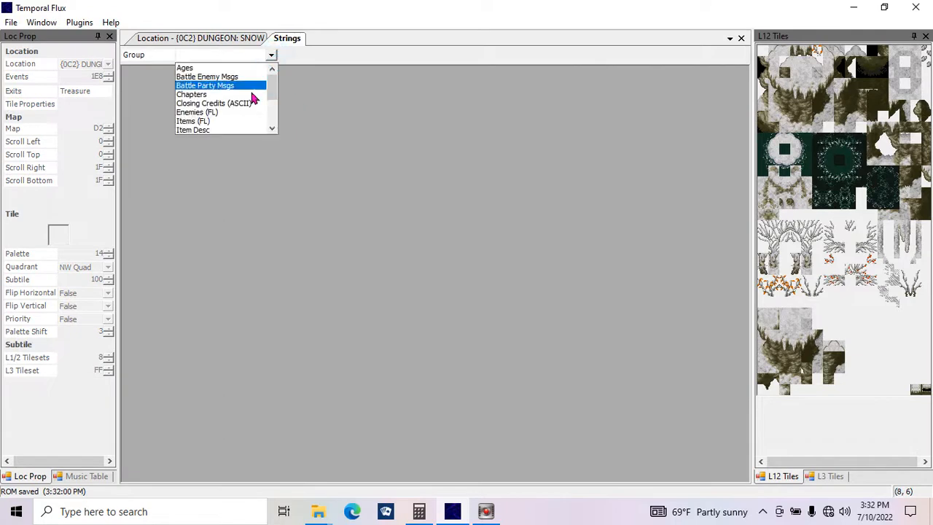
click(237, 123)
- Rename item B8 from Relic to {Acc}ThornyBarb and save the string
drag(743, 98, 750, 363)
click(216, 352)
click(223, 350)
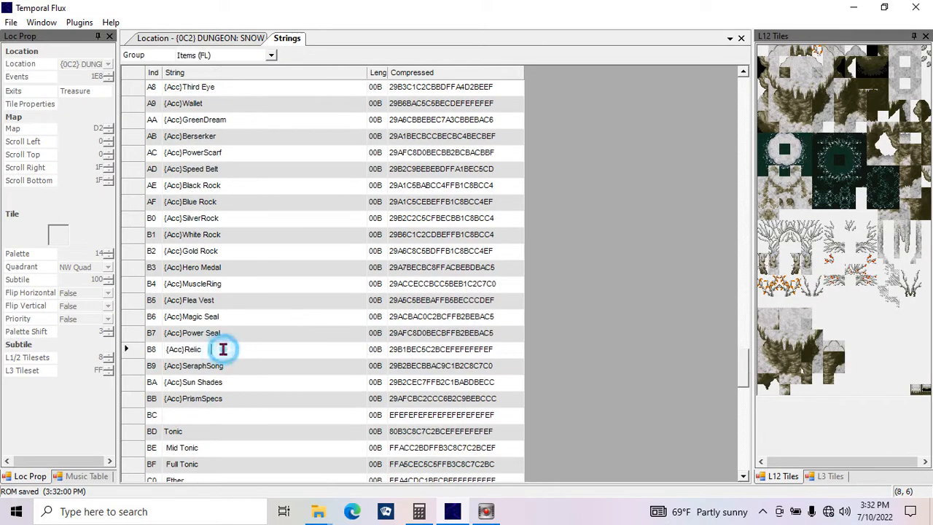
key(BackSpace)
key(BackSpace)
key(BackSpace)
key(BackSpace)
key(BackSpace)
key(BackSpace)
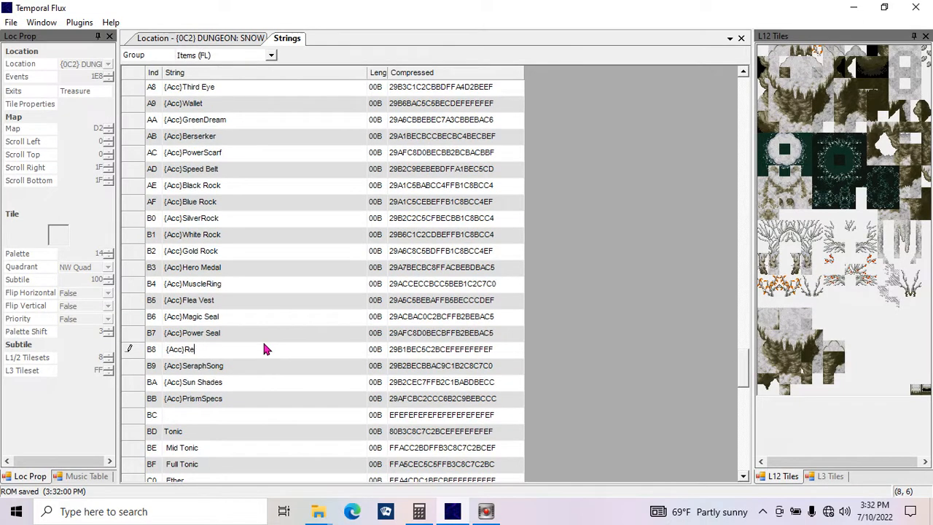
text(Thorb)
click(135, 350)
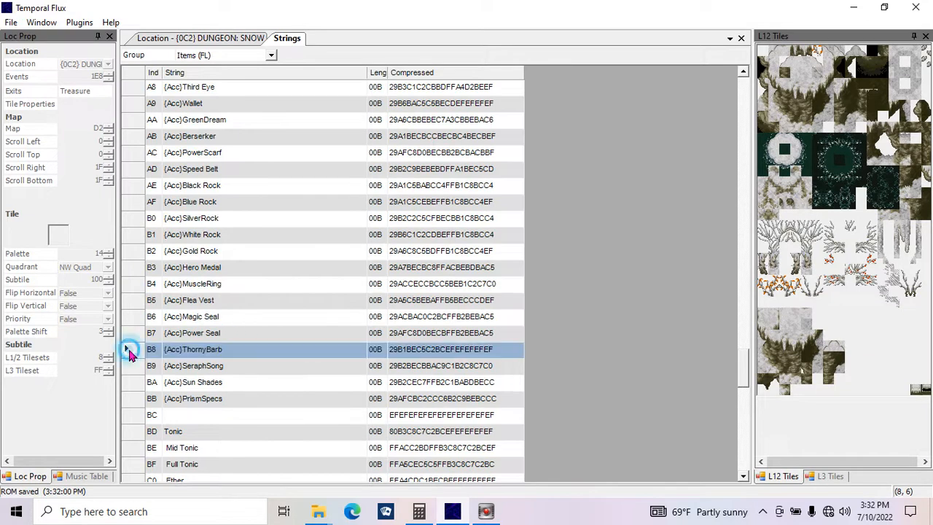
key(F2)
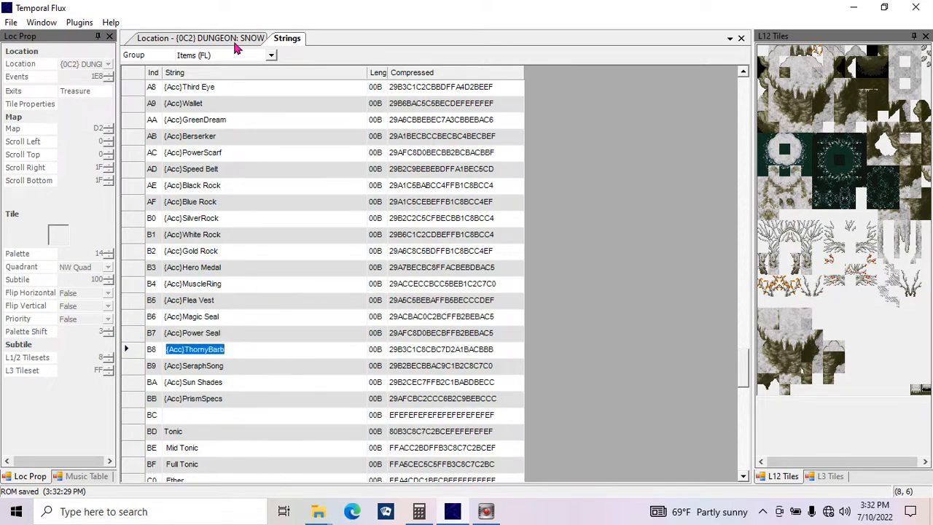
- Check ThornyBarb's index in Items (FL) and locate the matching entry in the Item Desc group
click(271, 56)
click(262, 77)
click(270, 55)
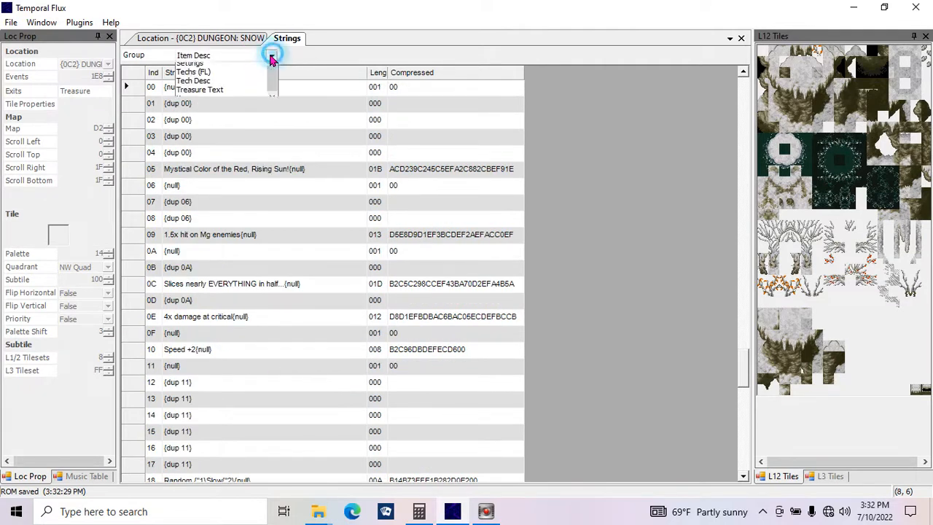
click(259, 65)
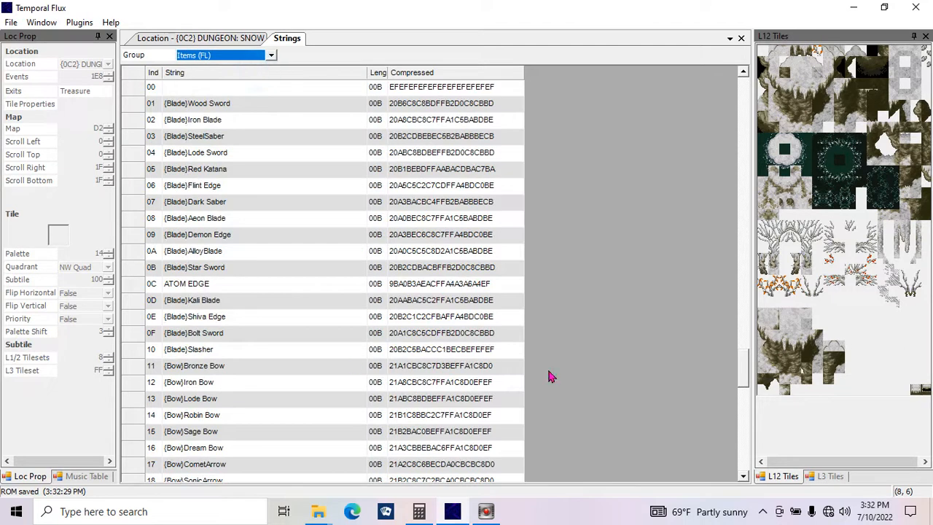
click(743, 371)
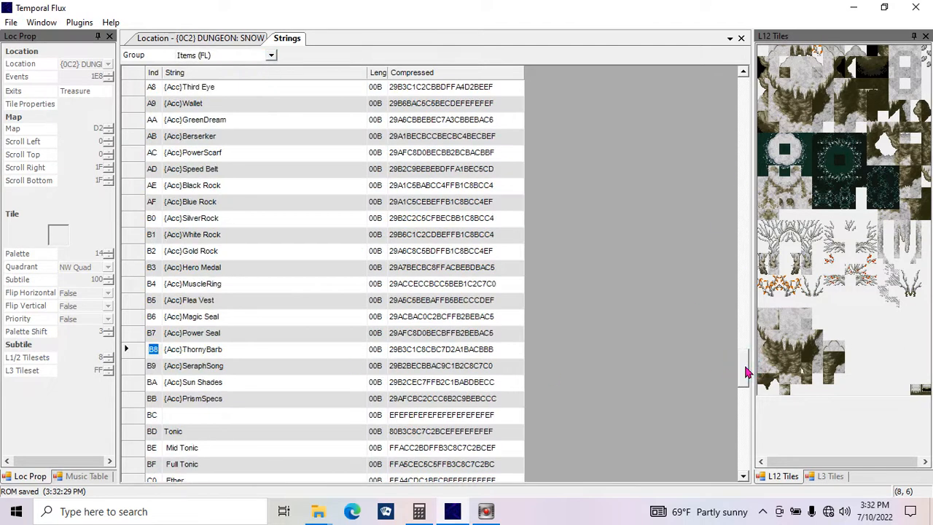
click(272, 55)
click(250, 77)
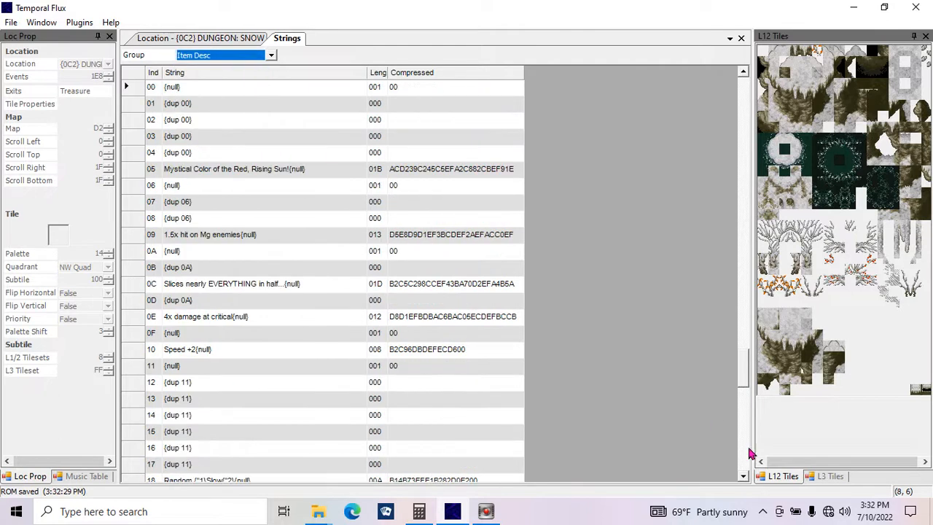
click(744, 368)
drag(744, 372, 745, 375)
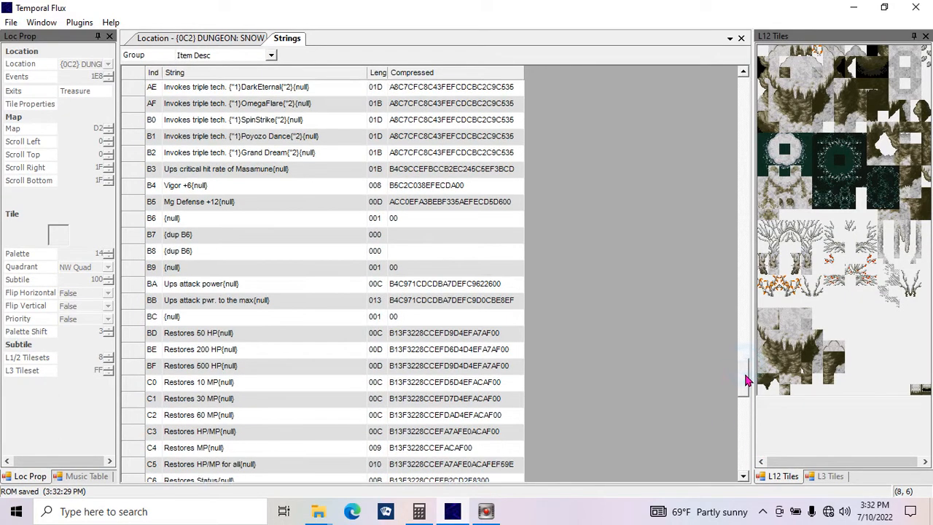
- Replace the item description of entry B8 with "You walked through this...{null}"
click(199, 250)
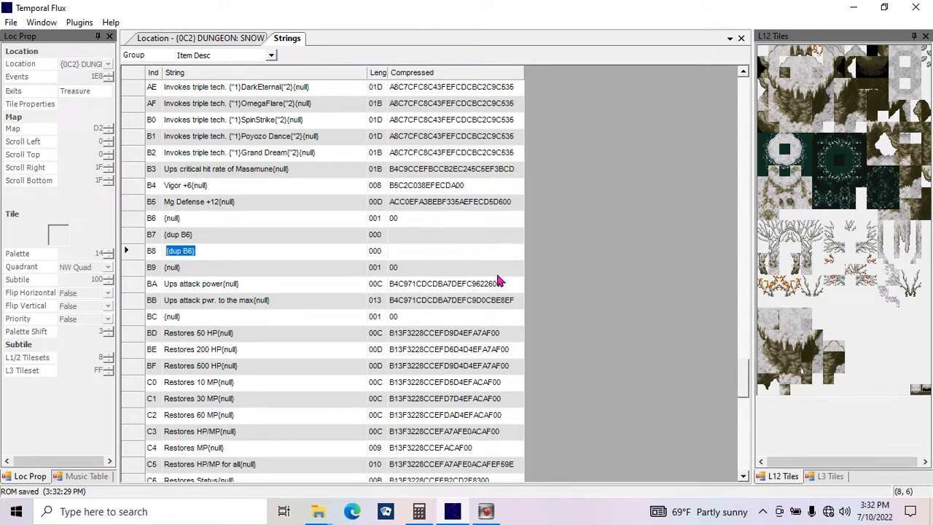
text(A)
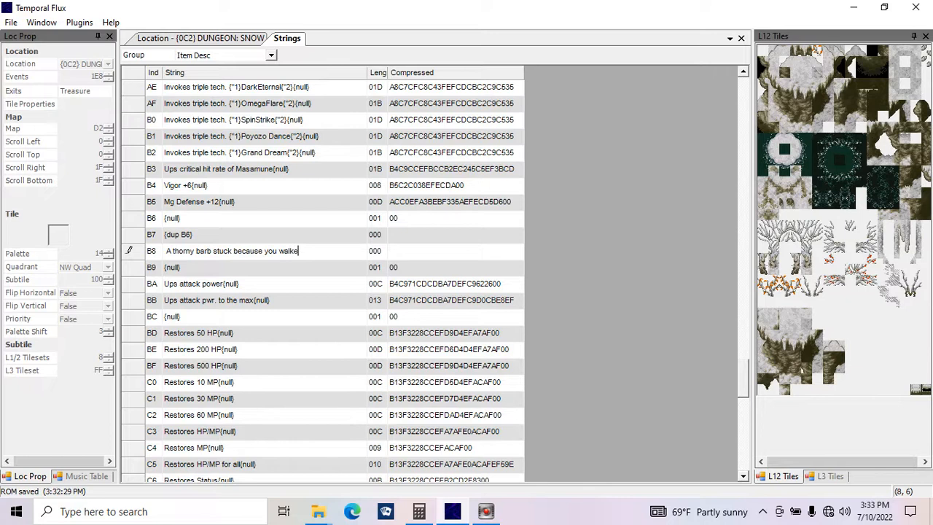
key(BackSpace)
key(BackSpace)
key(BackSpace)
key(BackSpace)
key(BackSpace)
key(BackSpace)
key(BackSpace)
key(BackSpace)
key(BackSpace)
key(BackSpace)
key(BackSpace)
key(BackSpace)
key(BackSpace)
key(BackSpace)
key(BackSpace)
key(BackSpace)
key(BackSpace)
key(BackSpace)
key(BackSpace)
key(BackSpace)
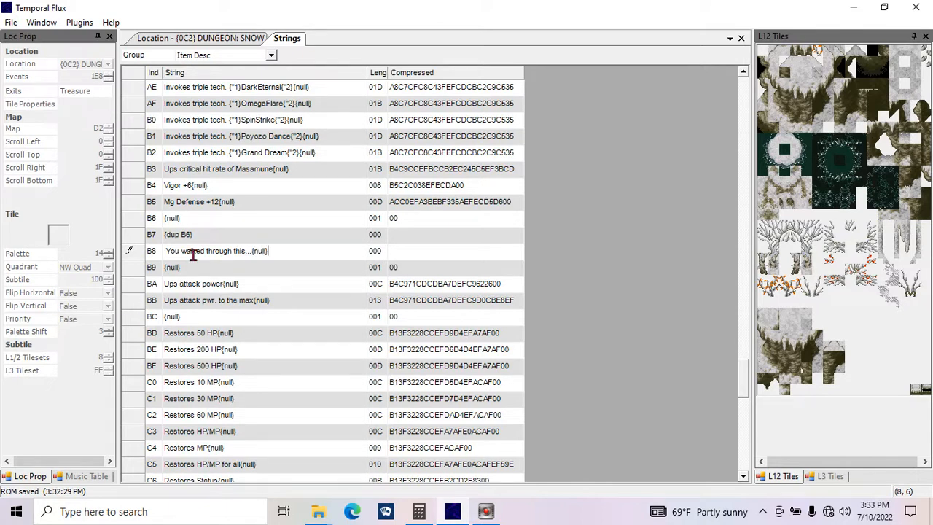
click(130, 252)
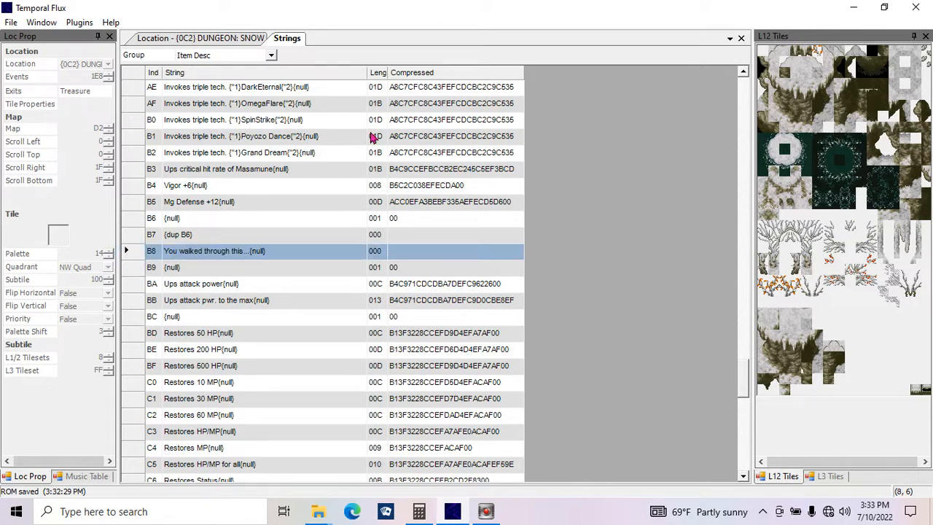
- Close the strings, open the snow dungeon's location events 1E8 and select the If(Mem.7F03FA & 01) check in Object 00
click(741, 38)
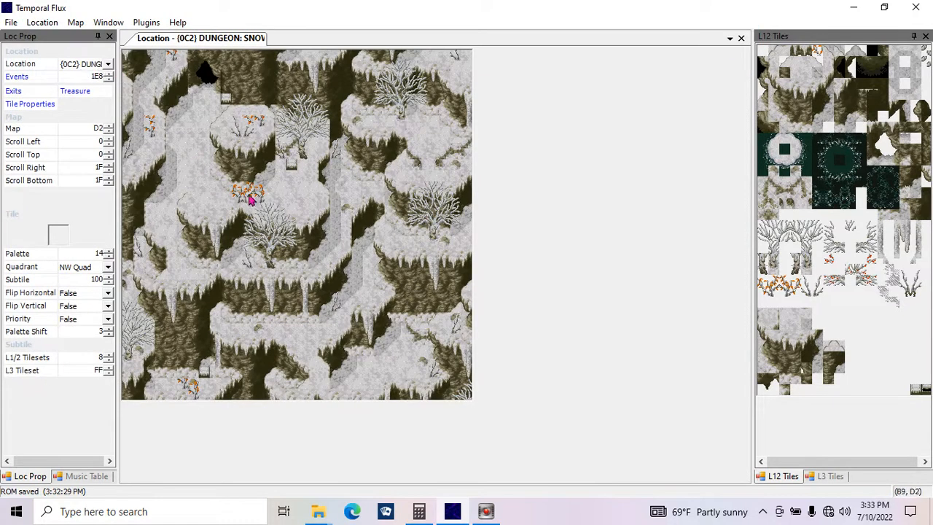
click(17, 77)
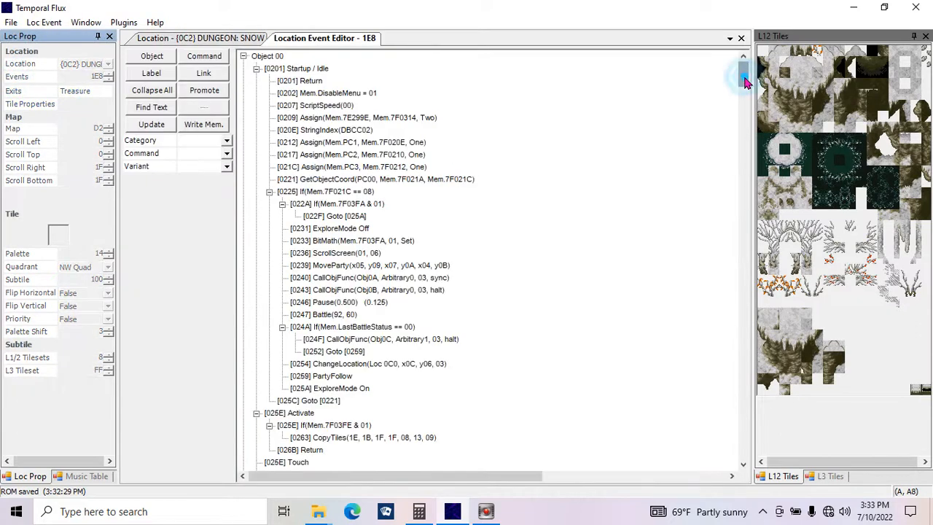
click(349, 192)
click(349, 205)
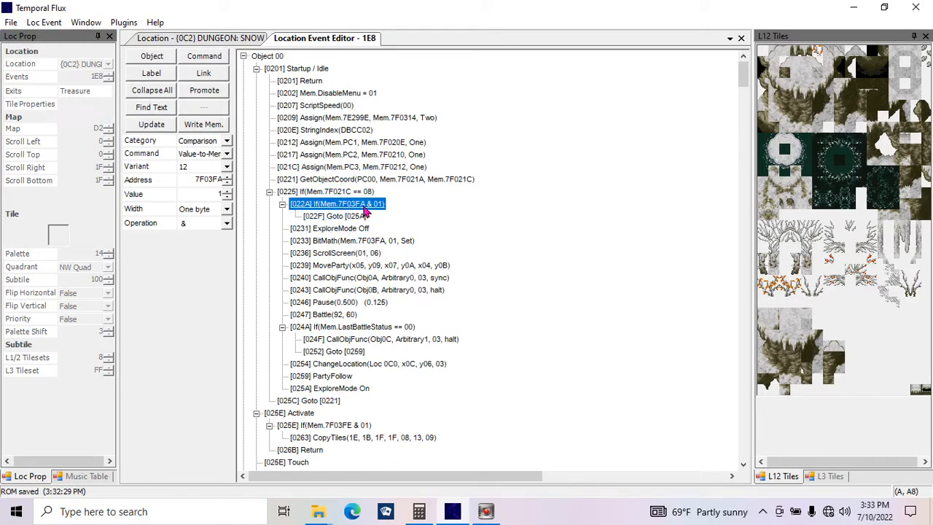
- Look through the event script's objects and their functions, ending at the shrub object 0E
drag(741, 87, 703, 362)
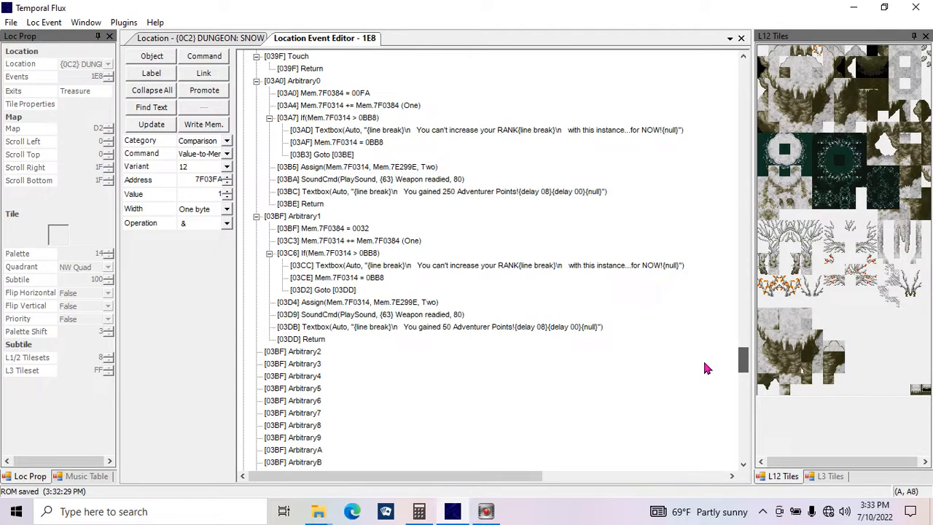
scroll(703, 363, up, 3)
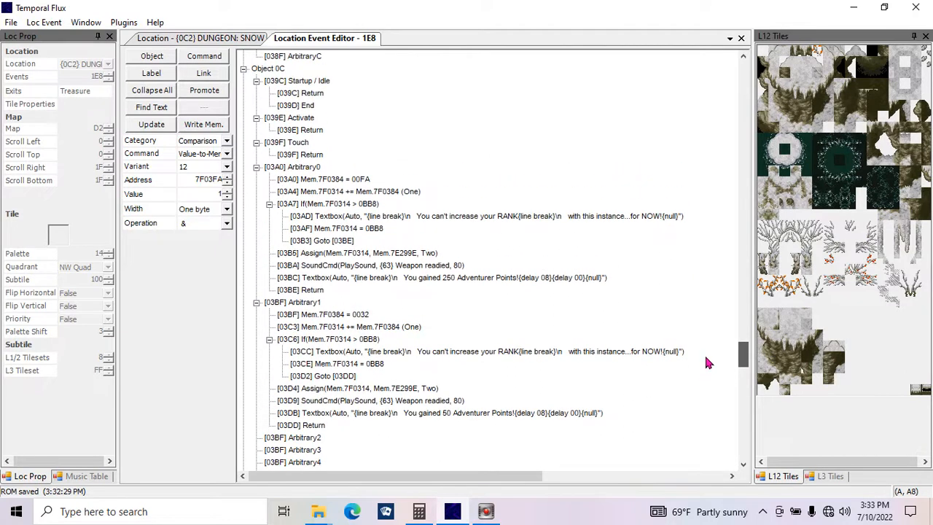
scroll(705, 350, up, 15)
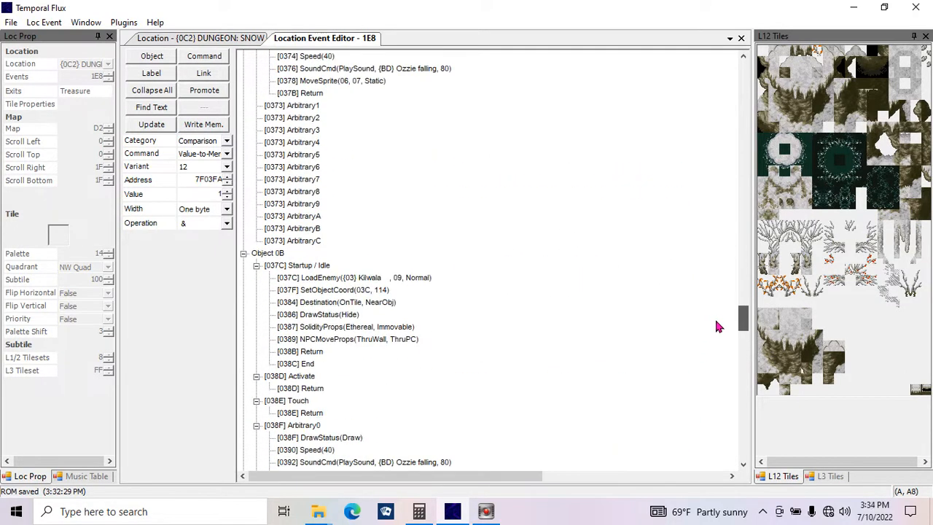
scroll(717, 326, up, 20)
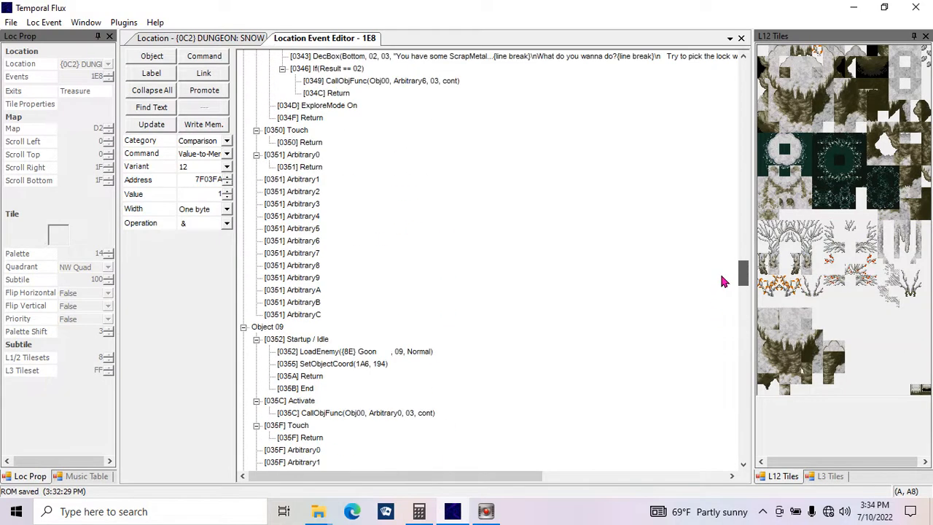
scroll(723, 281, up, 6)
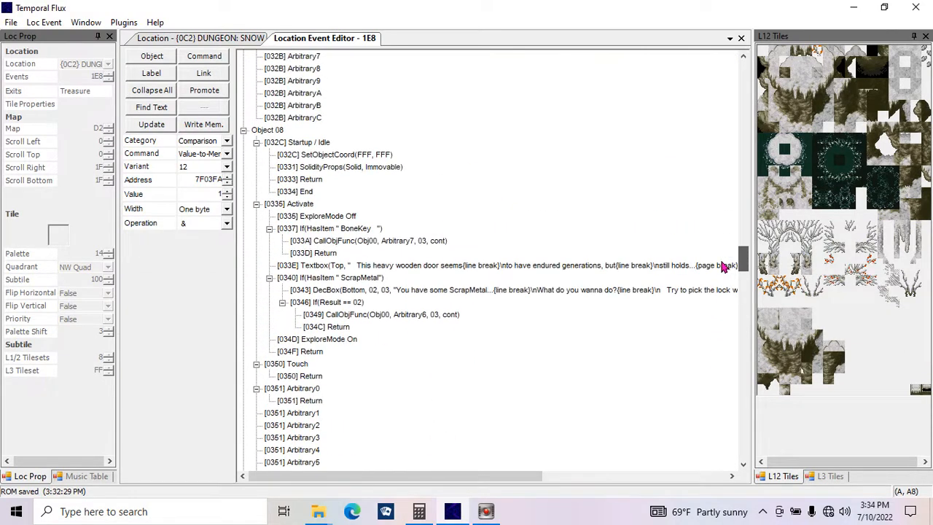
scroll(722, 255, up, 8)
scroll(723, 246, down, 20)
drag(731, 343, 743, 419)
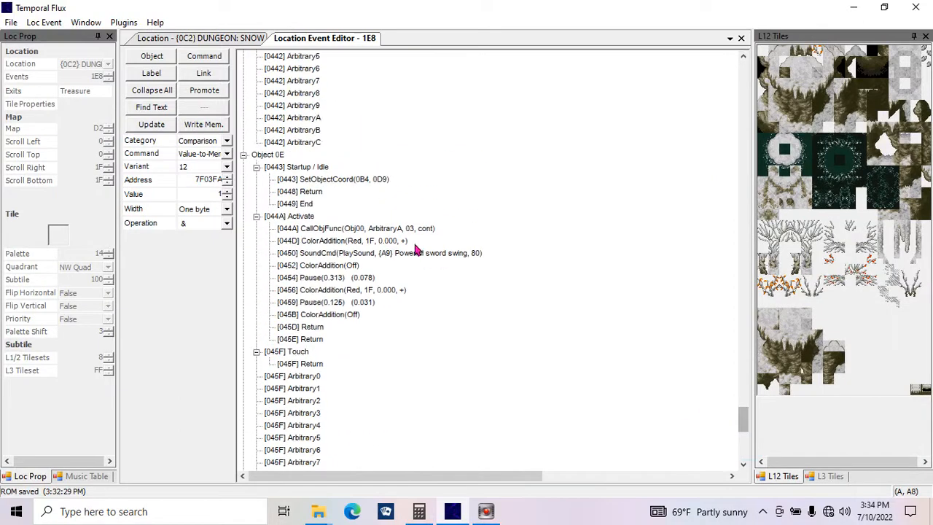
- Compare Object 0E's SetObjectCoord position with the shrub on the location map
click(315, 182)
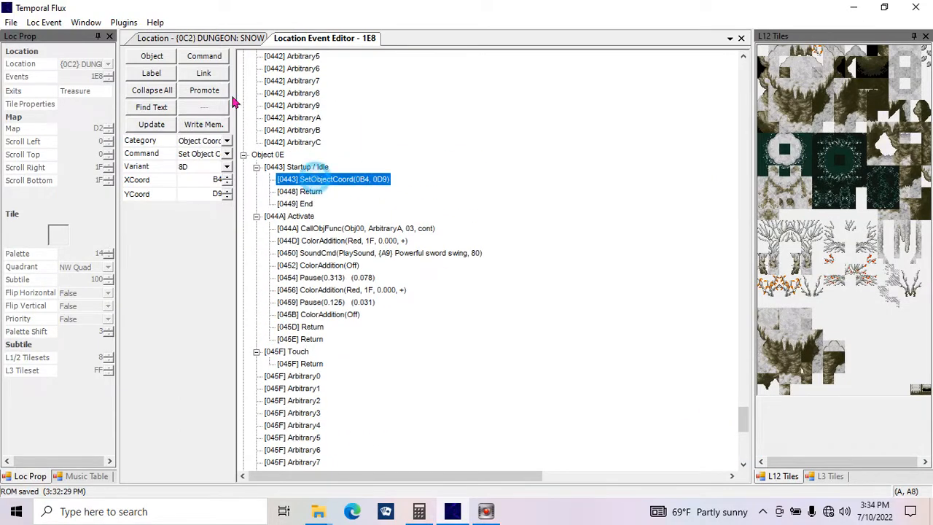
click(193, 38)
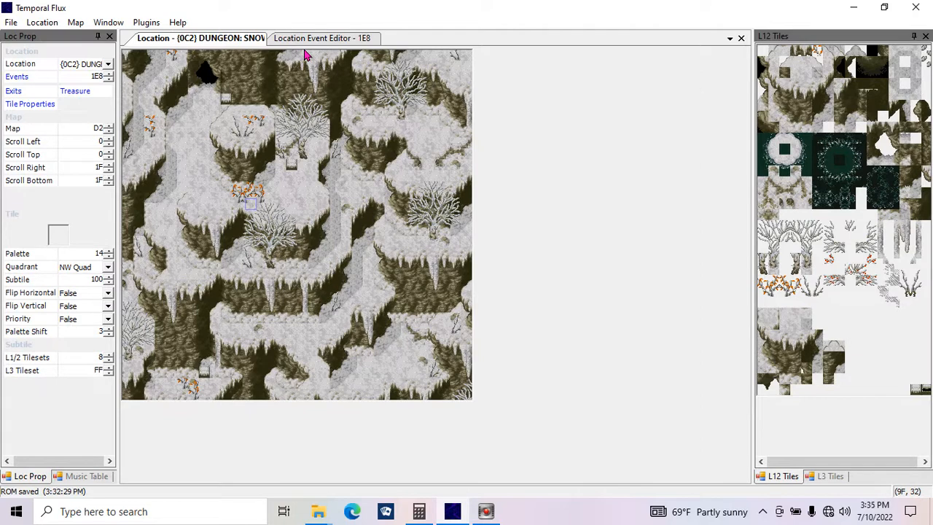
click(332, 40)
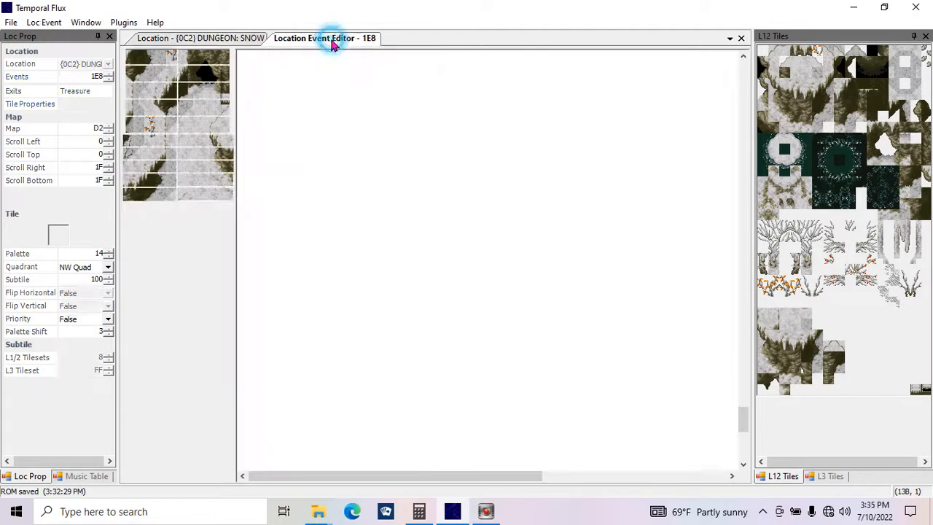
click(165, 40)
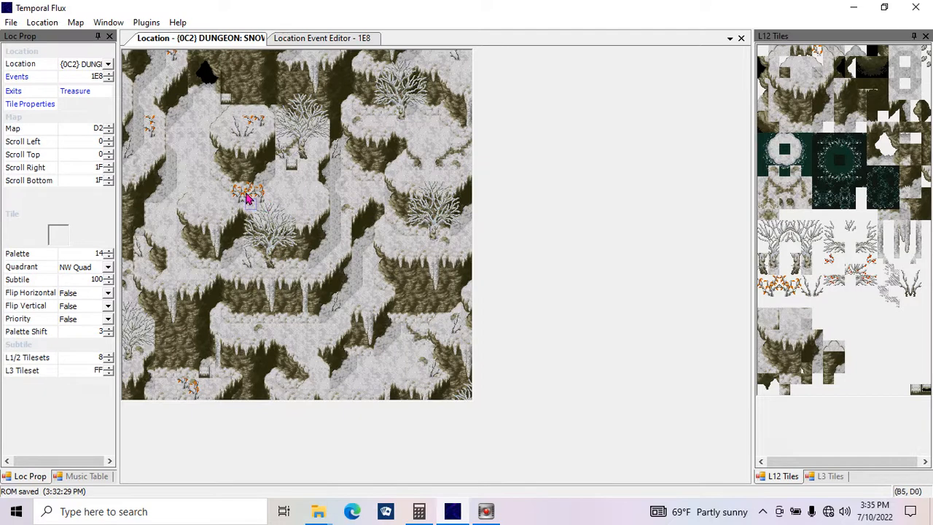
click(315, 37)
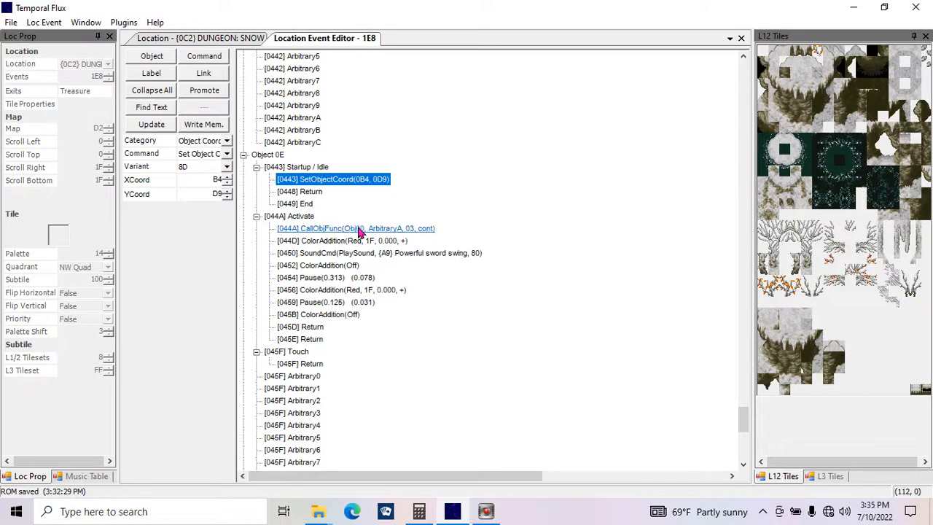
- Cut the red flash sequence from Object 0E's Activate function, from the first ColorAddition through the first Return
click(355, 228)
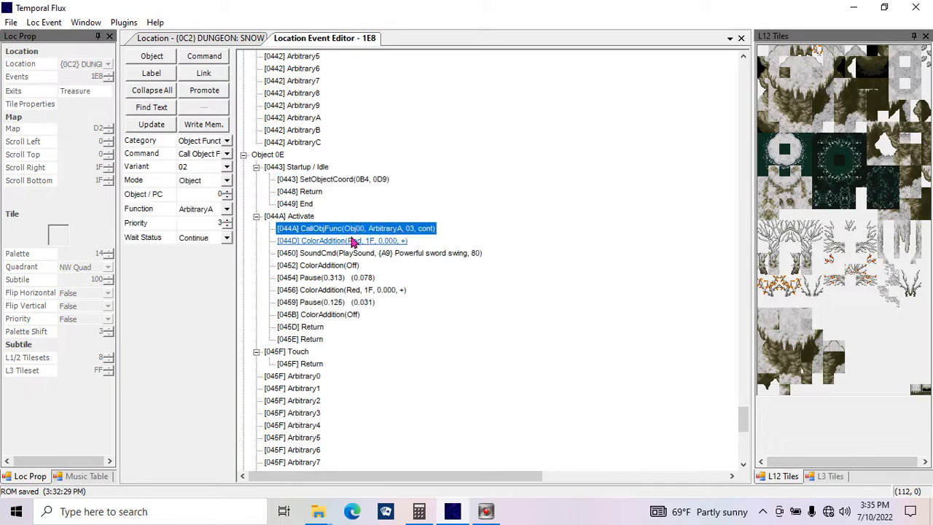
click(346, 241)
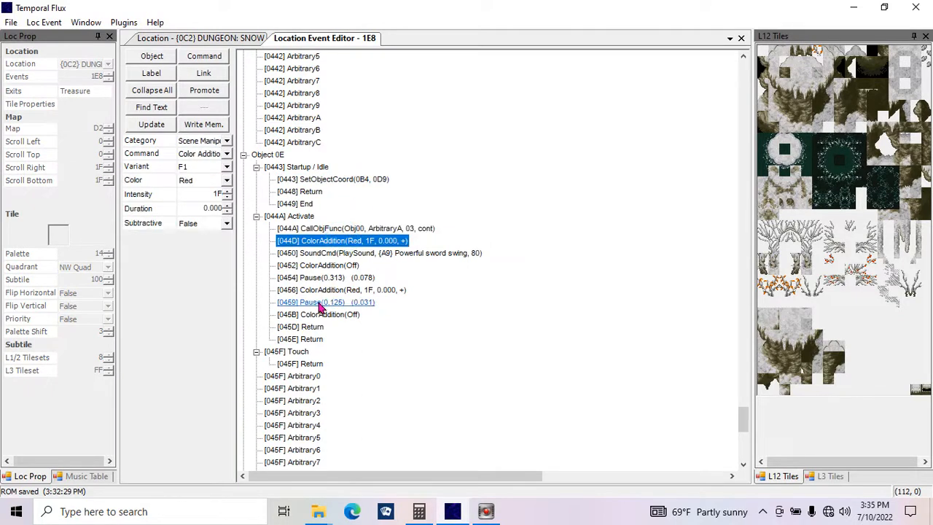
shift+click(317, 331)
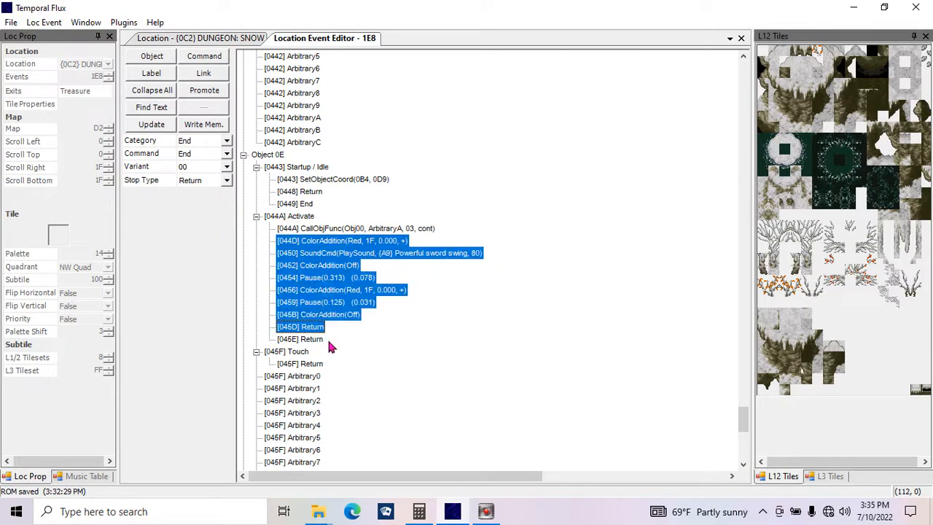
key(Delete)
drag(742, 430, 742, 426)
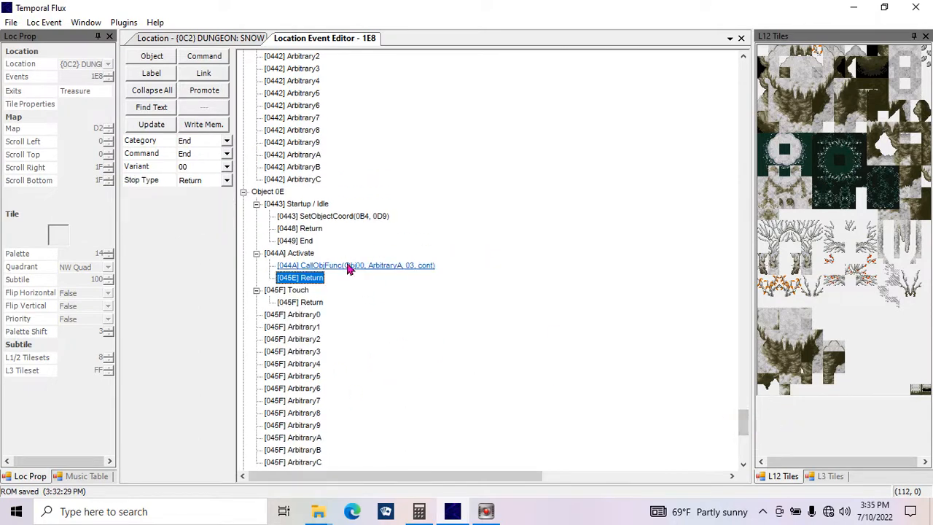
- Insert a new command after the ArbitraryA call in Object 0E's Activate function and set its category to Sprite Drawing
click(301, 266)
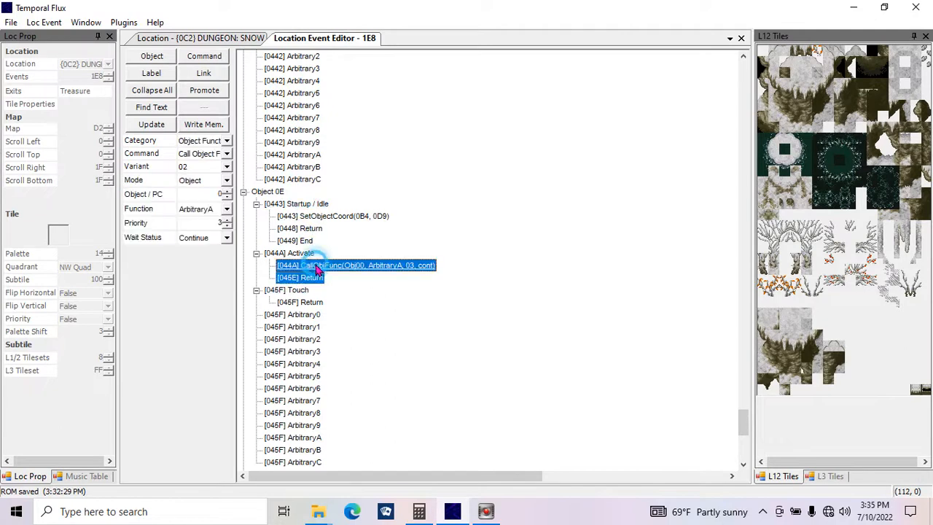
click(204, 56)
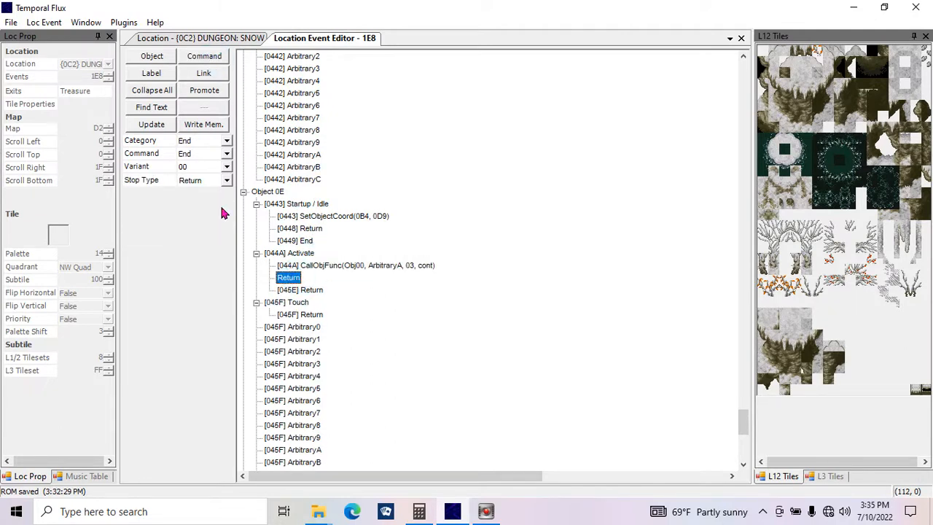
click(225, 141)
drag(408, 183, 410, 203)
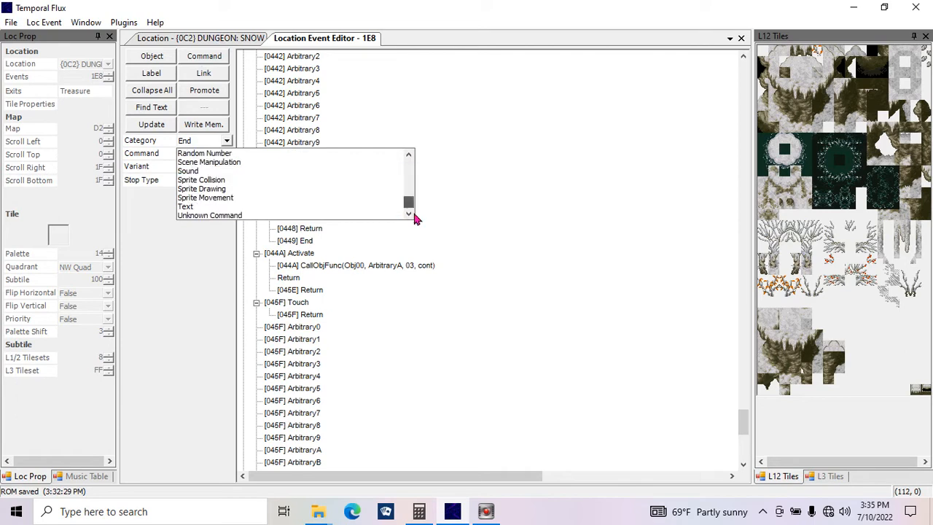
click(408, 158)
click(408, 158)
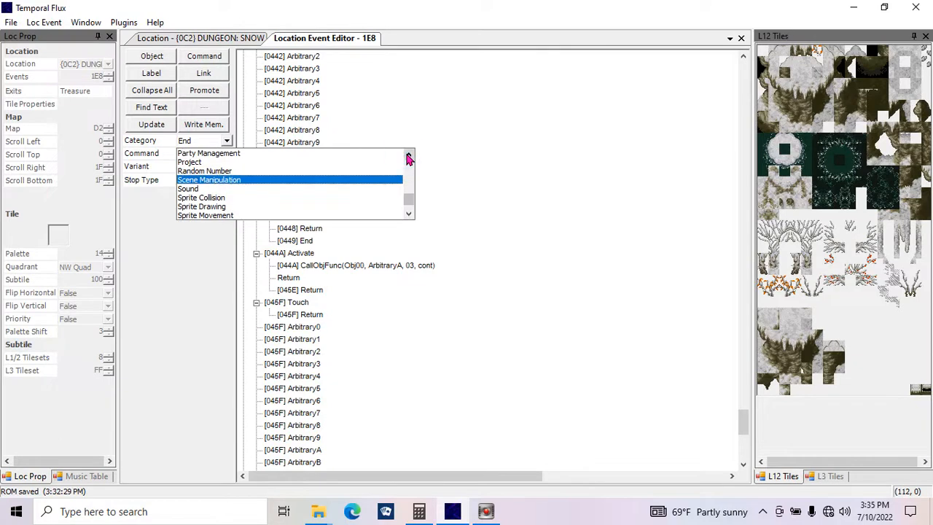
click(333, 207)
- Configure the new command as a Drawing Status command with status Remove for object E, and apply it
click(226, 154)
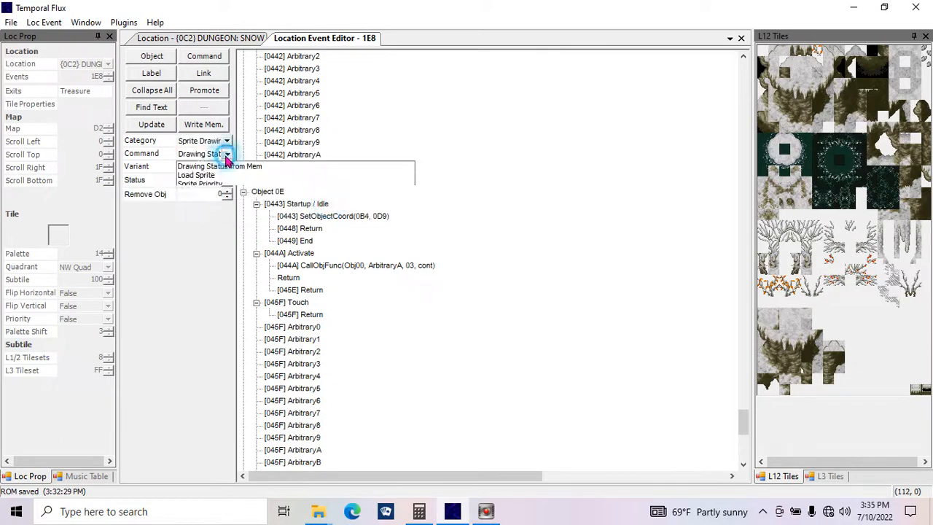
click(207, 166)
click(220, 180)
click(210, 215)
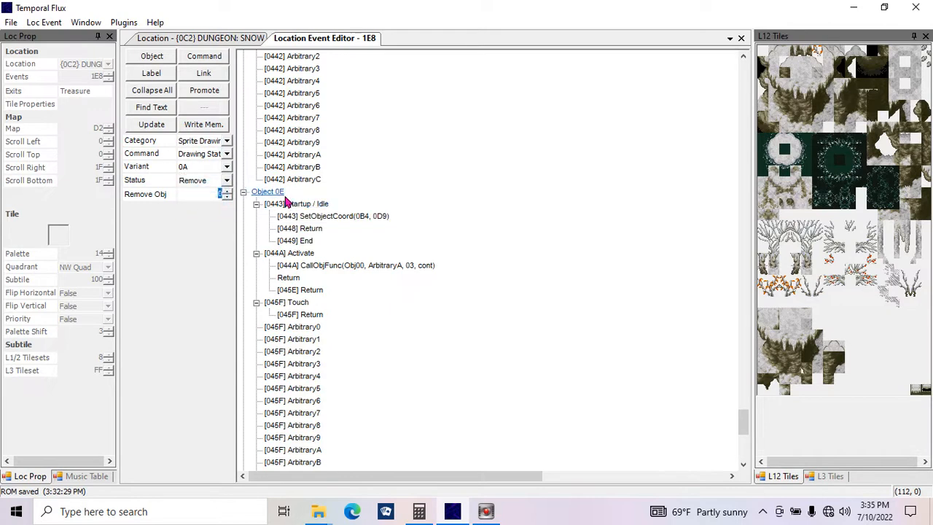
click(172, 125)
click(191, 126)
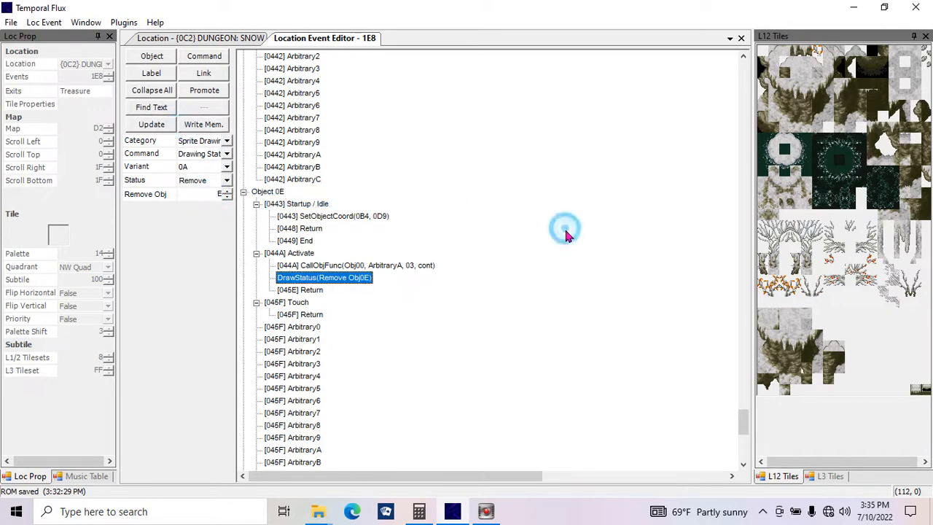
- Review Object 00's ArbitraryA function that equips ThornyBarb and the call to it in Object 0E's Activate function
drag(743, 416, 770, 129)
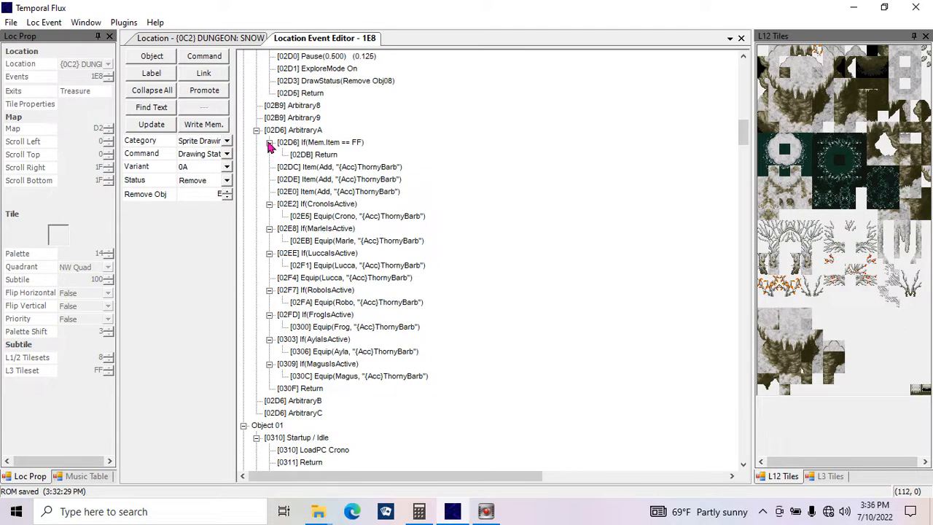
drag(751, 133, 769, 432)
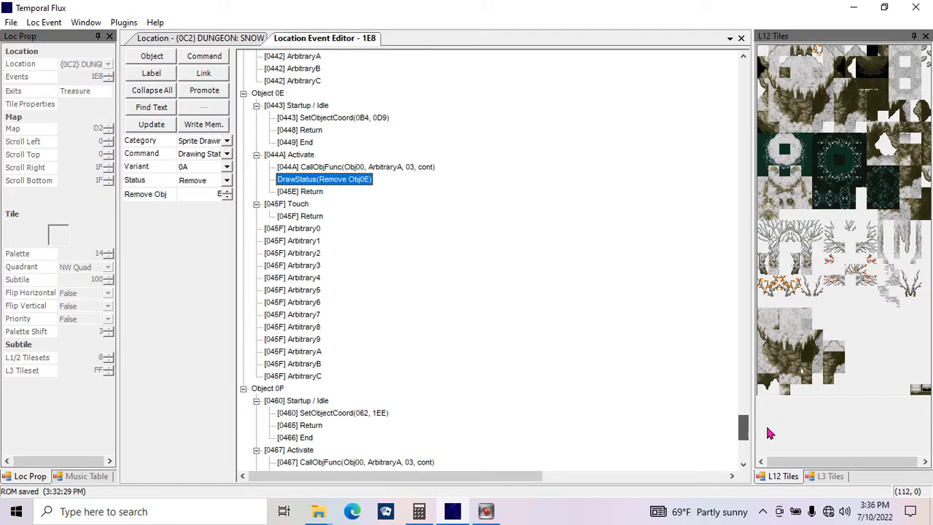
click(315, 169)
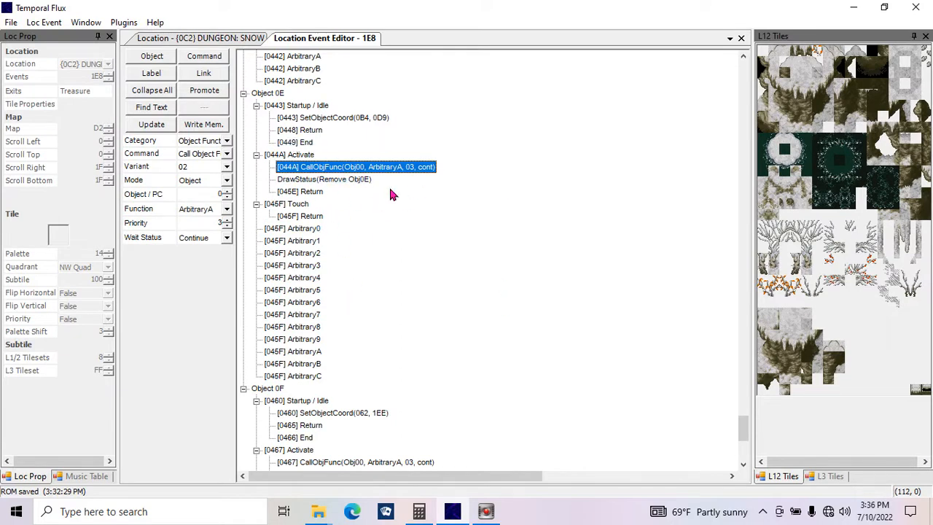
- Paste the cut red flash sequence into the Arbitrary0 function of Object 0D
drag(743, 427, 758, 410)
click(300, 266)
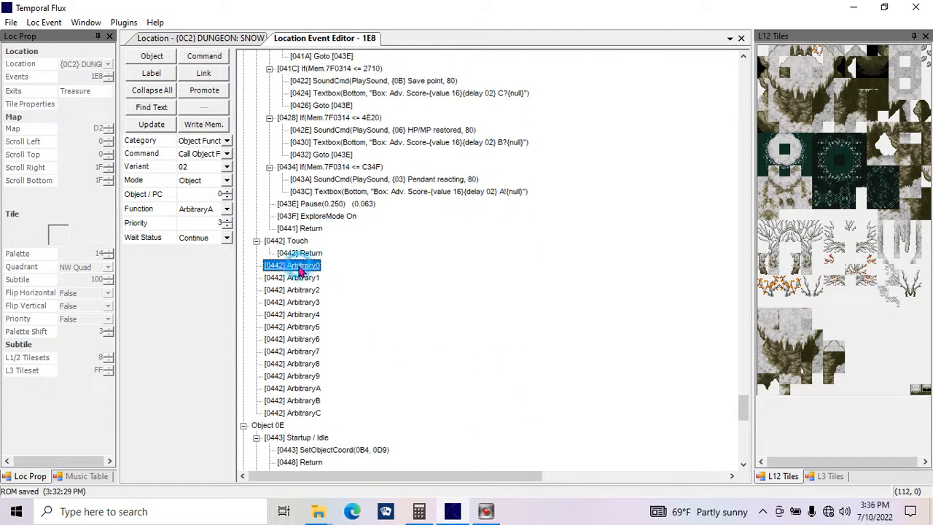
key(ctrl+v)
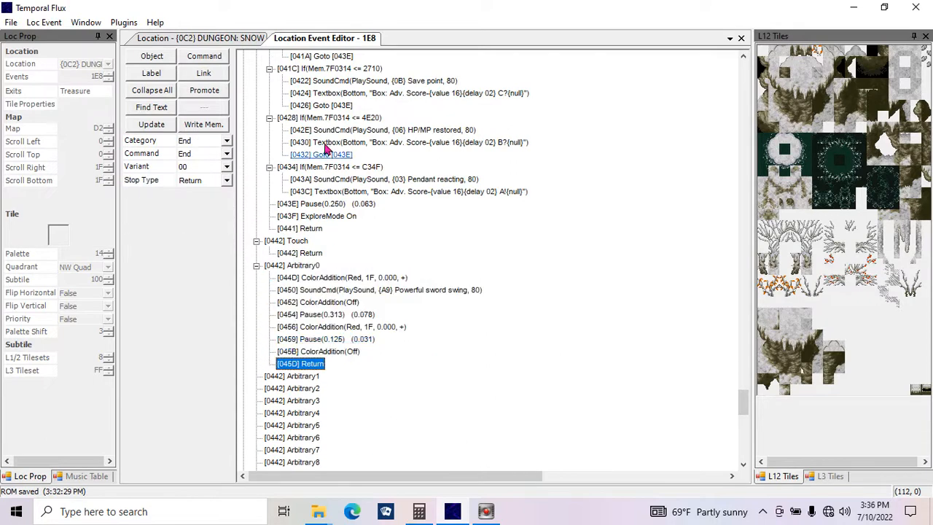
- Duplicate the Object 00 ArbitraryA call inside Object 0E's Activate function
drag(737, 393, 738, 415)
click(407, 341)
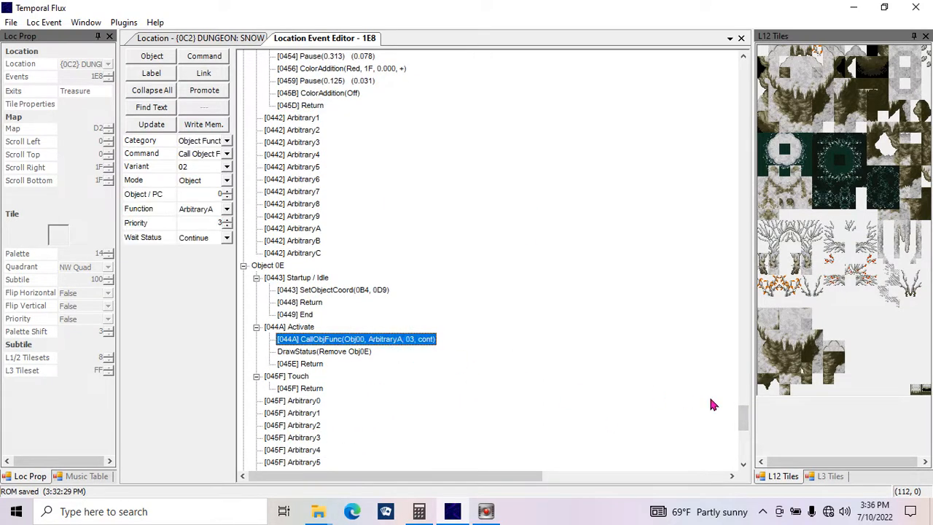
key(ctrl+v)
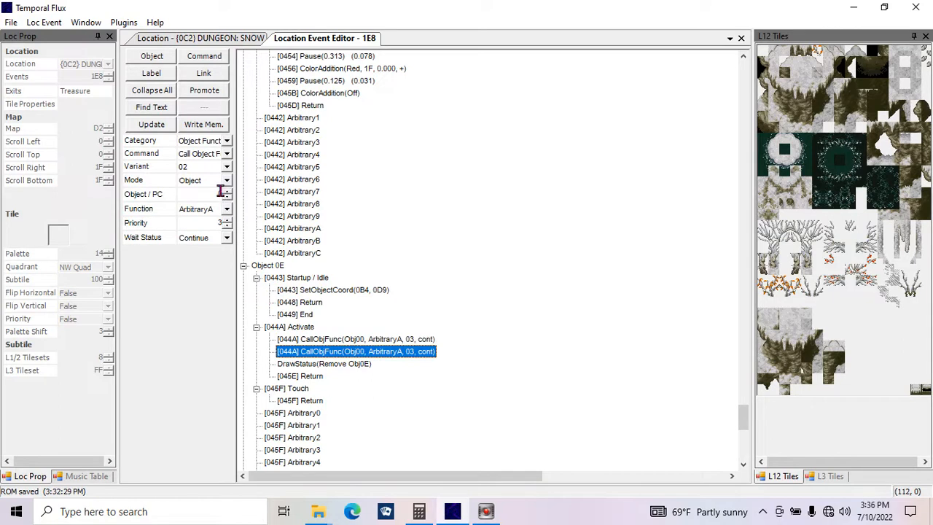
- Set the duplicated call to object D, function Arbitrary0 and wait status Halt, and apply it
drag(216, 193, 264, 201)
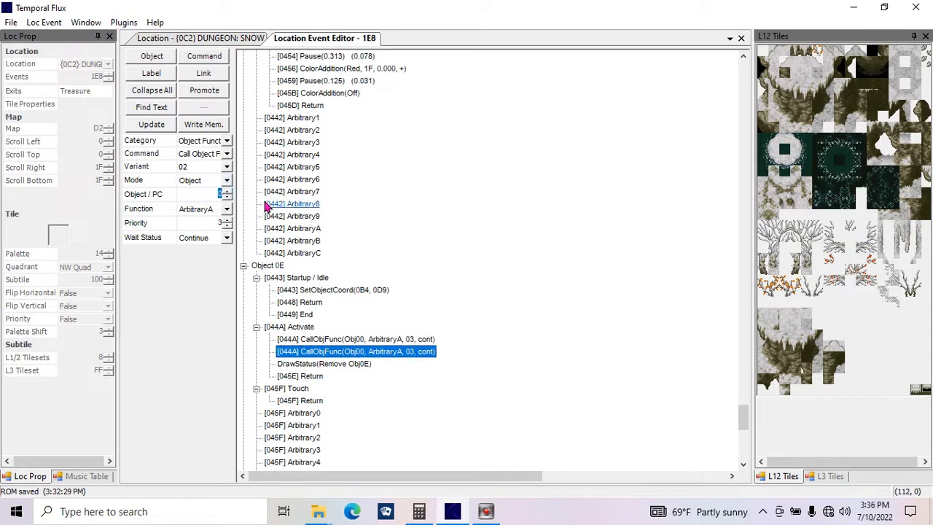
text(D)
click(208, 211)
drag(413, 271, 413, 227)
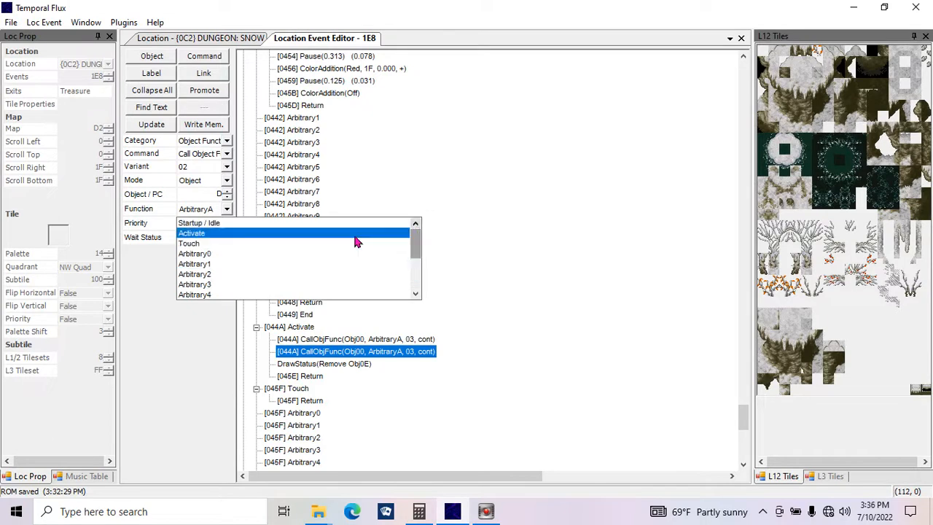
click(327, 253)
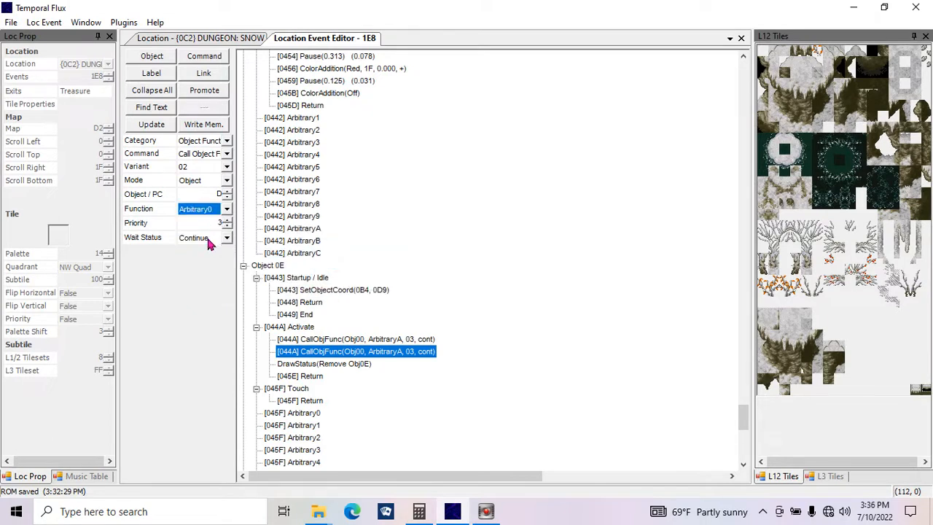
click(208, 241)
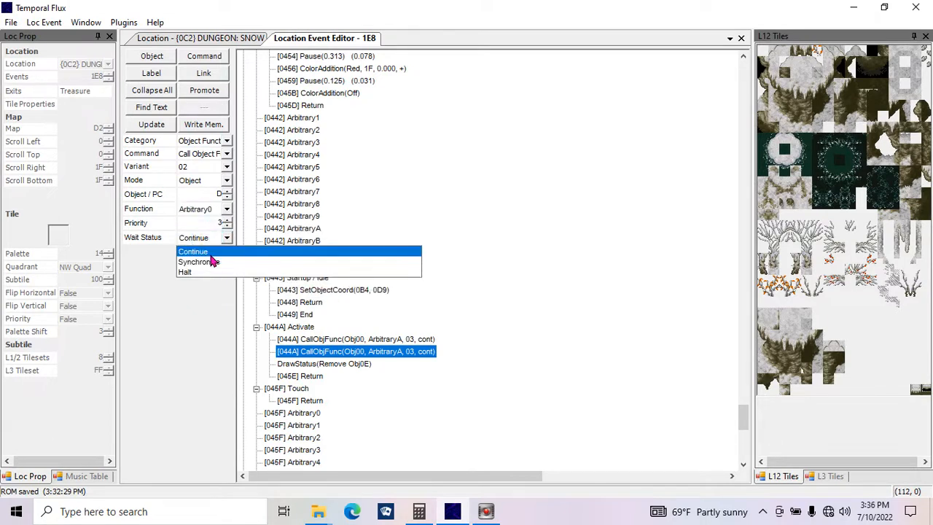
click(207, 272)
click(154, 125)
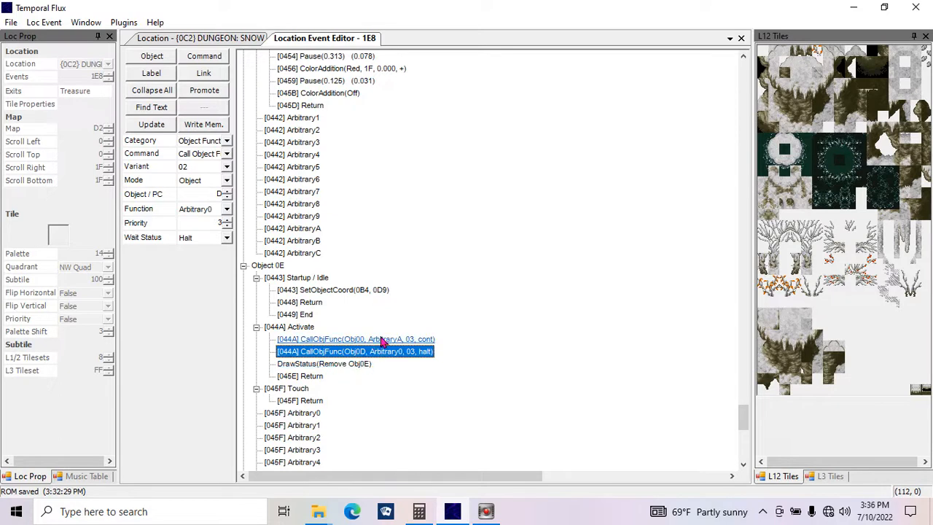
- Insert a Sprite Movement command, Explore Mode Off, at the start of Object 0E's Activate function
click(339, 363)
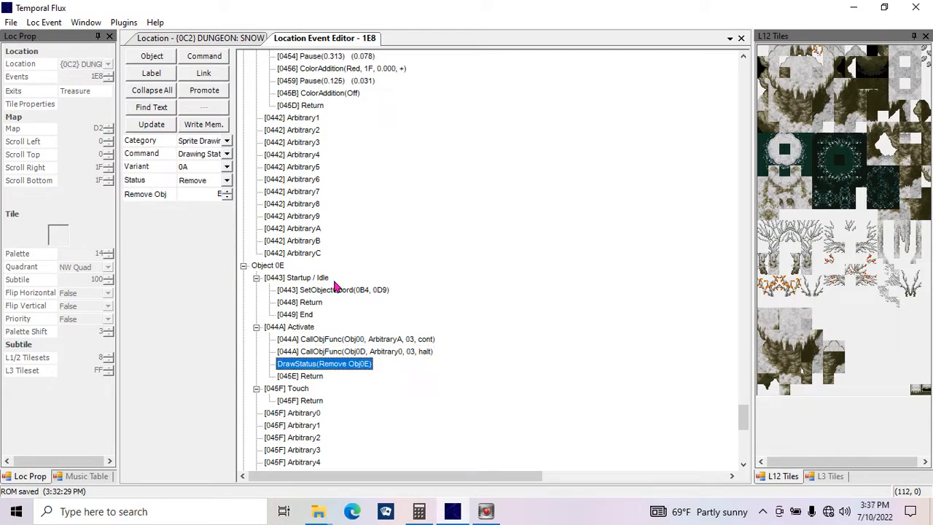
click(339, 340)
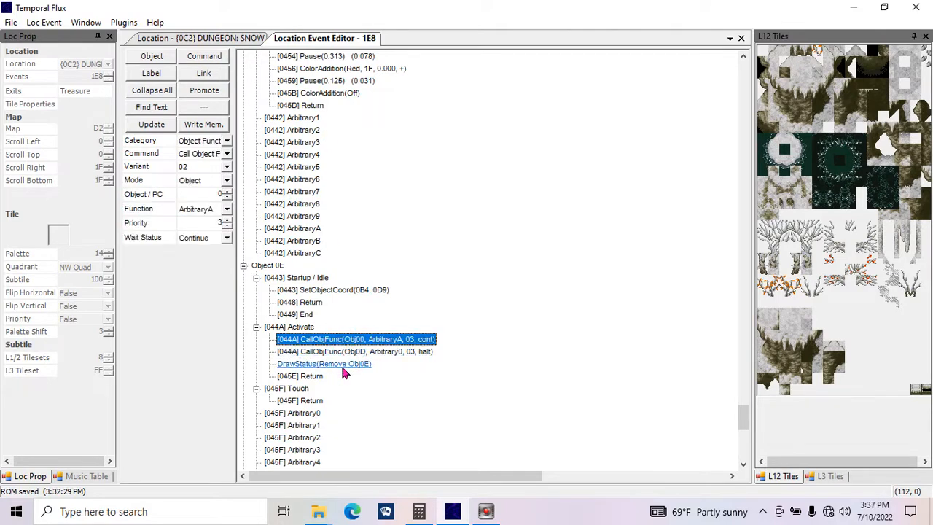
click(218, 60)
drag(323, 338, 328, 350)
click(227, 140)
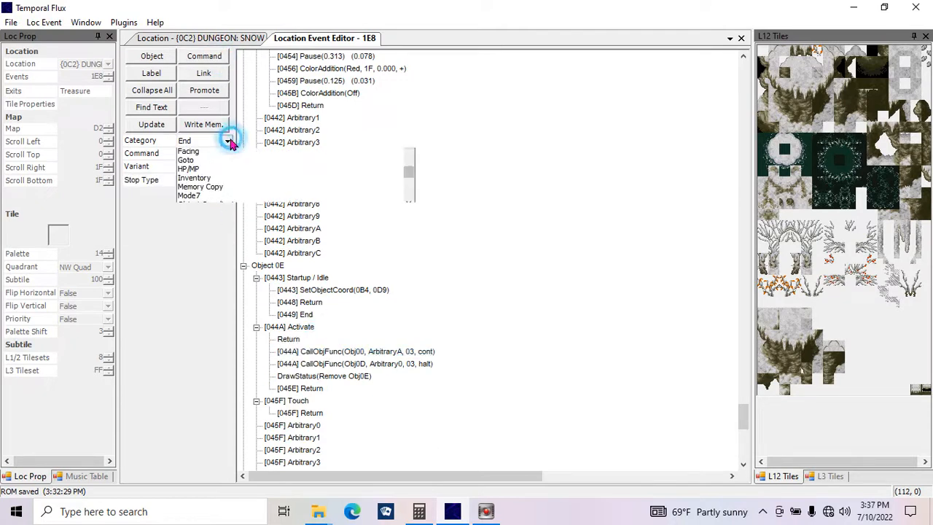
drag(405, 186, 410, 206)
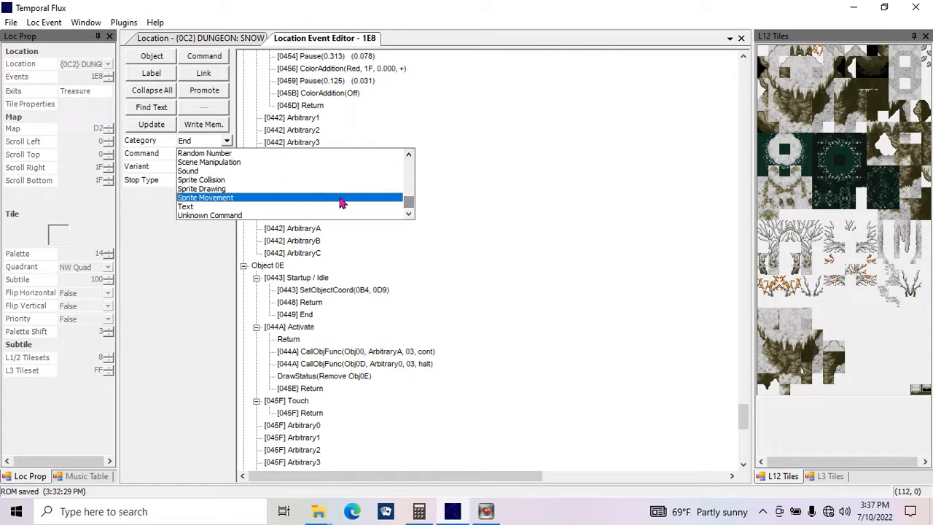
click(222, 204)
click(215, 154)
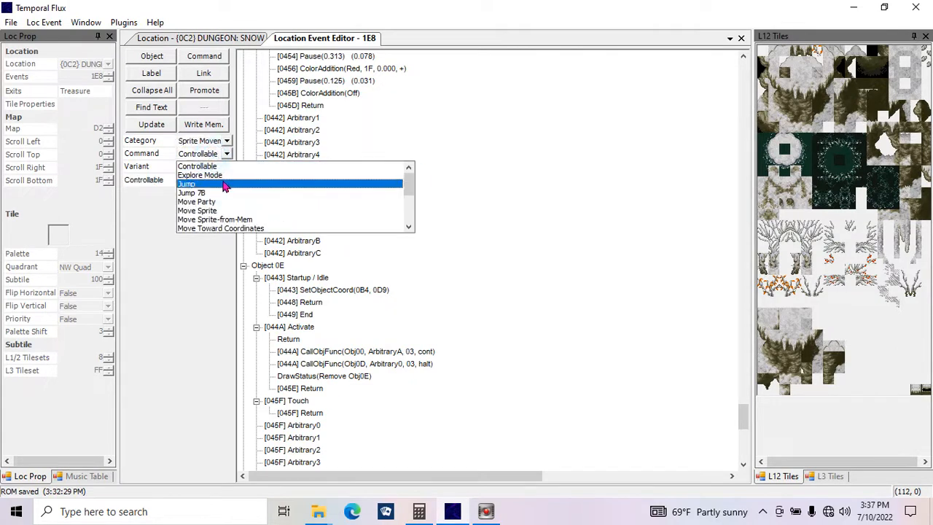
click(212, 174)
click(155, 123)
click(589, 281)
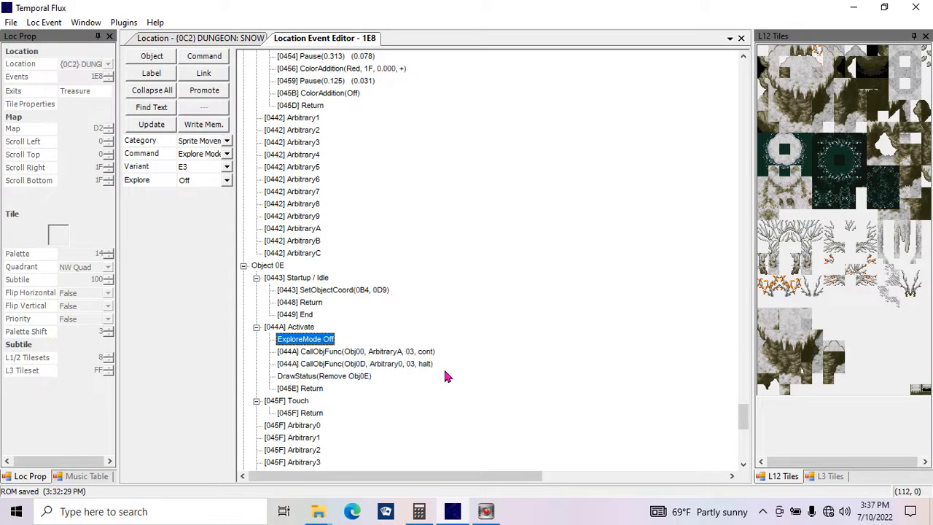
- Move the ExploreMode Off command from Object 0E to the start of Object 0D's Arbitrary0 function
key(Delete)
drag(737, 415, 740, 397)
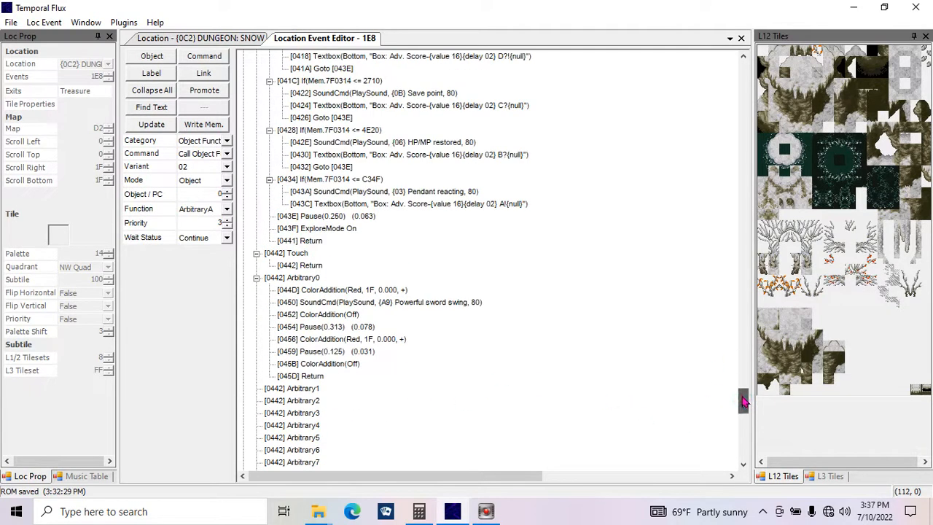
click(322, 290)
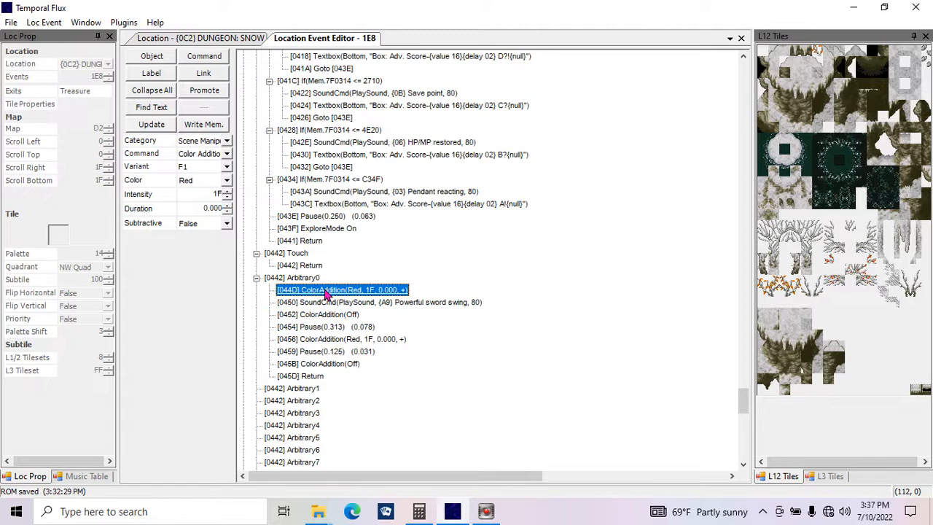
key(ctrl+v)
drag(326, 291, 328, 304)
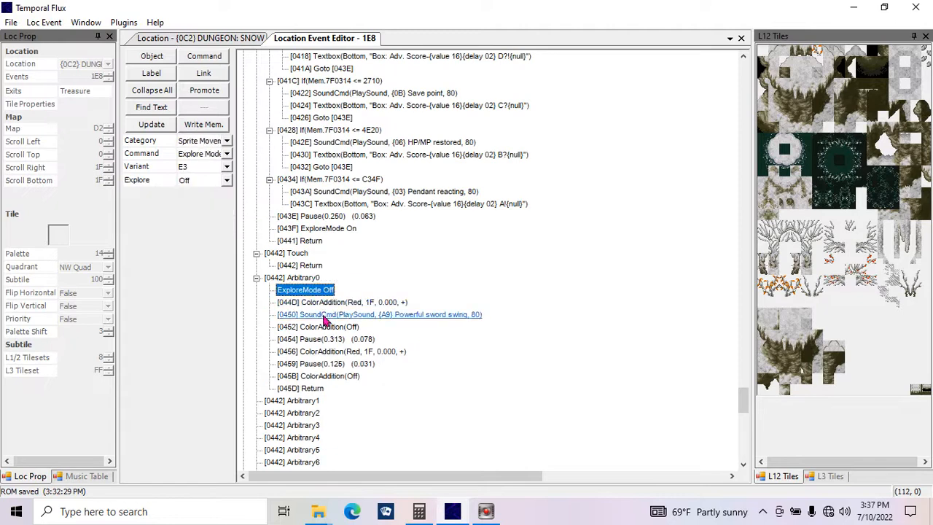
- Paste another Explore Mode command before the Return of Object 0D's Arbitrary0, set it to On, and save the ROM
click(330, 377)
key(ctrl+v)
click(220, 182)
click(219, 195)
click(151, 124)
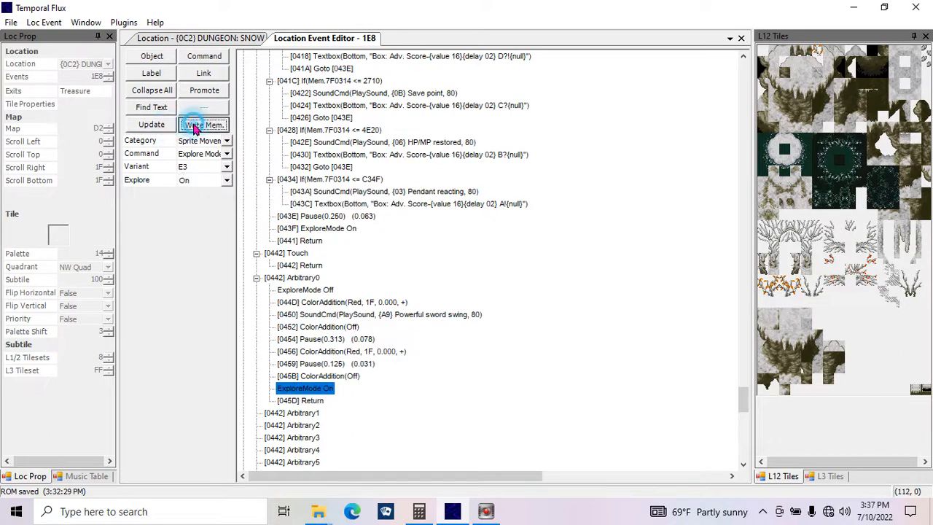
key(ctrl+s)
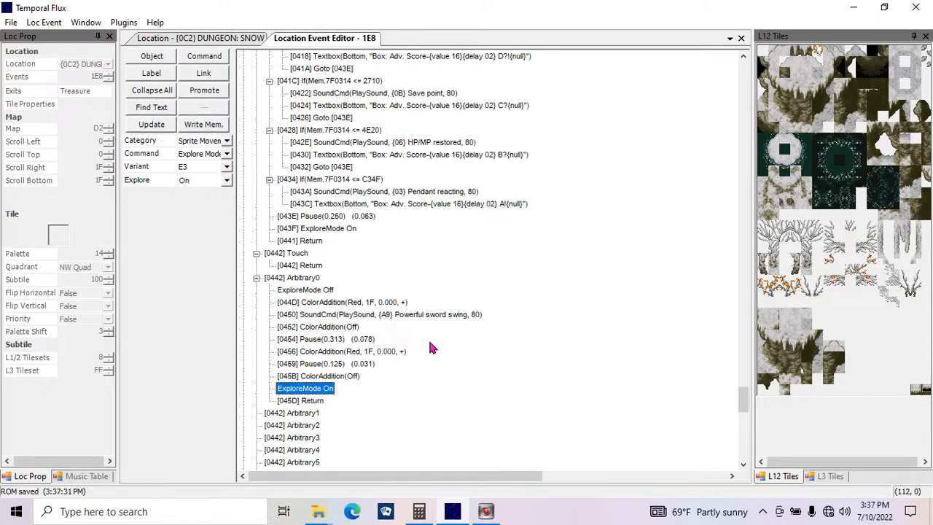
- Set the wait status of Object 0E's Arbitrary0 call to Continue, apply it, and save the updated events
drag(741, 393, 744, 420)
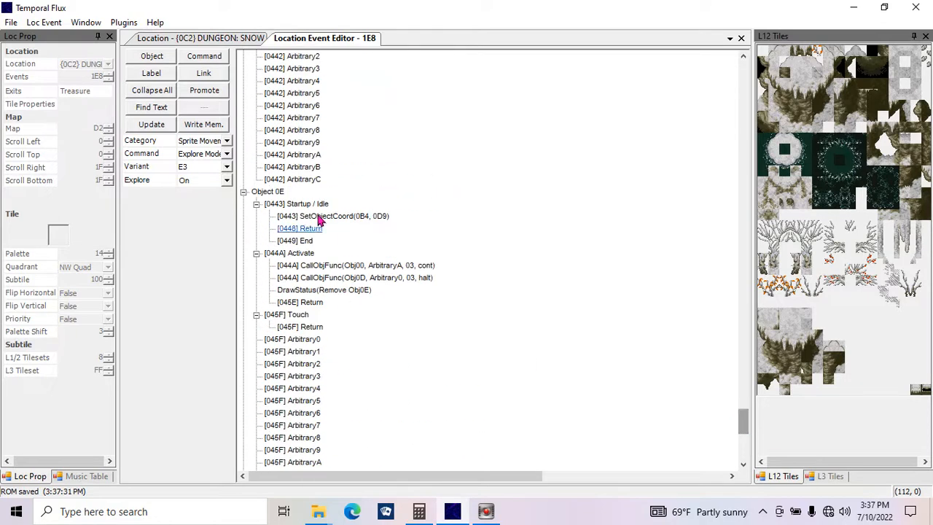
click(336, 279)
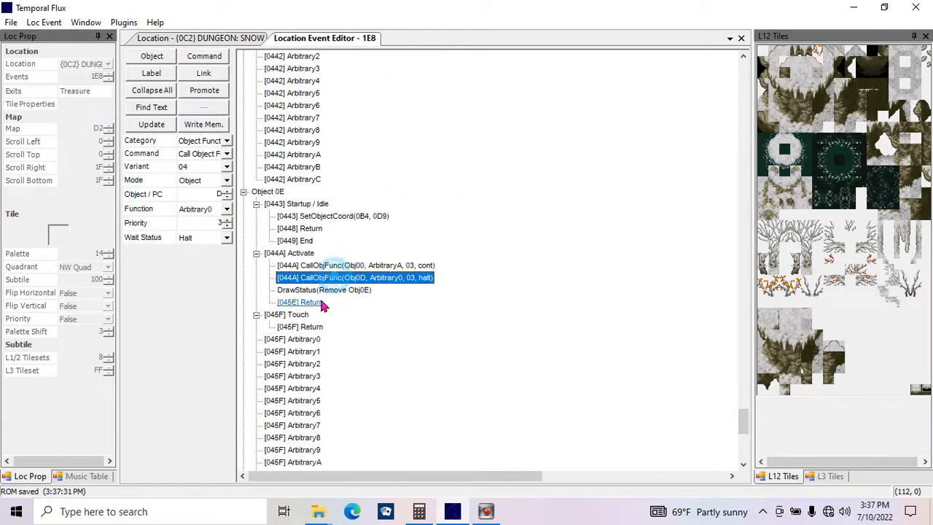
click(227, 239)
click(218, 261)
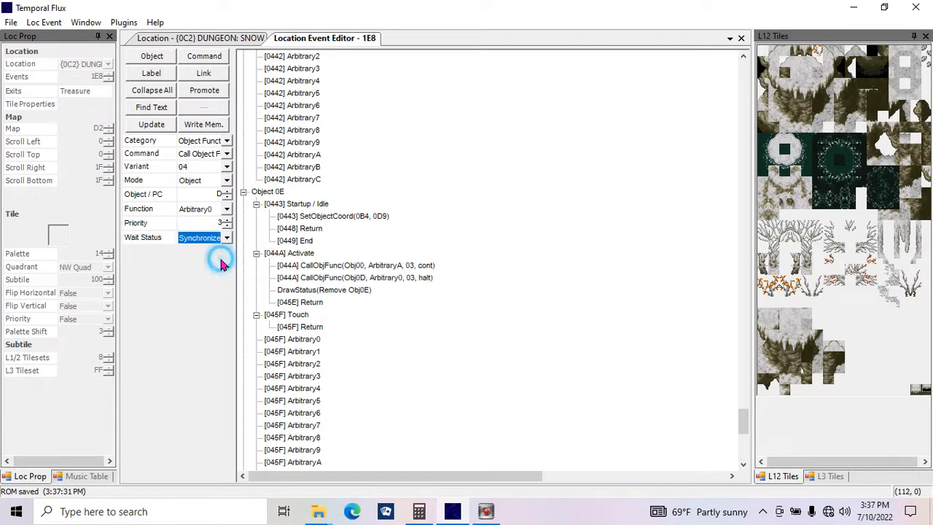
click(227, 238)
click(193, 251)
click(151, 124)
click(198, 124)
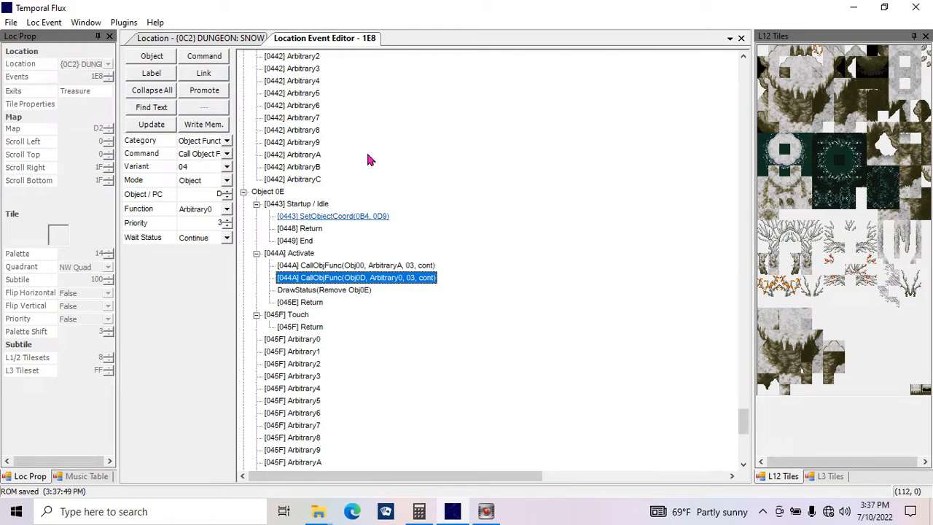
- Replace Object 0F with a duplicate of Object 0E and expand the duplicate's functions
click(224, 41)
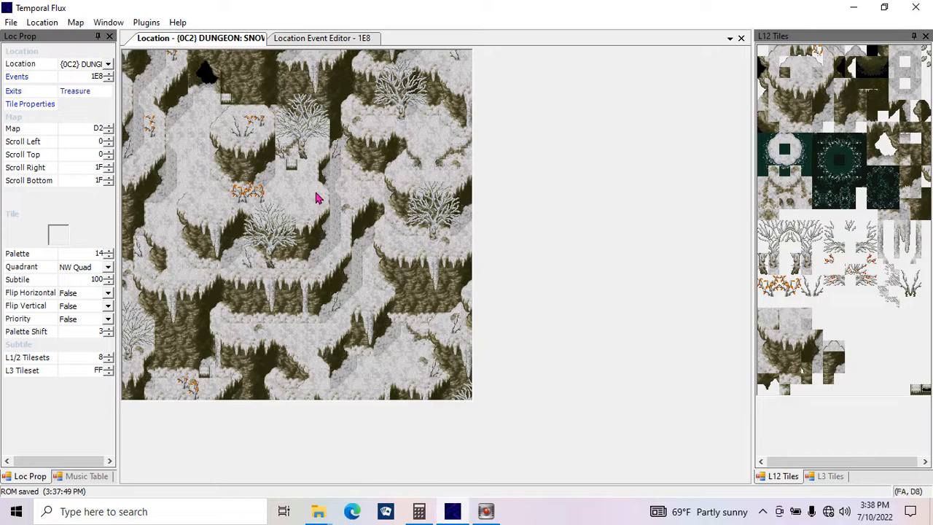
click(346, 39)
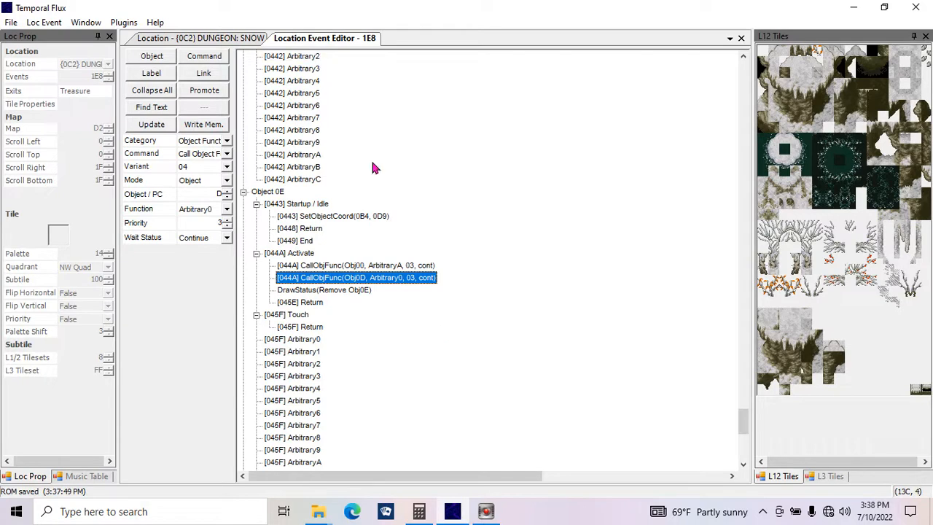
click(356, 292)
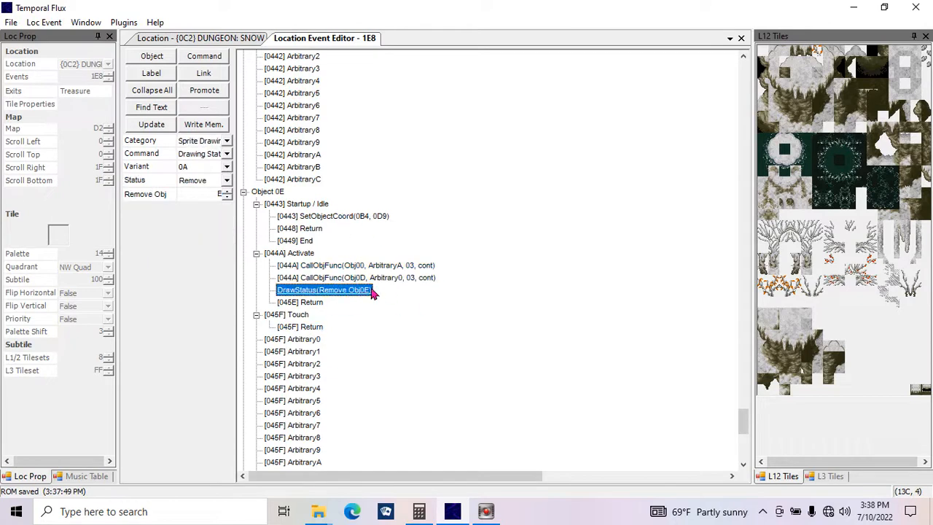
drag(743, 427, 749, 445)
click(268, 278)
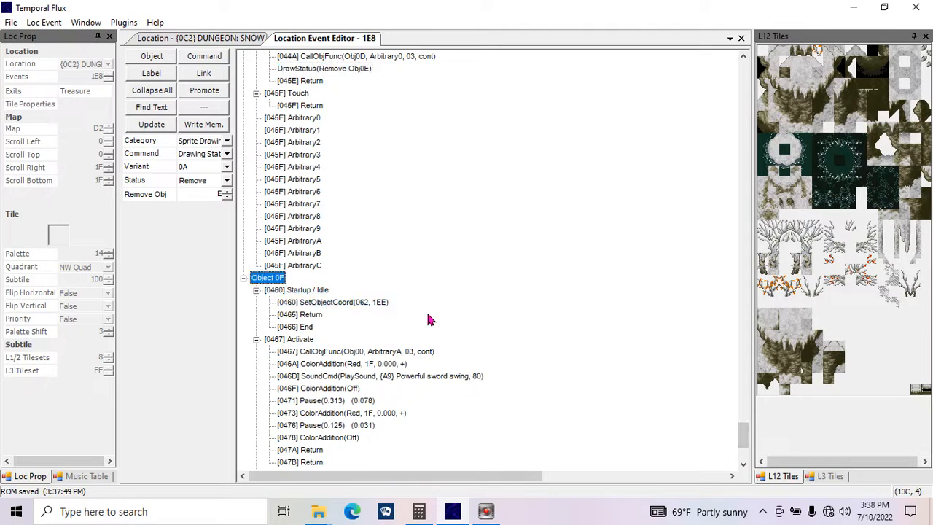
key(Delete)
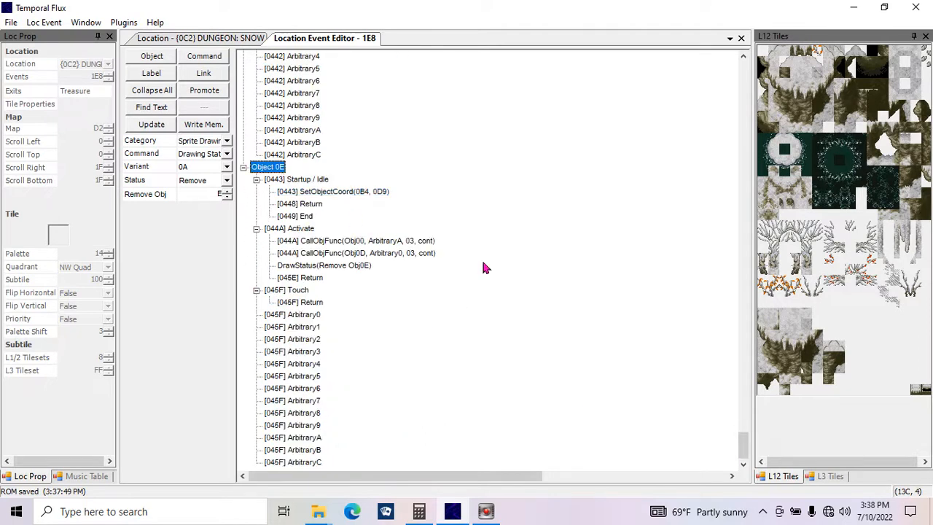
key(ctrl+v)
drag(745, 440, 750, 474)
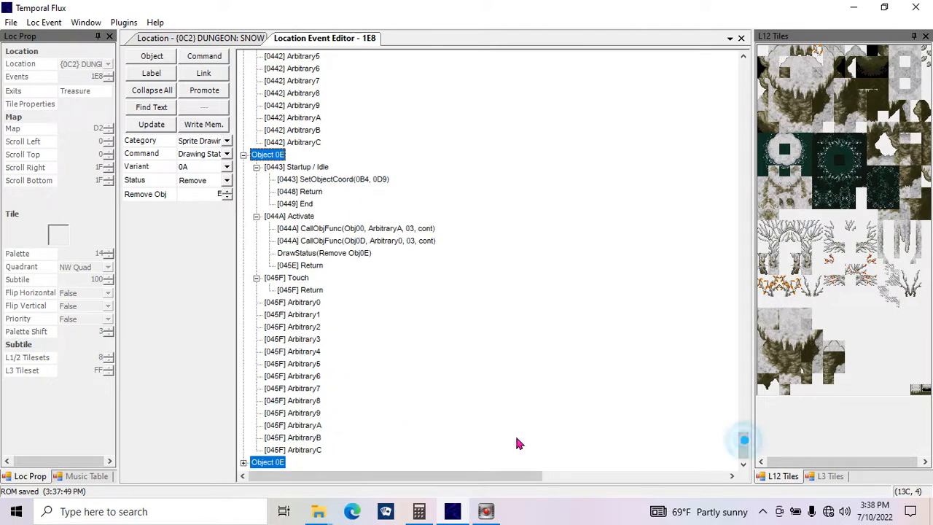
click(245, 462)
click(255, 302)
click(256, 289)
click(256, 277)
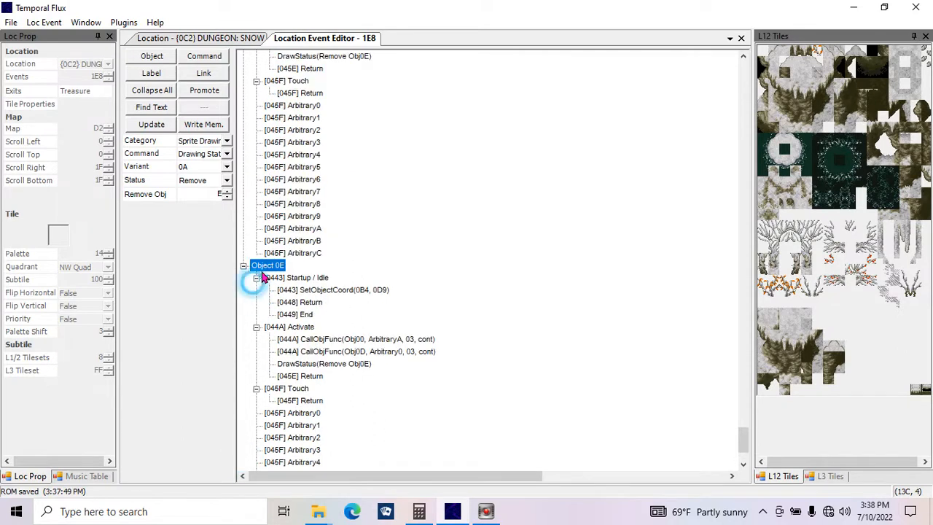
click(340, 352)
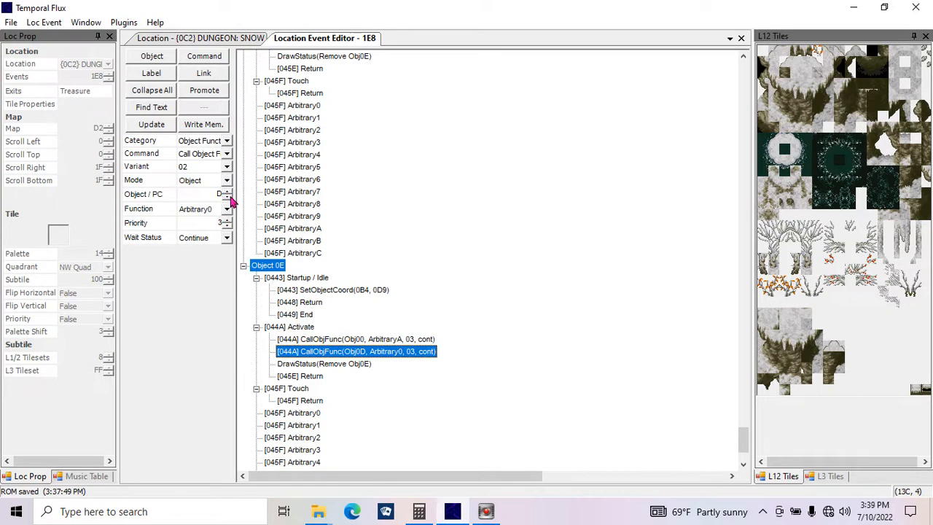
click(226, 192)
click(226, 192)
click(227, 197)
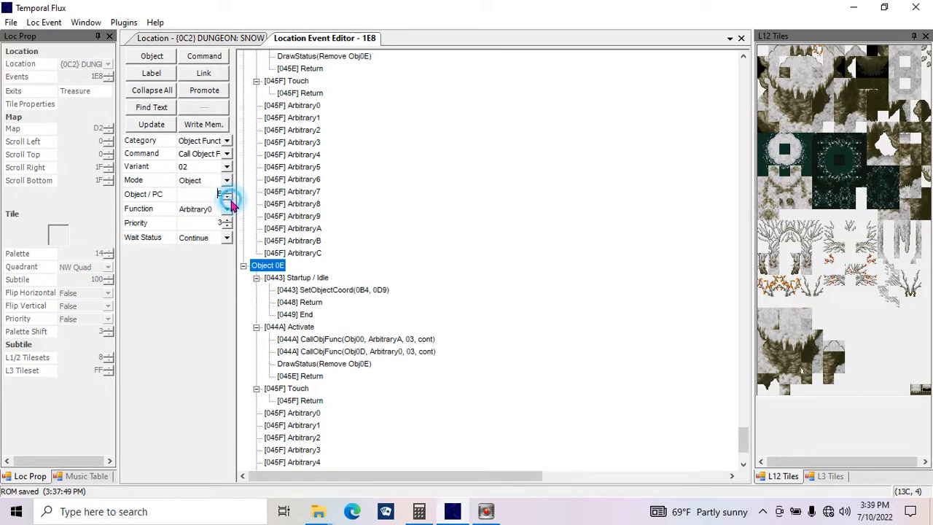
click(441, 232)
- Change the object number in the duplicate's Remove drawing status command, write the events to memory, and save the ROM
click(355, 364)
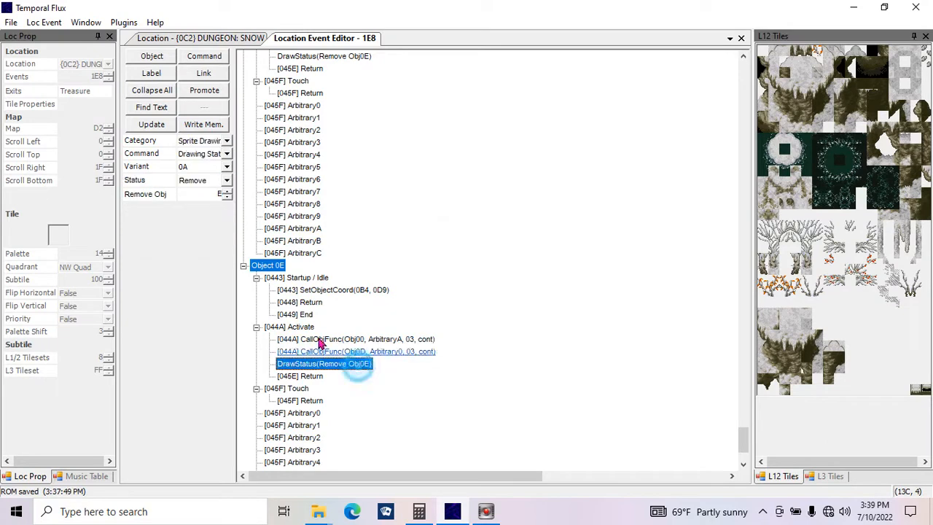
click(227, 192)
click(226, 193)
click(154, 127)
click(202, 126)
click(435, 165)
key(ctrl+s)
- Close and reopen the Location Event Editor for events 1E8, and return to the snow dungeon map
click(740, 38)
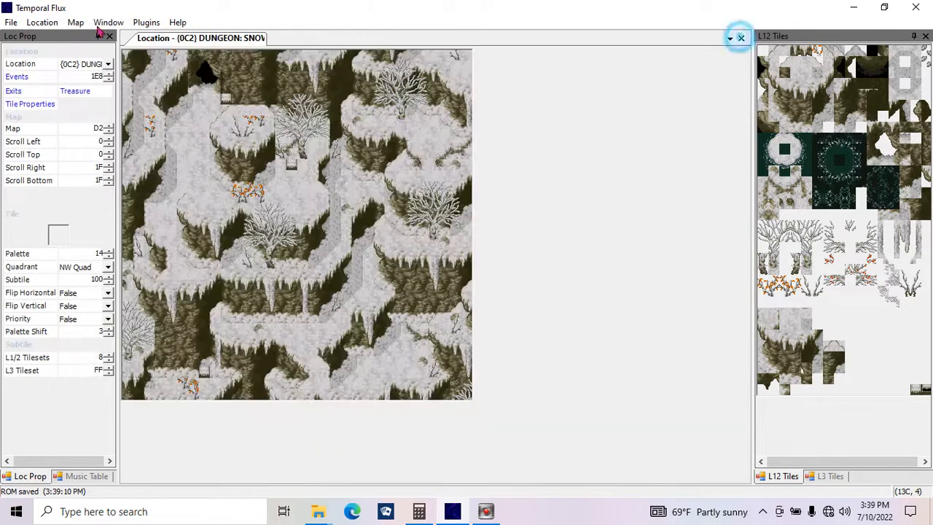
click(17, 78)
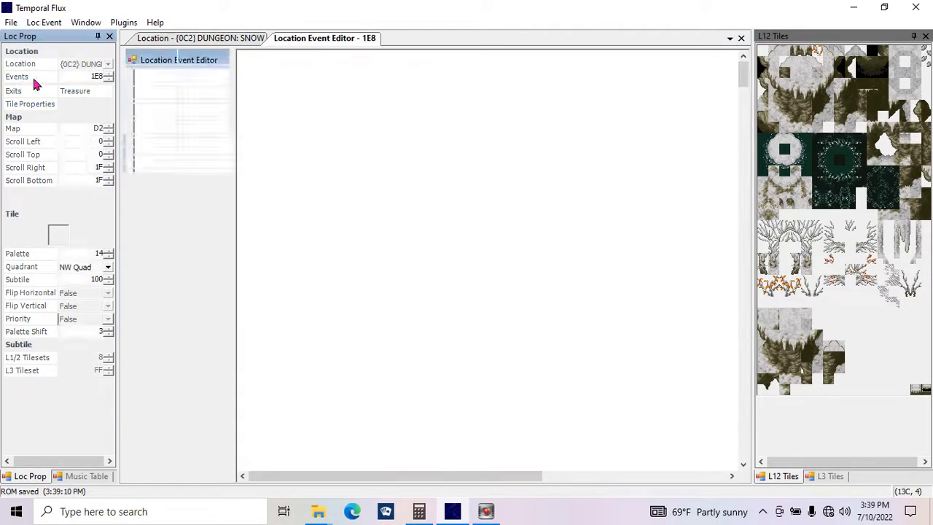
click(211, 39)
- Start an export of Location Events & Dialogue from slot 1E8 and open the destination file selection
click(11, 22)
click(29, 130)
drag(156, 56, 155, 97)
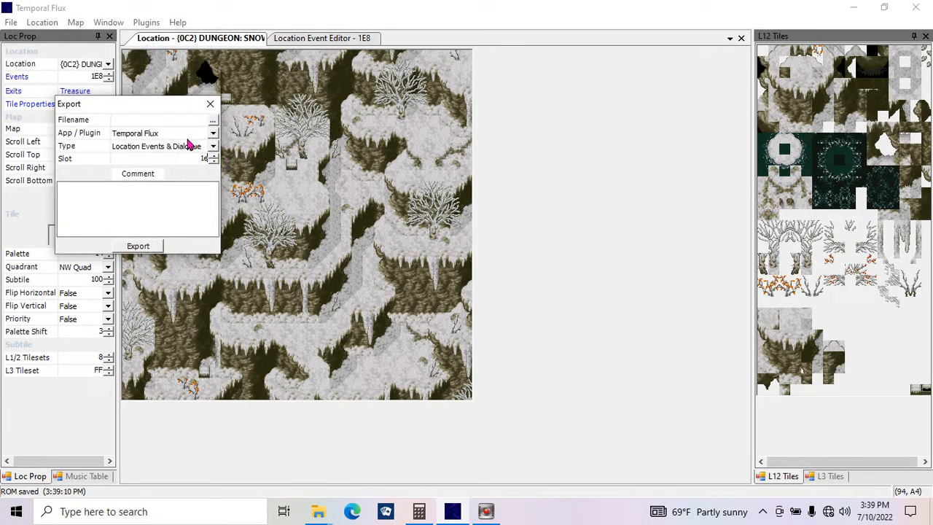
click(212, 121)
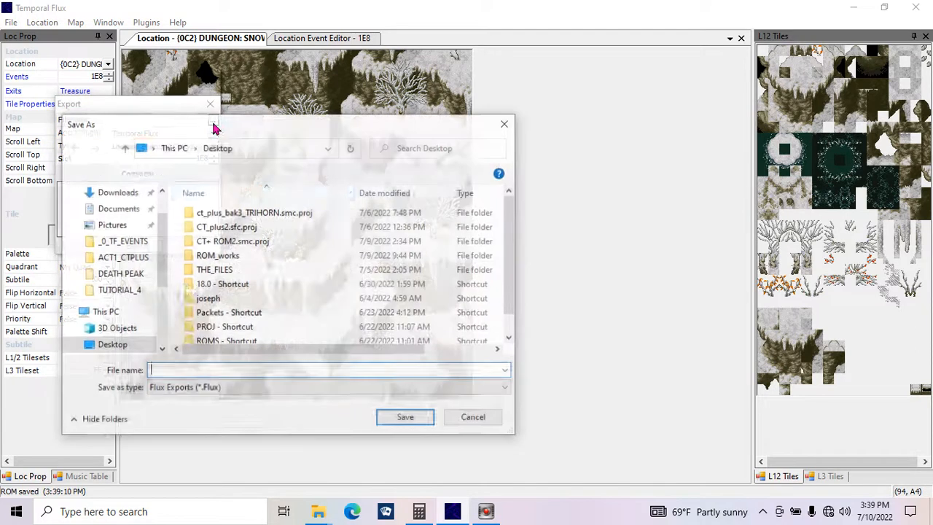
- Search the PROJ subfolders TUTORIAL_2B_and3, _SIDEQUEST and _0_TF_EVENTS for the place to save the exported events
double_click(215, 271)
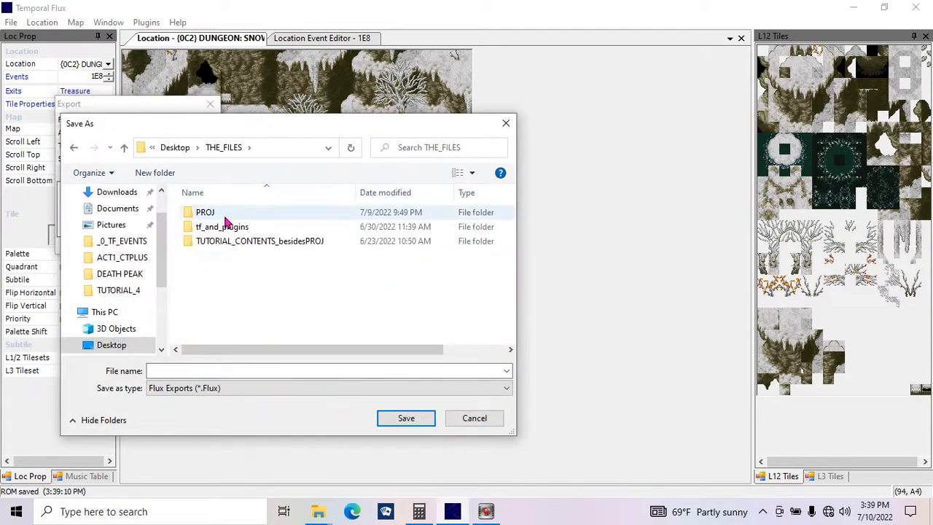
double_click(210, 213)
drag(510, 250, 510, 293)
double_click(229, 293)
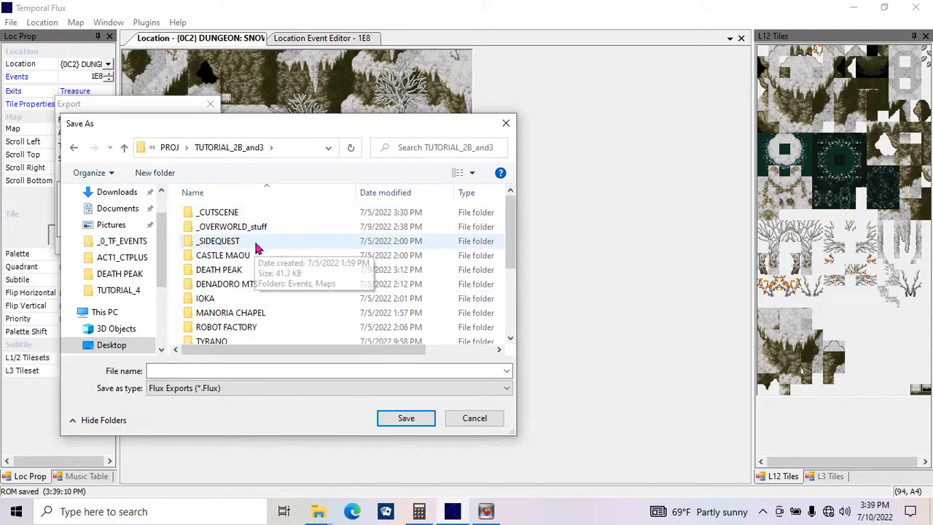
double_click(291, 248)
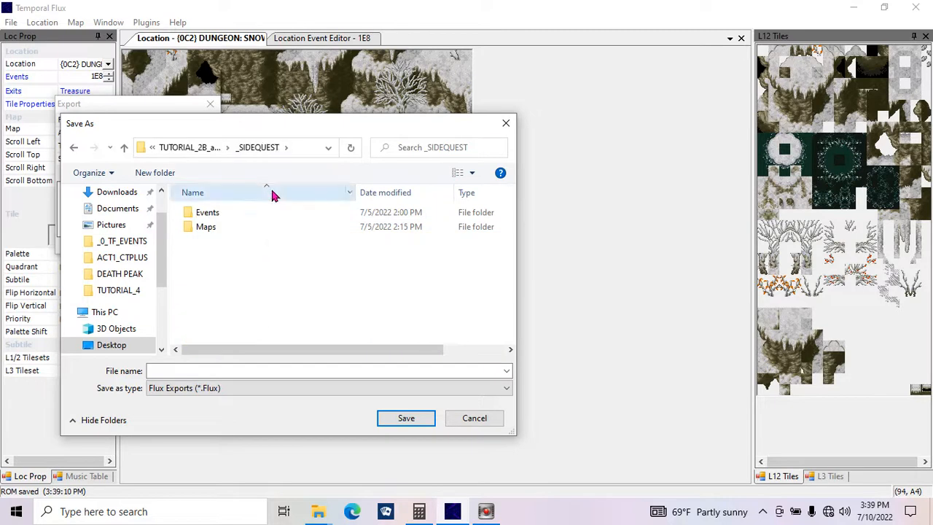
click(196, 147)
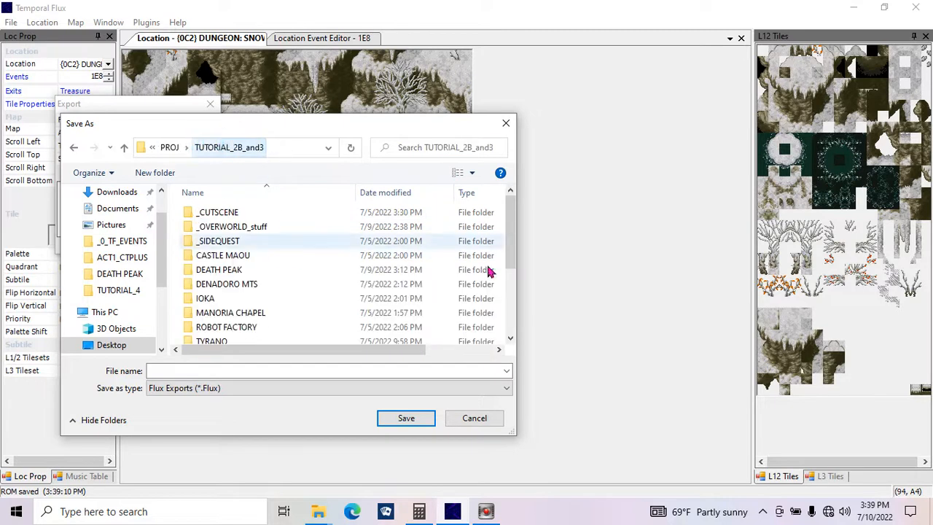
click(169, 147)
double_click(227, 231)
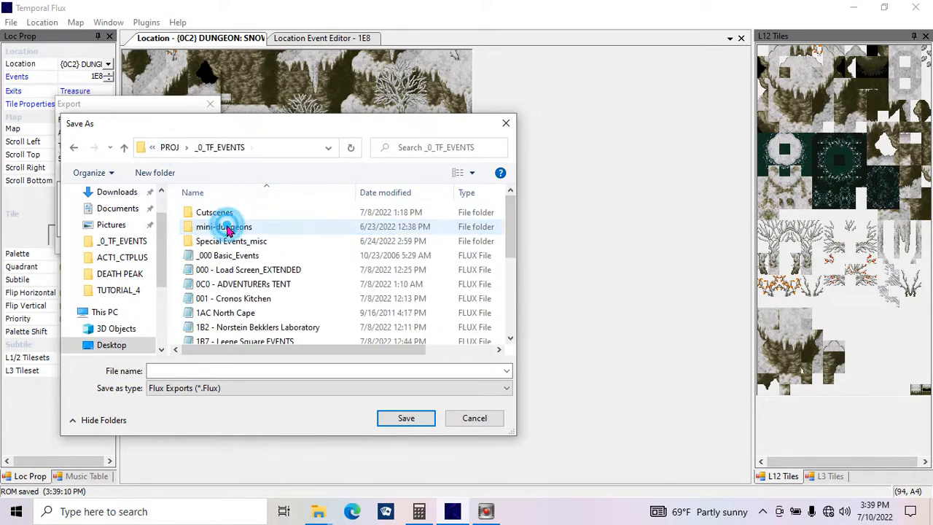
double_click(240, 223)
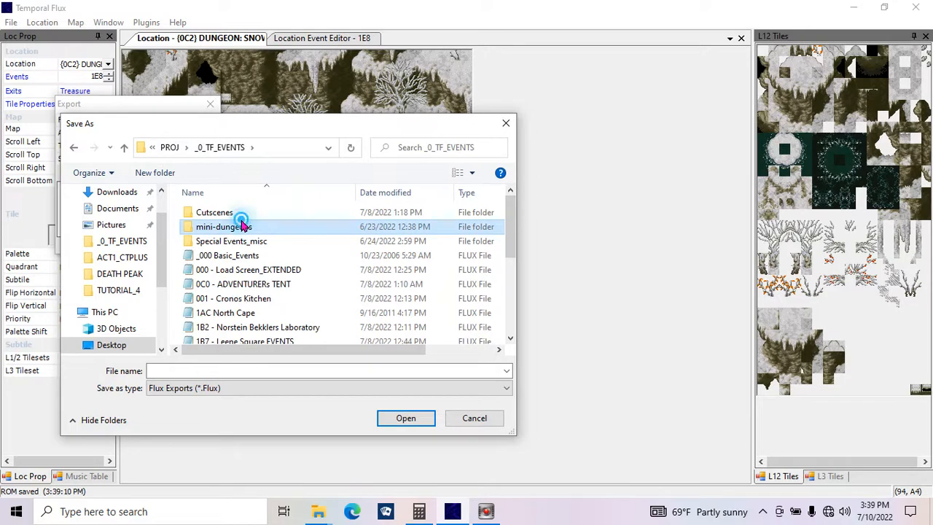
click(180, 147)
- Choose the previously used TUTORIAL_4 path 0C2 DUNGEON_SNOW_EVENTS.Flux as the export file and save it
click(509, 373)
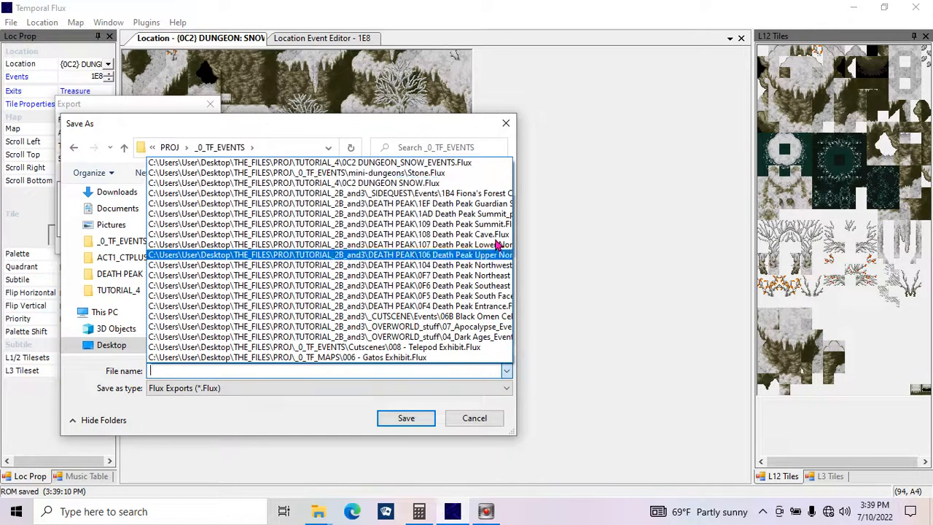
click(329, 167)
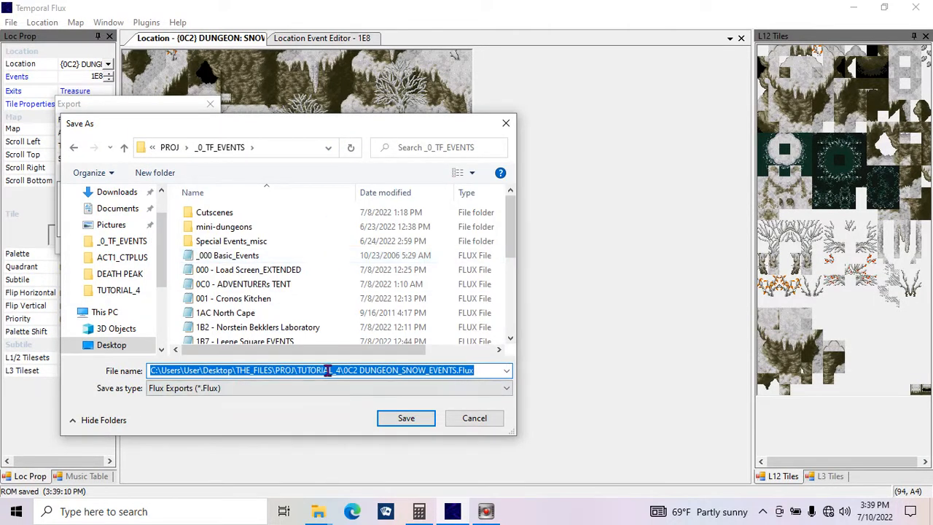
click(389, 423)
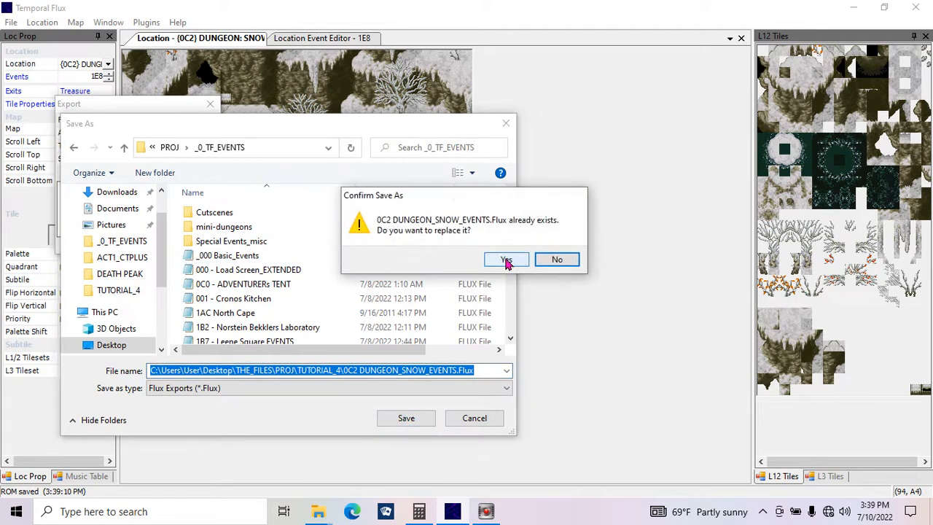
- Export the slot 1E8 location events and dialogue over the existing 0C2 DUNGEON_SNOW_EVENTS.Flux file, and save the ROM
click(507, 263)
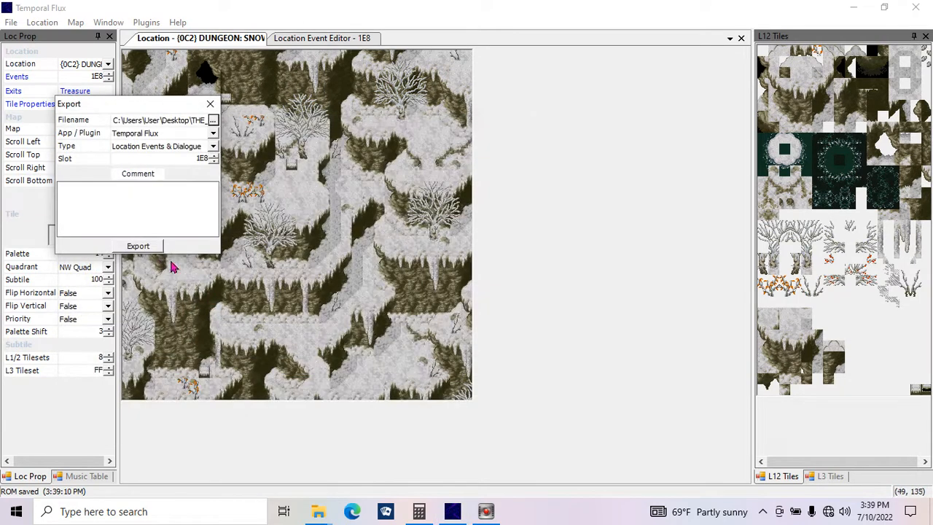
click(150, 245)
click(210, 103)
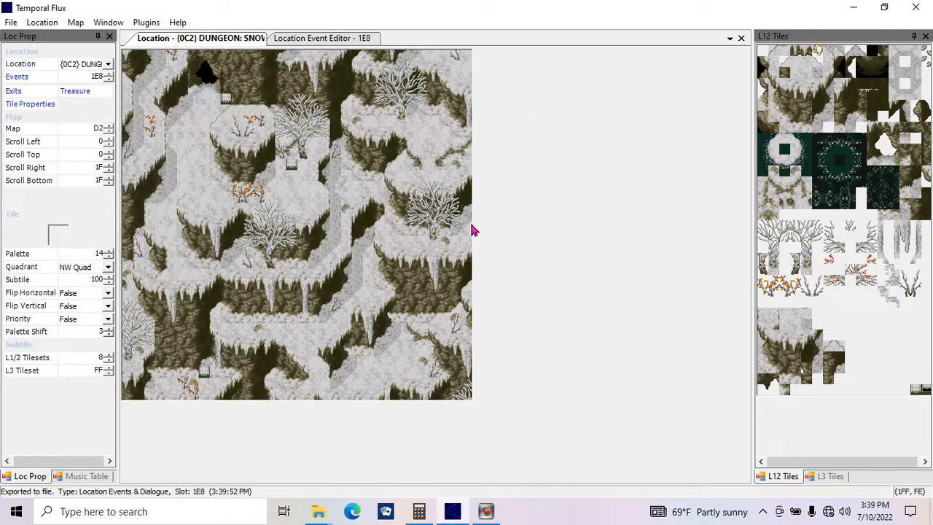
key(ctrl+s)
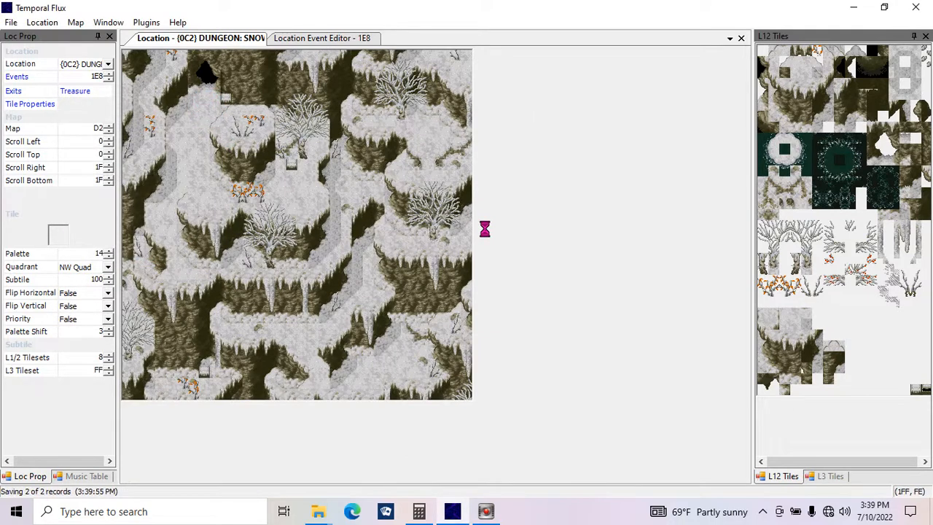
- Close the event editor for 1E8 and reopen the snow dungeon location's events
click(322, 38)
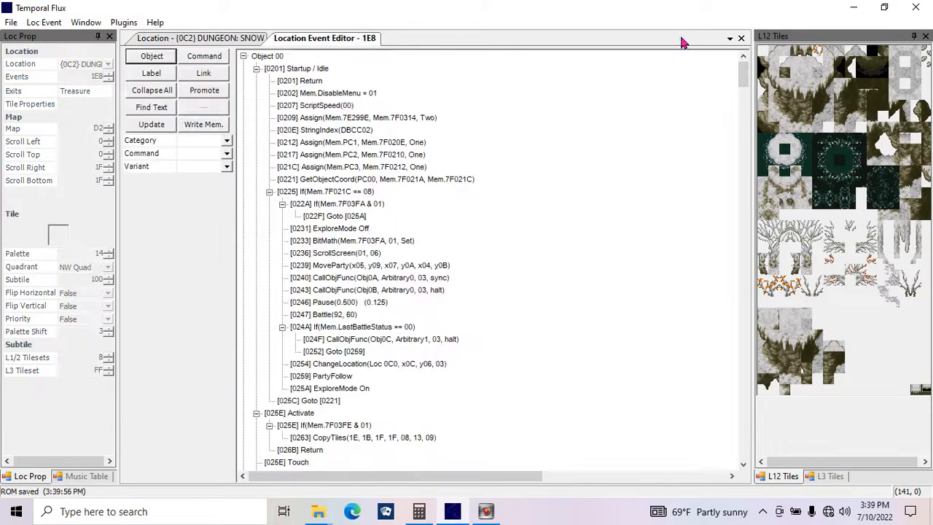
click(741, 38)
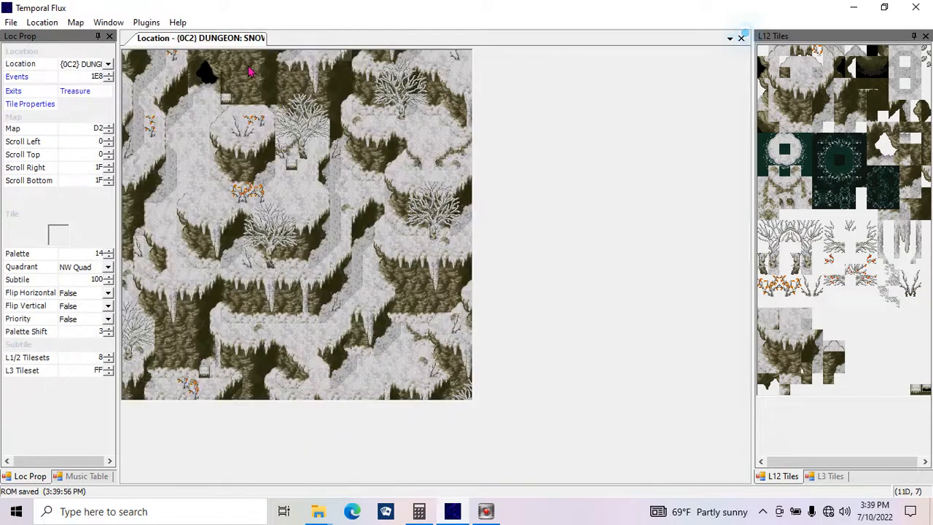
click(16, 76)
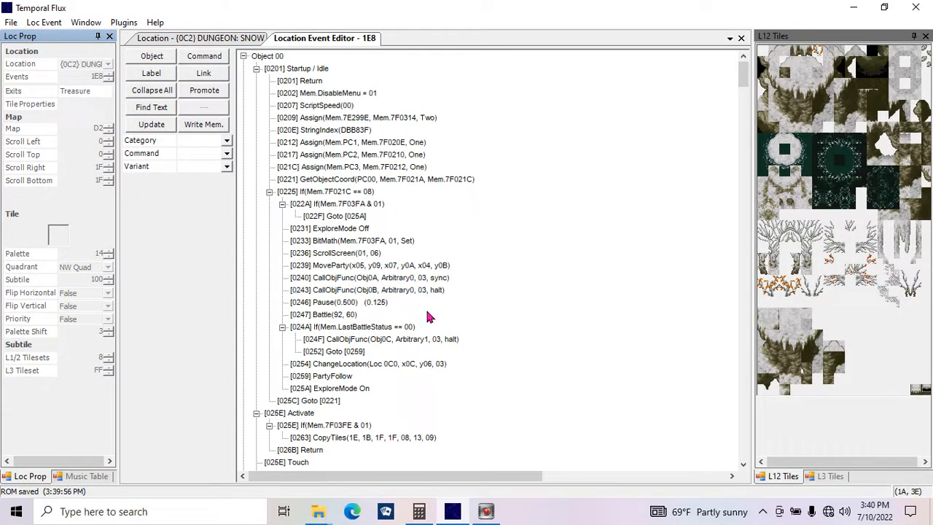
- Check the first MoveParty command in Object 00's Arbitrary0 against the snow dungeon map
drag(743, 86, 755, 103)
click(298, 203)
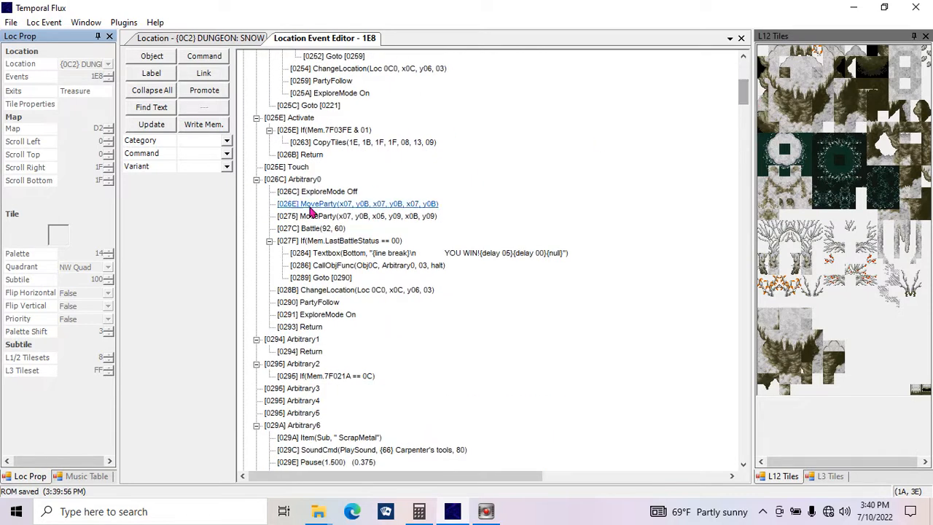
click(182, 39)
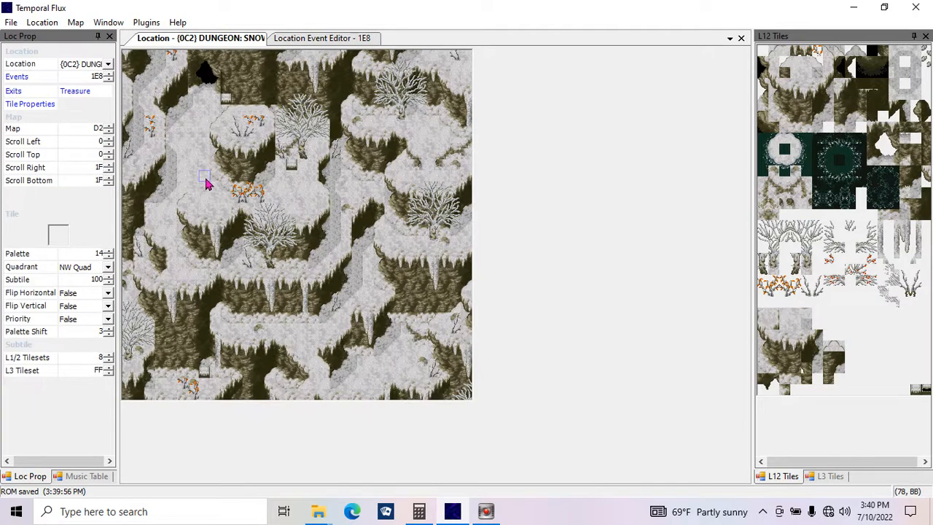
click(306, 38)
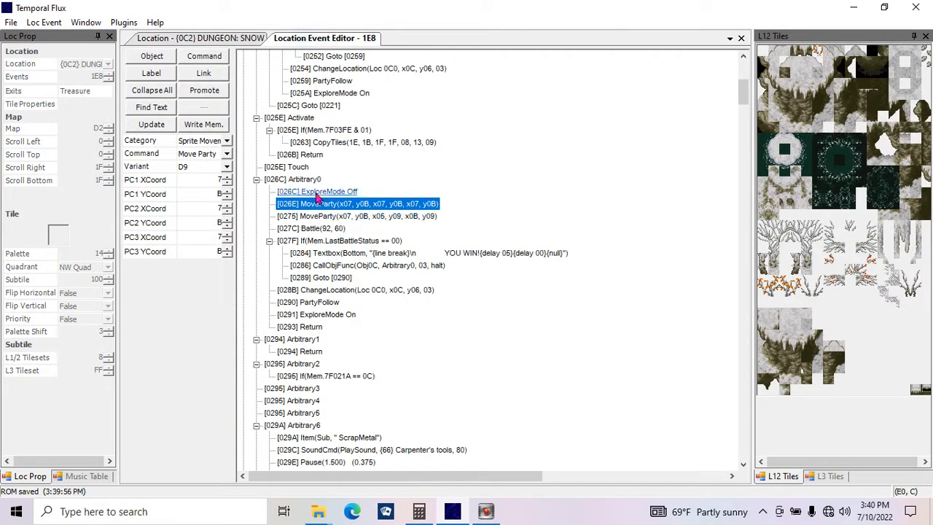
- Change the If condition at the start of Object 00's ArbitraryA to compare address 7F0282 with value 1, and update it
drag(739, 89, 742, 131)
click(328, 156)
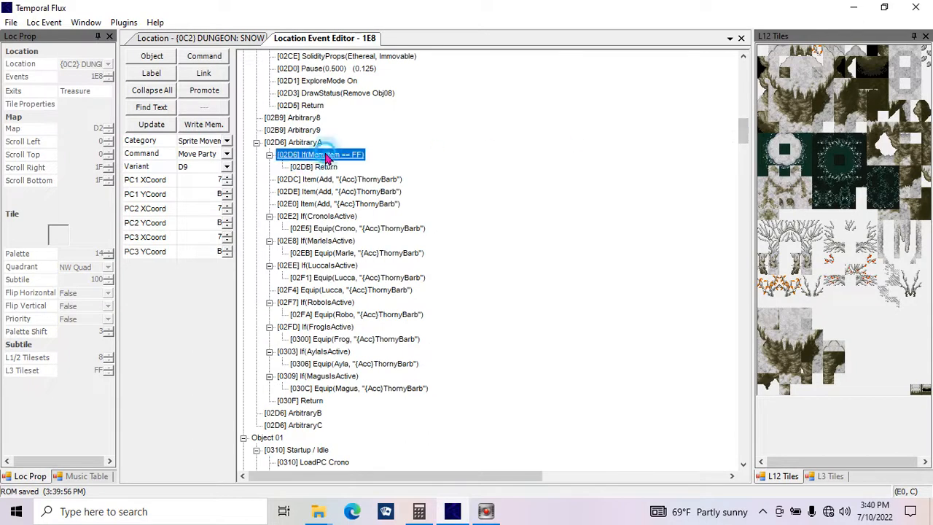
click(227, 142)
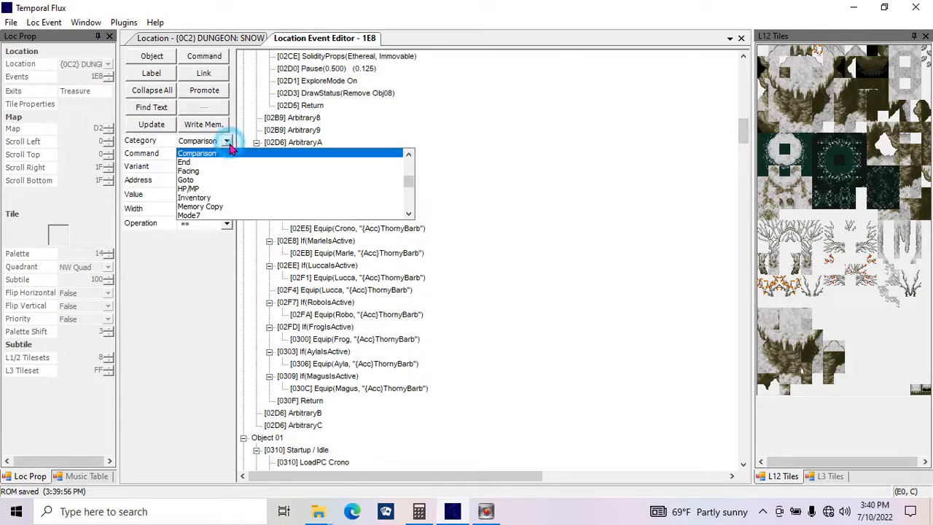
click(228, 142)
click(228, 143)
click(554, 175)
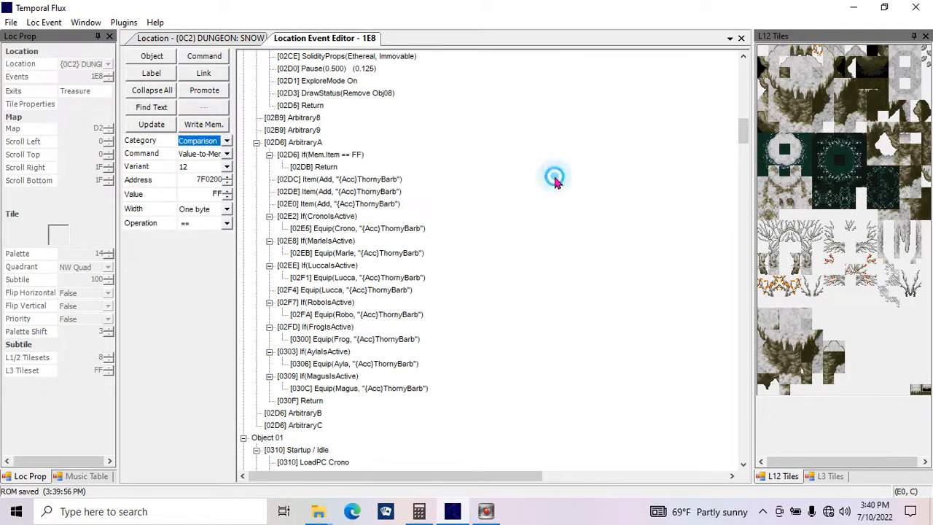
click(216, 153)
click(218, 153)
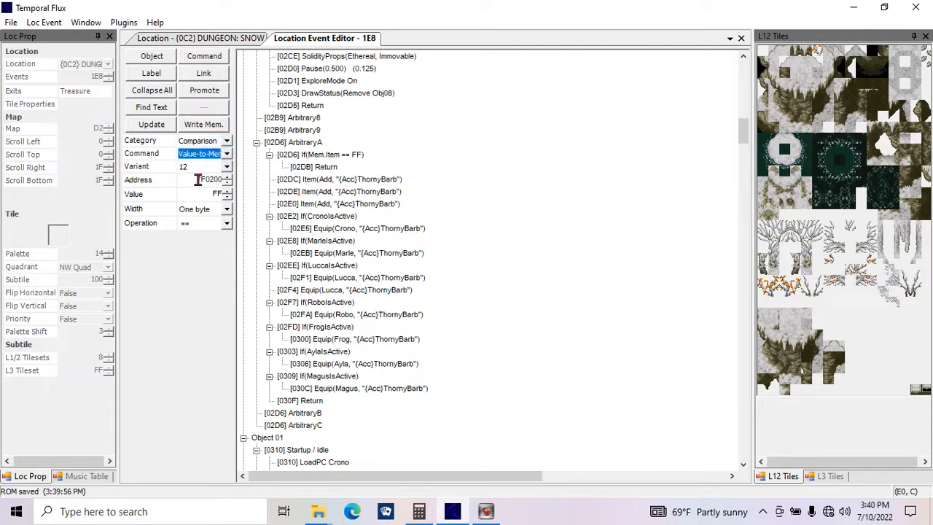
drag(210, 179, 298, 202)
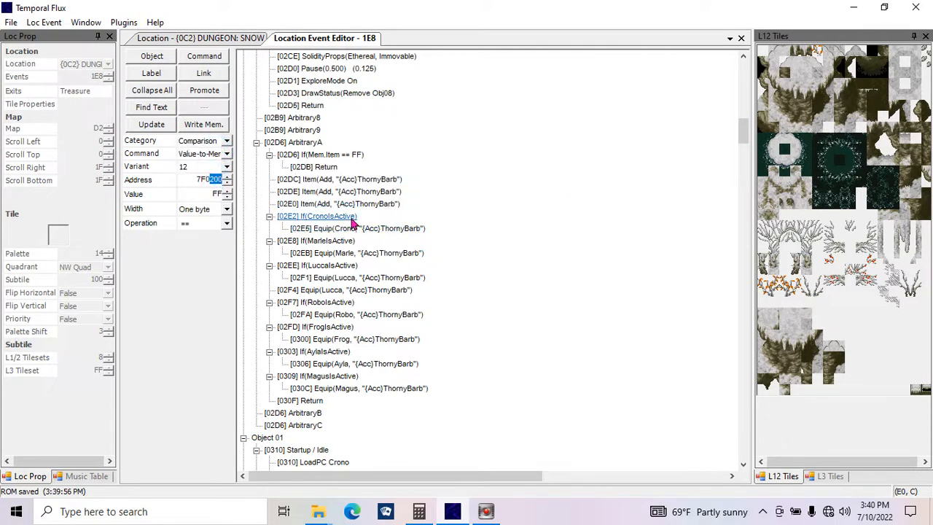
text(282)
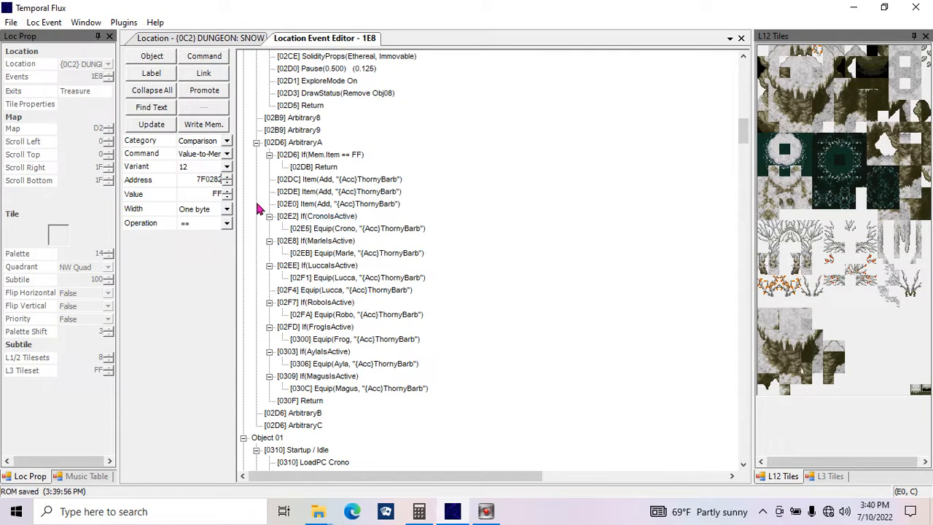
double_click(218, 194)
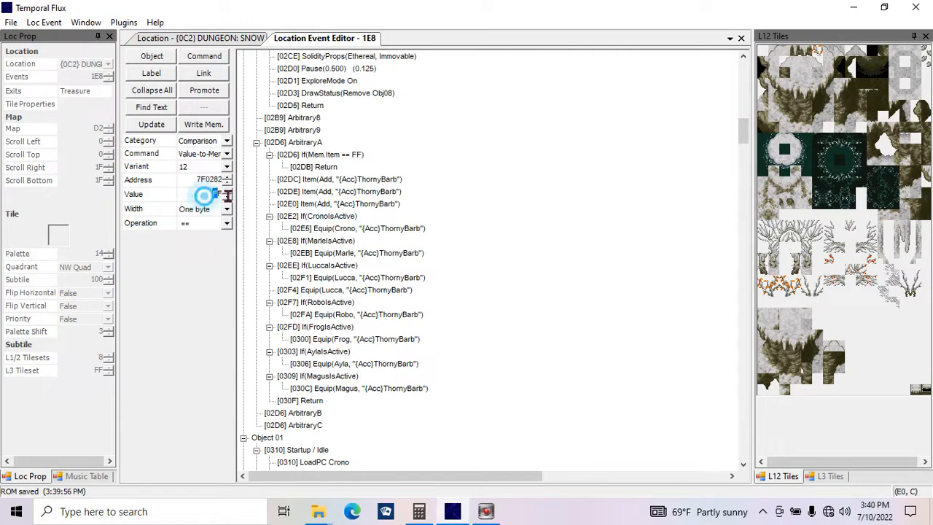
text(1)
click(152, 124)
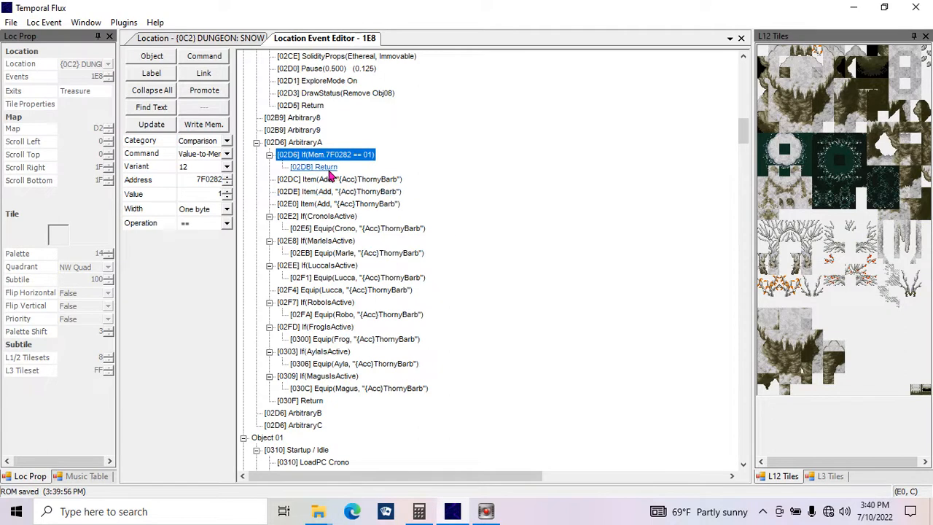
- Review the Return and first ThornyBarb Item command in ArbitraryA, and save the event changes to the ROM
click(327, 168)
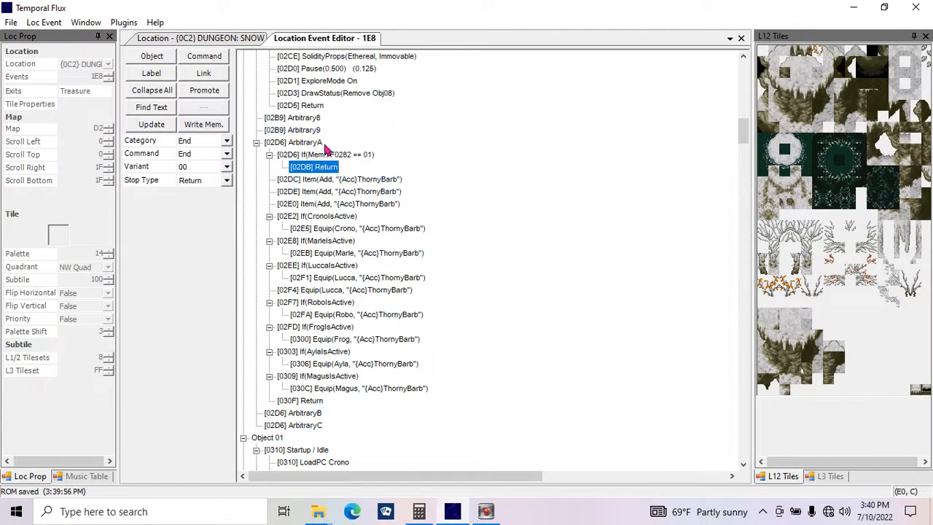
click(351, 180)
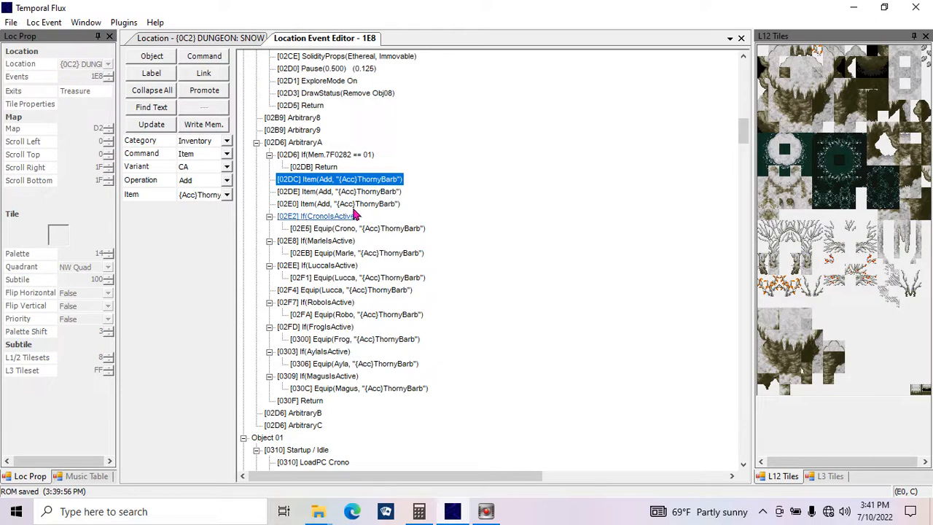
click(211, 125)
click(510, 151)
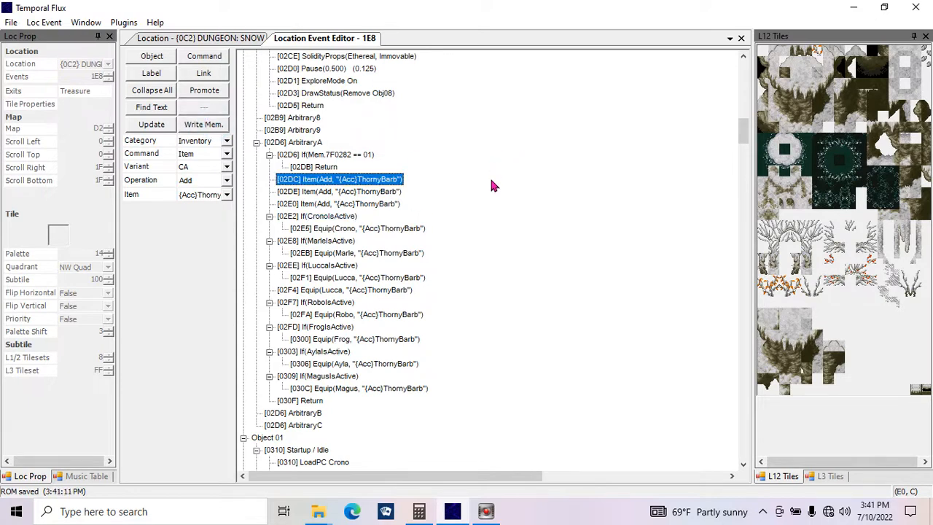
- Copy the address 7F0282 from ArbitraryA's If condition and insert a new command by the first ThornyBarb Item command
click(320, 154)
double_click(201, 180)
key(ctrl+c)
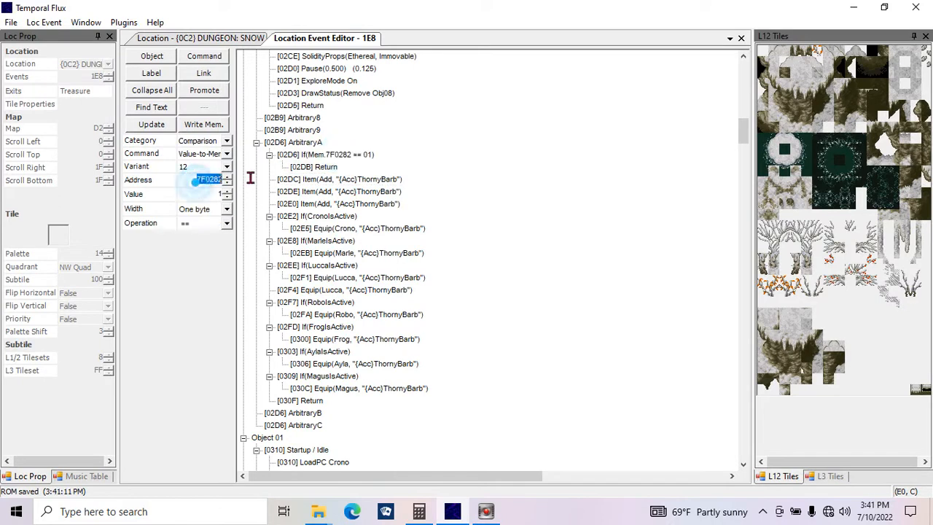
click(513, 200)
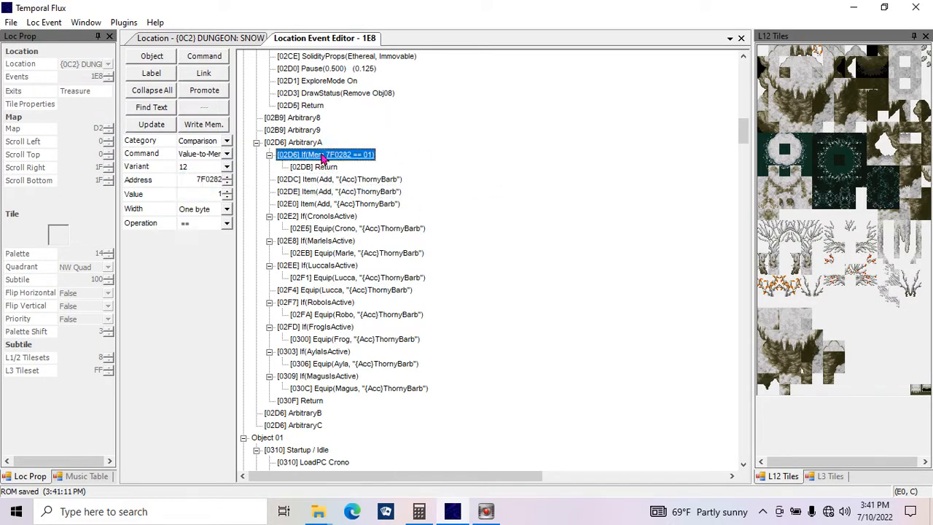
click(320, 179)
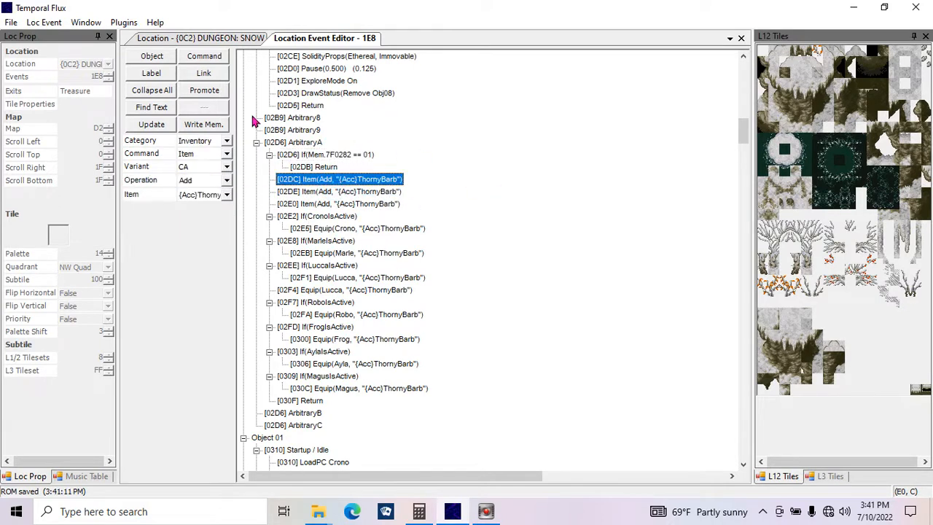
click(204, 56)
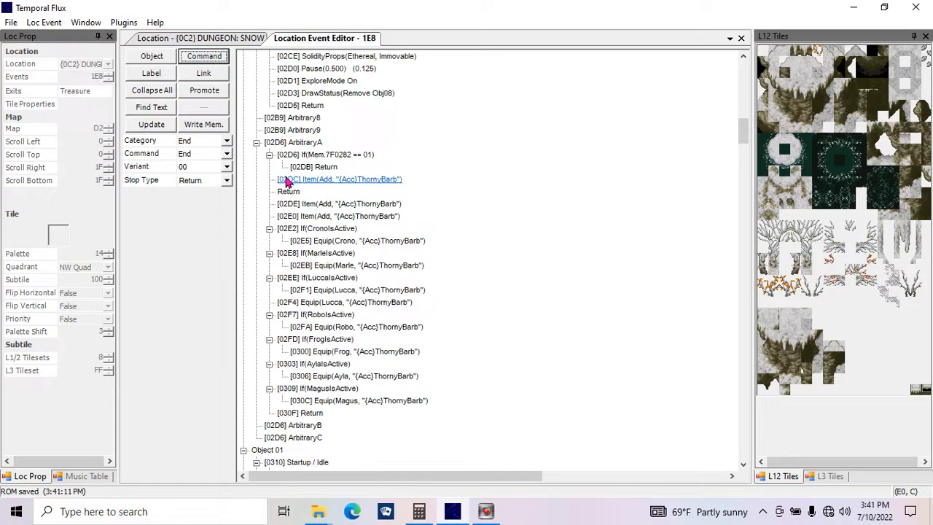
- Try setting the new ArbitraryA command to the Assignment category with the Value-to-Mem command
click(226, 153)
drag(411, 181, 417, 161)
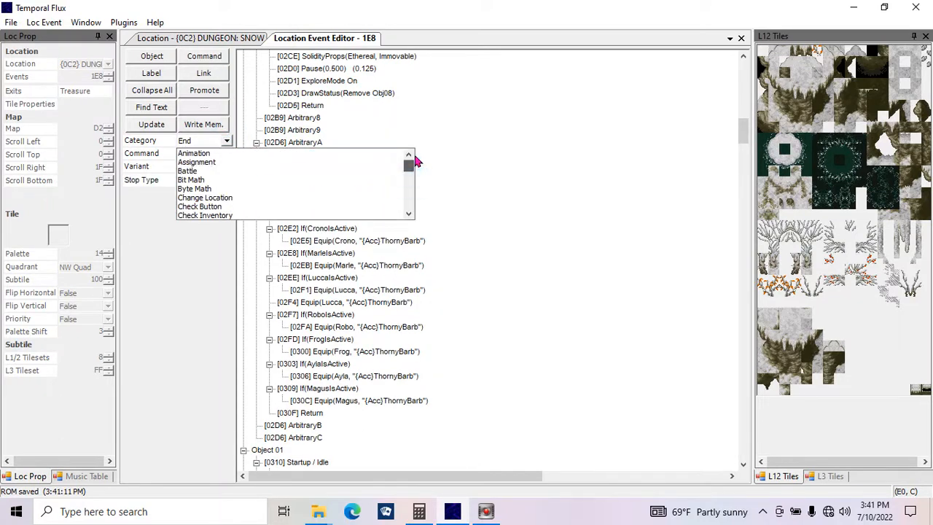
click(197, 161)
click(222, 153)
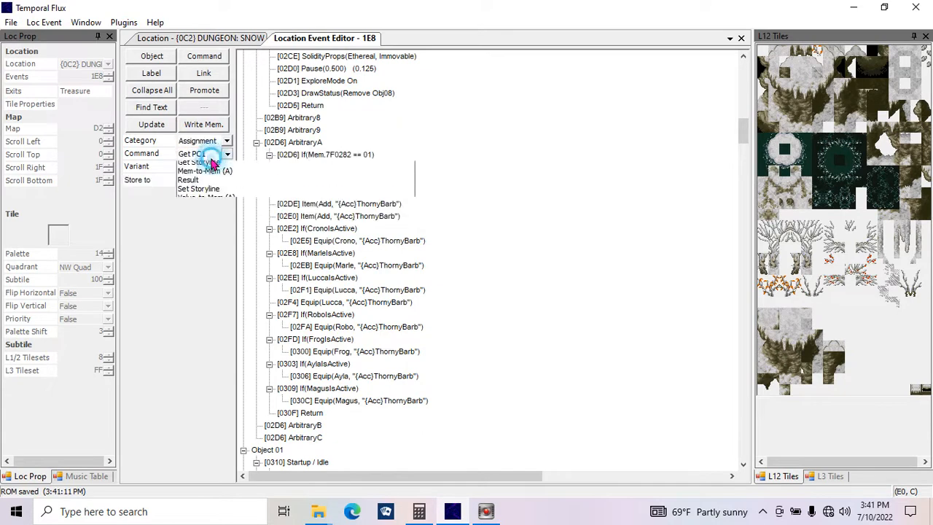
click(220, 210)
click(195, 178)
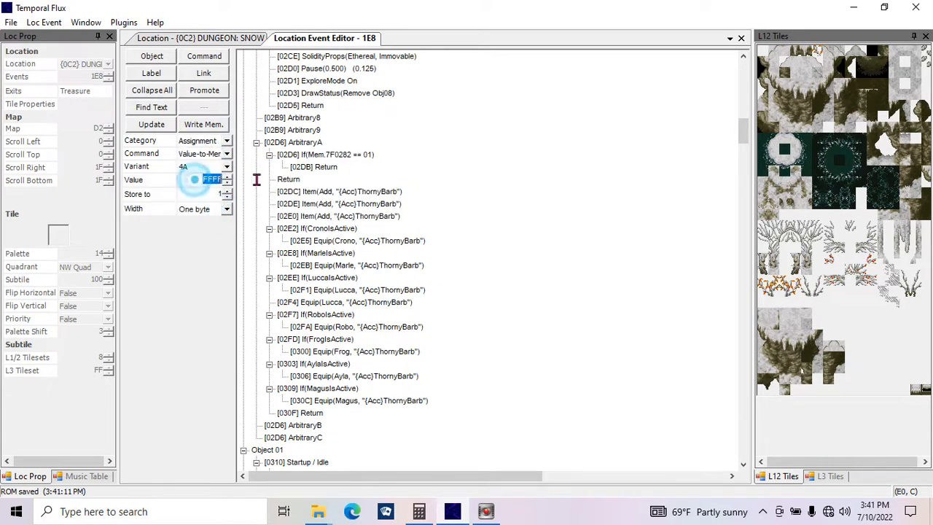
- Make the new ArbitraryA command a one-byte Byte Math Value-to-Mem operation that adds 1 to address 7F0282, and update it
click(224, 141)
click(222, 180)
click(203, 154)
click(199, 178)
drag(197, 180, 256, 183)
drag(189, 193, 254, 207)
key(ctrl+v)
drag(195, 178, 264, 187)
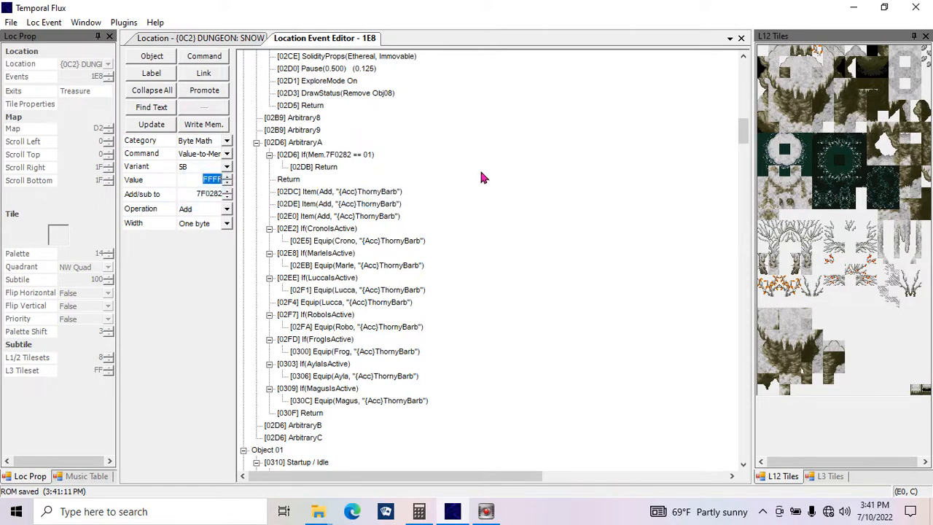
text(1)
click(159, 124)
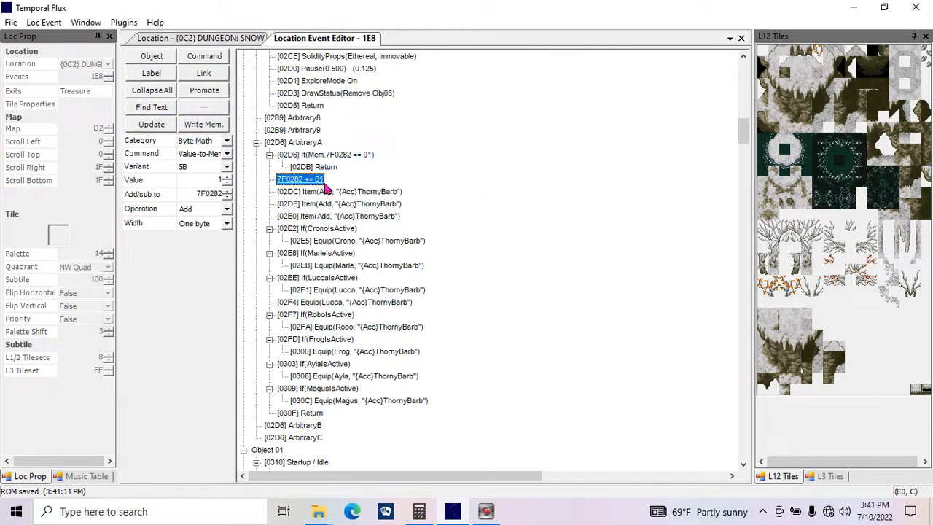
- Insert a 7F0282 += 01 command below the Return in Object 00's Startup / Idle function
drag(744, 130, 744, 69)
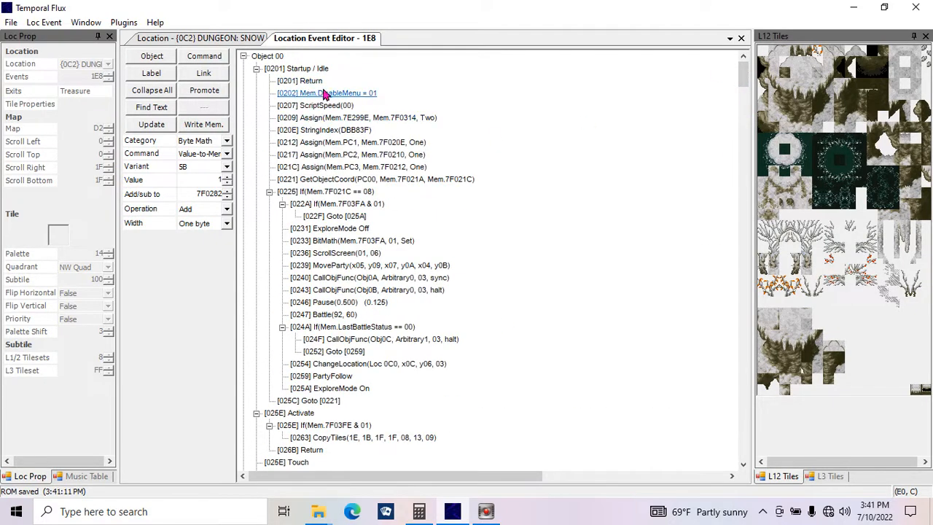
click(301, 83)
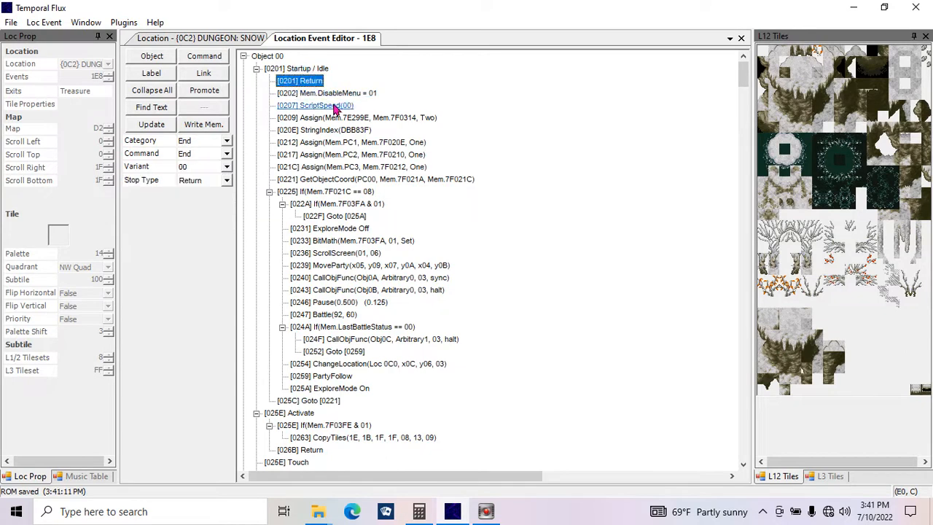
key(Insert)
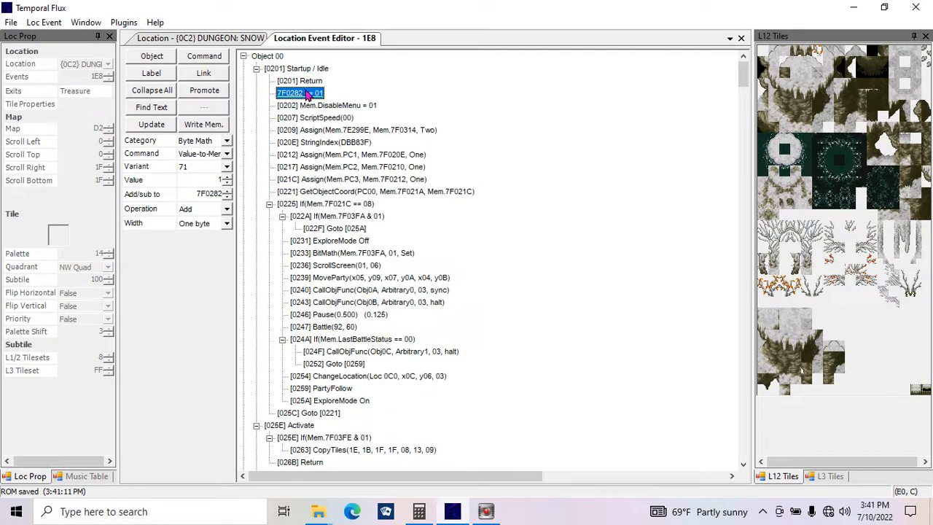
- Change the 7F0282 command in Object 00's Startup / Idle function to the Assignment category with the Value-to-Mem command
drag(191, 196, 252, 197)
click(216, 150)
click(216, 150)
click(221, 141)
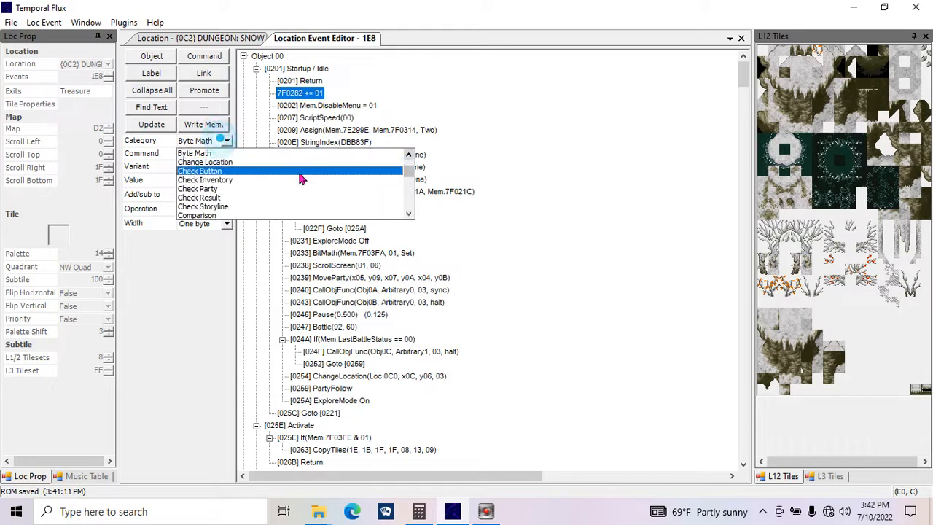
drag(410, 170, 412, 160)
click(373, 162)
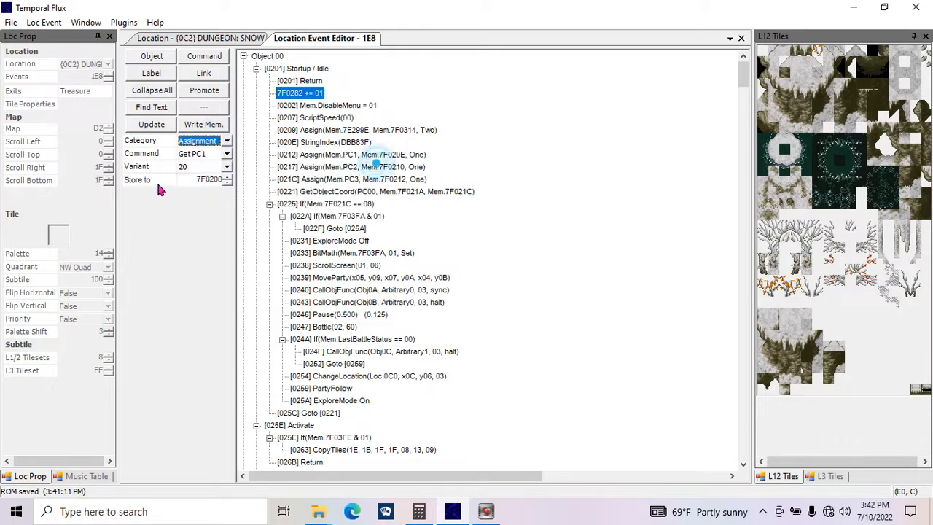
click(212, 156)
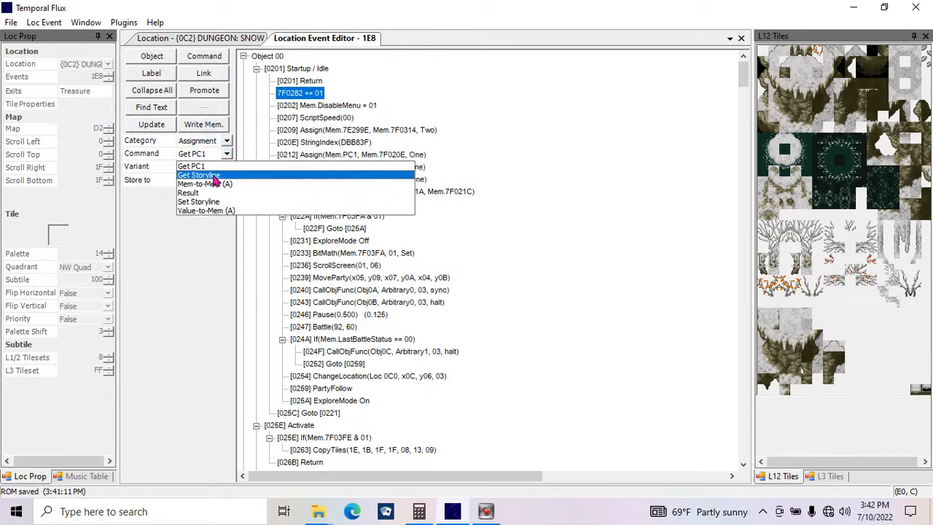
click(213, 209)
- Make the assignment store a one-byte value of 0 in 7F0282, update it, write the events to memory and save the ROM
drag(208, 179, 226, 179)
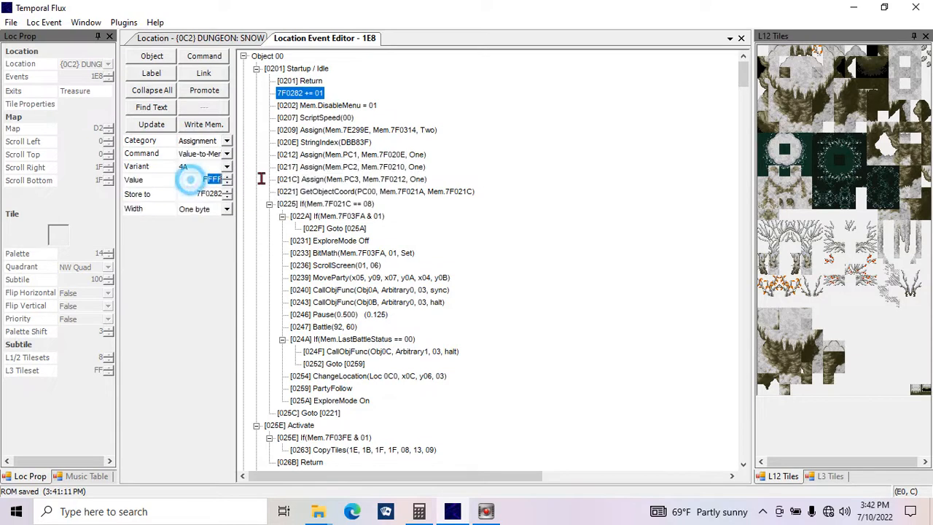
double_click(196, 180)
text(1)
double_click(211, 180)
text(0)
click(151, 124)
click(203, 124)
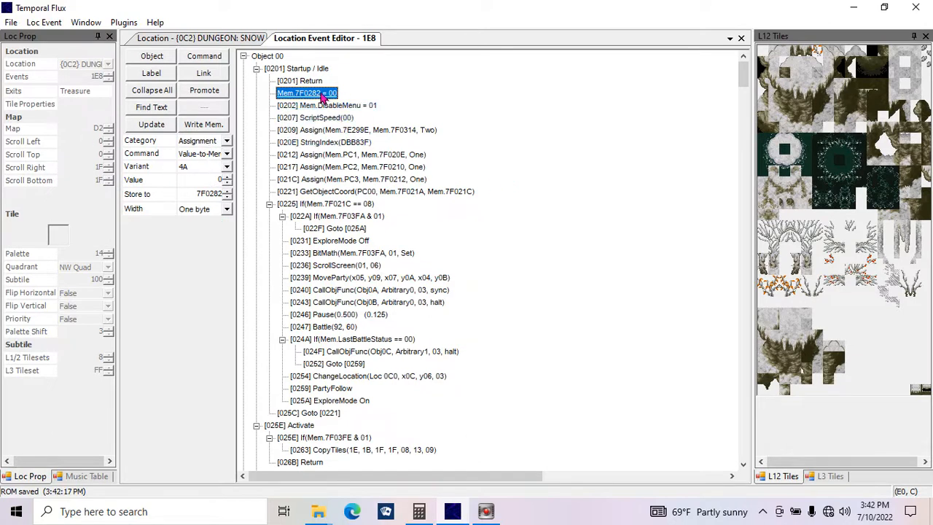
click(216, 155)
click(216, 155)
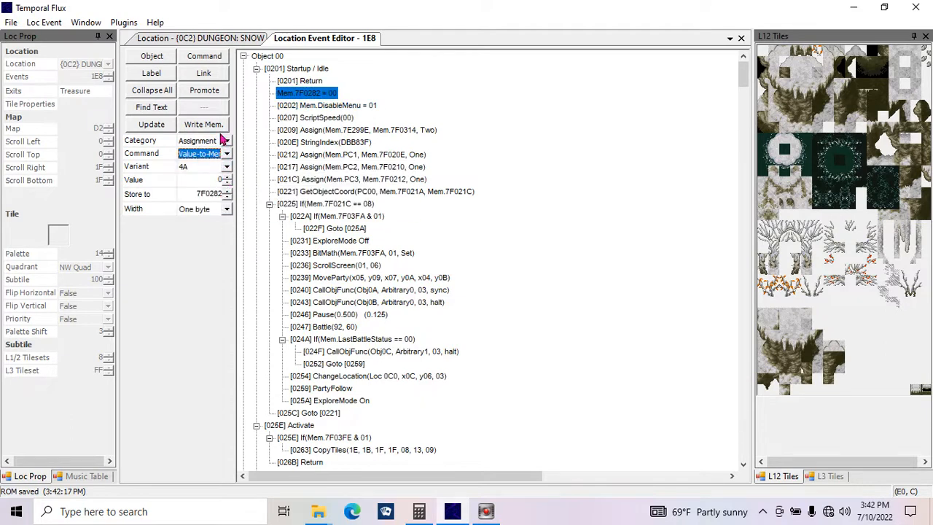
click(537, 135)
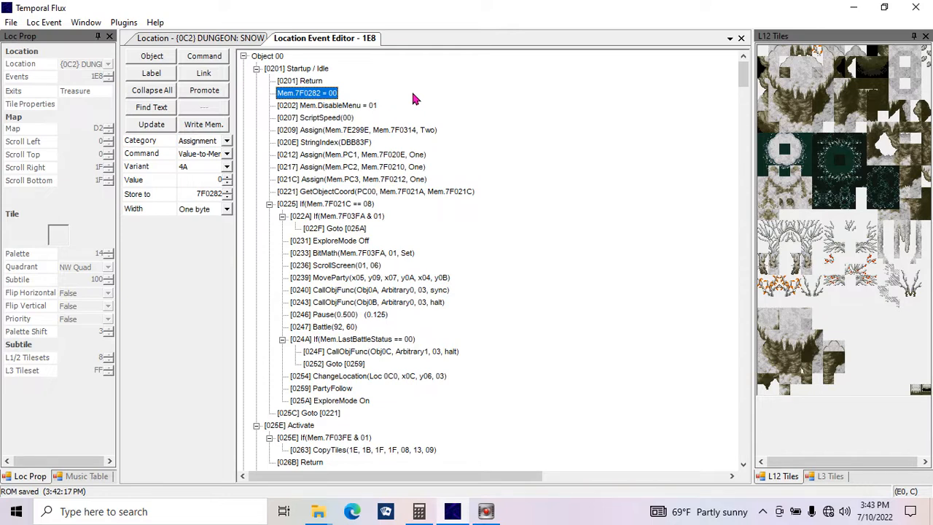
- Load the location {0C0} ADVENTURERs TENT and open its location events
click(240, 38)
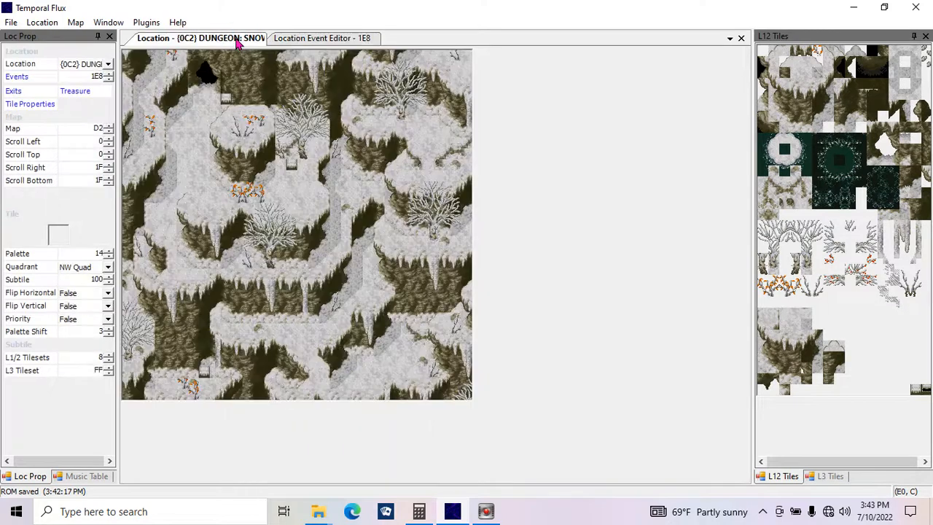
click(95, 65)
click(296, 79)
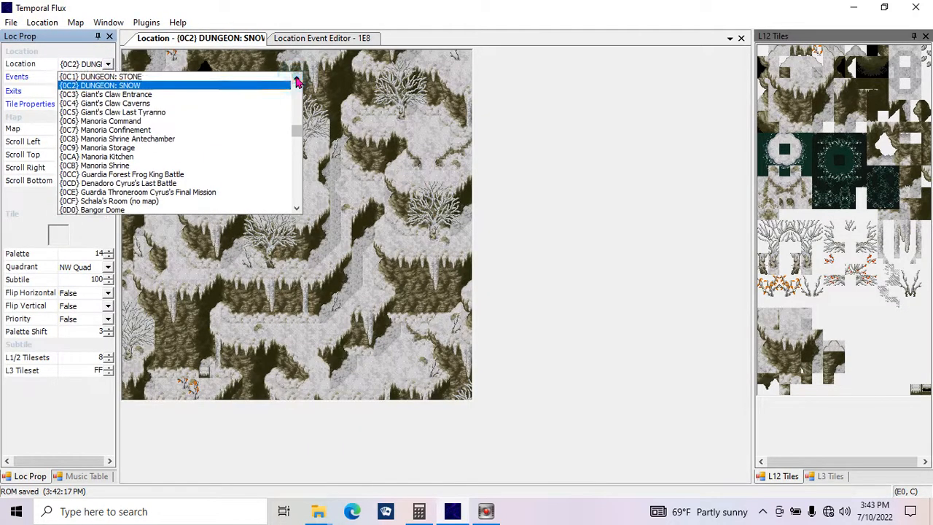
click(296, 80)
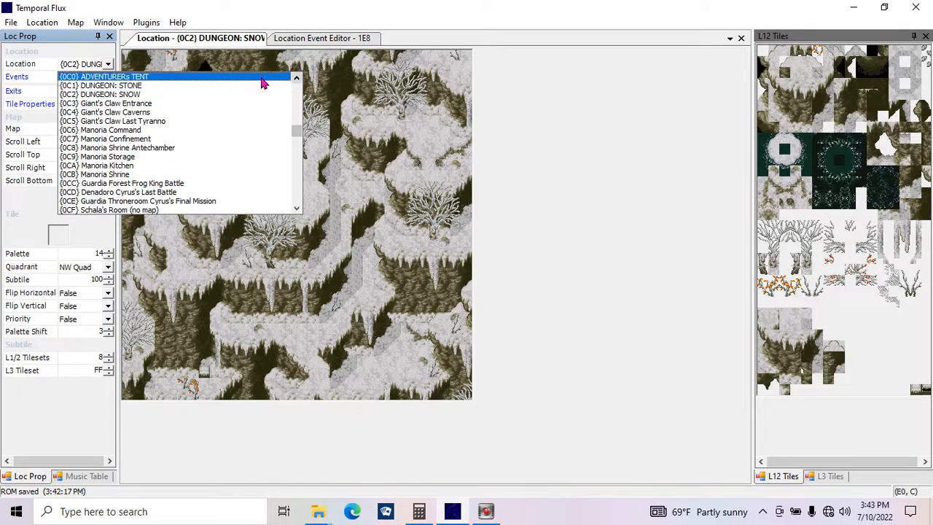
click(292, 8)
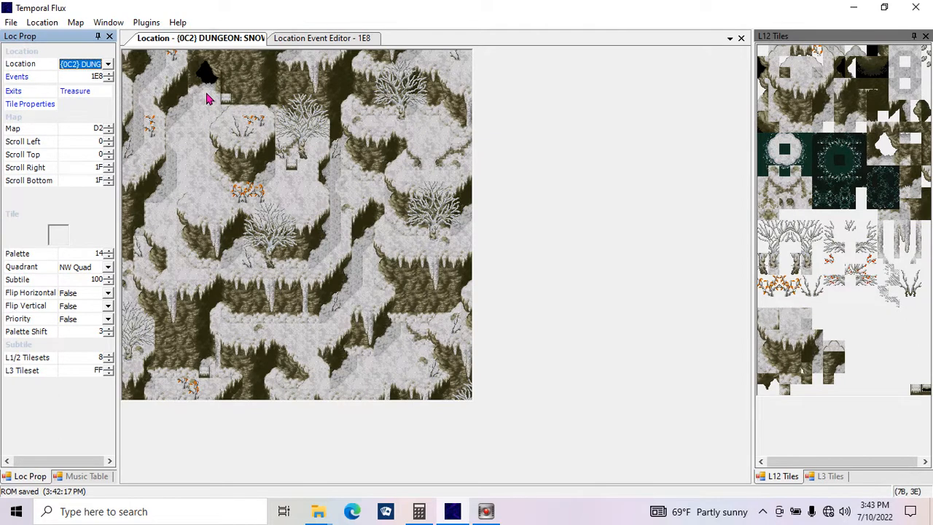
click(108, 64)
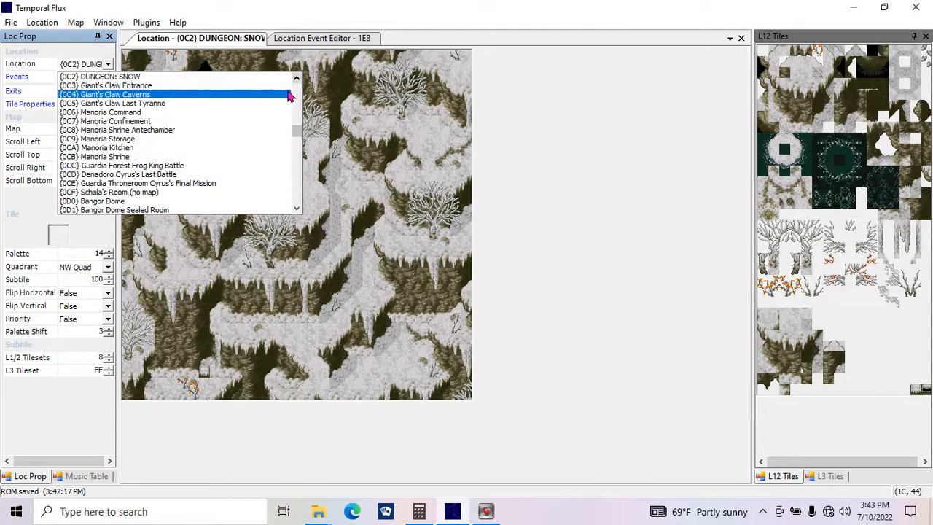
scroll(285, 87, up, 1)
click(109, 77)
click(16, 76)
- Delete the placeholder commands in Object 00's Arbitrary7, the function called by the mercenary's SNOW choice in Object 0B
scroll(745, 87, down, 2)
drag(745, 87, 783, 407)
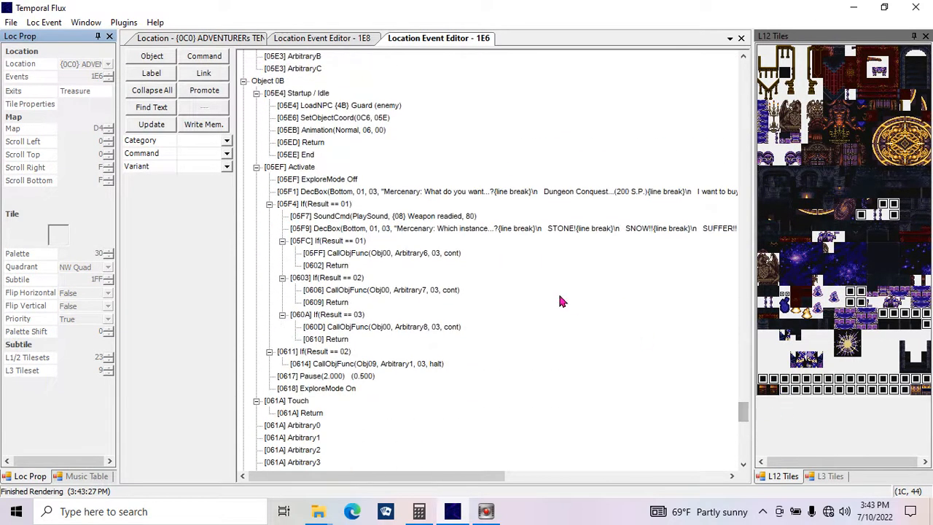
click(496, 228)
click(426, 290)
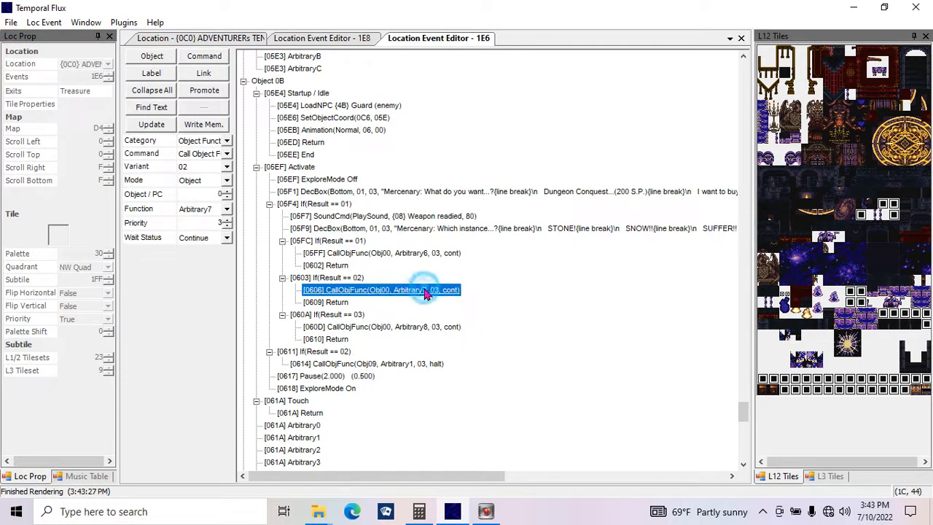
drag(743, 409, 778, 128)
click(386, 289)
drag(370, 306, 313, 327)
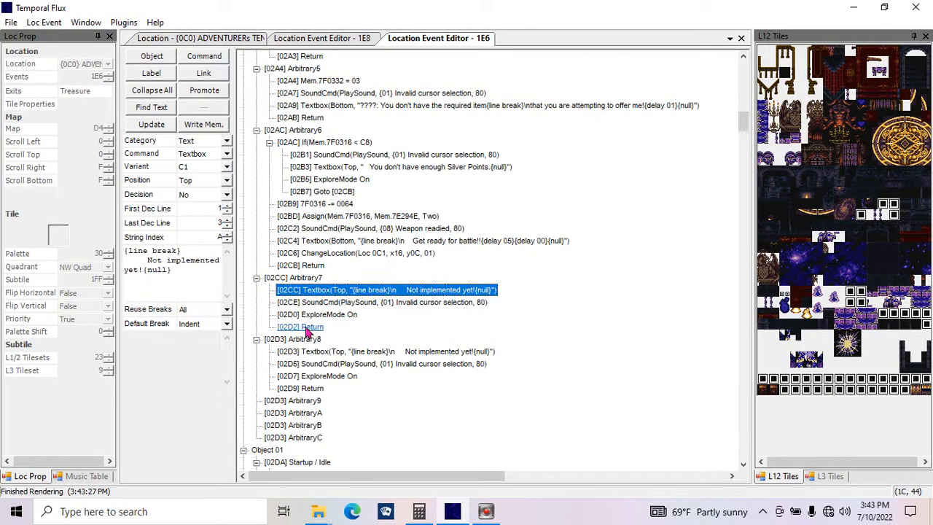
key(Delete)
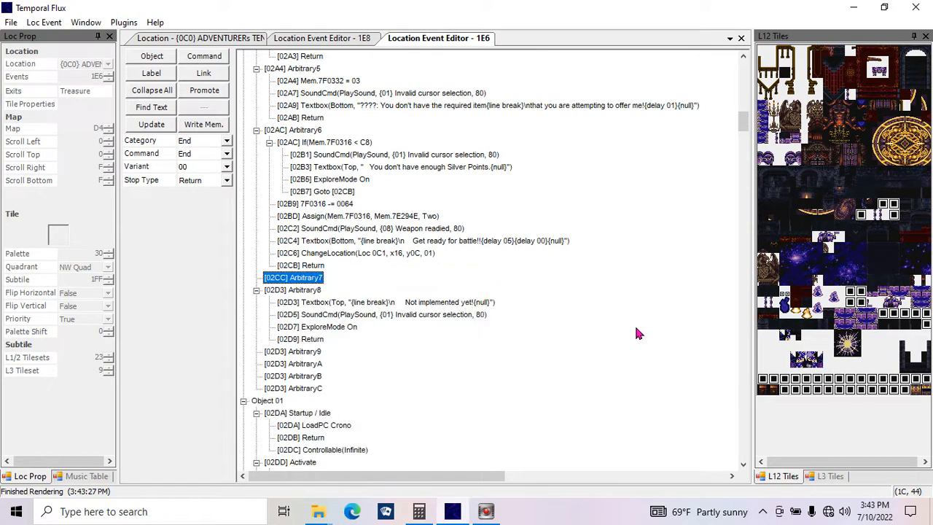
- Copy all of Arbitrary6's commands into Arbitrary7, write the events to memory and save the ROM
click(313, 142)
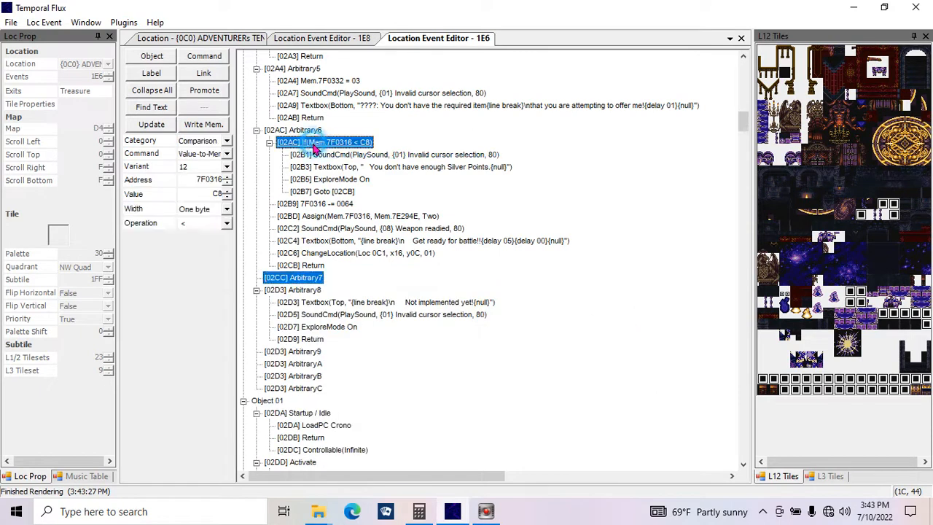
shift+click(307, 266)
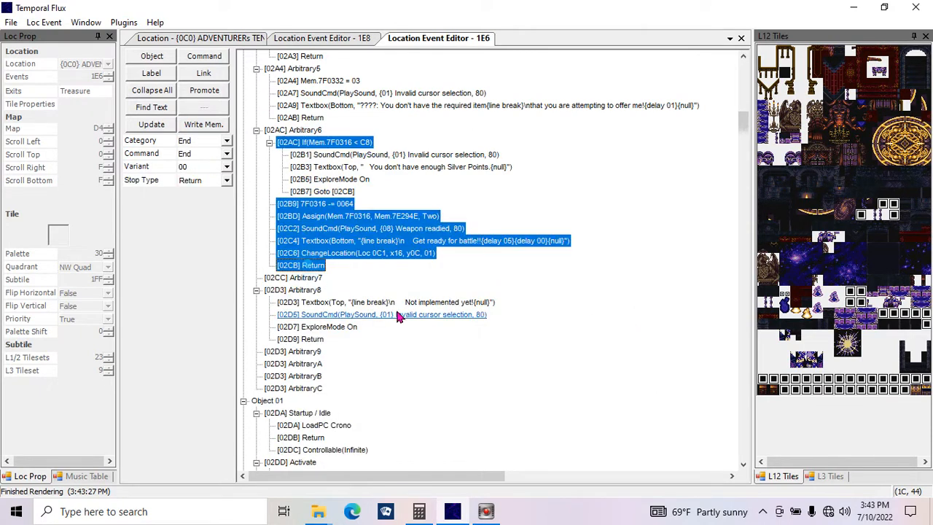
click(312, 281)
key(ctrl+v)
click(204, 125)
key(ctrl+s)
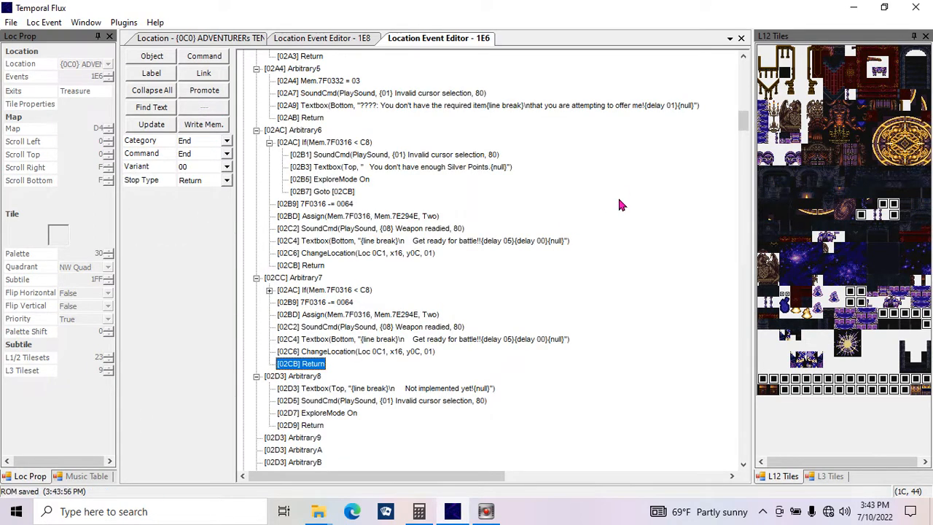
- Close and reopen the tent's location events, and select the If condition on 7F0316 in Object 00's Arbitrary7
click(741, 38)
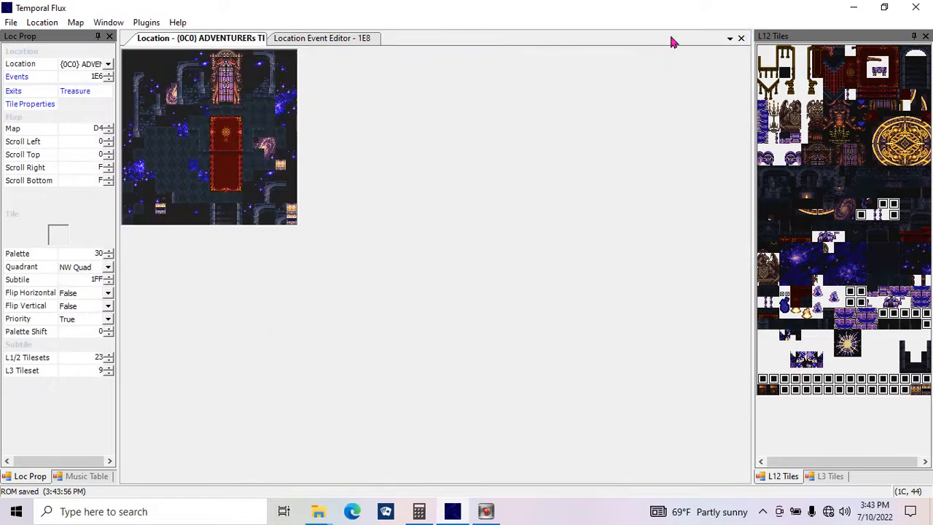
click(17, 77)
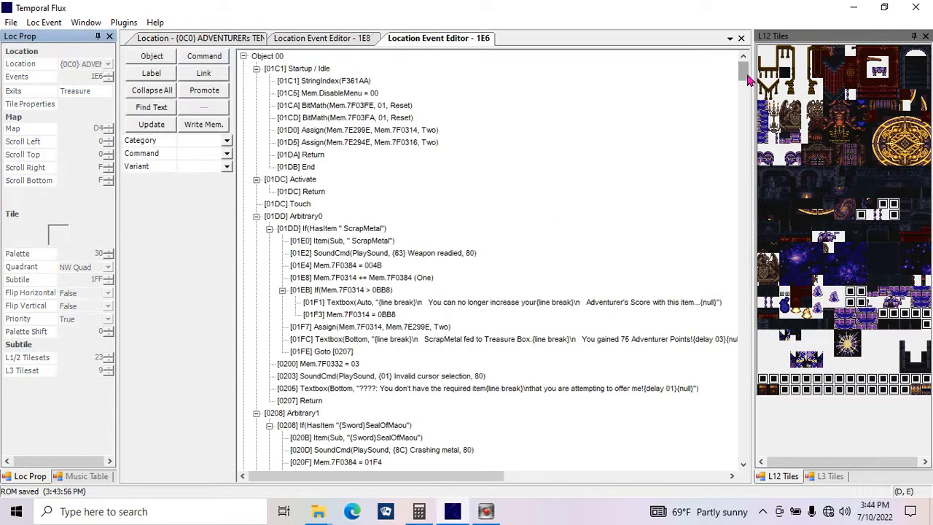
drag(740, 72, 751, 128)
click(353, 277)
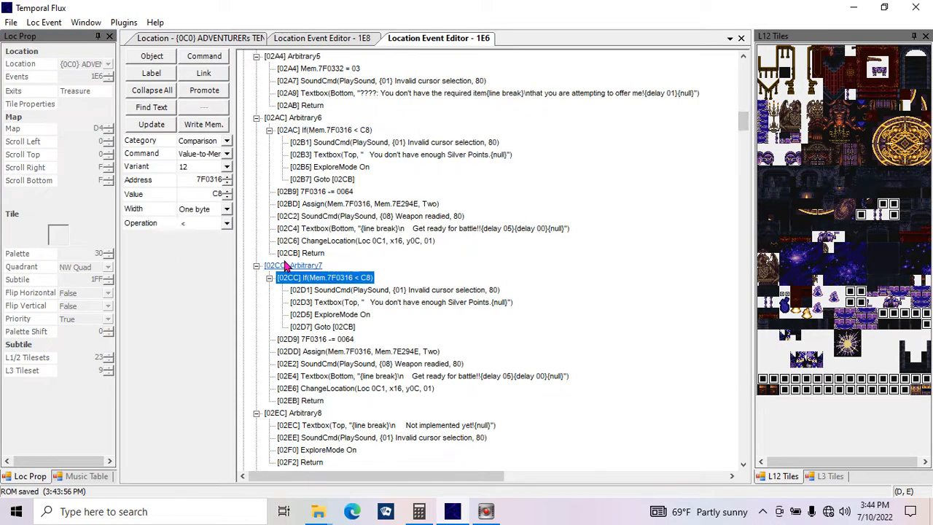
- Switch to Calculator and convert decimal 500 to hexadecimal, then return to the event editor
click(419, 511)
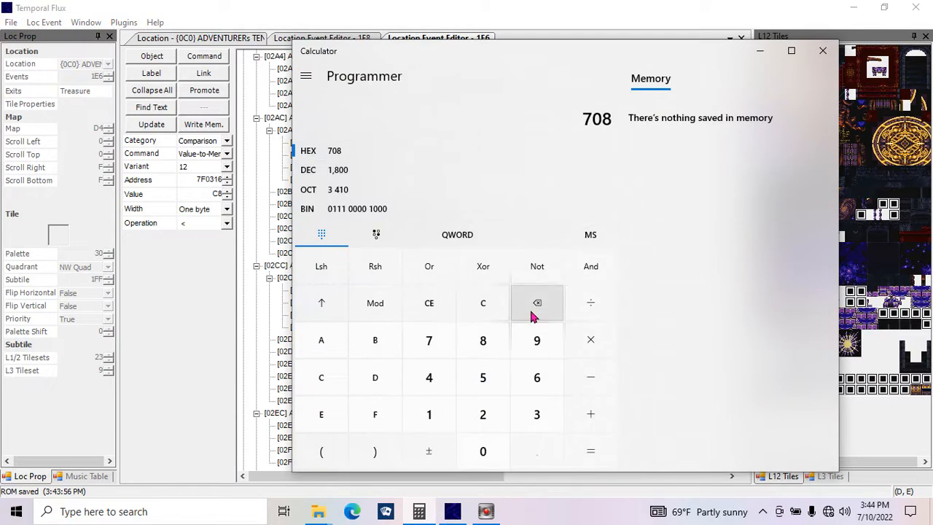
click(491, 308)
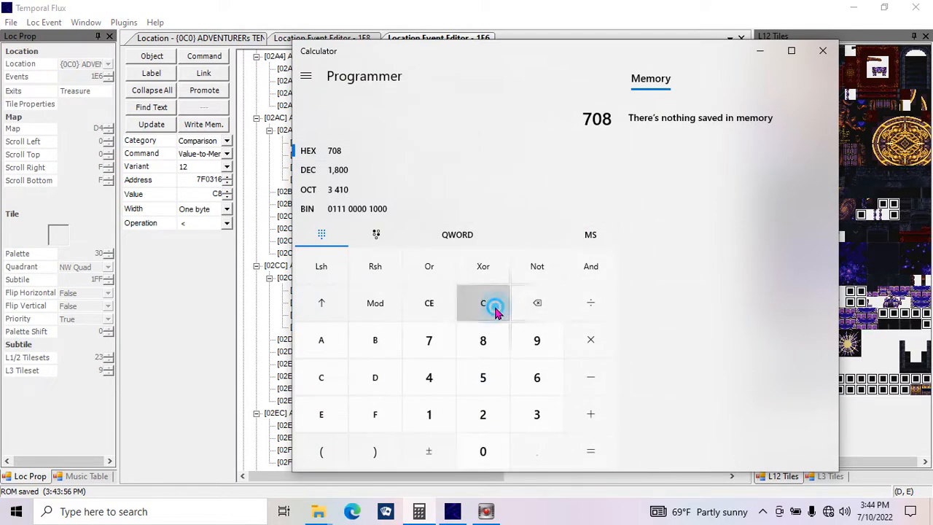
click(475, 381)
click(482, 454)
click(483, 454)
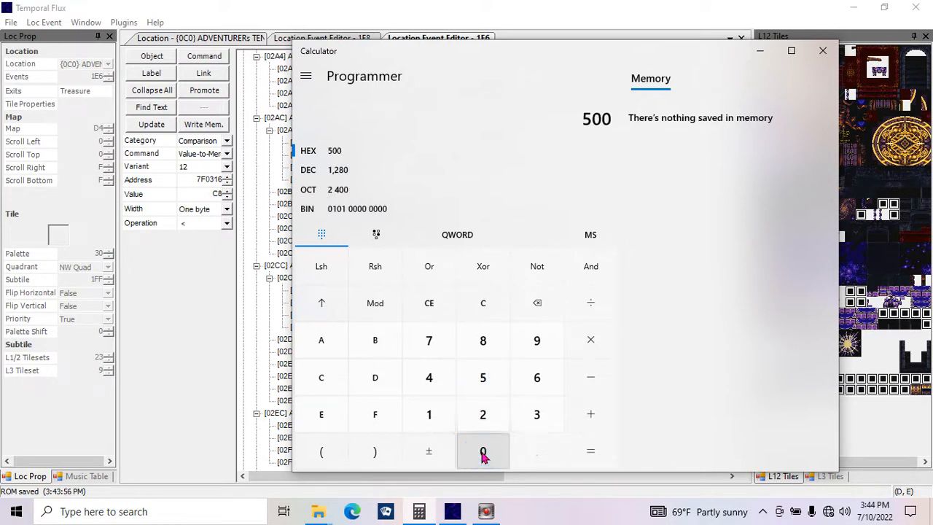
click(329, 170)
click(483, 300)
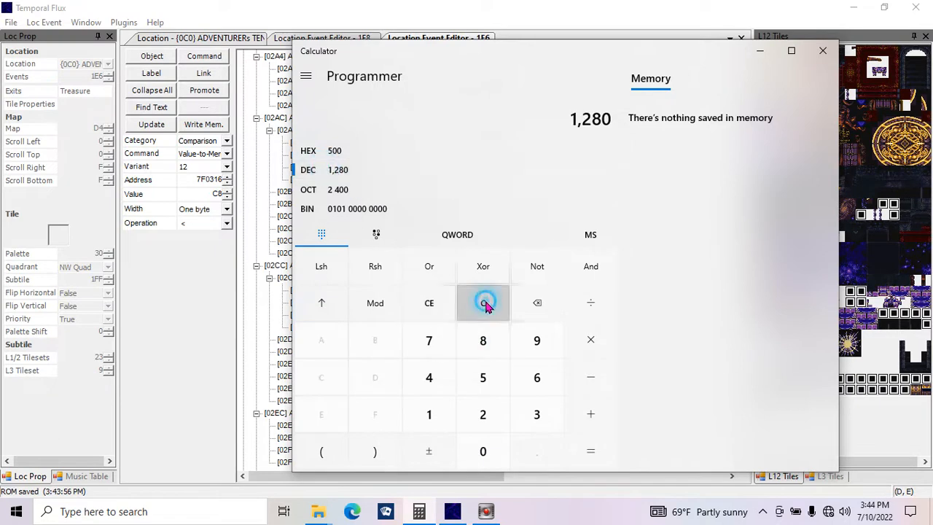
click(495, 385)
click(503, 458)
click(502, 458)
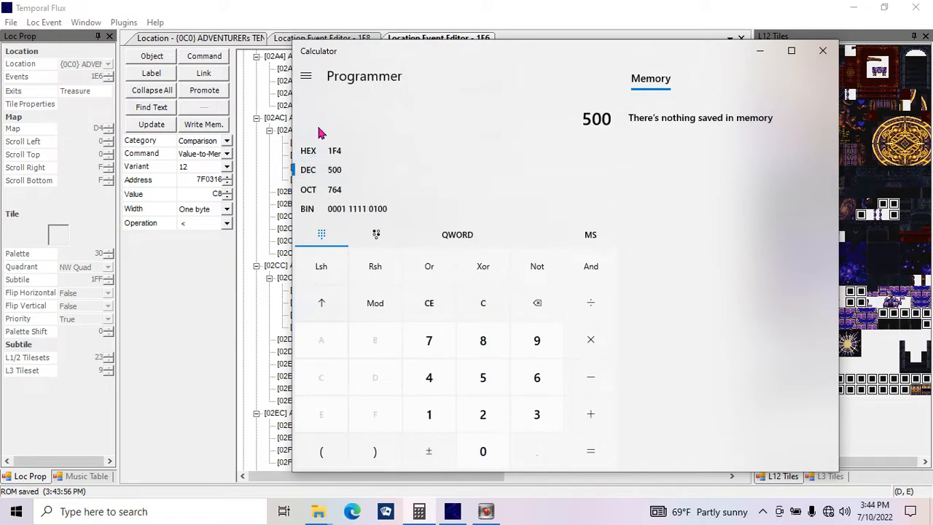
click(761, 50)
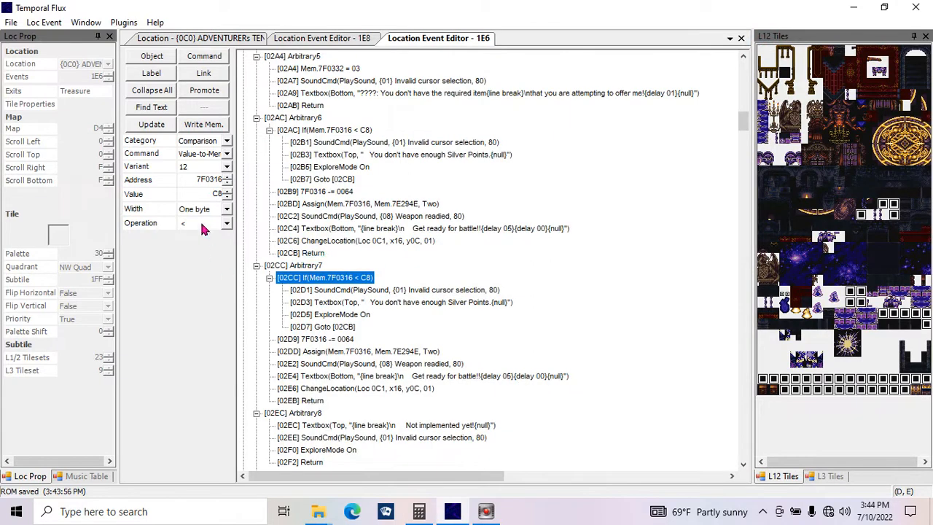
- Try to set the comparison value of Arbitrary7's If condition to 1F4 and update the command
double_click(204, 192)
text(1f4)
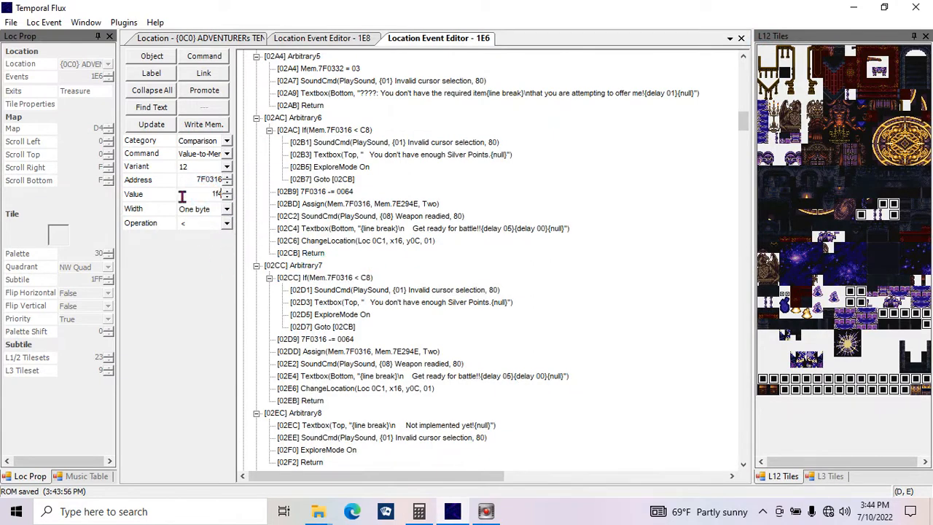
click(171, 125)
click(417, 276)
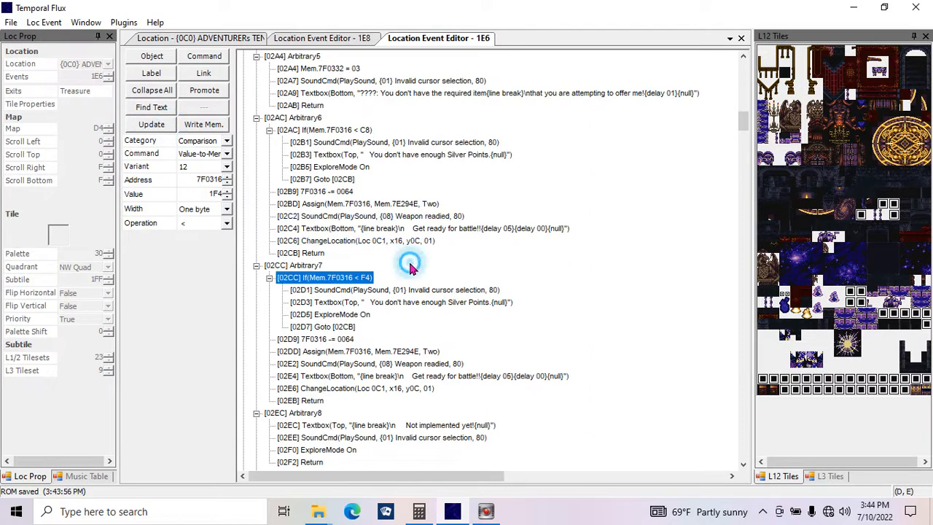
- Change Arbitrary7's If condition on 7F0316 to a Two byte comparison with value 1F4 and update it
click(343, 340)
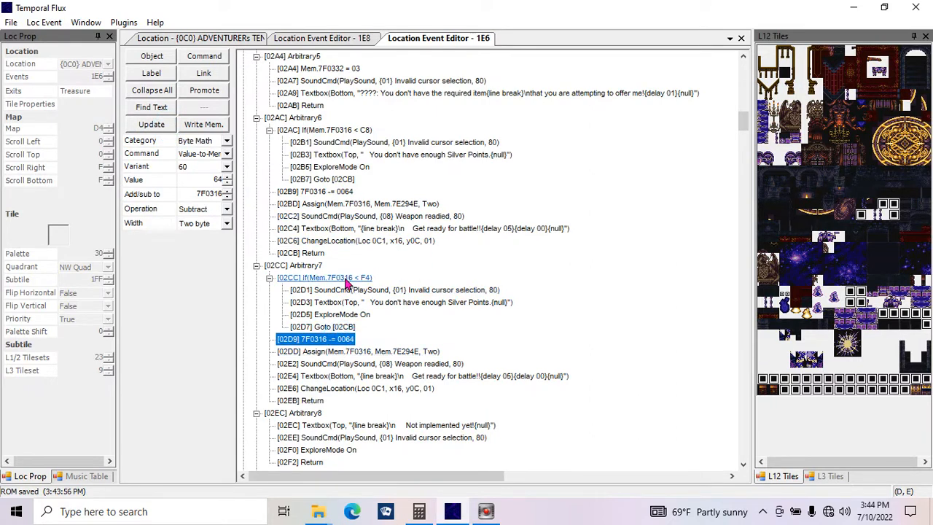
click(344, 278)
click(227, 209)
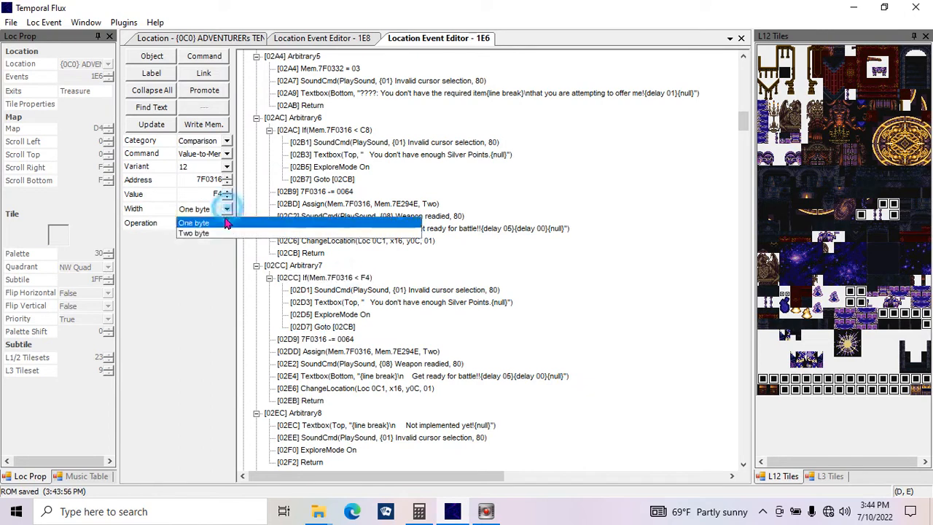
click(194, 233)
click(200, 193)
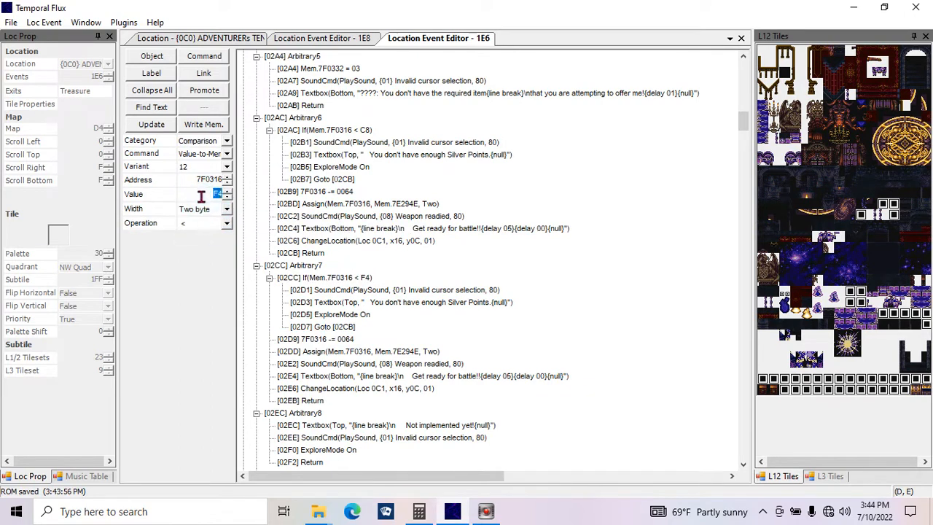
text(1)
click(151, 125)
click(394, 278)
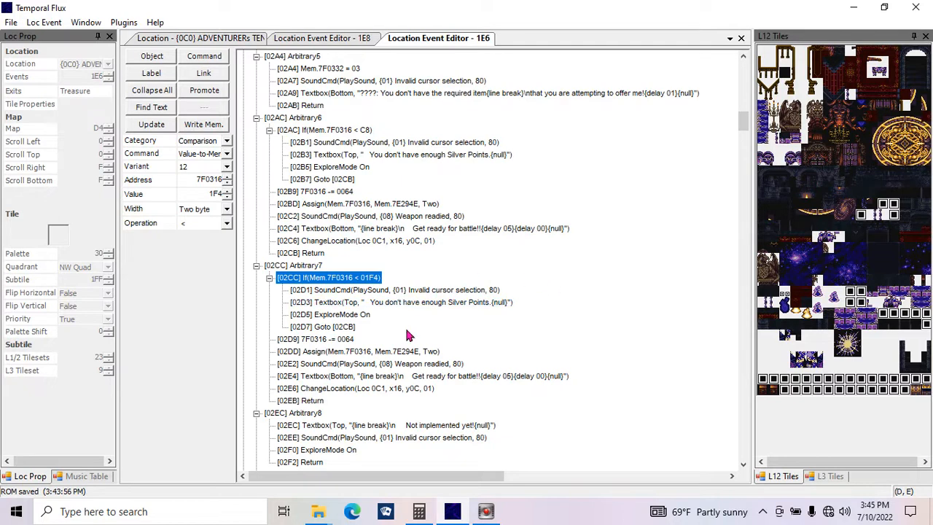
- Set the value Arbitrary7 subtracts from 7F0316 to 1F4, update the command, write the events to memory and save the ROM
click(349, 328)
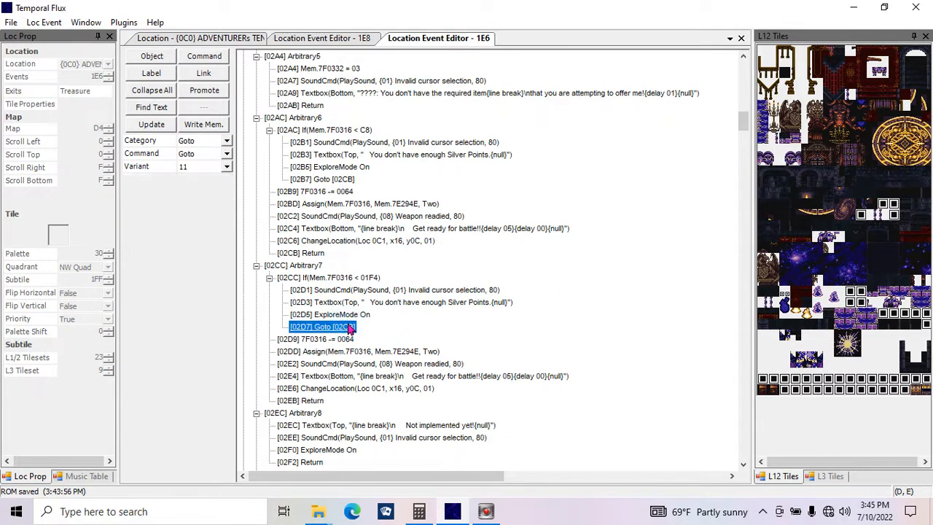
click(320, 341)
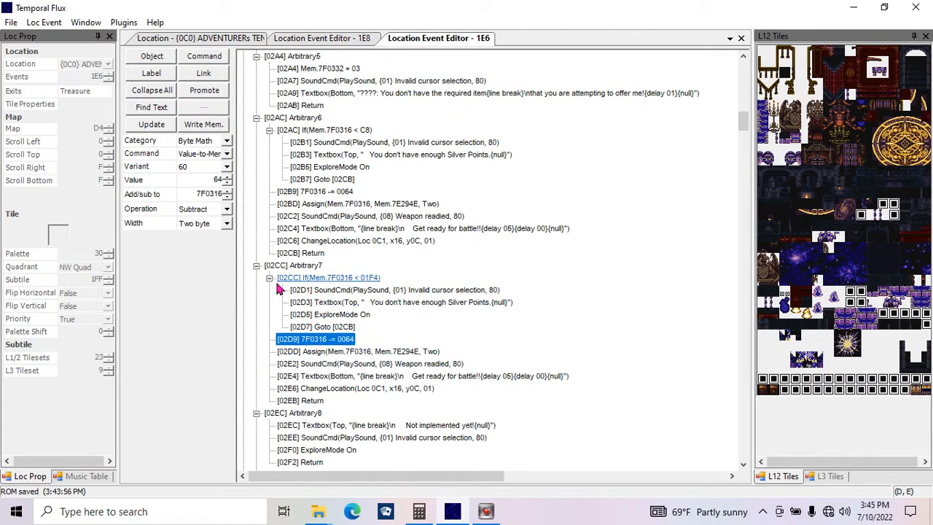
double_click(202, 179)
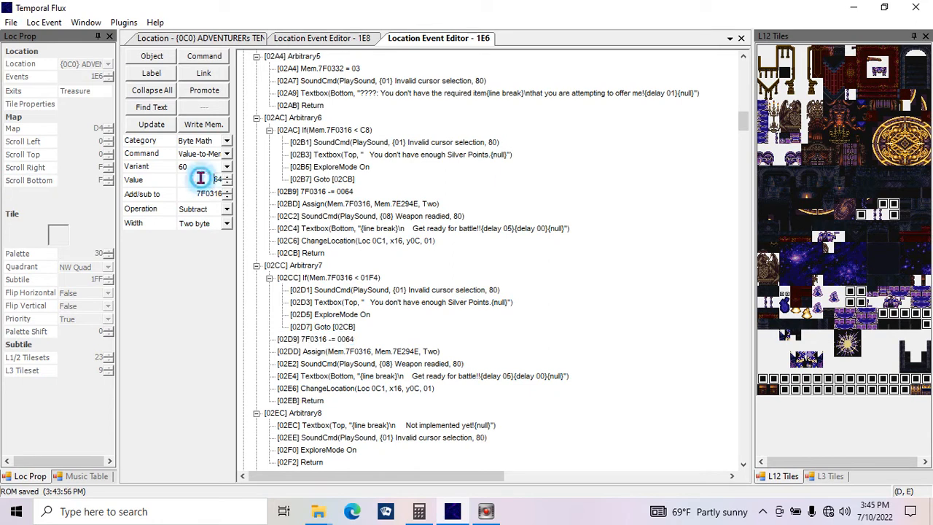
text(1f4)
click(166, 124)
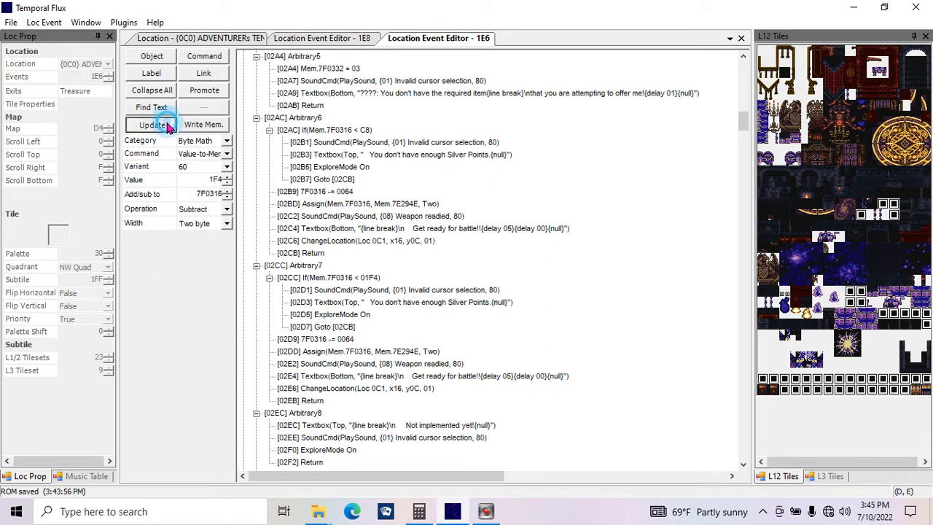
click(193, 124)
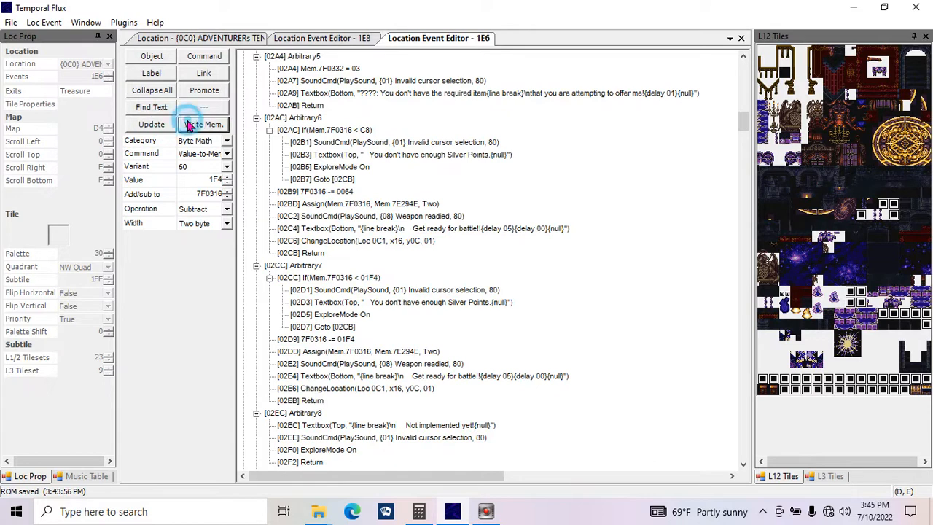
click(525, 338)
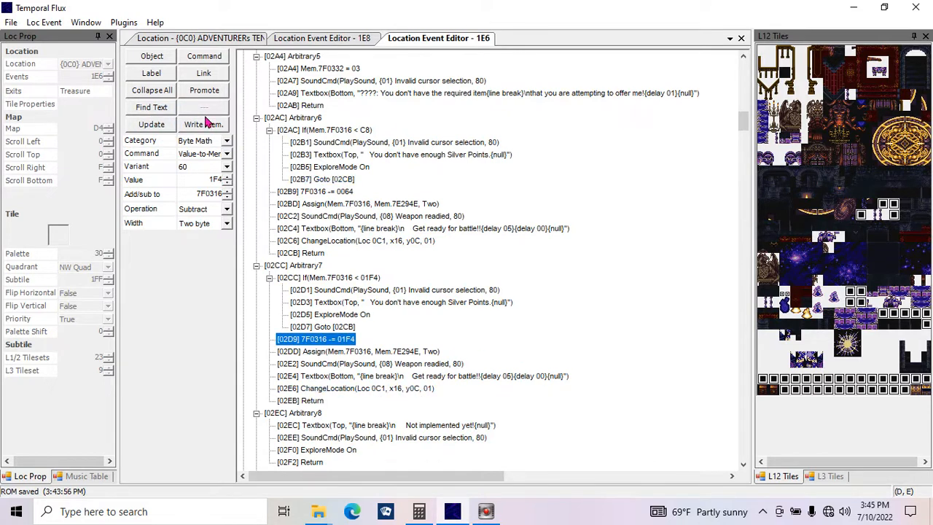
click(205, 123)
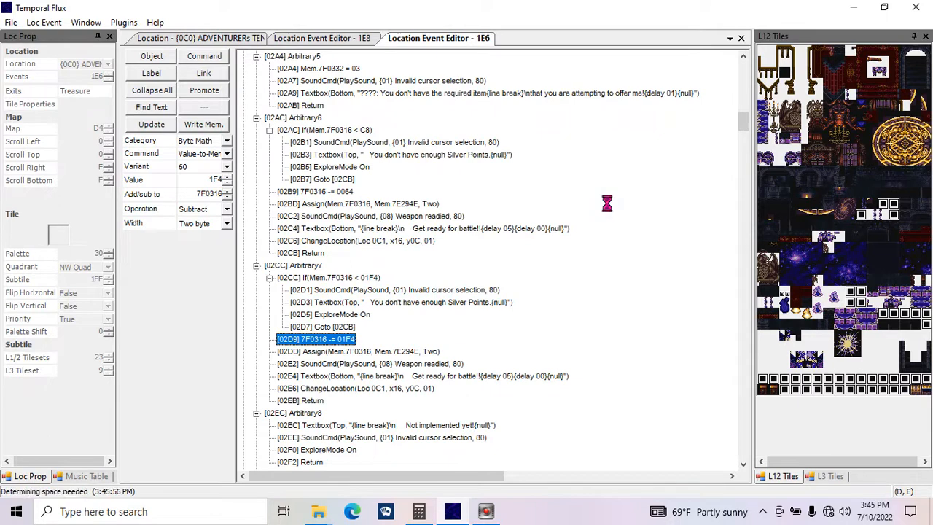
- Close and reopen the tent's location events and review the commands in Object 00's Arbitrary7
click(741, 38)
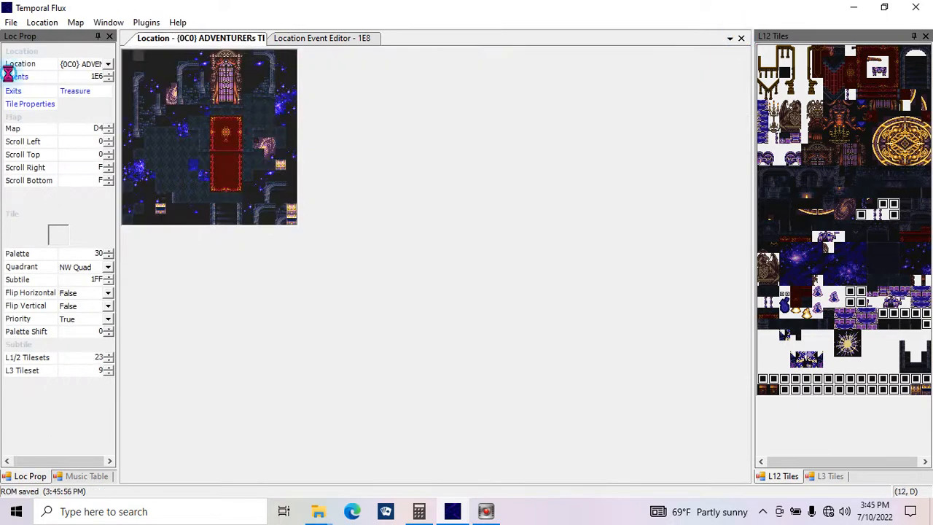
click(12, 77)
drag(743, 74, 765, 129)
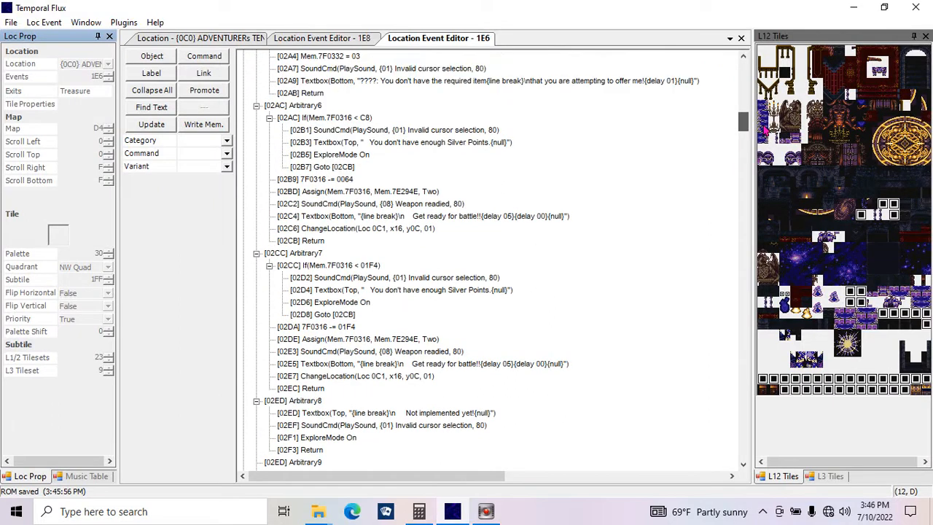
drag(765, 130, 767, 126)
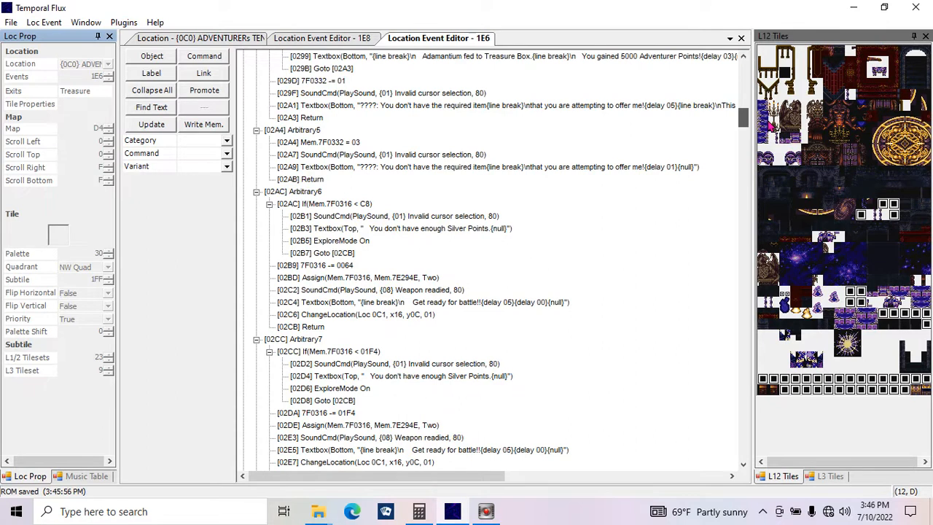
scroll(495, 255, down, 3)
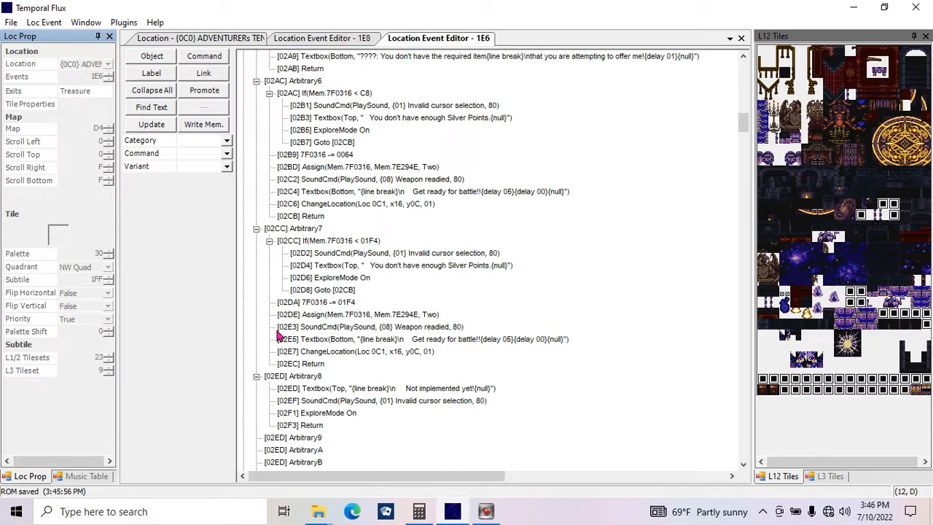
- Change Arbitrary7's ChangeLocation command to location 0C2 DUNGEON: SNOW with X coordinate 7 and Y coordinate 5, and update it
click(400, 352)
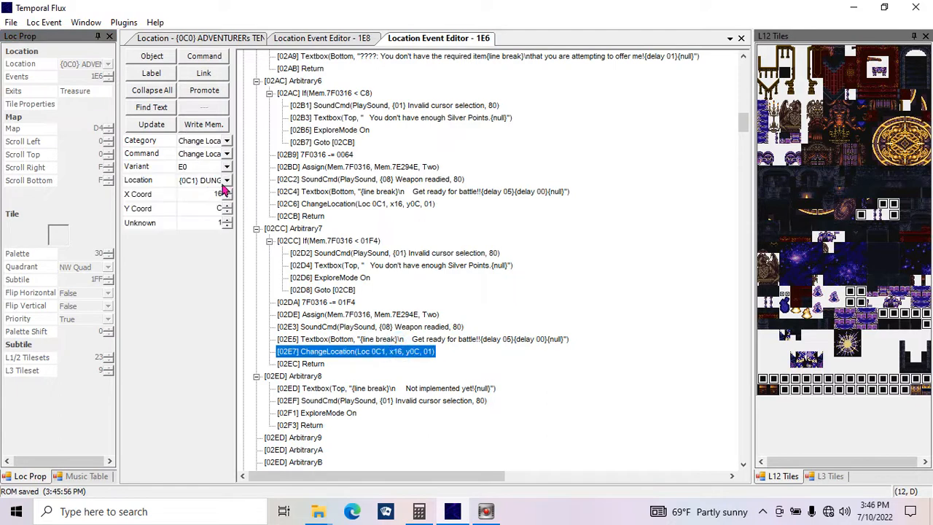
click(226, 180)
click(232, 205)
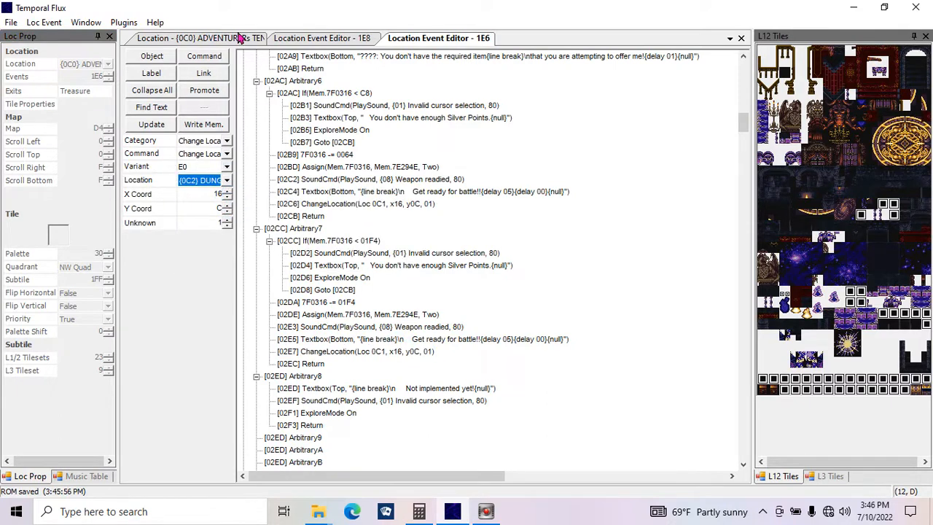
double_click(206, 195)
text(7)
double_click(218, 209)
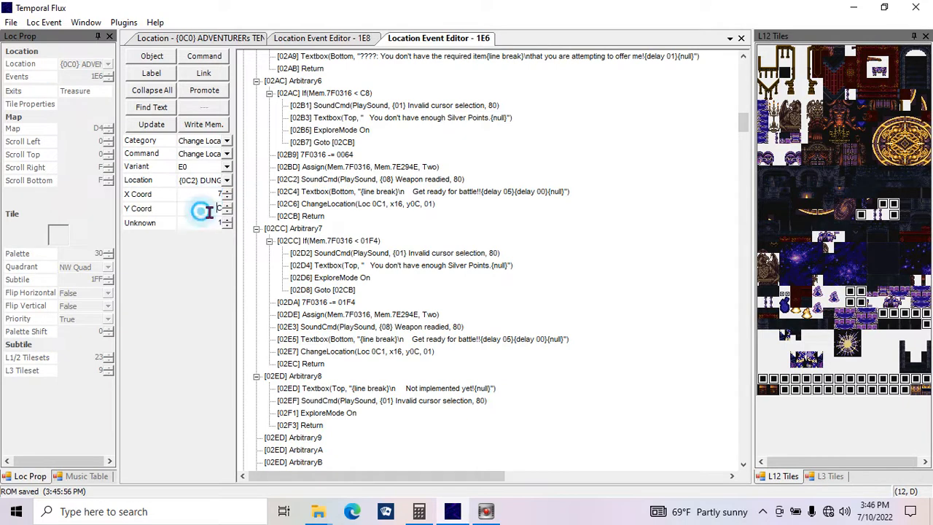
text(8)
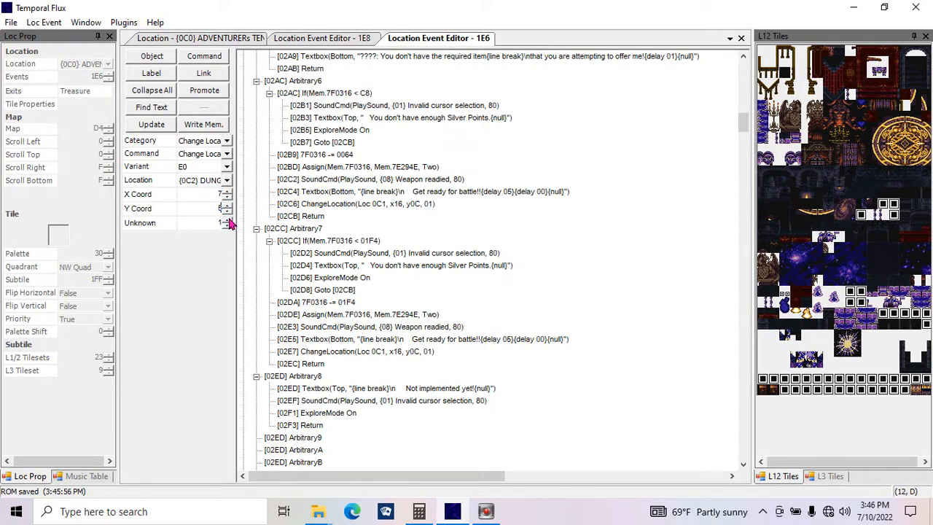
click(157, 124)
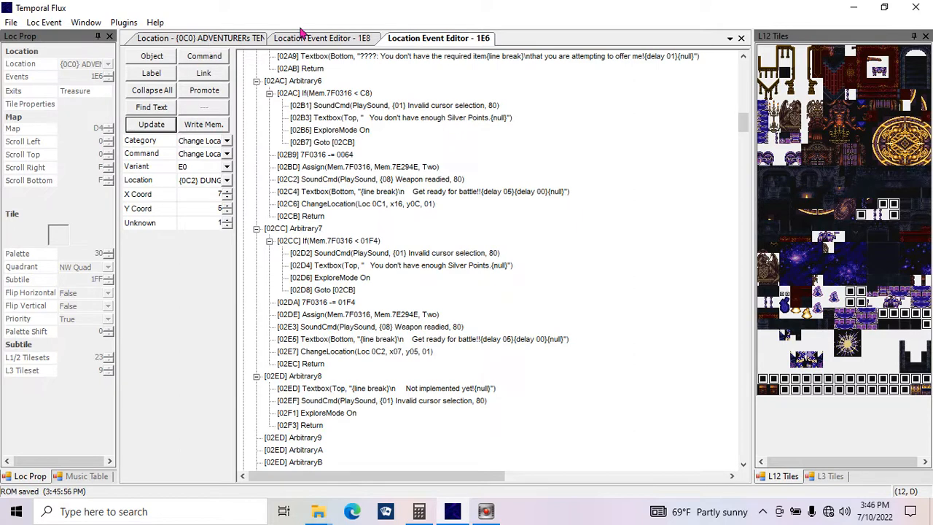
- View the 0C2 DUNGEON: SNOW map to check the arrival coordinates, and return to the tent's event editor
click(228, 38)
click(95, 65)
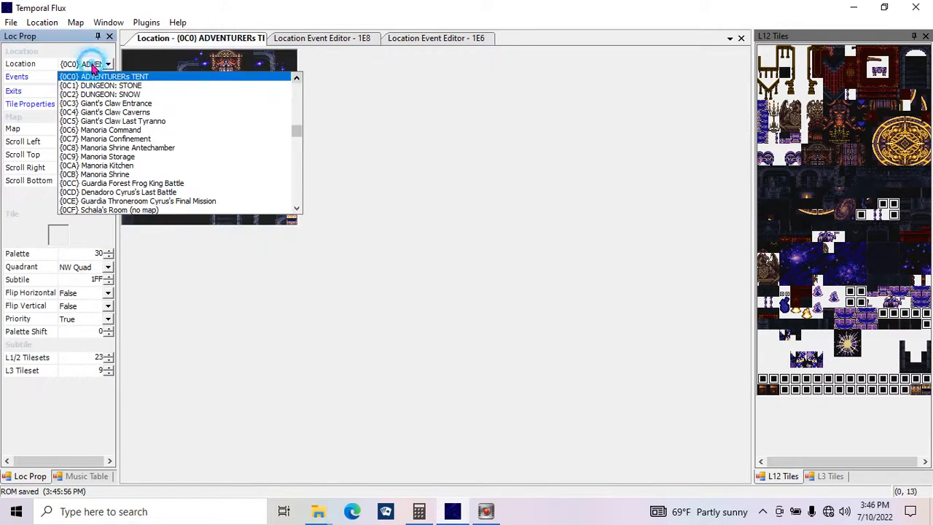
click(95, 94)
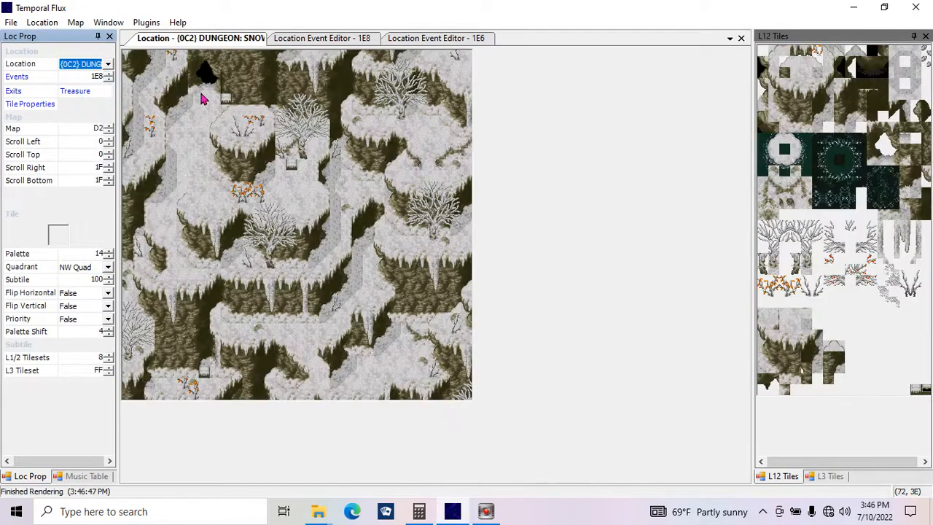
click(473, 39)
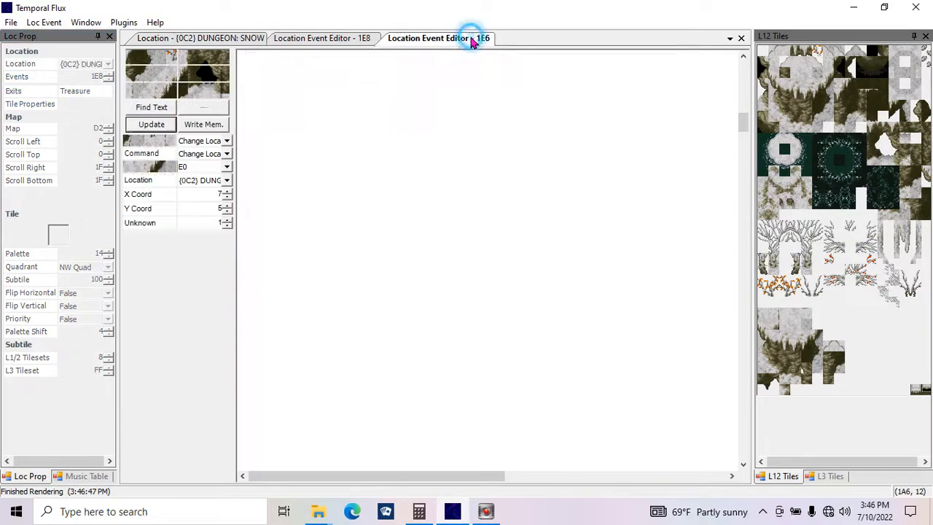
click(541, 376)
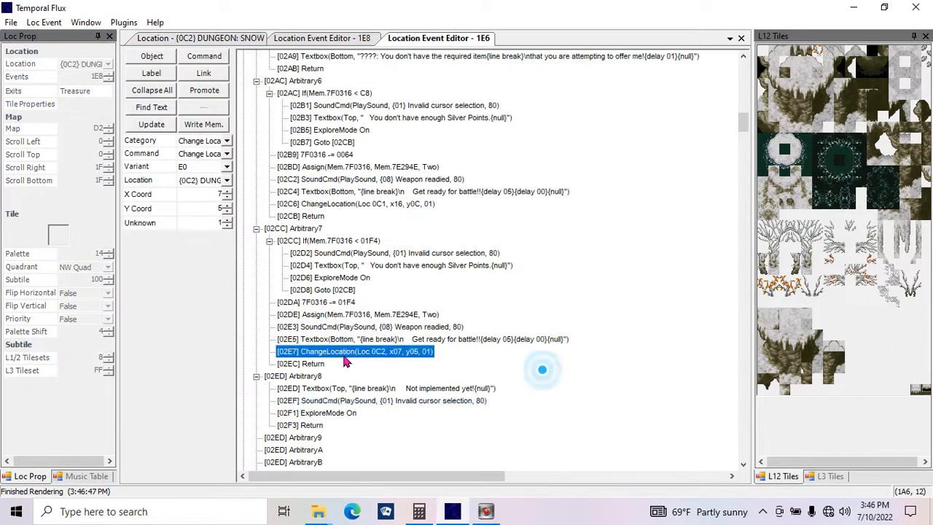
- Set the Y coordinate of Arbitrary7's ChangeLocation command to 3, update it and write the events to memory
click(226, 207)
click(227, 211)
click(151, 125)
click(203, 125)
click(516, 291)
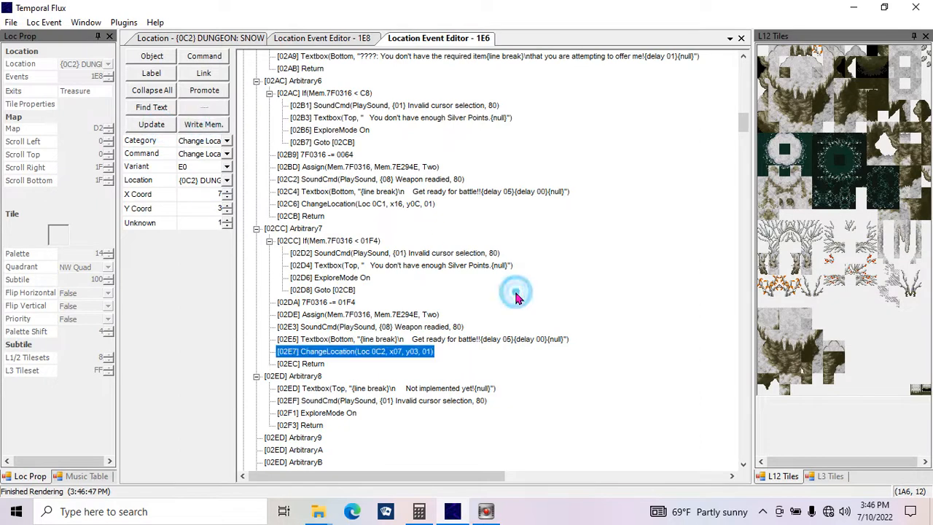
- Set the Unknown value of Arbitrary7's ChangeLocation command to 2, update it, write the events to memory and save the ROM
click(228, 224)
click(148, 124)
click(198, 125)
click(521, 238)
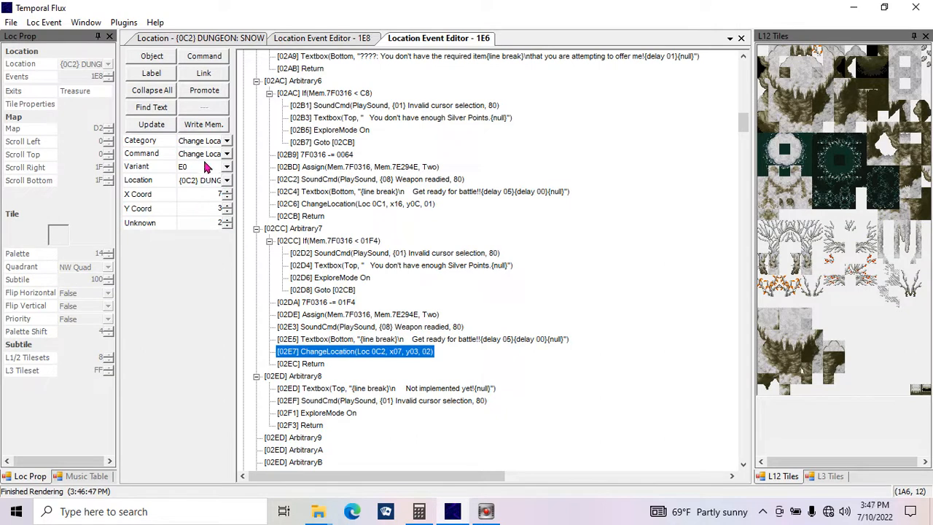
click(204, 125)
click(569, 239)
key(ctrl+s)
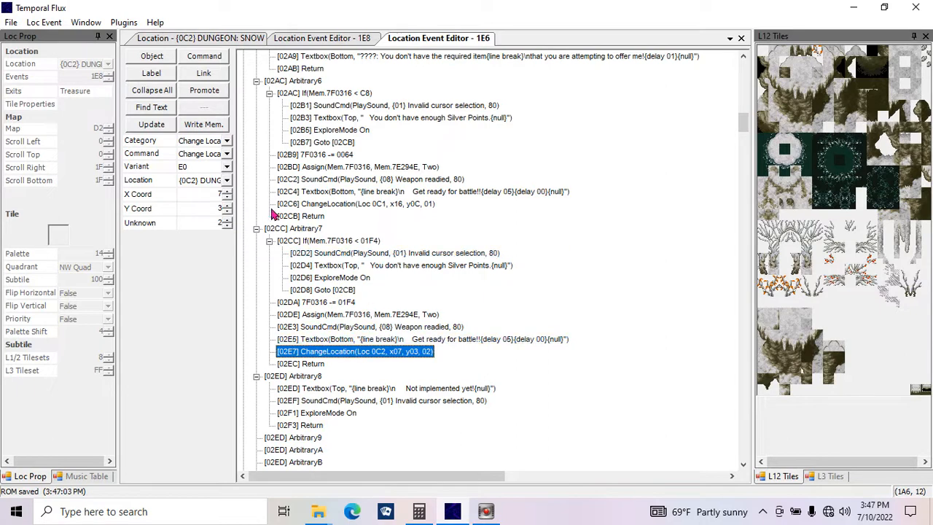
- Minimize the editor and move the old CT_plus2 copies on the desktop to the Recycle Bin
click(853, 7)
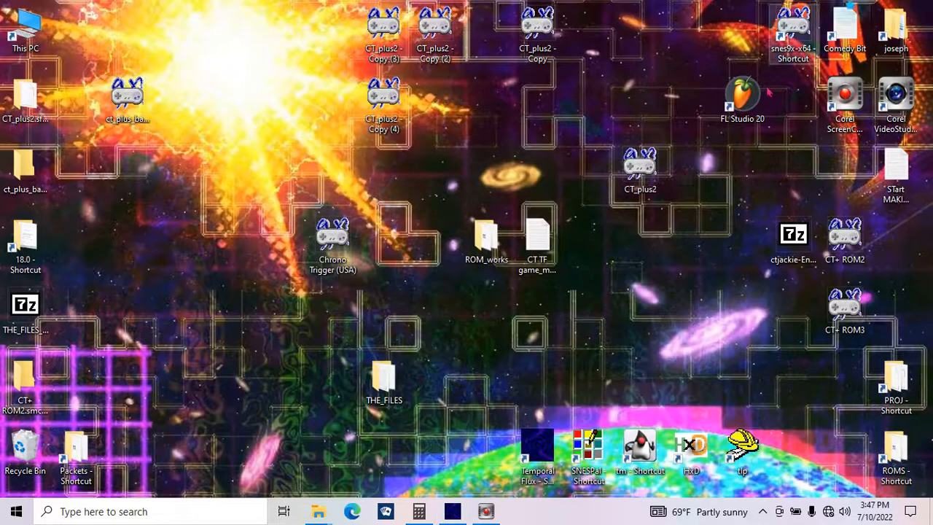
mouse_move(662, 179)
mouse_down()
mouse_move(522, 160)
mouse_move(448, 111)
mouse_move(660, 195)
mouse_up()
drag(566, 112, 293, 13)
drag(362, 46, 24, 443)
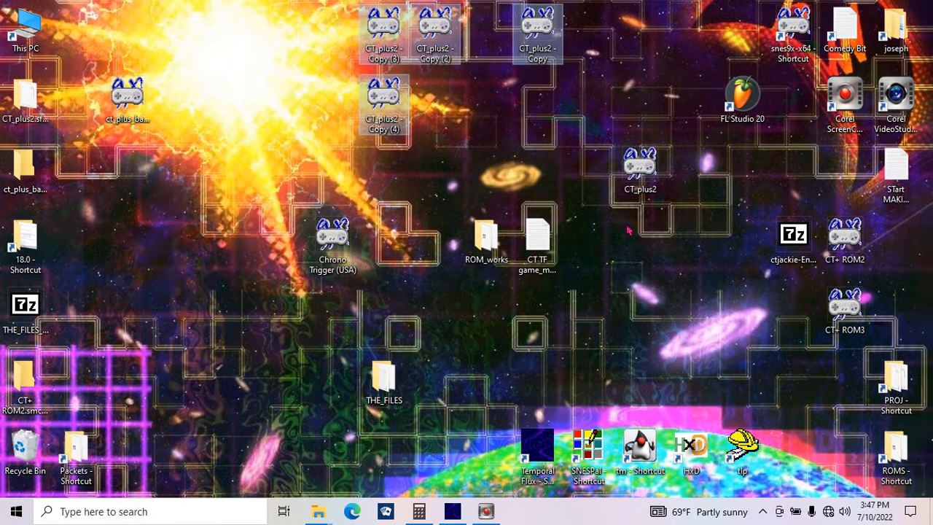
- Make a new copy of the CT_plus2 ROM on the desktop and move the ct_plus_bak3_TRIHORN backup beside Chrono Trigger (USA)
drag(649, 173, 457, 62)
drag(268, 64, 224, 66)
drag(129, 116, 108, 282)
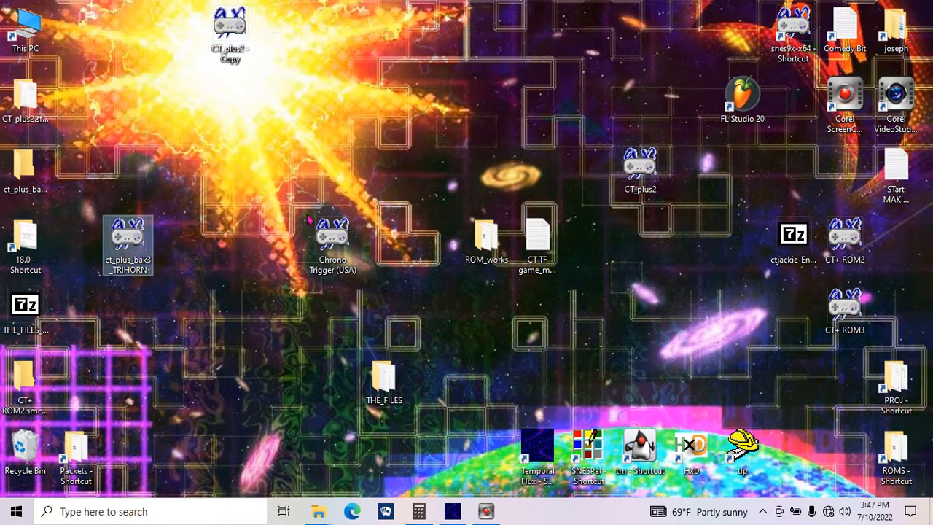
click(448, 110)
- Open the CT_plus2 ROM in Snes9X and load its saved game position
drag(636, 179, 781, 28)
click(11, 22)
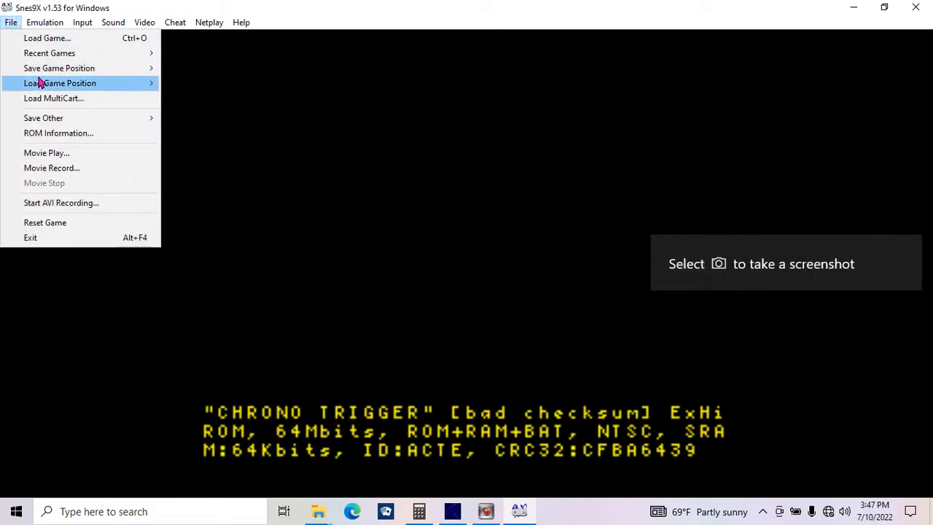
mouse_move(46, 83)
click(194, 83)
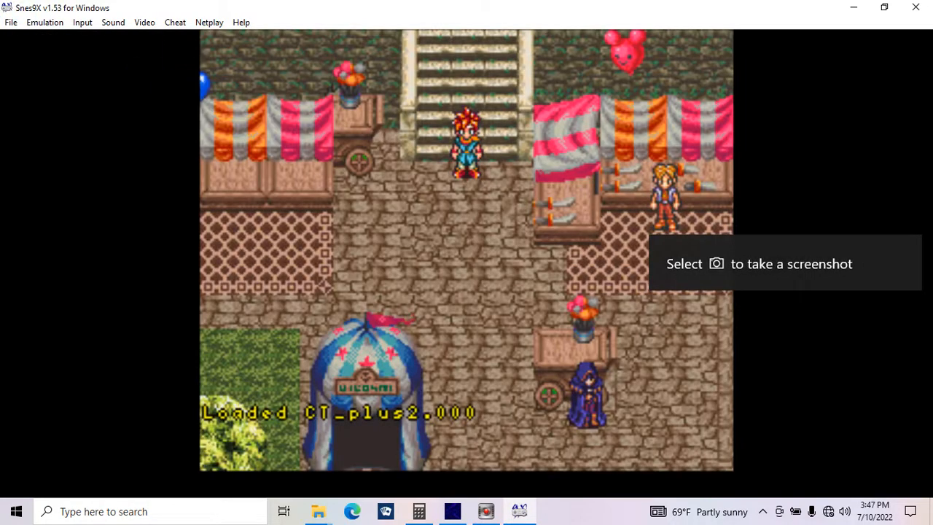
- Walk the character up the fairground stairs and lower the computer's speaker volume
key(Up)
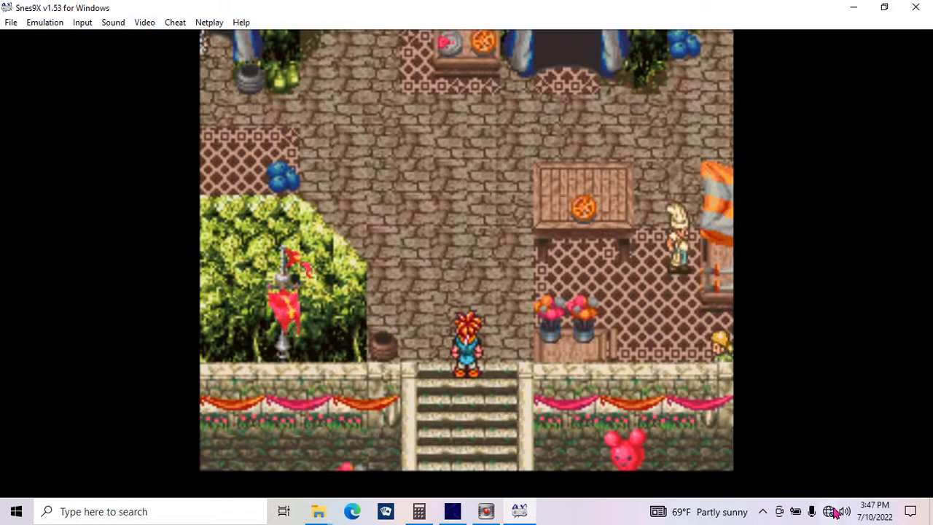
click(844, 512)
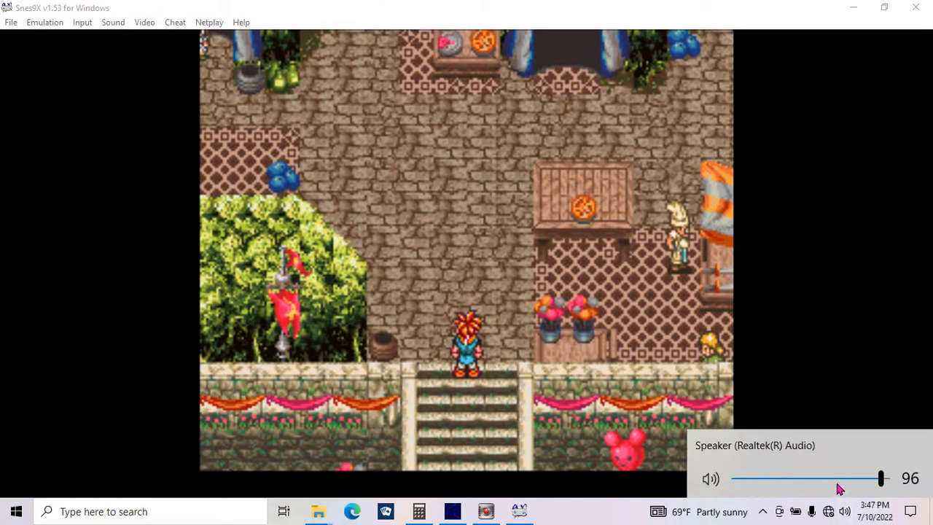
click(805, 478)
click(860, 270)
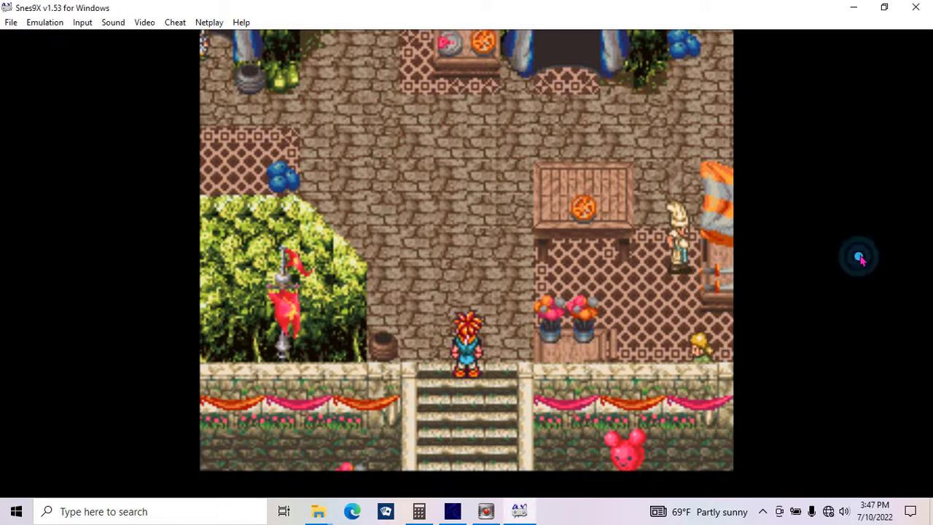
- Walk the character through the fairground to the adventurers' tent and enter it
key(Up)
key(Right)
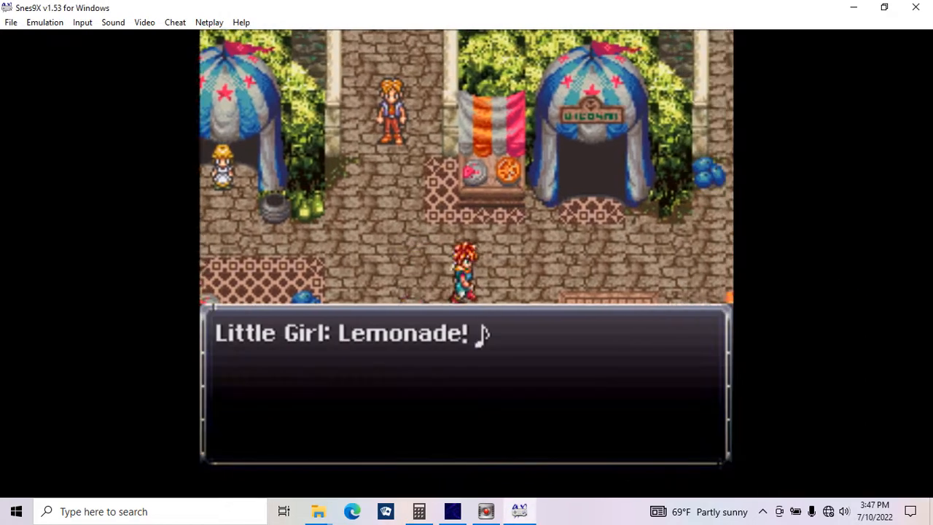
key(Up)
key(Up)
key(Up)
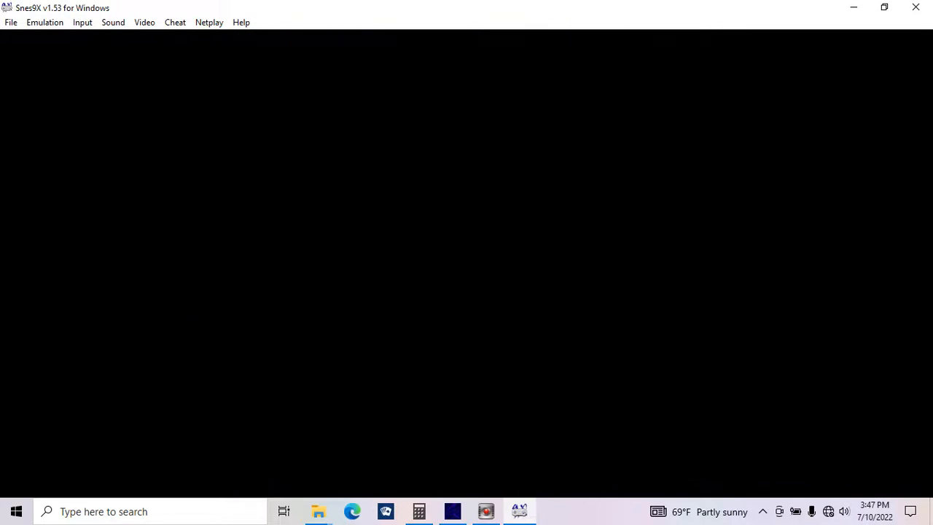
- Walk the character to the mercenary beside the door, ask for Dungeon Conquest and choose the SNOW!! instance
key(Up)
key(Right)
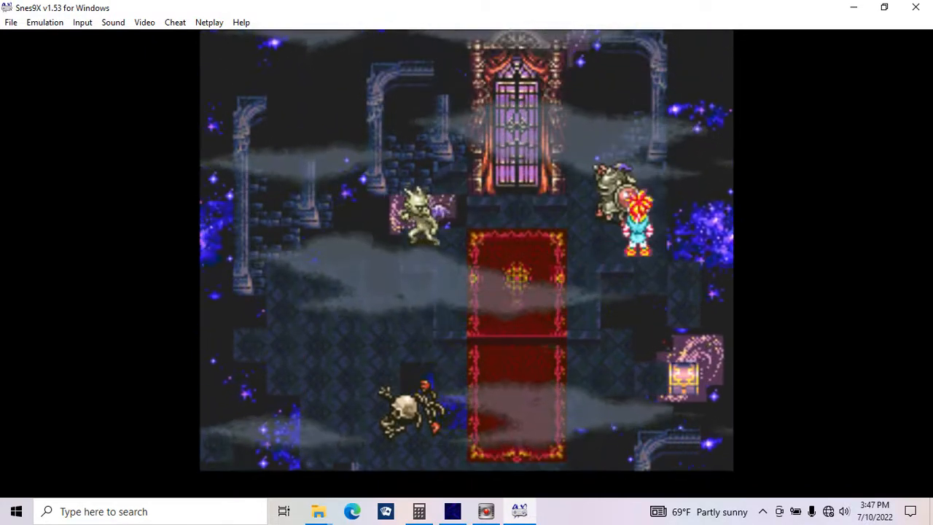
key(Down)
key(Left)
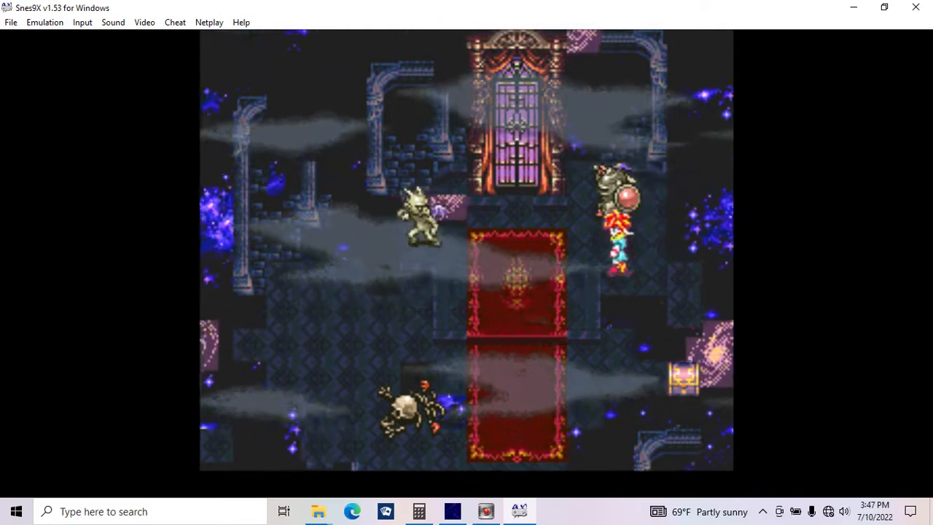
key(Up)
key(v)
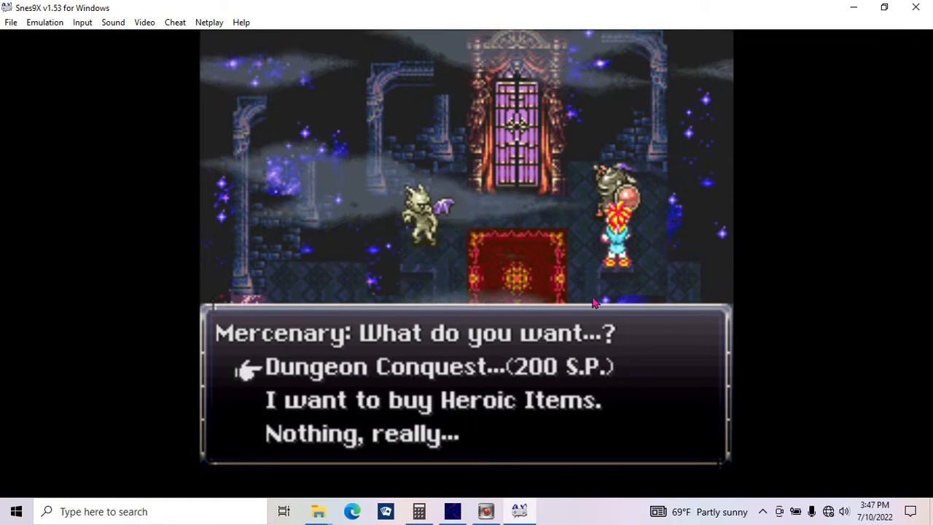
key(v)
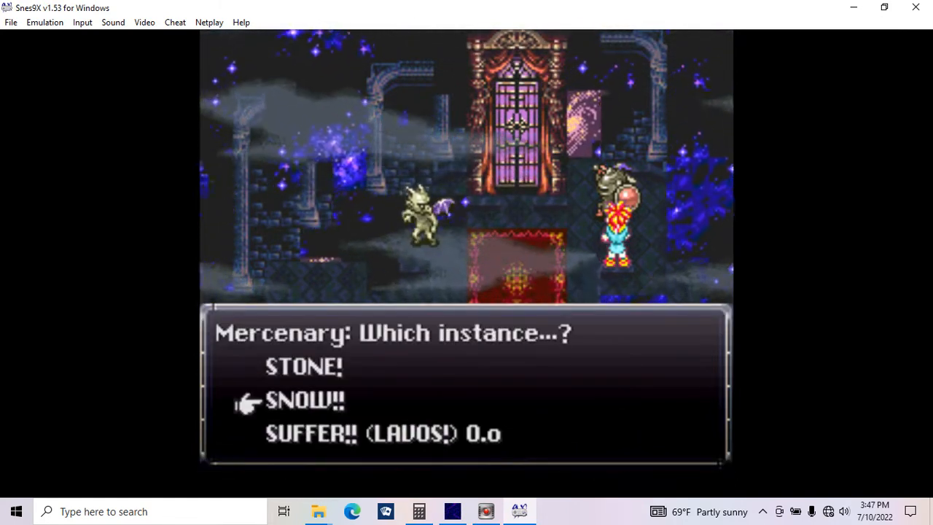
key(v)
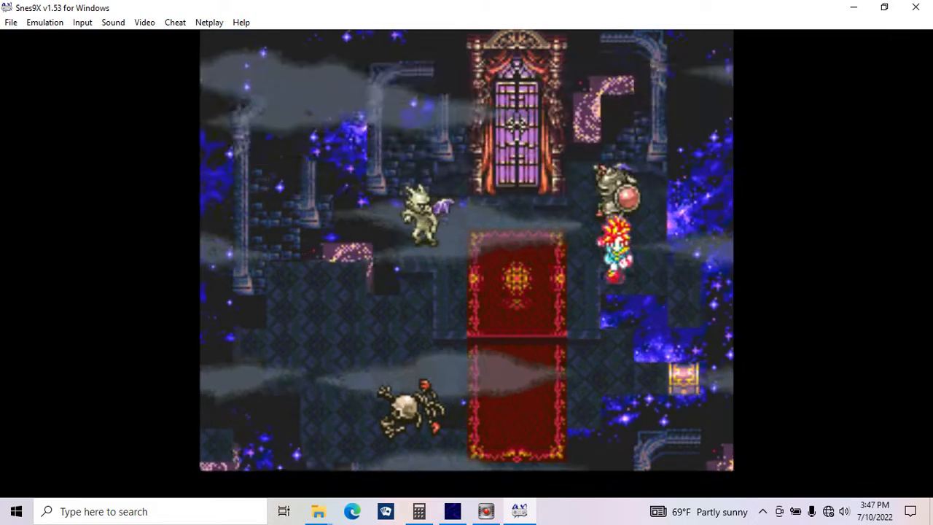
- Walk the character out of the tent and across the fairground toward the stone stairs
key(Down)
key(Left)
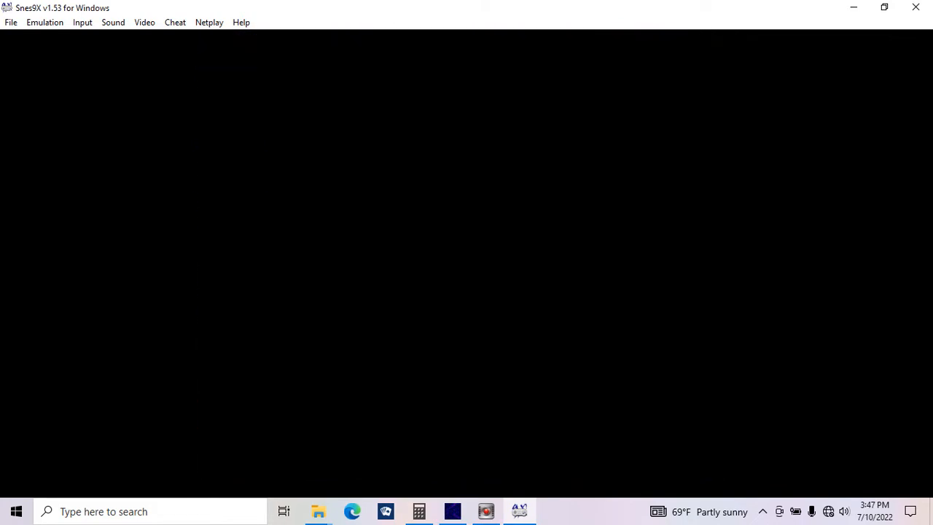
key(Down)
key(Down)
key(Down)
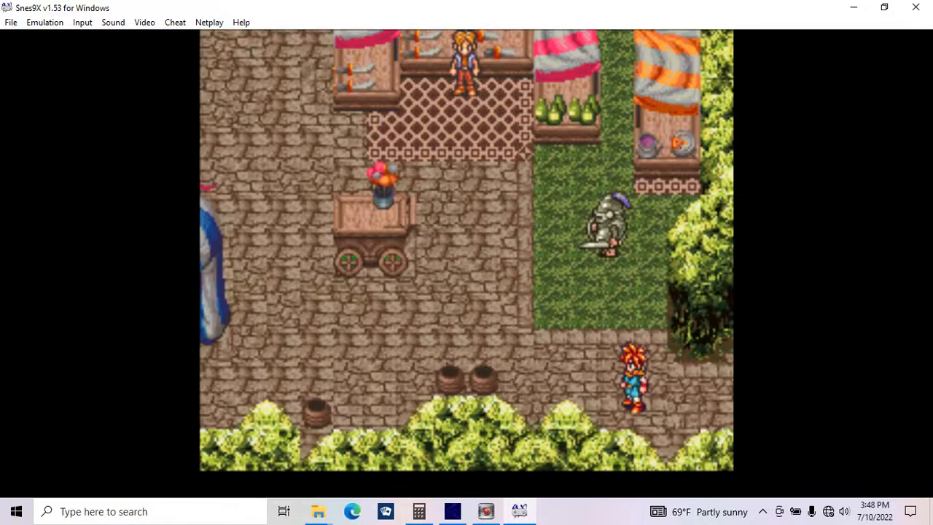
key(Left)
key(Up)
key(Left)
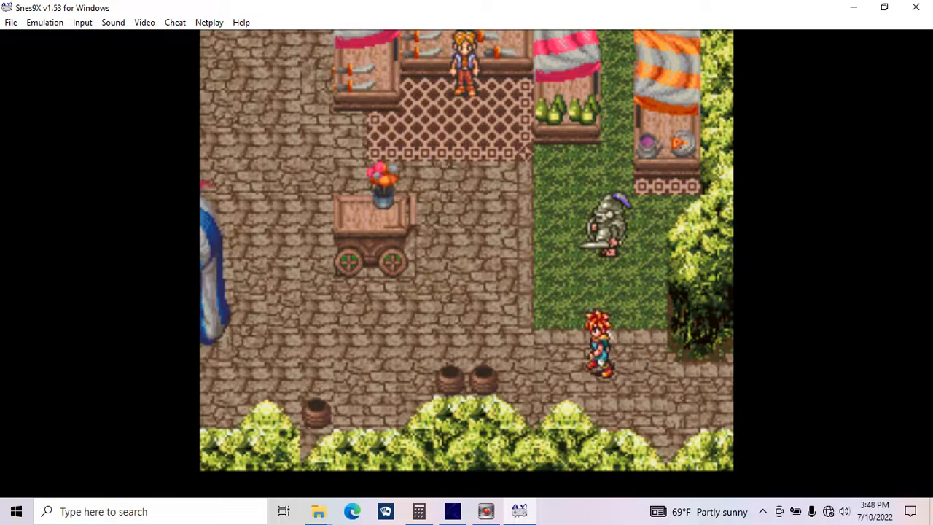
key(Up)
key(Left)
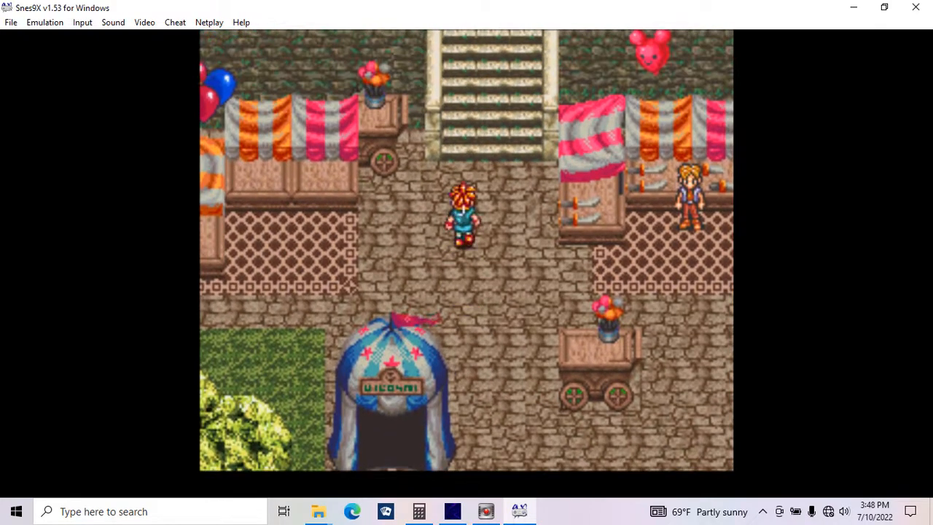
- Check Crono's status, item inventory and Tech pages in the game, and return to the fairground
key(d)
key(c)
key(Right)
key(d)
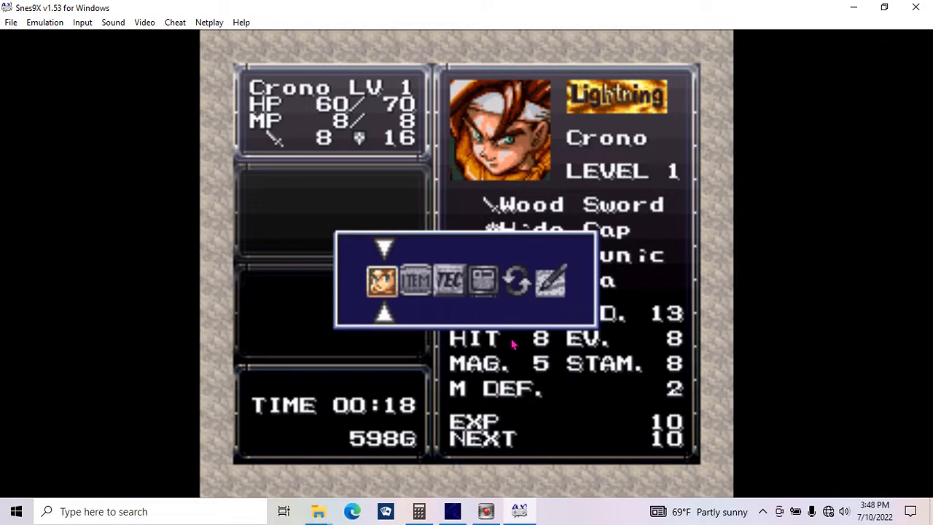
key(Right)
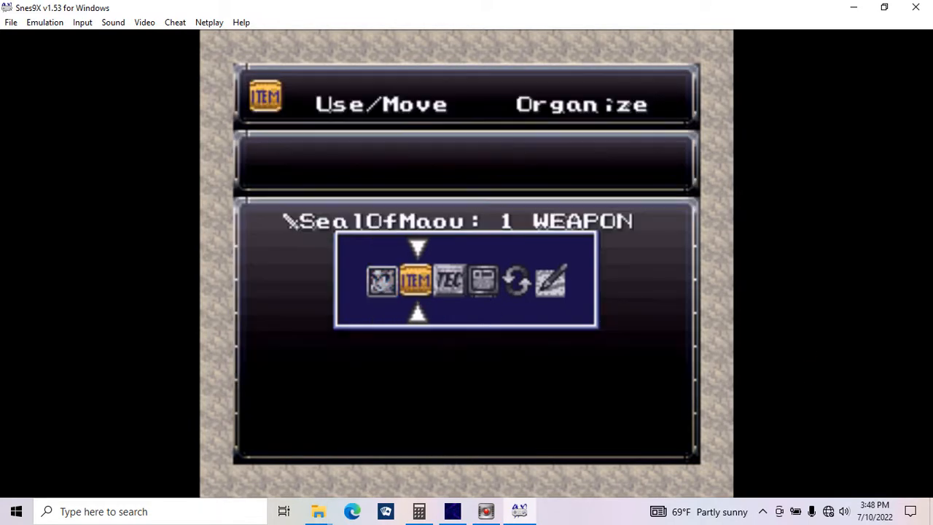
key(Right)
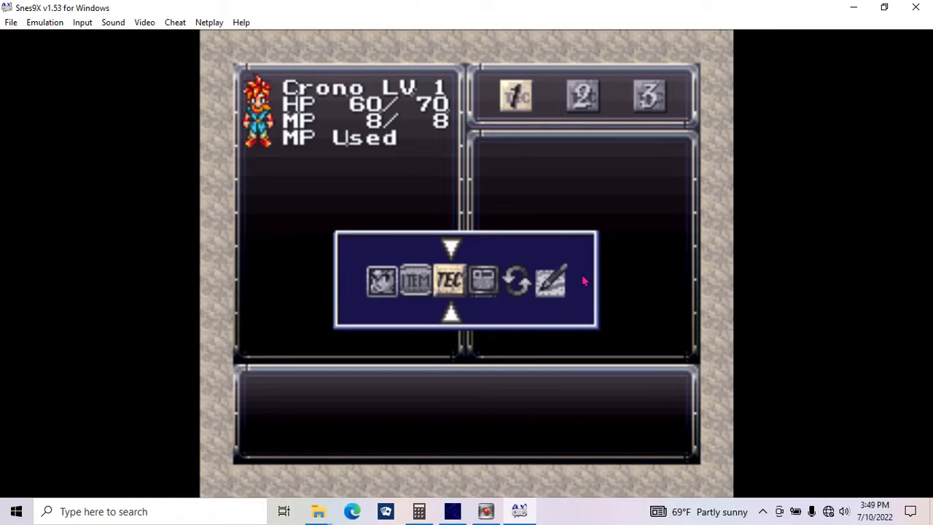
key(c)
- Leave the fairground area by the stairs, come back down and walk the character to the path at its eastern edge
key(Right)
key(Up)
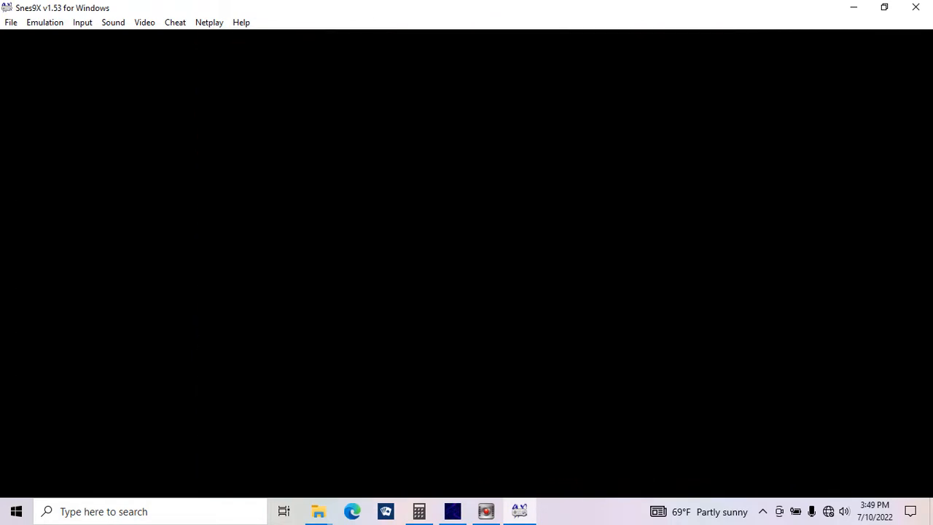
key(Down)
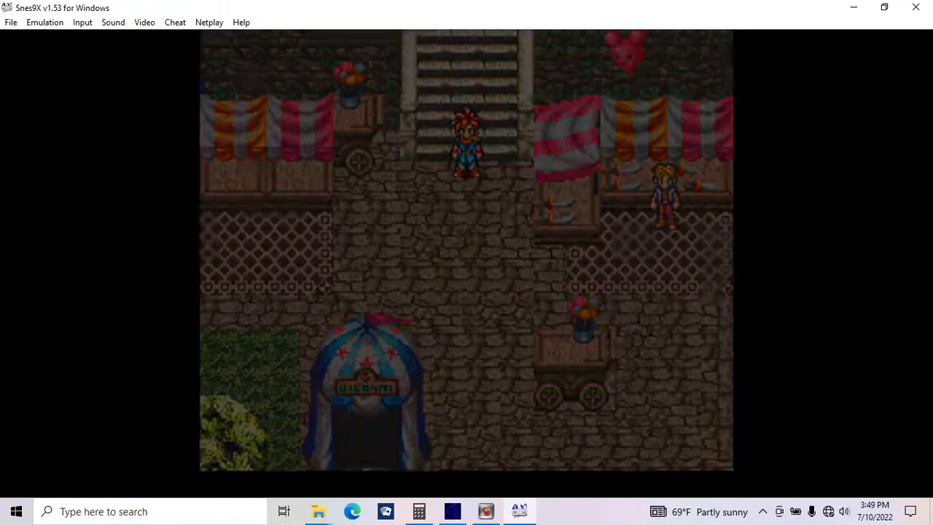
key(Down)
key(Right)
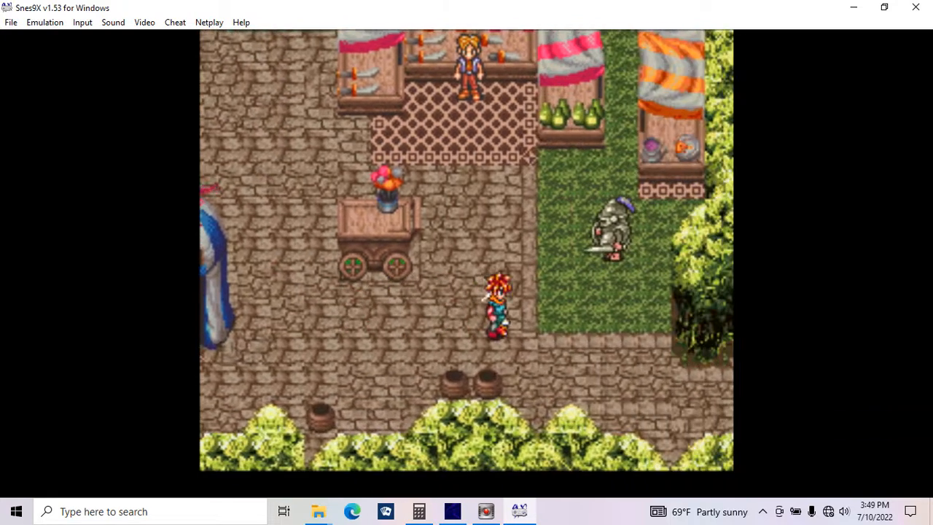
key(Right)
key(Left)
key(Right)
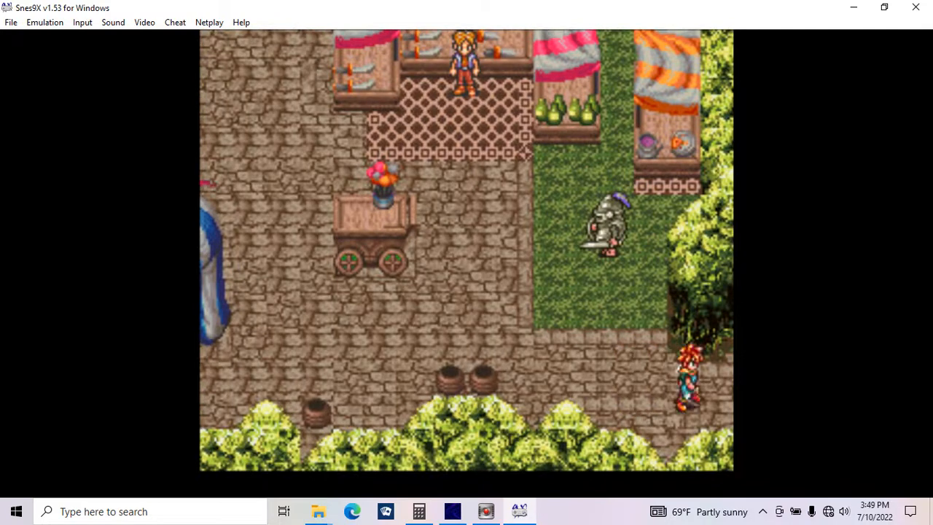
- Walk the character out of the eastern edge and back into the fairground repeatedly to reload the area
key(Right)
key(Left)
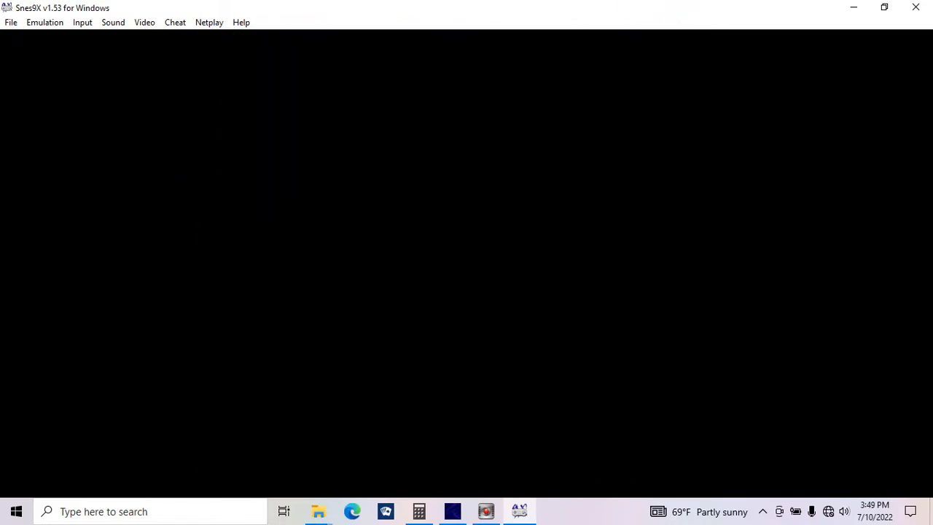
key(Right)
key(Right)
key(Left)
key(Right)
key(Left)
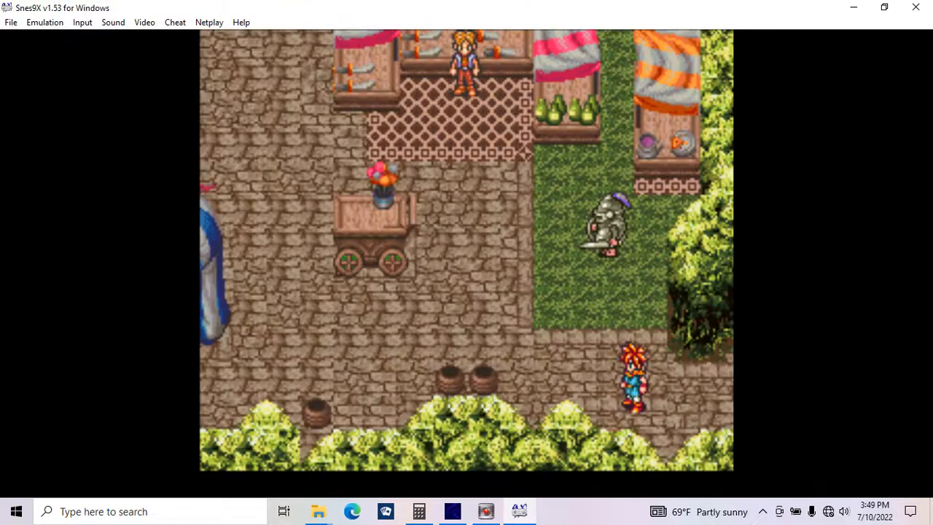
- Save the current game position in slot 1
click(15, 22)
mouse_move(33, 73)
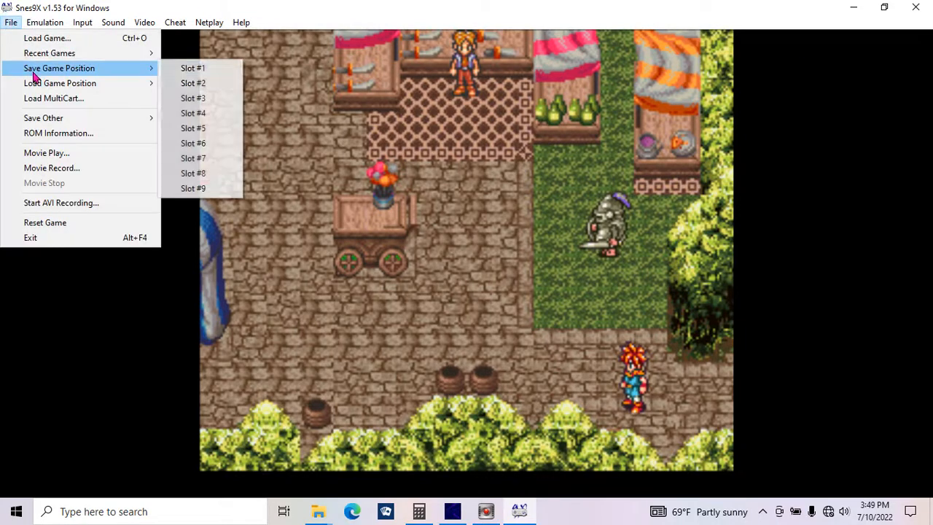
click(213, 70)
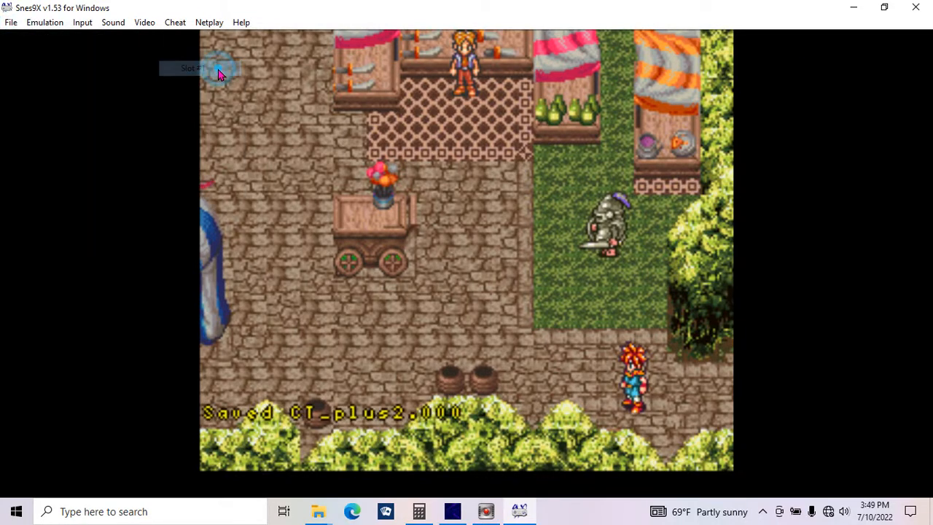
- Switch to Temporal Flux and close the location event editors 1E8 and 1E6
click(854, 7)
click(452, 510)
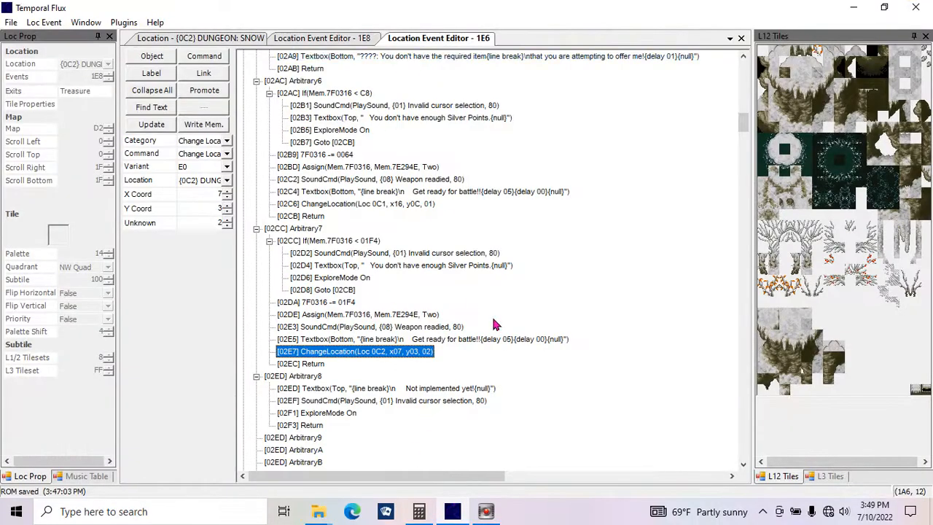
click(316, 40)
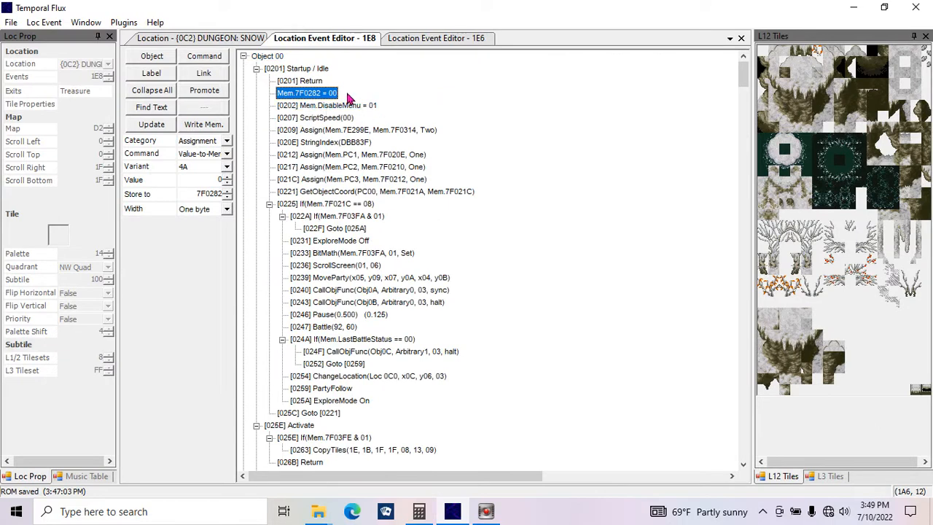
click(740, 38)
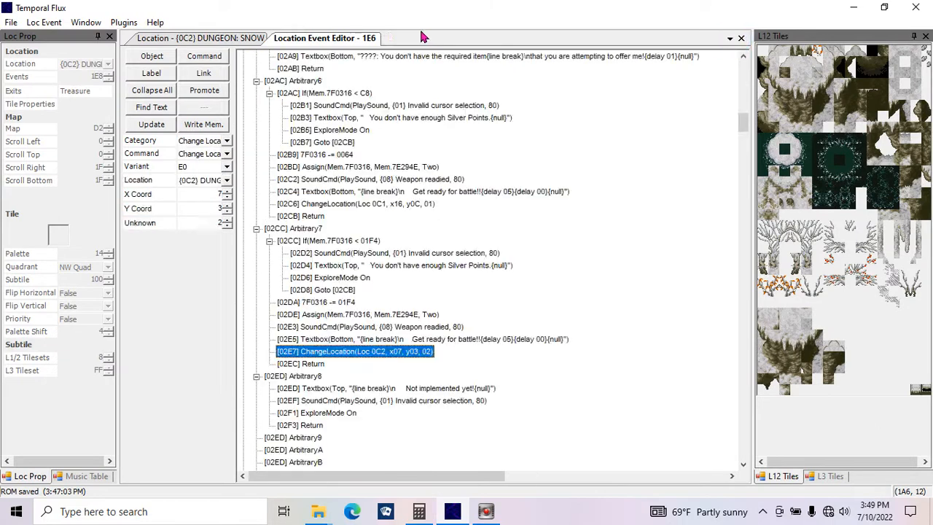
click(740, 38)
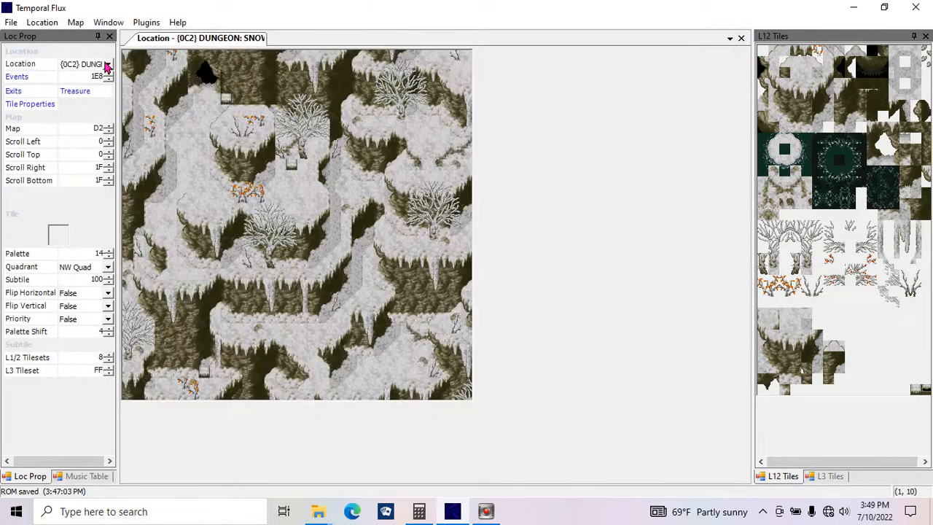
click(11, 22)
mouse_move(44, 25)
mouse_move(14, 24)
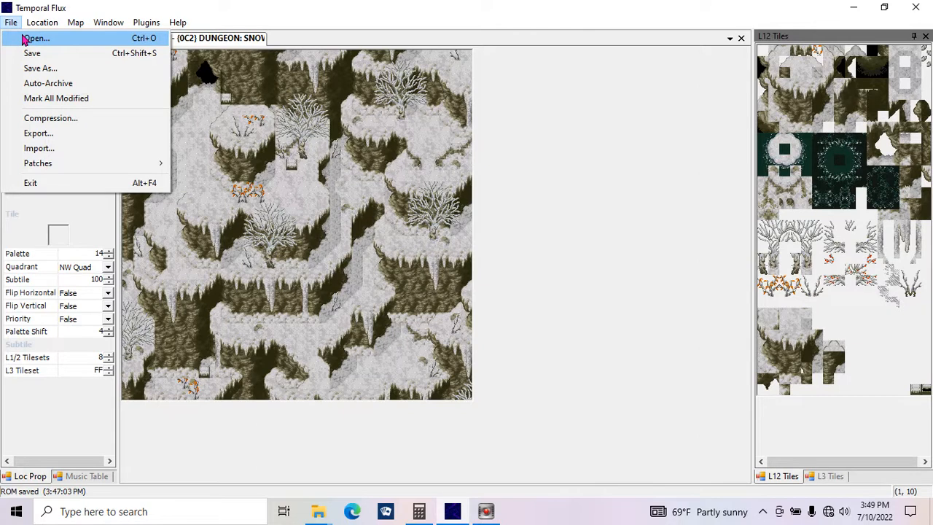
mouse_move(75, 24)
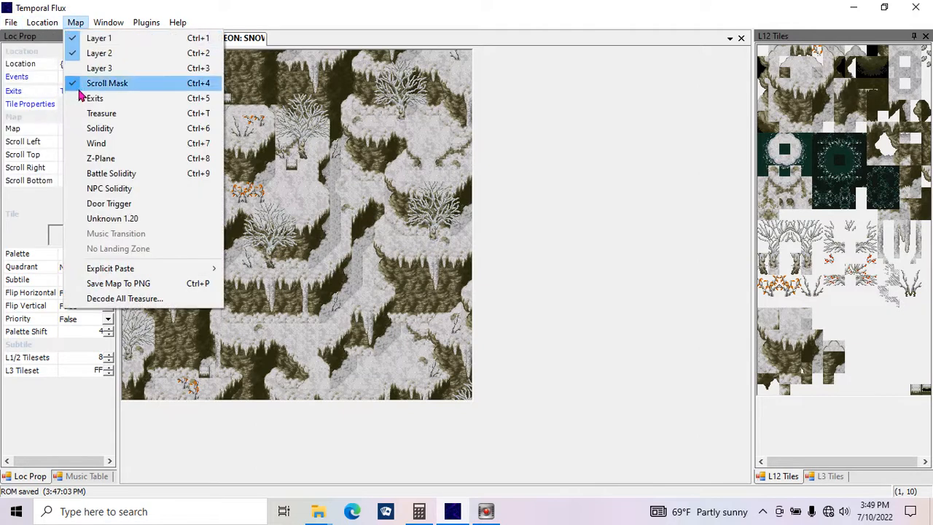
click(51, 52)
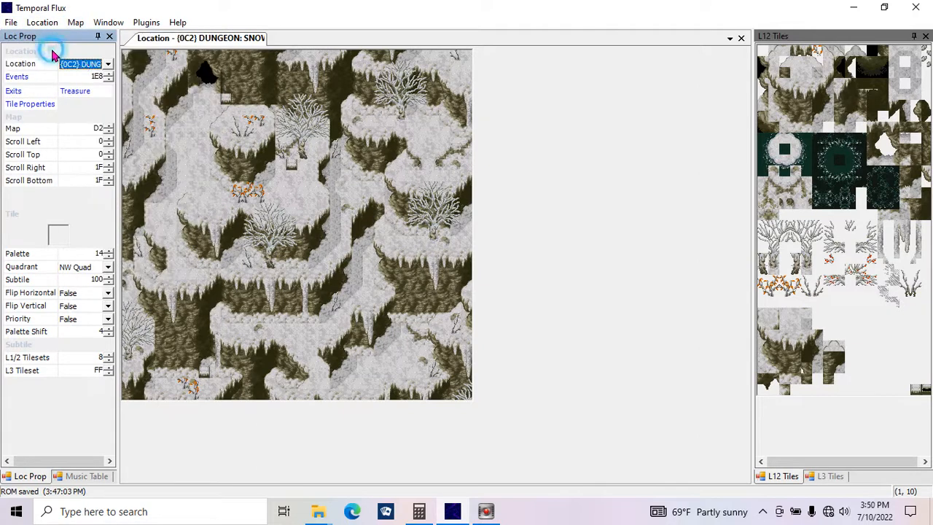
click(112, 66)
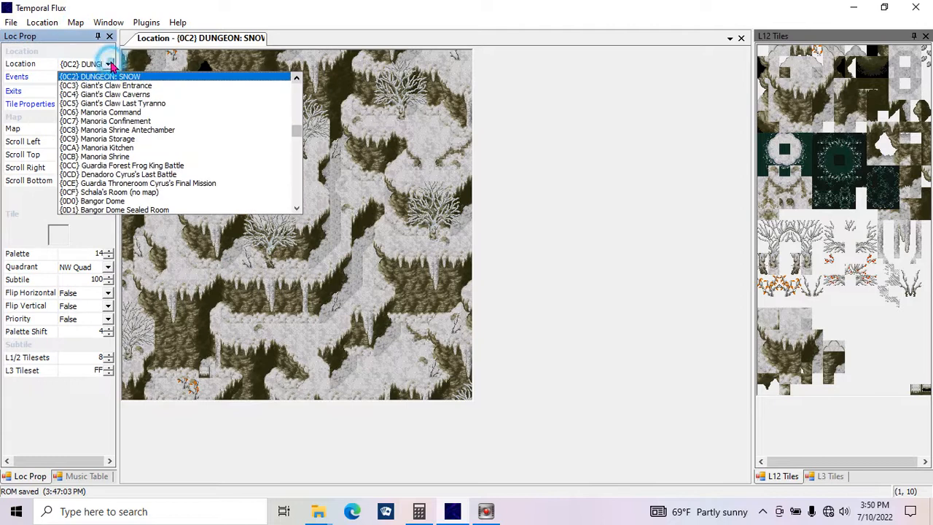
click(106, 64)
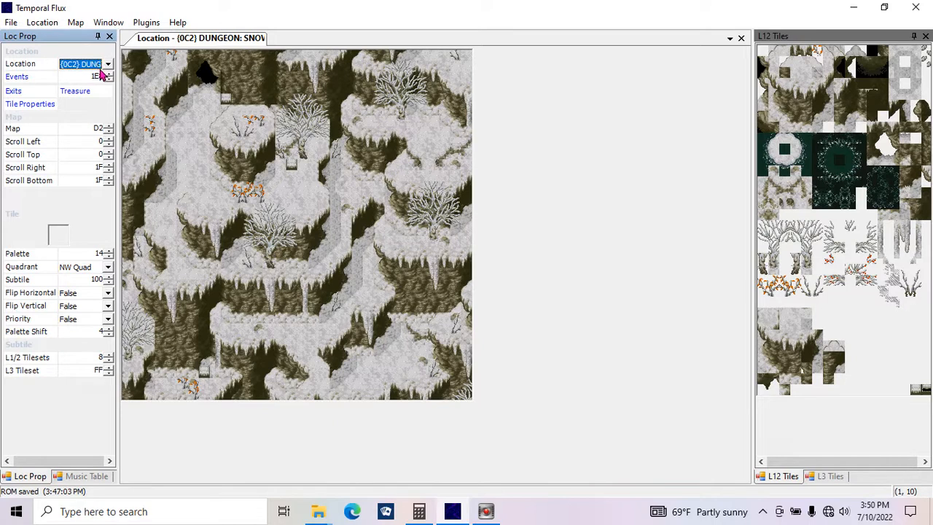
- Open a second location view, set it to {1EC} GAMERs DEN and open its location events 090
click(113, 22)
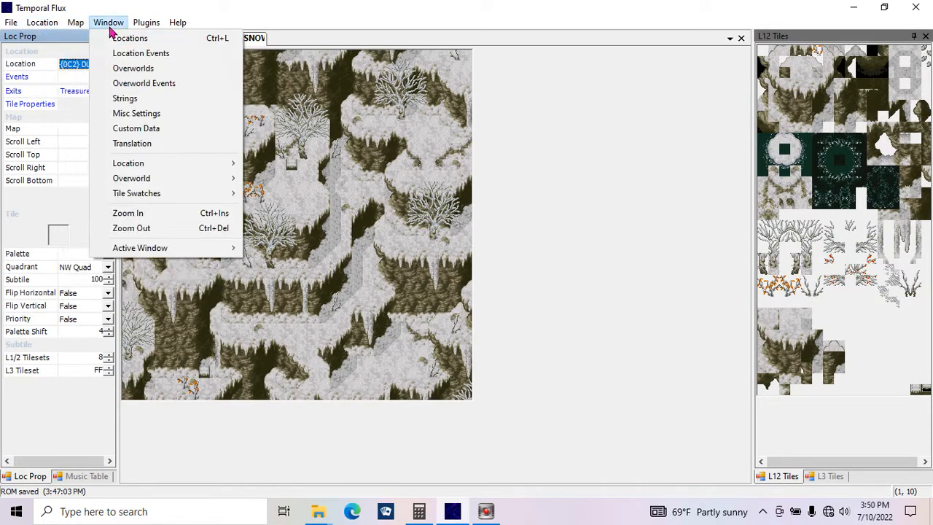
click(109, 38)
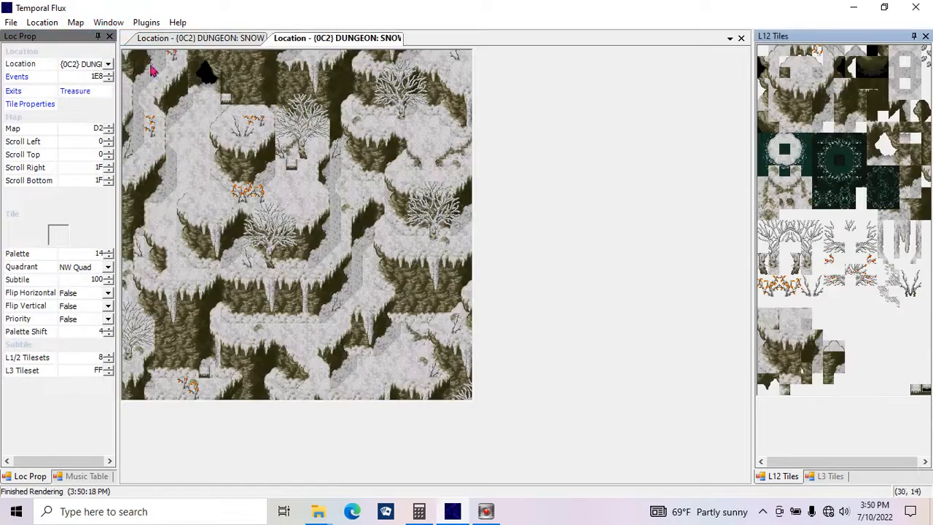
click(108, 65)
drag(298, 129, 297, 194)
click(208, 124)
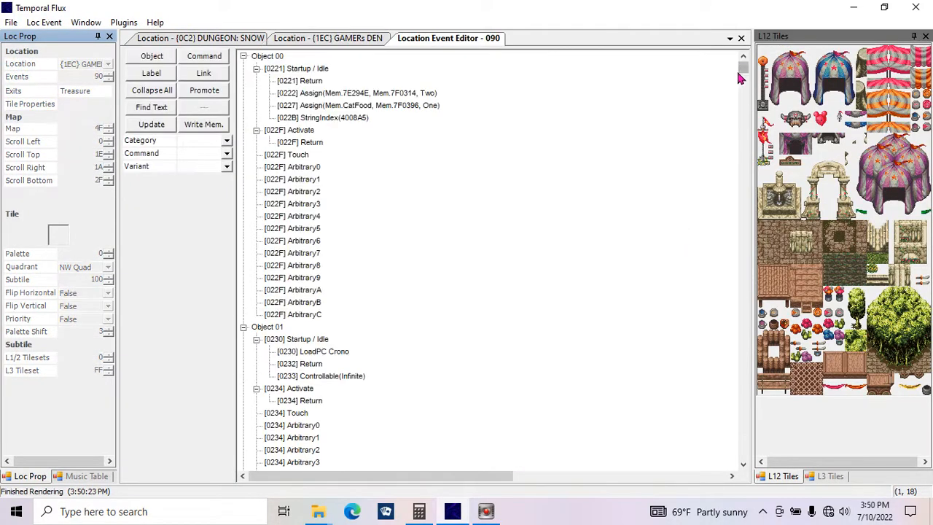
- Insert a Return command after DrawStatus(Hide) in the Startup / Idle function of Object 0B, the Shady Dealer, and write it to memory
drag(739, 66, 741, 334)
click(745, 453)
drag(738, 325, 744, 274)
click(336, 144)
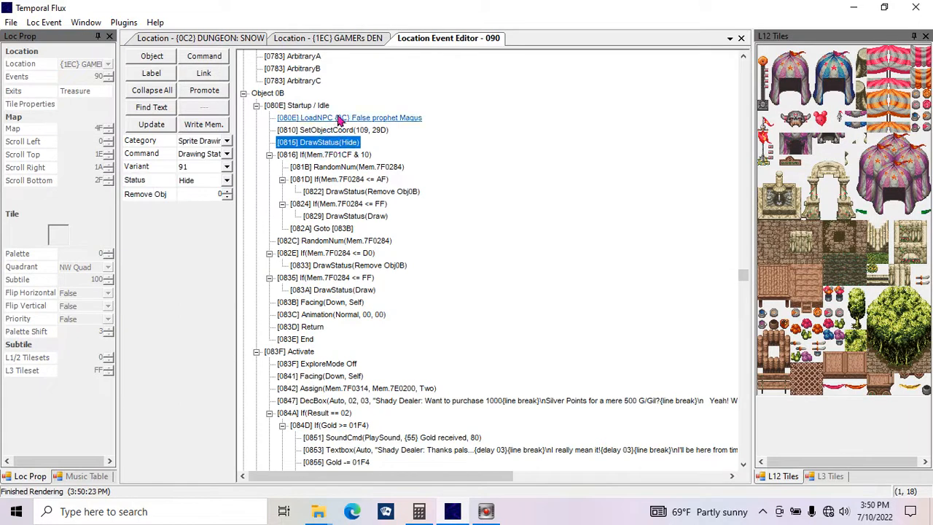
click(211, 58)
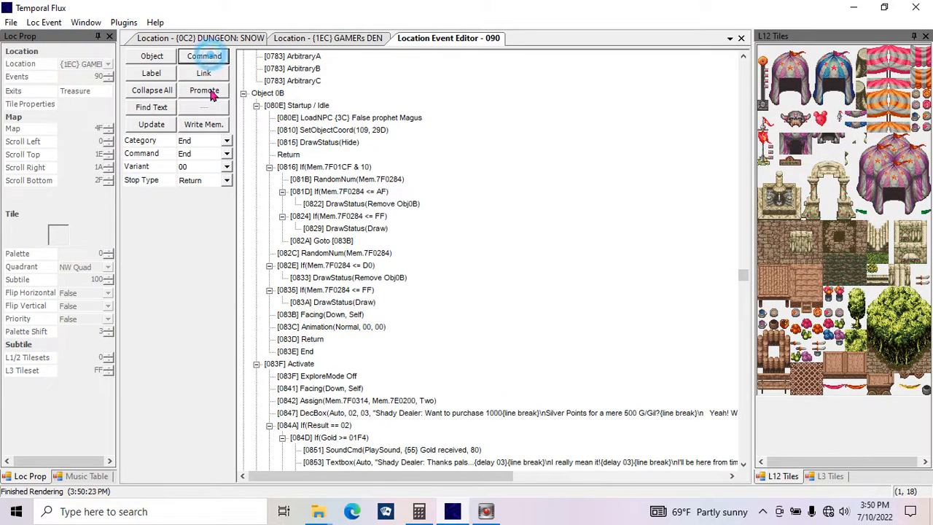
click(209, 127)
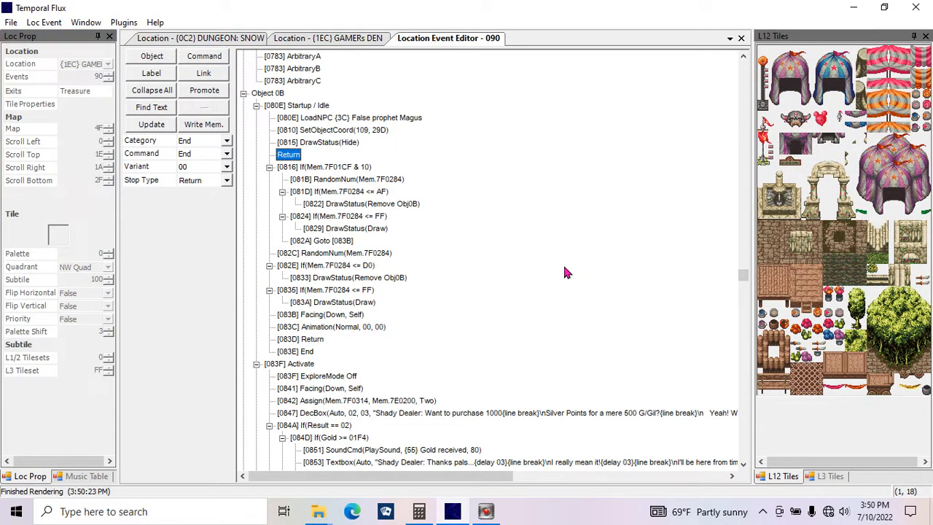
- Save the ROM
key(ctrl+s)
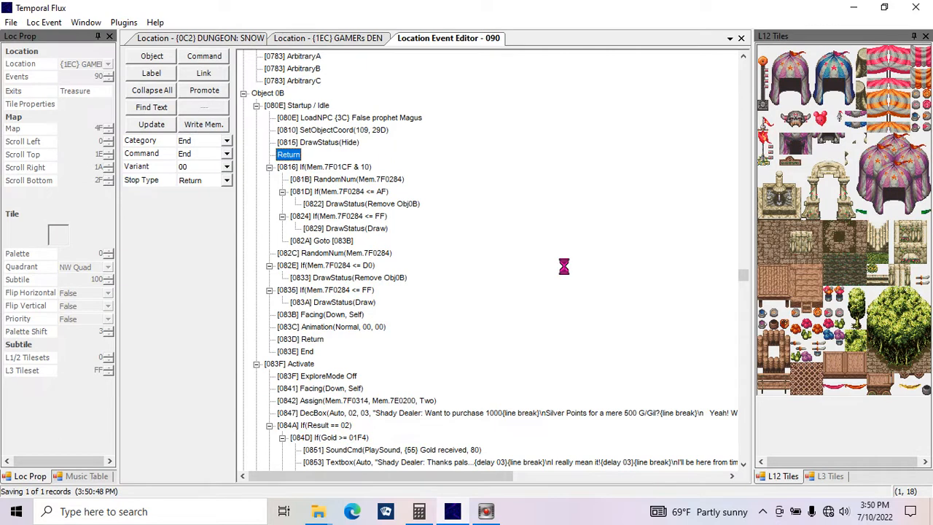
click(227, 140)
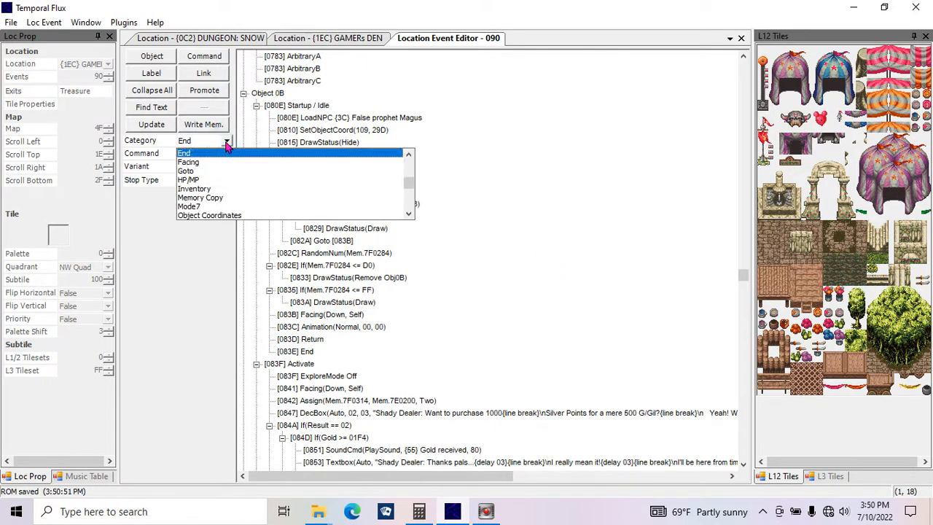
click(198, 171)
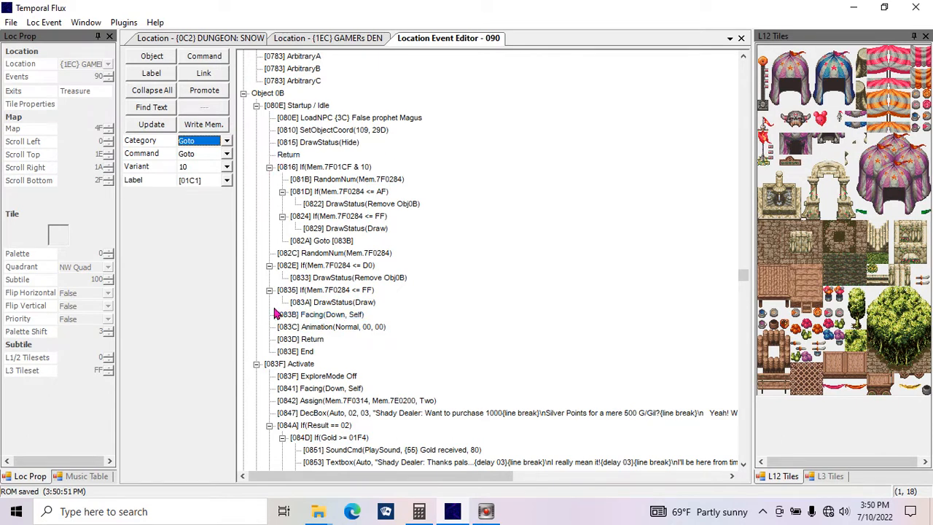
click(226, 180)
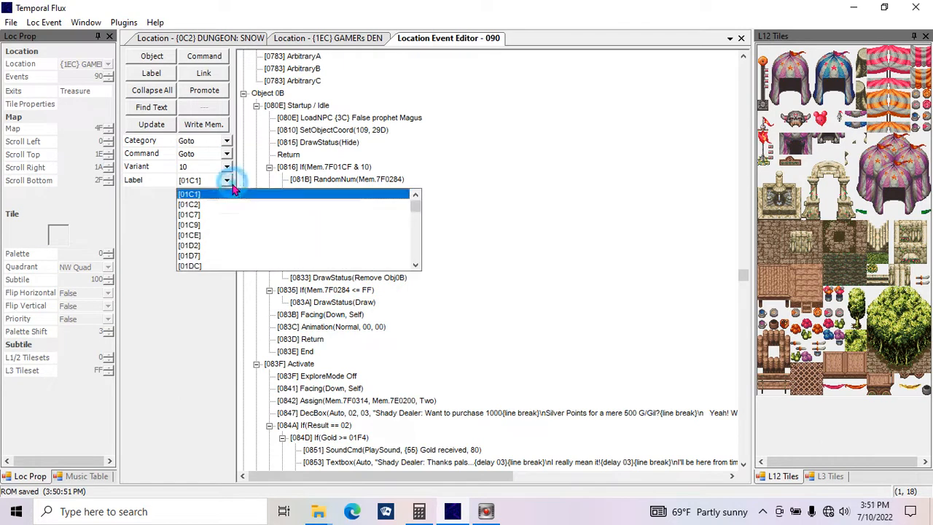
drag(414, 204, 435, 266)
click(412, 231)
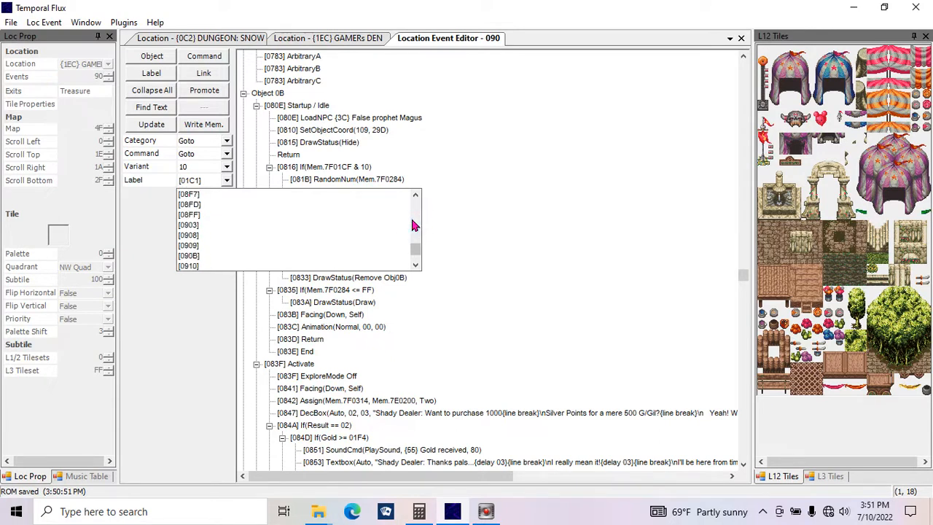
click(415, 264)
click(416, 265)
click(416, 265)
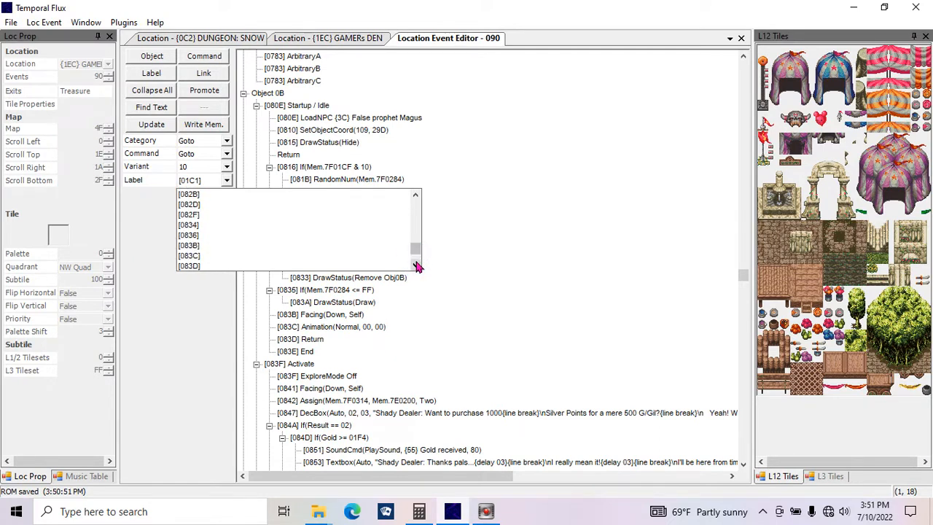
click(380, 247)
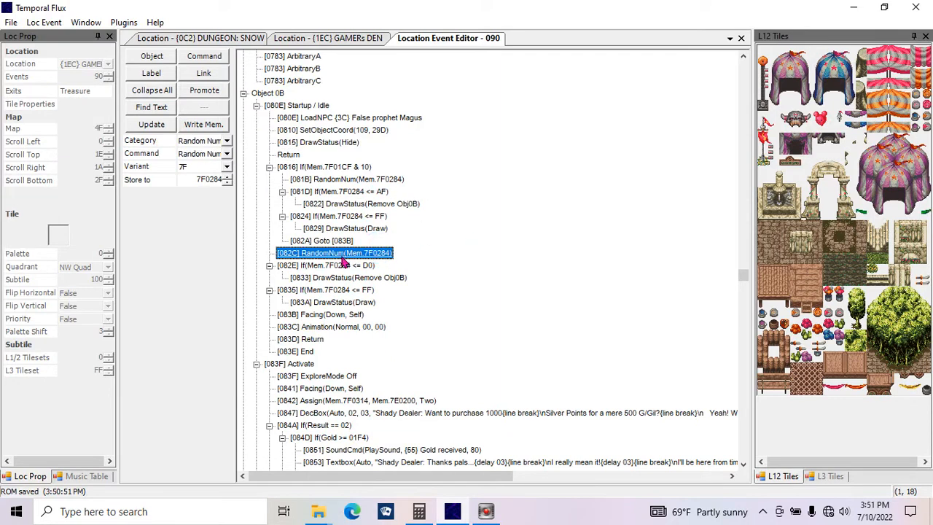
click(288, 155)
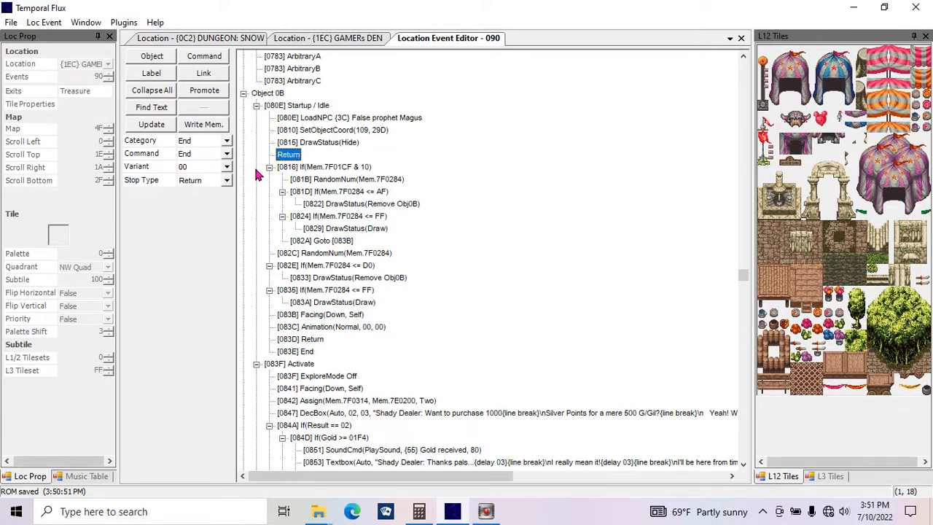
- Close and reopen location events 090 of GAMERs DEN, and collapse the objects directly above Object 0B
click(741, 38)
double_click(18, 77)
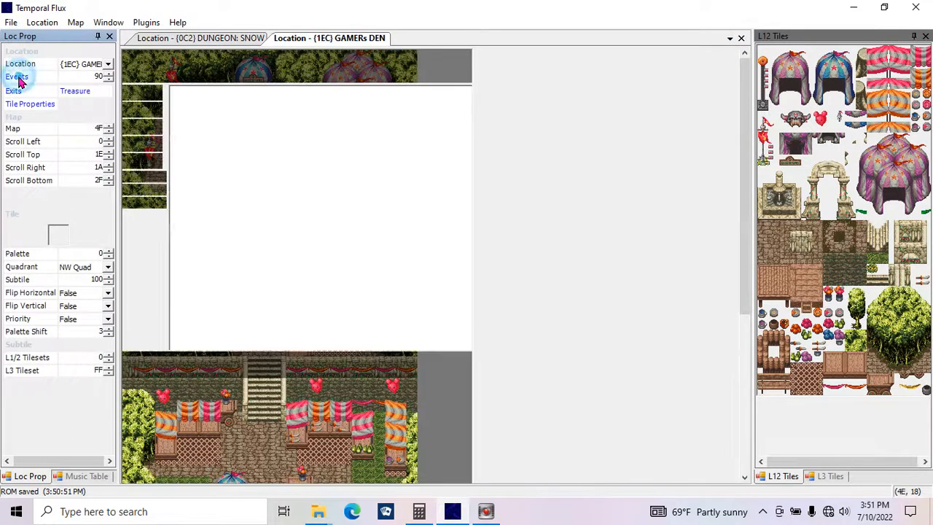
drag(744, 69, 744, 430)
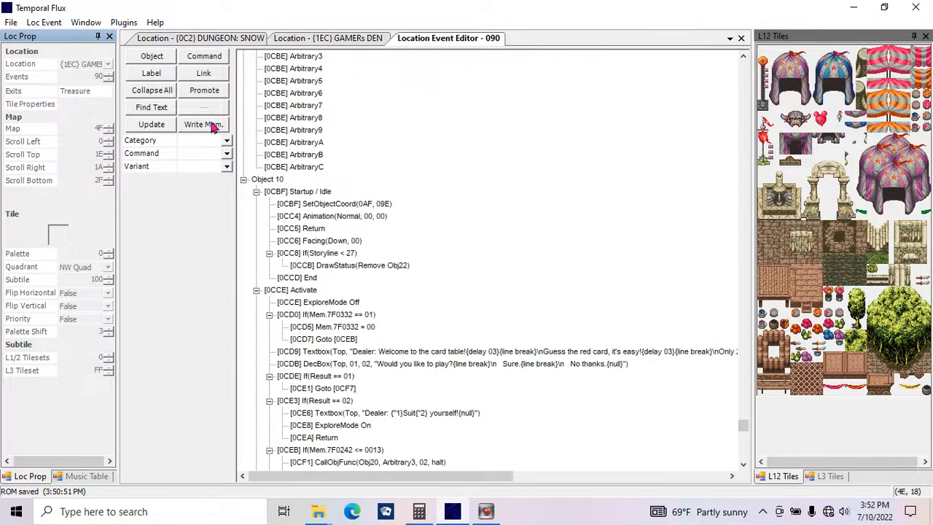
drag(740, 432, 755, 146)
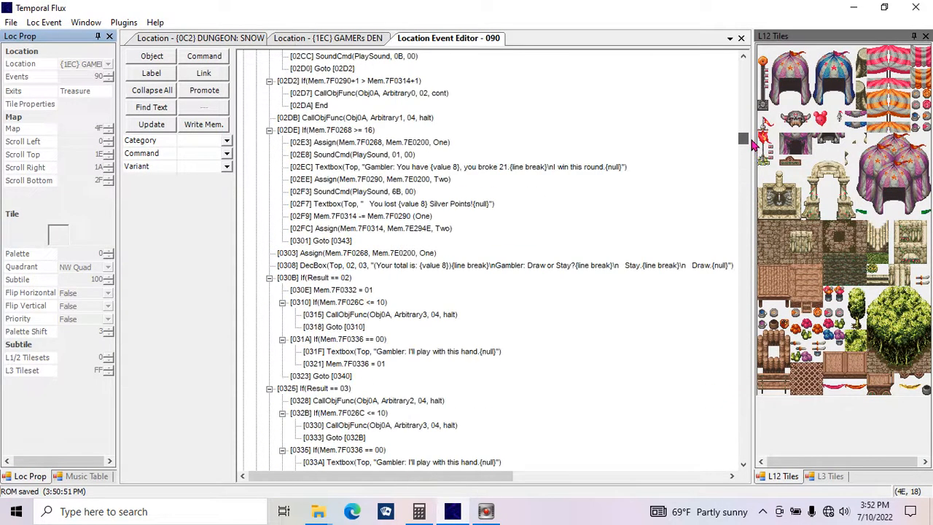
drag(746, 142, 742, 118)
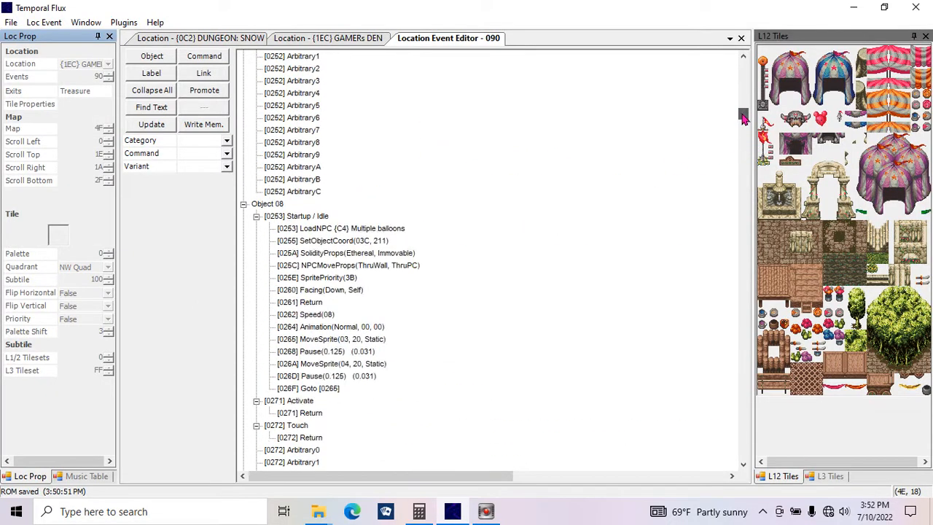
click(243, 204)
click(244, 216)
click(243, 216)
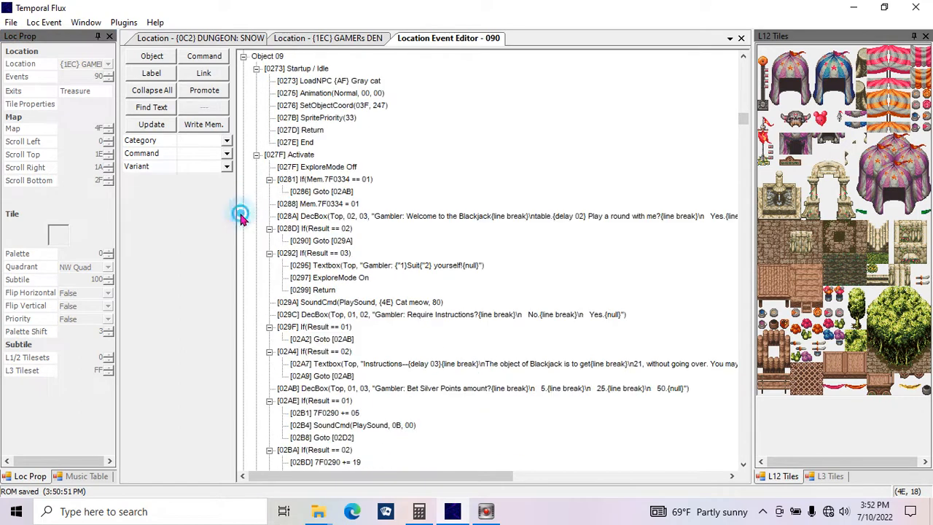
click(244, 56)
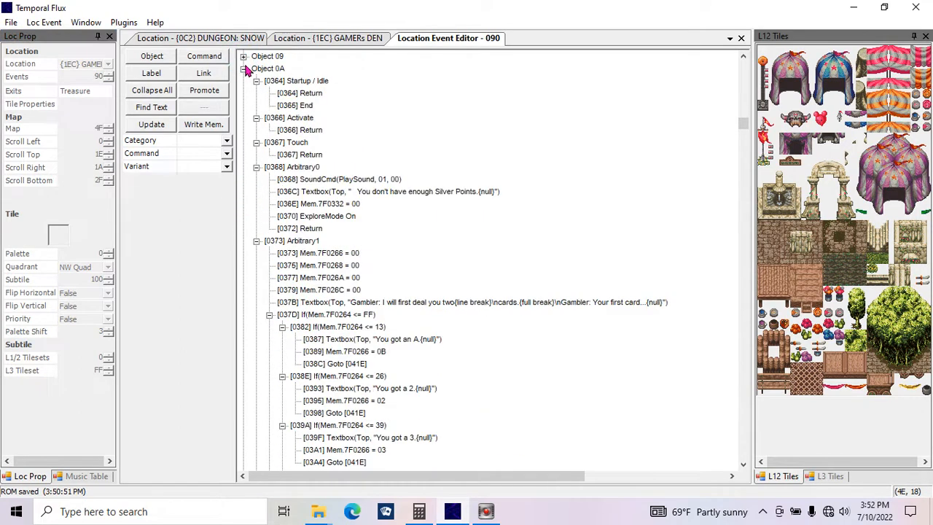
click(243, 68)
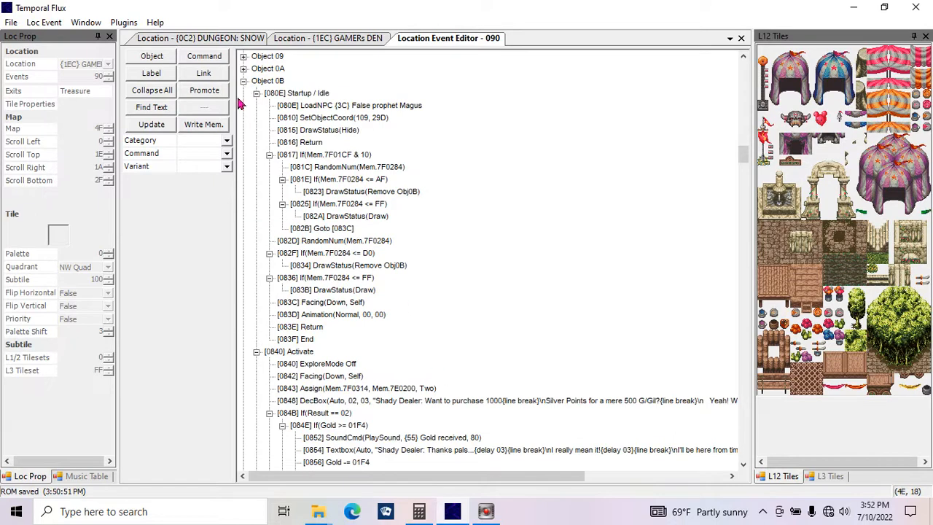
- Change the Return after DrawStatus(Hide) in Object 0B's Startup / Idle function to a Goto command with label [083C]
click(306, 142)
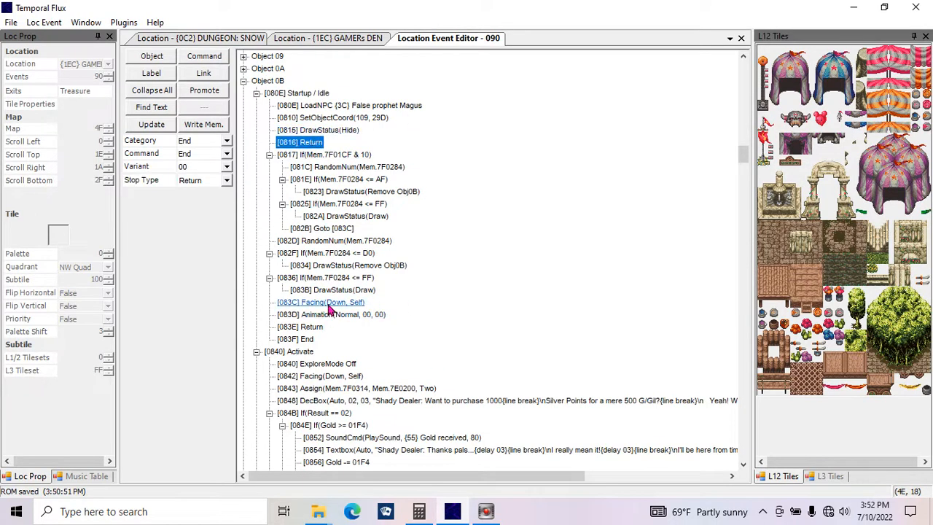
click(227, 139)
click(215, 161)
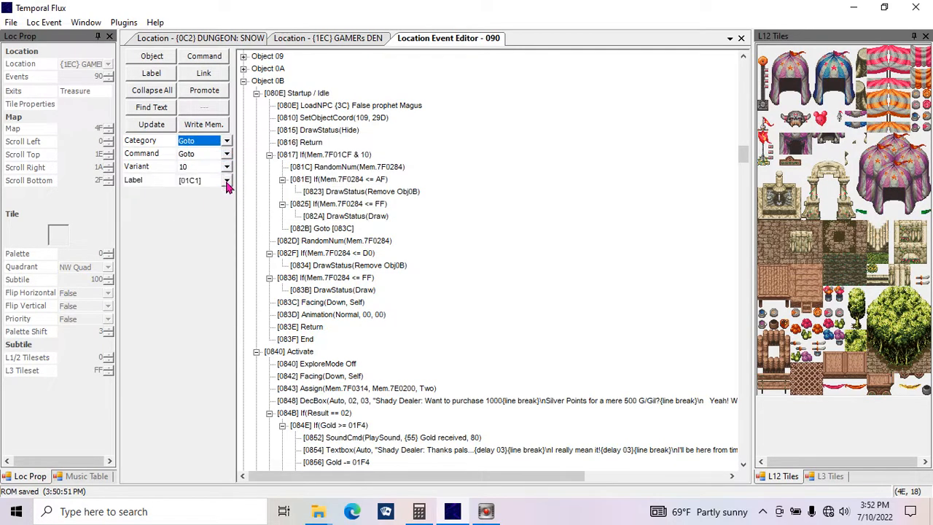
click(226, 180)
drag(416, 213, 426, 267)
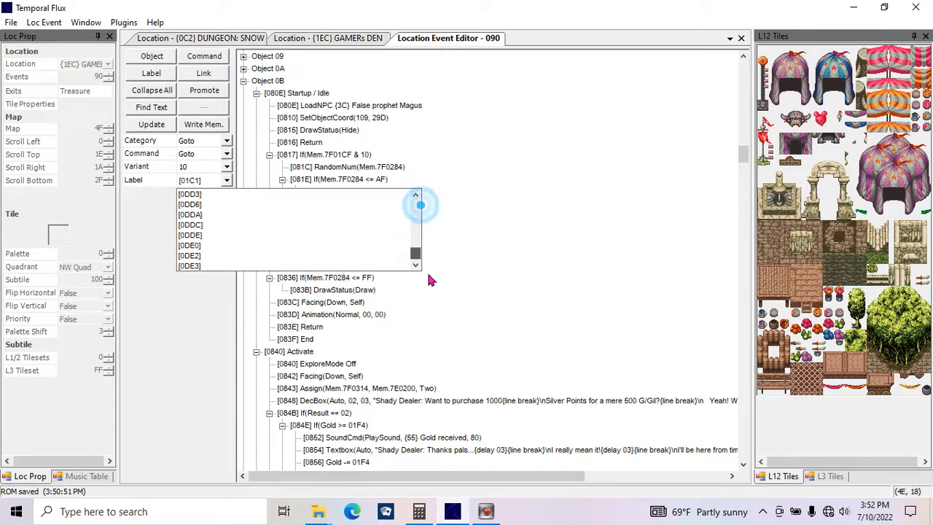
scroll(417, 227, up, 5)
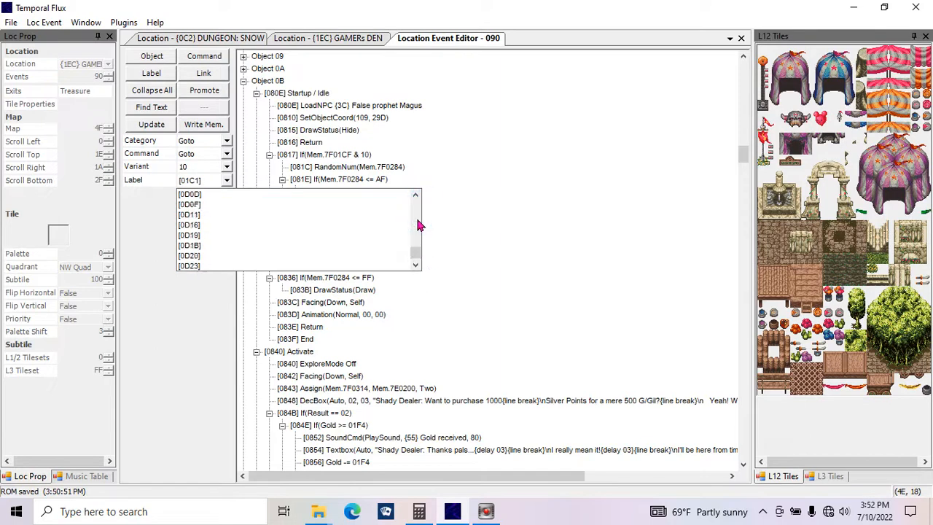
scroll(418, 226, up, 10)
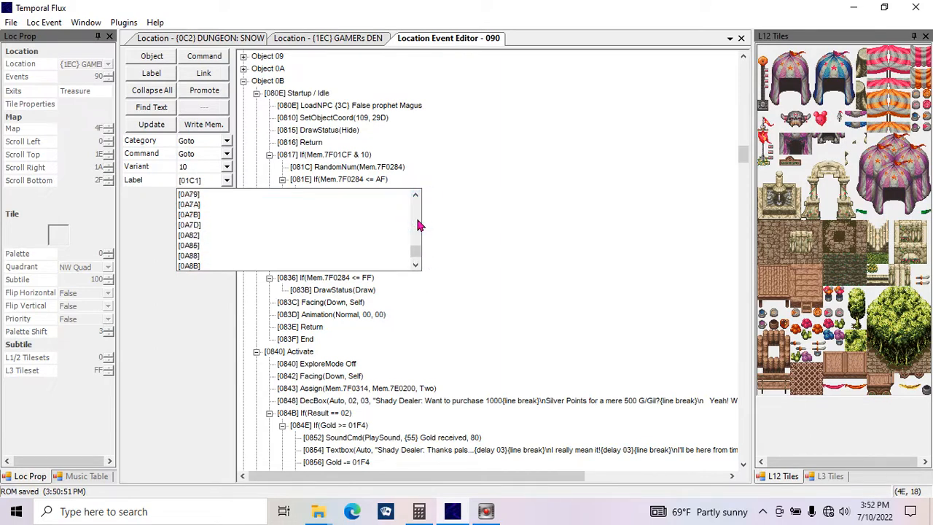
scroll(418, 226, up, 5)
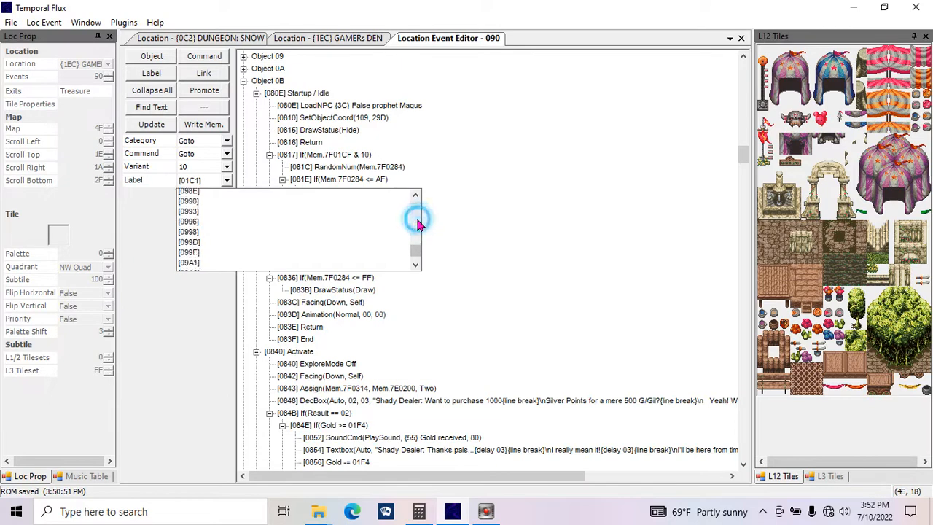
scroll(418, 226, up, 2)
scroll(418, 226, up, 4)
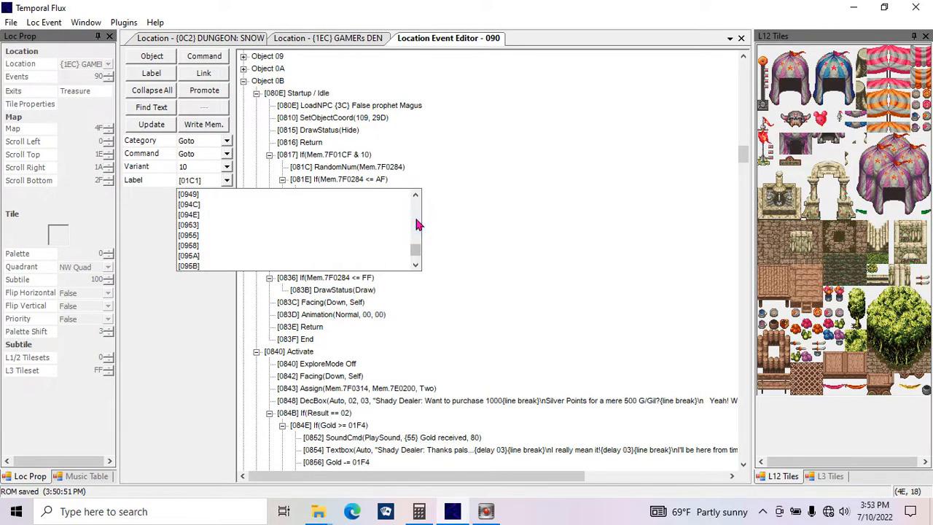
scroll(417, 226, up, 3)
scroll(418, 223, up, 3)
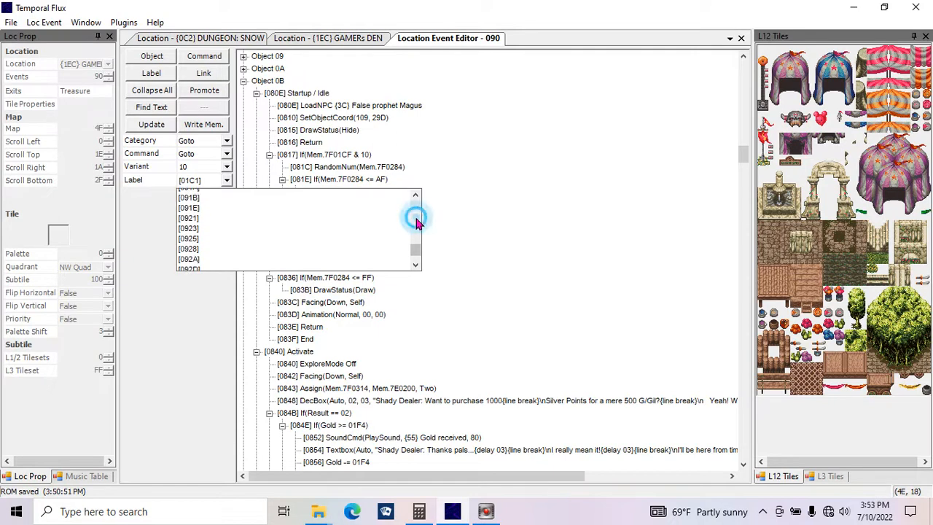
scroll(418, 224, up, 3)
scroll(418, 224, up, 6)
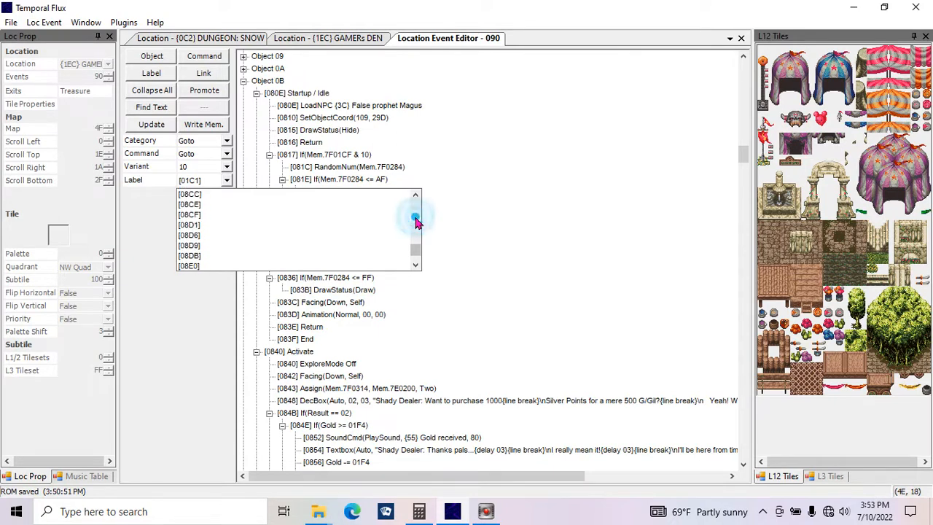
scroll(418, 224, up, 5)
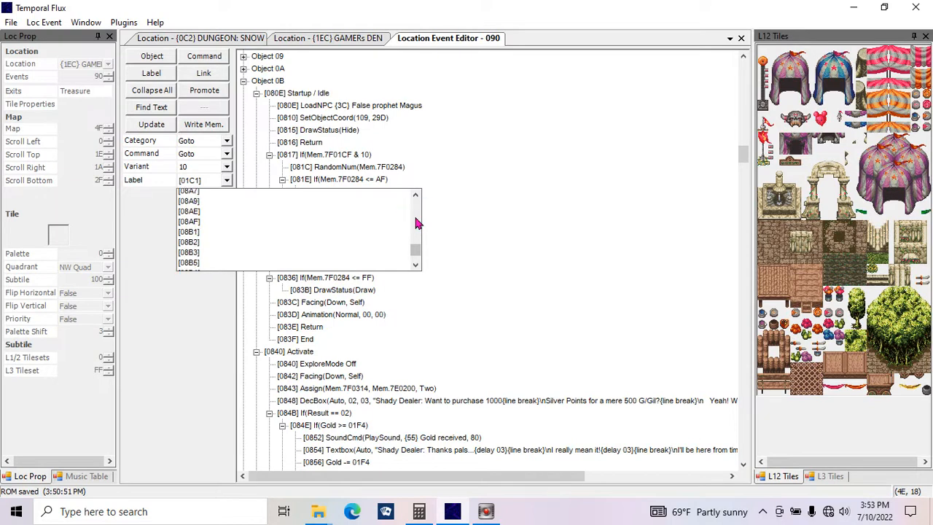
scroll(418, 224, up, 1)
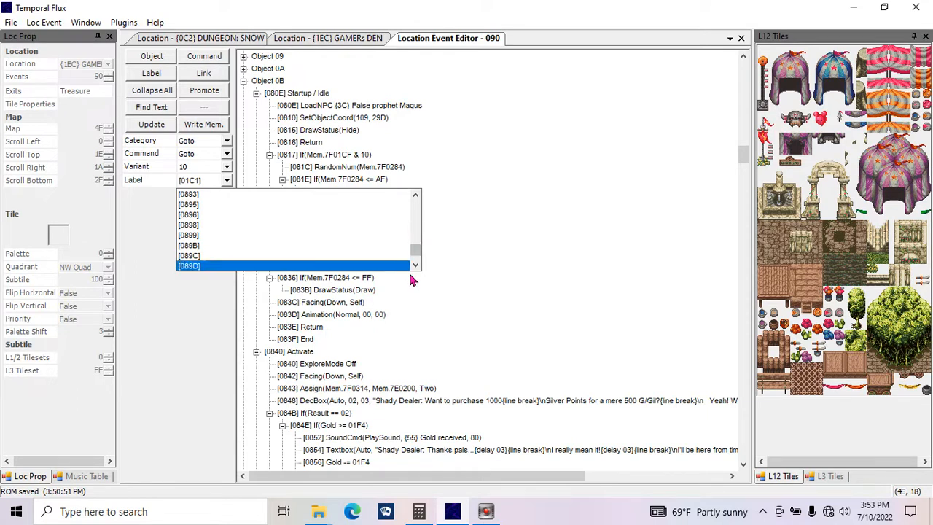
click(414, 231)
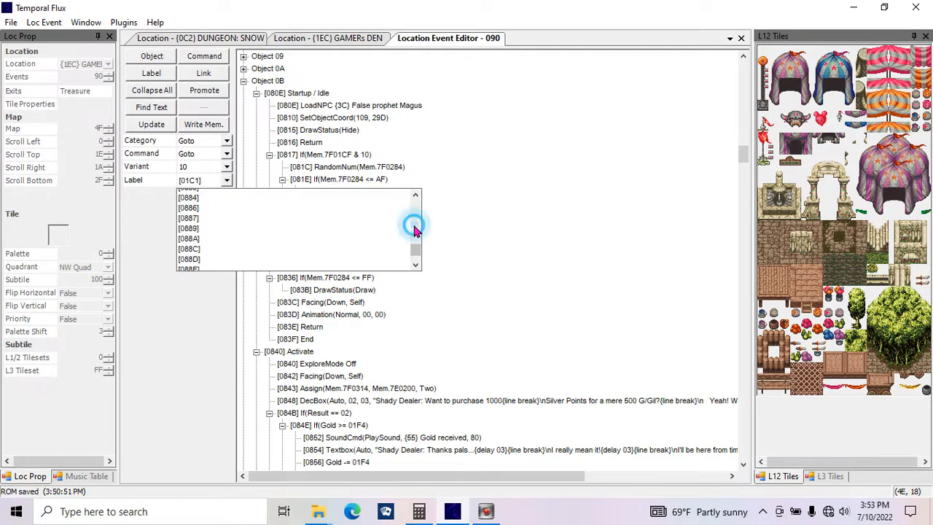
click(414, 226)
click(414, 226)
click(414, 231)
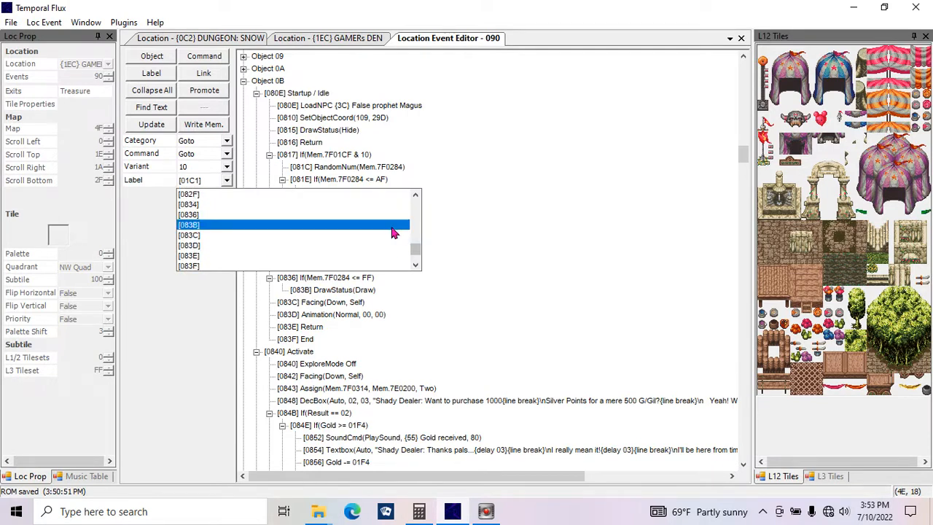
click(264, 242)
- Update the edited command, write the events to memory and save the ROM
click(151, 124)
click(191, 125)
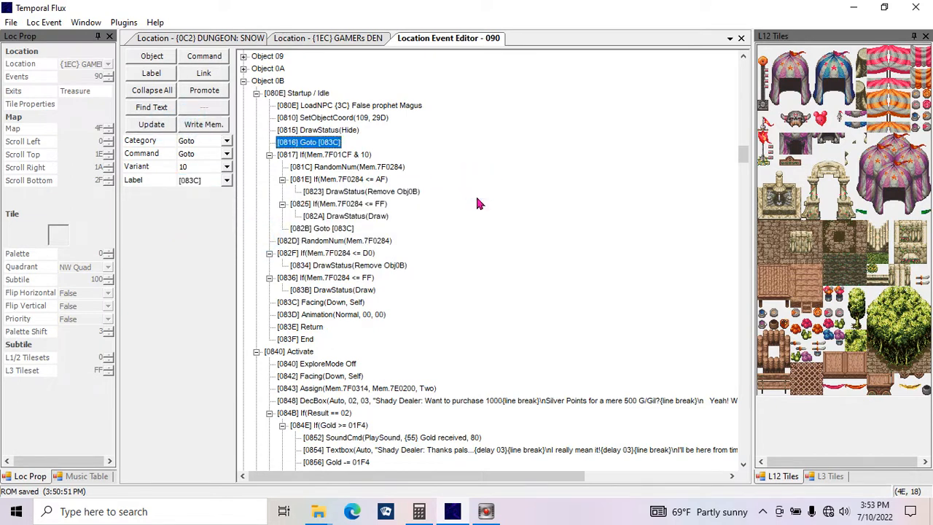
key(ctrl+s)
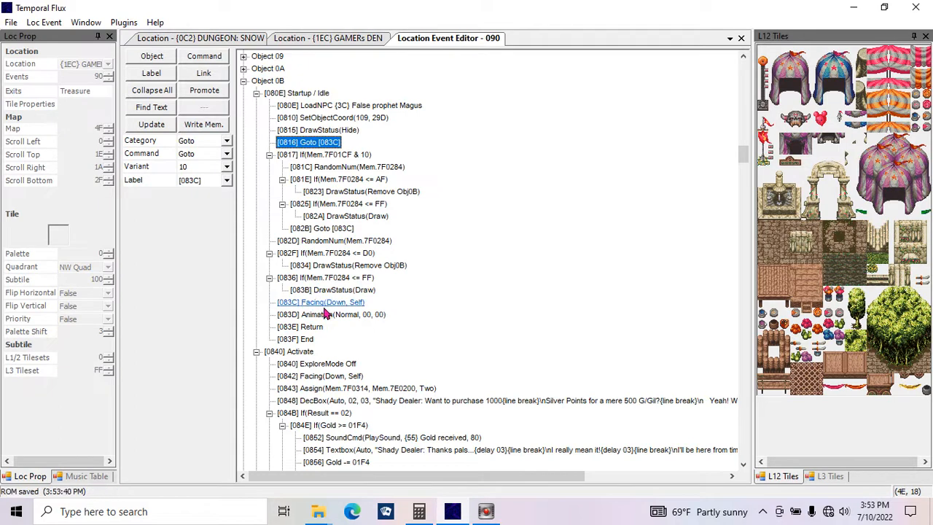
- Open the treasure settings of {1EC} GAMERs DEN and set the total number of chests to 3
click(366, 40)
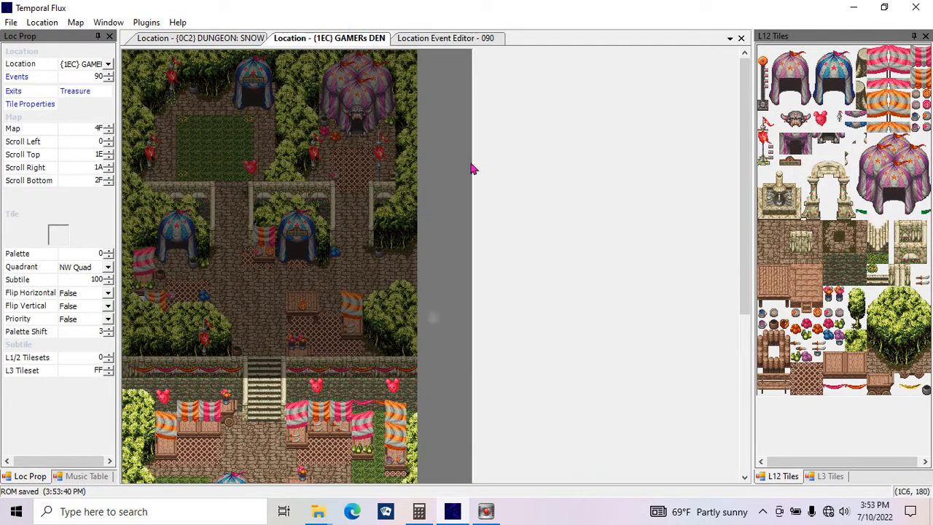
click(75, 91)
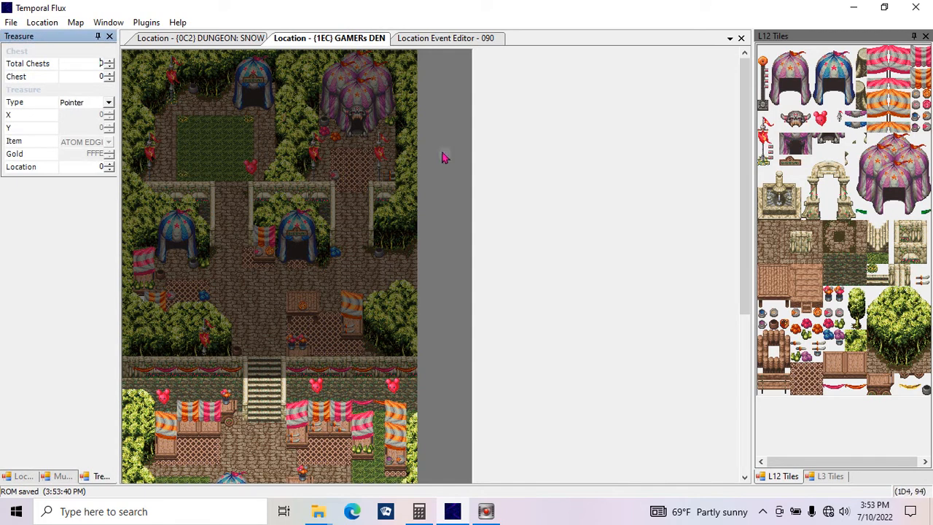
click(108, 62)
drag(738, 187, 733, 318)
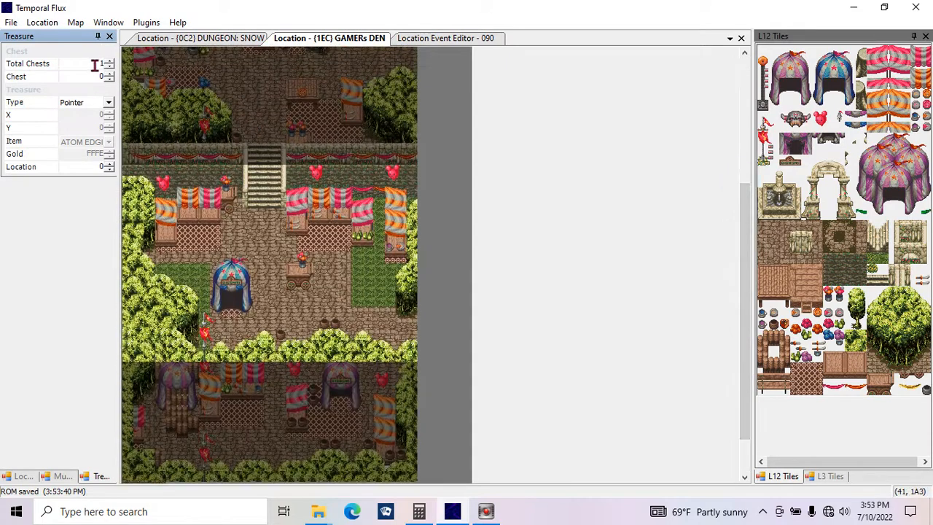
double_click(109, 61)
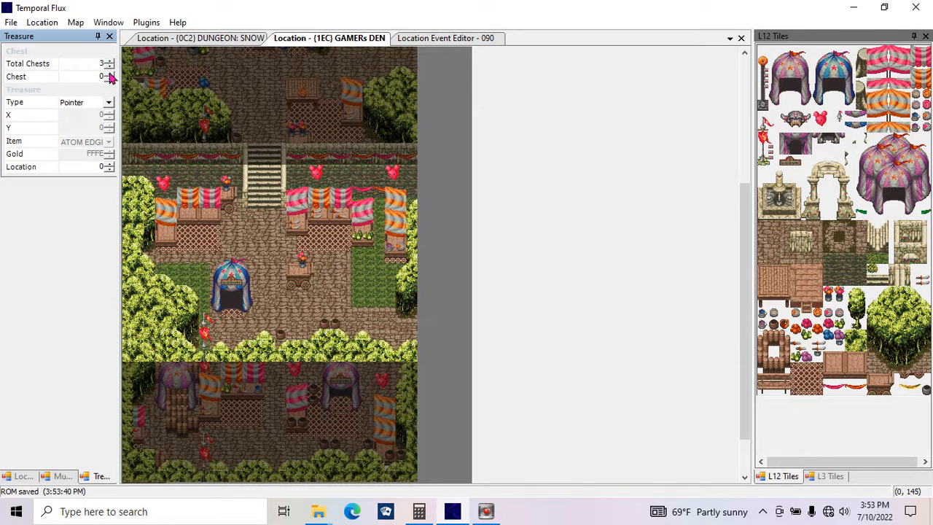
- Select chest 1 and set its treasure type to Item
click(109, 74)
click(110, 74)
click(108, 79)
click(107, 79)
click(107, 74)
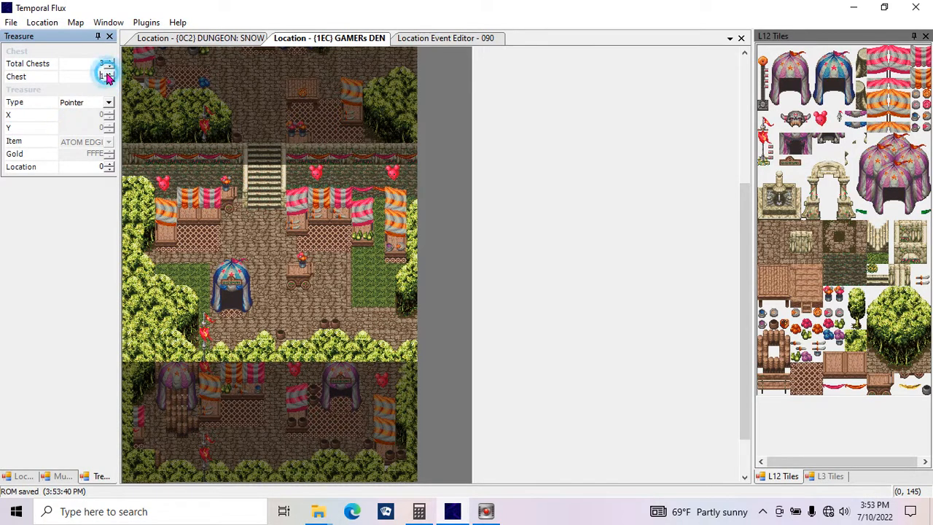
click(110, 102)
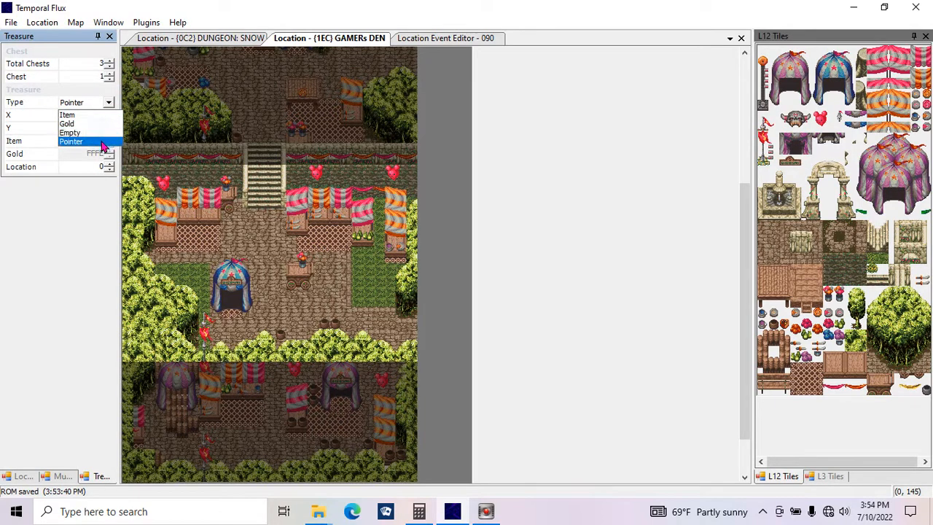
click(92, 116)
click(92, 116)
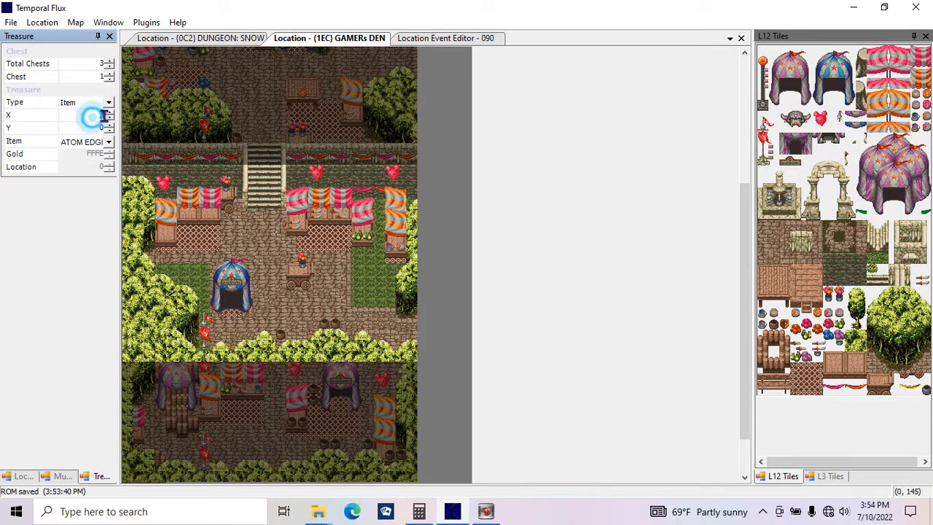
- Set the item in chest 1 to Jadeleaf
click(107, 142)
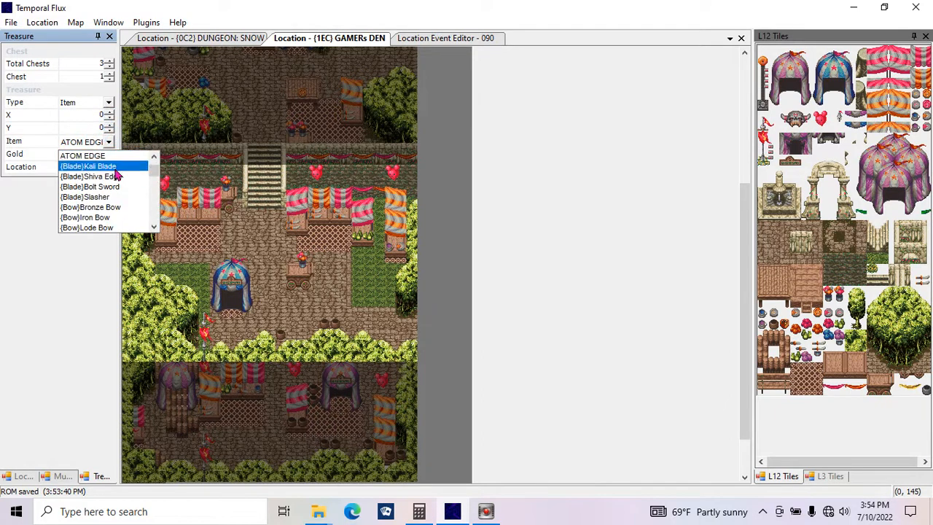
drag(155, 171, 161, 206)
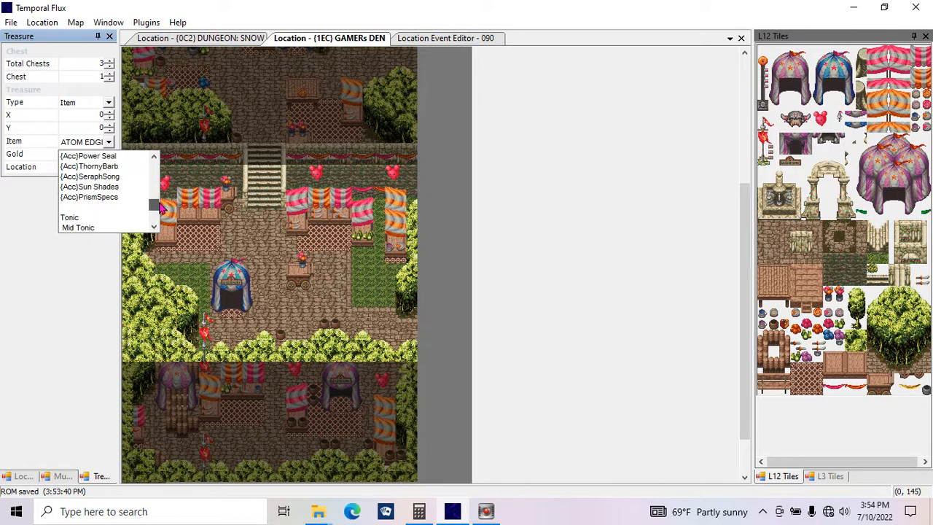
drag(160, 209, 164, 218)
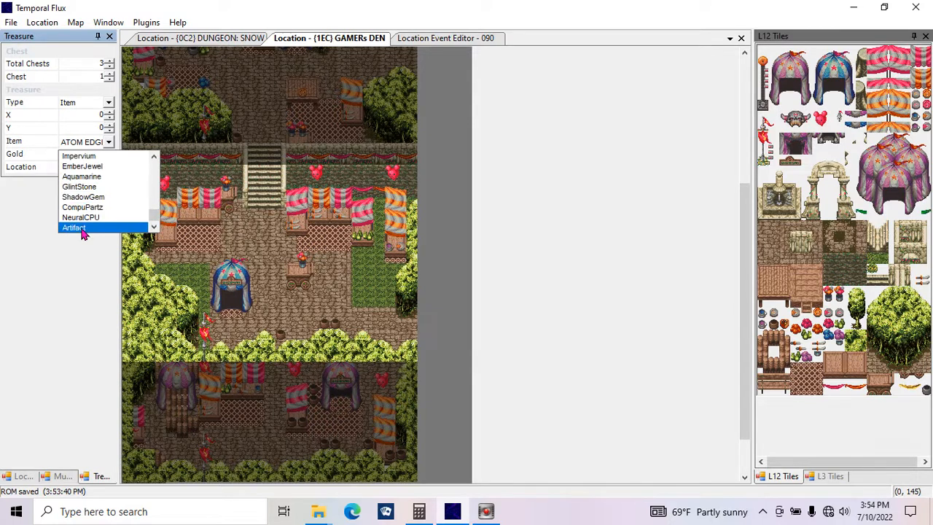
click(156, 160)
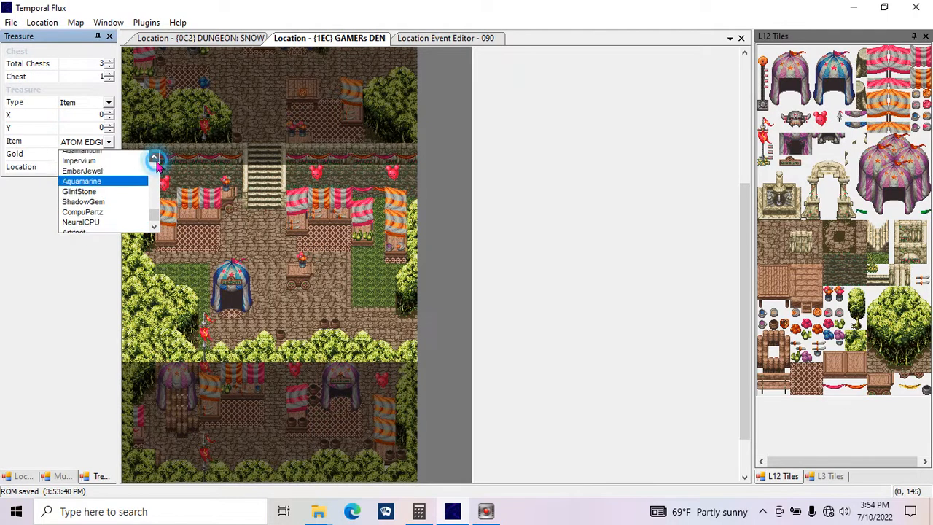
click(155, 164)
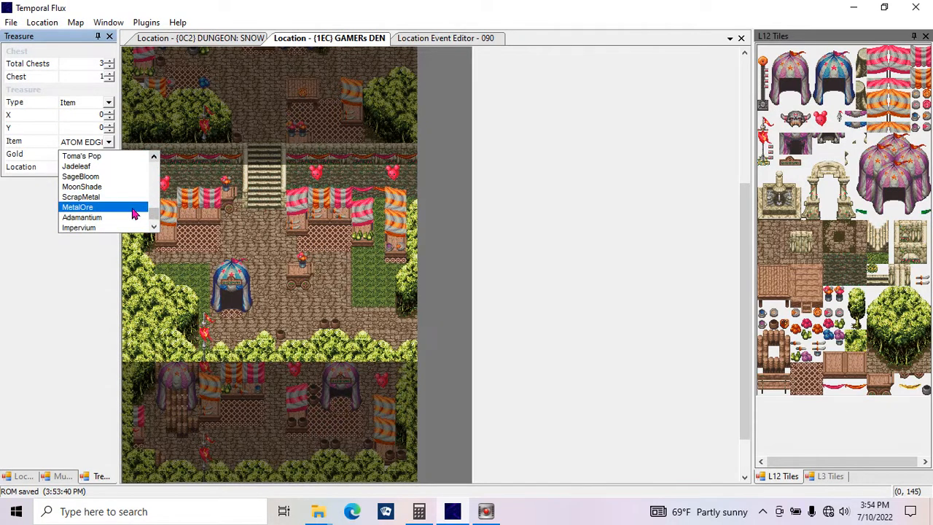
click(103, 169)
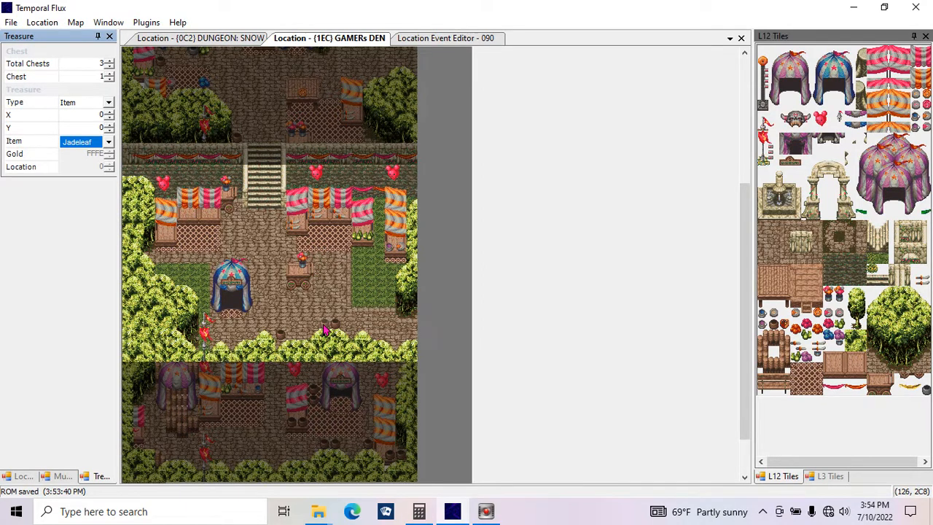
- Set chest 1's coordinates to X 12 and Y 2C, and save the ROM
click(102, 116)
text(12)
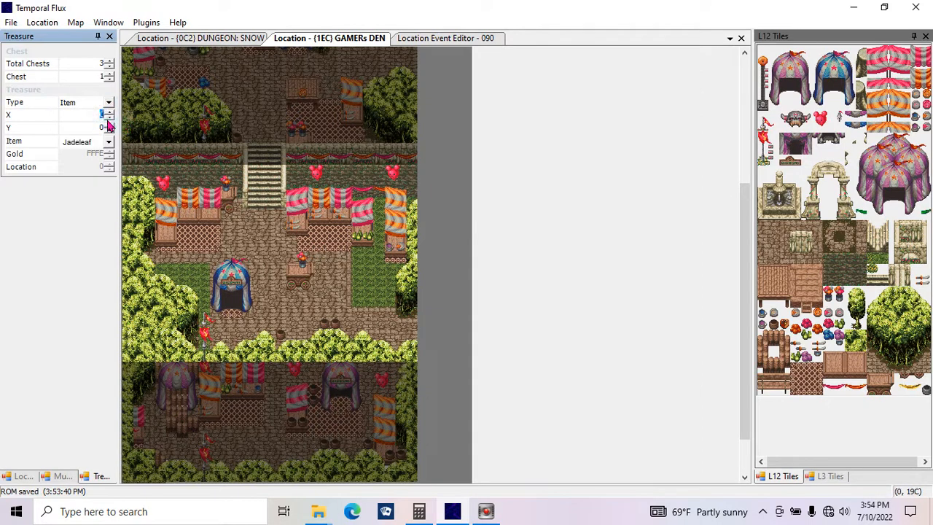
click(102, 128)
text(24)
click(90, 114)
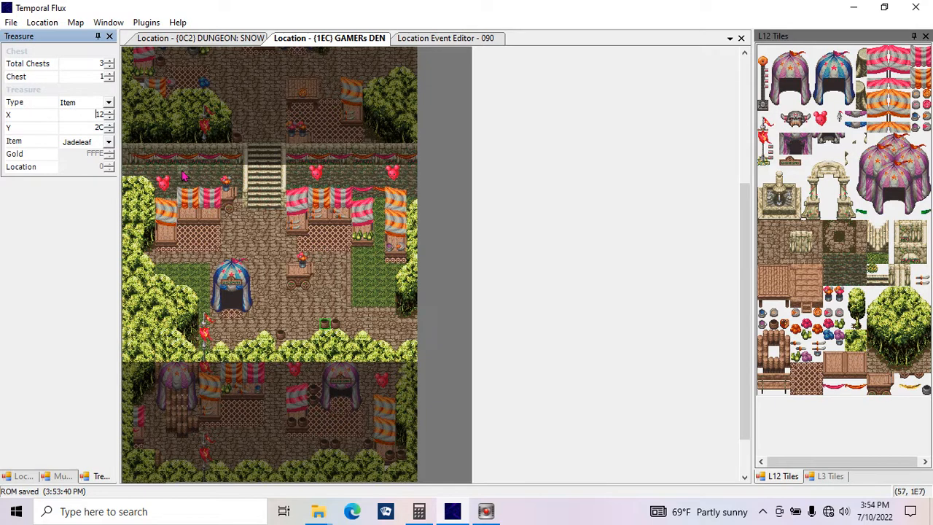
key(ctrl+s)
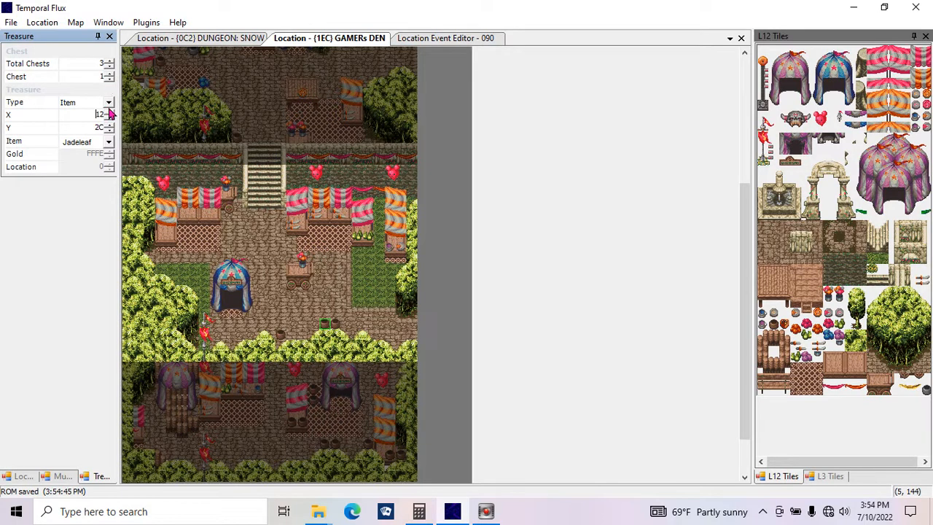
- Select chest 2, set its treasure type to Item and assign ScrapMetal as its item
click(108, 75)
click(108, 102)
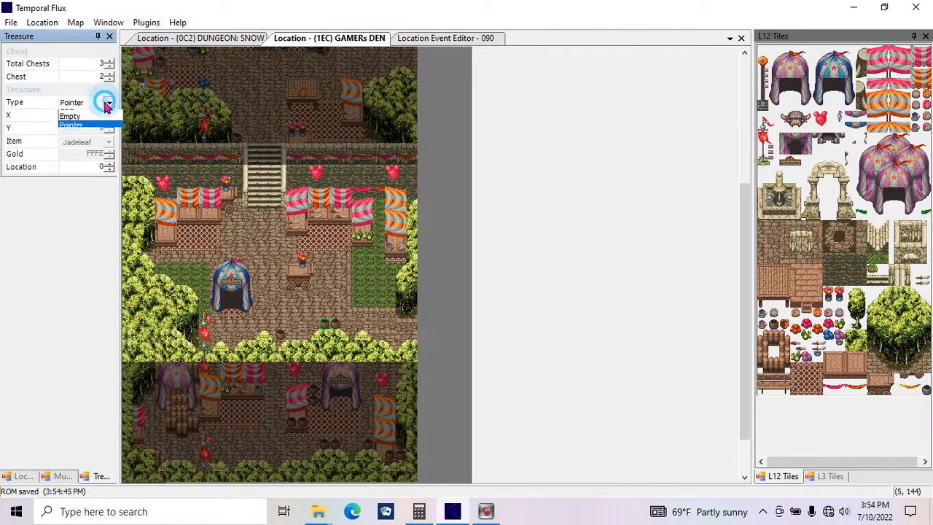
click(95, 116)
click(93, 116)
click(109, 141)
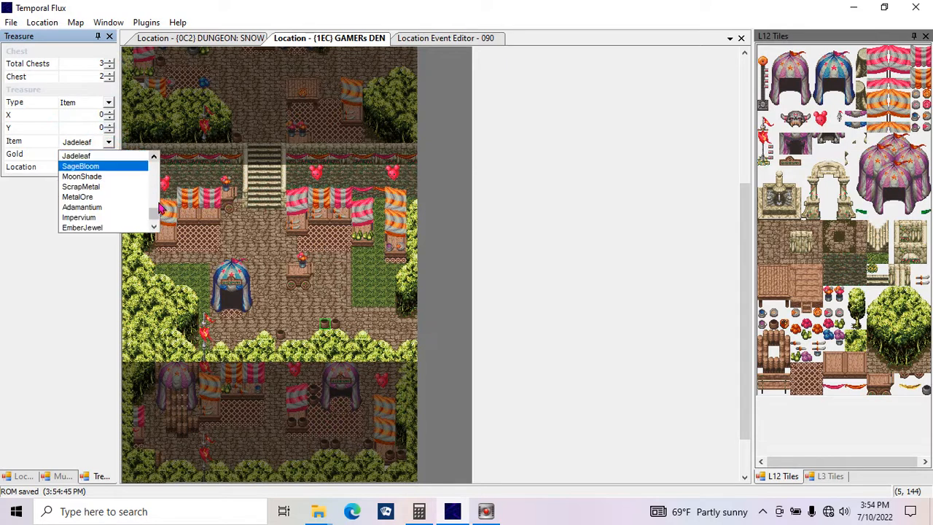
click(103, 188)
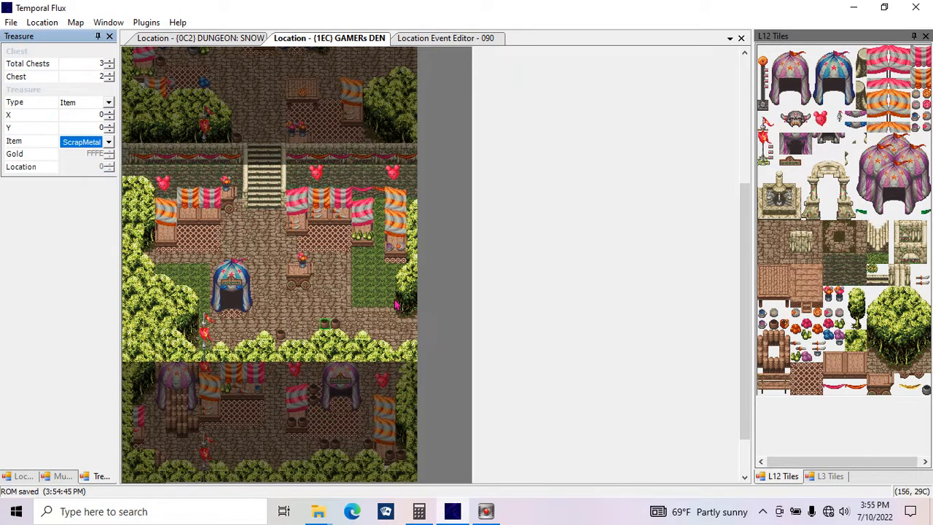
- Try placing a pot tile by the cart beside the stalls west of the stairs
click(514, 293)
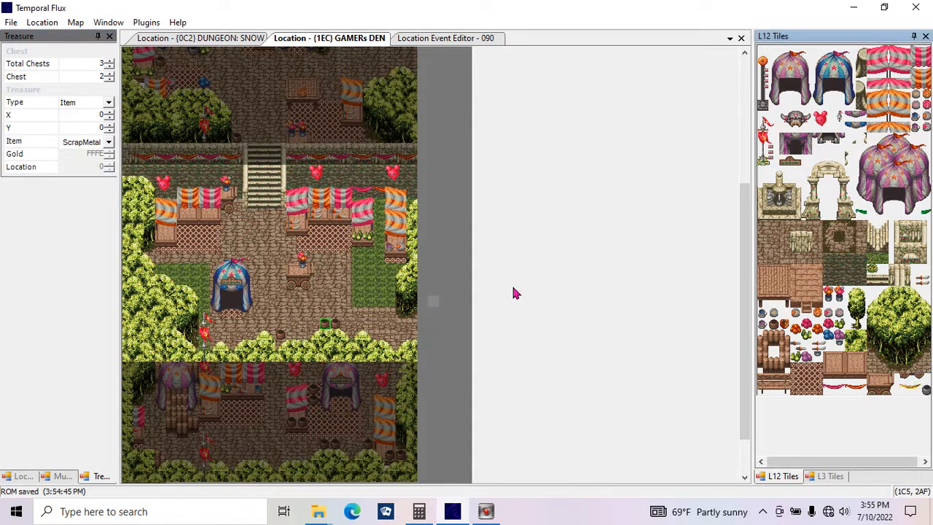
click(226, 222)
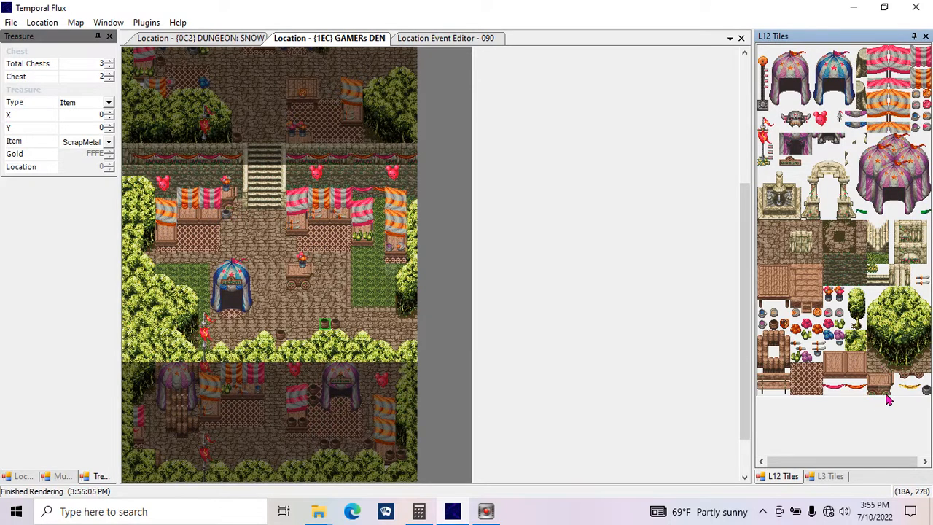
drag(812, 462, 842, 449)
drag(884, 428, 883, 426)
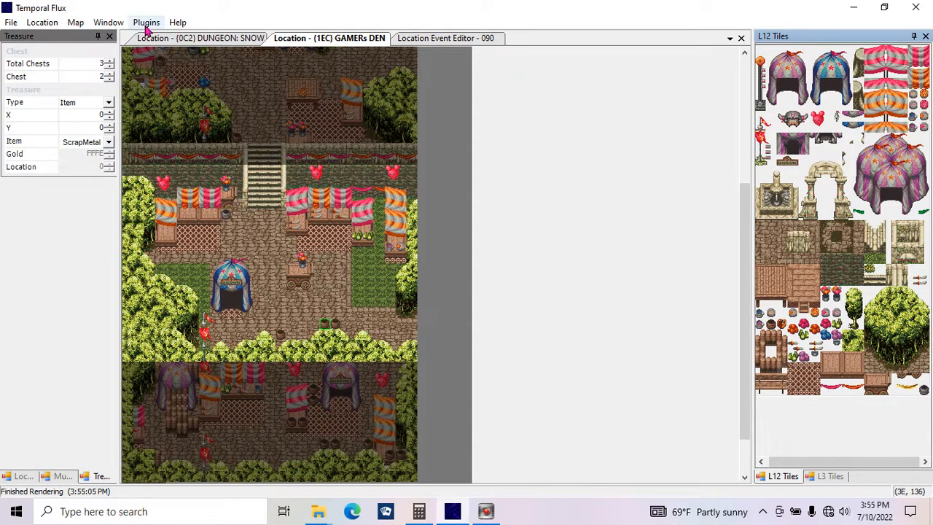
- Reload the {1EC} GAMERs DEN location to discard the unsaved pot placement
click(16, 476)
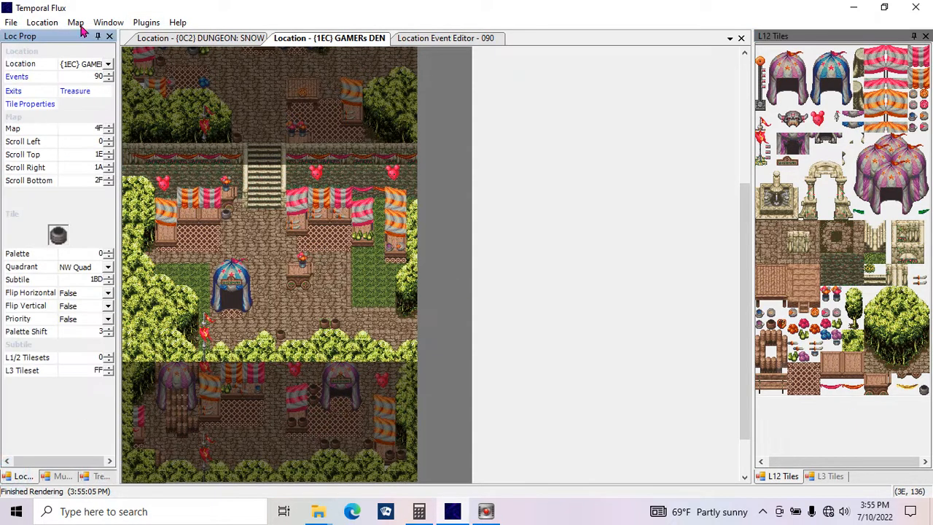
click(107, 64)
click(109, 77)
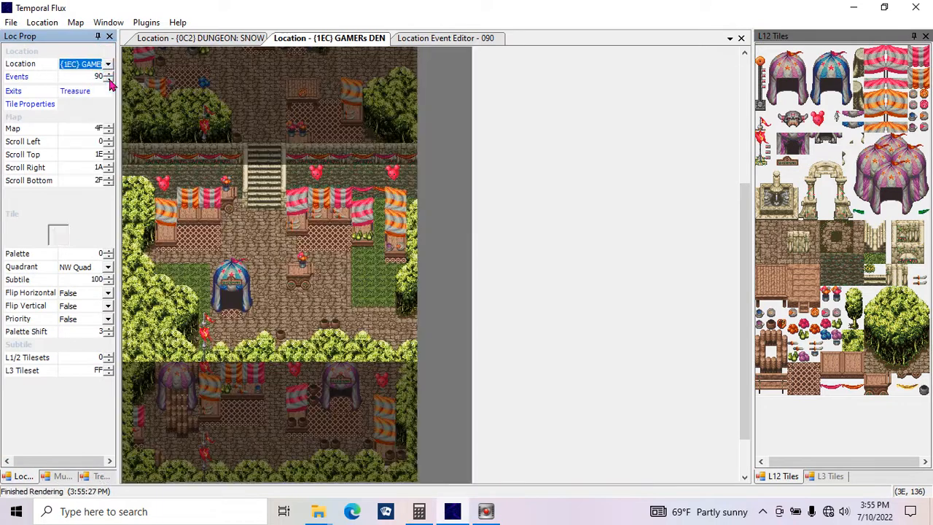
- Reopen the location's treasure settings and set chest 2's type to Item
click(66, 92)
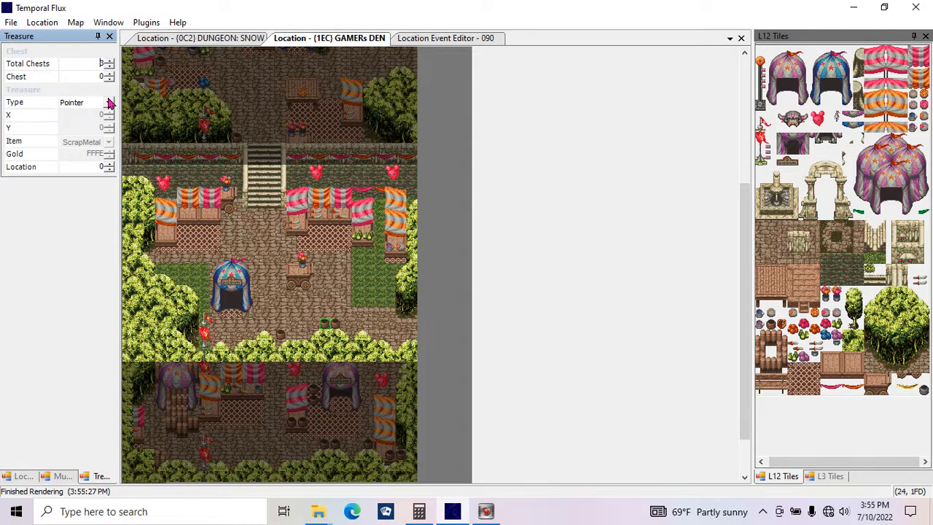
click(109, 75)
click(109, 73)
click(108, 102)
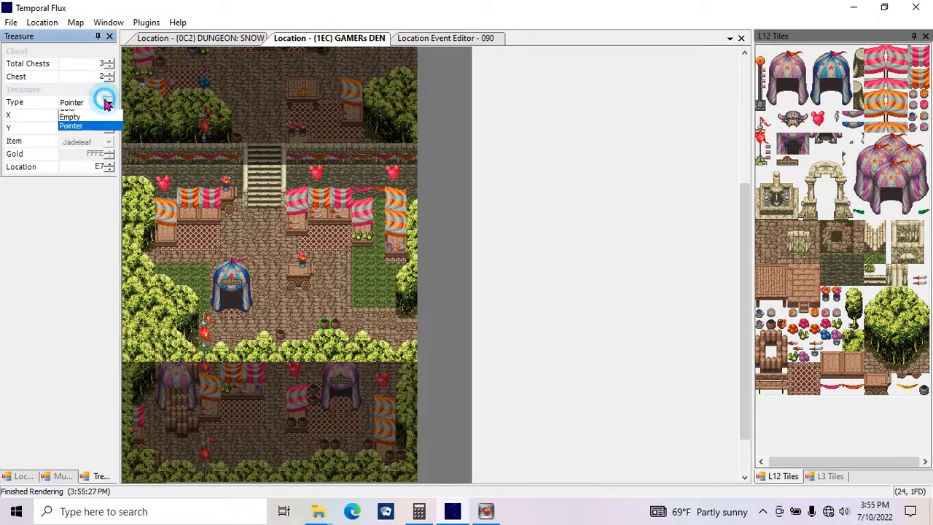
click(102, 116)
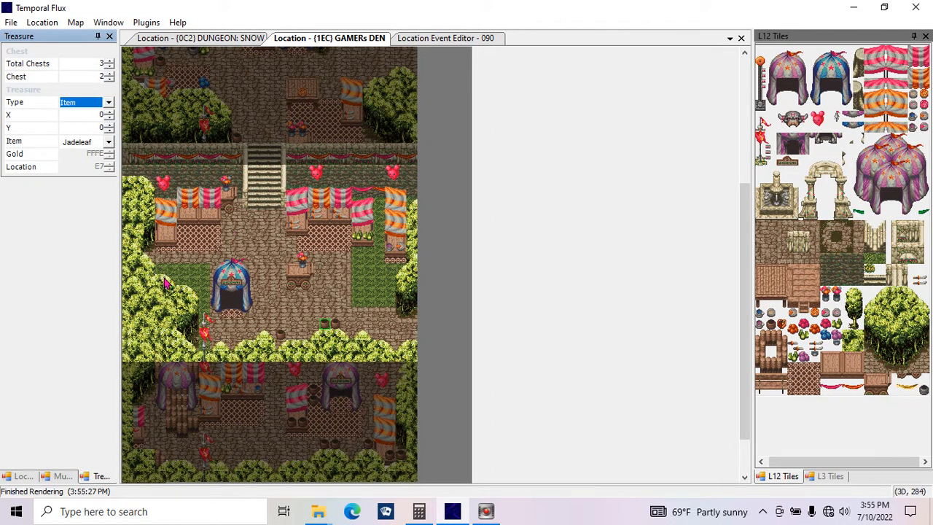
- Place a pot tile at the west edge of the grass and set chest 2's coordinates to X 3, Y 27
click(916, 386)
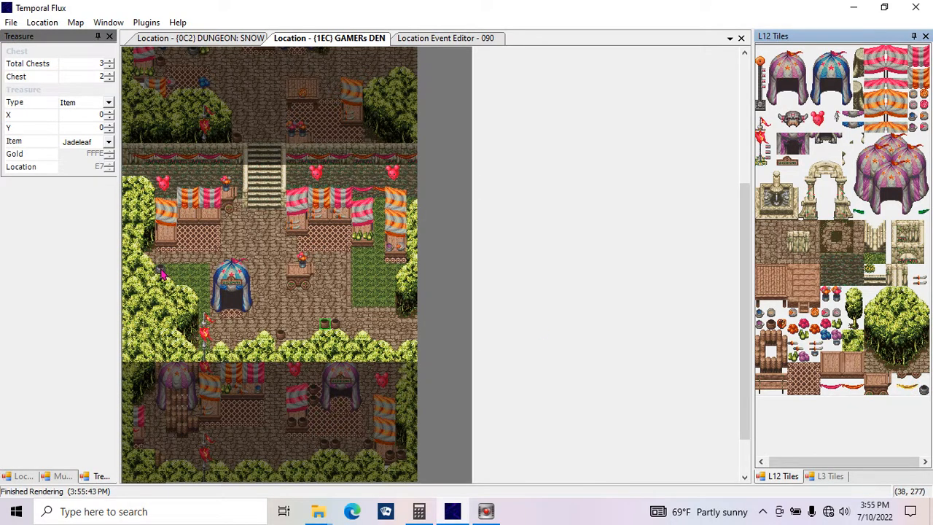
double_click(91, 115)
double_click(93, 128)
text(4)
- Set the item in chest 2 to ScrapMetal and save the ROM
click(91, 144)
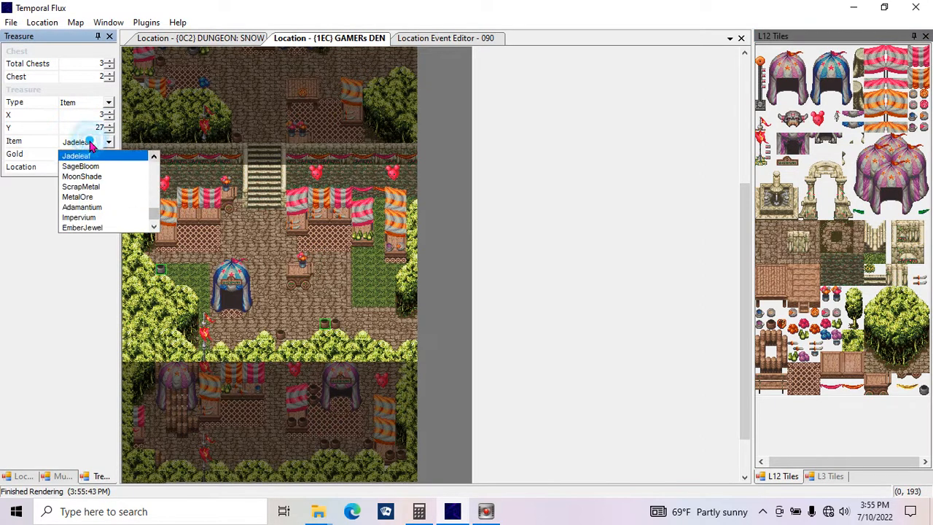
click(119, 187)
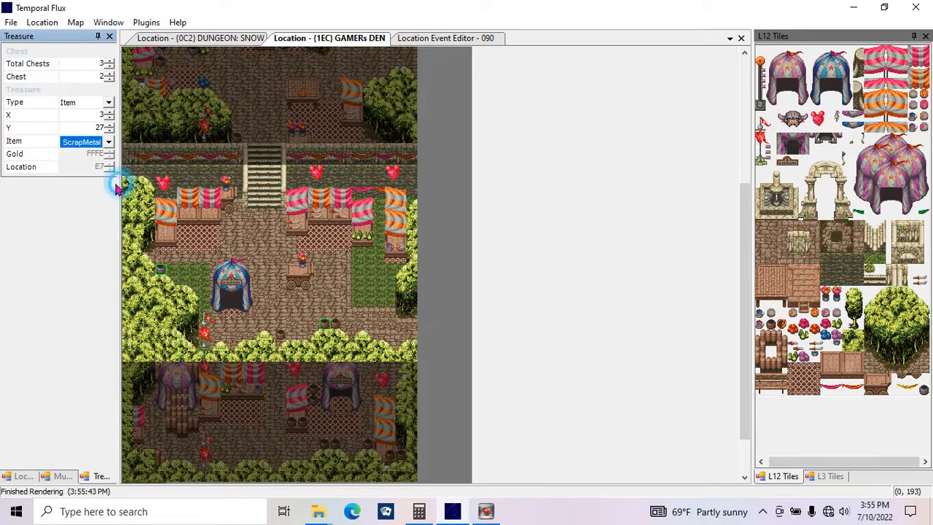
key(ctrl+s)
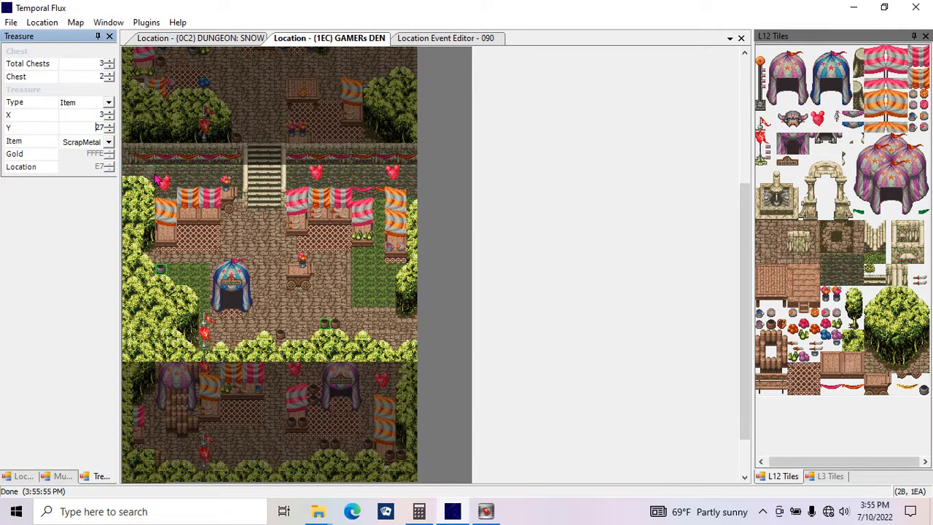
- Show the map's solidity overlay, and set chest 0 to type Item at X 14, Y 21
click(109, 78)
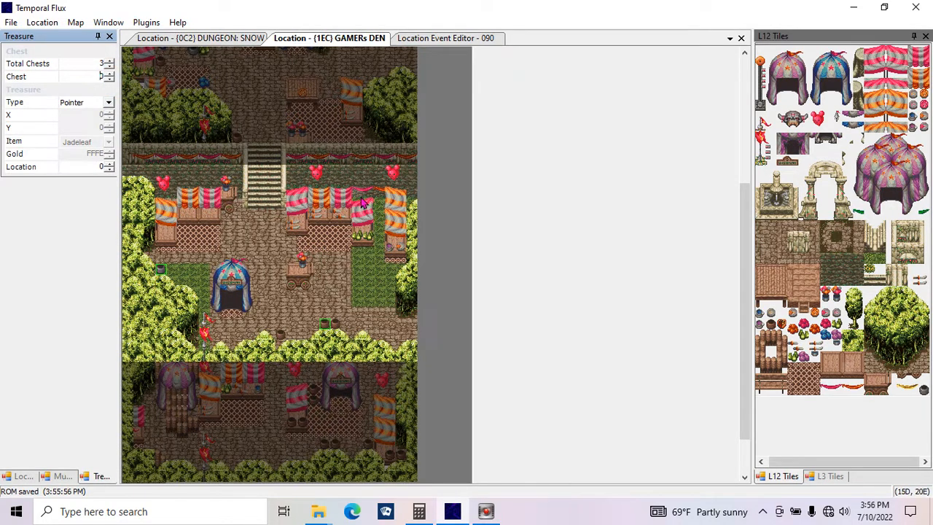
key(F5)
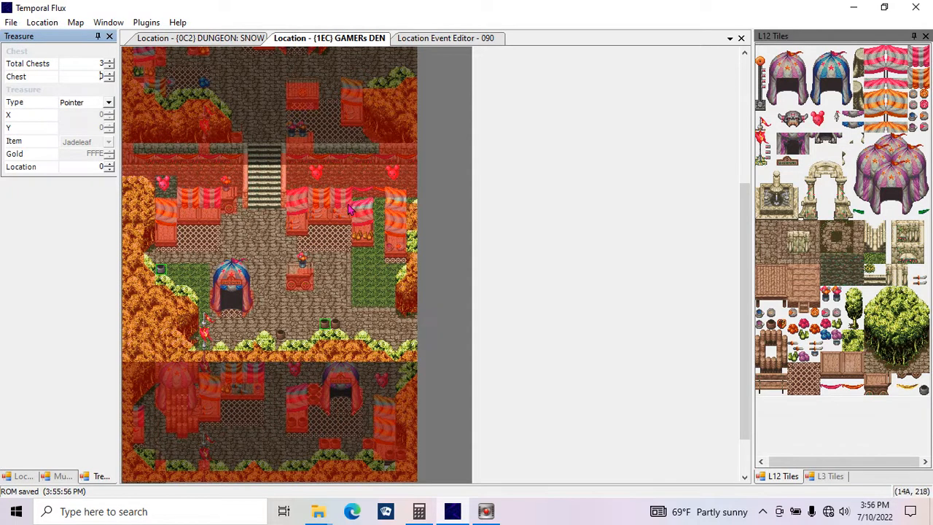
click(90, 102)
click(87, 115)
click(107, 115)
text(14)
drag(91, 126, 108, 129)
text(21)
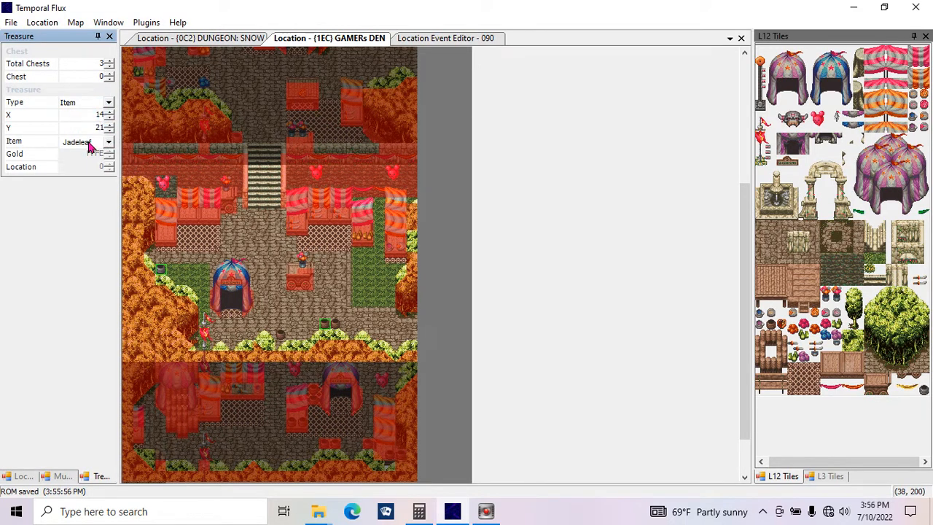
click(88, 144)
click(88, 146)
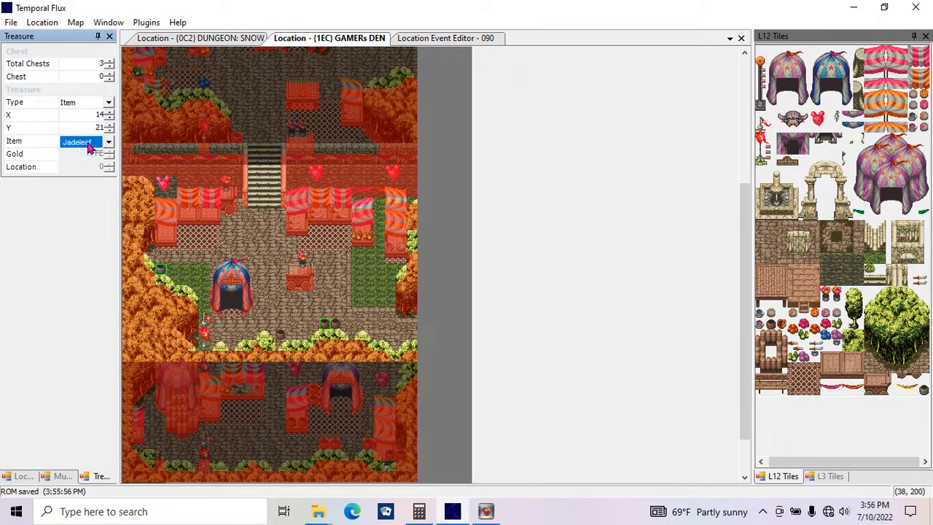
- Change chest 0's type to Gold with the amount C350, and save the ROM
click(93, 103)
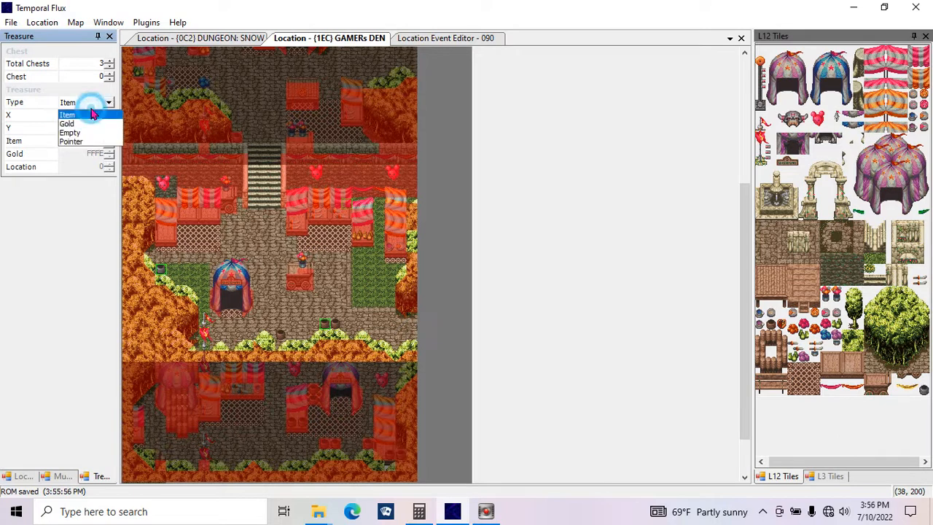
click(91, 121)
double_click(86, 152)
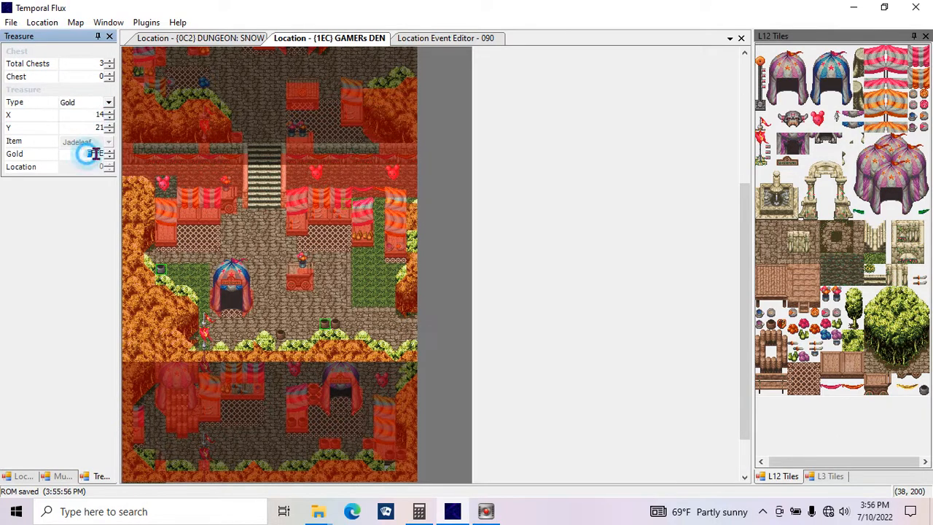
text(0)
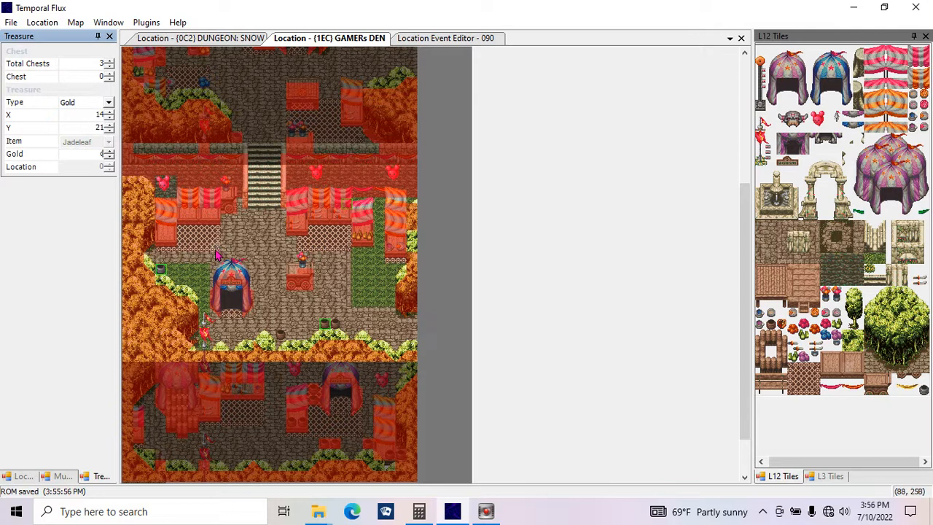
text(350)
click(93, 128)
key(ctrl+s)
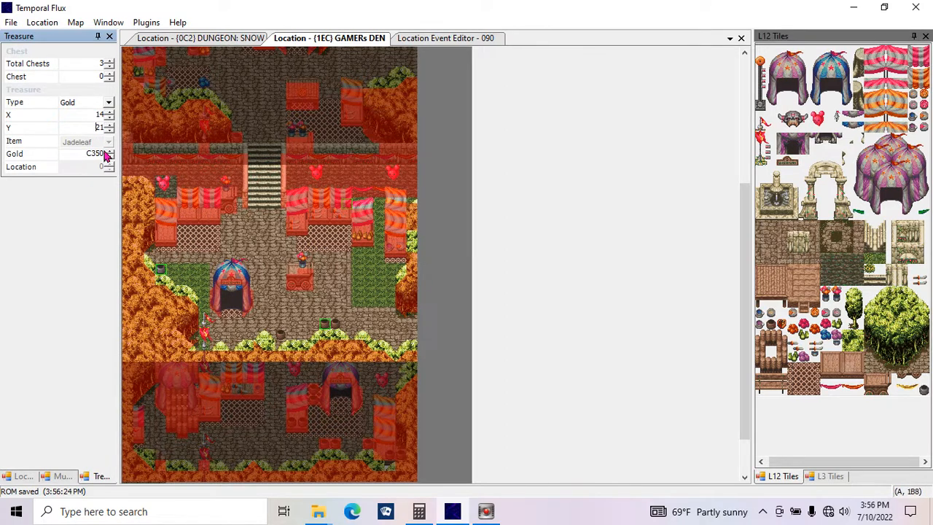
- Save the ROM, then run CT_plus2 in Snes9X from the game position in slot #1
key(ctrl+s)
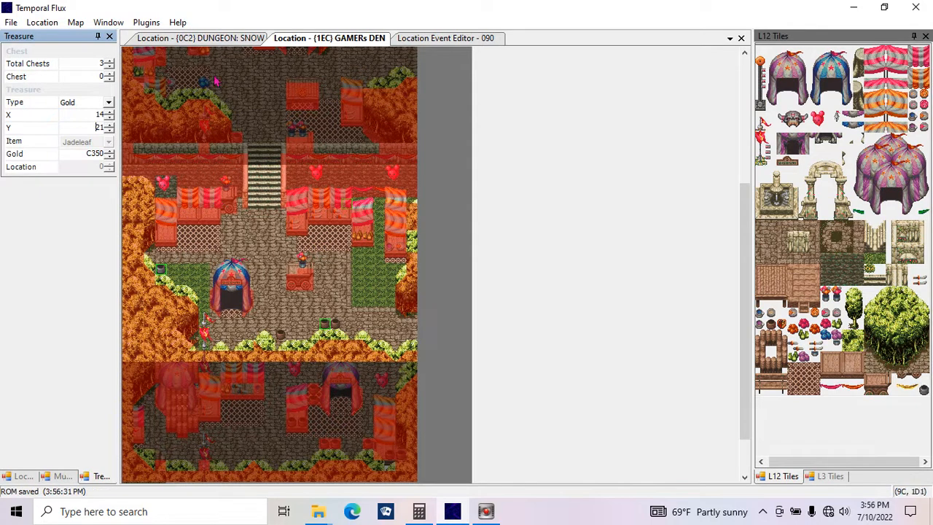
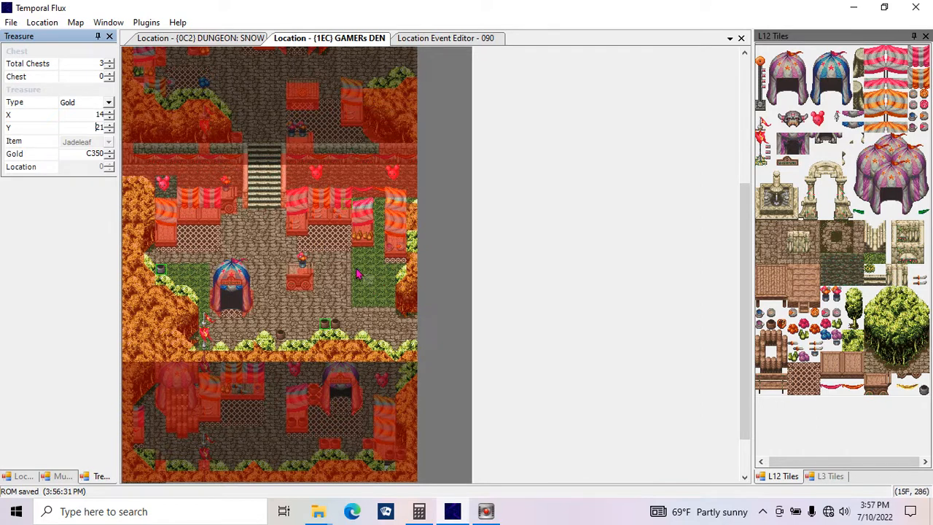
click(854, 8)
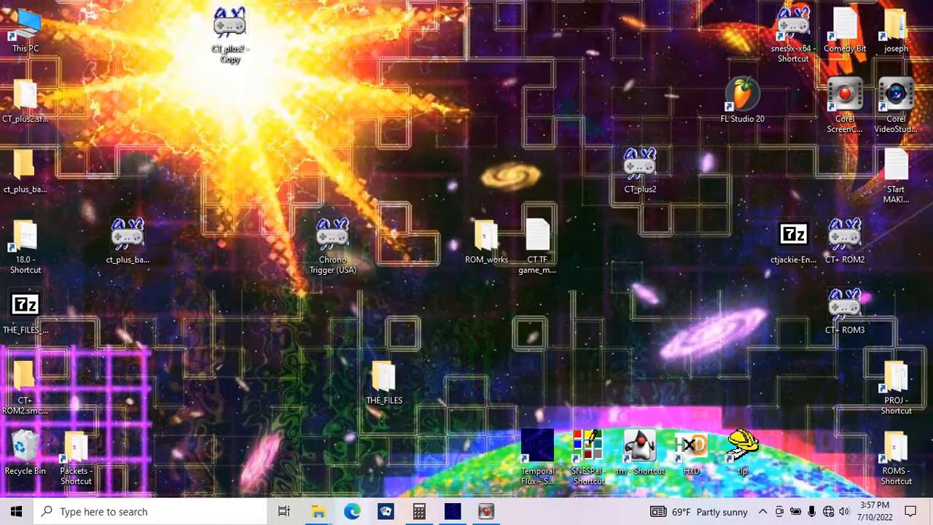
drag(633, 188, 792, 25)
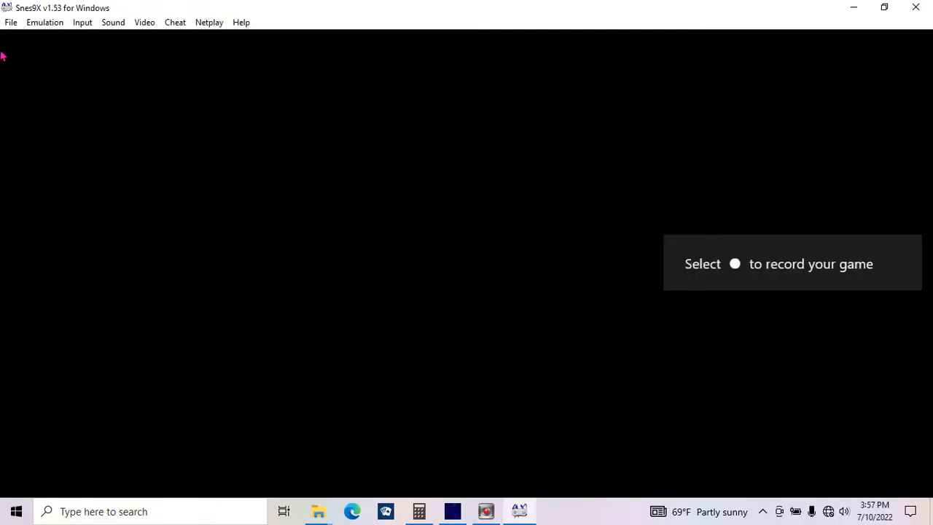
click(11, 22)
mouse_move(110, 83)
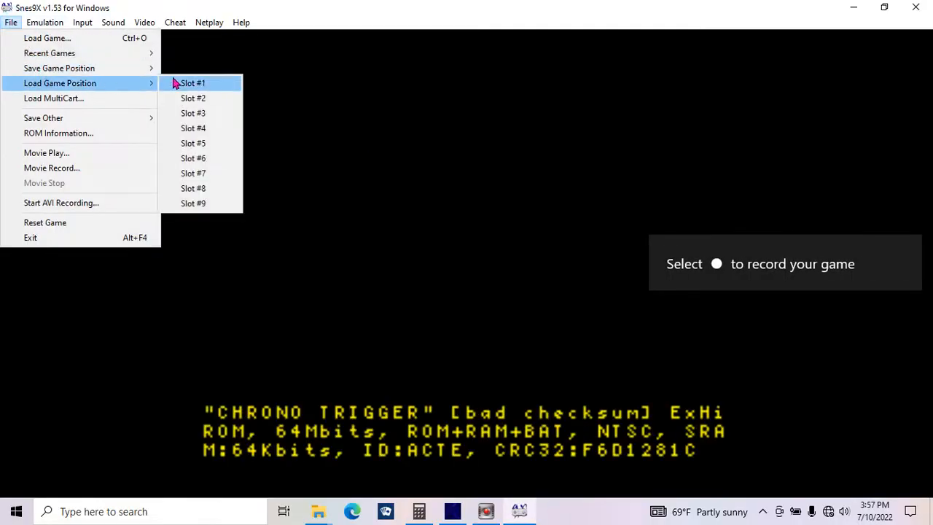
click(193, 83)
- Walk east into the neighbouring fairground area and save the game position to slot #1
key(Right)
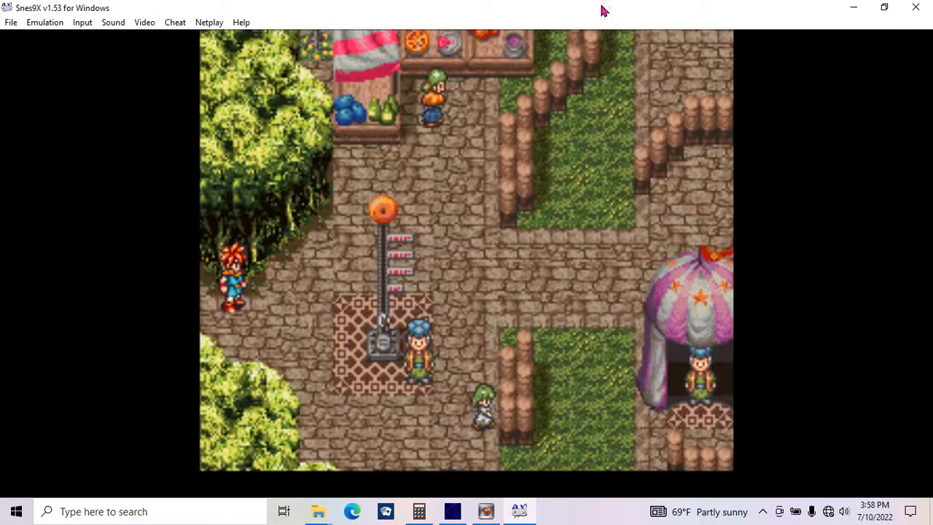
click(11, 21)
mouse_move(33, 73)
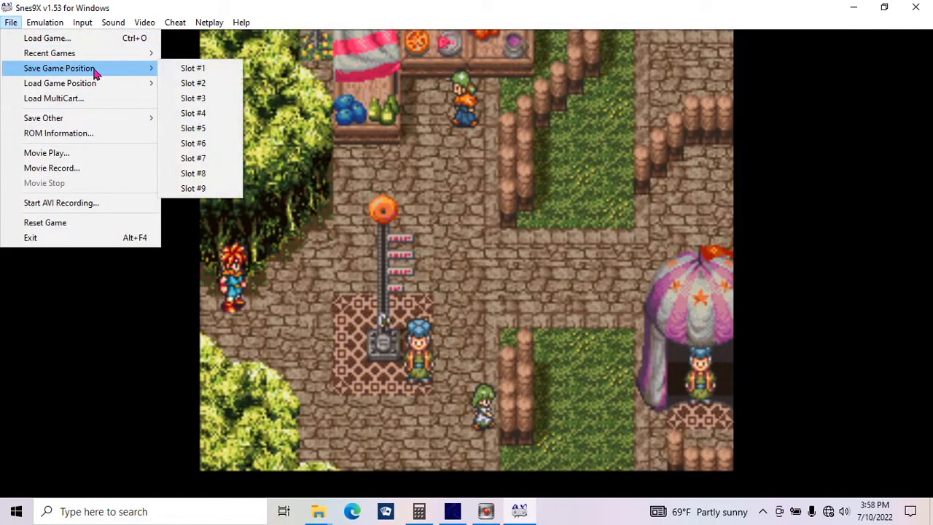
click(183, 71)
- Enter GAMERs DEN and test the treasure pot beside the southern bushes
key(Left)
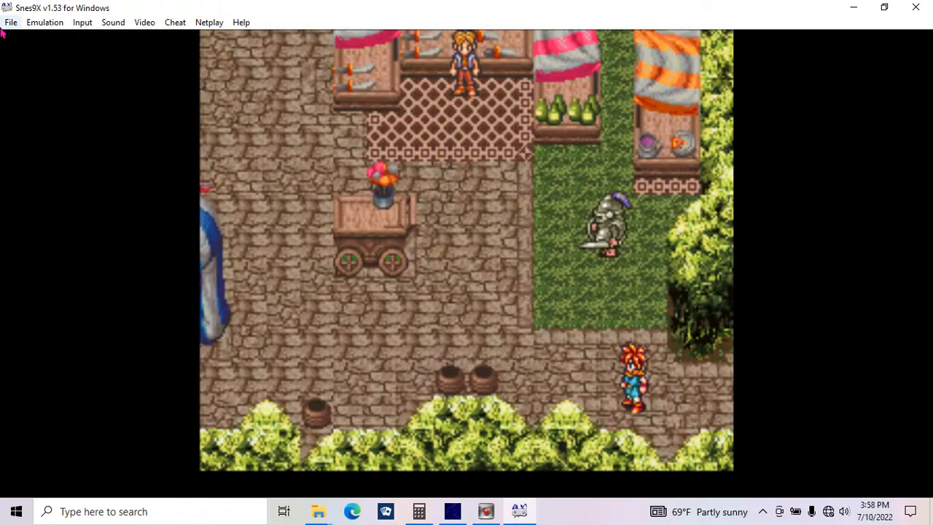
key(Left)
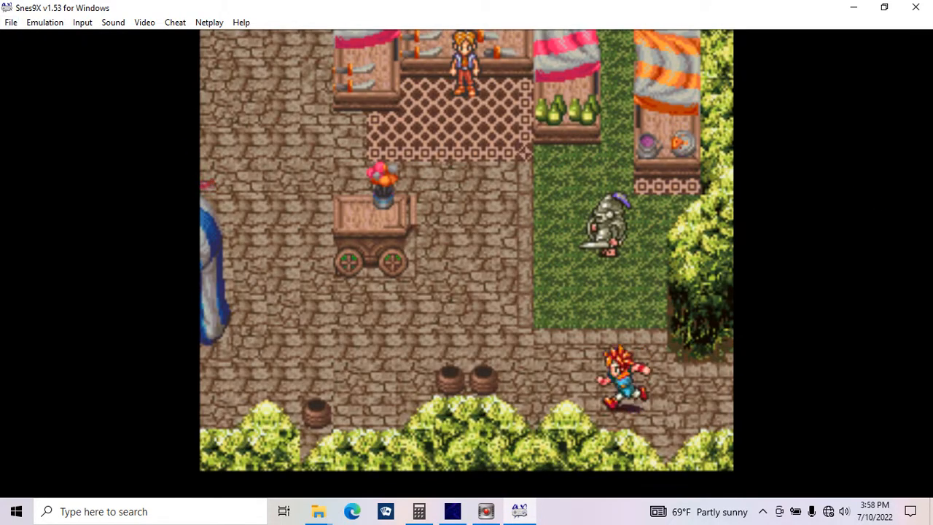
key(Left)
key(Down)
key(Right)
key(Up)
key(v)
key(v)
- Collect the ScrapMetal from the pot at the west edge of the grass to test chest 2
key(Left)
key(Up)
key(Left)
key(Up)
key(Up)
key(v)
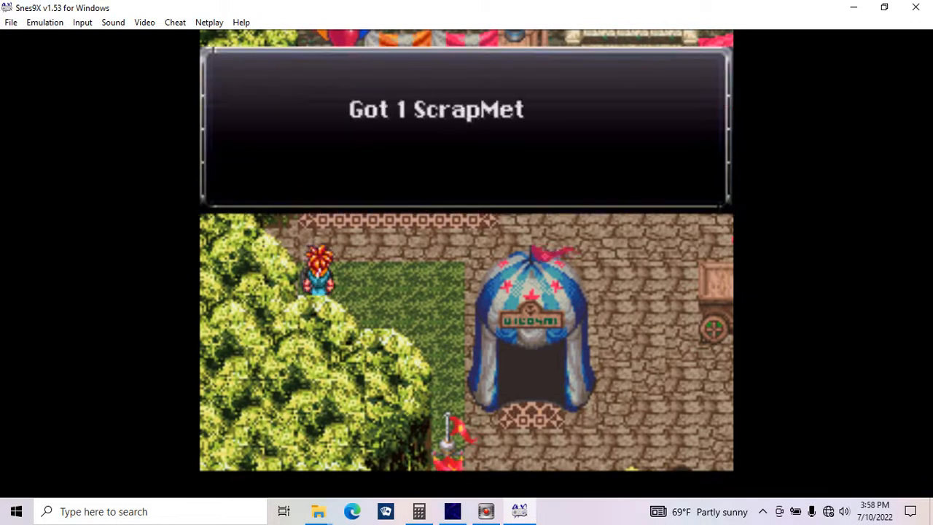
key(v)
- Walk behind the eastern market stalls and test the hidden gold treasure
key(Right)
key(Up)
key(Right)
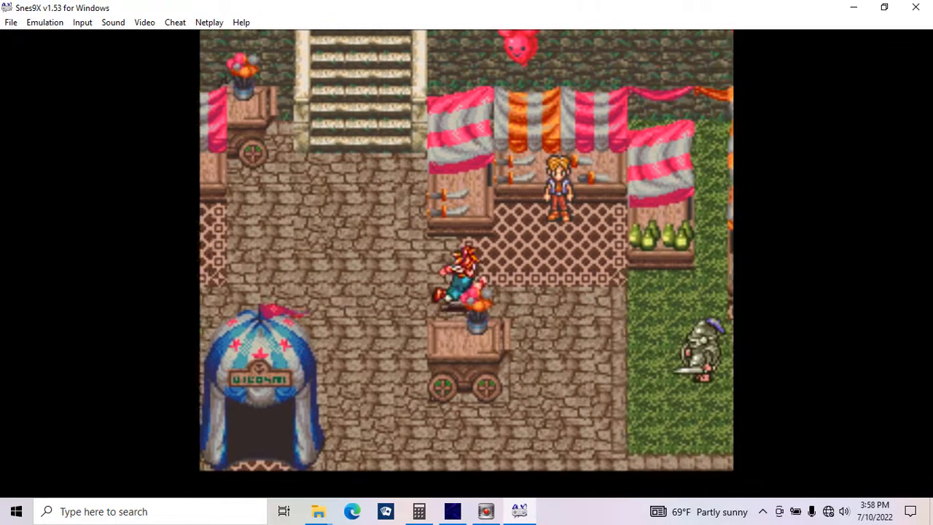
key(Up)
key(Up)
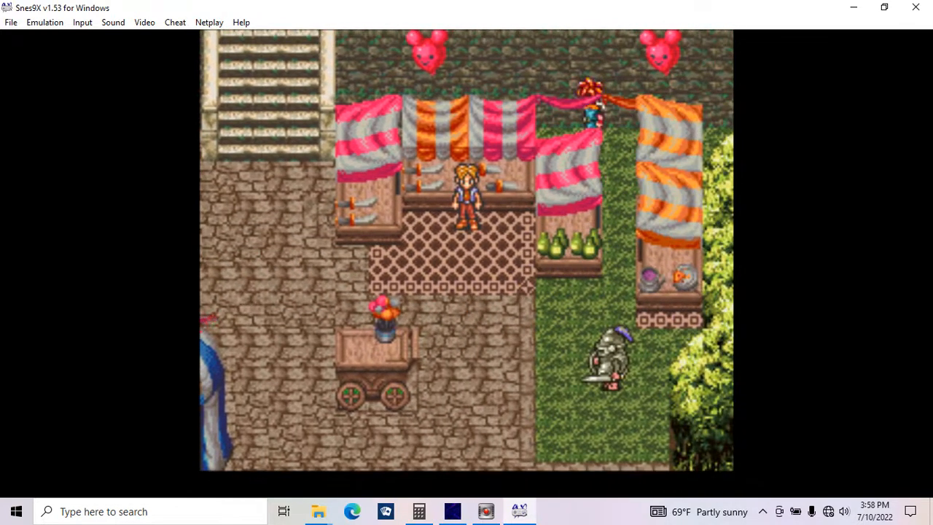
key(Left)
key(v)
key(v)
- Leave GAMERs DEN by the east exit and re-enter it to check for the Shady Dealer
key(Right)
key(Down)
key(Left)
key(Down)
key(Right)
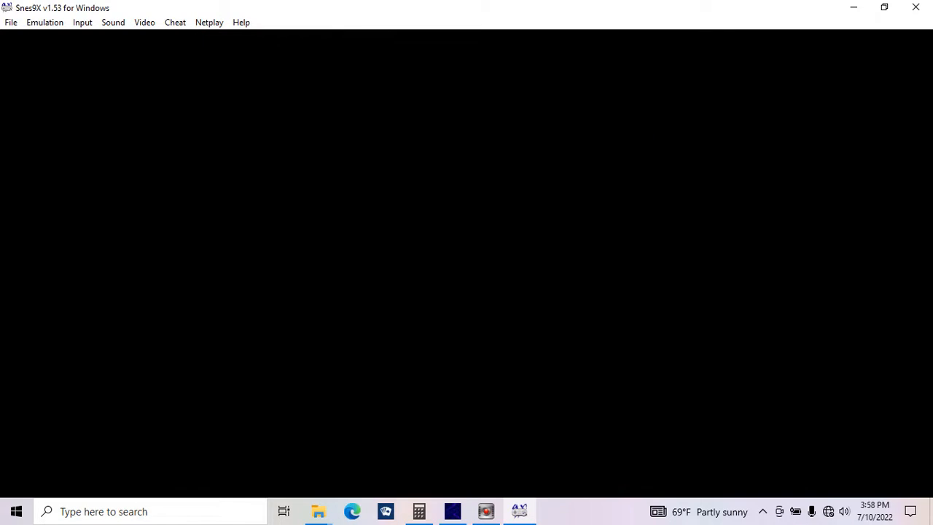
key(Left)
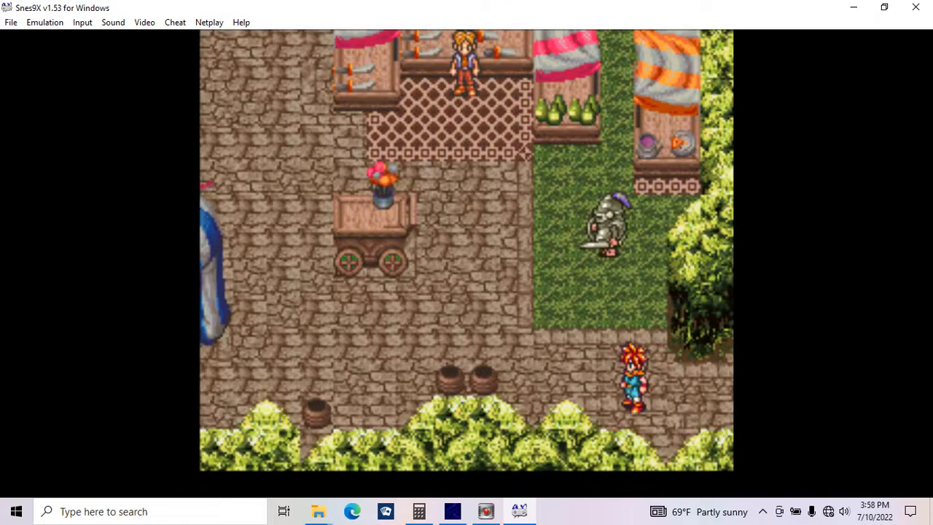
- Close the emulator, return to Temporal Flux, and reopen the location events of GAMERs DEN
click(925, 13)
click(451, 512)
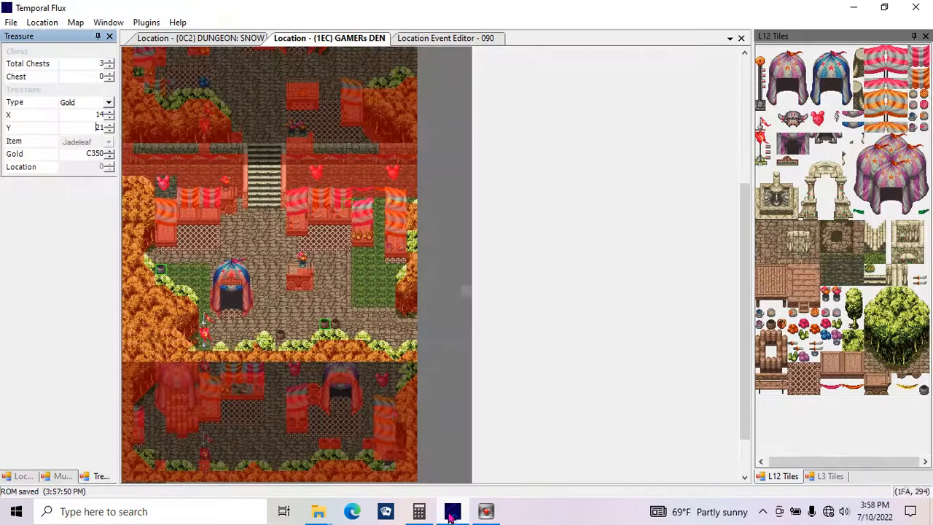
click(420, 38)
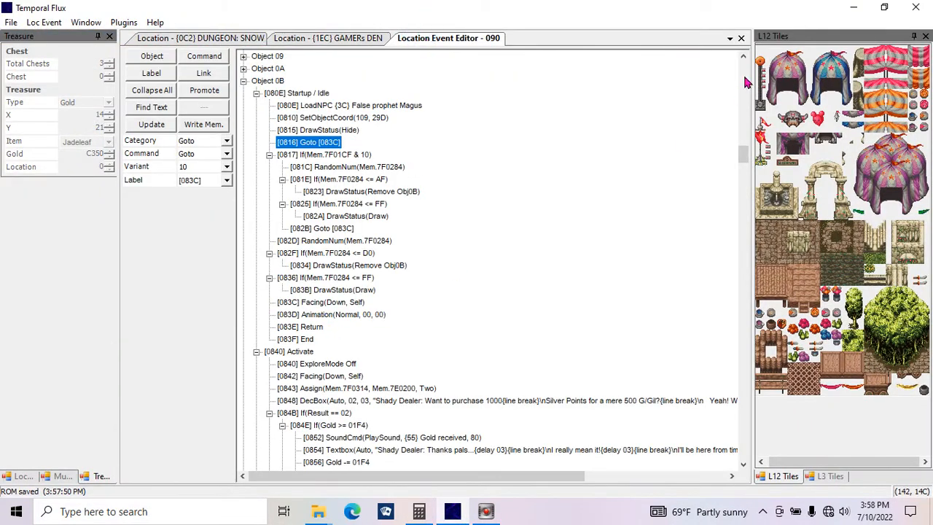
click(740, 38)
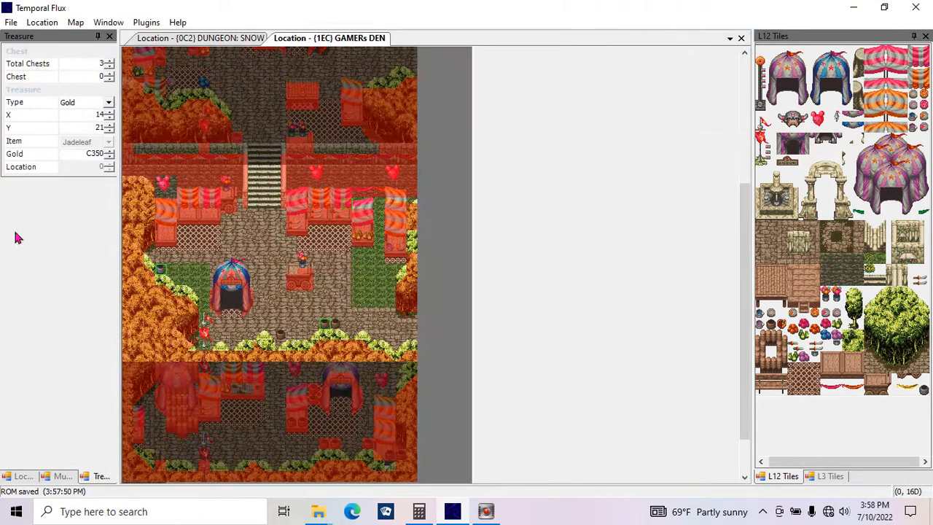
click(16, 480)
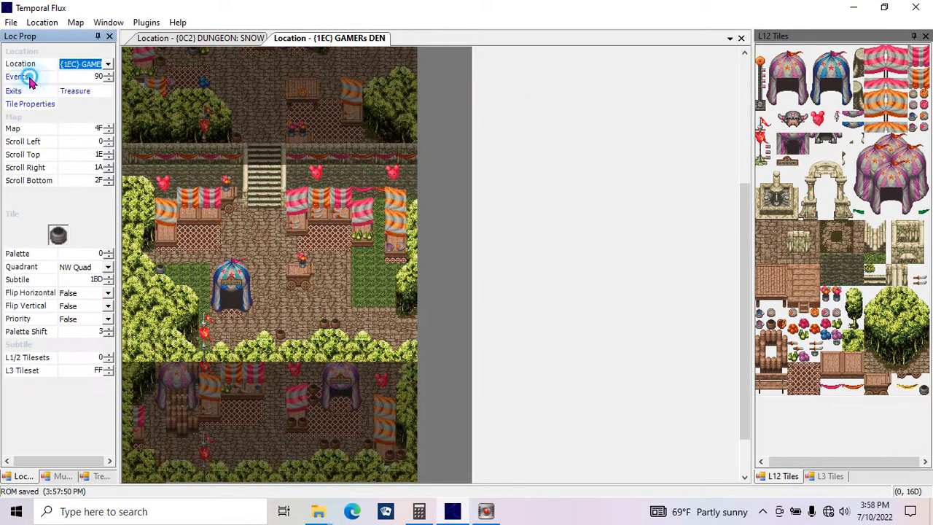
click(29, 80)
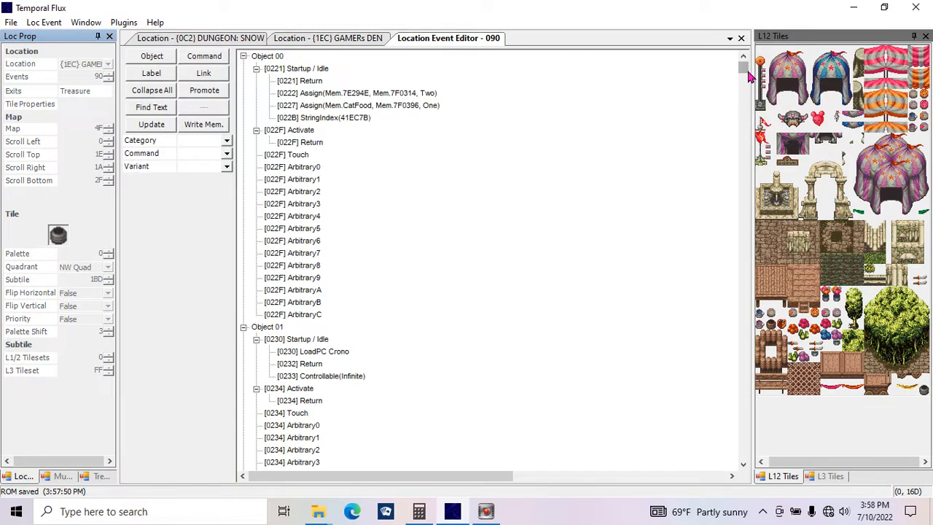
- Move the Goto command above DrawStatus(Hide) in Object 0B's Startup / Idle function and update the event
drag(746, 67, 753, 281)
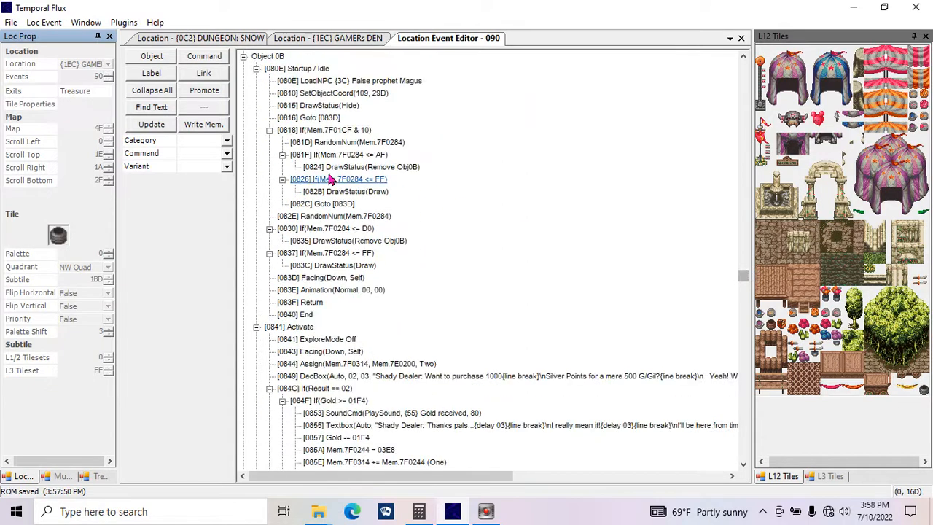
click(332, 106)
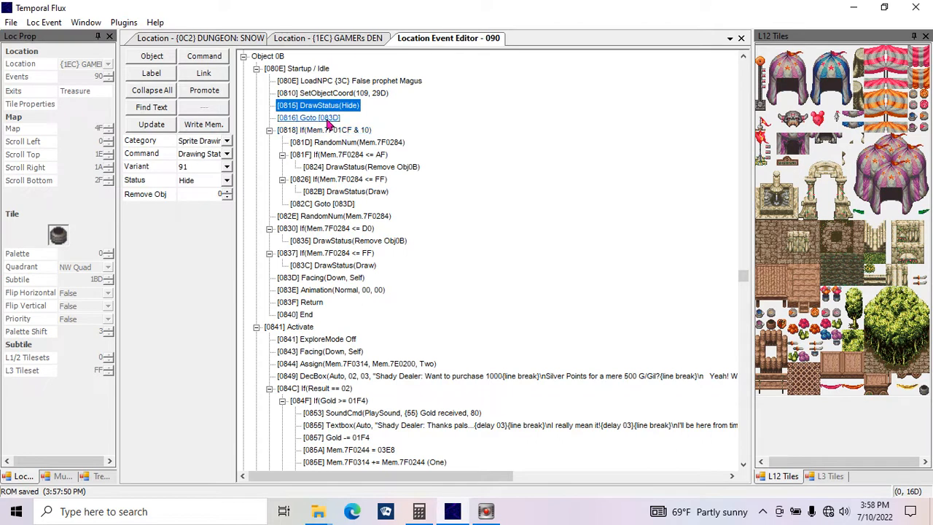
click(333, 117)
key(ctrl+Up)
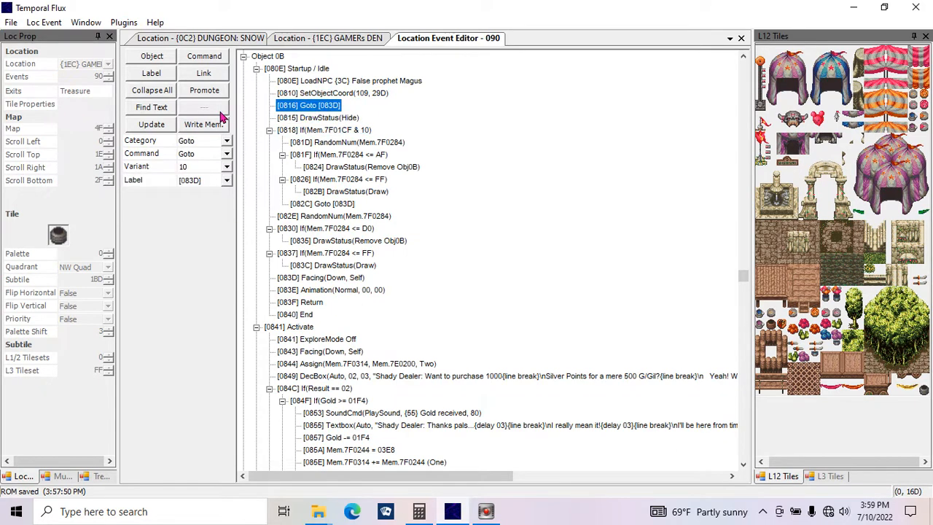
click(160, 128)
- Run CT_plus2 in Snes9X again and load the game position from slot #1
click(854, 8)
double_click(641, 180)
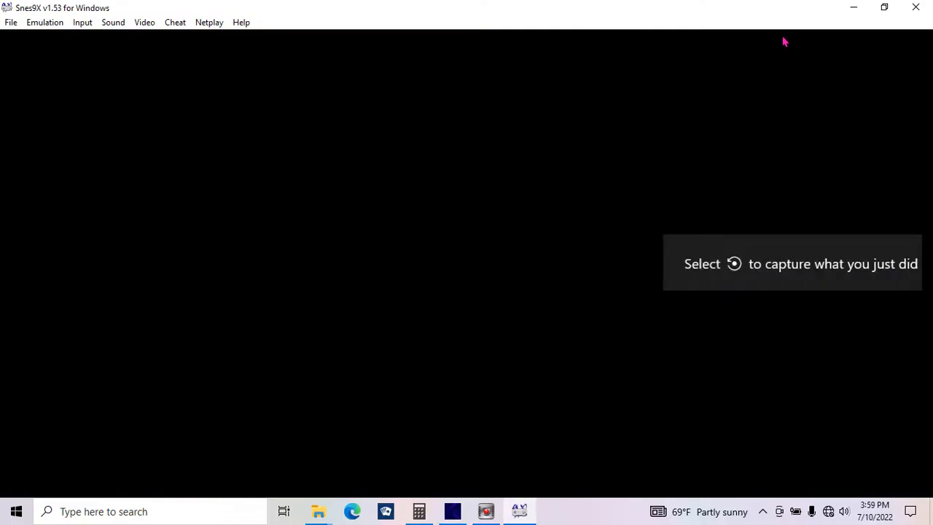
click(9, 22)
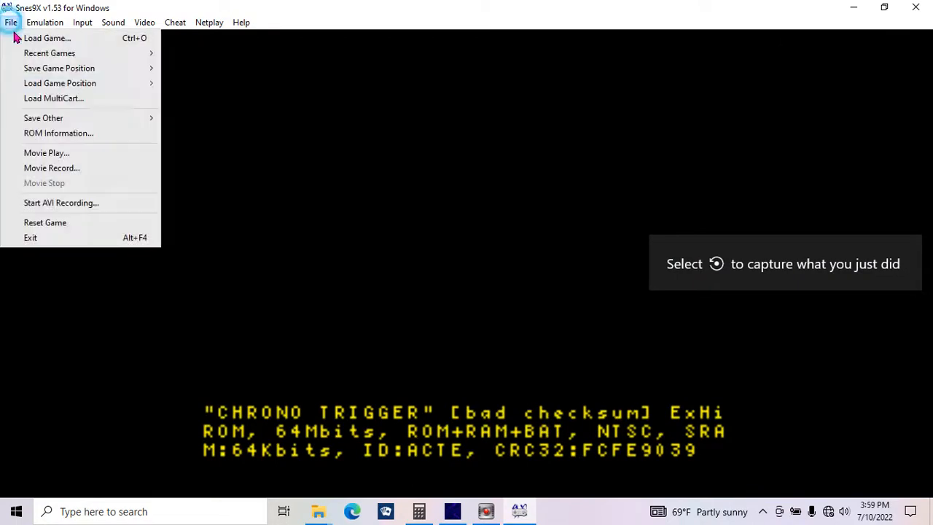
mouse_move(53, 83)
click(163, 83)
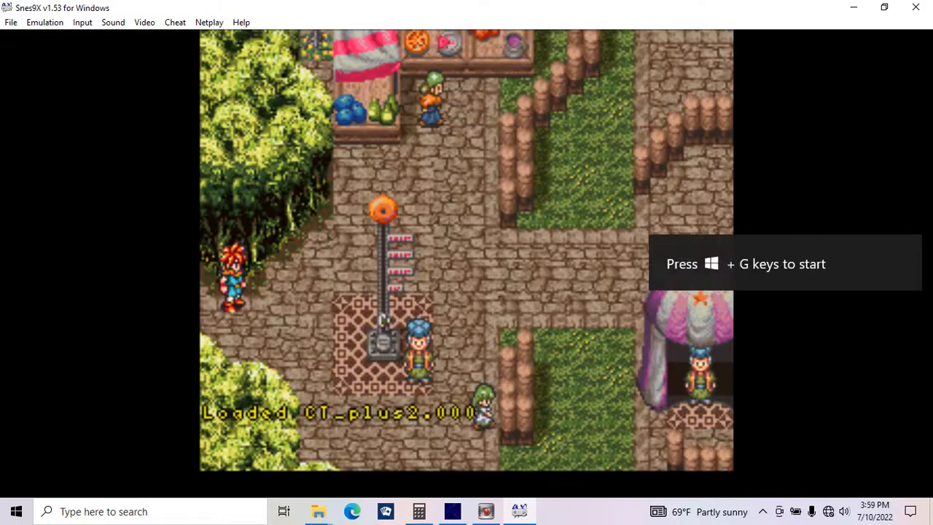
- Enter GAMERs DEN and buy 1000 Silver Points from the Shady Dealer beside the cart
key(Left)
key(Left)
key(Up)
key(v)
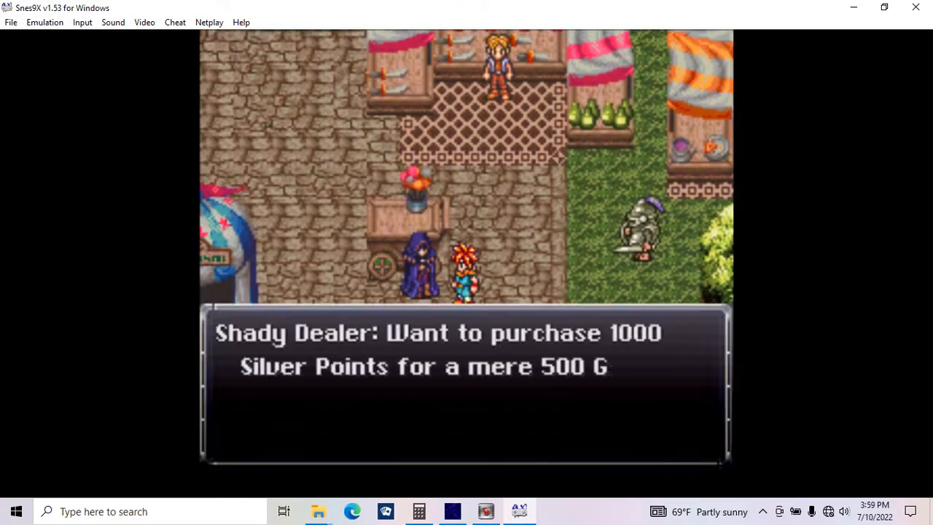
key(v)
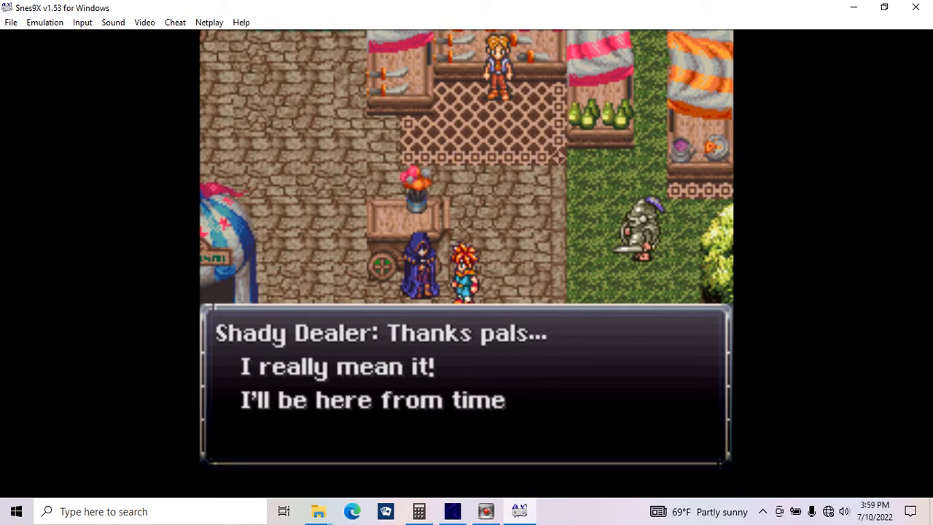
key(v)
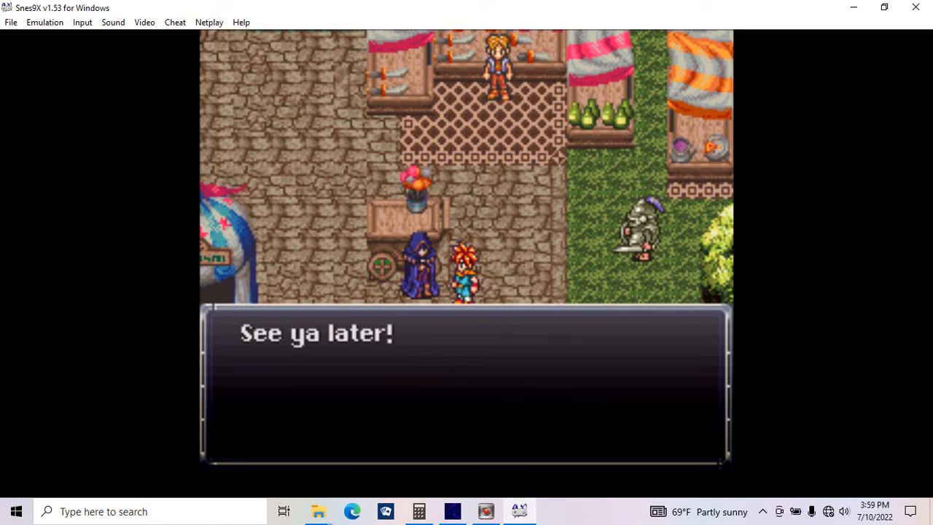
key(v)
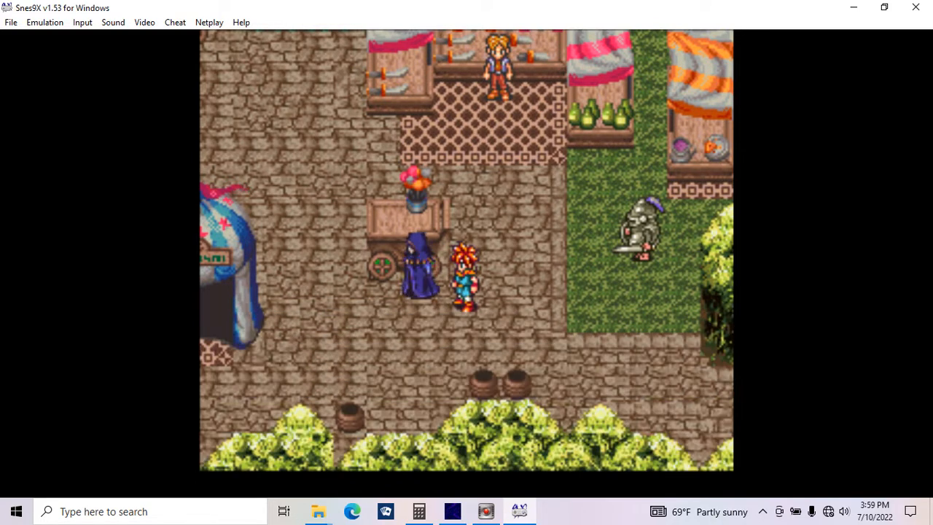
- Leave and re-enter GAMERs DEN, then talk to the Shady Dealer again and answer his Silver Points offer
key(Right)
key(Down)
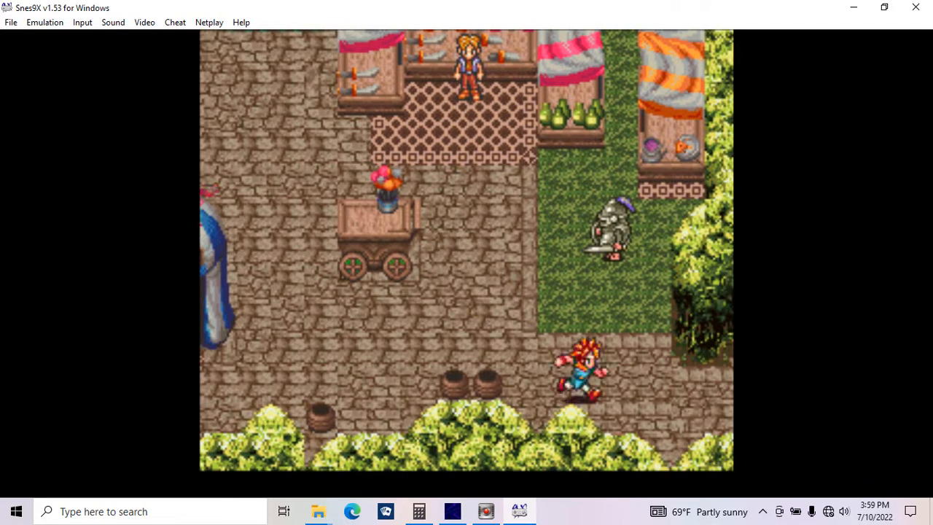
key(Left)
key(Up)
key(Left)
key(Up)
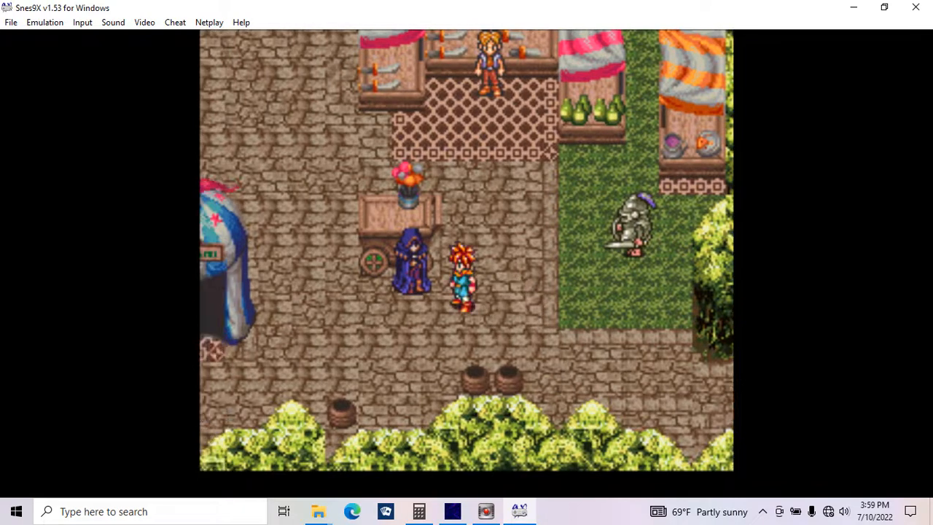
key(v)
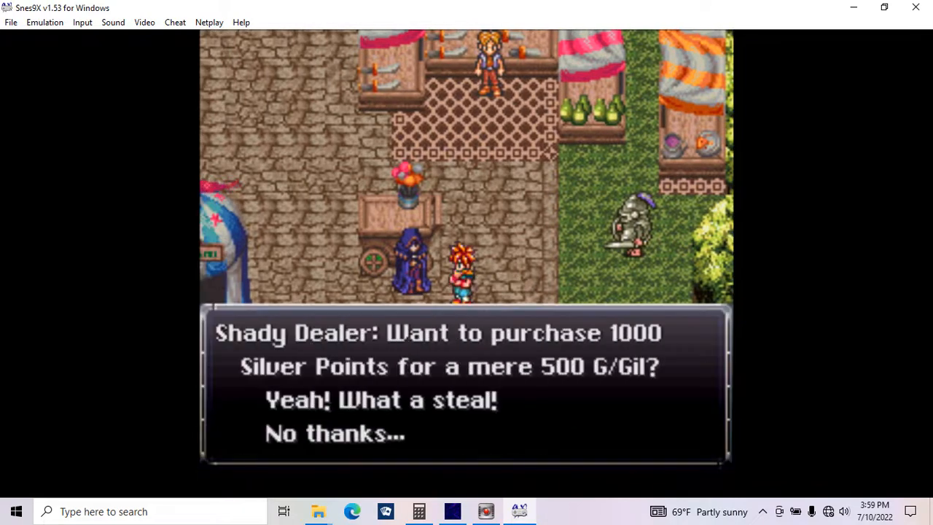
key(v)
key(v)
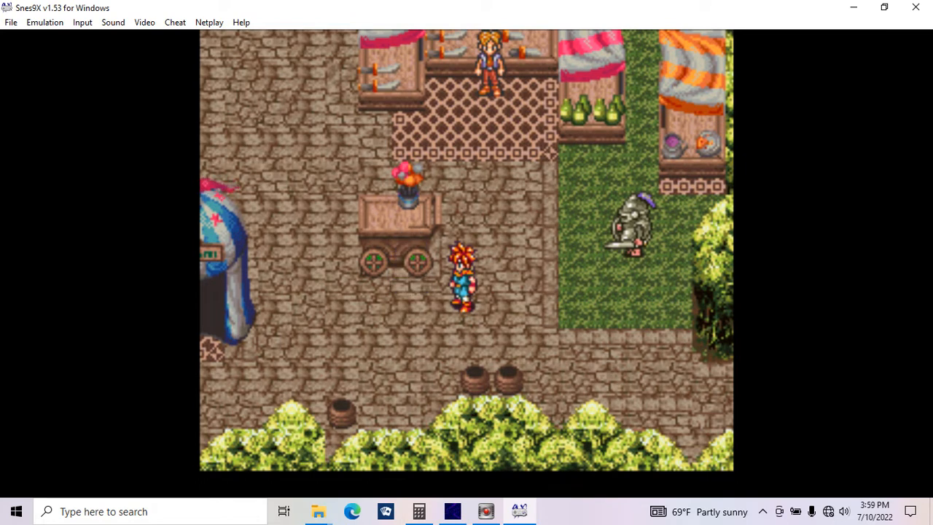
- Test the hidden gold treasure behind the eastern market stalls again, then walk back out between the stalls
key(Up)
key(Right)
key(Left)
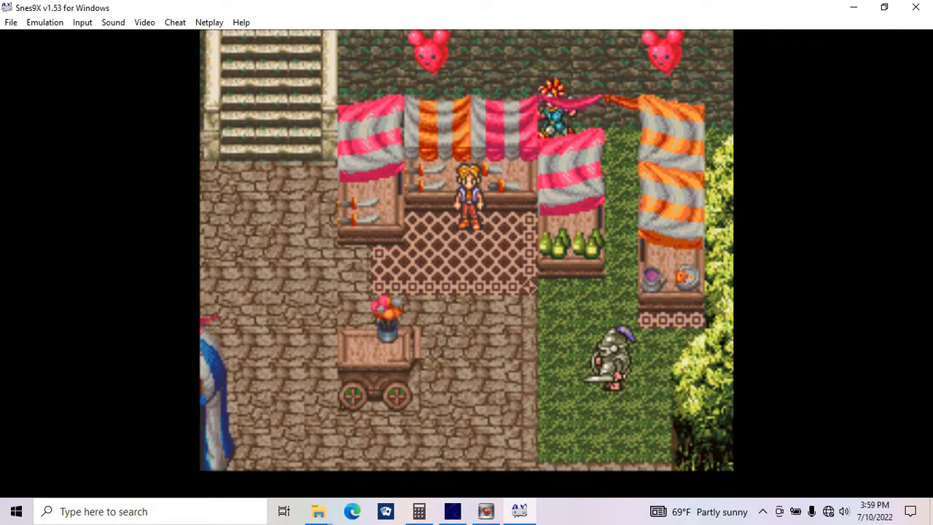
key(v)
key(v)
key(Right)
key(Down)
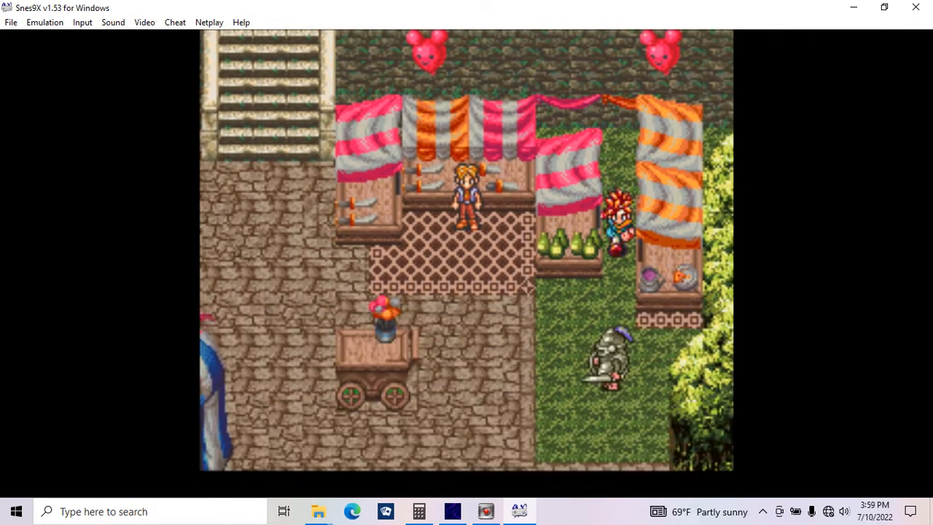
- Leave GAMERs DEN by the eastern stalls, re-enter it and walk back to the Shady Dealer beside the cart
key(Down)
key(Right)
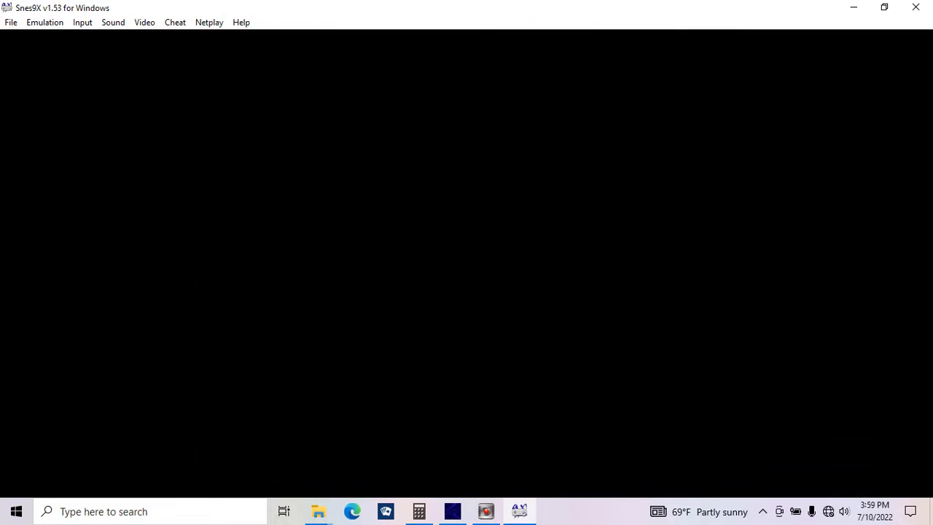
key(Left)
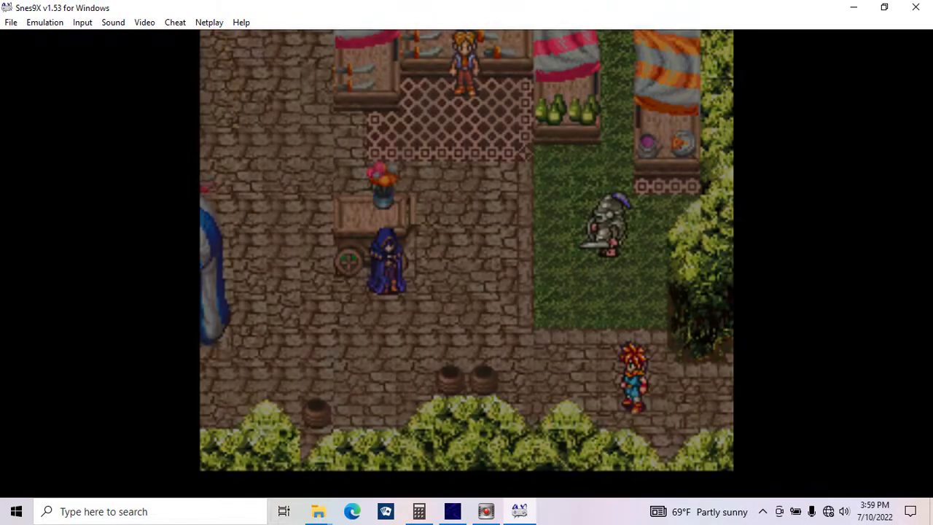
key(Left)
key(Up)
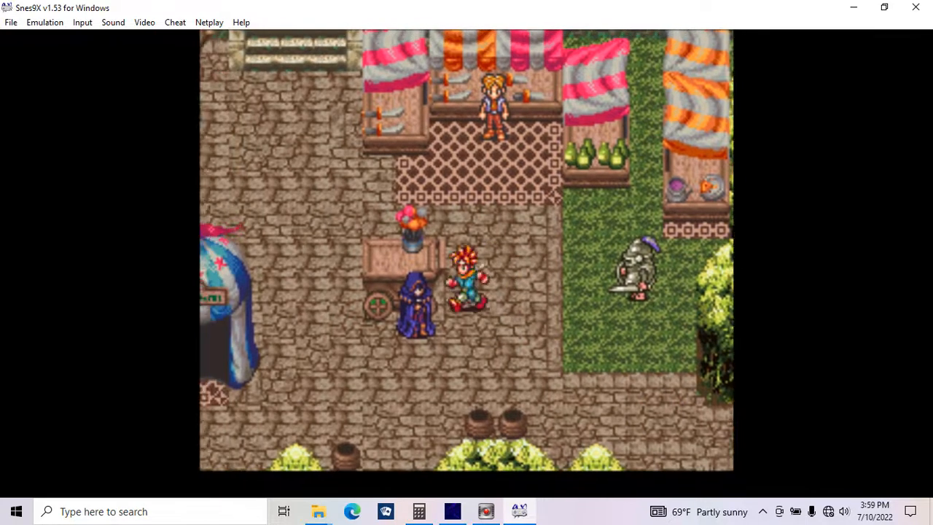
- Talk to the Shady Dealer, accept his offer again and finish the conversation
key(Down)
key(Left)
key(v)
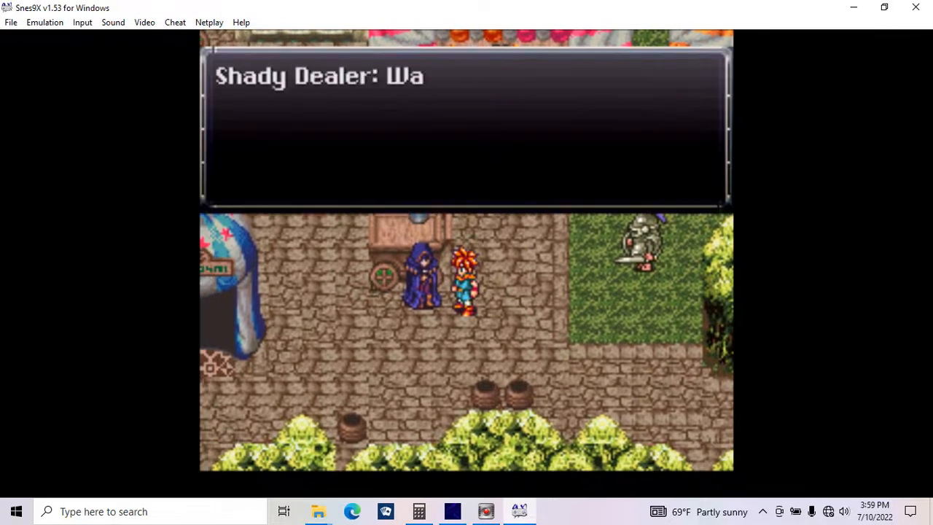
key(v)
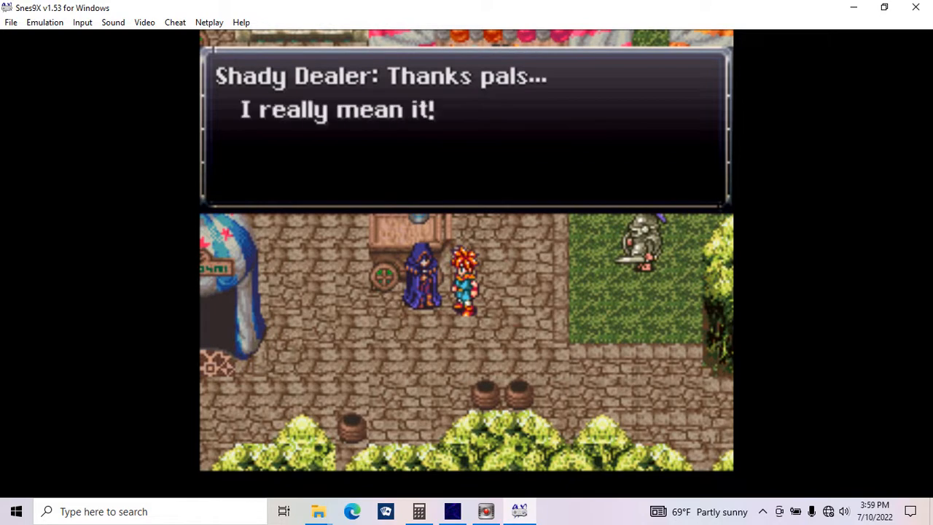
key(v)
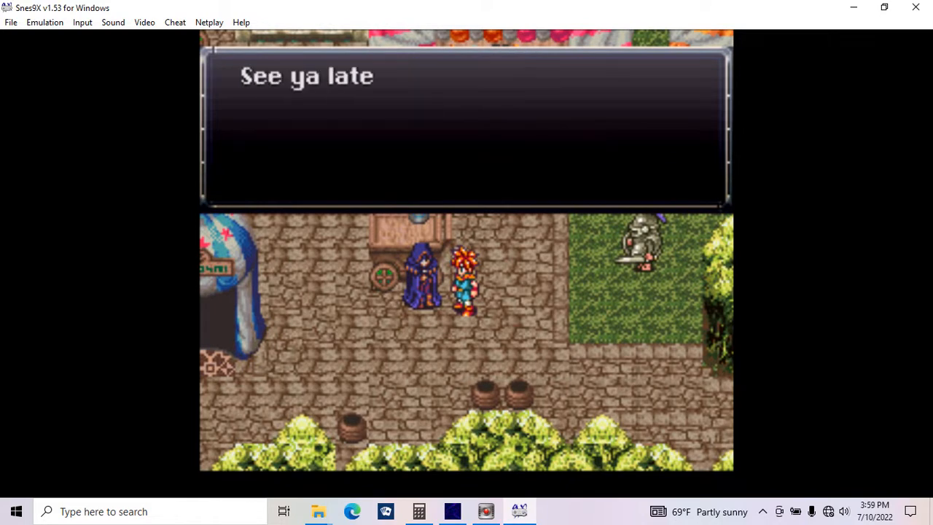
key(v)
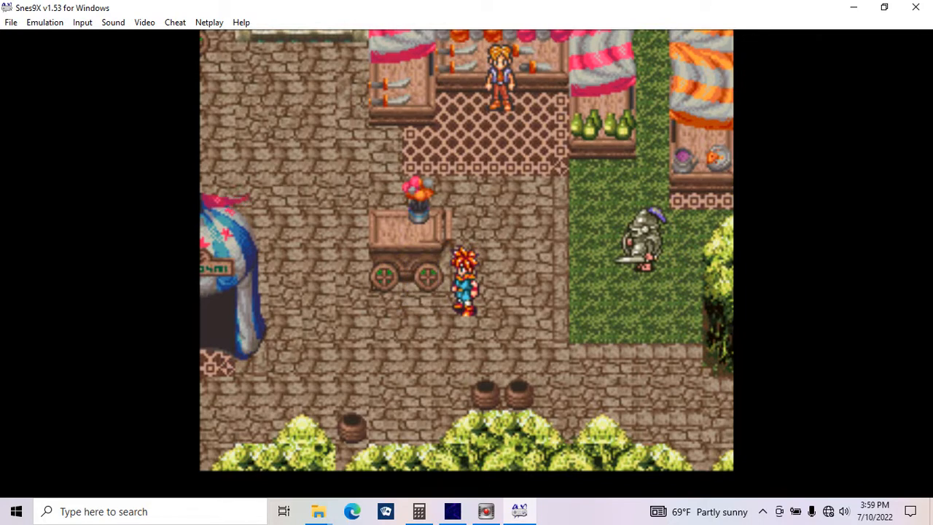
- Walk up the northwest stairs to the upper market area and save the game position in slot #1
key(Down)
key(Left)
key(Up)
key(Up)
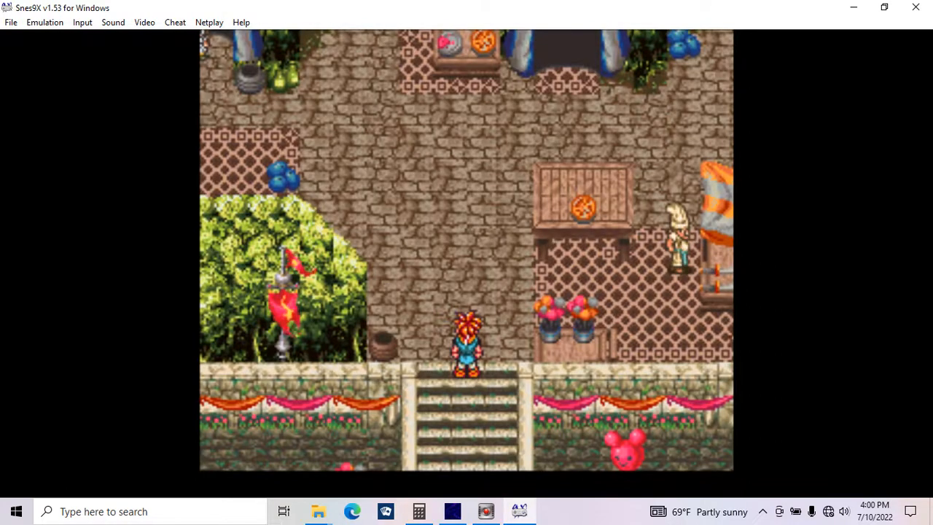
click(17, 24)
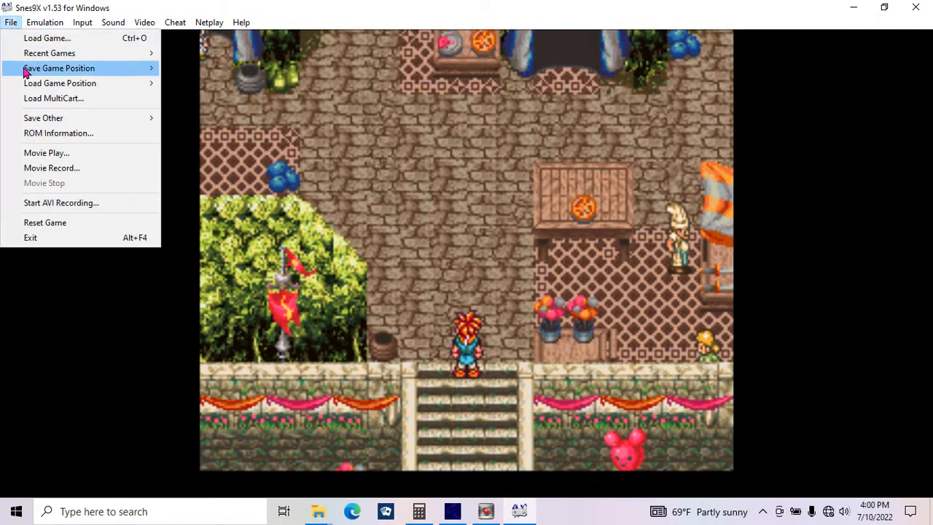
mouse_move(26, 69)
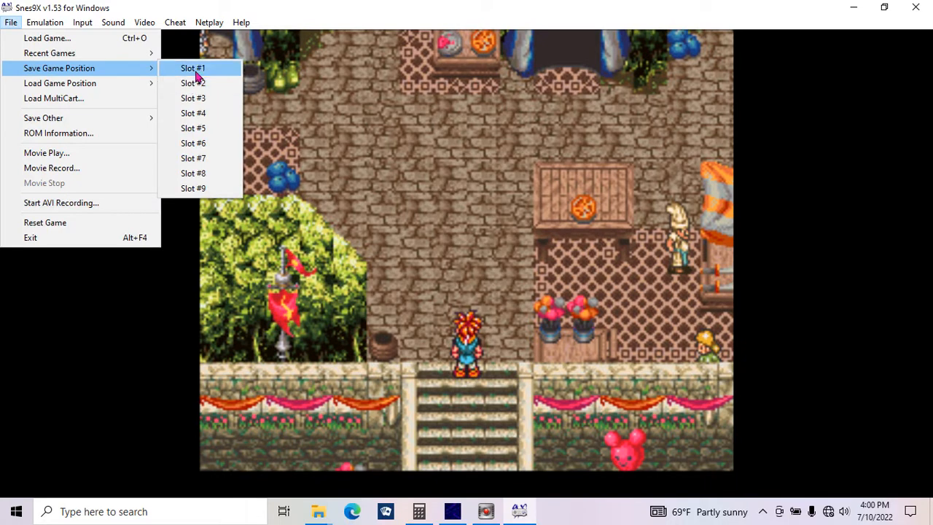
click(196, 73)
- Check the item inventory and Crono's equipment in the game menu, then return to the market
key(Down)
key(Up)
key(d)
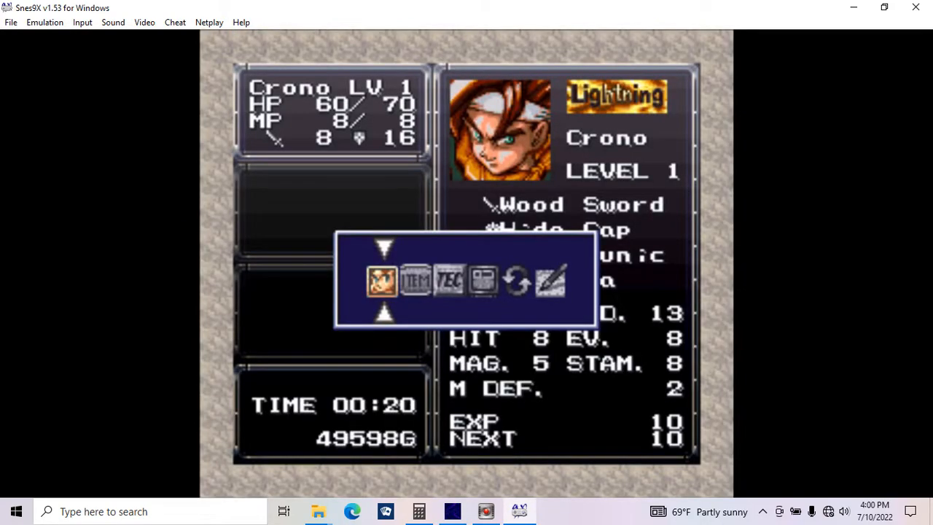
key(Right)
key(v)
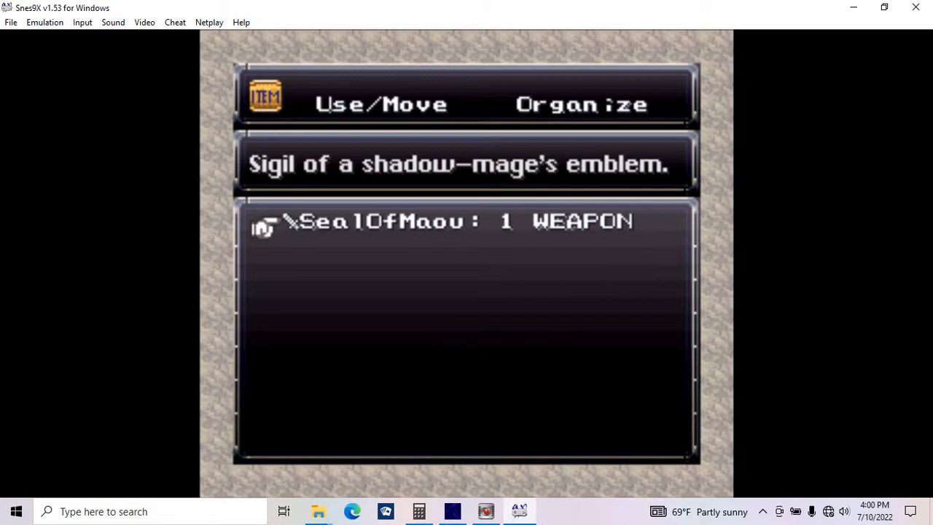
key(c)
key(c)
key(Left)
key(v)
key(v)
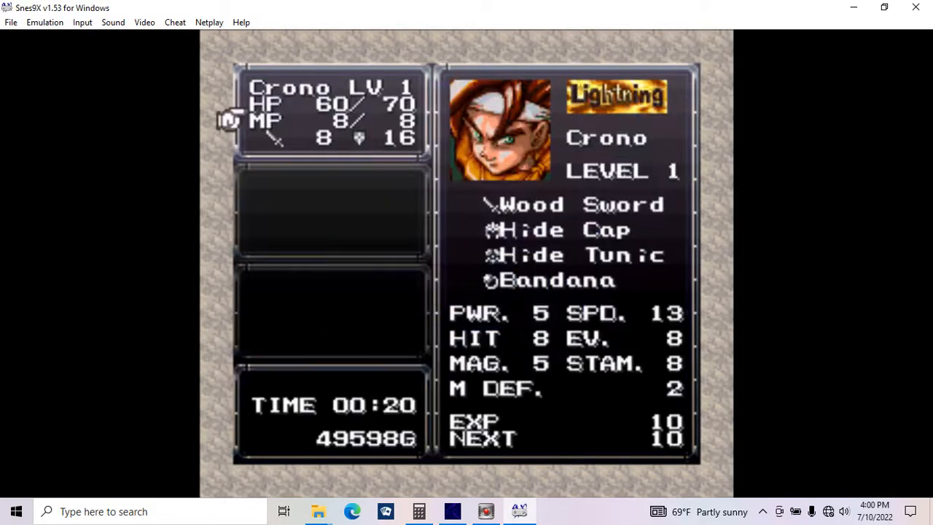
key(c)
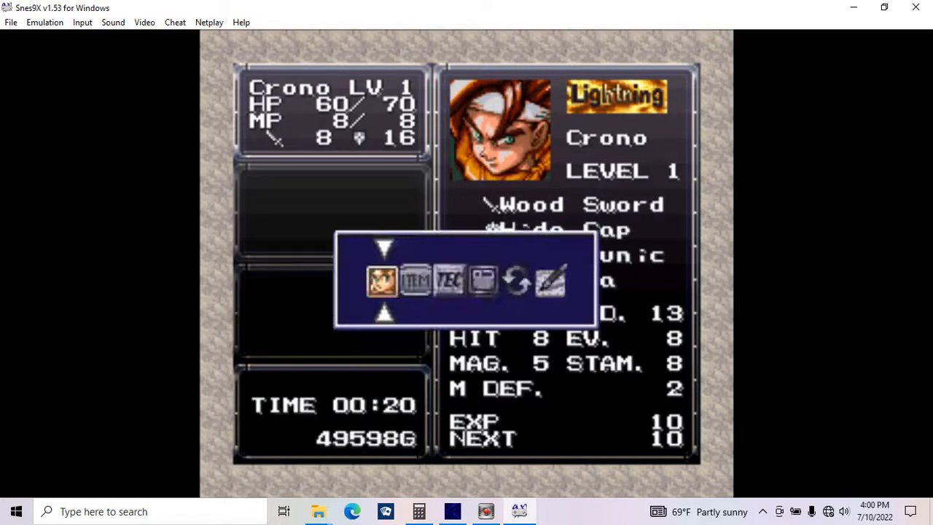
key(c)
- Walk north to the skull-mouthed purple tent and save the game position in slot #4
key(Up)
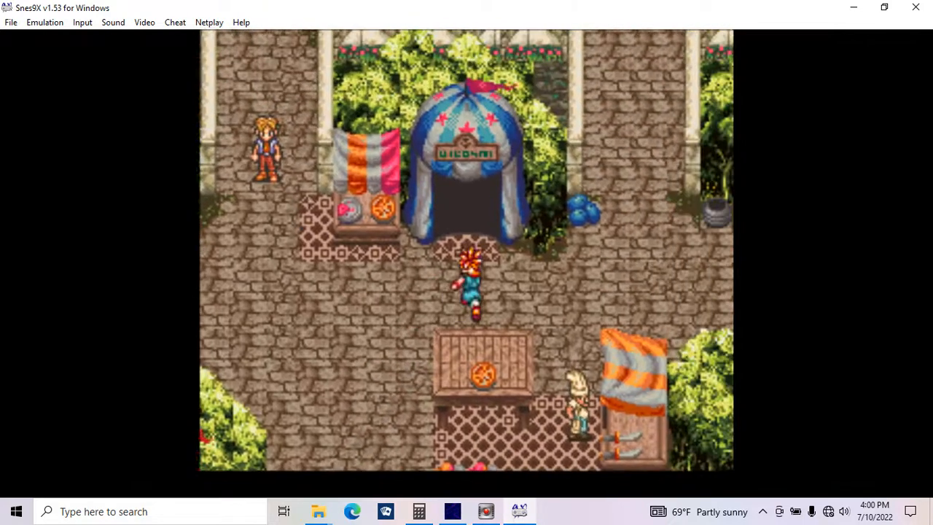
key(Up)
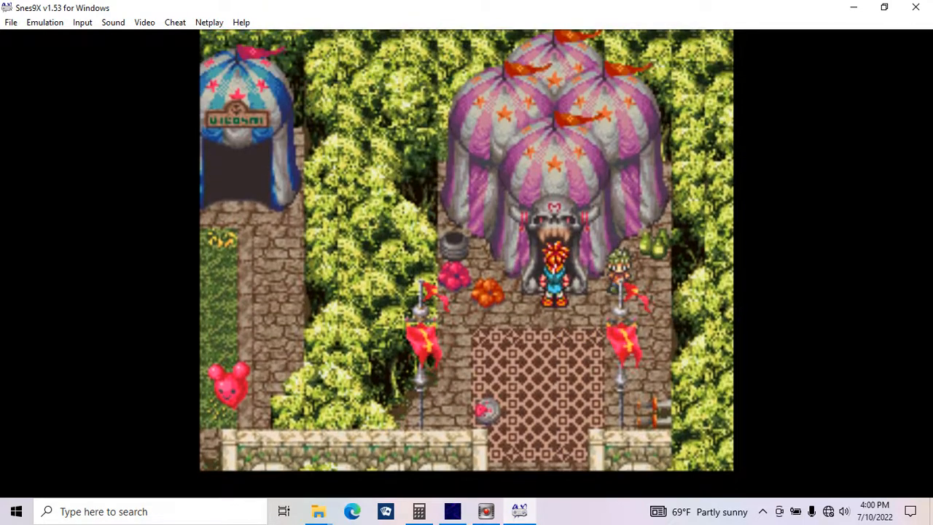
click(11, 22)
mouse_move(25, 72)
click(200, 114)
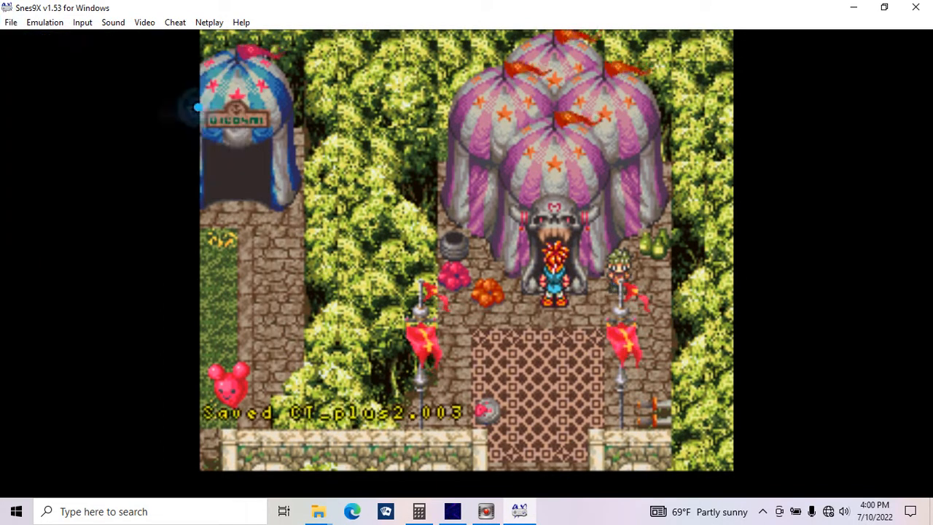
- Enter the skull tent and collect the hidden treasure at the room's eastern edge, above the visible chest
key(Up)
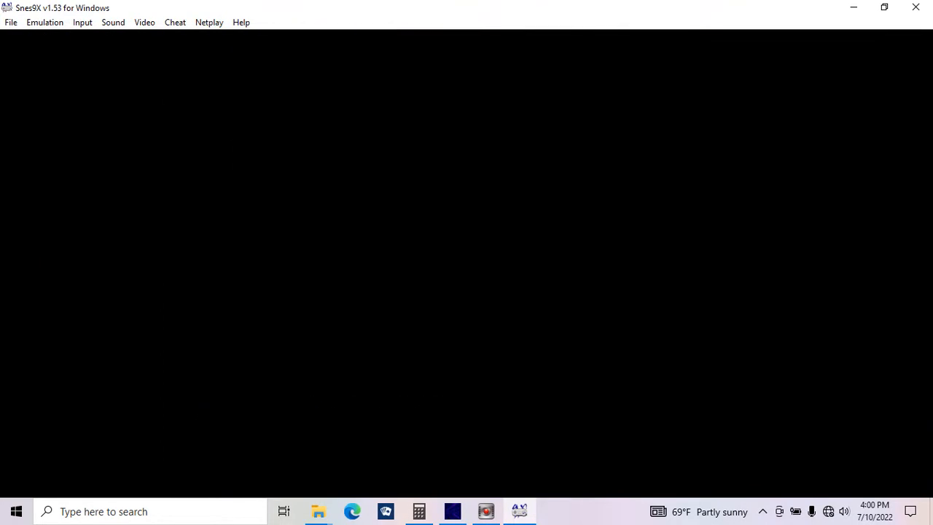
key(Up)
key(Right)
key(Up)
key(Right)
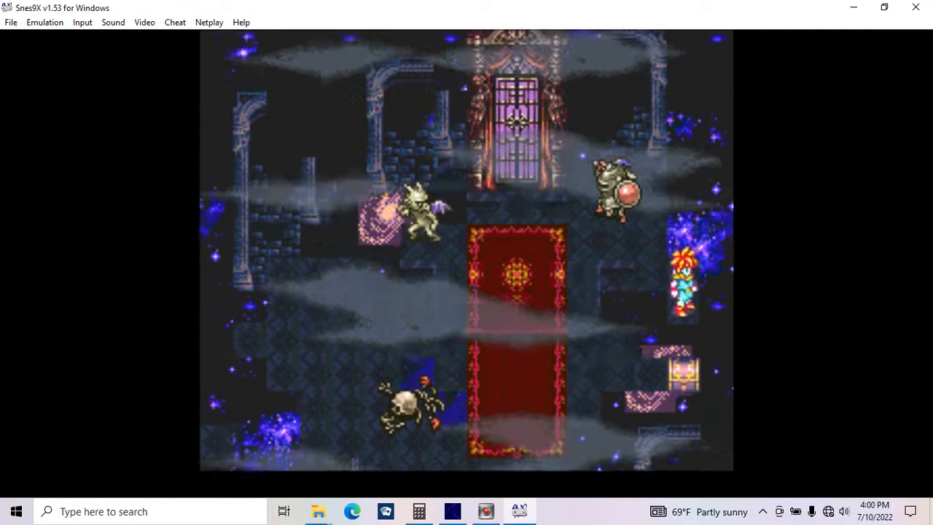
key(Up)
key(v)
key(v)
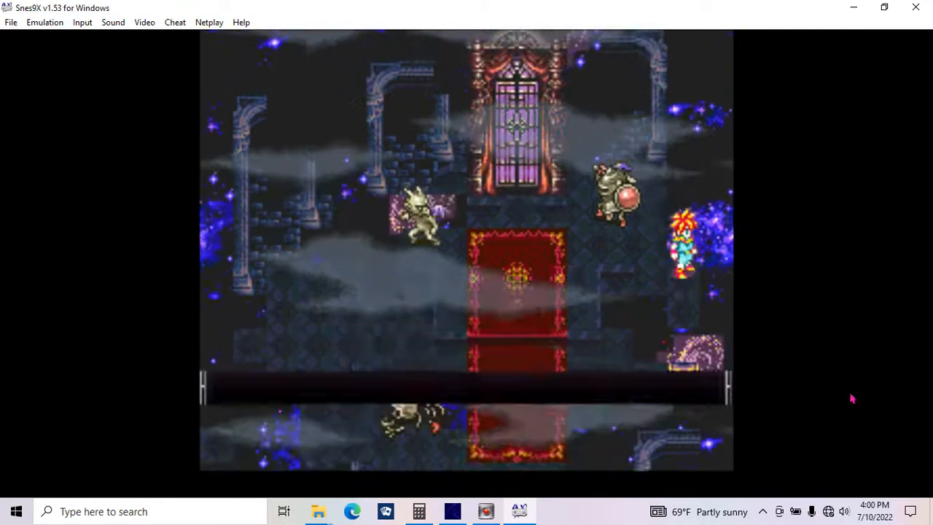
- Equip Crono with the ATOM EDGE as his weapon and return to the tent room
key(d)
key(v)
key(v)
key(v)
key(c)
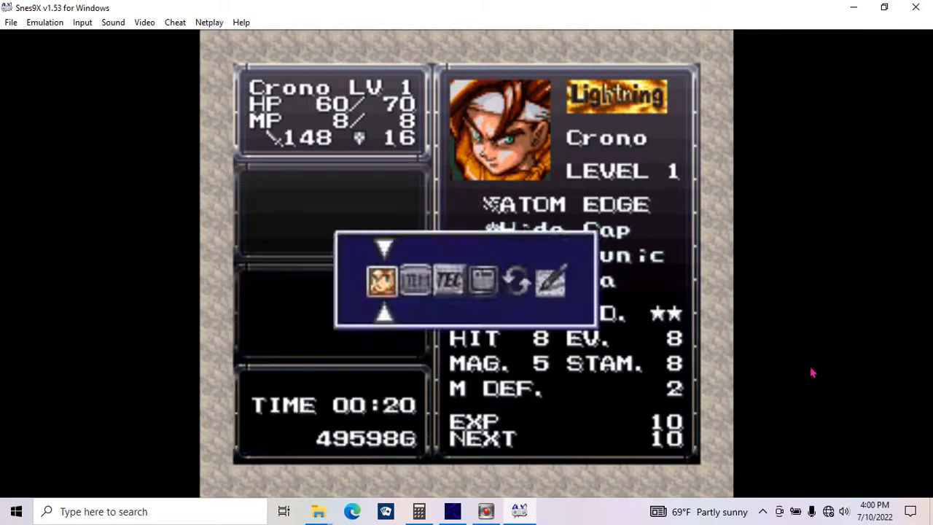
key(c)
- Talk to the Mercenary near the barred door and save the game position in slot #5
key(Left)
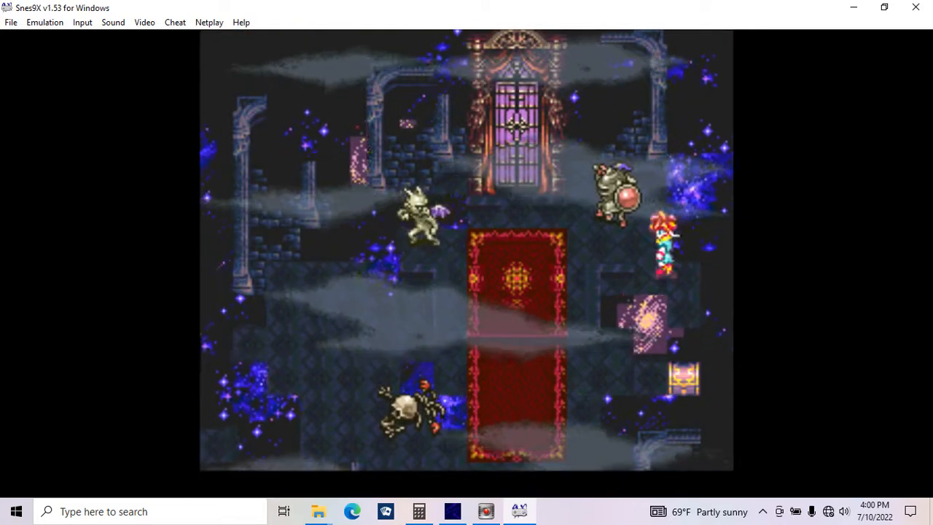
key(Up)
key(v)
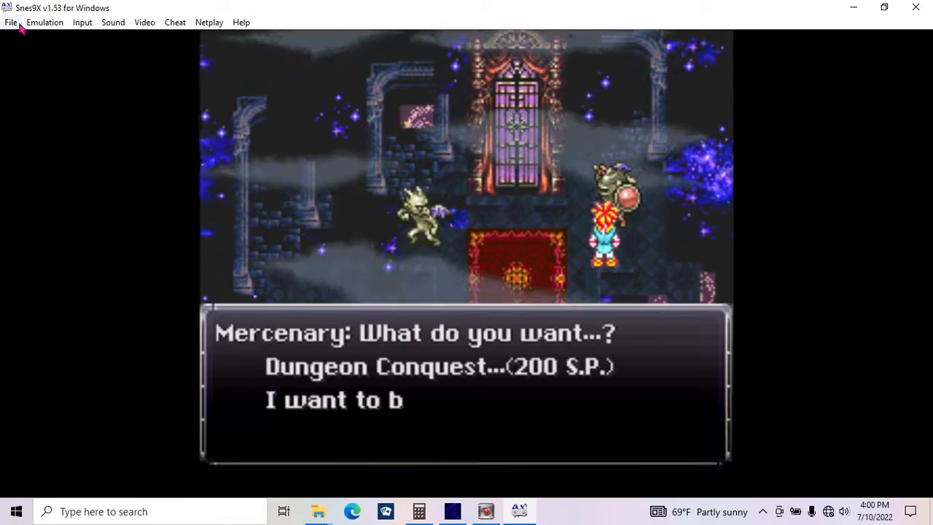
click(11, 22)
mouse_move(42, 73)
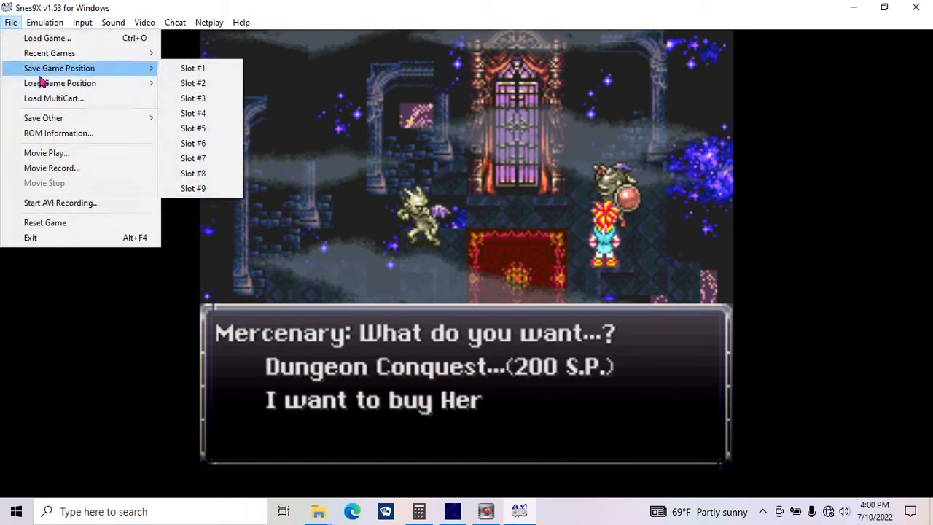
click(184, 128)
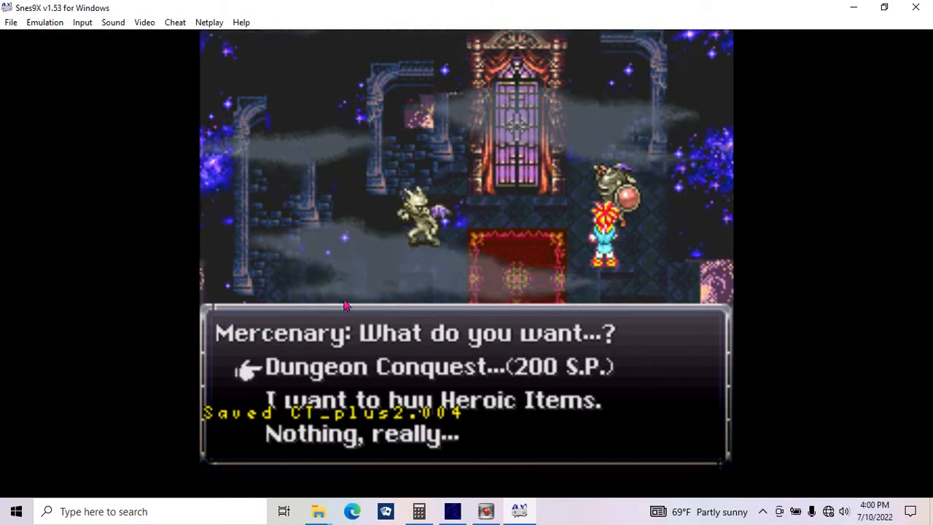
- Choose Dungeon Conquest for 200 S.P., pick the snow dungeon instance and dismiss the box message on arrival
key(v)
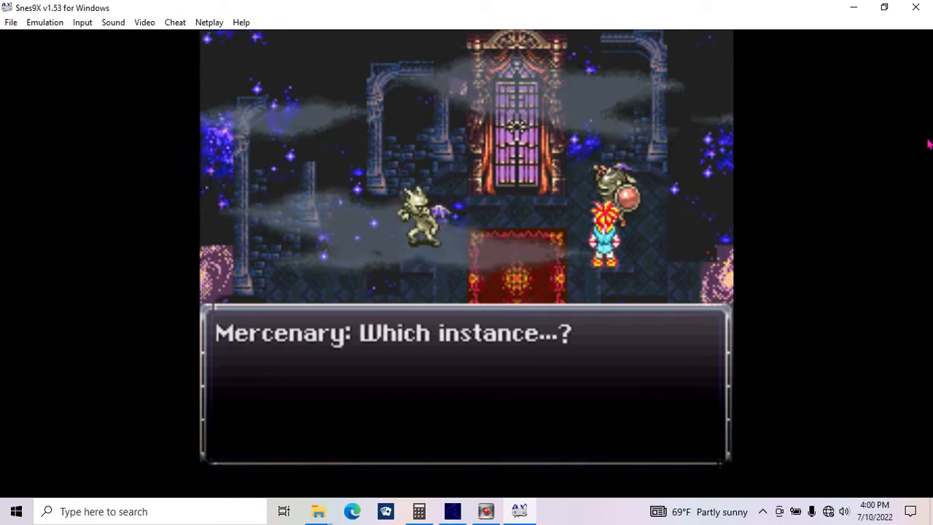
key(Down)
key(v)
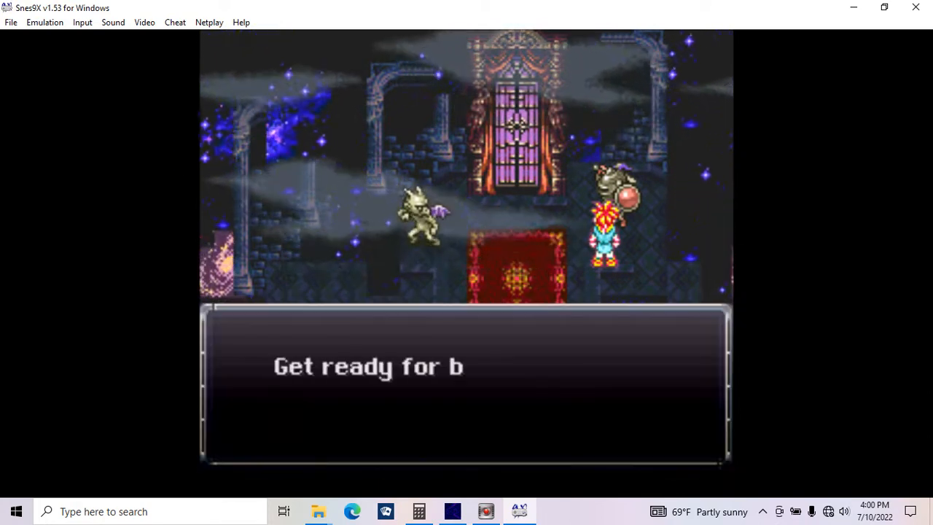
key(v)
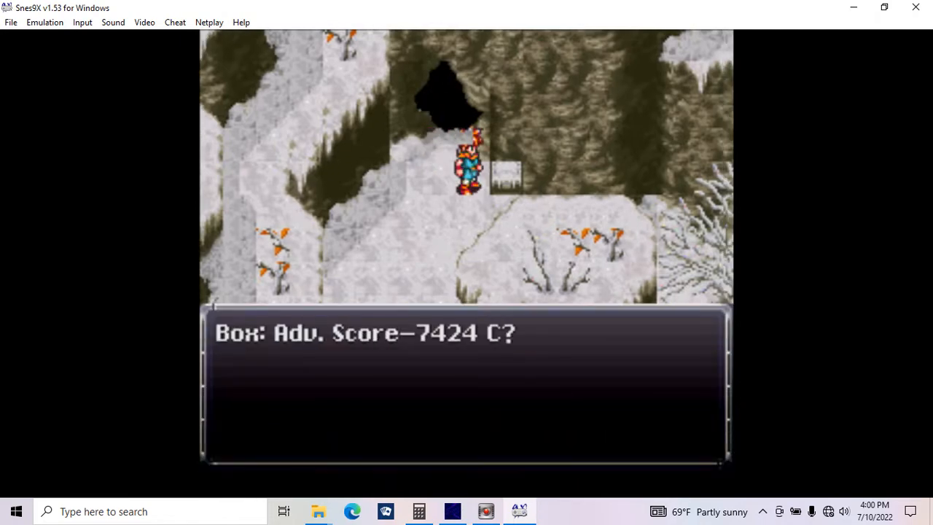
key(v)
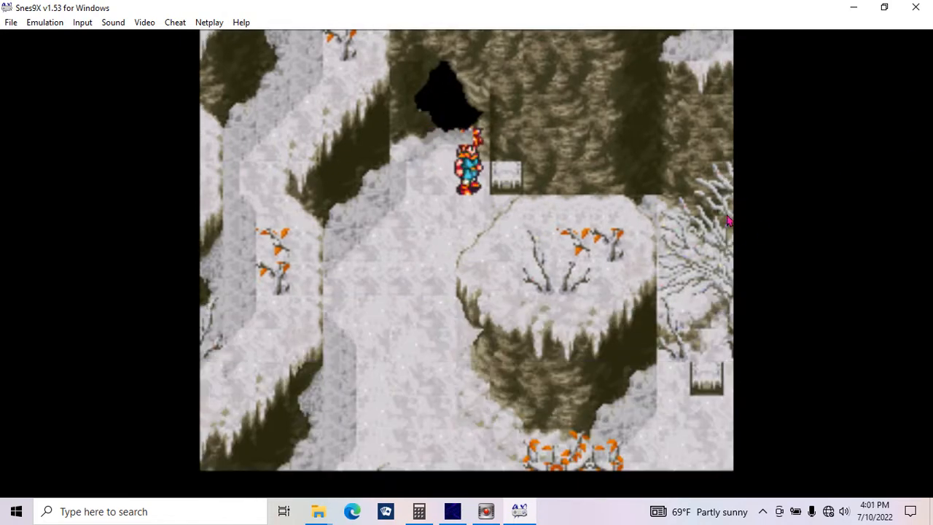
- Walk back and forth in front of the snow dungeon's cave entrance to test where Crono can move
key(Left)
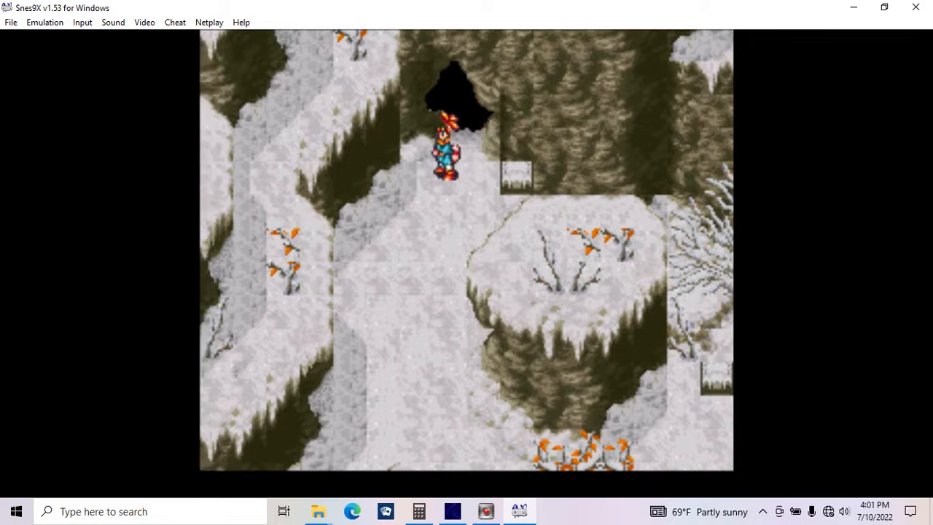
key(Right)
key(Left)
key(Down)
key(Up)
key(Right)
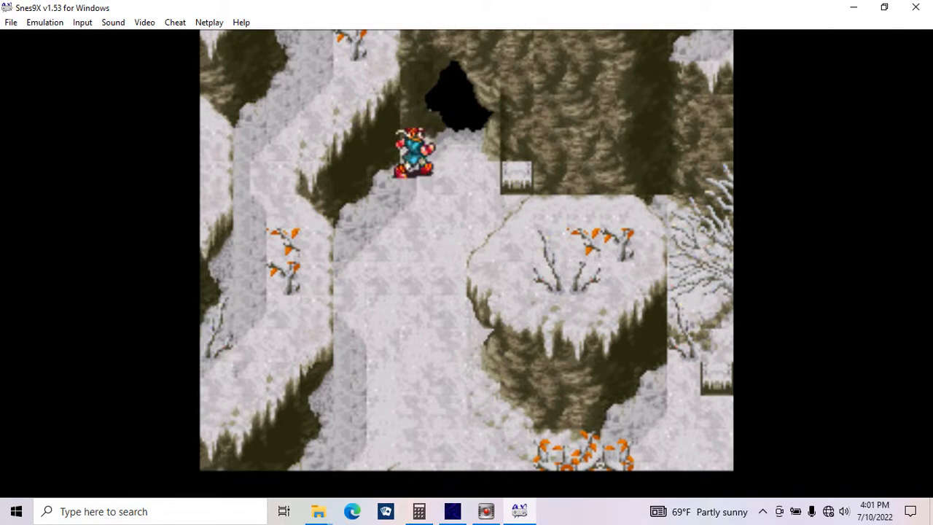
key(Right)
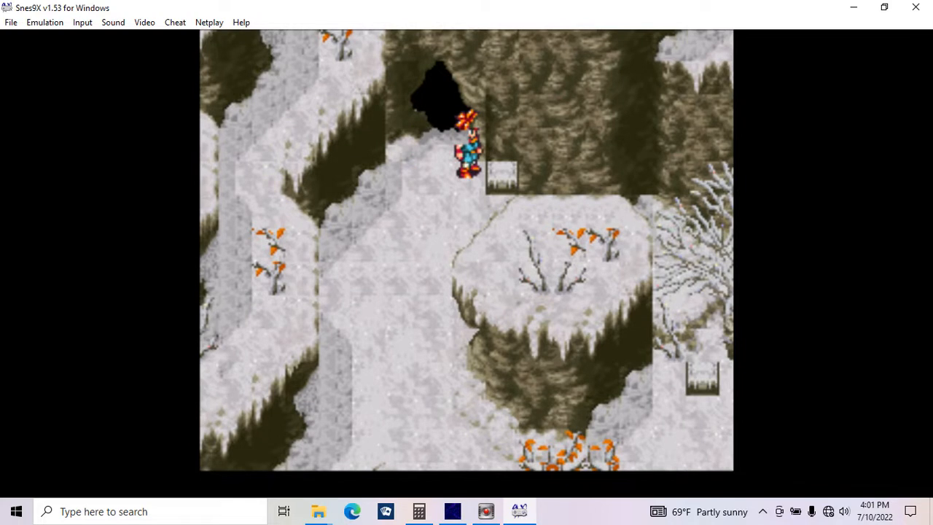
- Walk down the snowy path from the cave and dismiss the message that appears along the way
key(Left)
key(Down)
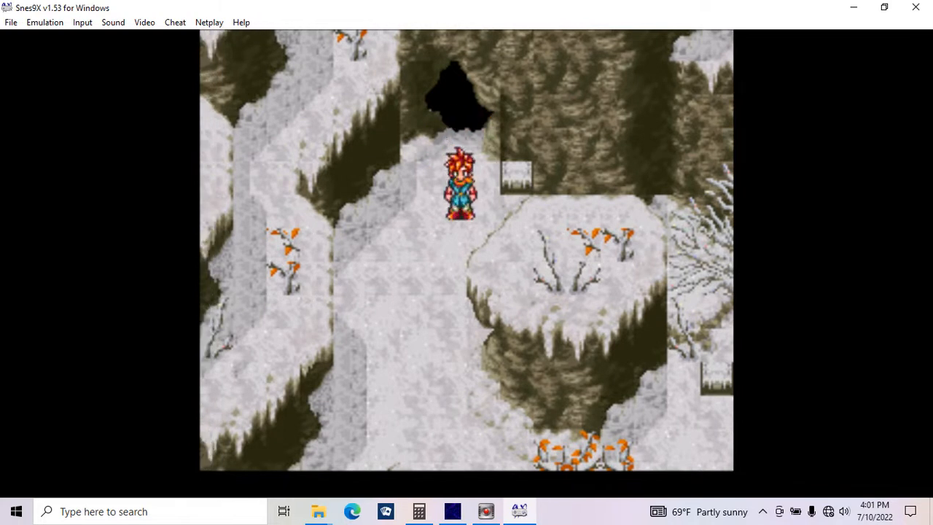
key(Down)
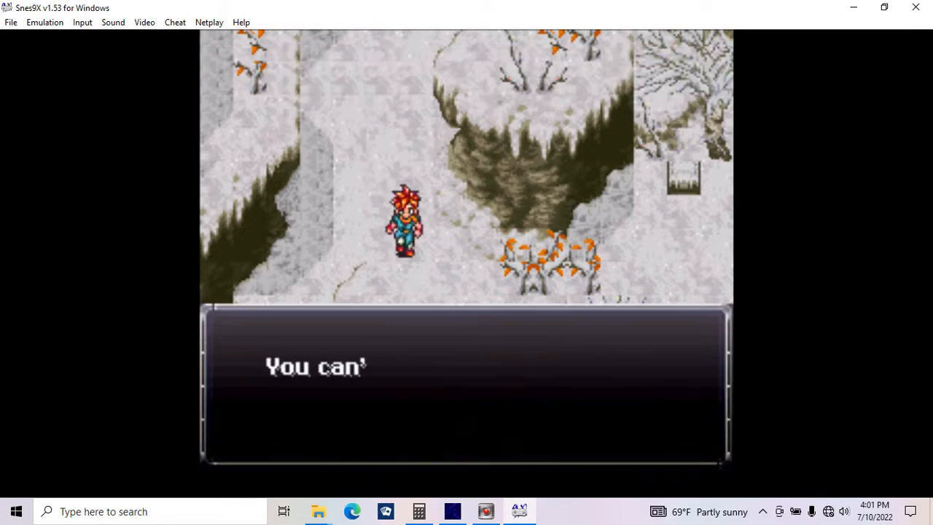
key(v)
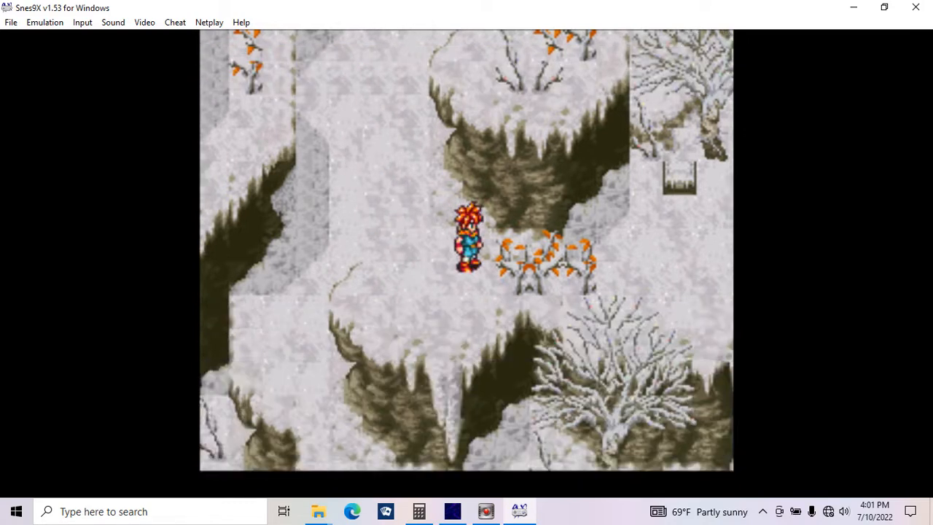
- Walk Crono back and forth around the orange shrubs on the snowy ledge to test where he can pass
key(Down)
key(Right)
key(Left)
key(Up)
key(Right)
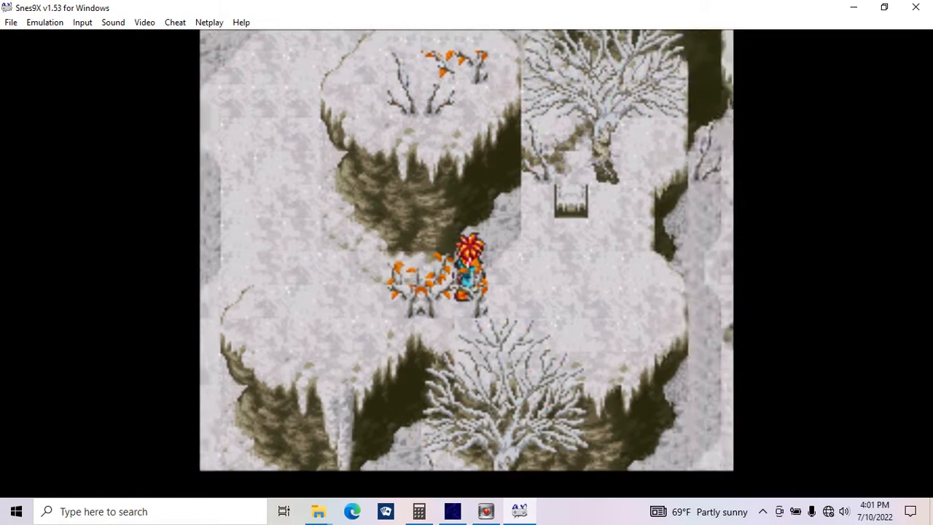
key(Left)
key(Up)
key(Down)
key(Right)
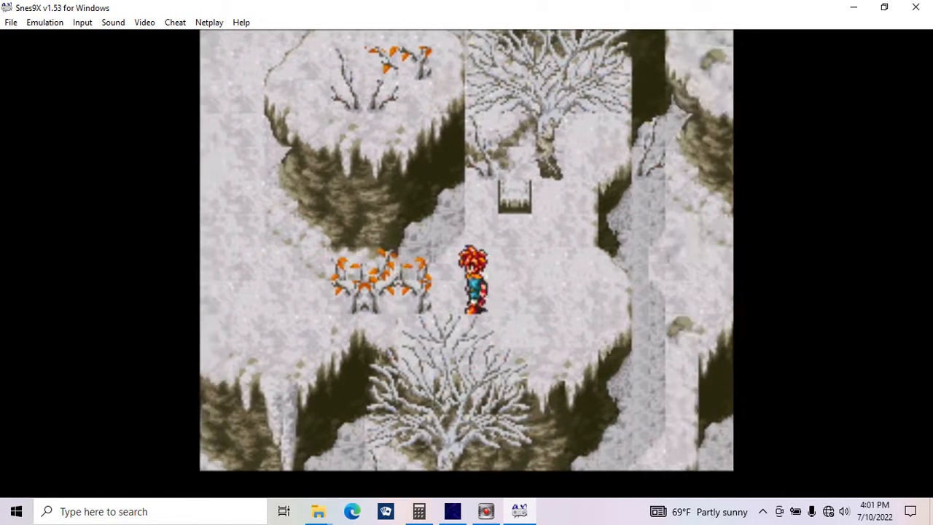
key(Left)
key(Right)
key(Left)
key(Right)
- Walk up to the chest below the bare tree and test movement around the chest and the trunk
key(Right)
key(Up)
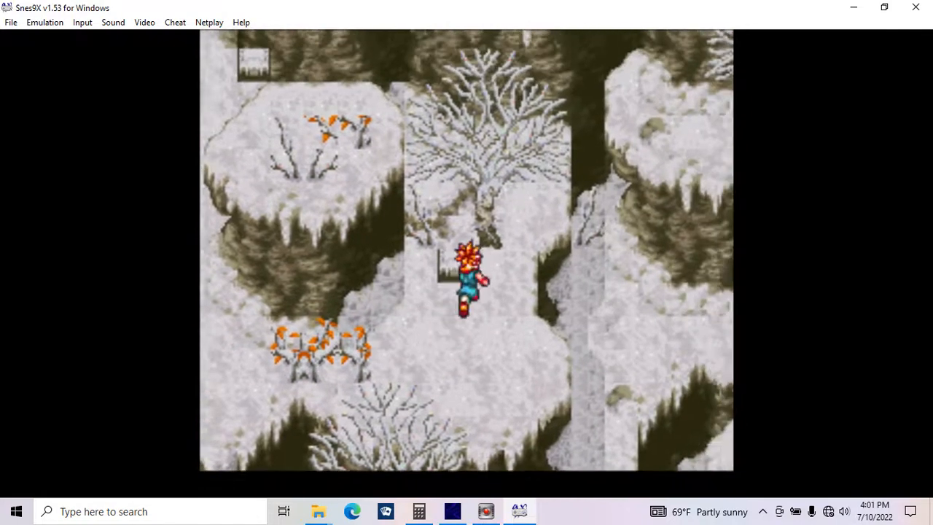
key(Up)
key(Down)
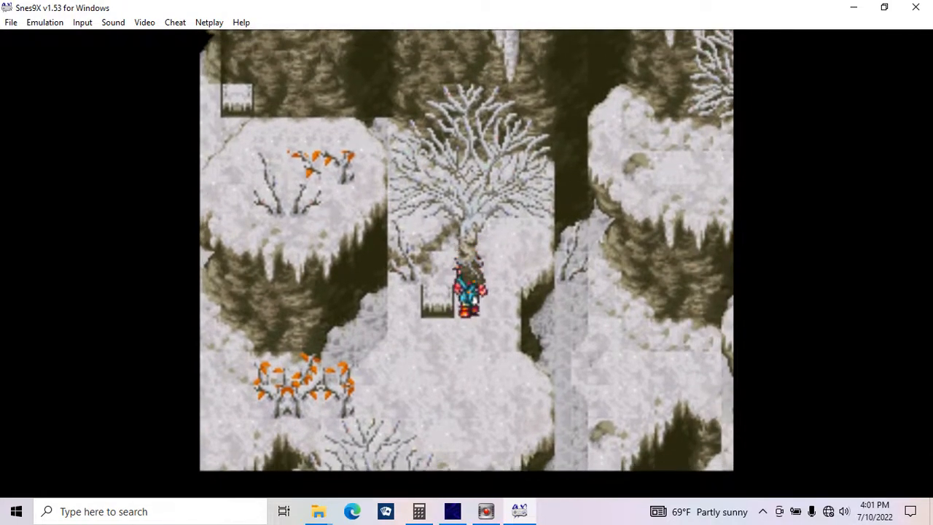
key(Up)
key(Down)
key(Right)
key(Down)
key(Up)
key(Right)
key(Left)
key(Left)
key(Down)
key(Up)
key(Down)
key(Up)
key(Down)
key(Down)
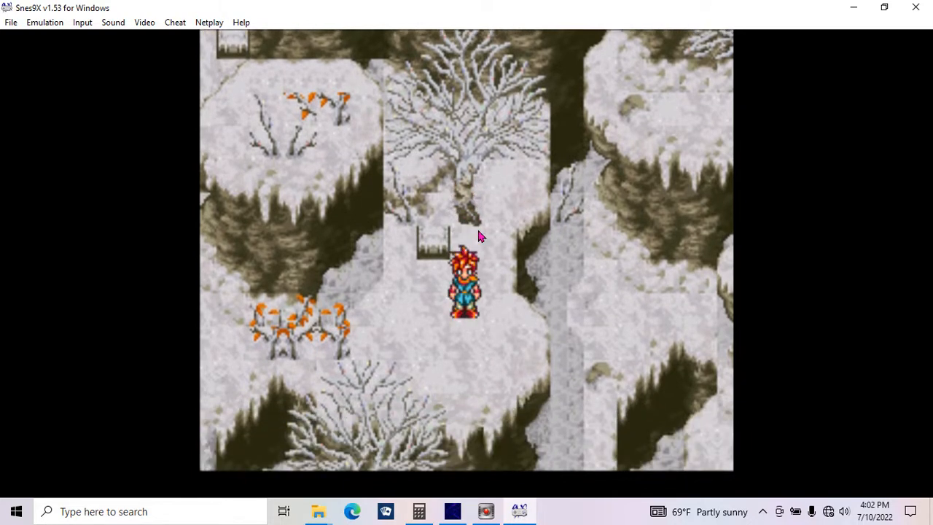
- Walk down off the chest ledge and follow the lower snowy path around to the eastern slope
key(Down)
key(Left)
key(Up)
key(Down)
key(Left)
key(Up)
key(Left)
key(Down)
key(Right)
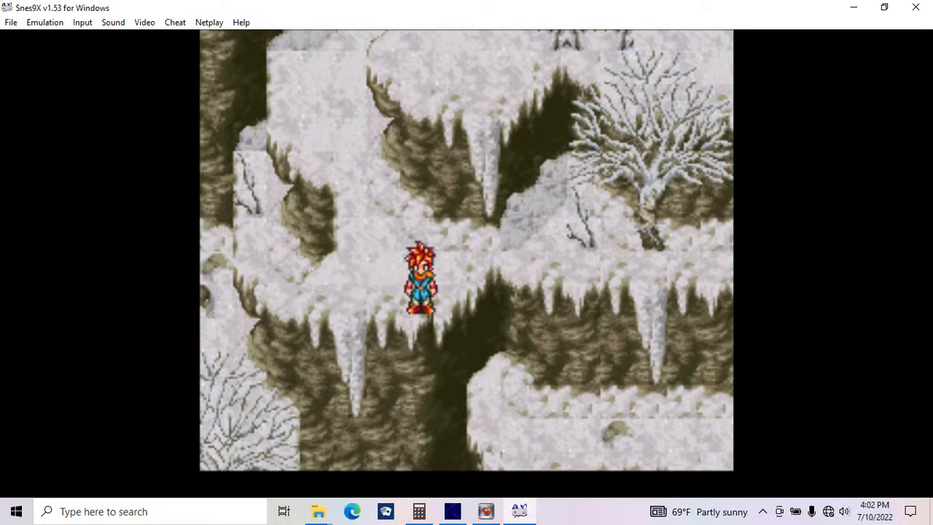
key(Up)
key(Right)
key(Up)
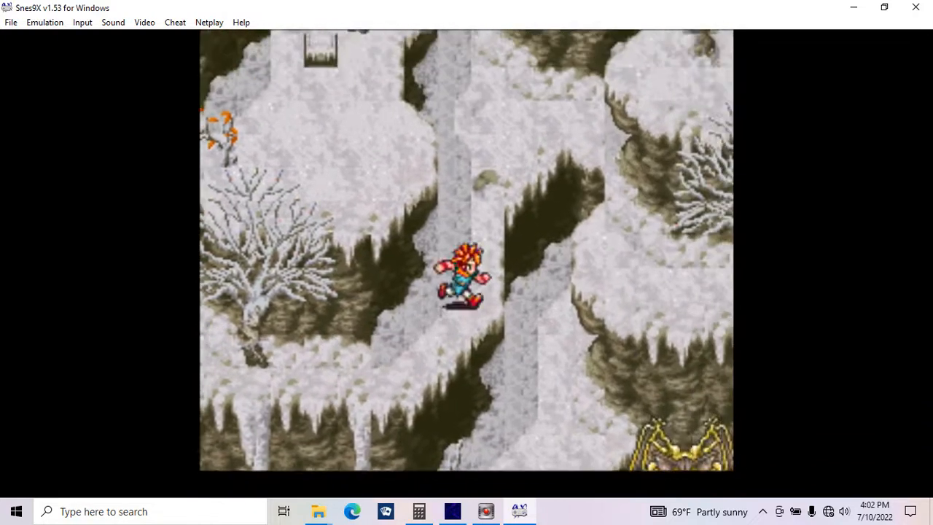
- Walk up through the cliff area to the upper ledge and test movement around its bare tree
key(Right)
key(Left)
key(Up)
key(Up)
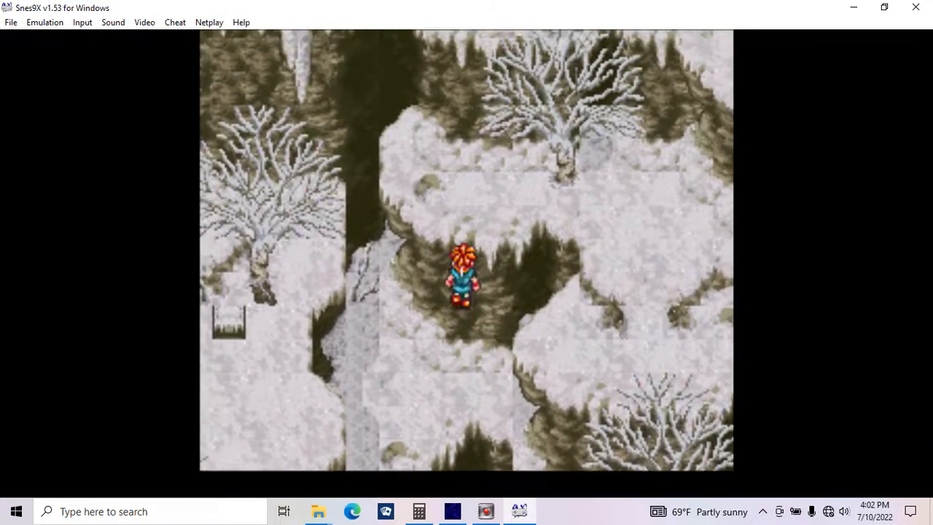
key(Right)
key(Down)
key(Left)
key(Down)
key(Right)
key(Down)
key(Up)
key(Left)
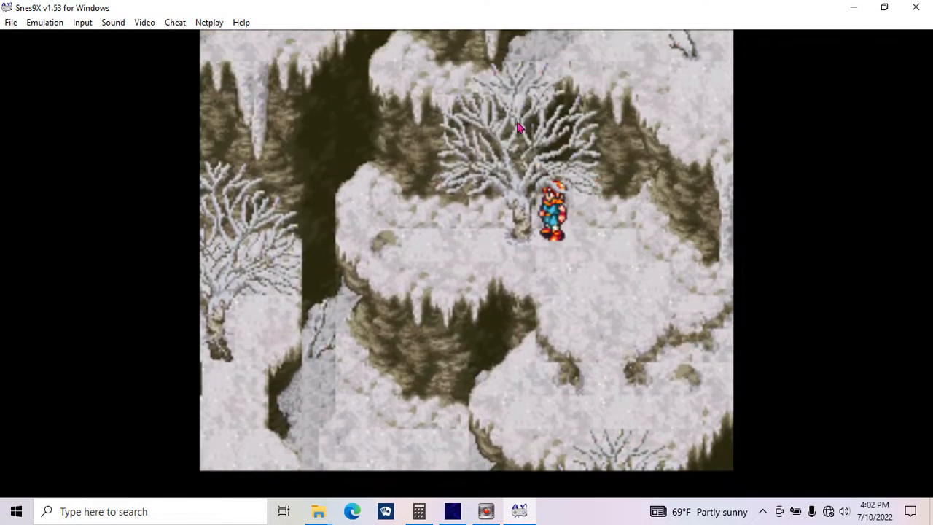
- Exit the emulator and, in Temporal Flux, close event 090 and GAMERs DEN, open the snow dungeon's events and return to its map
click(915, 7)
click(452, 511)
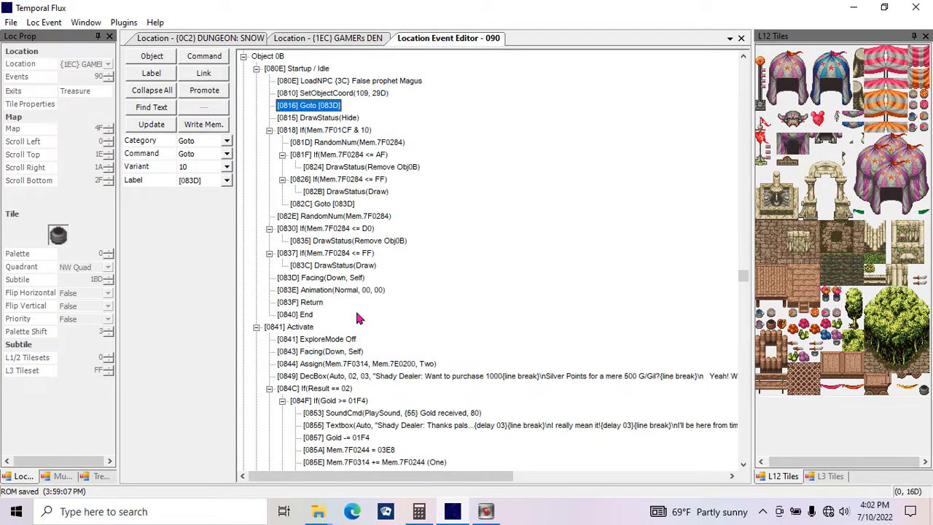
click(740, 39)
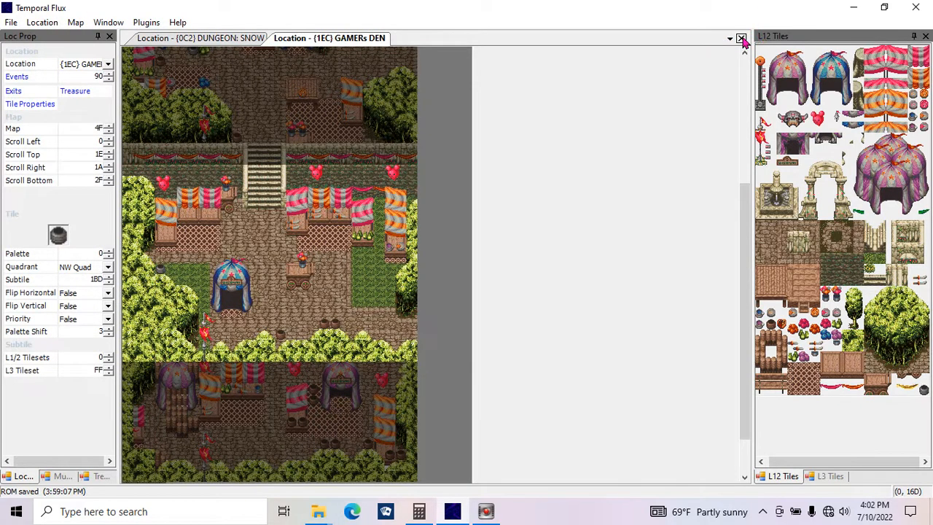
click(741, 38)
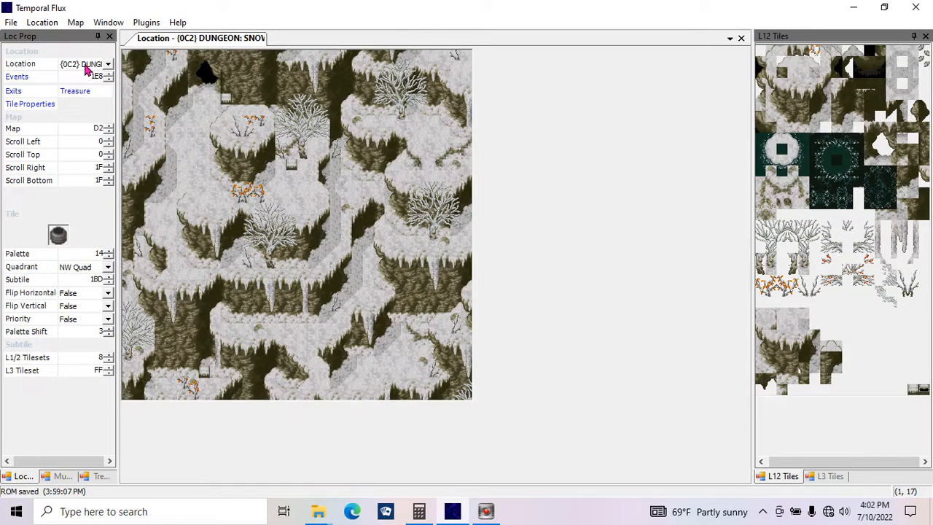
click(24, 77)
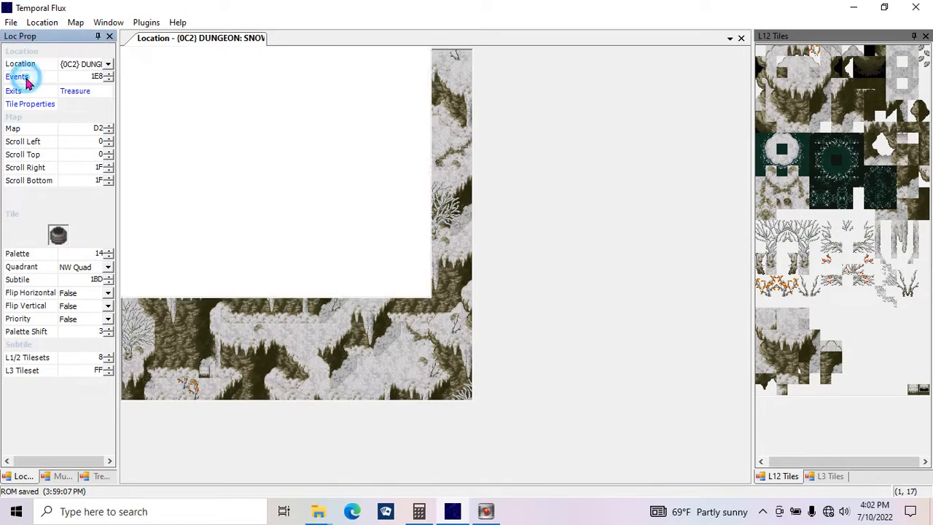
click(211, 40)
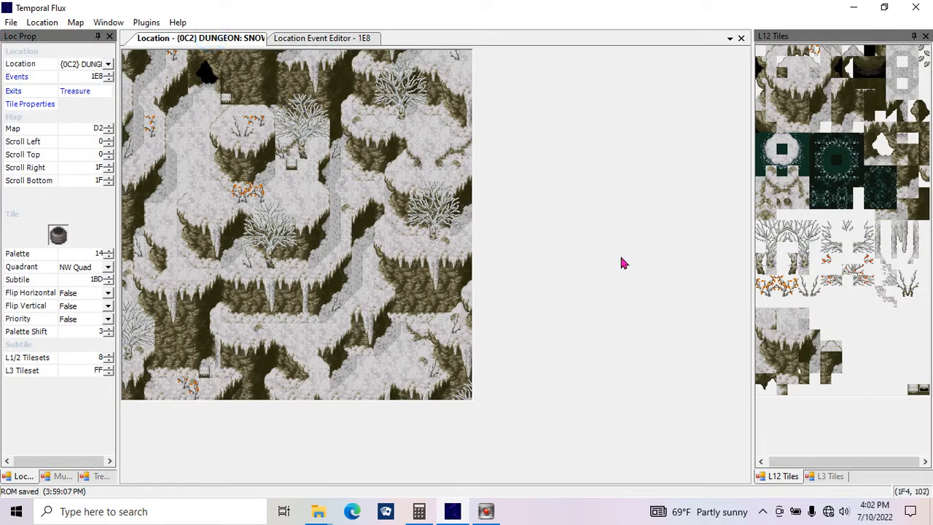
- Toggle the tile property overlays on the snow dungeon map to examine which tiles are solid or walkable
key(F4)
key(F4)
key(F5)
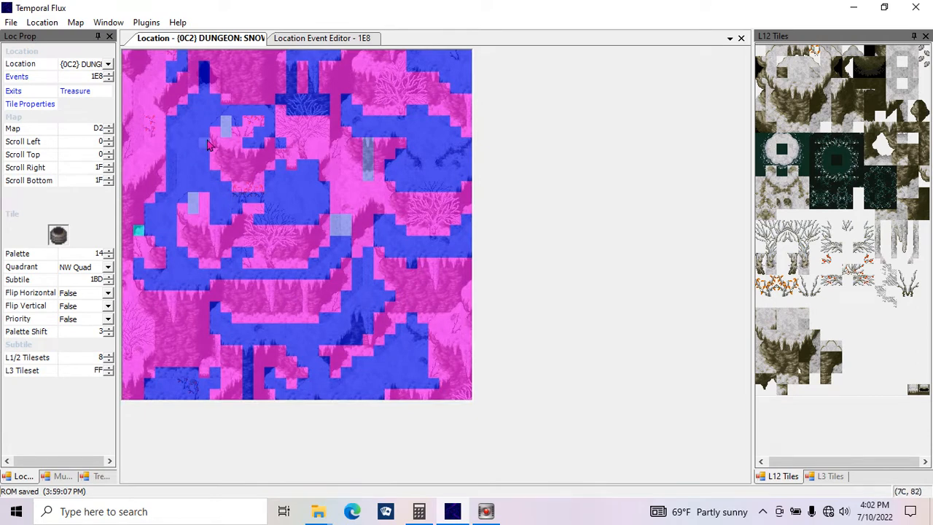
key(6)
key(4)
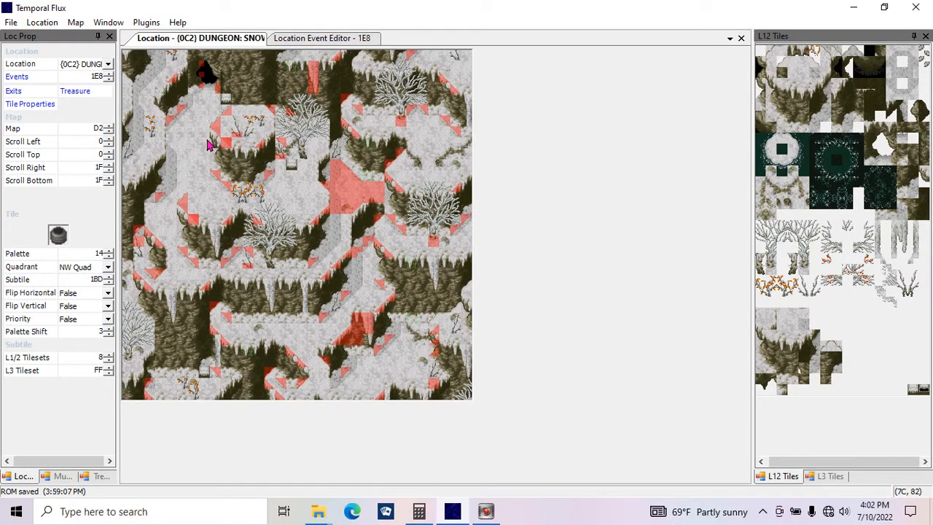
key(4)
key(6)
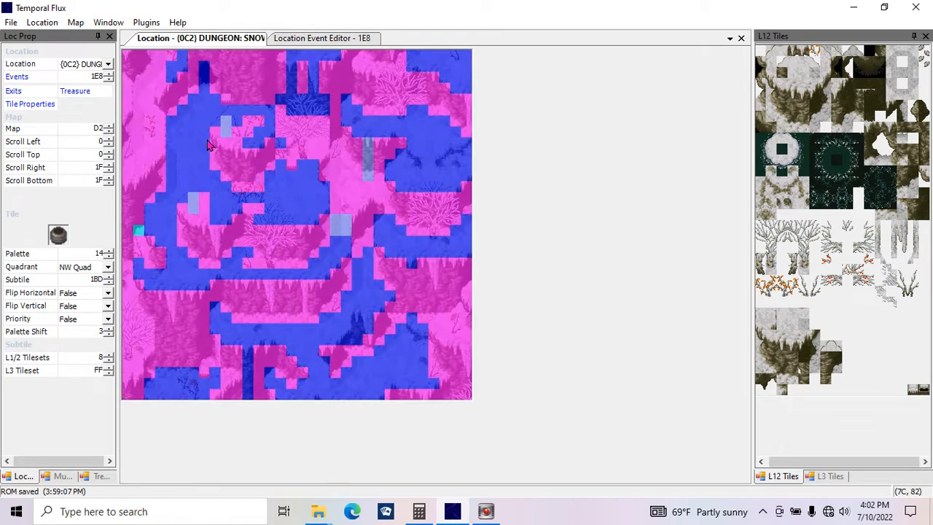
key(6)
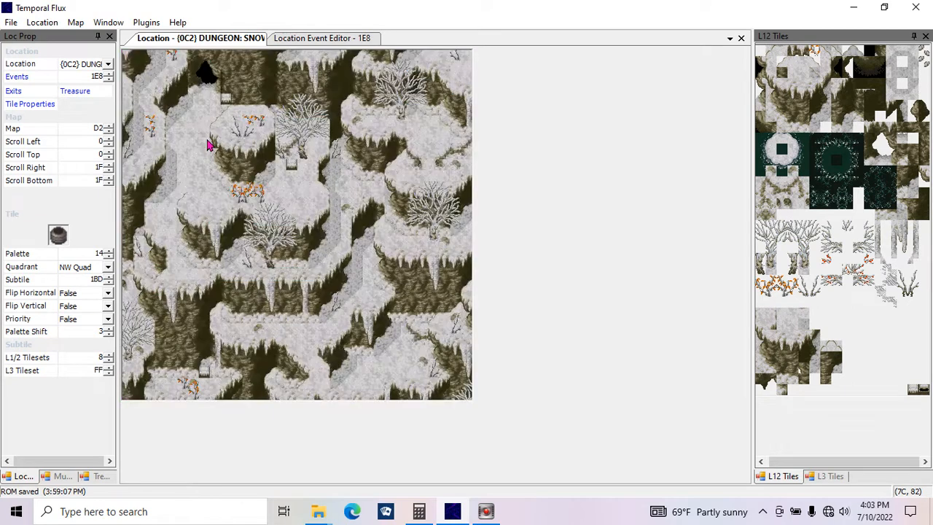
- Place the chest tile with subtile 369 beside the chest below the bare tree, check its solidity and save the ROM
click(293, 167)
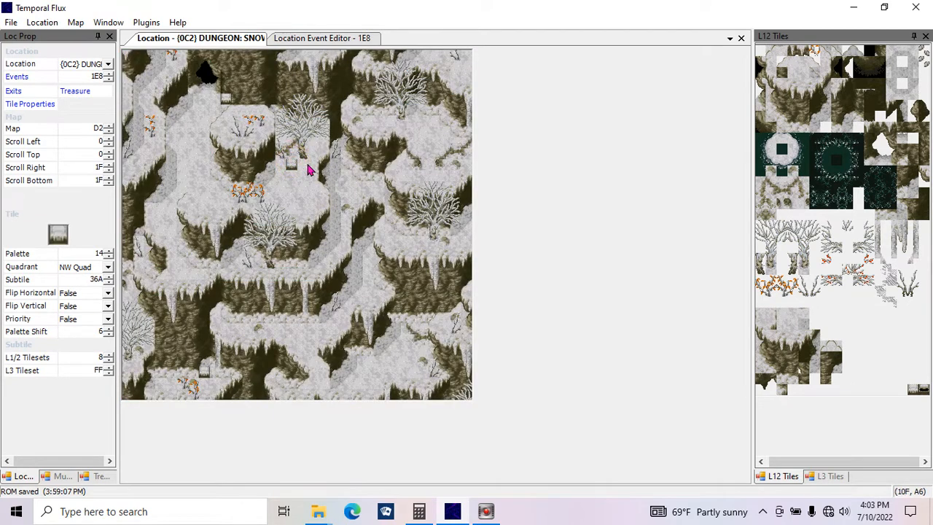
click(306, 167)
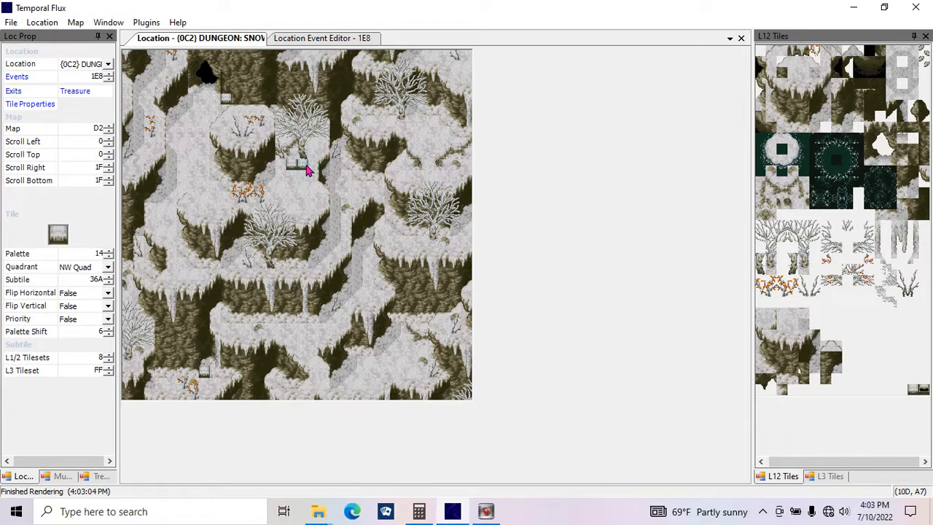
click(921, 392)
click(301, 167)
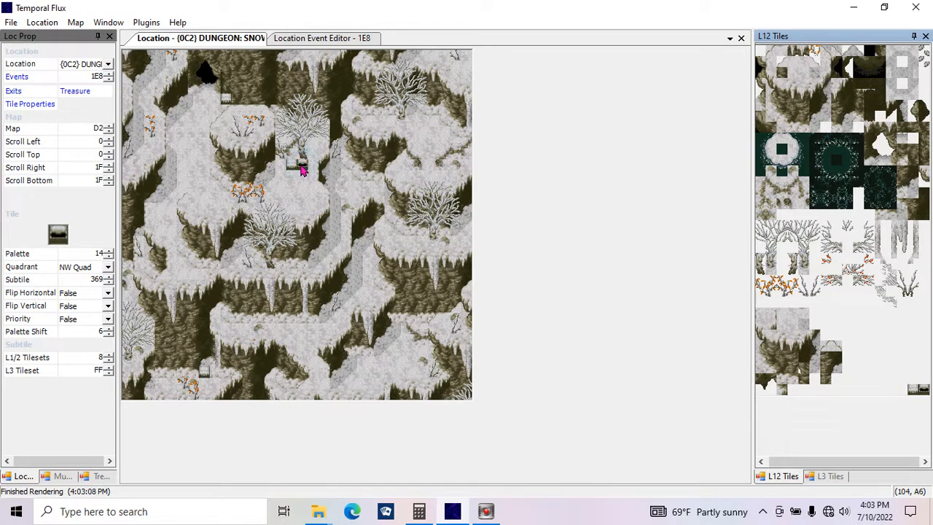
key(4)
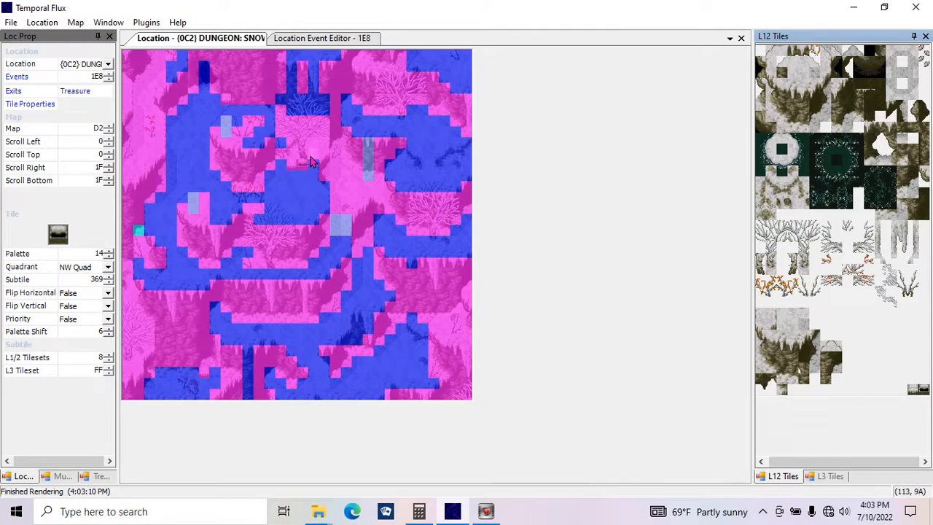
key(4)
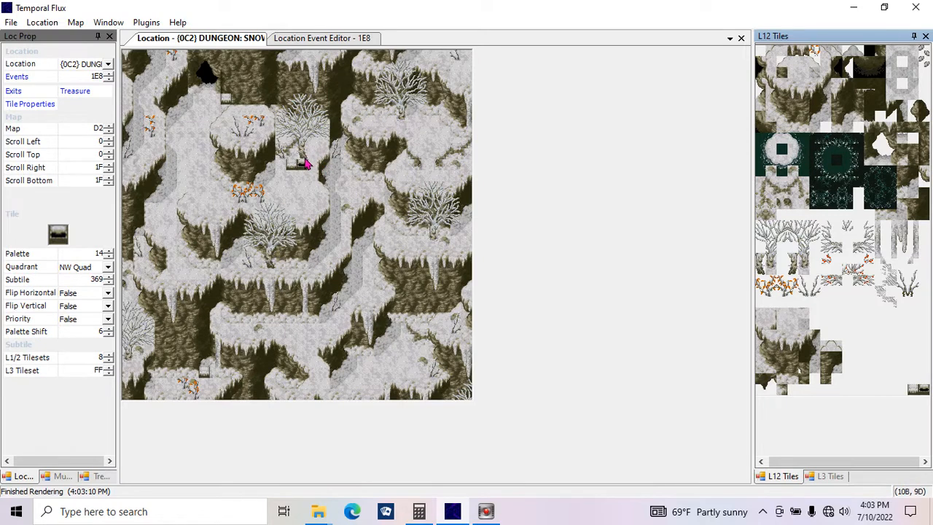
key(ctrl+s)
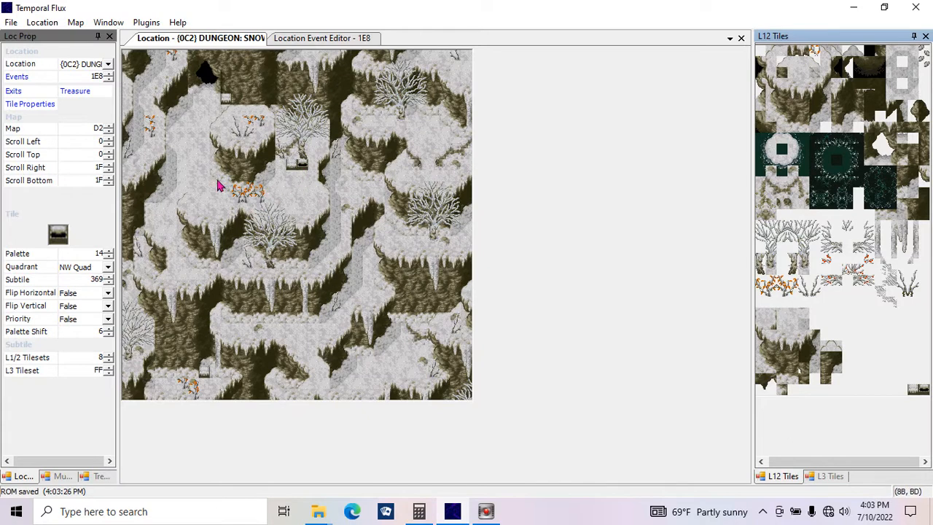
- Select Object 0E's SetObjectCoord command in event 1E8 and examine its position on the snow map with the solidity overlay
click(302, 40)
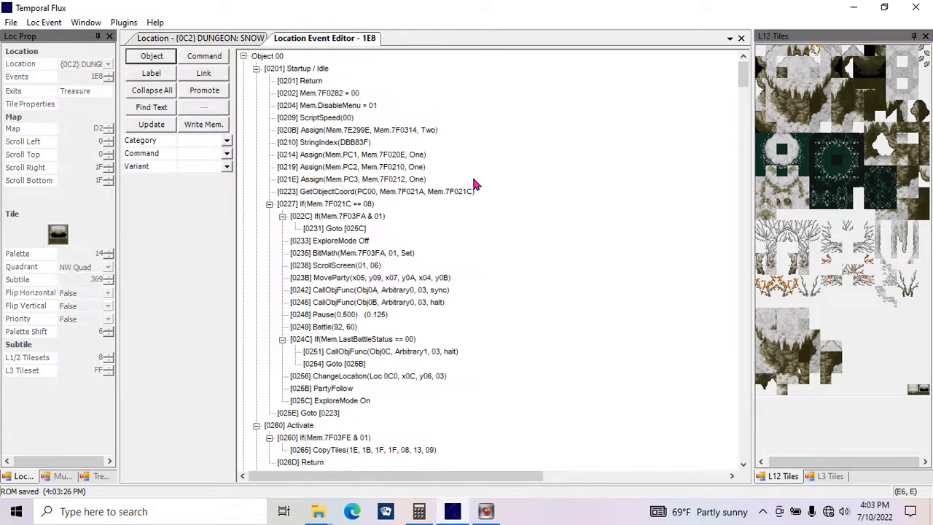
drag(744, 79, 744, 431)
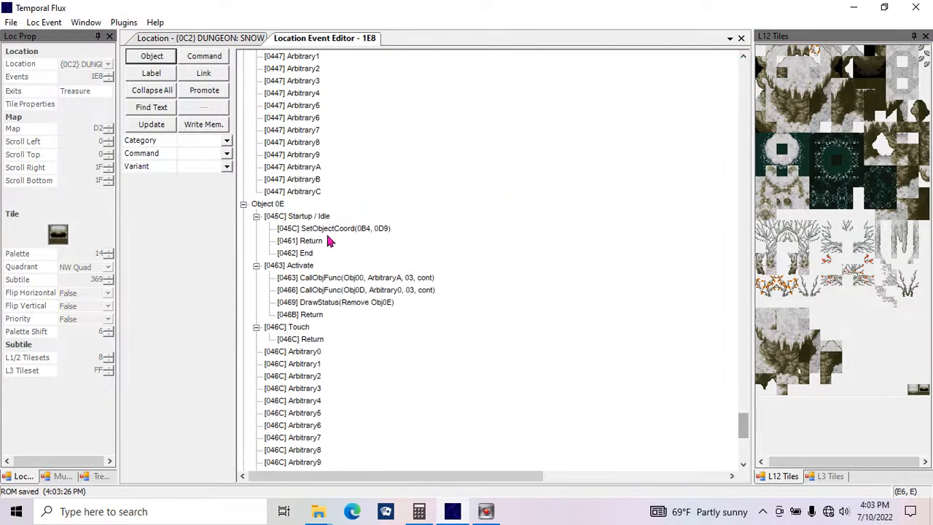
click(332, 215)
click(218, 38)
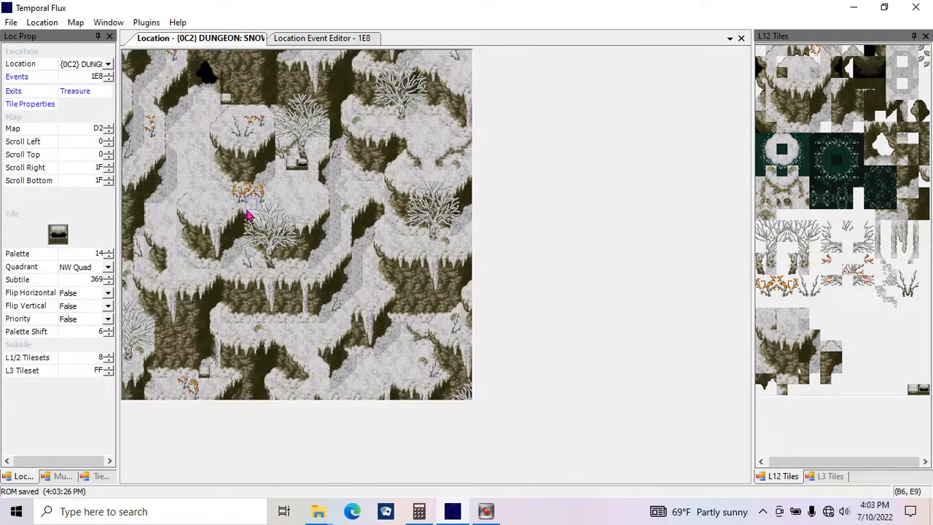
key(F4)
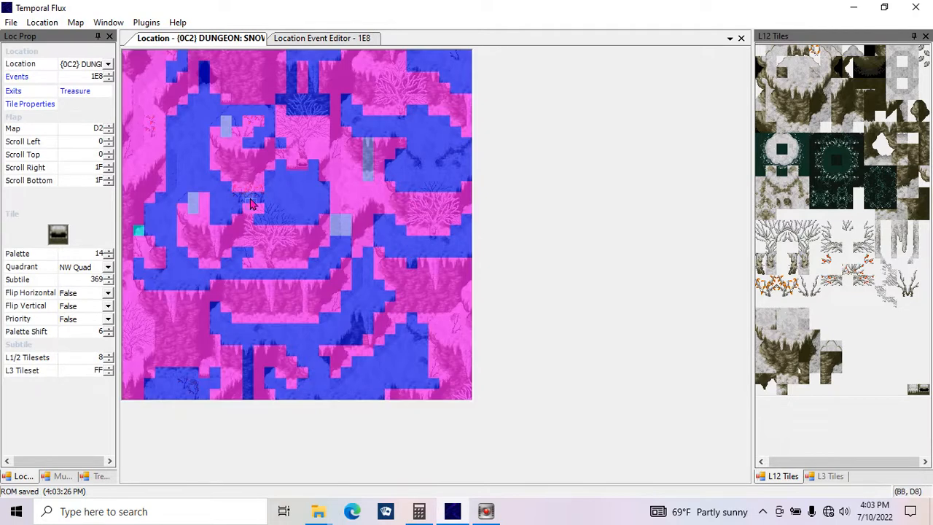
- Set the Y coordinate of Object 0E's SetObjectCoord command to D3
click(307, 38)
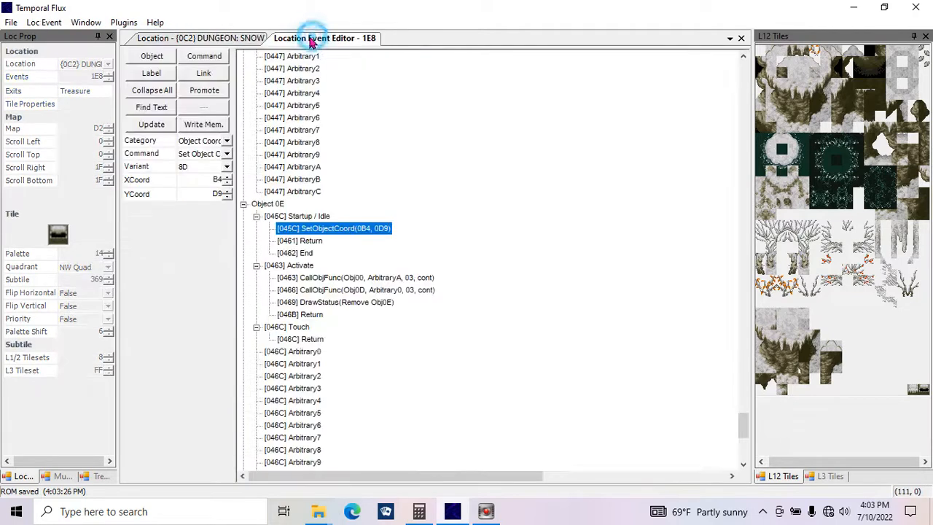
click(228, 197)
click(228, 197)
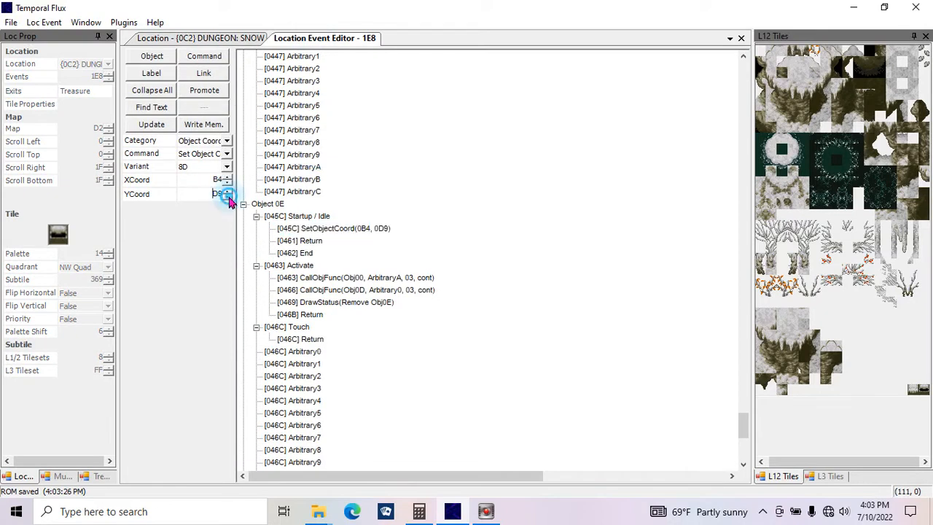
click(229, 197)
click(229, 197)
click(229, 197)
click(228, 196)
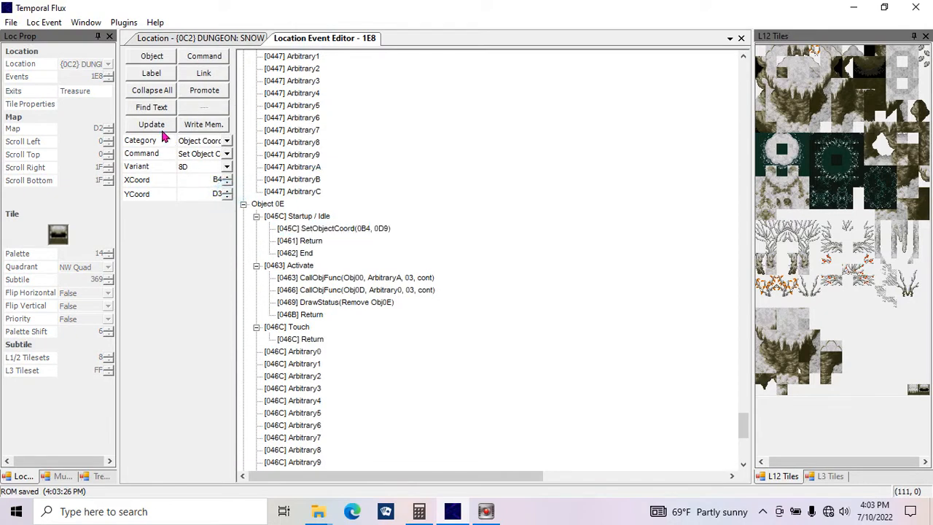
- Move Object 0E to coordinates B4, D3, check the location map and write the event changes to memory
click(190, 42)
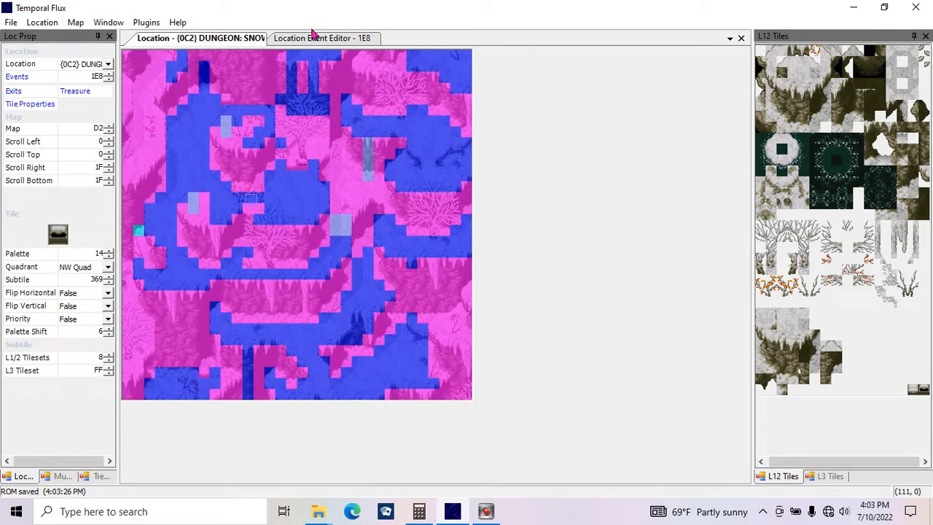
click(337, 38)
click(219, 124)
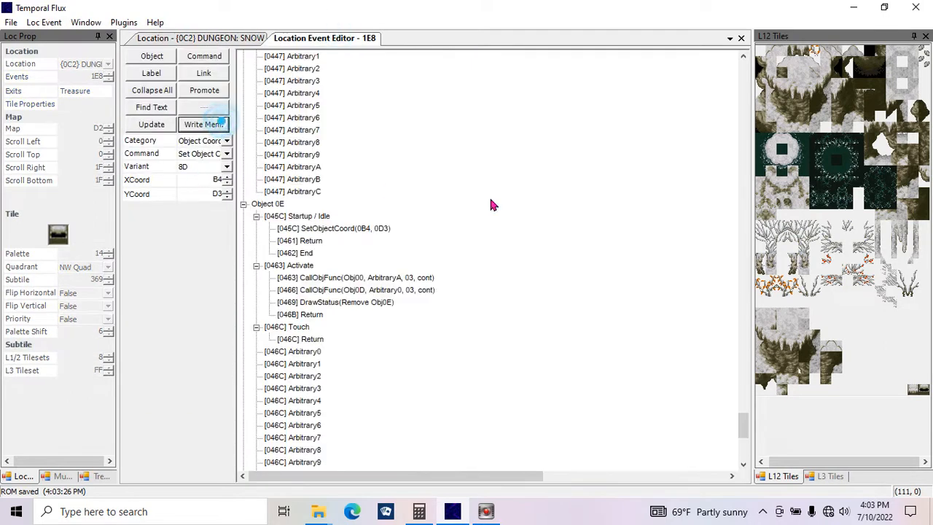
- Examine Object 0E's Activate call to Obj00 ArbitraryA, the Arbitrary functions near the start of the events, and the snow dungeon map
click(397, 278)
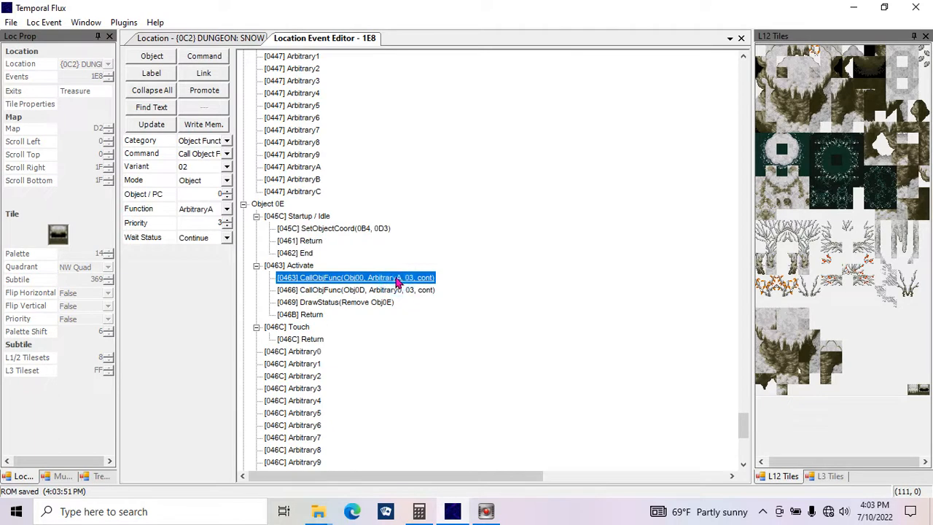
click(207, 38)
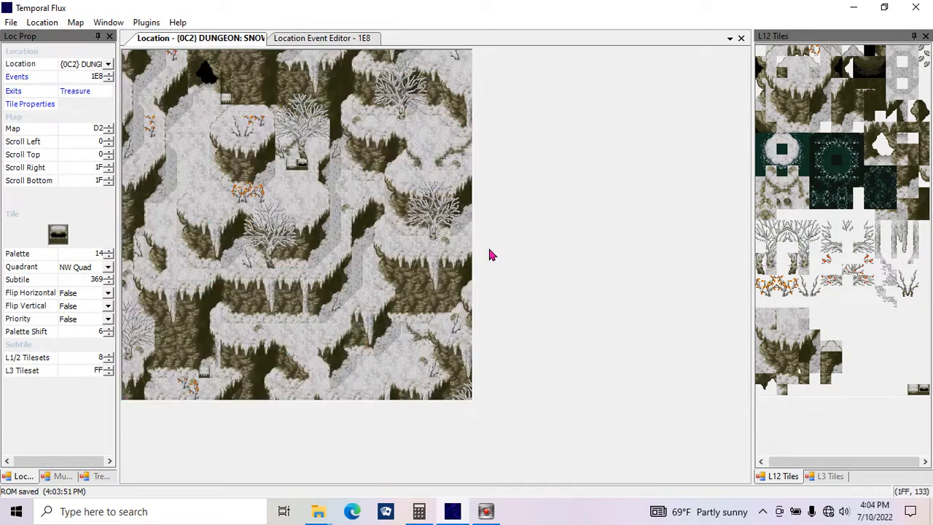
click(301, 39)
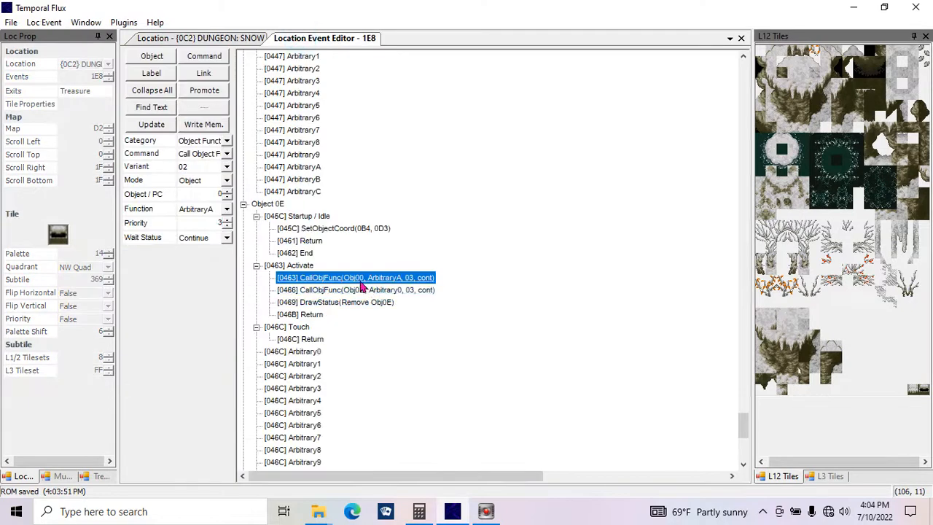
drag(741, 435, 749, 104)
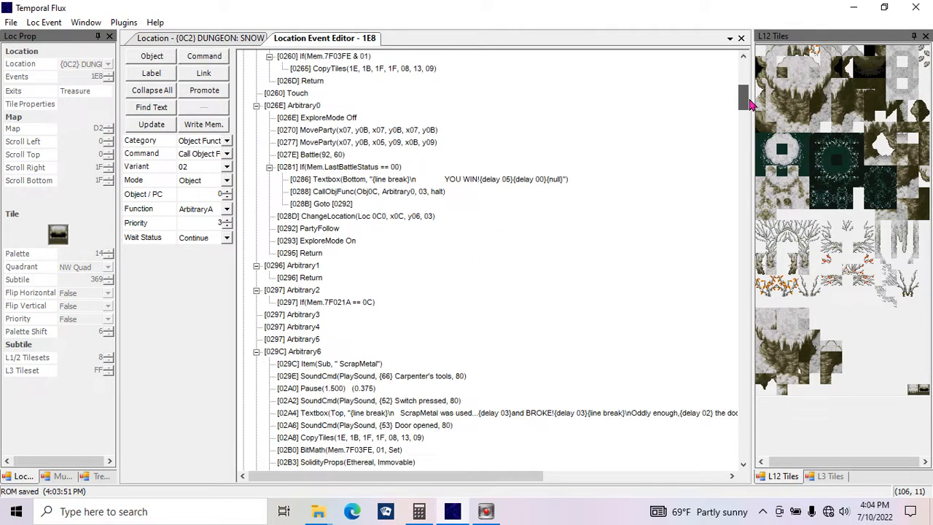
click(250, 40)
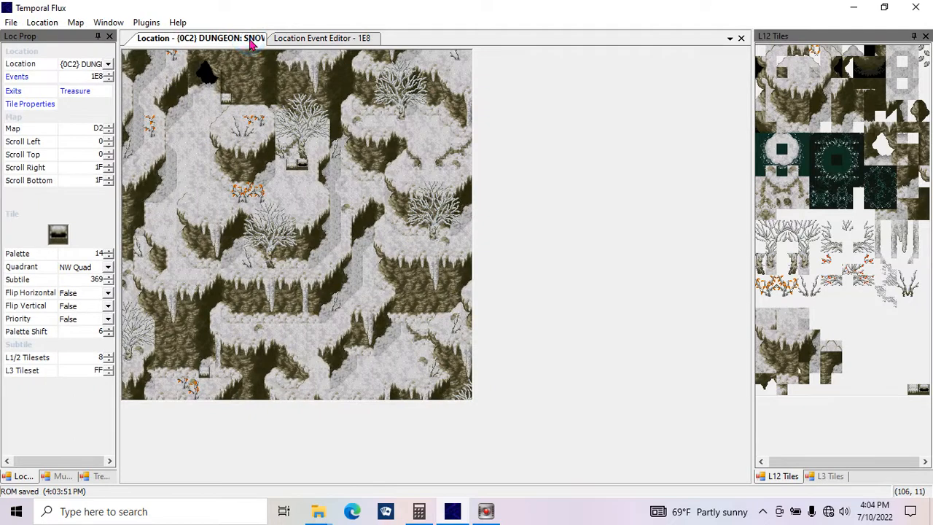
click(312, 40)
drag(743, 94, 776, 459)
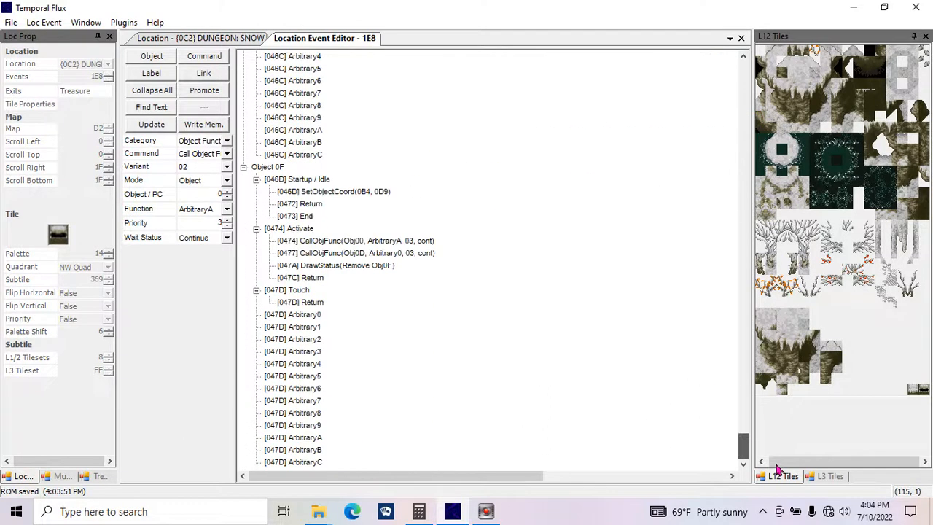
click(396, 241)
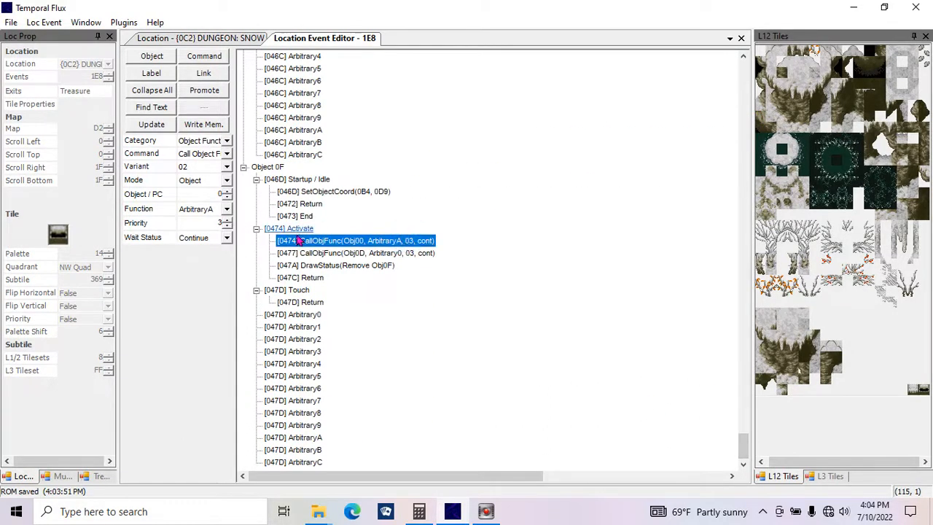
click(207, 240)
click(201, 269)
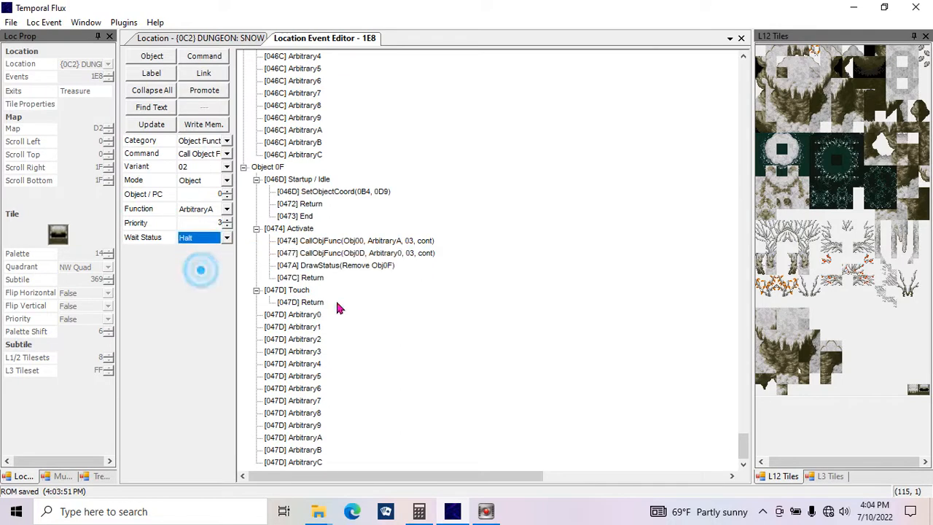
click(532, 249)
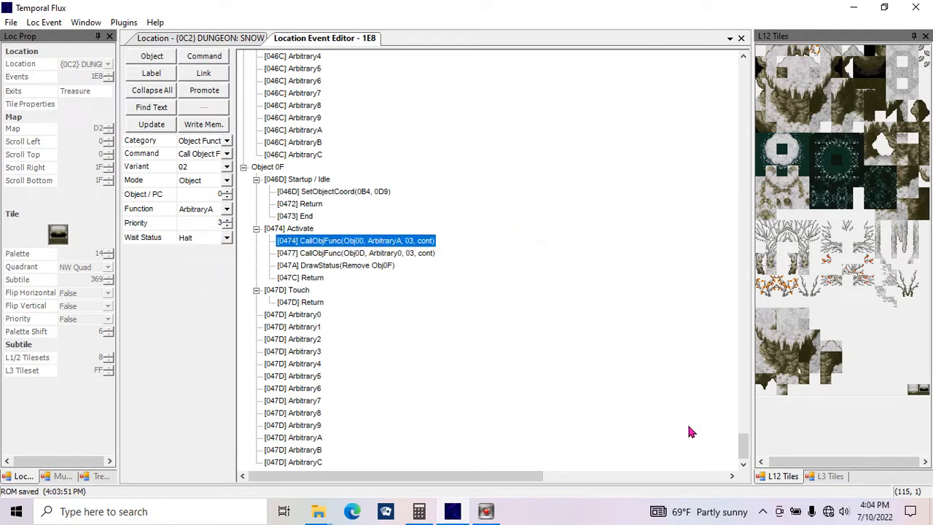
- Set the wait status of Object 0E's Activate call to Obj0D Arbitrary0 to Halt and apply it
drag(744, 450, 736, 423)
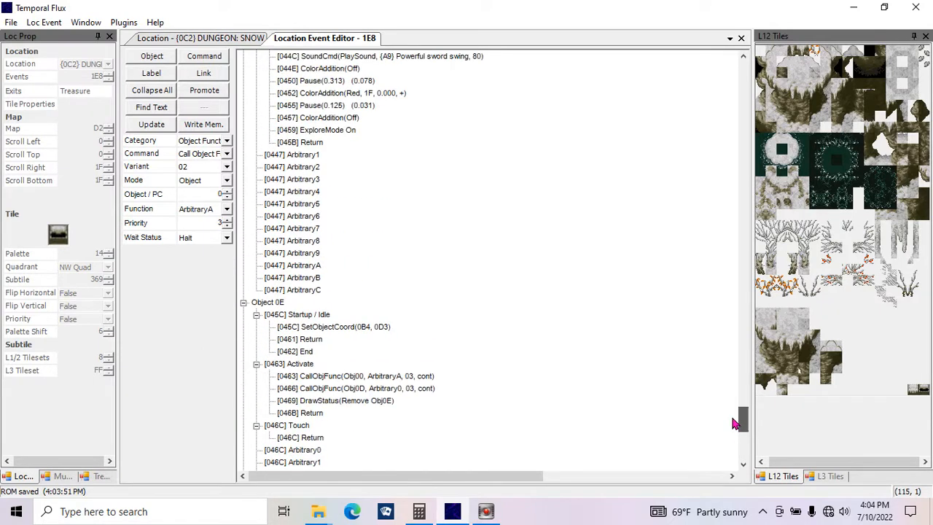
click(424, 390)
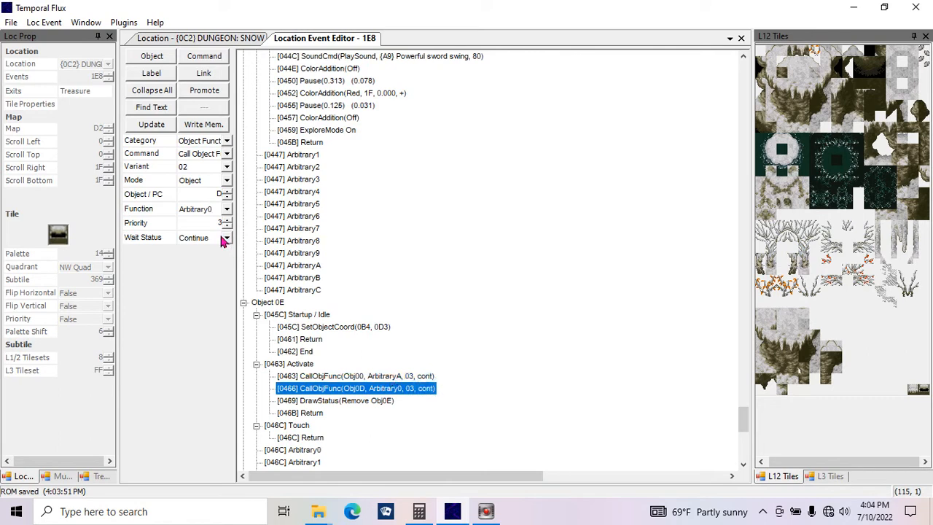
click(225, 239)
click(210, 272)
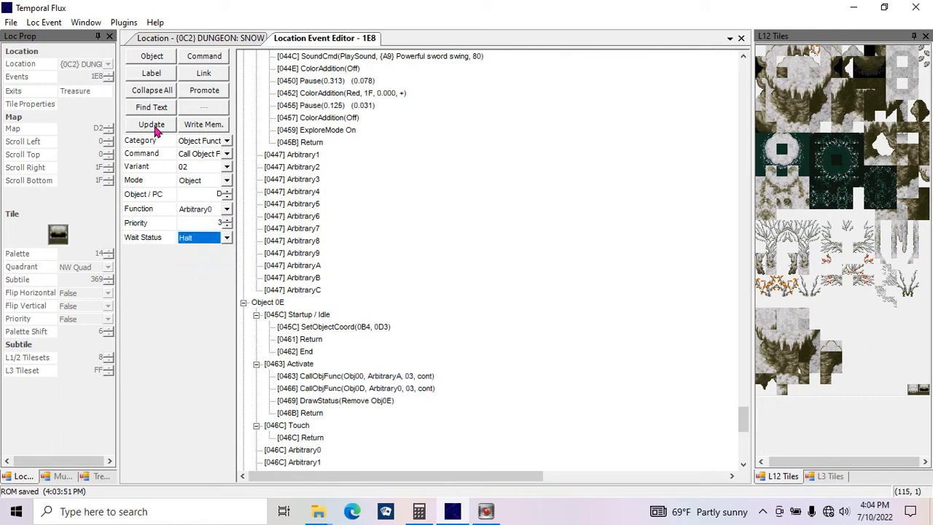
click(156, 129)
- Set the wait status of Object 0F's Activate call to Obj0D Arbitrary0 to Halt and apply it
drag(744, 414, 743, 462)
click(425, 253)
click(226, 239)
click(207, 271)
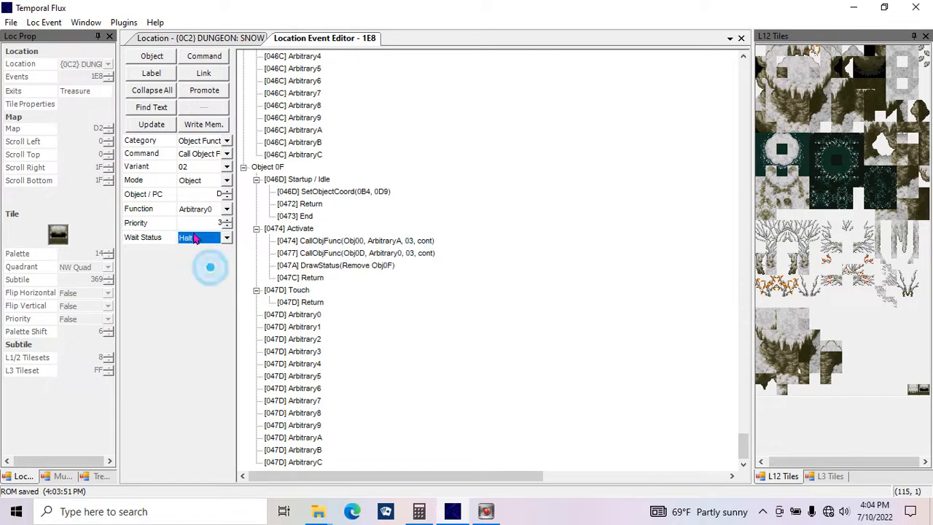
click(161, 130)
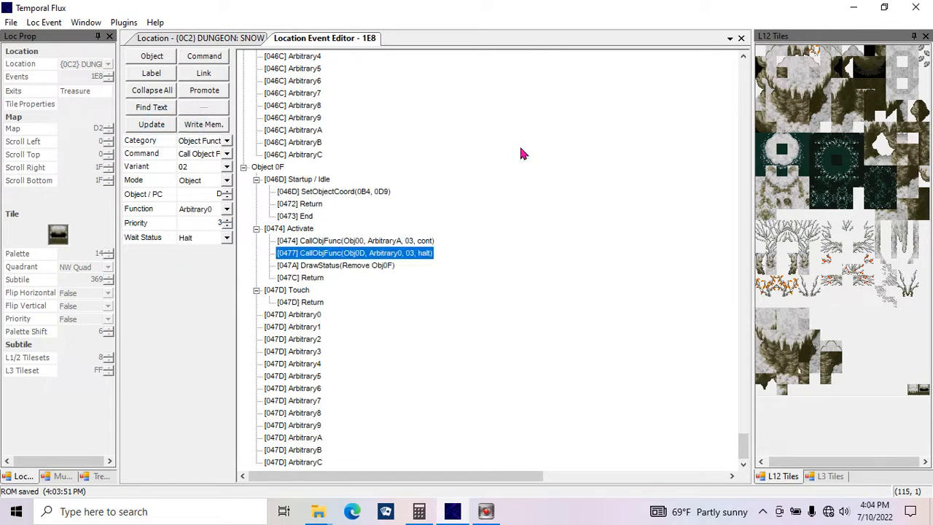
- Switch to the Snes9X emulator with the CT_plus2 ROM and load the game position in Slot #1
click(854, 9)
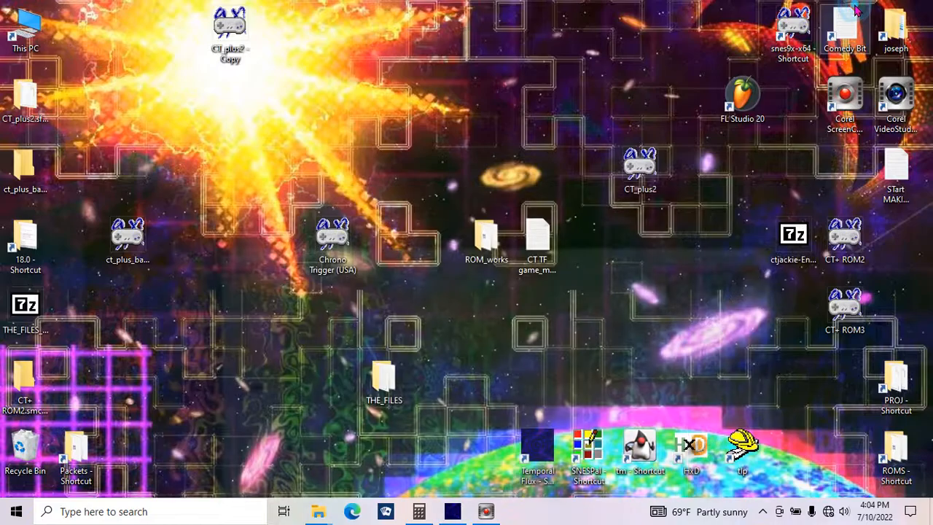
drag(634, 174, 793, 31)
click(11, 23)
mouse_move(31, 85)
click(192, 84)
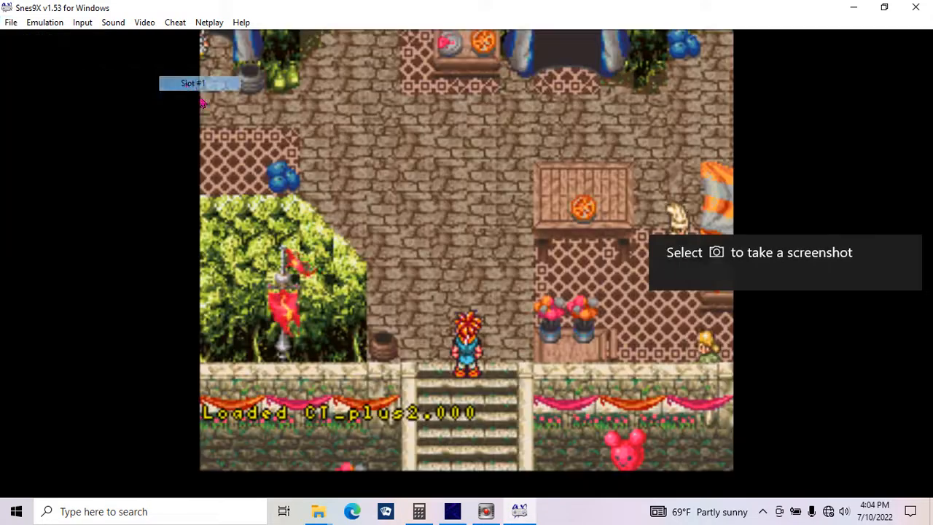
- Walk Crono through the fairground and up the stairs toward the Adventurer's Tent
key(Down)
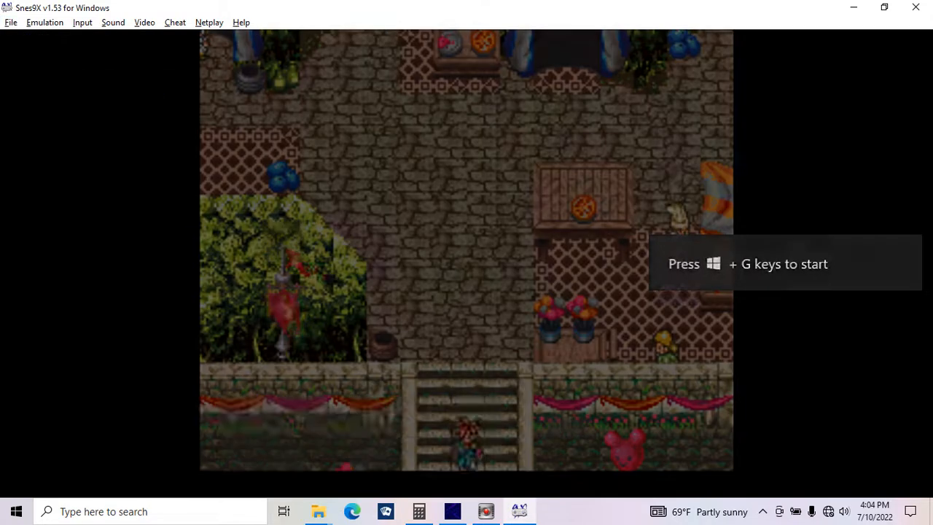
key(Up)
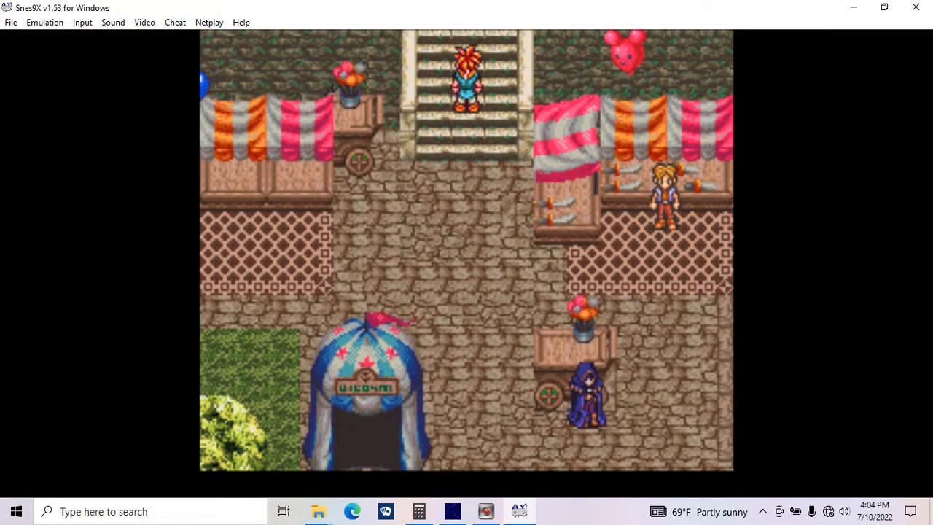
key(Up)
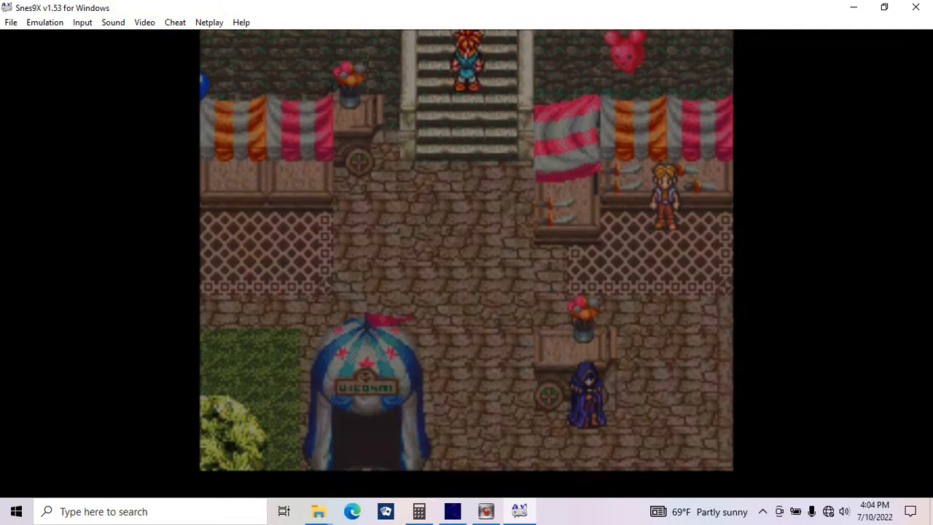
key(Left)
key(Up)
key(Right)
key(Up)
key(Up)
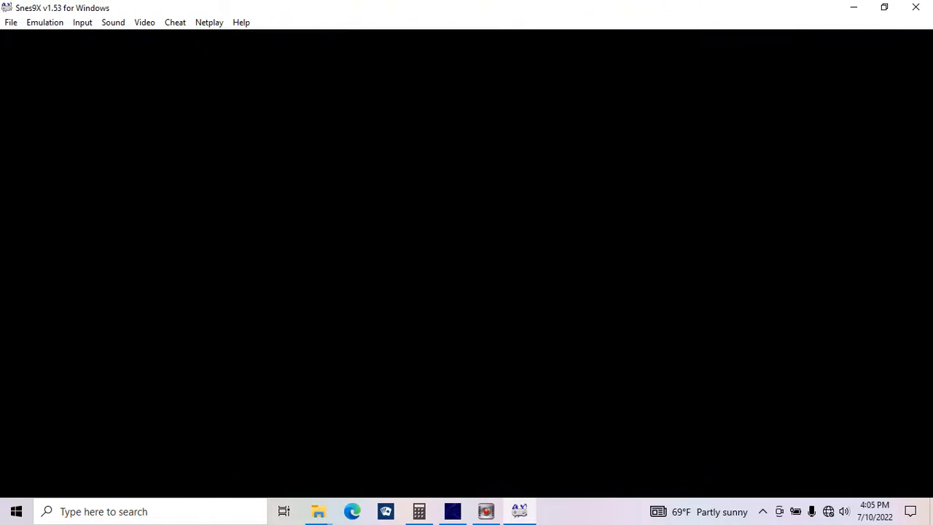
- Talk to the Little Boy outside the Adventurer's Tent and dismiss his message
key(Down)
key(Right)
key(Up)
key(v)
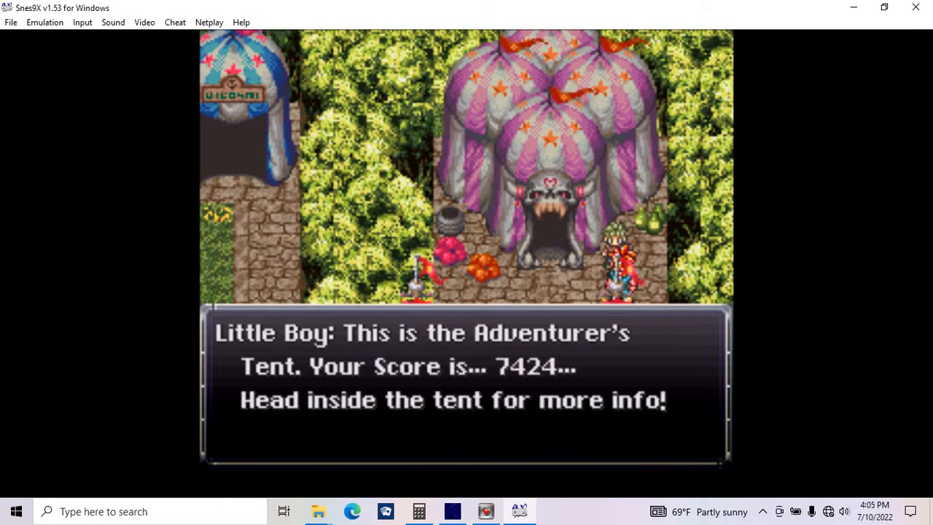
key(v)
- Enter the Adventurer's Tent and walk Crono to the east side of the hall
key(Left)
key(Up)
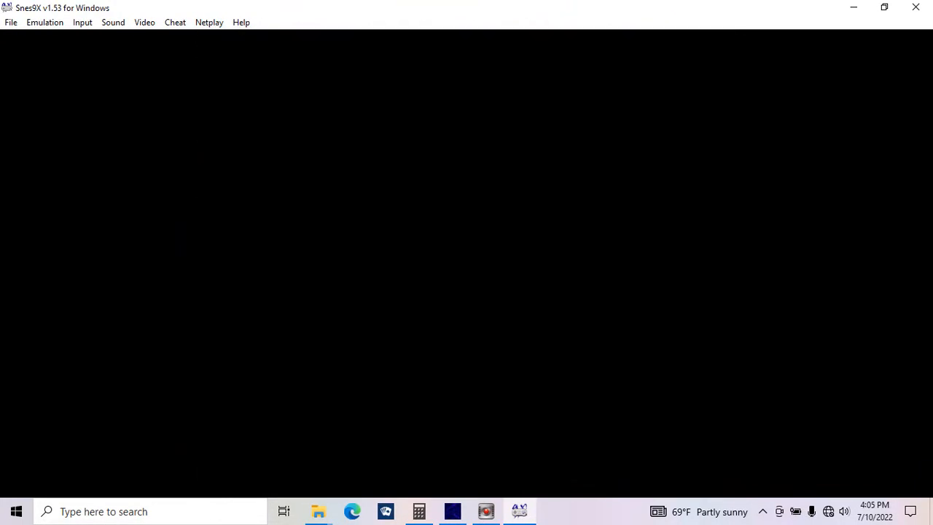
key(Up)
key(Right)
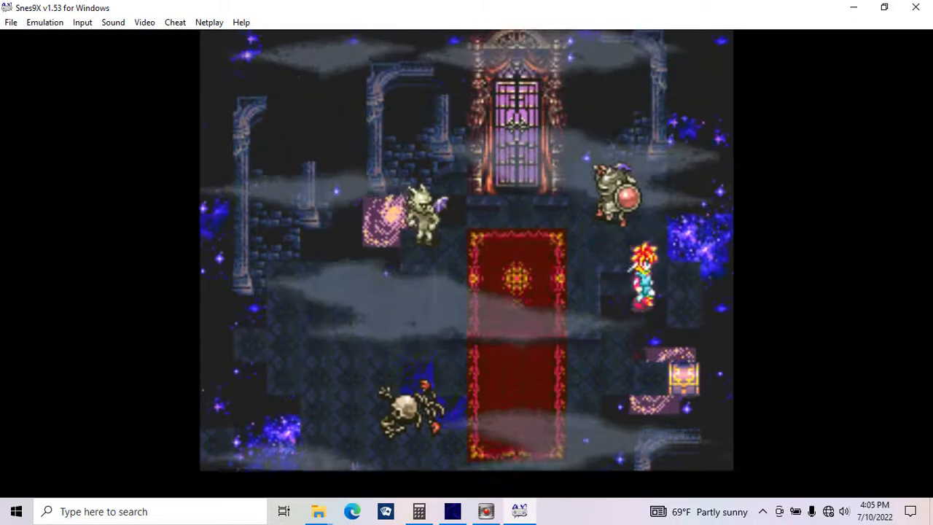
key(v)
key(v)
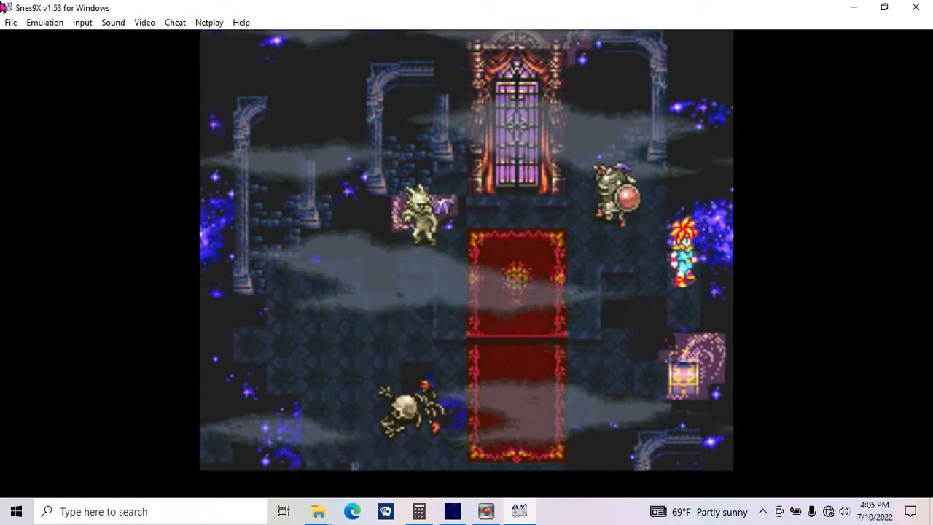
- Check the item inventory, equip Crono with the ATOM EDGE weapon and leave the menu
key(d)
key(Right)
key(v)
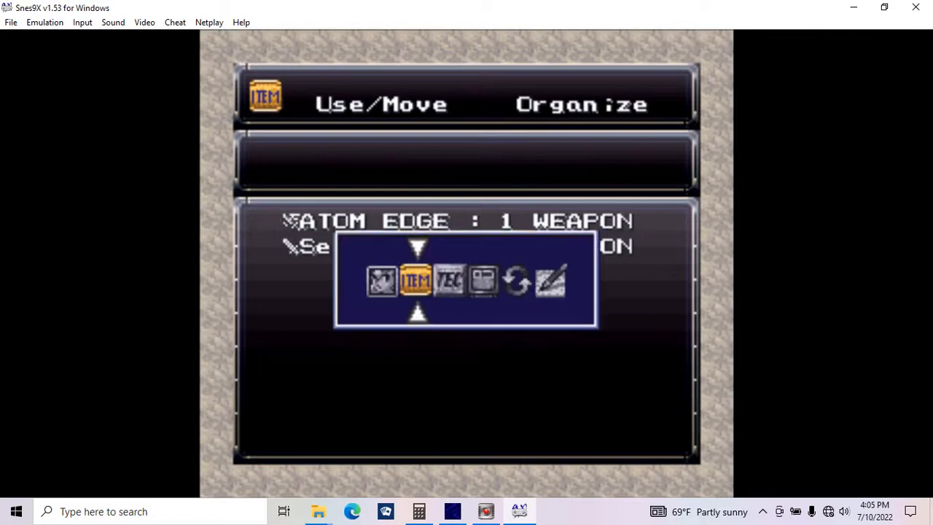
key(c)
key(Left)
key(v)
key(v)
key(v)
key(v)
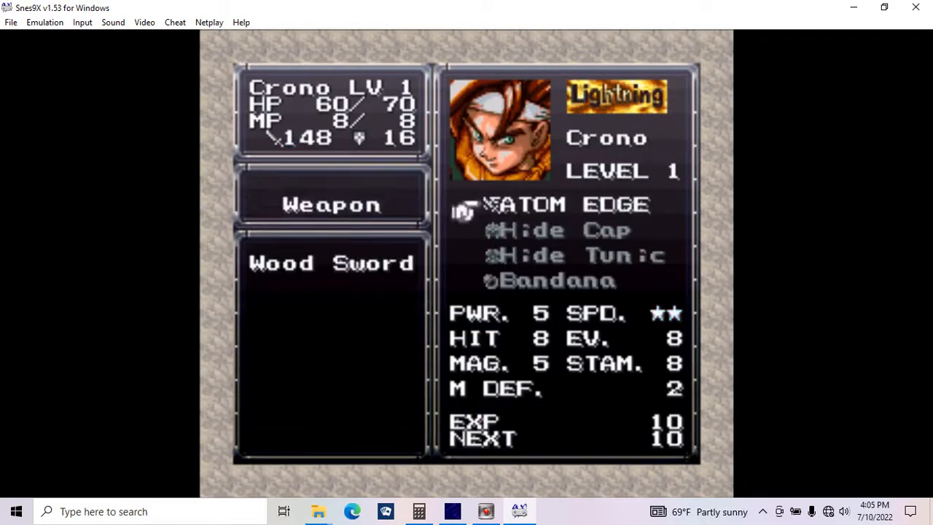
key(c)
key(c)
key(c)
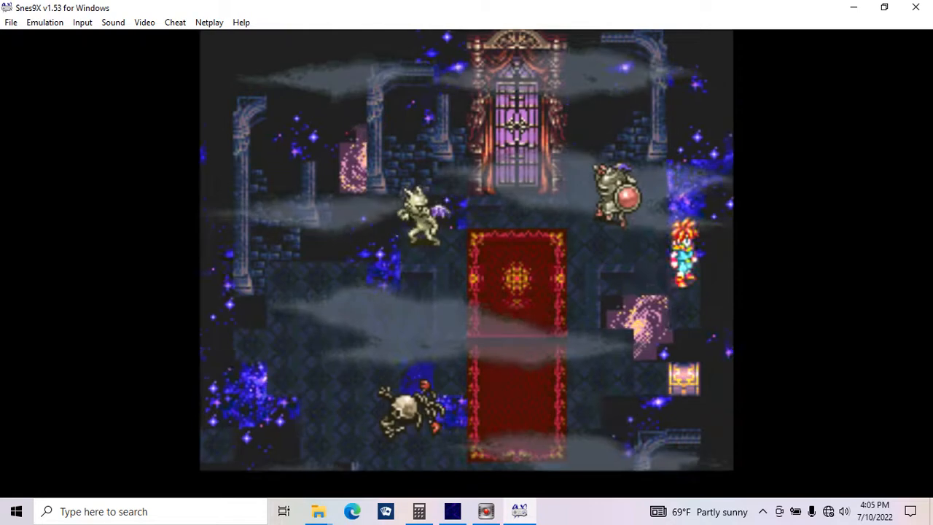
- Load the saved game position CT_plus2.004 at the Mercenary's dialogue
key(Left)
click(11, 22)
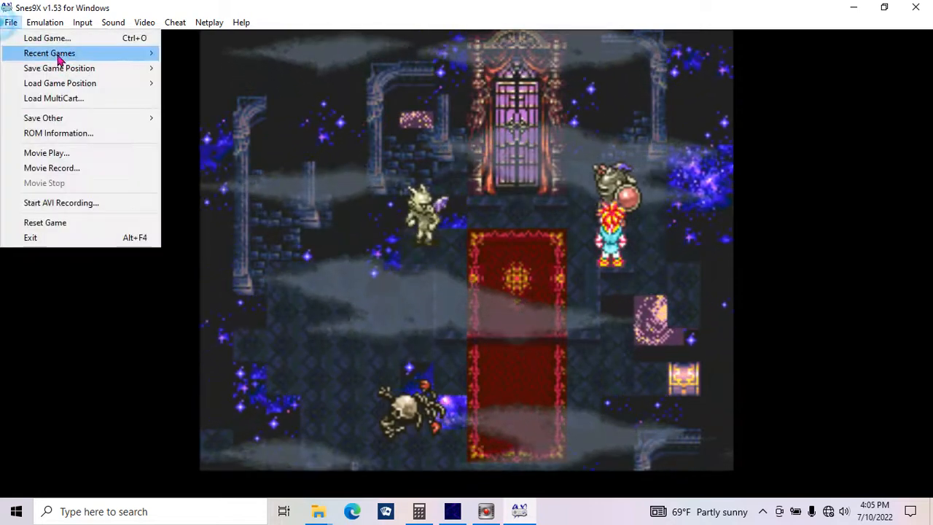
mouse_move(75, 85)
click(199, 146)
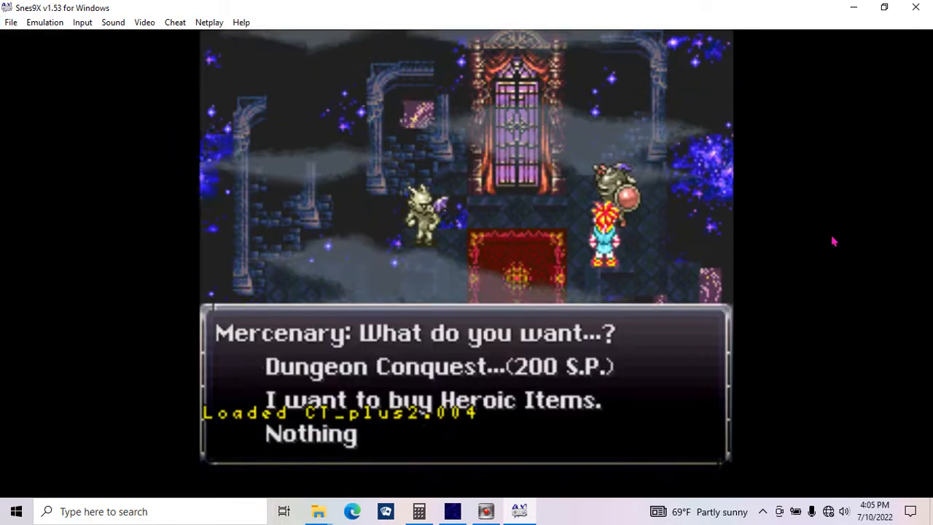
- Choose a Dungeon Conquest instance from the Mercenary, enter the snow dungeon and start the Kilwal battle
key(c)
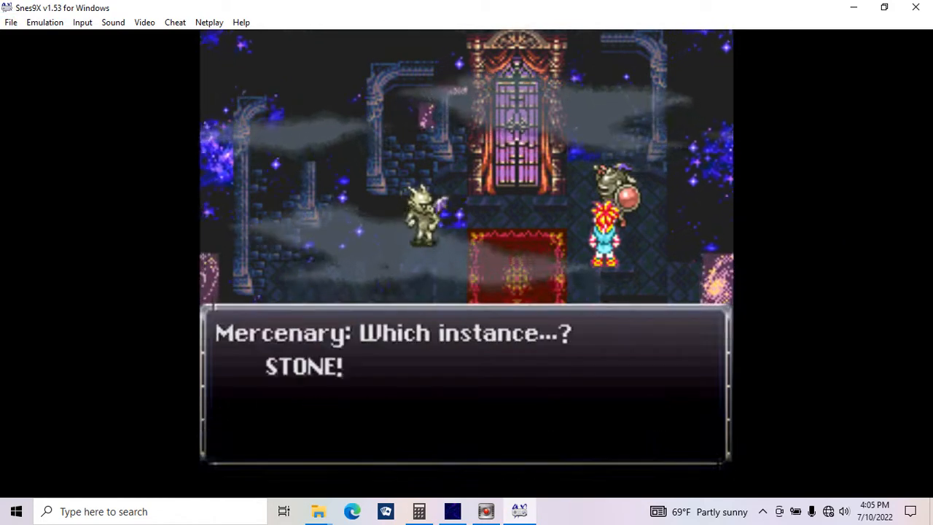
key(Down)
key(v)
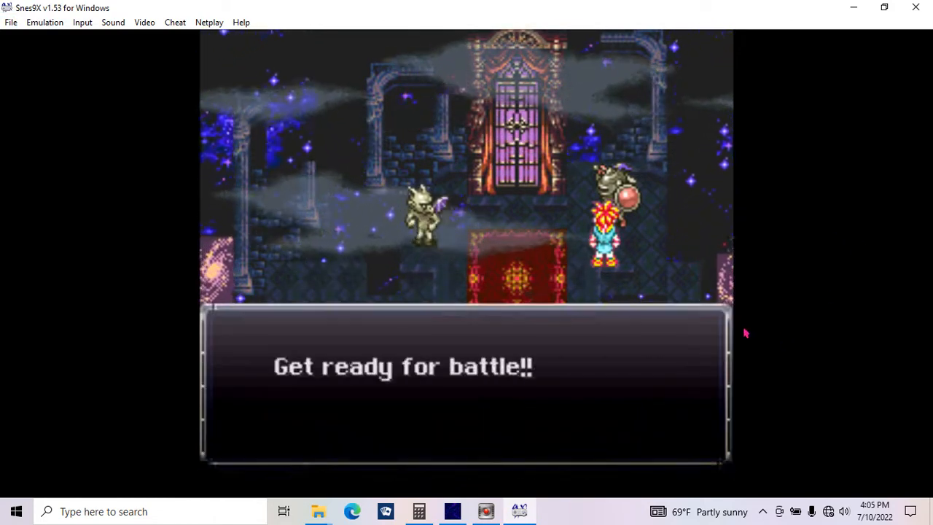
key(v)
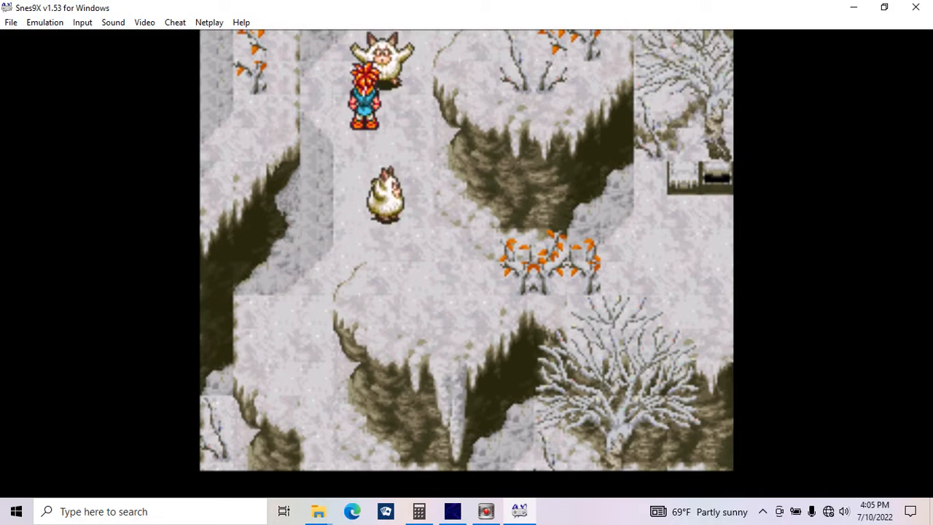
key(v)
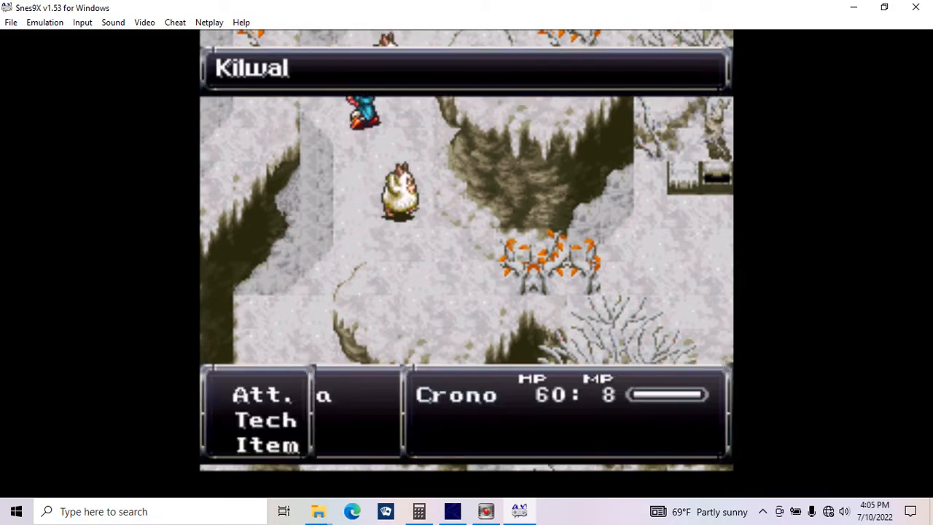
- Fight the Kilwala with Crono's attacks until the battle ends and dismiss the RANK message
key(v)
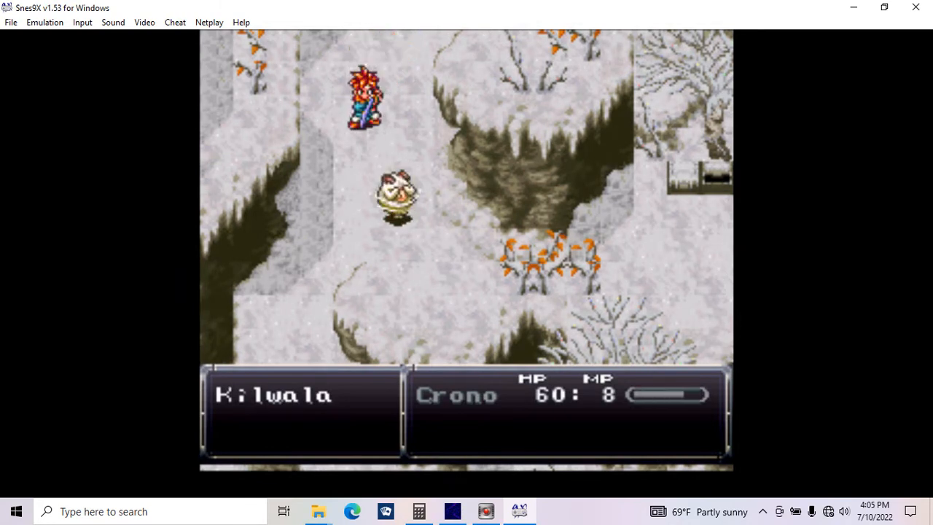
key(v)
key(v)
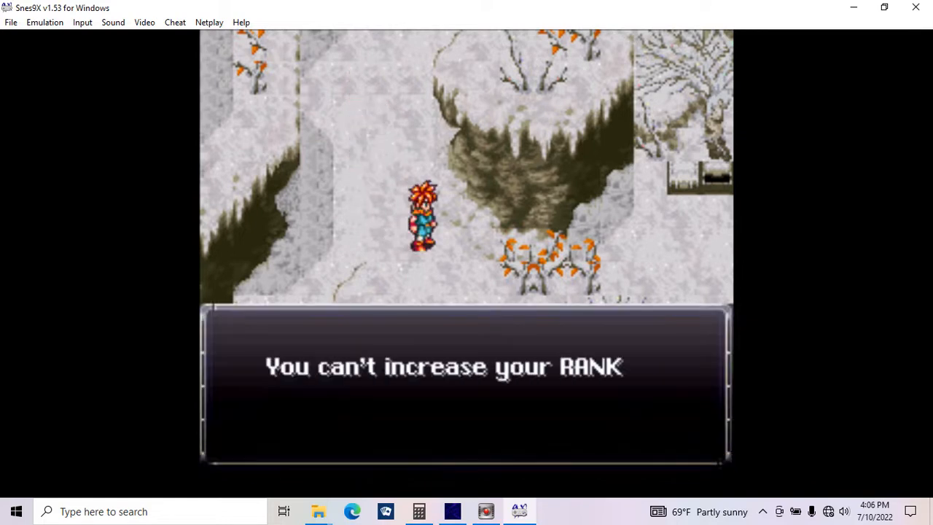
key(v)
- Walk Crono east past the orange bushes and up to the stone block below the snowy tree
key(Down)
key(Right)
key(Up)
key(Right)
key(Left)
key(Up)
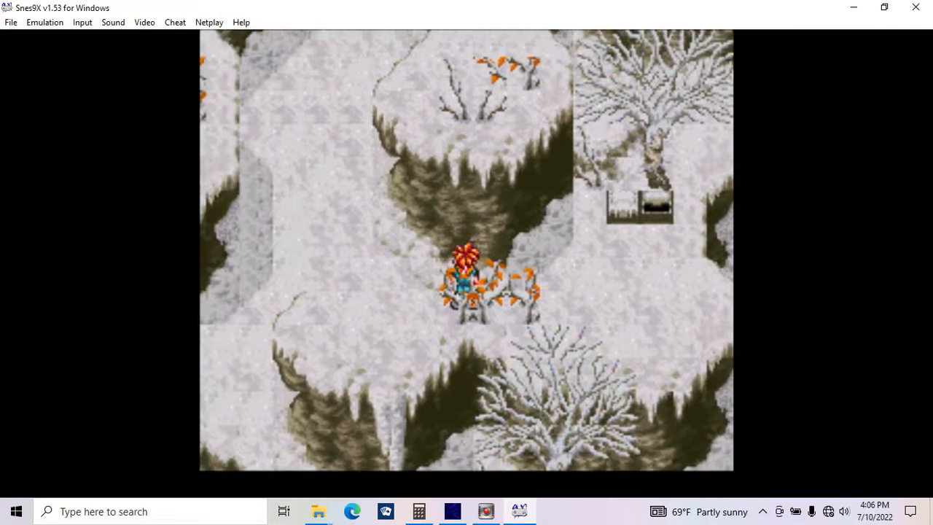
key(Right)
key(Down)
key(Up)
key(Left)
key(Right)
key(Up)
key(Left)
key(Right)
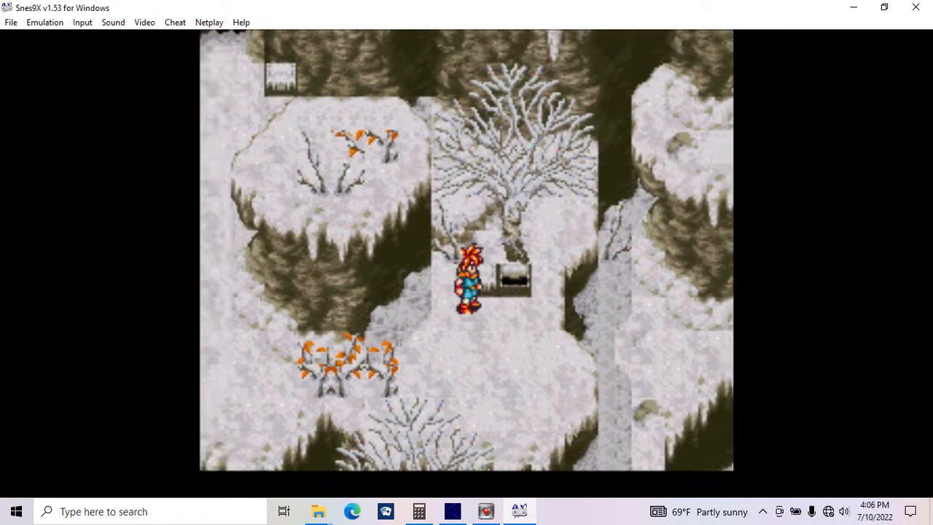
- Walk Crono around the stone block to its east side beside the tree trunk
key(Left)
key(Up)
key(Down)
key(Up)
key(Down)
key(Up)
key(Right)
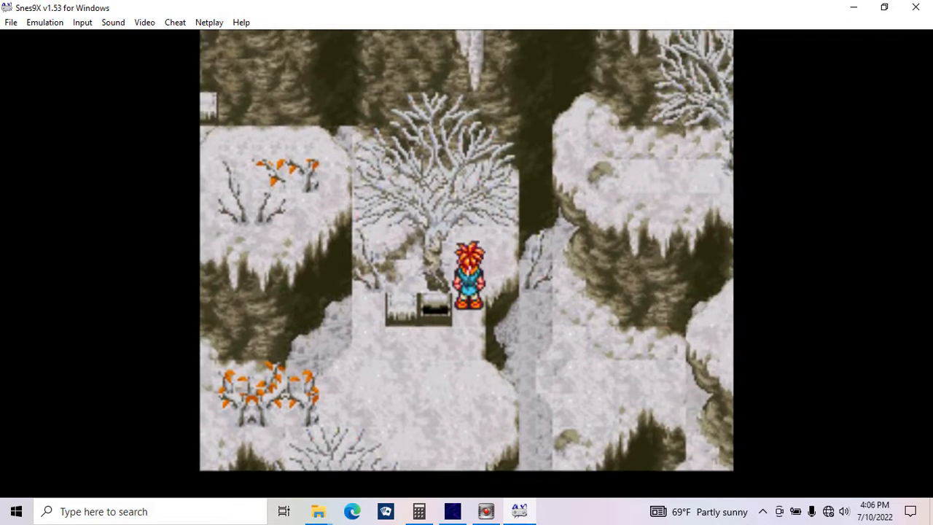
key(Down)
key(Up)
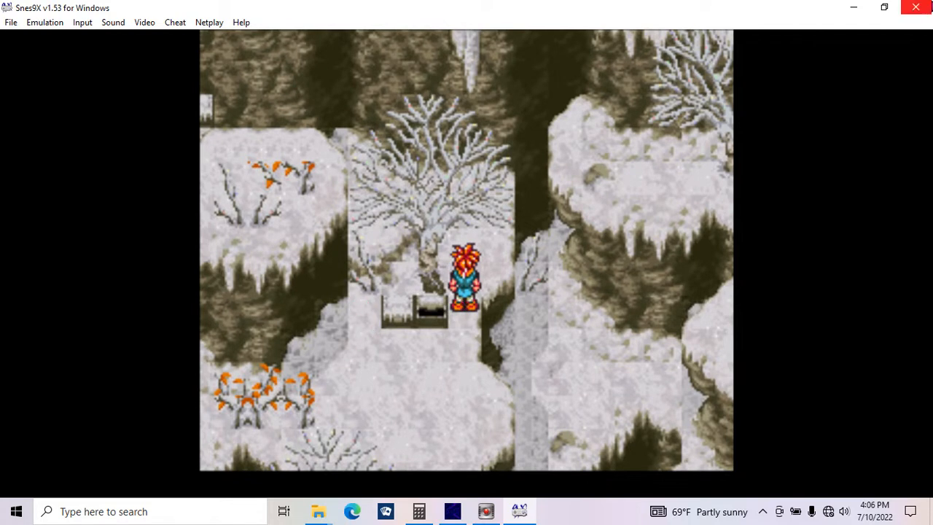
- Walk Crono back down across the ledge to the area between the orange bushes and the bare tree
key(Down)
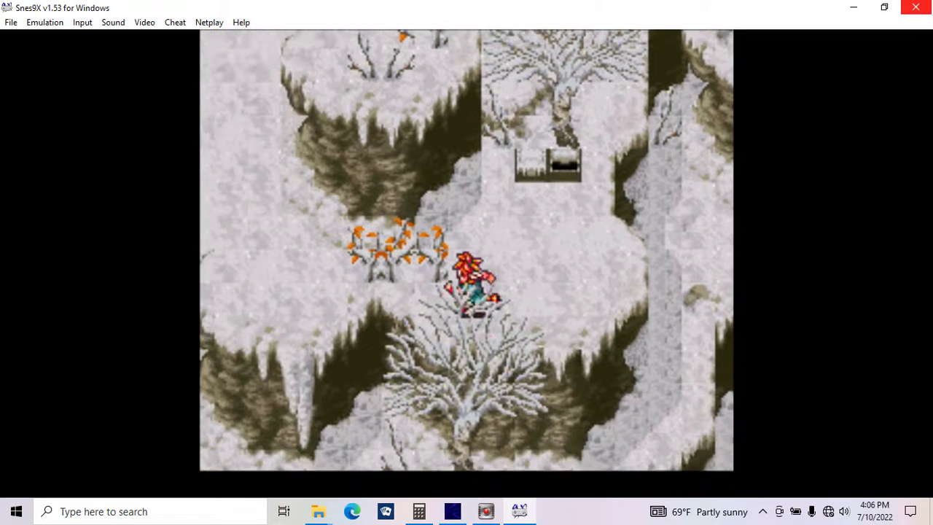
key(Right)
key(Up)
key(Down)
key(Left)
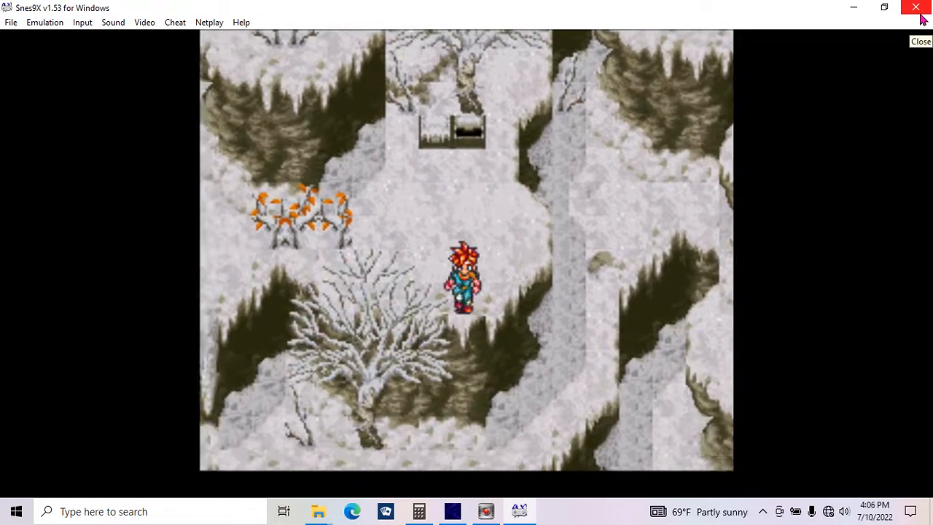
key(Up)
key(Right)
key(Up)
key(Left)
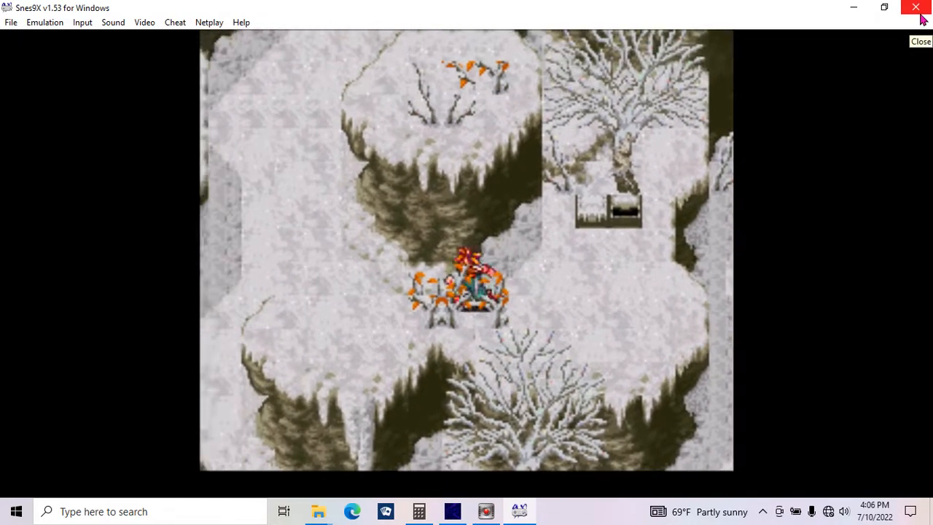
key(Down)
key(Right)
key(Left)
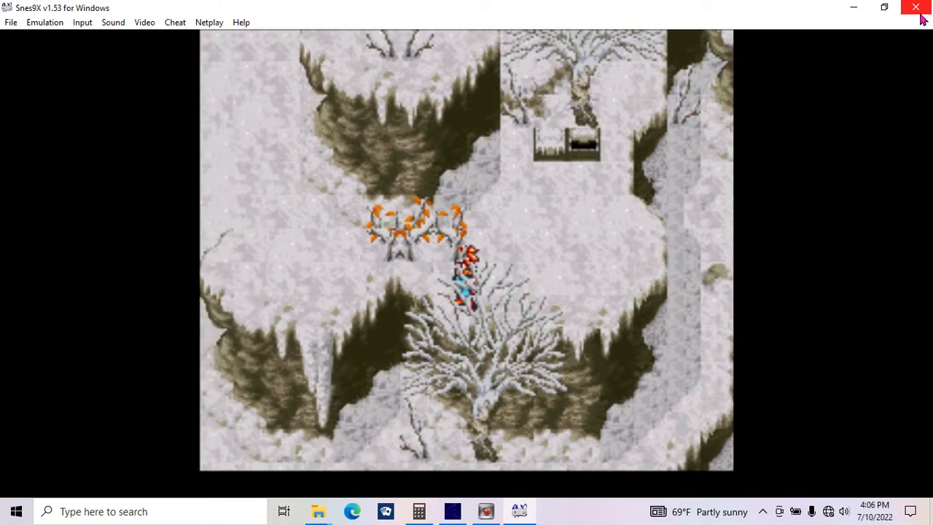
- Walk Crono west down the snowy slope and along the lower path to the foot of the bare tree
key(Right)
key(Up)
key(Left)
key(Down)
key(Right)
key(Up)
key(Left)
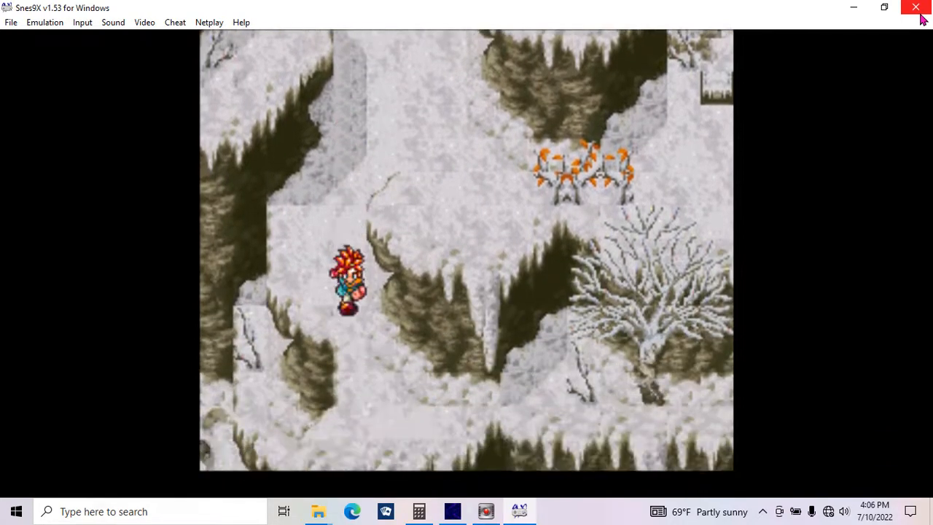
key(Right)
key(Up)
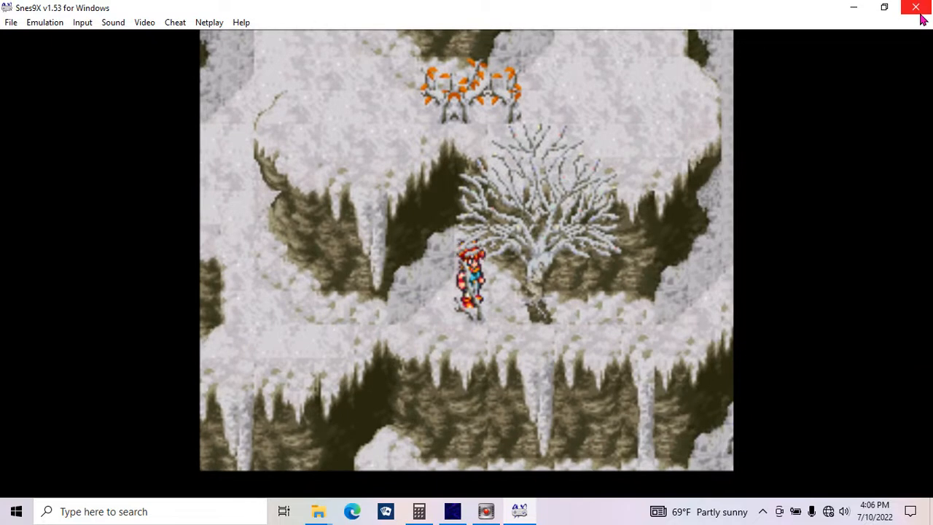
- Continue exploring the snow dungeon's lower paths with Crono, and close the emulator
key(Left)
key(Down)
key(Right)
key(Up)
key(Right)
key(Up)
key(Down)
key(Left)
key(Right)
key(Up)
key(Up)
key(Right)
key(Up)
key(Left)
key(Up)
key(Up)
key(Right)
key(Left)
key(Down)
click(915, 7)
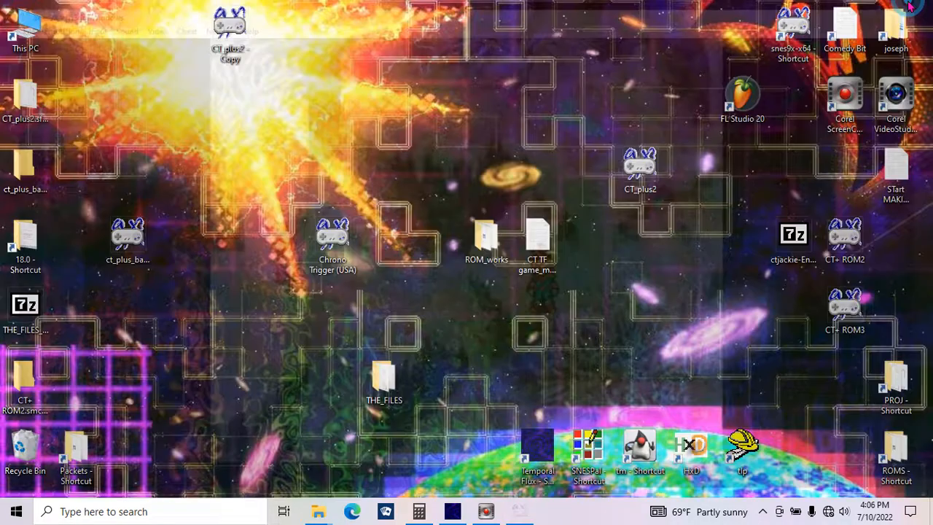
- Switch to Temporal Flux and check Object 0F's start coordinates against the snow dungeon map and its solidity overlay
click(464, 516)
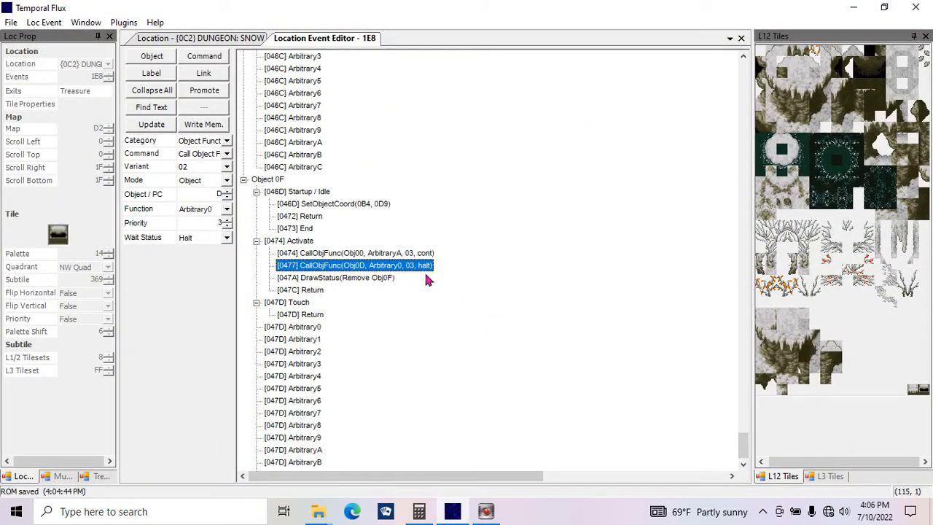
click(267, 179)
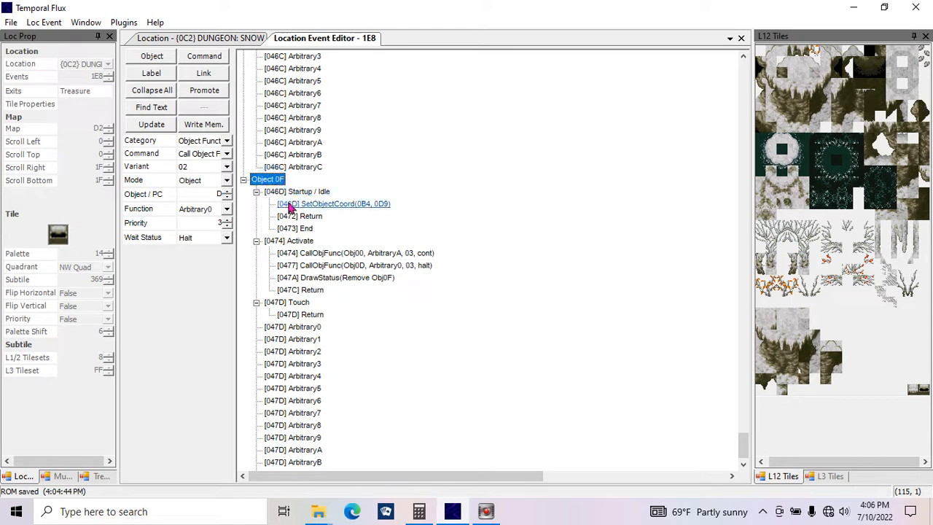
click(288, 204)
click(246, 40)
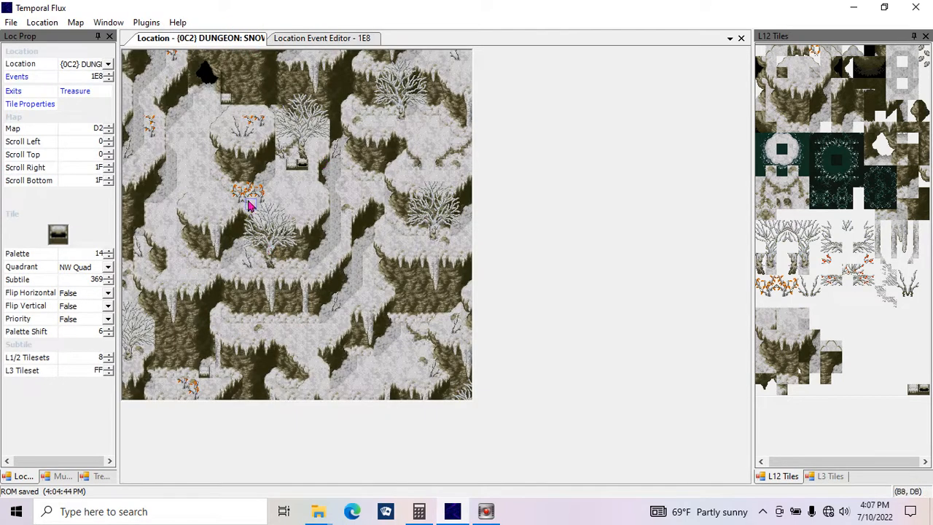
key(F4)
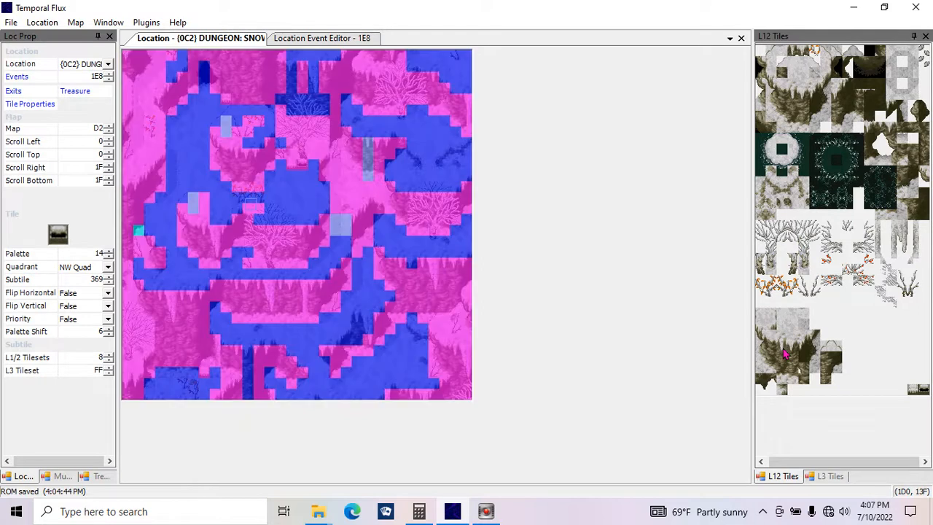
key(F4)
- Set the YCoord of Object 0F's startup SetObjectCoord command to D3, update it and save the ROM
click(284, 41)
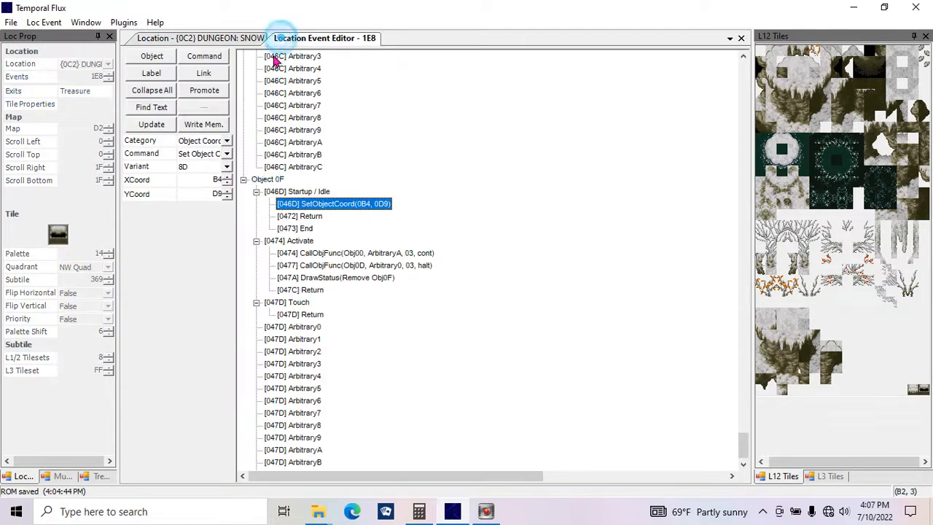
click(229, 198)
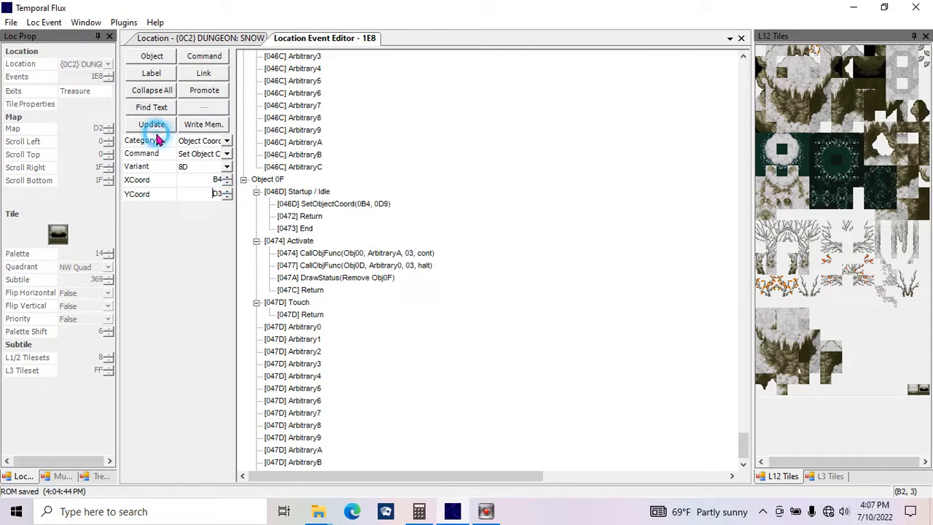
click(196, 126)
click(548, 194)
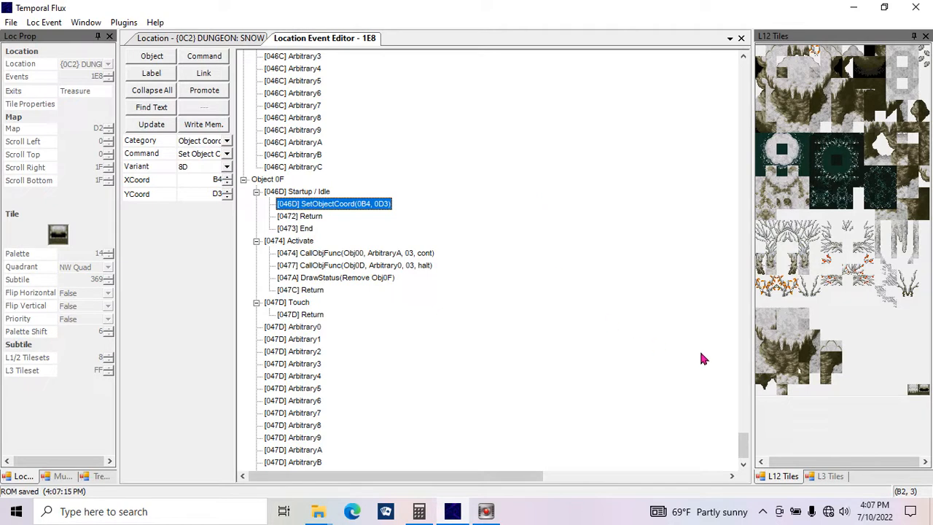
- In Object 0E's Activate function, move the Obj00 ArbitraryA call below the Obj0D Arbitrary0 call
mouse_move(750, 440)
mouse_down()
mouse_move(746, 455)
mouse_move(743, 427)
mouse_up()
click(345, 173)
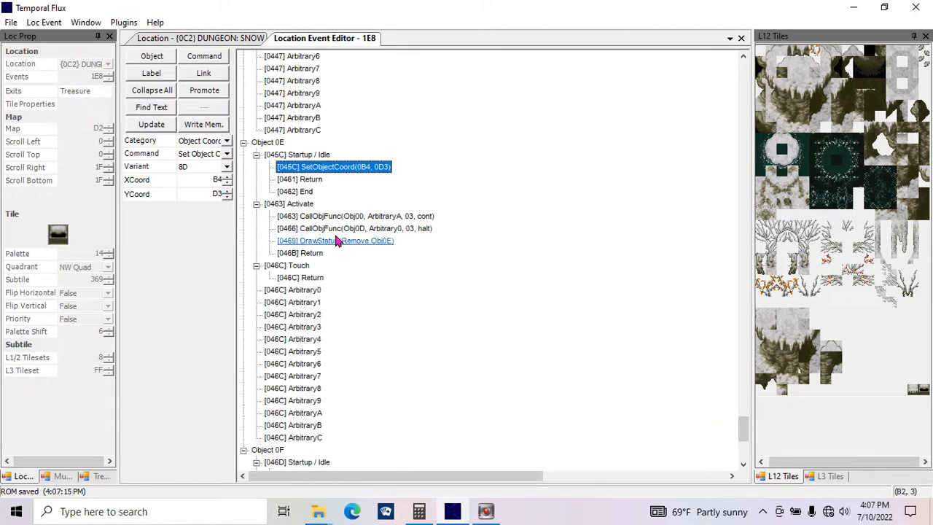
mouse_move(750, 422)
mouse_down()
mouse_move(739, 427)
mouse_move(756, 461)
mouse_move(744, 424)
mouse_up()
click(217, 39)
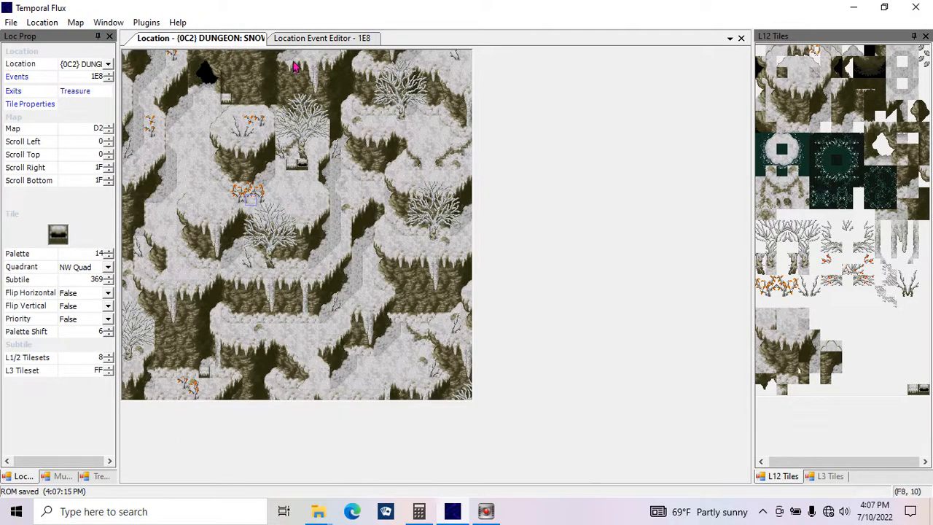
click(302, 41)
click(390, 278)
click(378, 265)
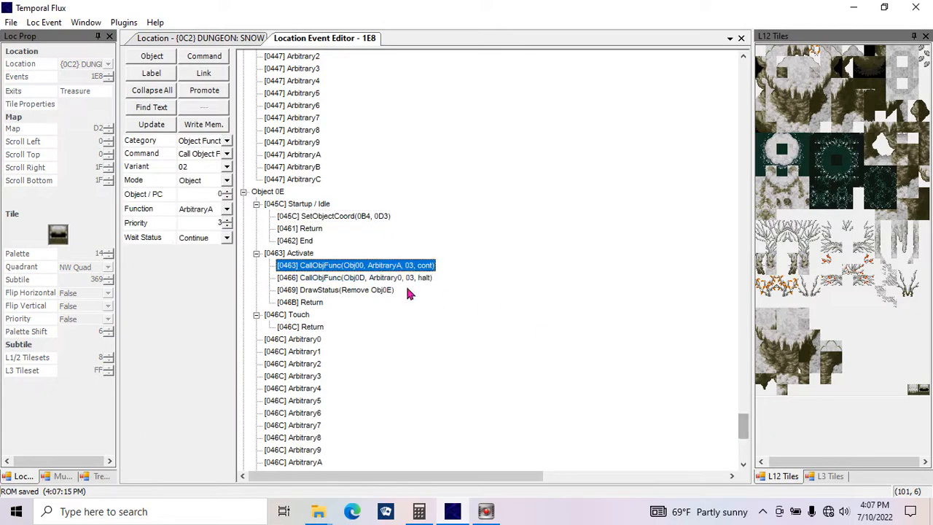
drag(386, 268, 290, 288)
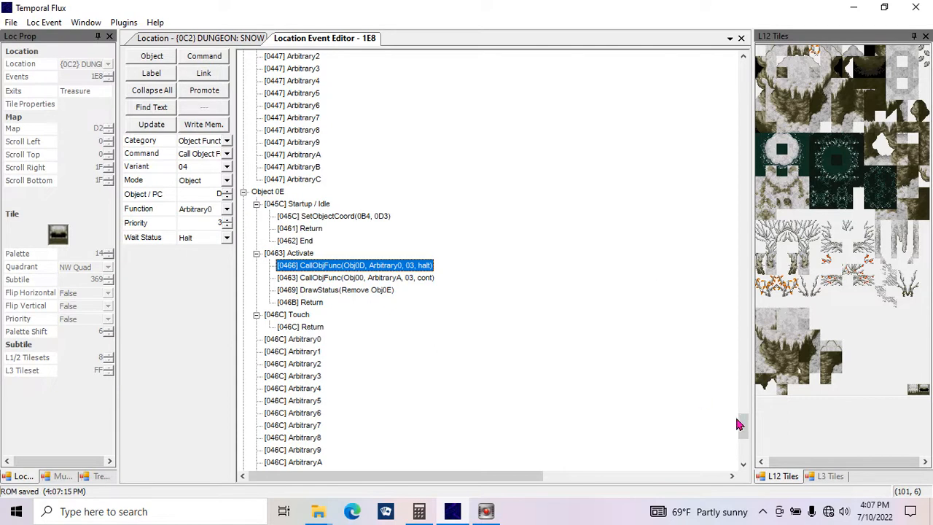
- Review Object 0D's Arbitrary0 function and set the wait status of Object 0E's call to it to Continue
drag(744, 426, 757, 410)
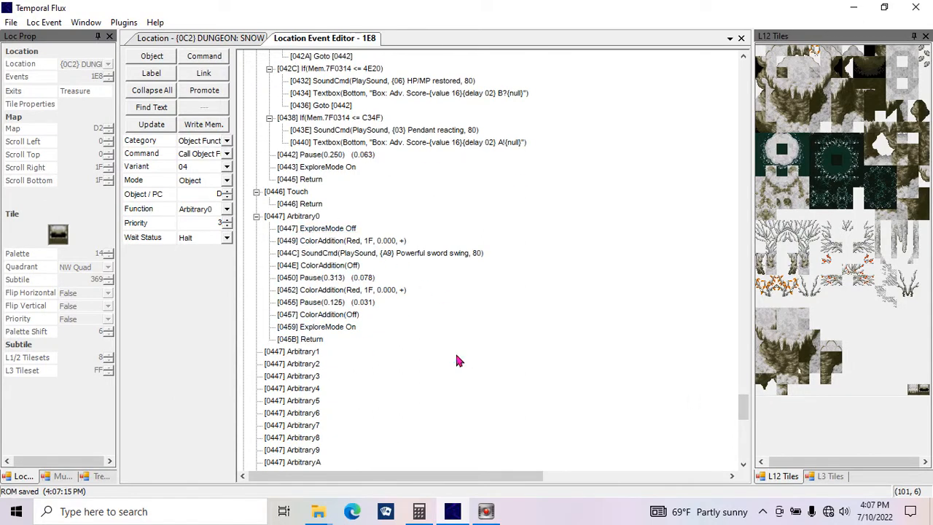
drag(747, 407, 756, 430)
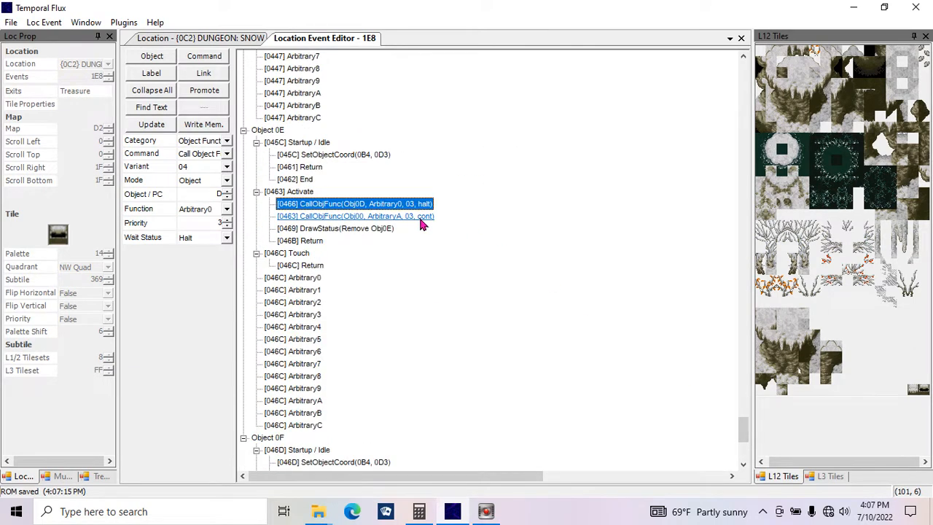
click(421, 217)
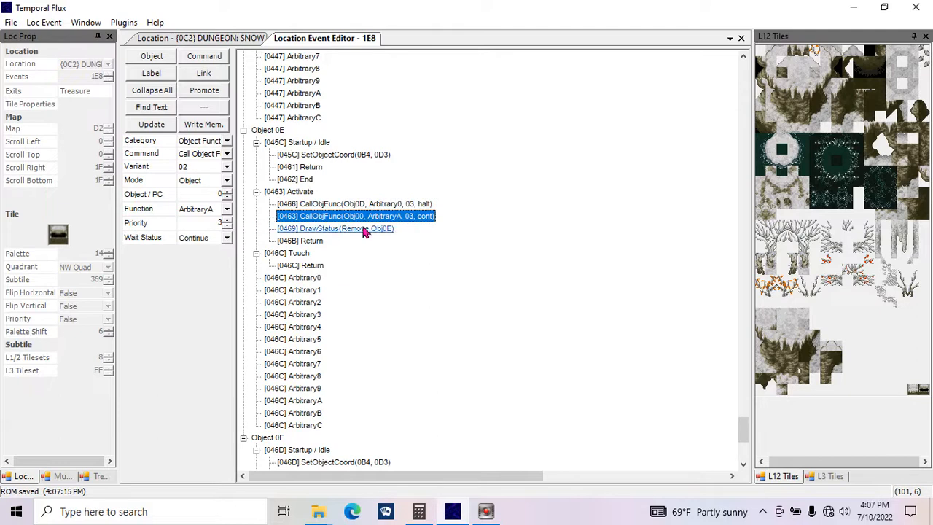
click(385, 204)
click(227, 209)
click(226, 209)
click(223, 238)
click(219, 247)
click(161, 127)
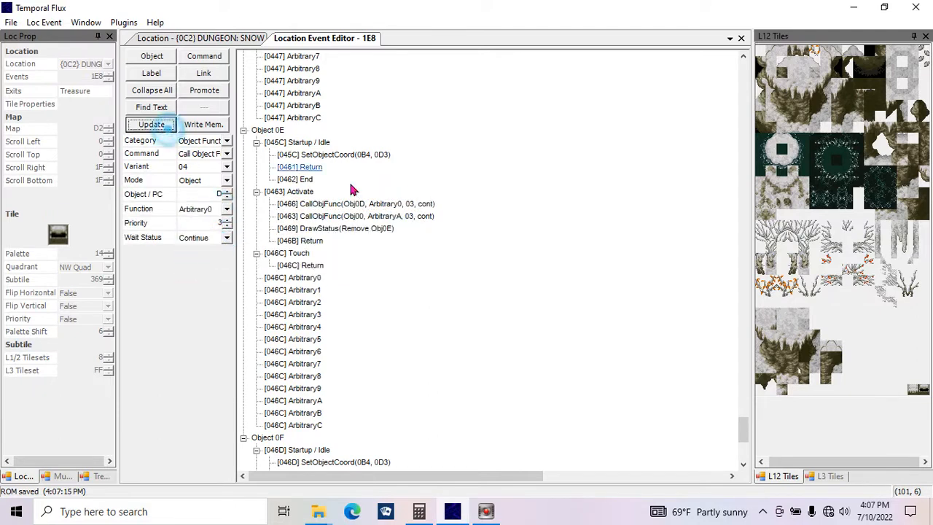
- Set the wait status of Object 0E's Obj00 ArbitraryA call to Halt and write the events to memory
click(431, 217)
click(217, 239)
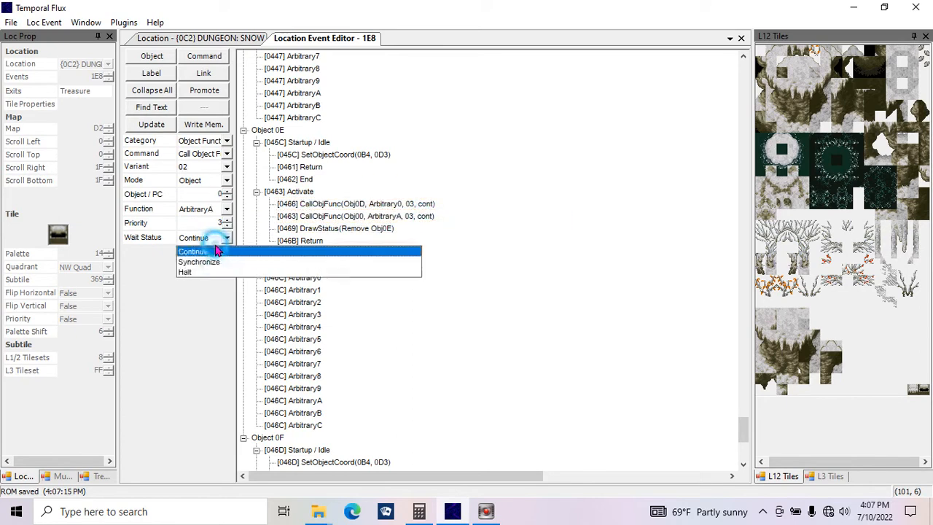
click(212, 271)
click(162, 125)
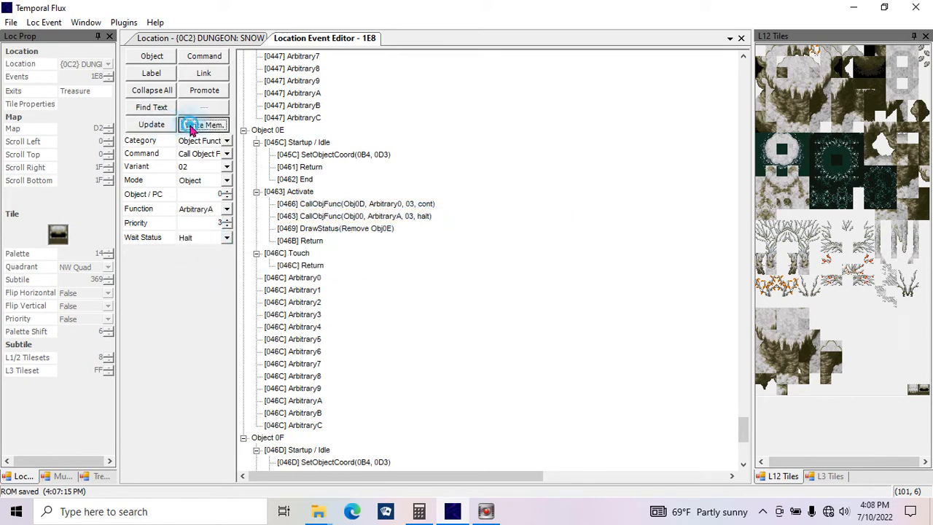
- Set Object 0F's start coordinates to XCoord FFF and YCoord FFF, save the ROM and minimize the editor
drag(743, 421, 749, 452)
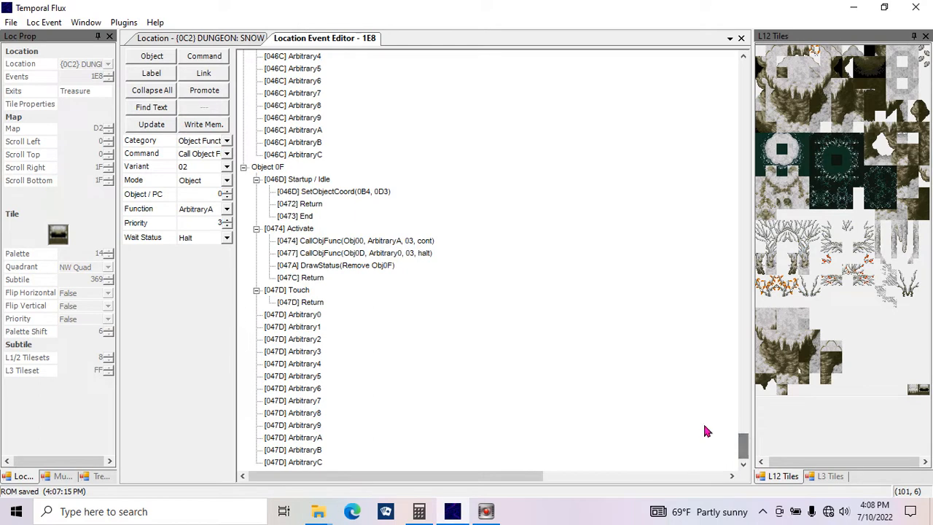
click(344, 193)
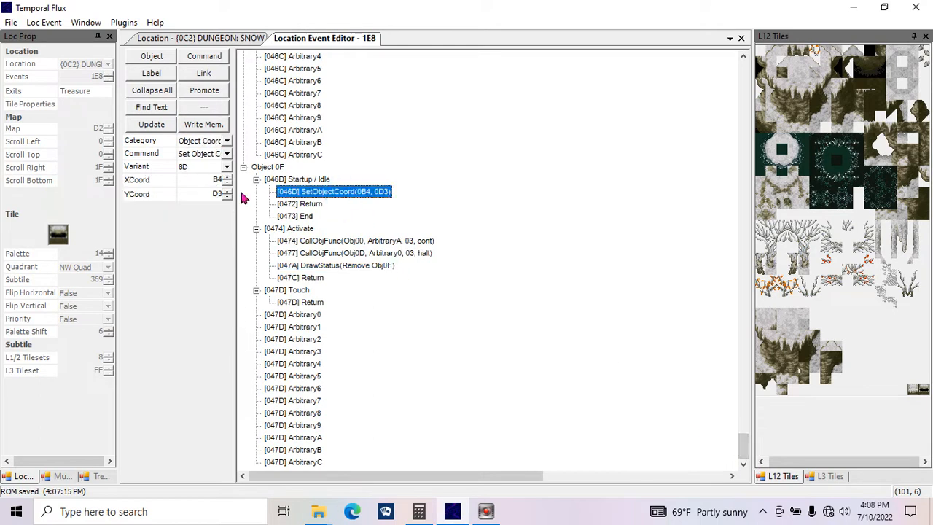
double_click(204, 182)
text(FFF)
click(165, 124)
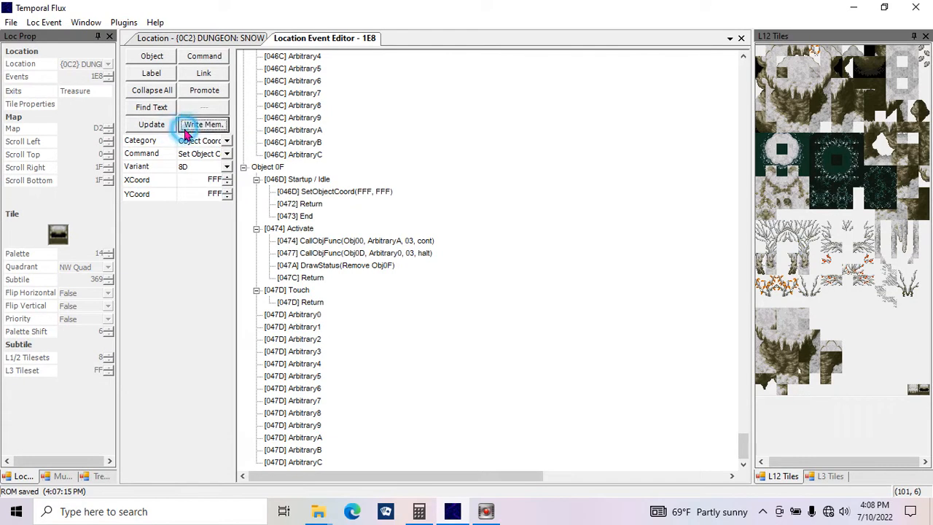
click(195, 124)
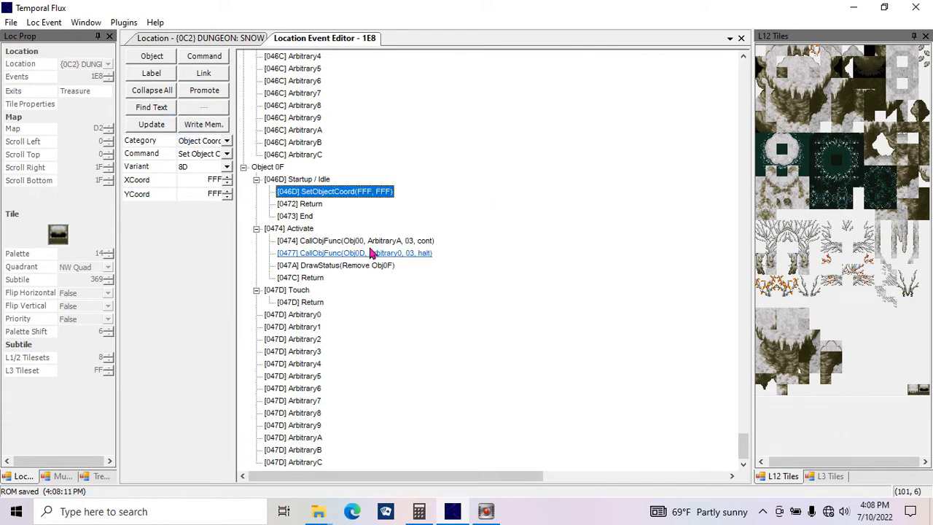
click(864, 6)
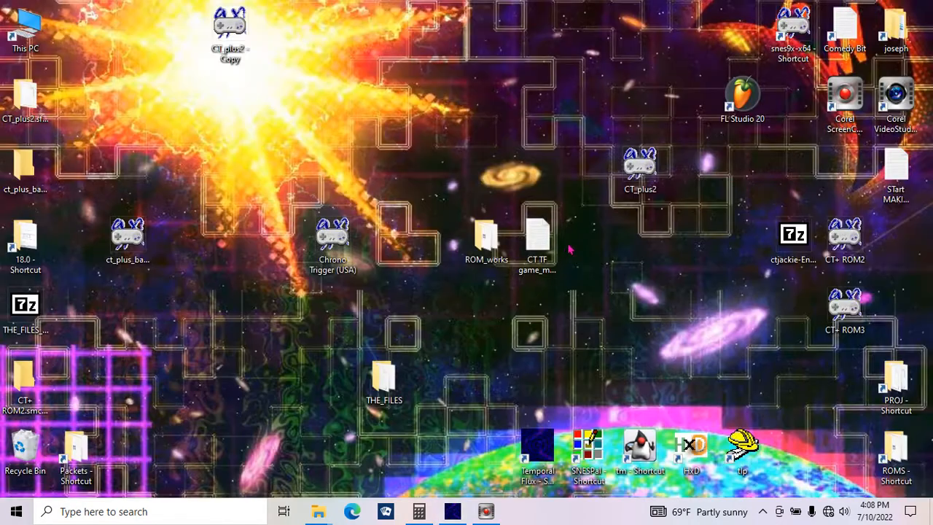
- Make a backup copy of the CT_plus2 ROM on the desktop and open the original in Snes9X
drag(640, 167, 335, 32)
drag(636, 171, 795, 36)
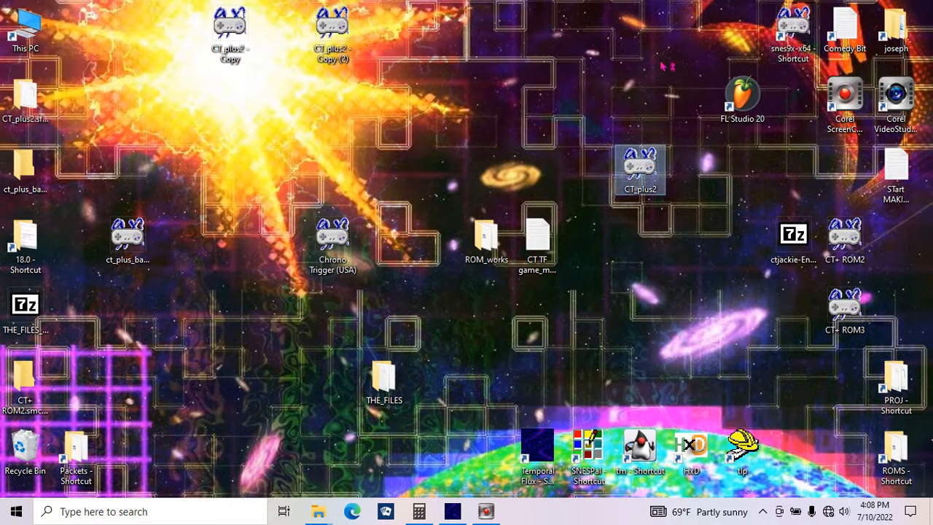
- Load the saved game position from slot 1, and replace it with the one from slot 5
click(11, 22)
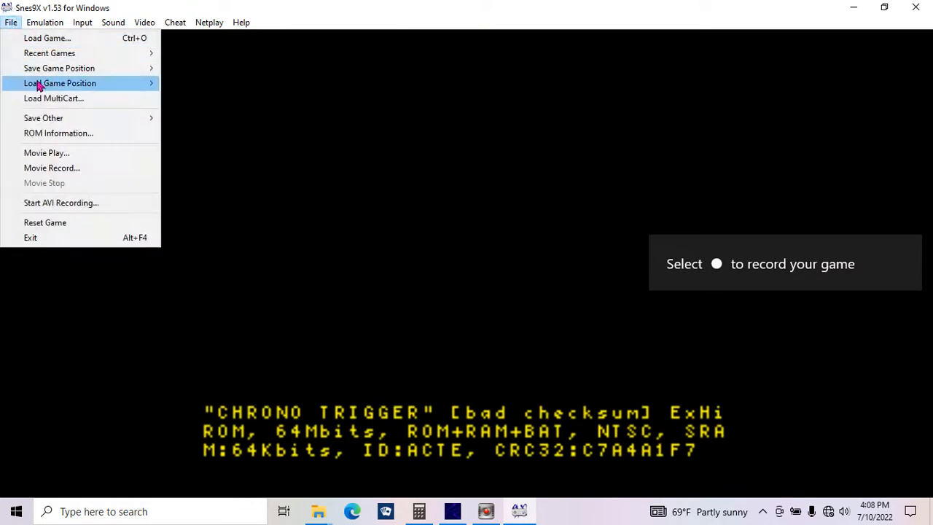
mouse_move(44, 83)
click(213, 86)
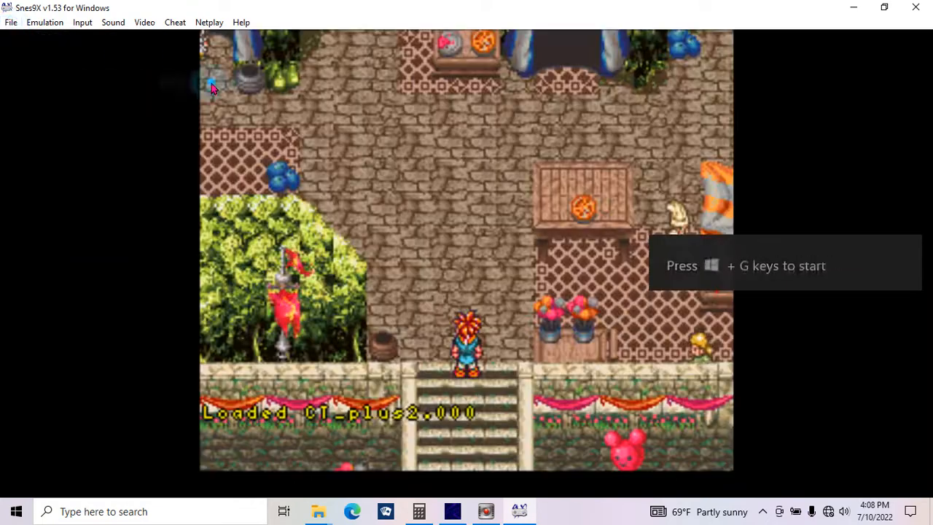
click(11, 22)
mouse_move(98, 84)
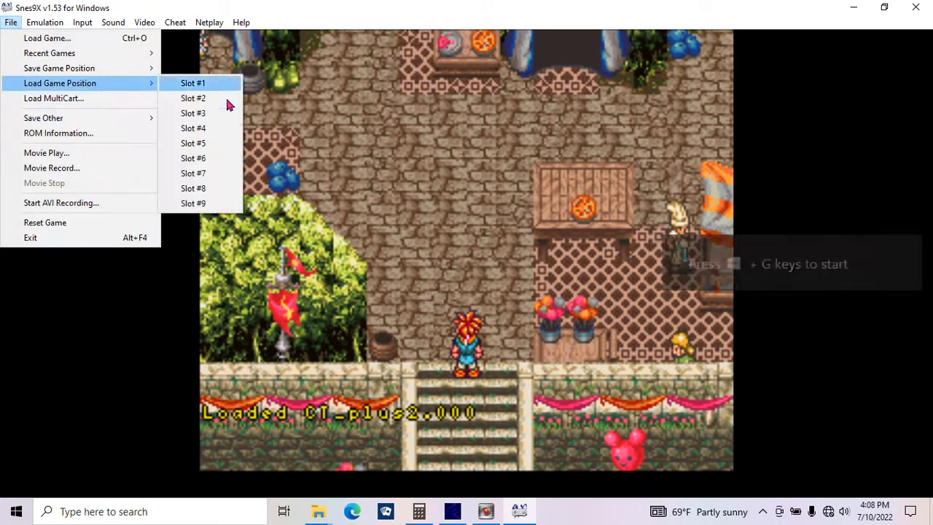
click(225, 141)
- Talk to the creature beside the ornate door to travel to the snow dungeon, and walk down the path from the cave
key(v)
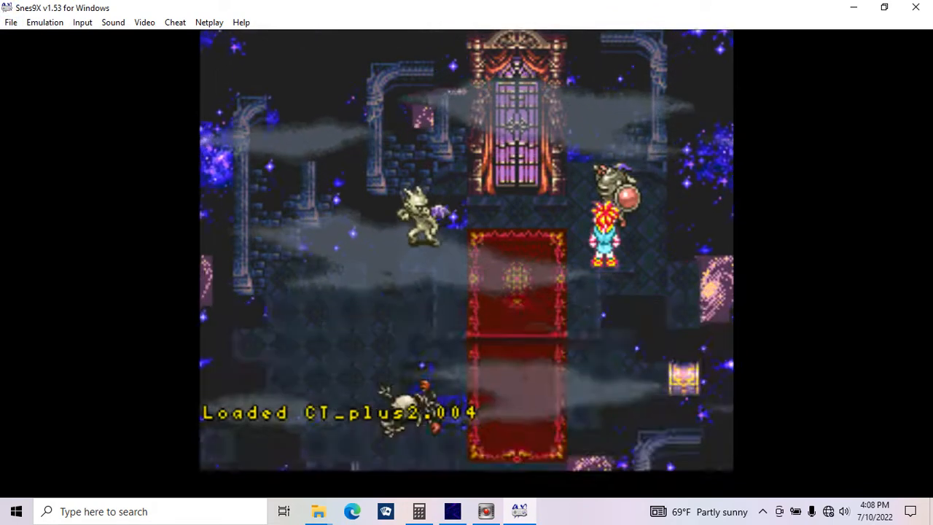
key(v)
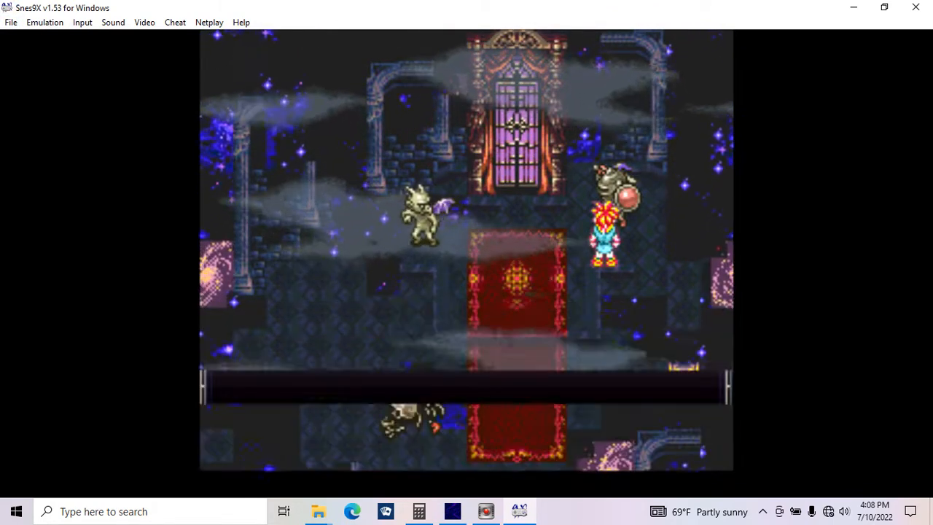
key(v)
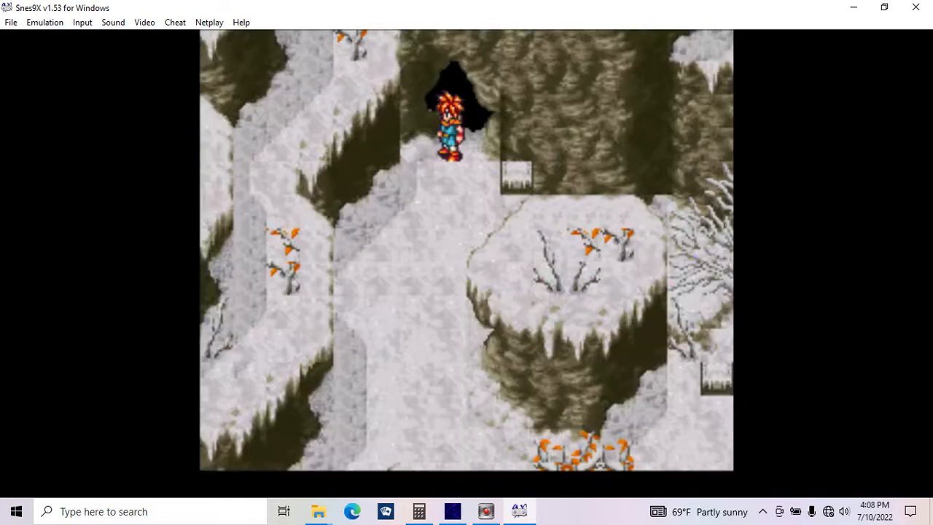
key(Down)
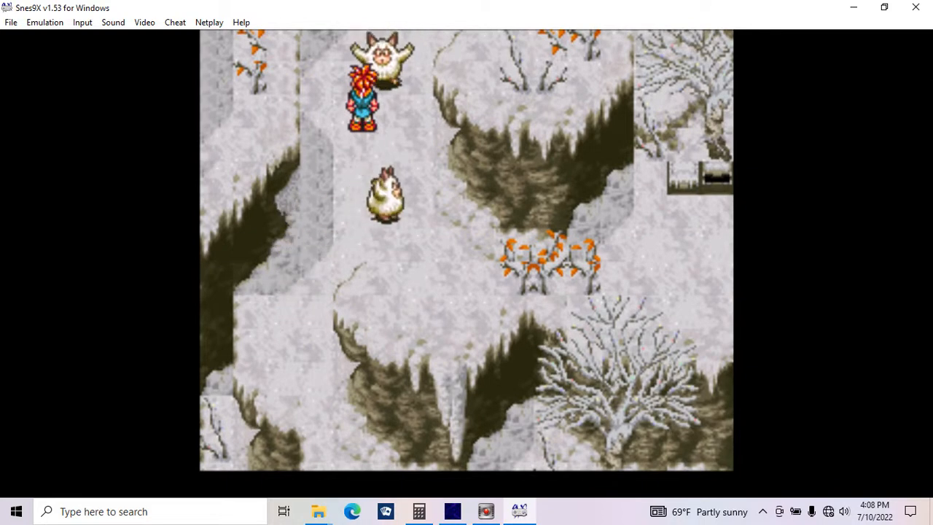
- Fight the Kilwala enemies on the snowy path and dismiss the message after the battle
key(Escape)
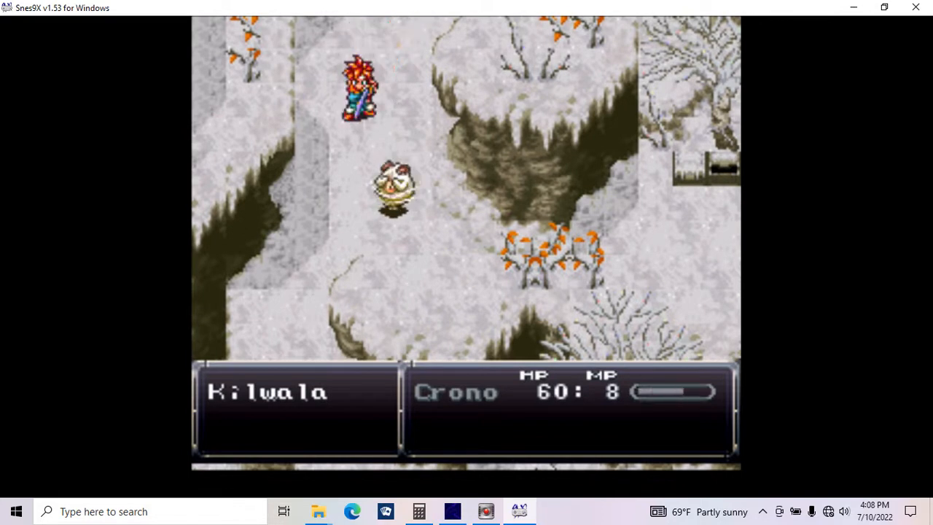
key(v)
key(v)
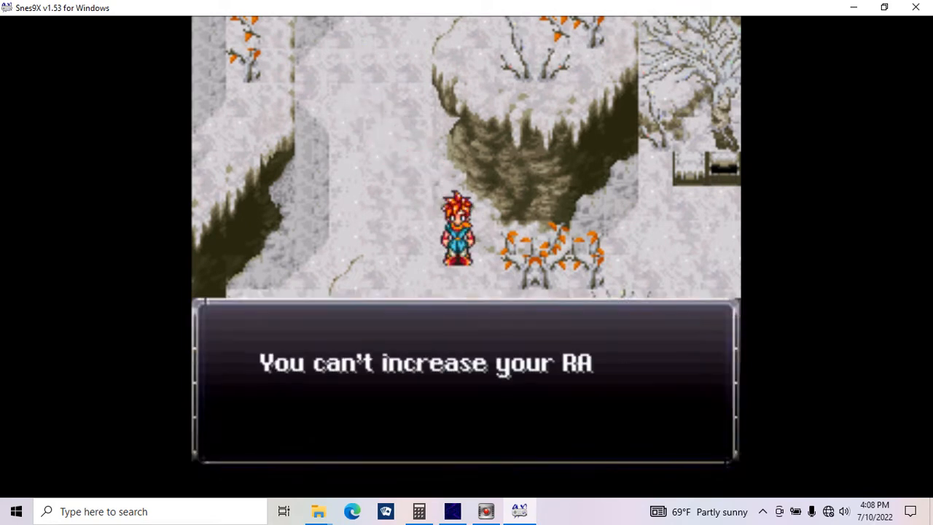
key(v)
- Walk Crono from the battle spot to the orange bushes and move through them to test the trap
key(Right)
key(Down)
key(Up)
key(Right)
key(Left)
key(Up)
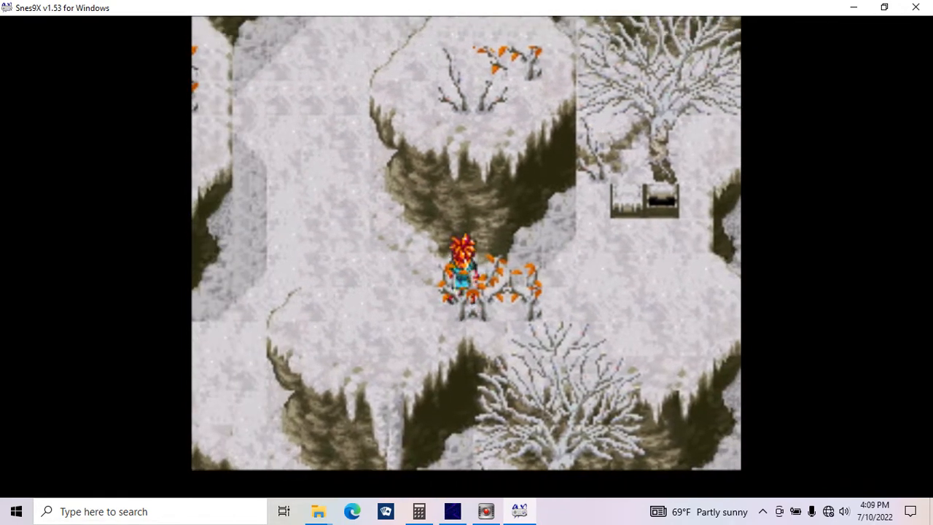
key(Right)
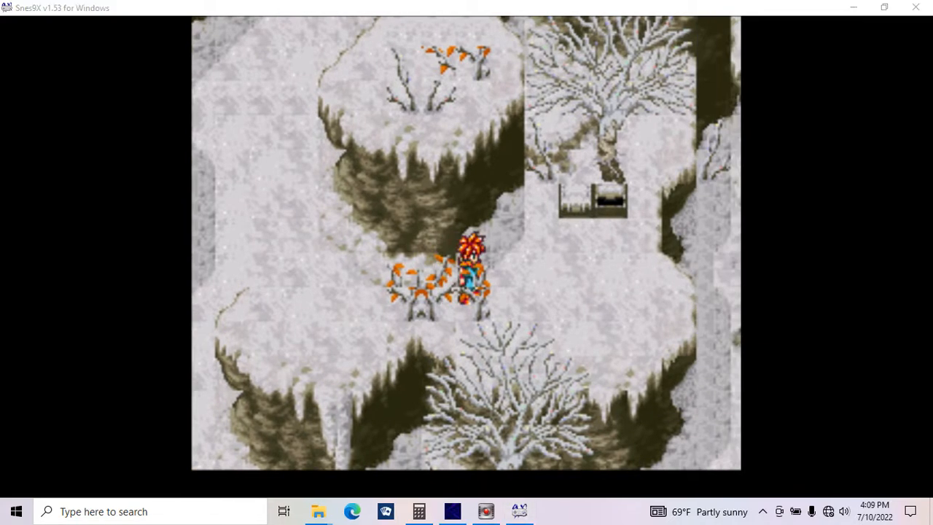
- Retest the trap by walking Crono back and forth across the orange bushes, and close the emulator
key(super)
text(zzzzzzz)
click(730, 168)
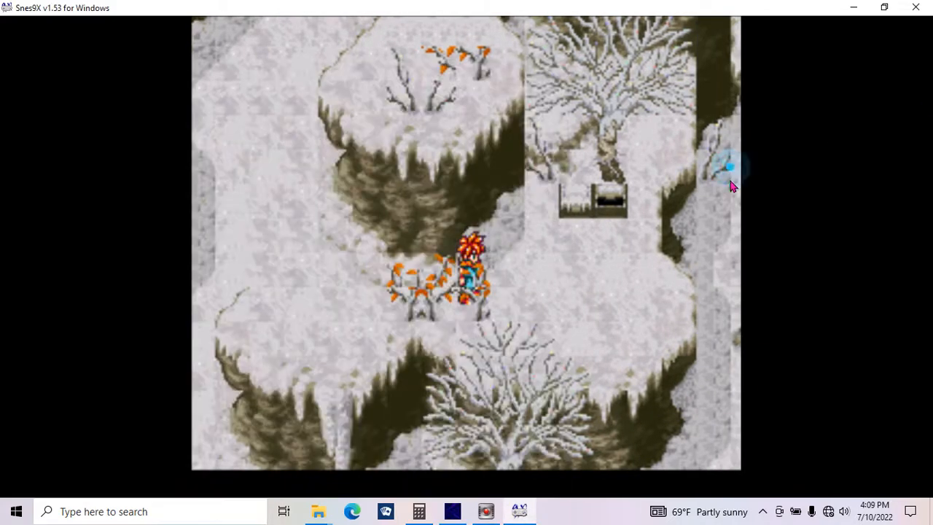
key(Left)
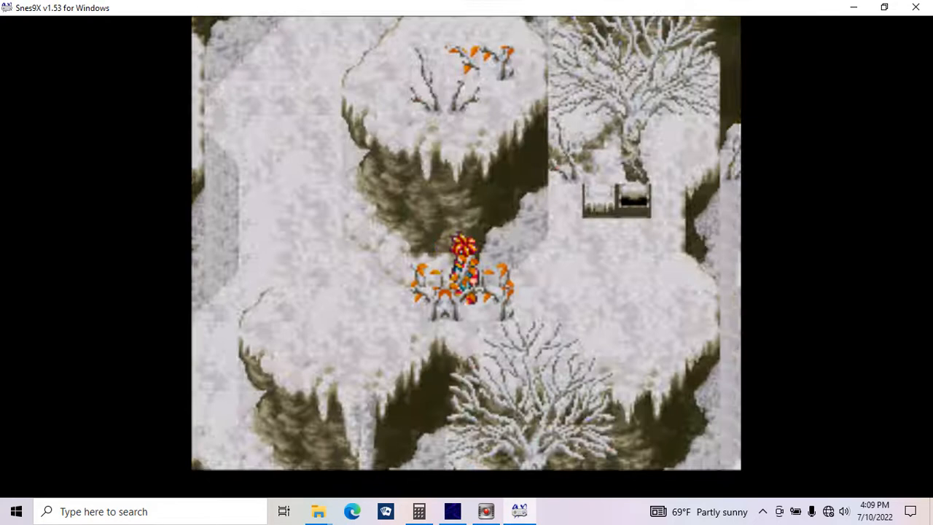
key(Right)
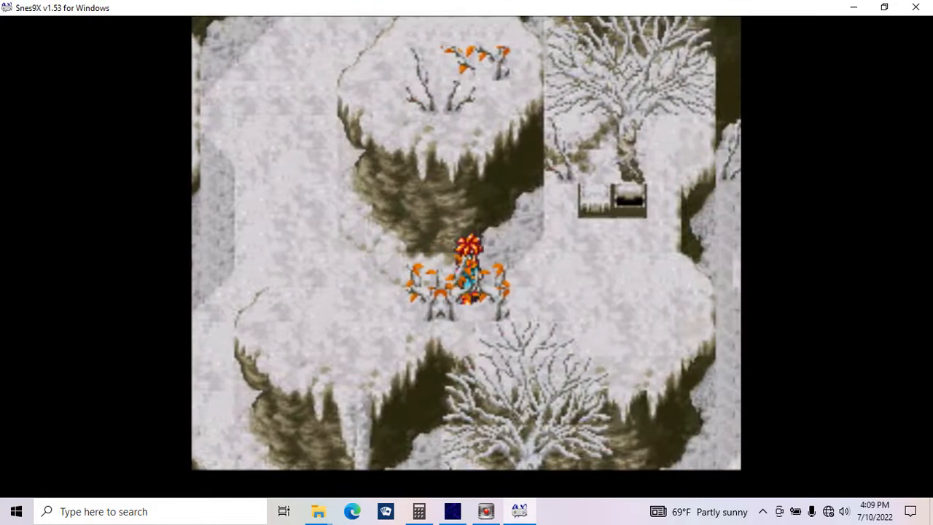
key(Right)
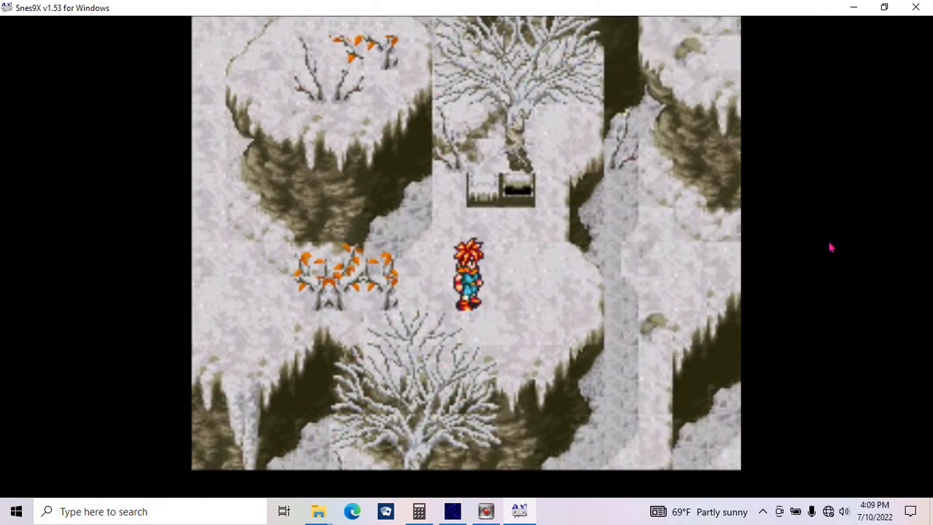
click(913, 8)
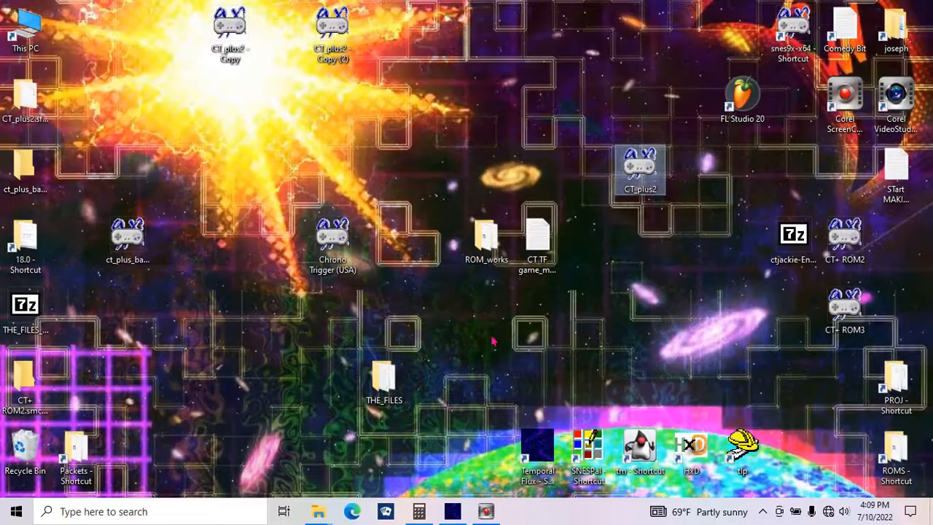
- In Temporal Flux, move Object 0E's two CallObjFunc commands and its DrawStatus(Remove Obj0E) command from Activate to Touch, and save the ROM
click(449, 514)
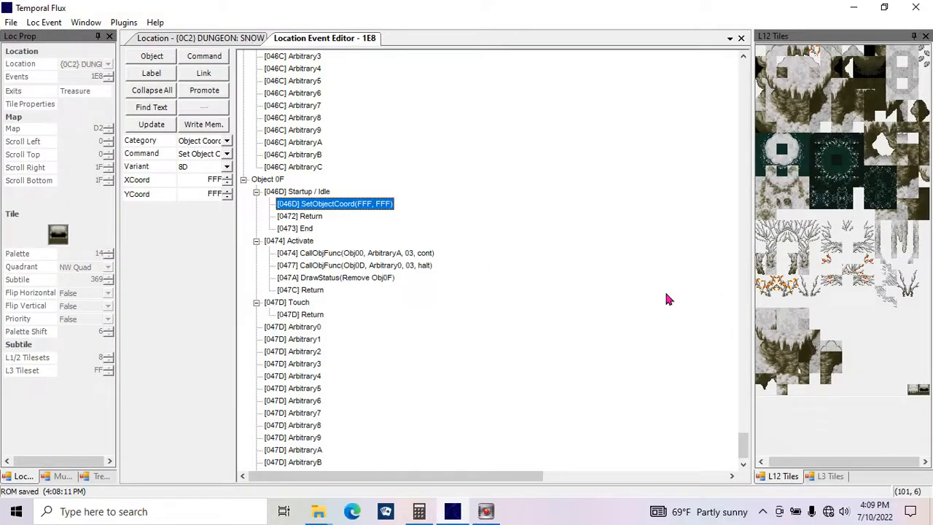
drag(745, 443, 752, 425)
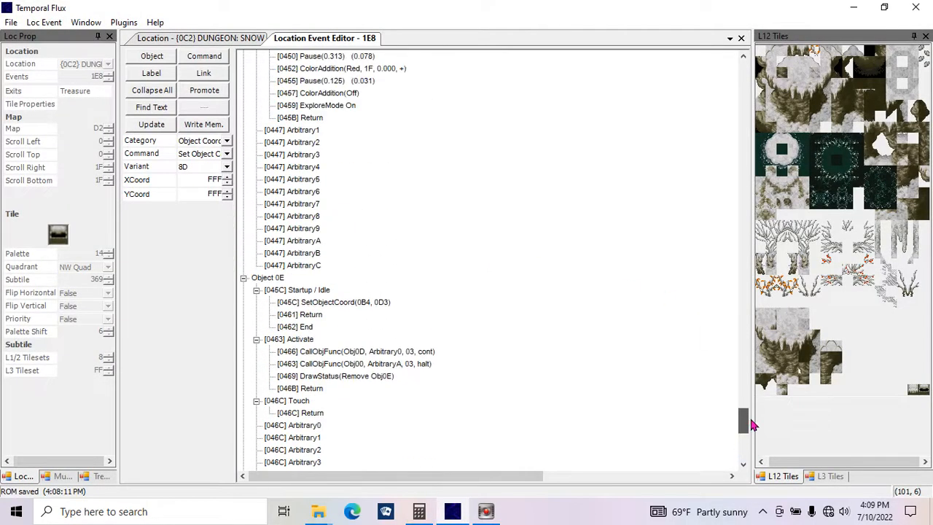
click(375, 351)
shift+click(324, 388)
click(364, 352)
shift+click(354, 376)
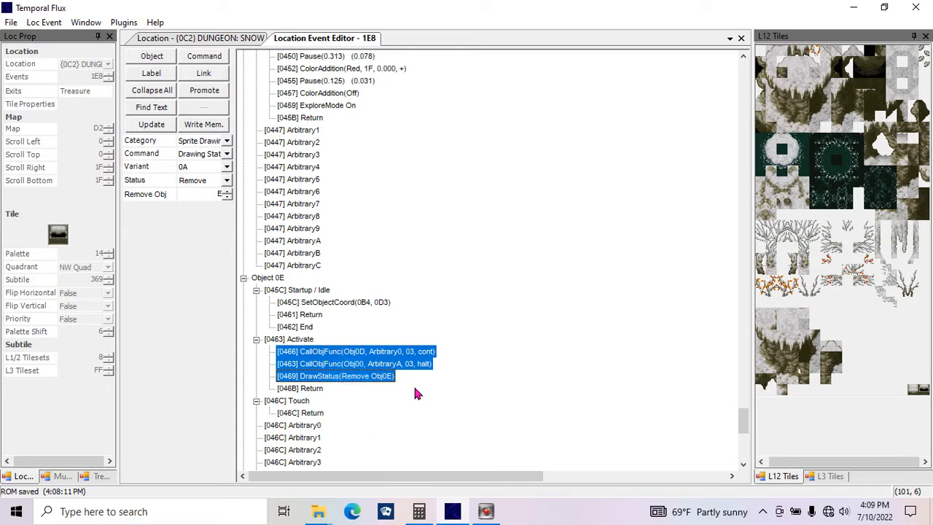
key(ctrl+x)
click(311, 376)
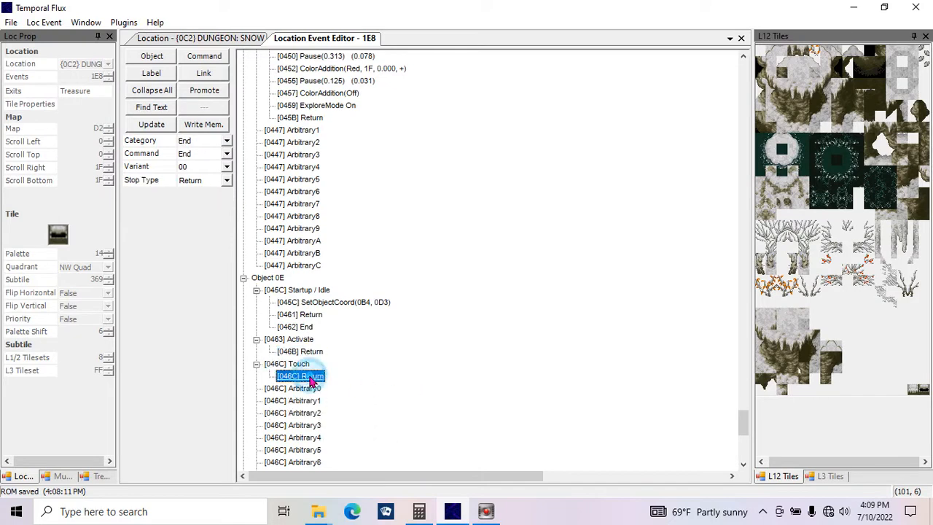
key(ctrl+v)
click(312, 376)
drag(312, 376, 303, 364)
click(152, 127)
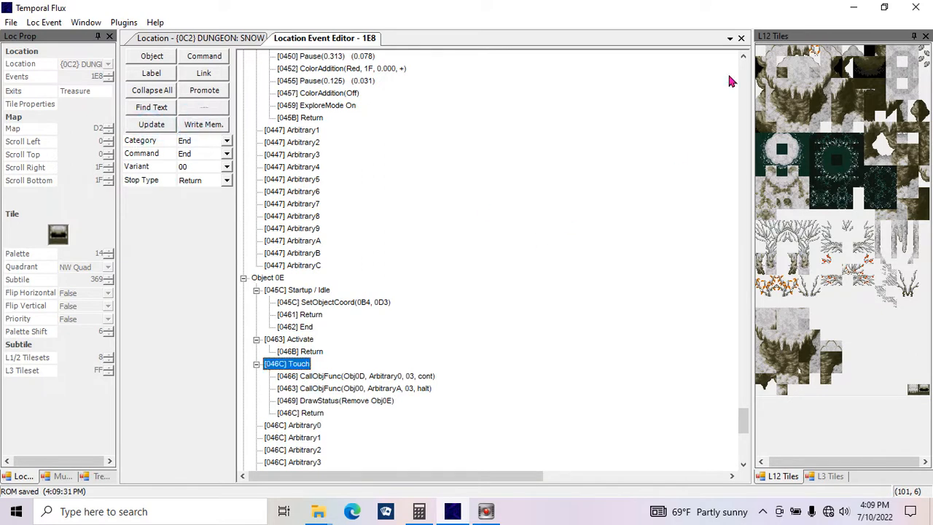
- Move the Obj0D Arbitrary0 call from Object 0E's Touch function to below 7F0282 += 01 in Object 00's ArbitraryA, and save the ROM
drag(746, 427, 811, 143)
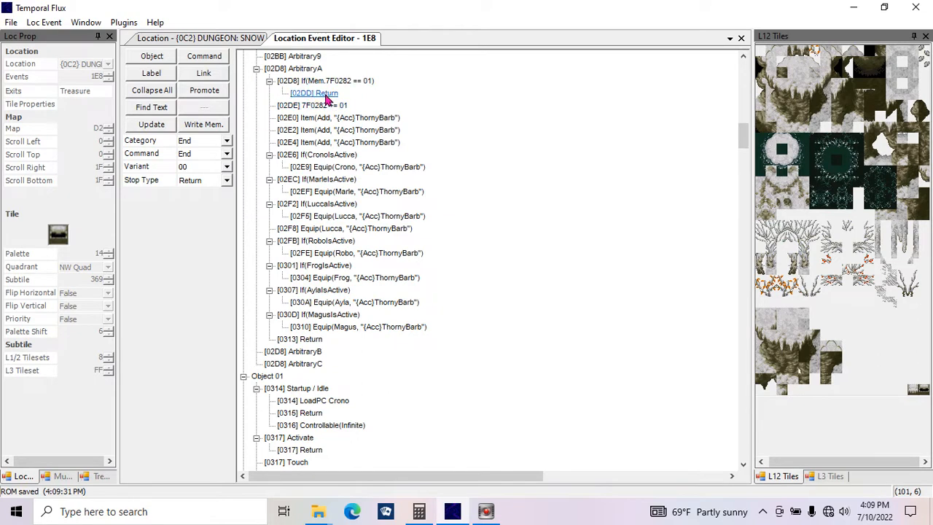
drag(747, 137, 760, 419)
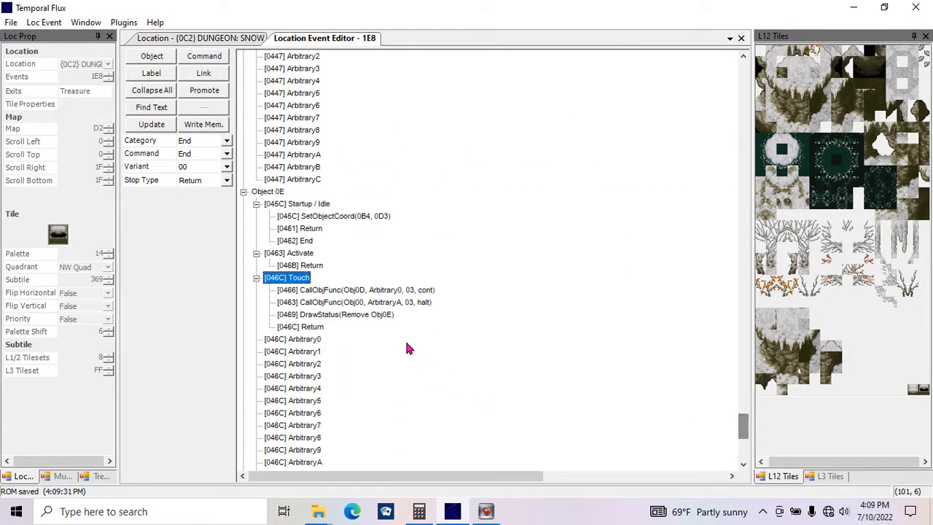
click(365, 291)
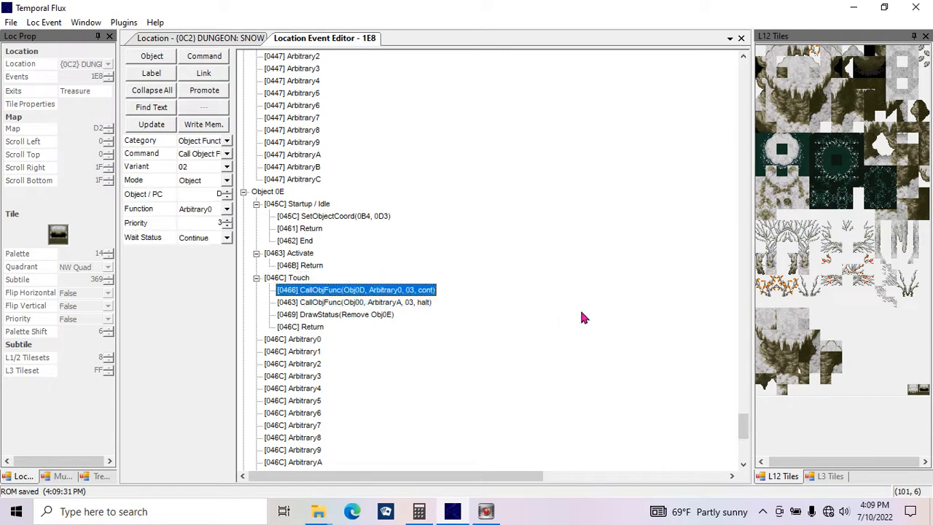
key(Delete)
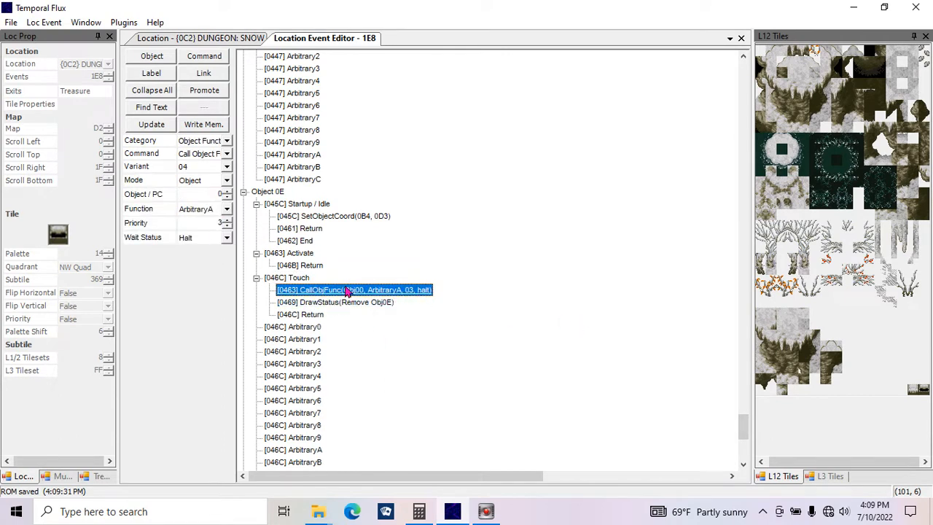
drag(740, 430, 789, 134)
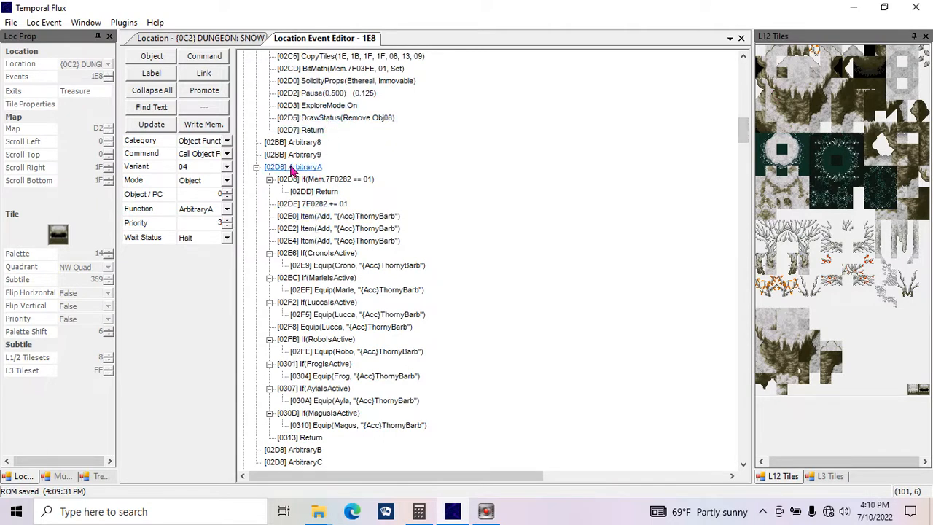
click(300, 206)
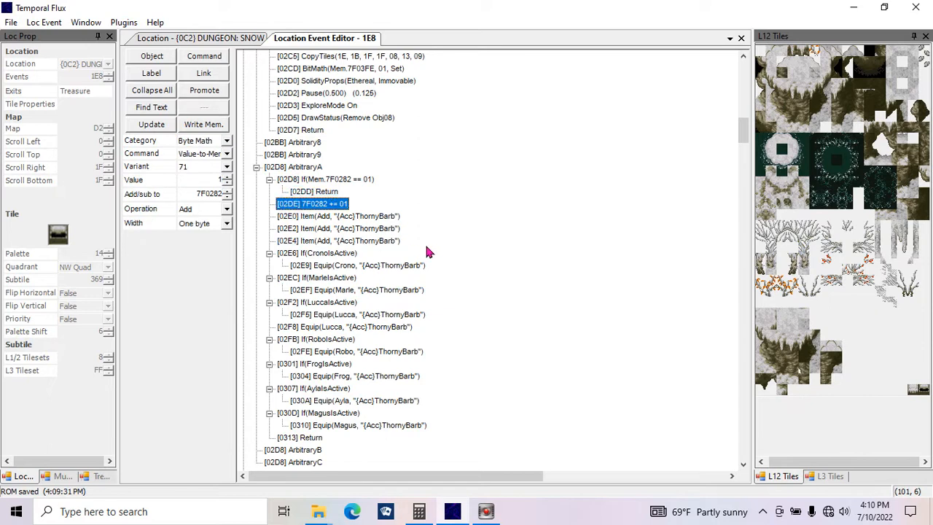
key(ctrl+v)
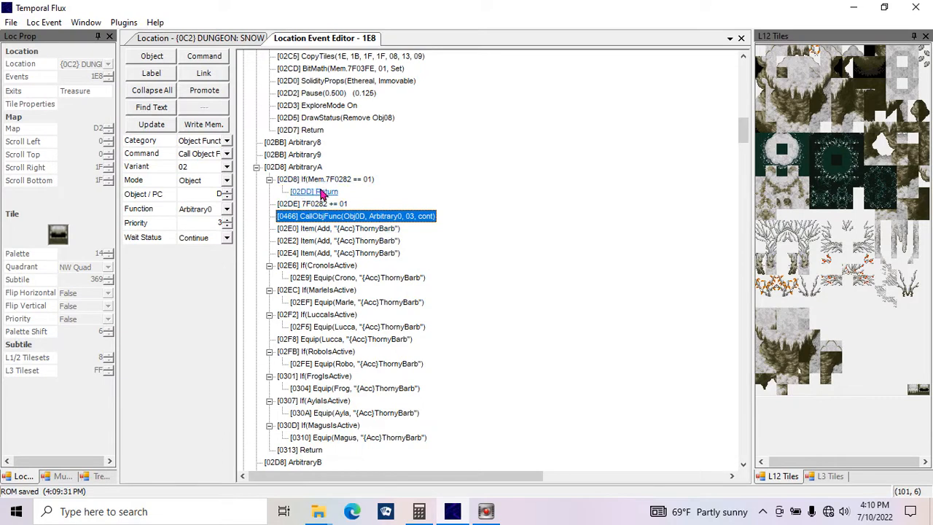
click(162, 126)
click(200, 125)
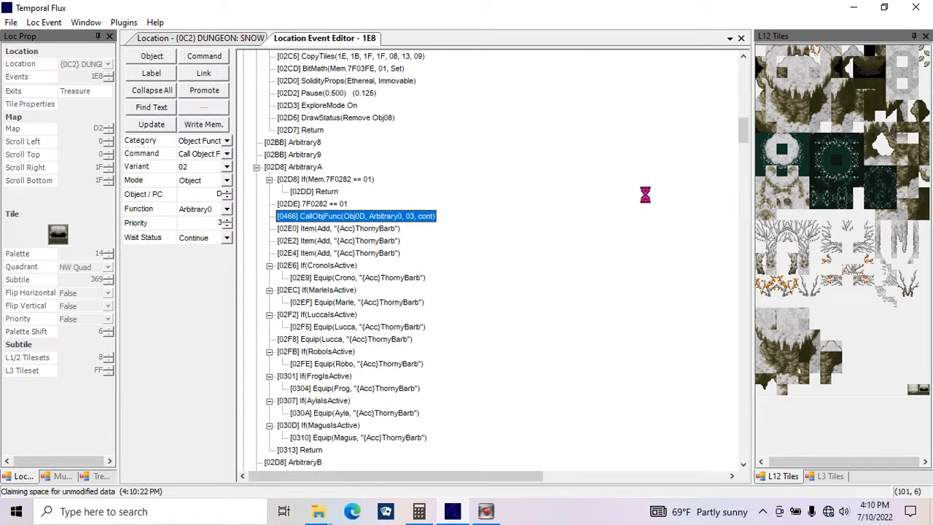
- Set the duration of the second red ColorAddition command in Object 0D's Arbitrary0 function to 0.125
drag(741, 129, 746, 409)
click(357, 228)
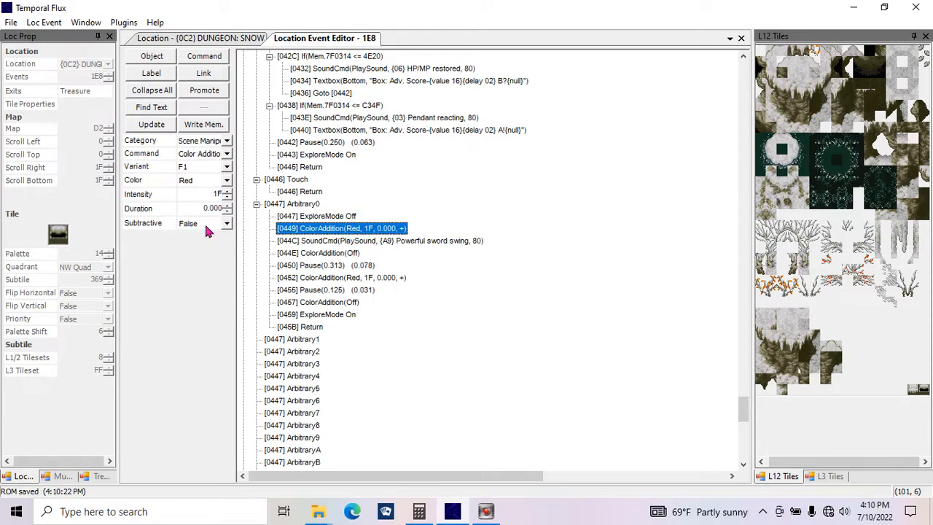
click(339, 280)
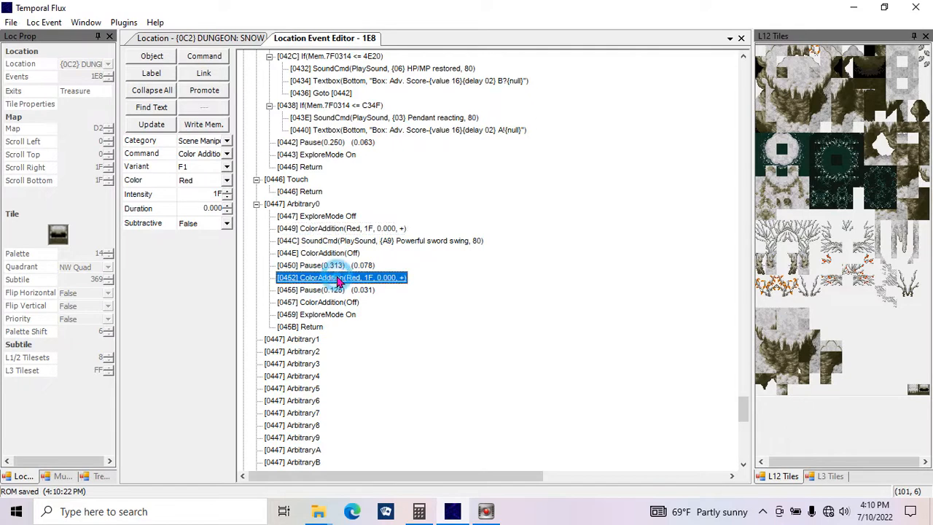
double_click(211, 207)
text(125)
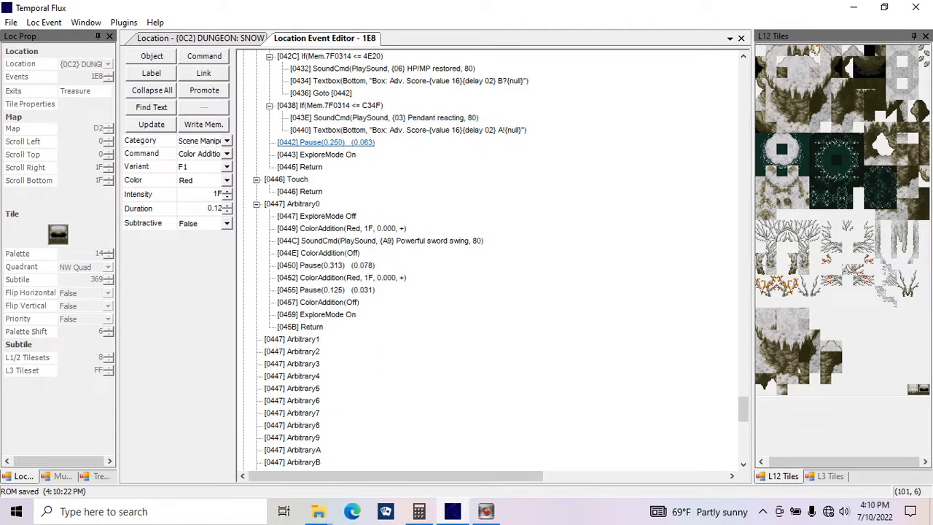
click(151, 125)
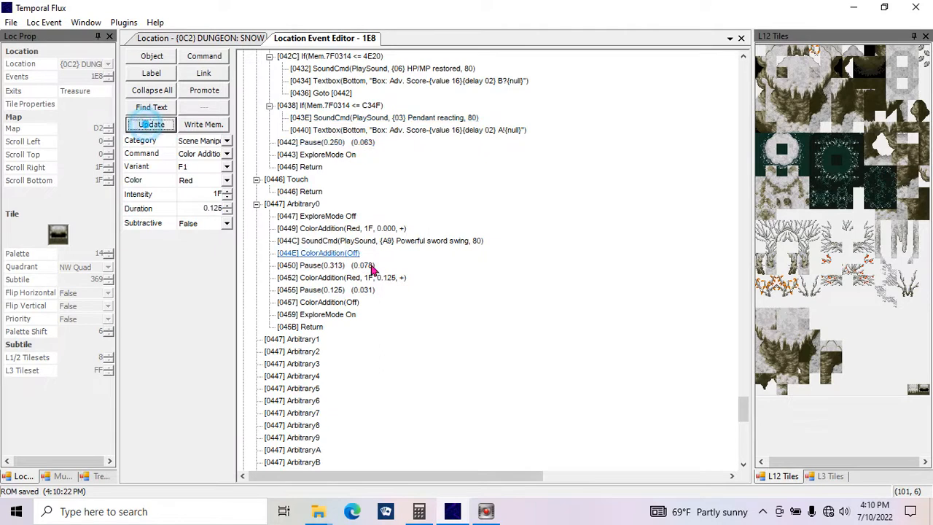
- Set the duration of the first red ColorAddition command in Object 0D's Arbitrary0 function to 0.125, and save the ROM
click(383, 228)
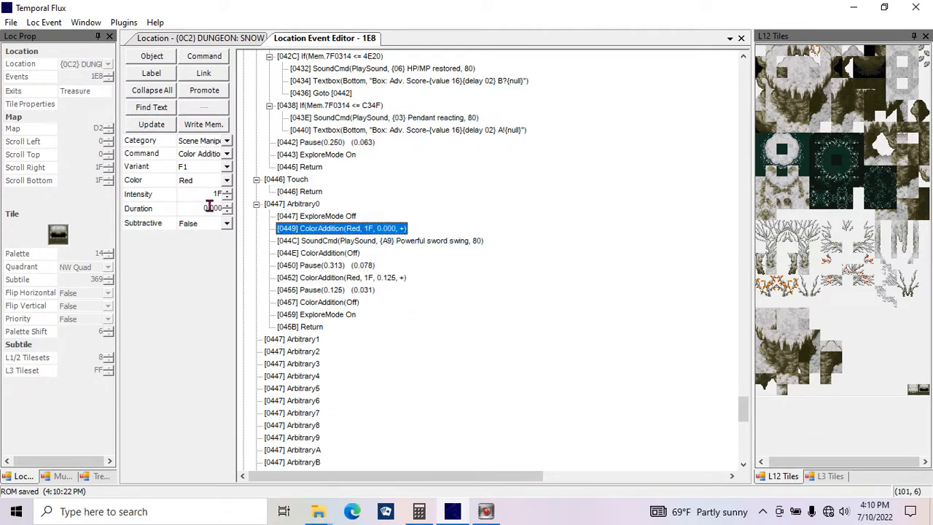
double_click(209, 208)
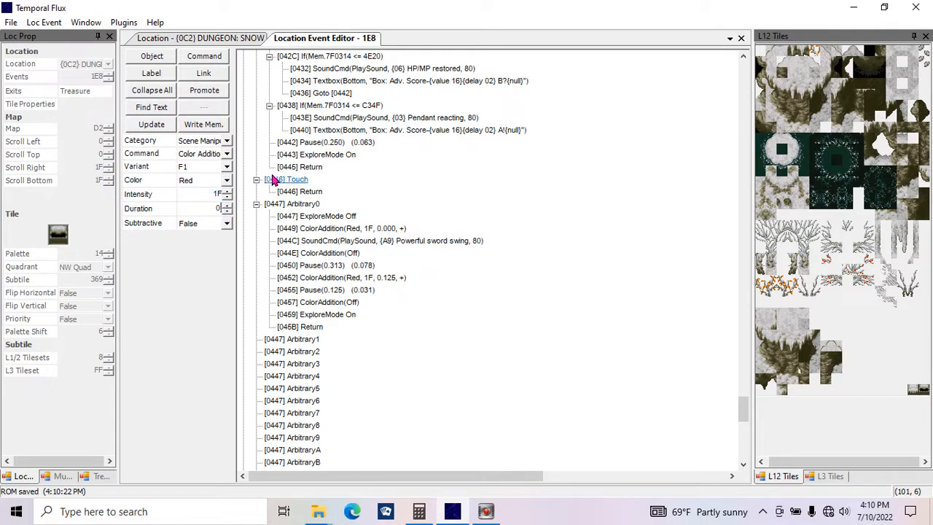
text(125)
click(151, 124)
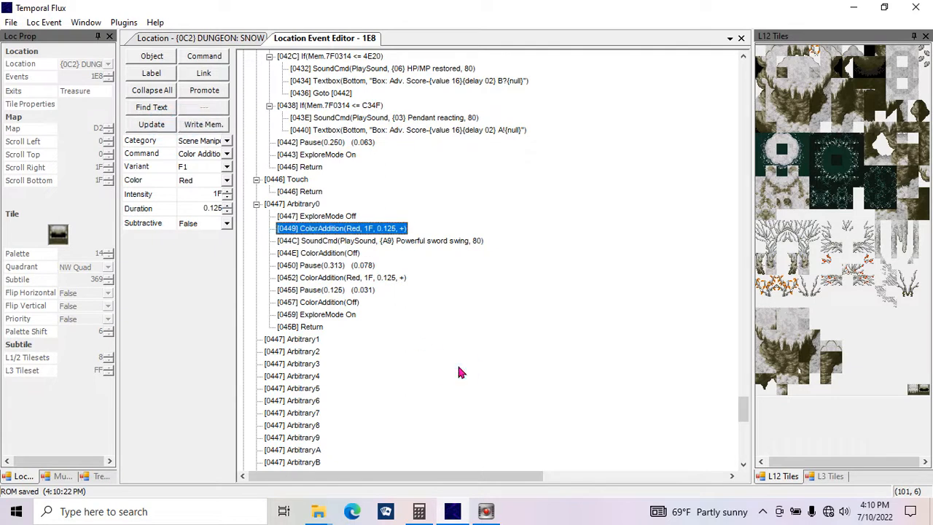
key(ctrl+s)
- Open the CT_plus2 ROM from the desktop in the Snes9X emulator and load the game position from Slot #5
click(841, 7)
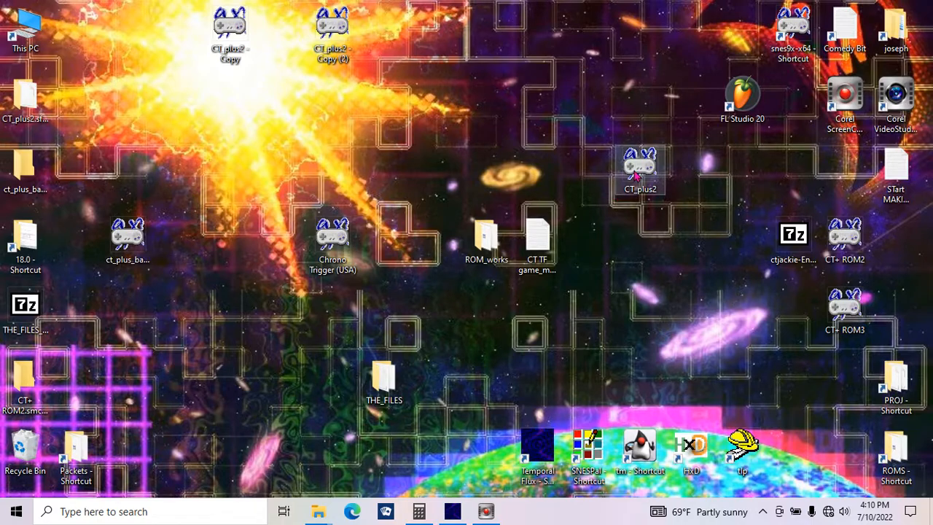
drag(635, 190, 792, 26)
click(12, 24)
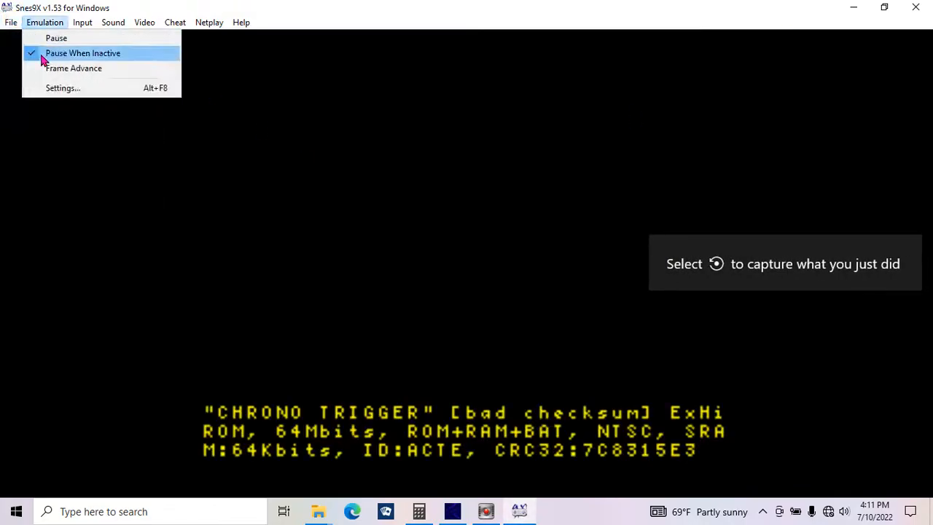
mouse_move(34, 83)
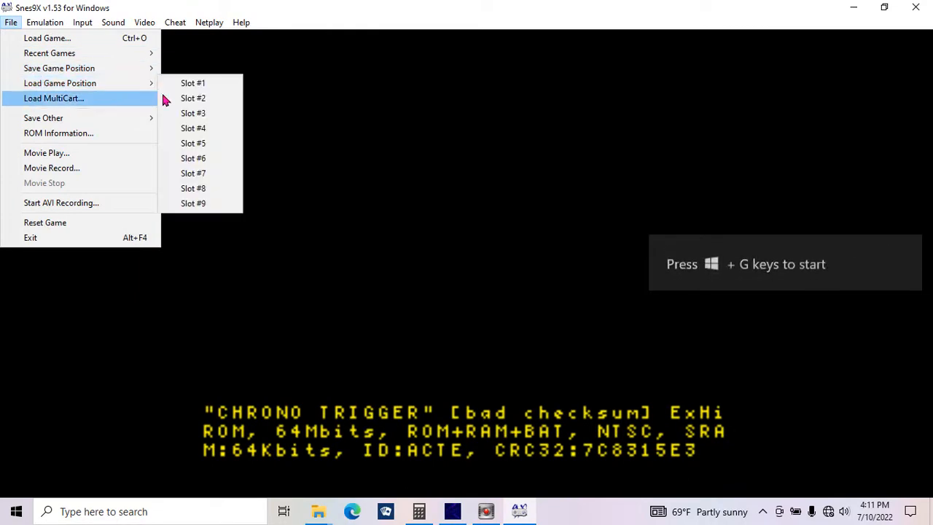
click(199, 144)
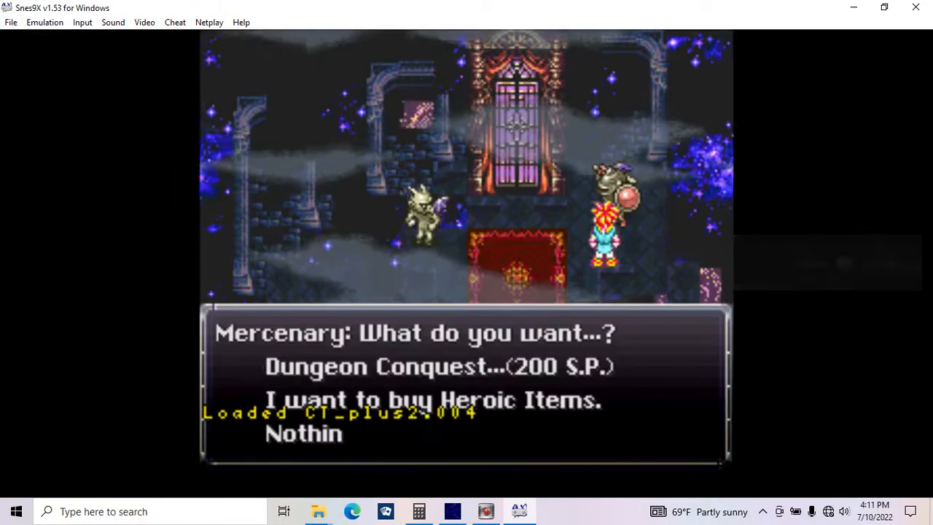
- Choose Dungeon Conquest from the Mercenary and enter the SNOW!! instance
key(v)
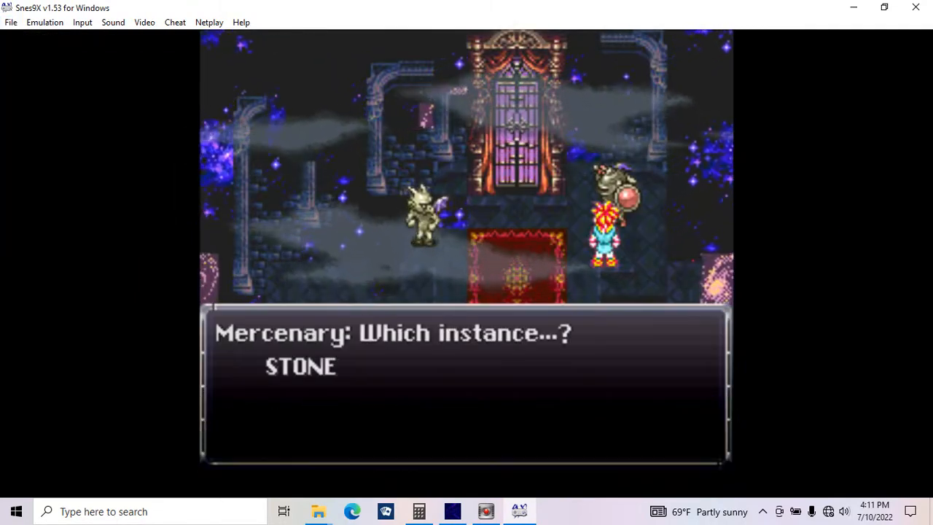
key(Down)
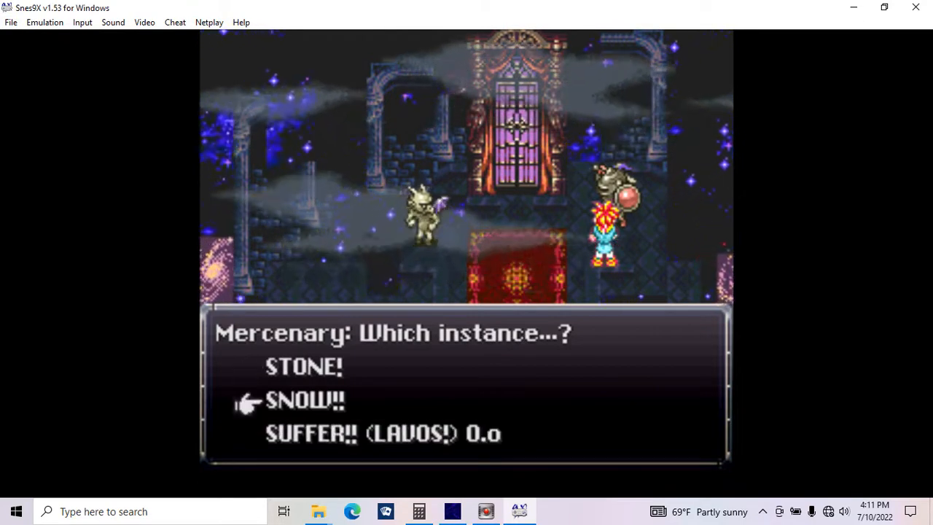
key(v)
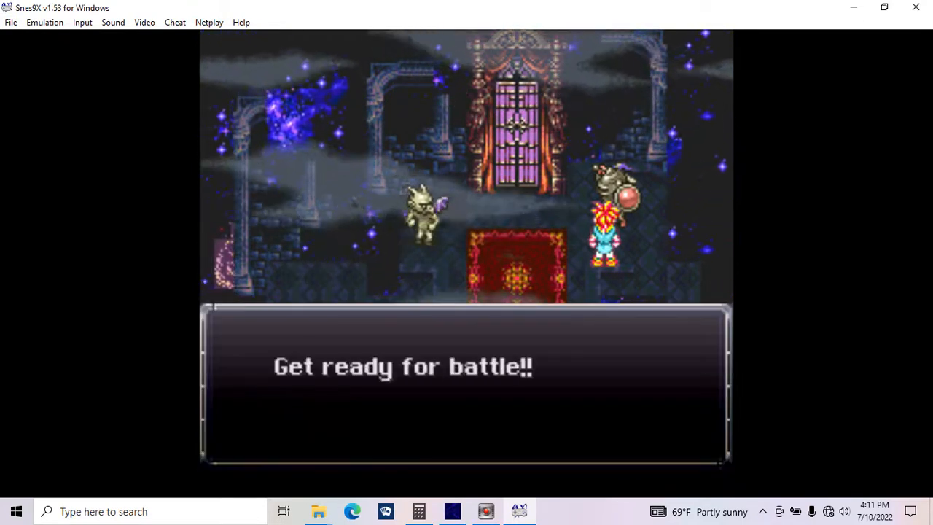
key(v)
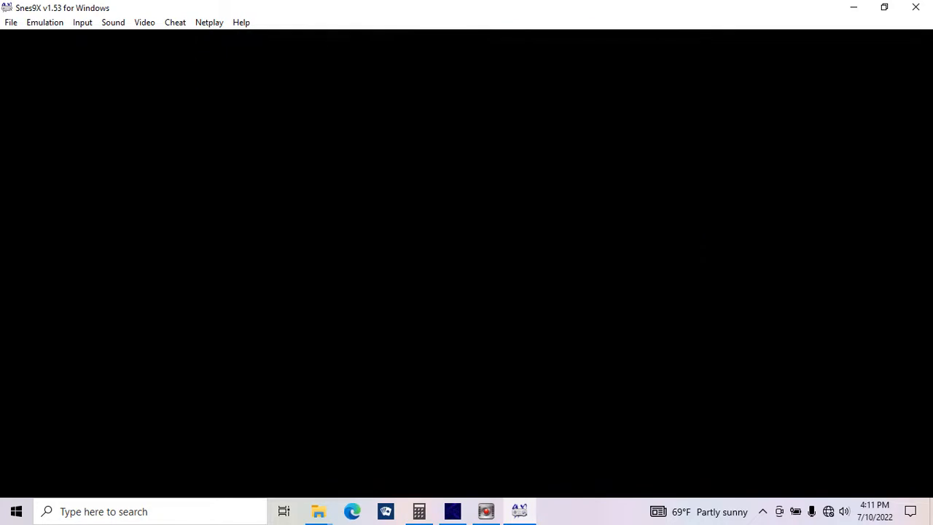
- Walk Crono down into the snow dungeon and attack the Kilwala enemies until the battle is won
key(Down)
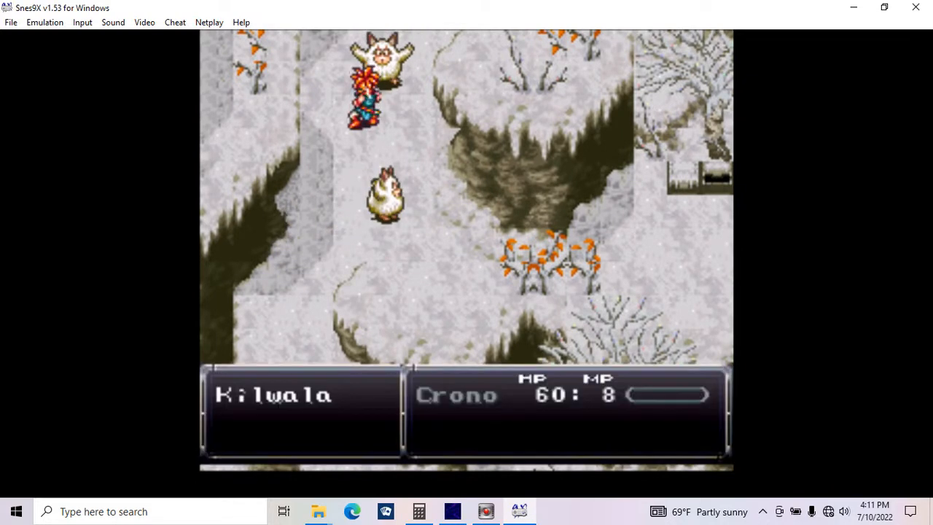
key(v)
key(v)
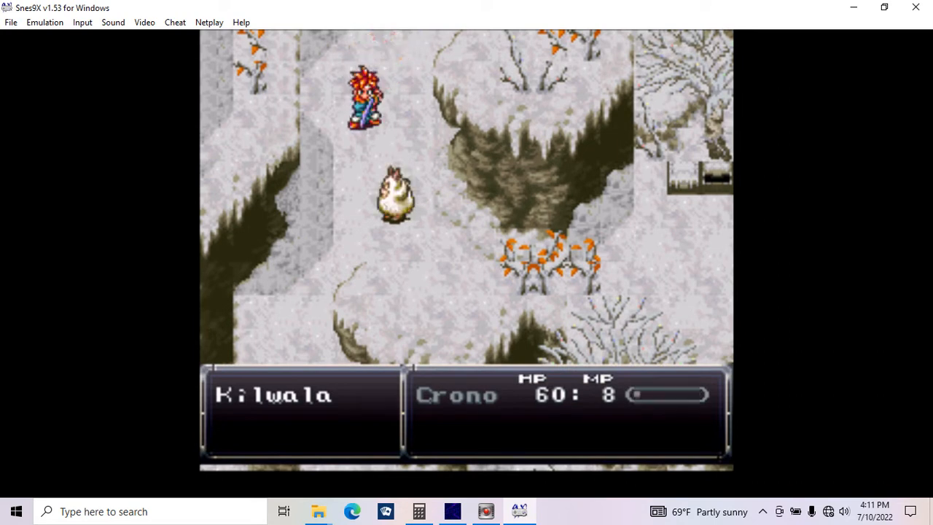
key(v)
key(v)
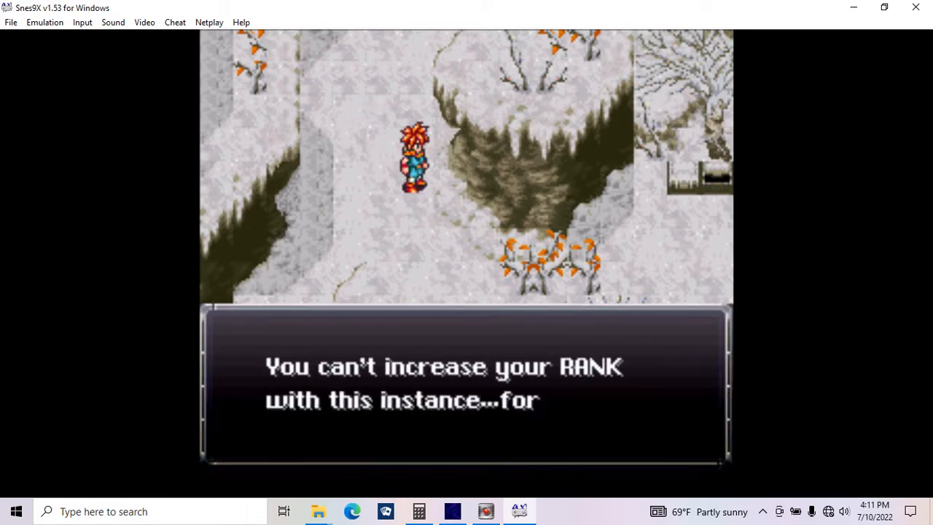
- Dismiss the RANK message, walk Crono around the snow paths and orange bushes to test the trap, and close the emulator
key(v)
key(Down)
key(Right)
key(Down)
key(Up)
key(Right)
key(Left)
key(Up)
key(Up)
key(Down)
key(Left)
key(Left)
key(Down)
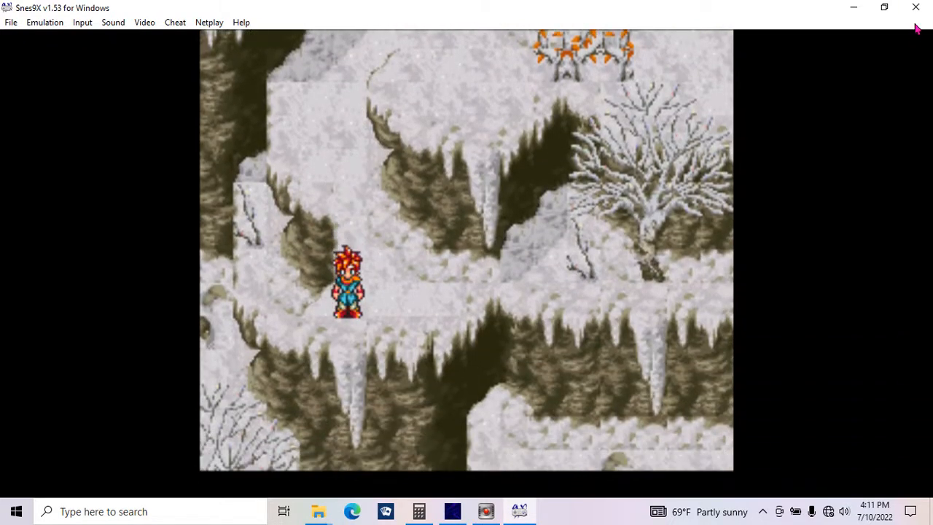
click(915, 9)
- Switch to Temporal Flux, show the snow dungeon's location map, and toggle Layers 1 and 2 to examine the cave entrance area
click(450, 514)
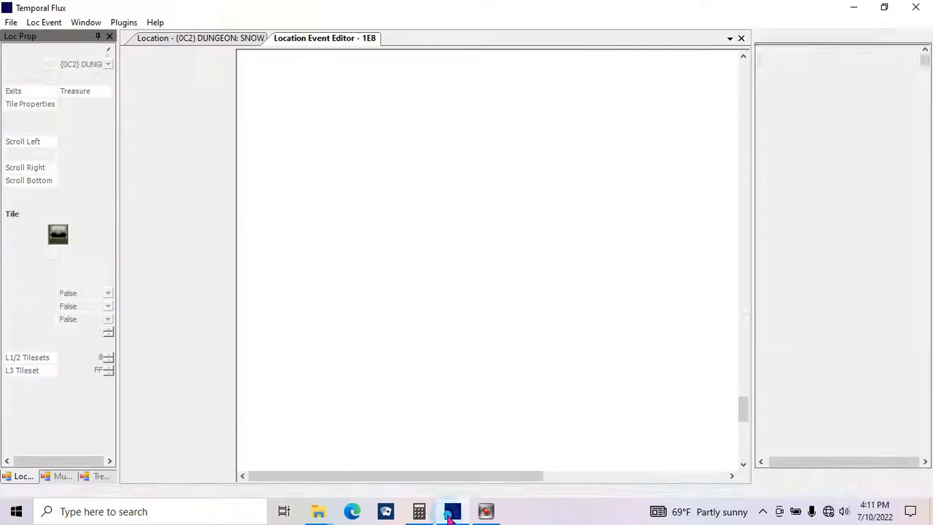
click(252, 38)
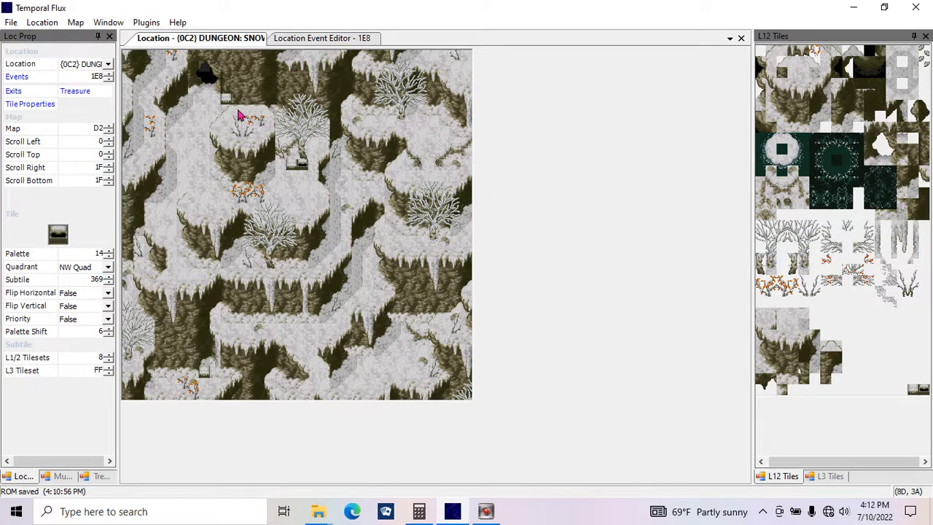
key(s)
key(s)
key(1)
key(1)
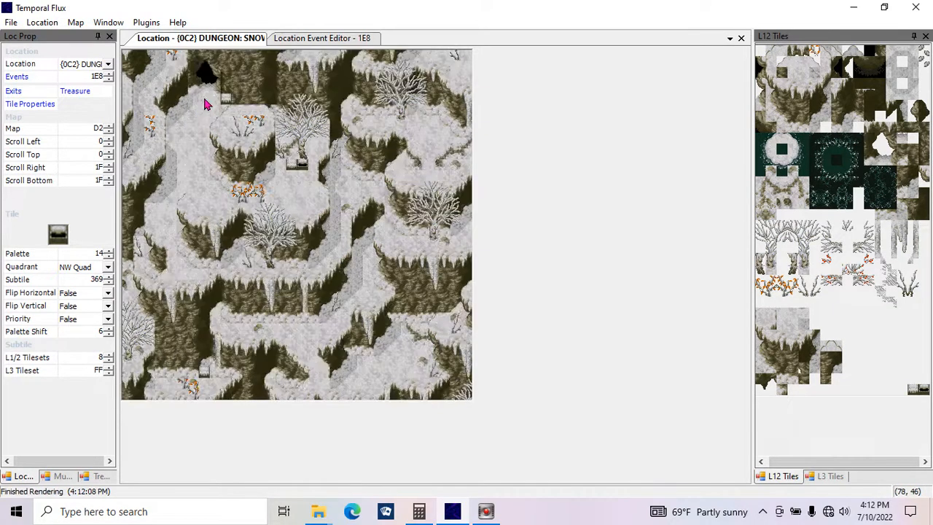
key(2)
key(2)
key(2)
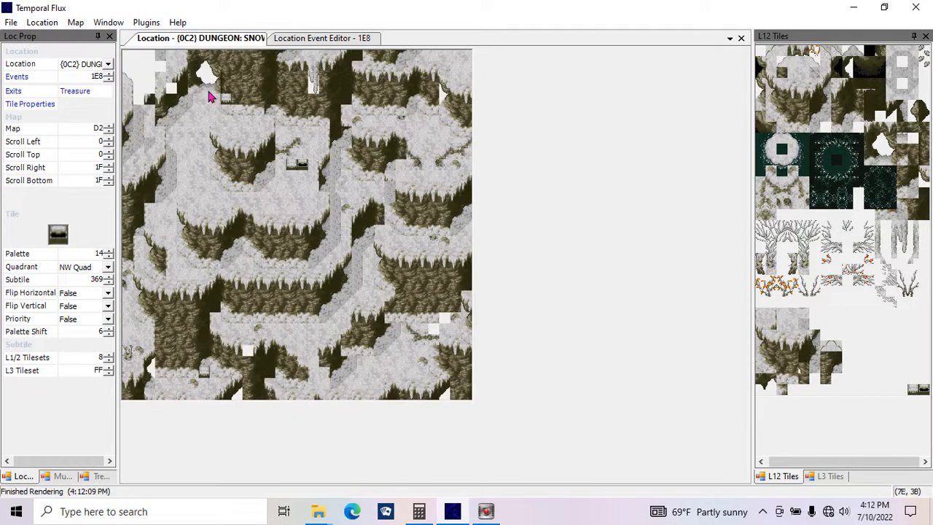
- Inspect the individual tiles around the cave entrance with Layer 2 hidden and with it shown again
click(201, 86)
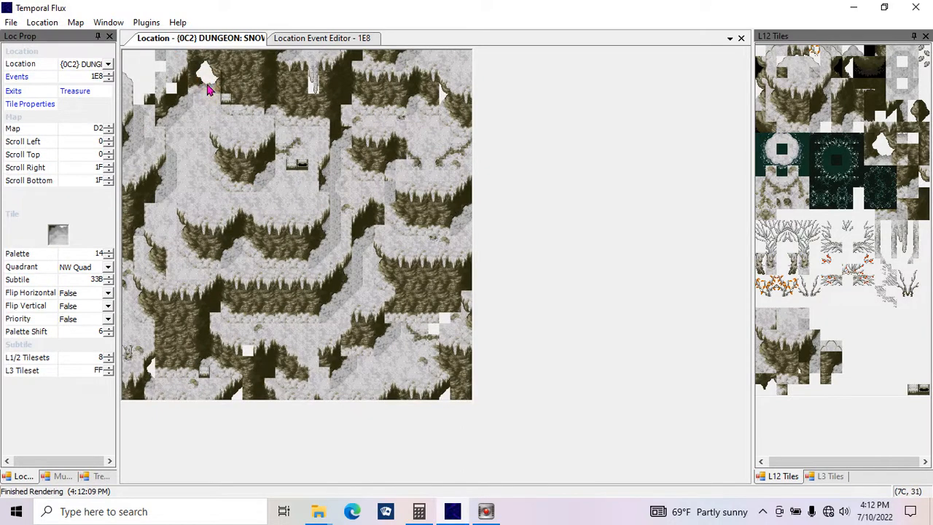
click(214, 92)
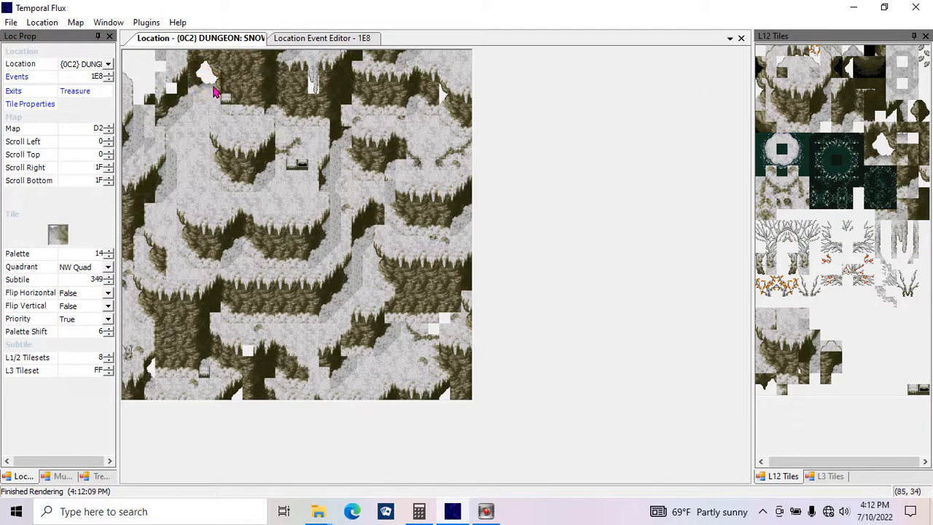
key(2)
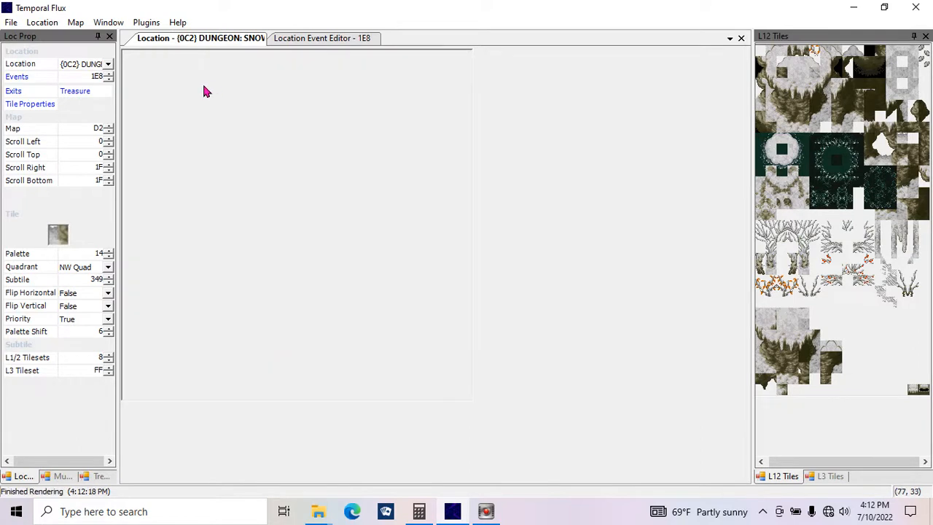
click(212, 86)
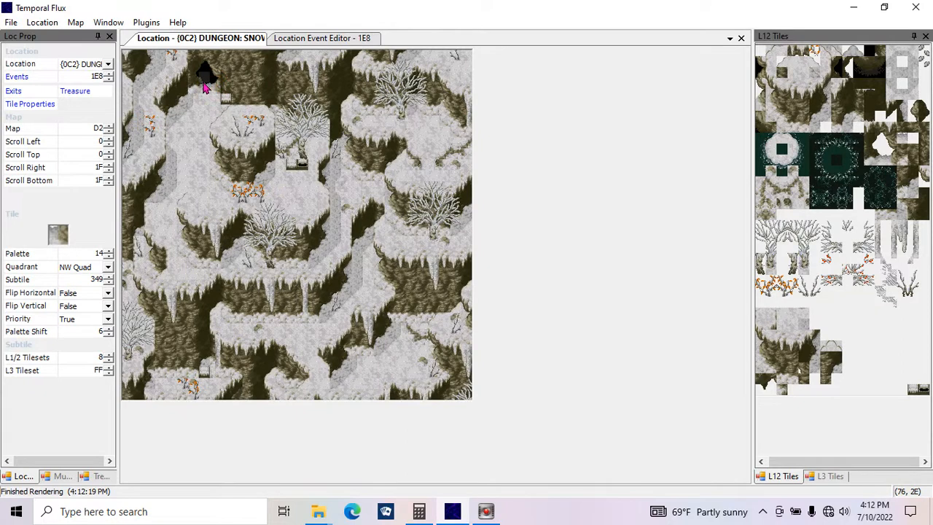
click(205, 87)
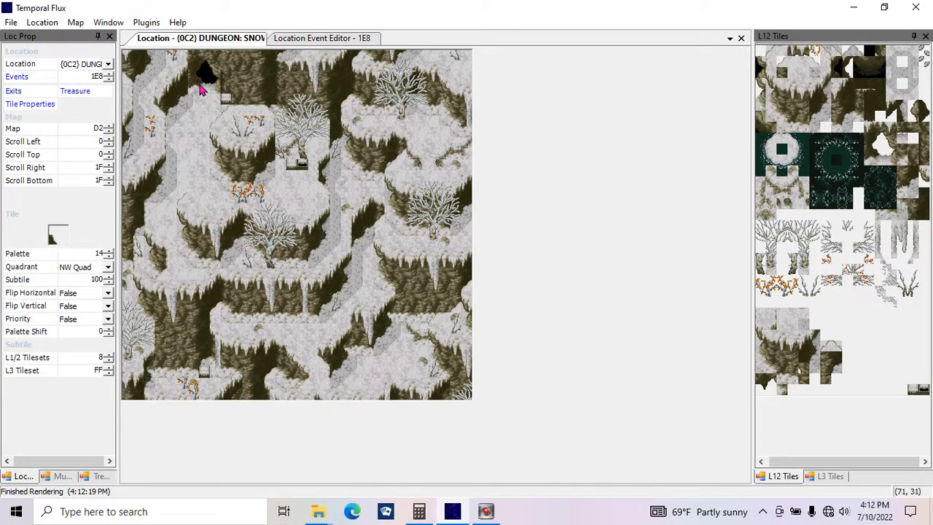
click(196, 84)
click(199, 87)
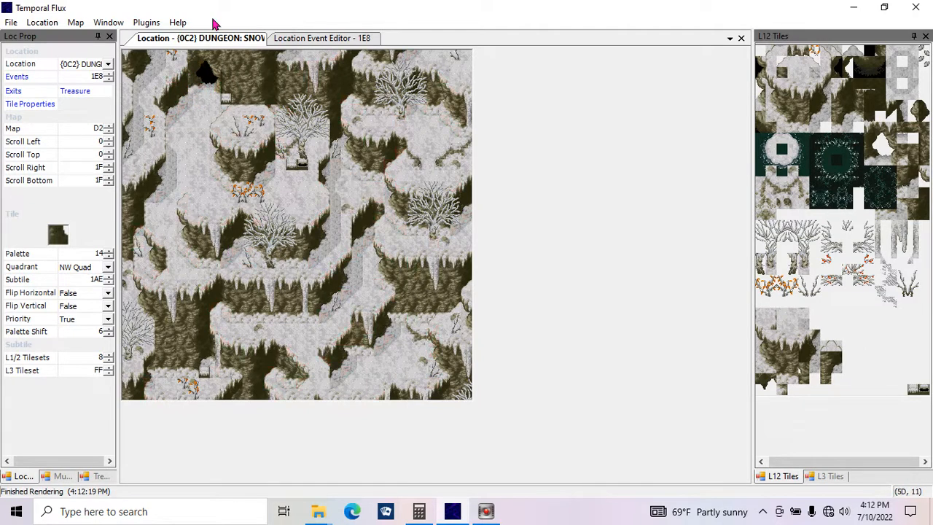
- Overlay the Z-Plane on the snow dungeon map and open a second location window
key(F4)
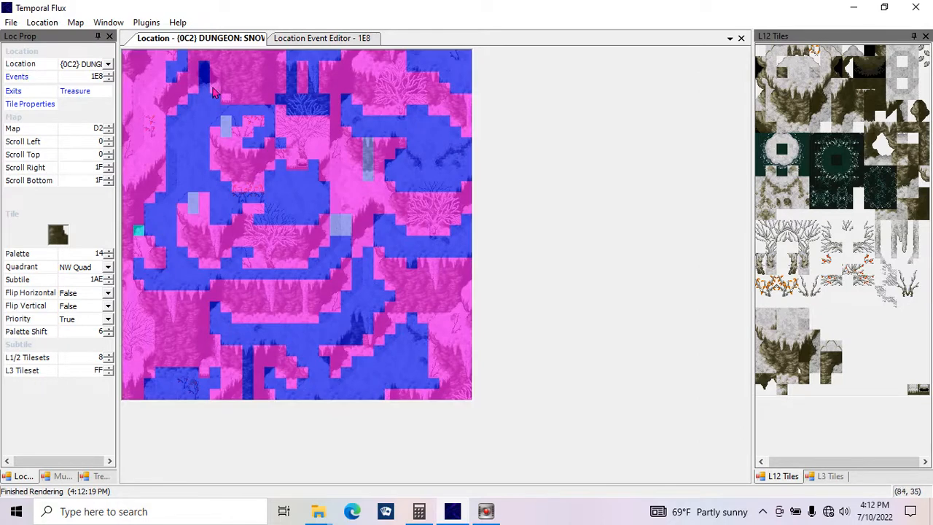
click(109, 23)
mouse_move(86, 27)
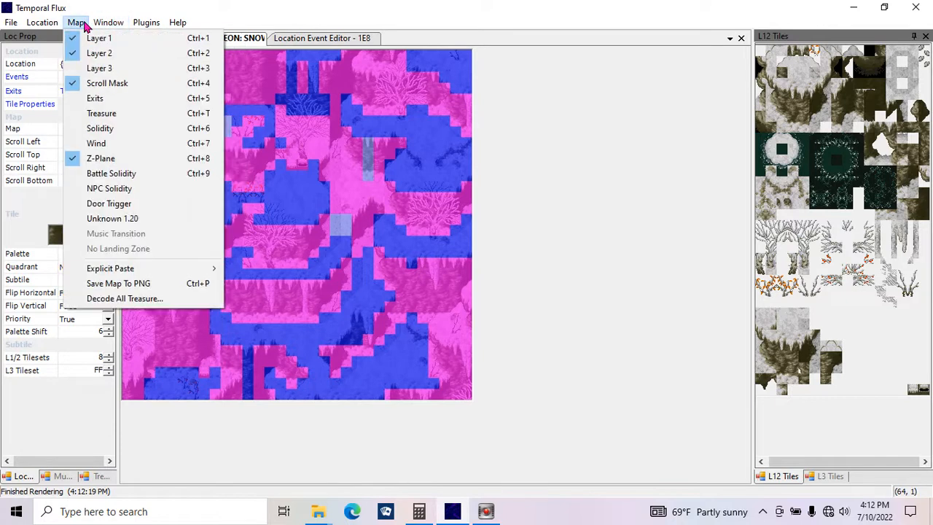
click(117, 38)
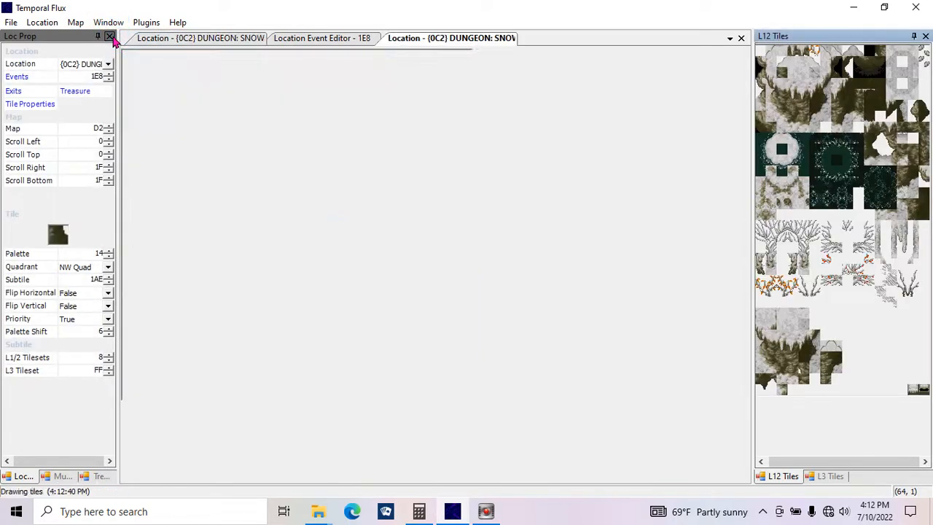
click(200, 38)
click(75, 22)
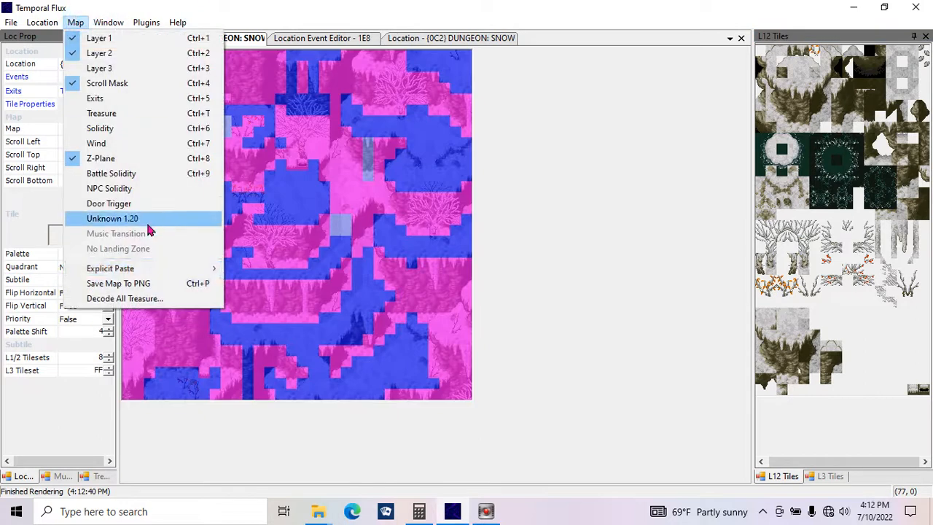
mouse_move(156, 270)
click(326, 344)
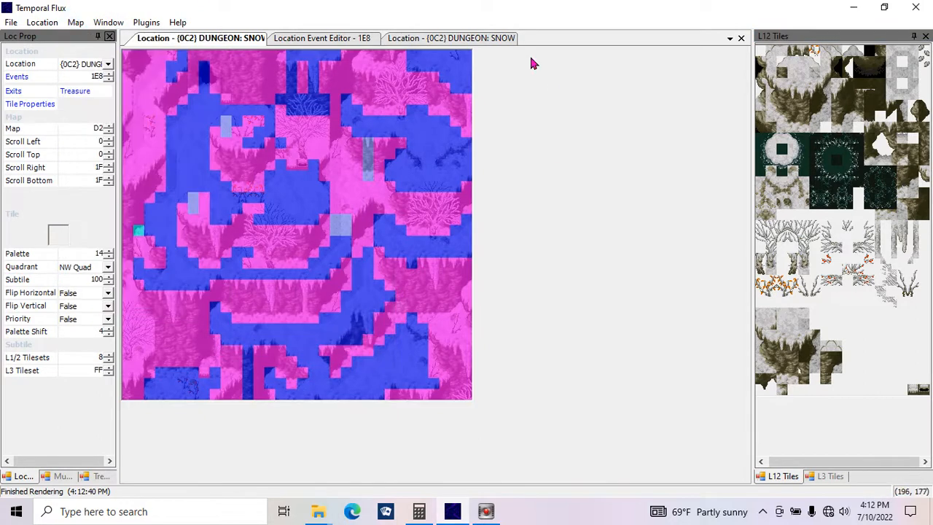
- In the second location window, look through the Death Peak locations and load {108} Death Peak Cave
click(483, 38)
click(102, 68)
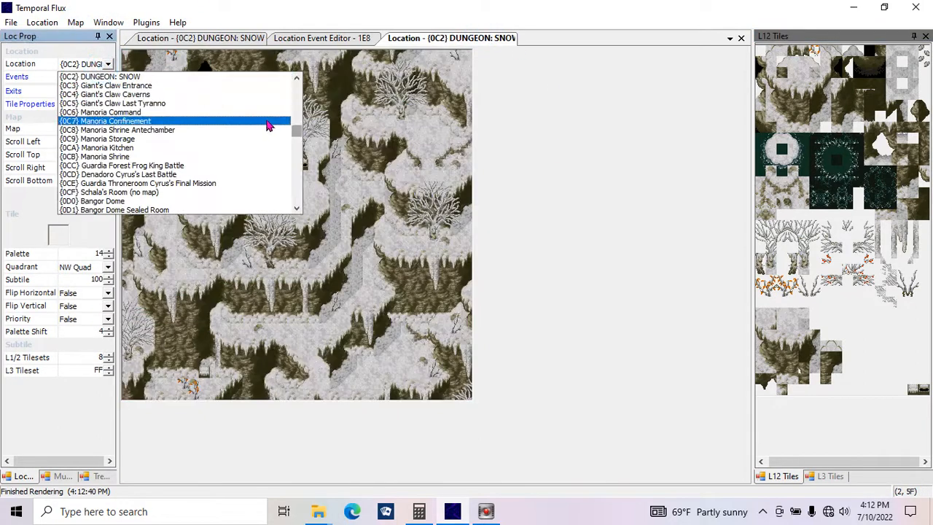
drag(296, 132, 303, 150)
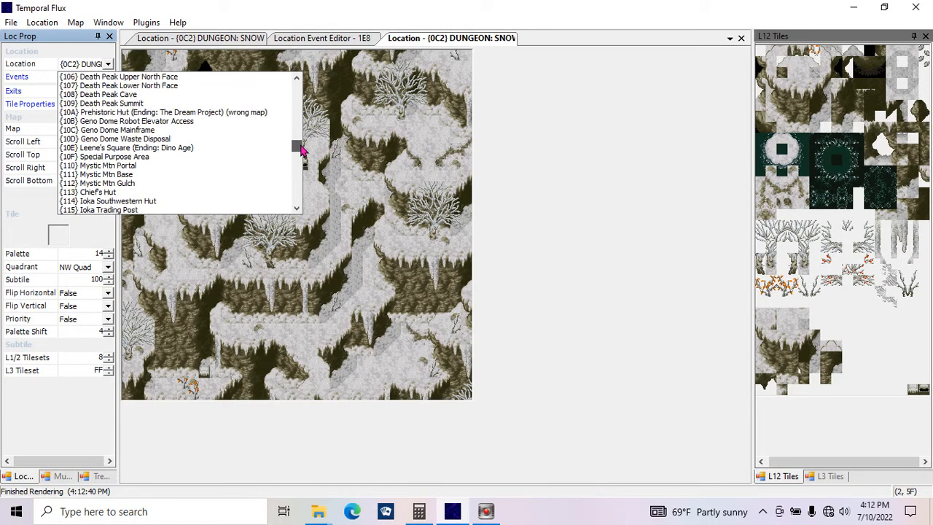
scroll(296, 77, up, 4)
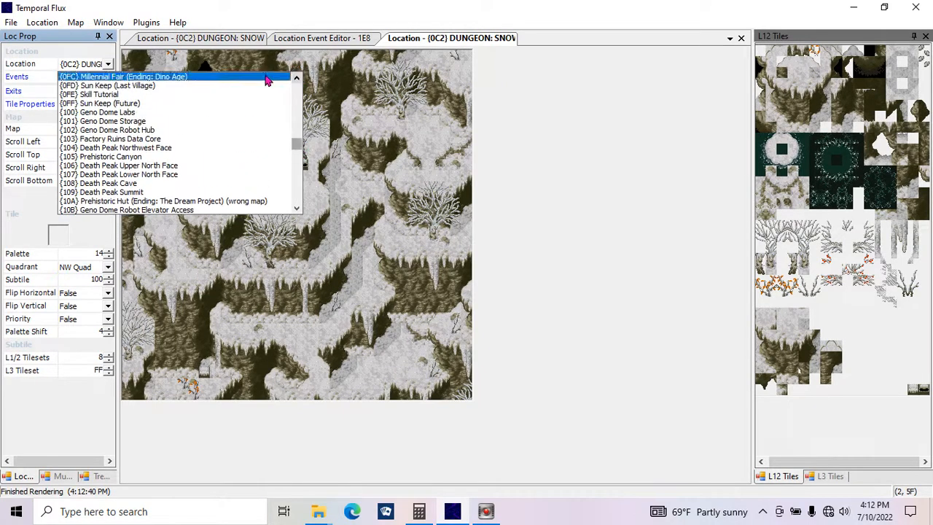
click(193, 173)
key(Down)
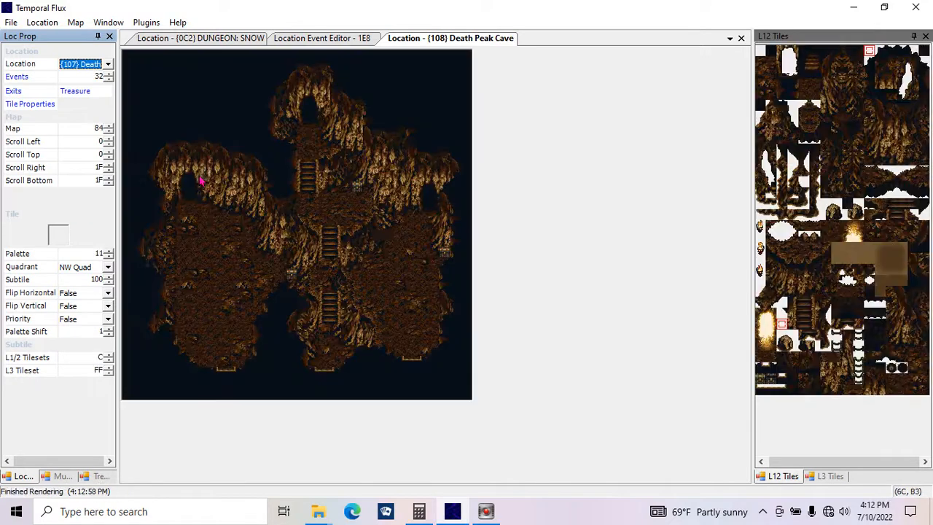
key(Up)
key(Down)
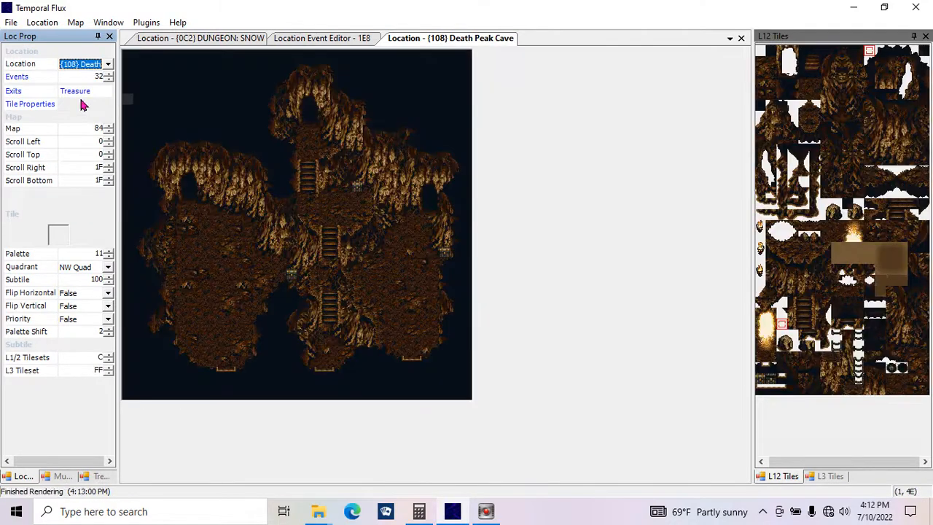
- Examine the exits of Death Peak Cave, including the first exit's source coordinates and destination
click(15, 91)
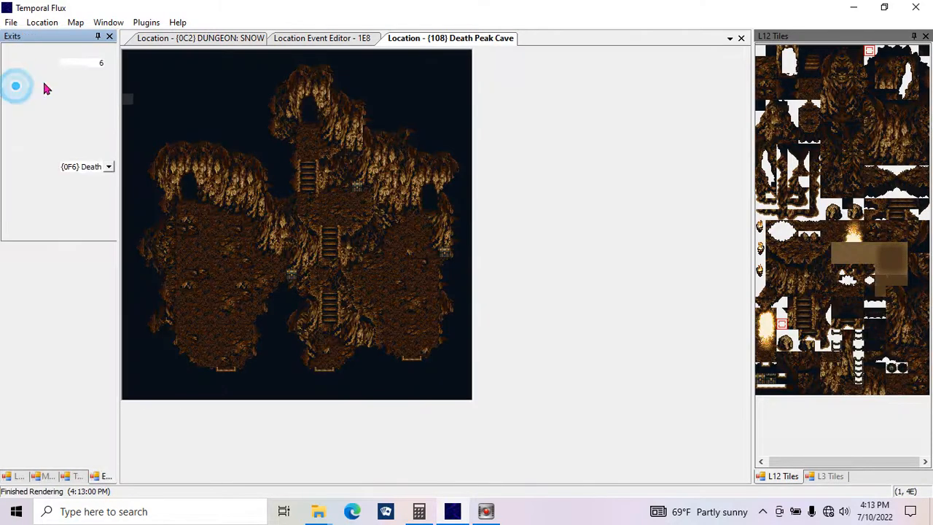
click(108, 167)
click(108, 168)
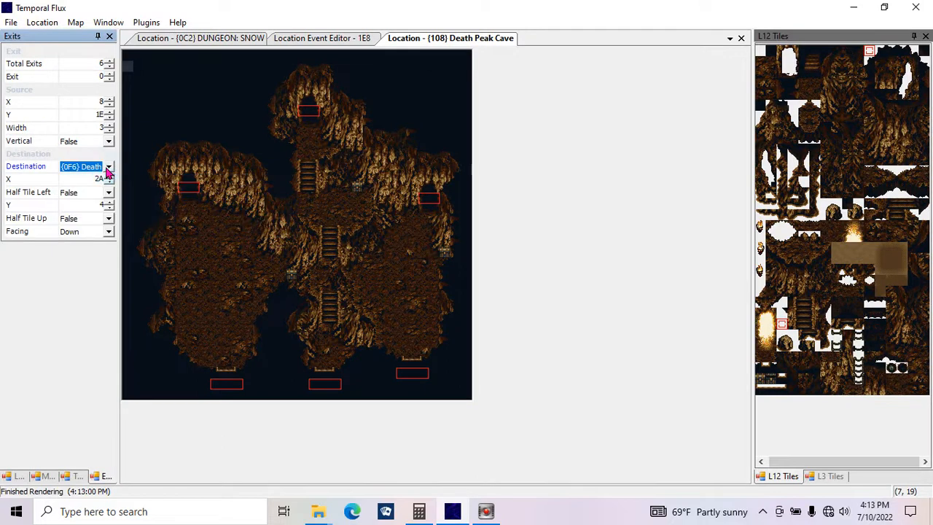
click(107, 101)
click(108, 105)
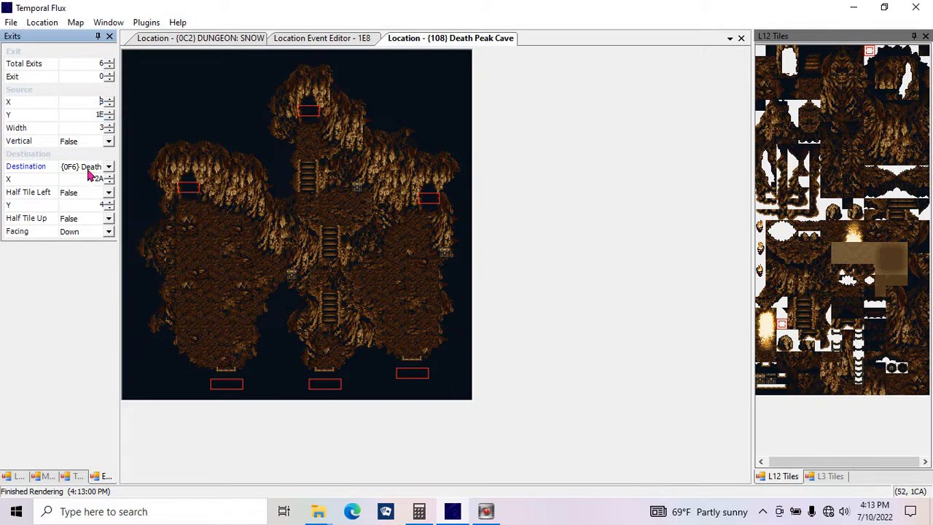
- Return to the location properties and load {0F6} Death Peak Southeast Face in the second location window
click(110, 36)
click(22, 475)
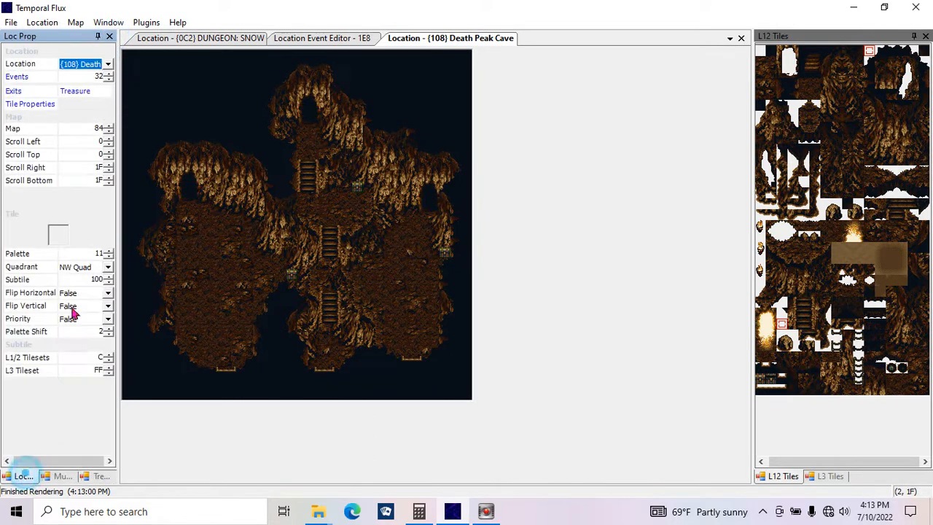
click(99, 64)
scroll(288, 118, up, 10)
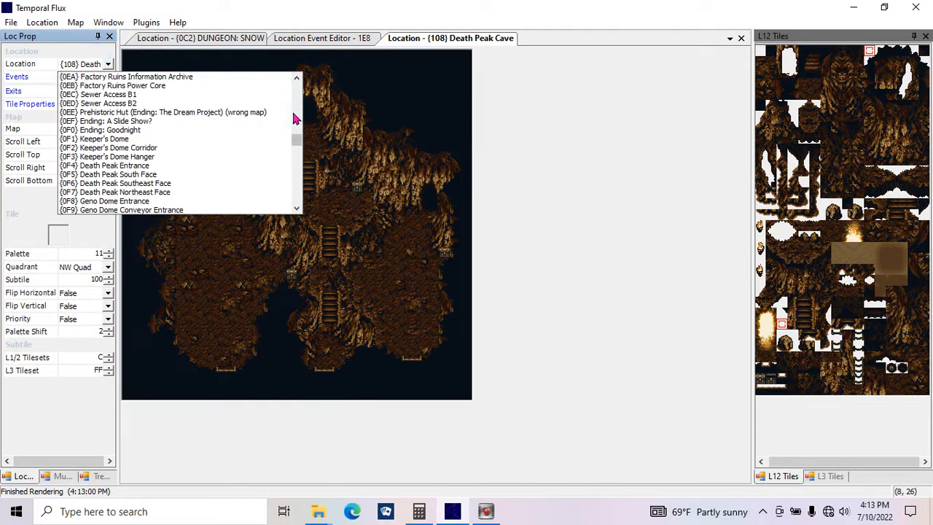
click(216, 191)
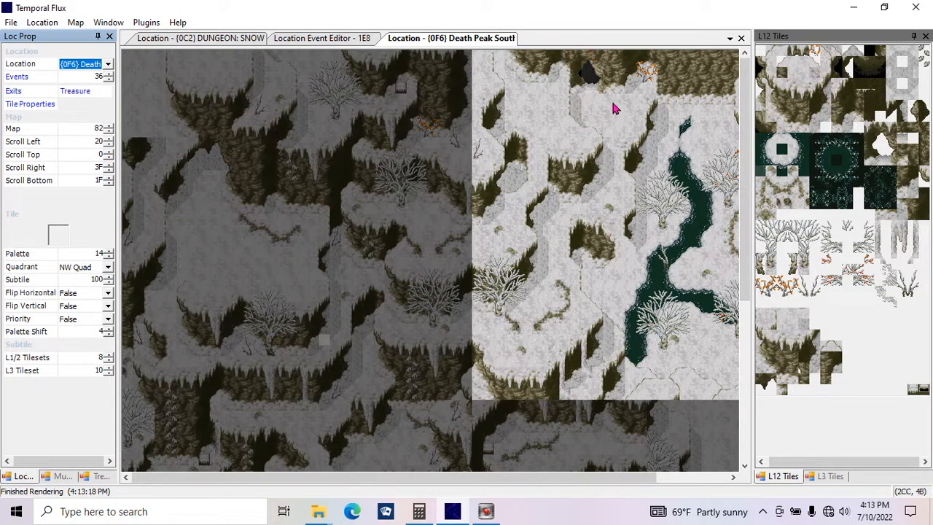
- On the snow dungeon map, repaint the Z-Plane of the tiles at the cave entrance
click(236, 38)
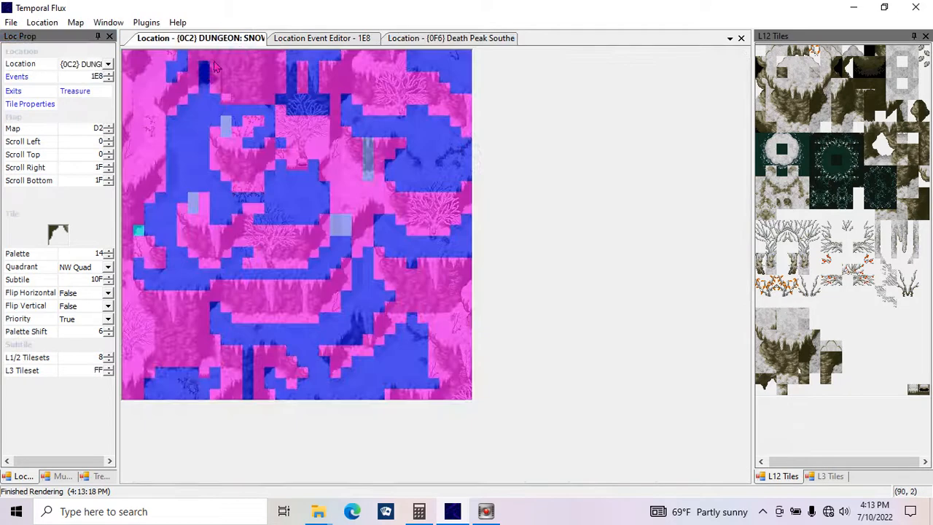
right_click(203, 71)
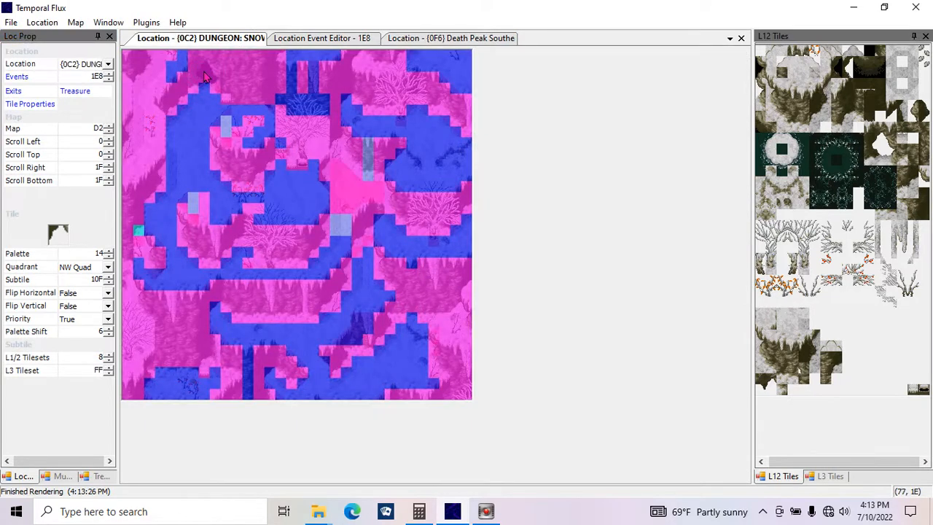
right_click(204, 77)
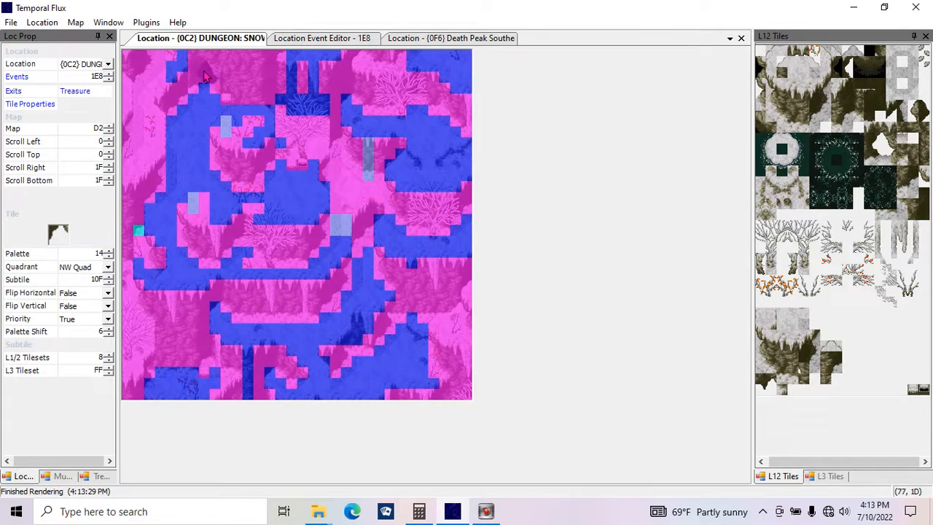
right_click(199, 73)
- Check the snow dungeon's cave entrance tiles with Layer 1 hidden, restore the full map view, and save the ROM
key(1)
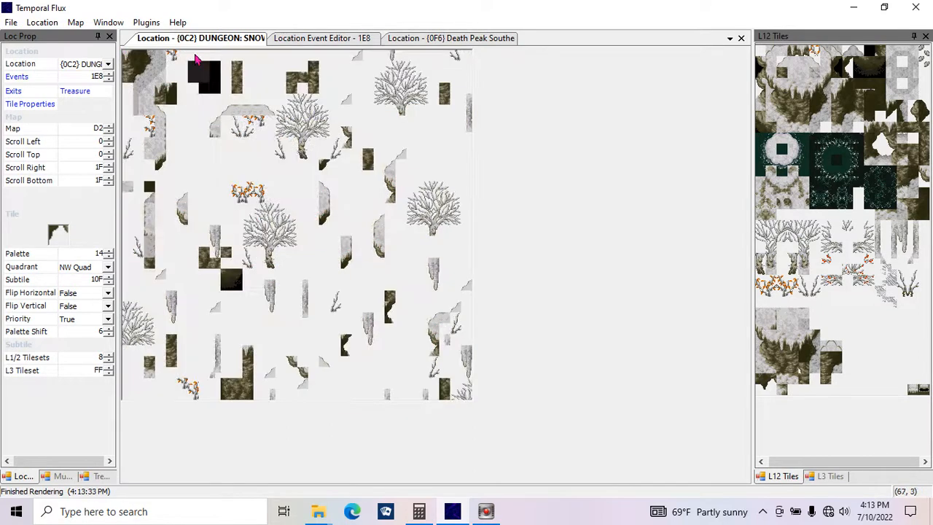
click(202, 69)
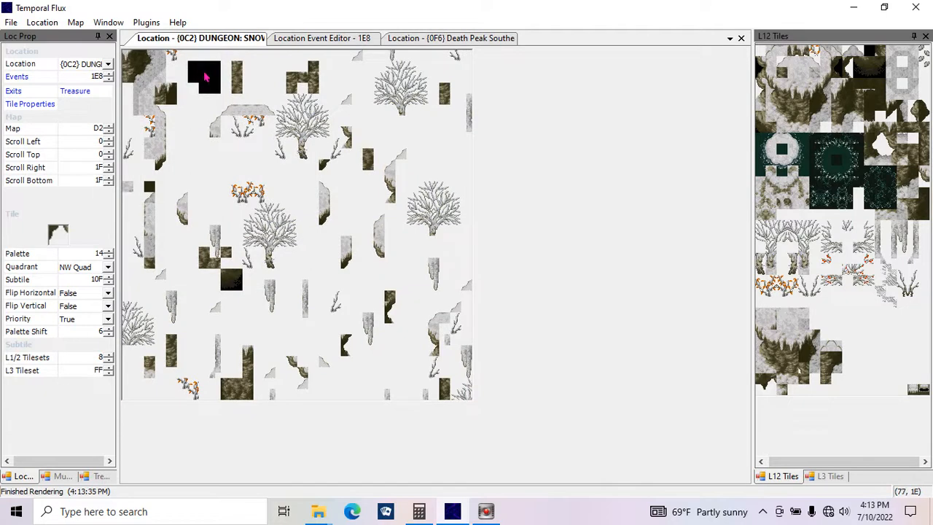
key(1)
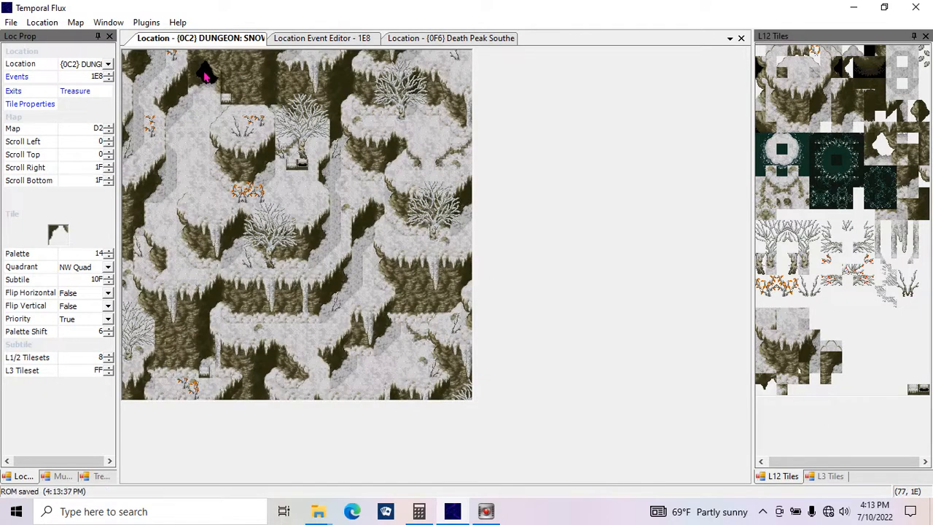
- Move the snow dungeon's exit to the cave entrance with source X 7, Y 2 and width 2
click(31, 90)
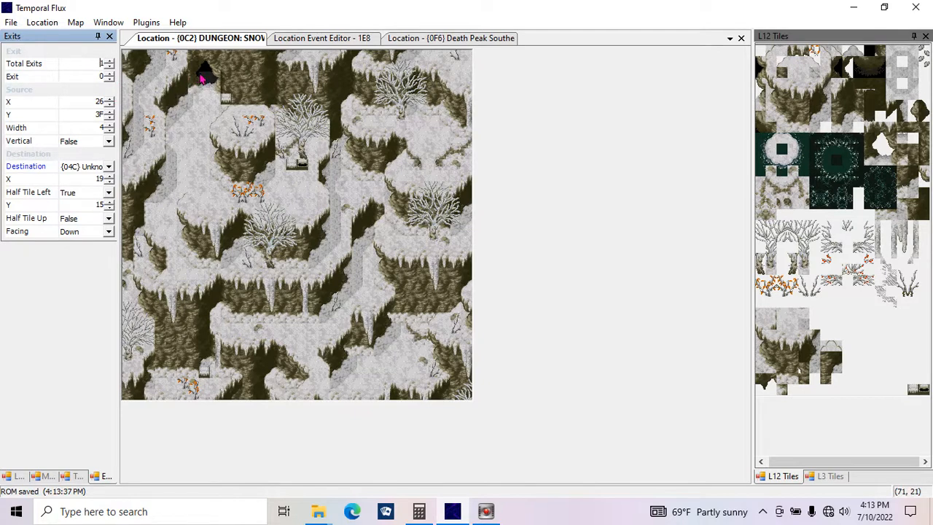
double_click(97, 101)
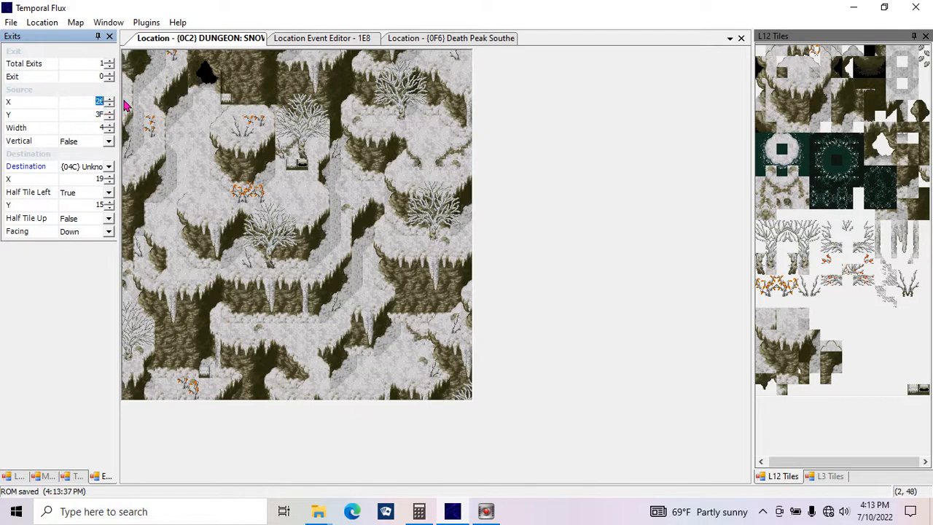
double_click(96, 115)
double_click(95, 127)
click(110, 130)
click(109, 131)
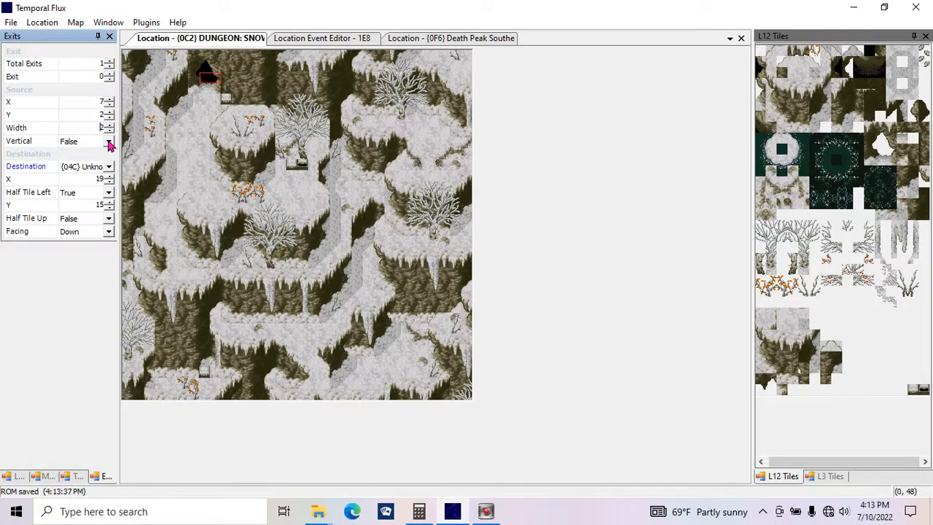
click(81, 76)
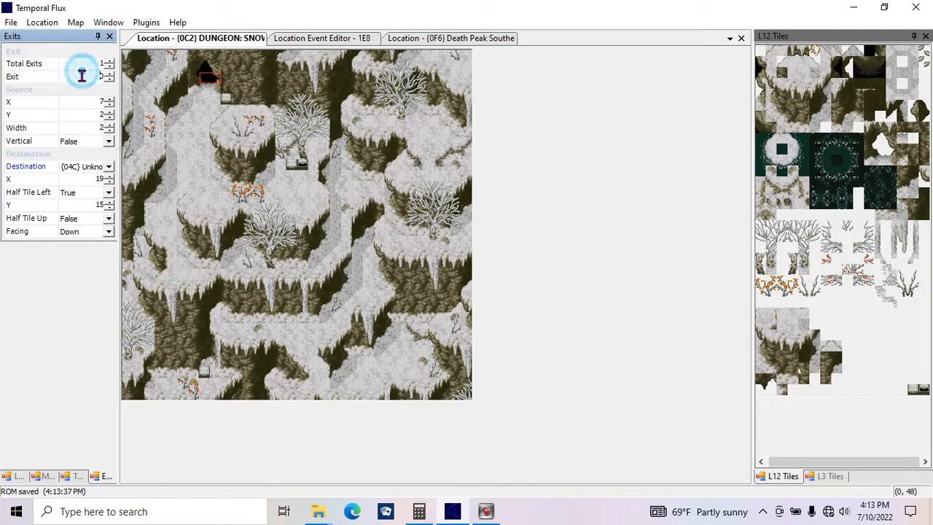
- In the second location window, find and load {0C1} DUNGEON: STONE from the location list
click(423, 38)
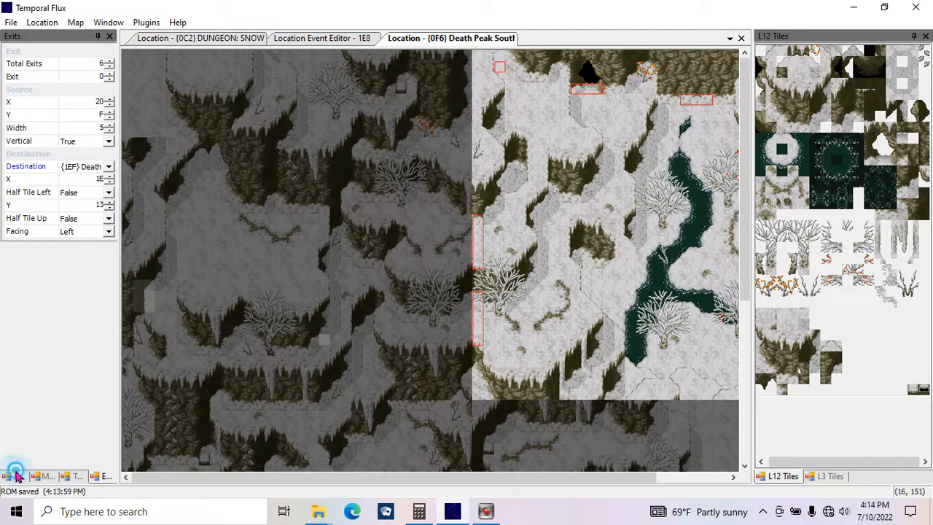
click(18, 475)
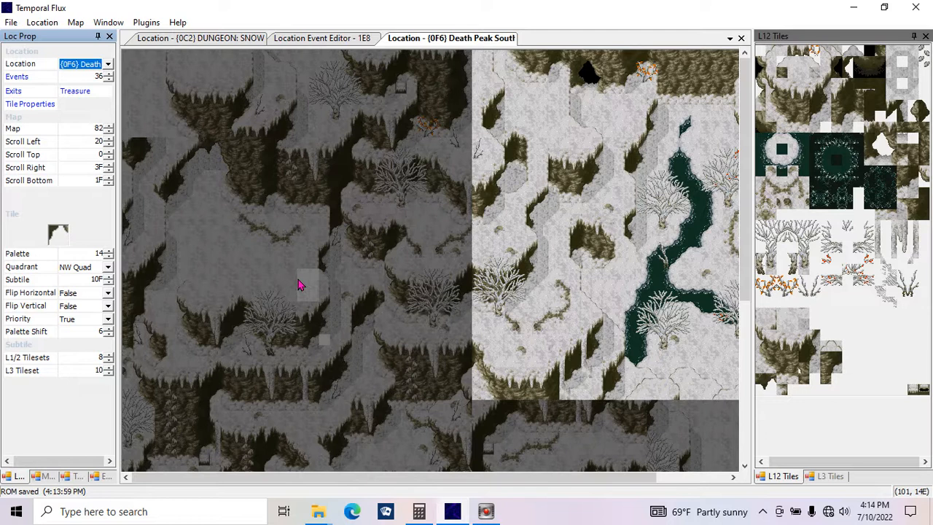
click(95, 64)
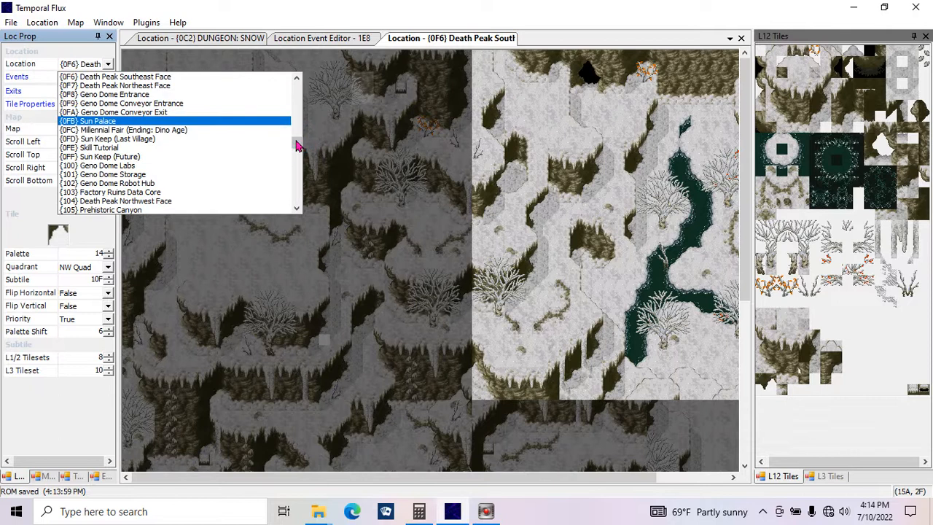
scroll(297, 146, down, 2)
scroll(296, 146, down, 1)
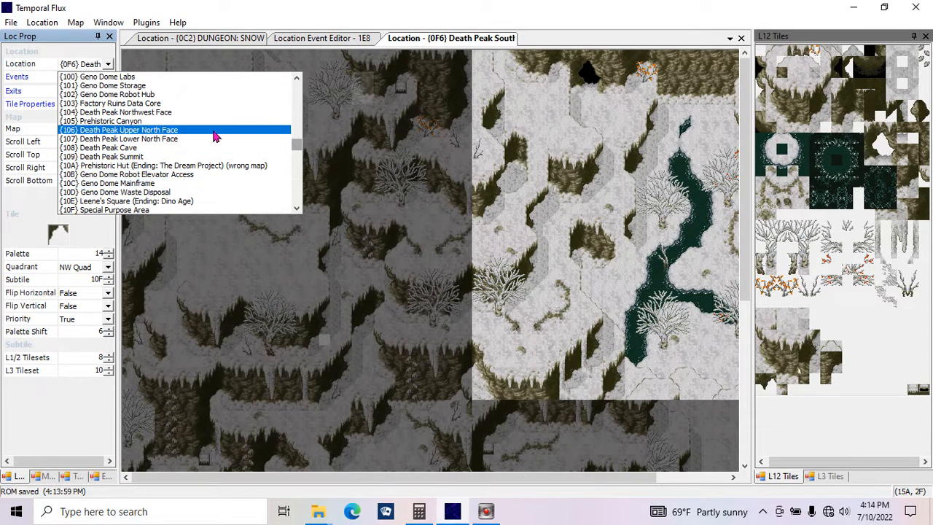
click(296, 114)
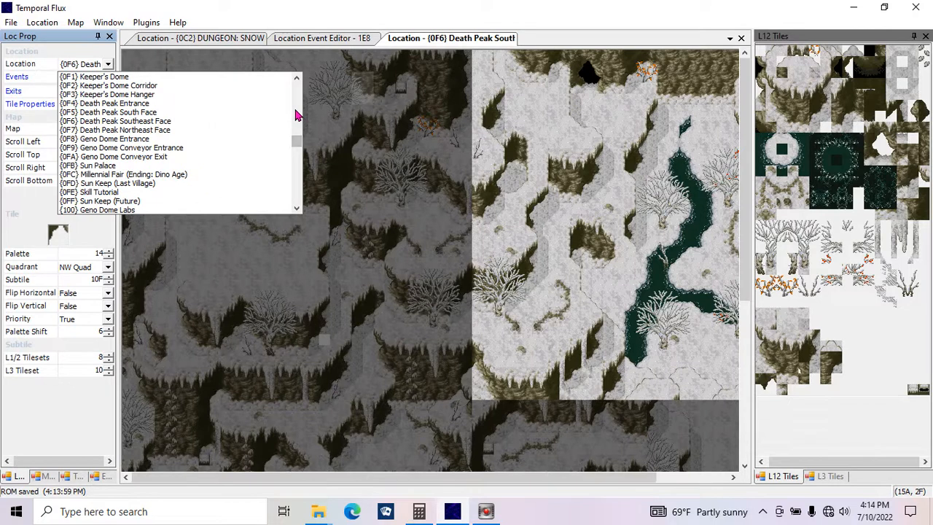
click(296, 114)
click(297, 114)
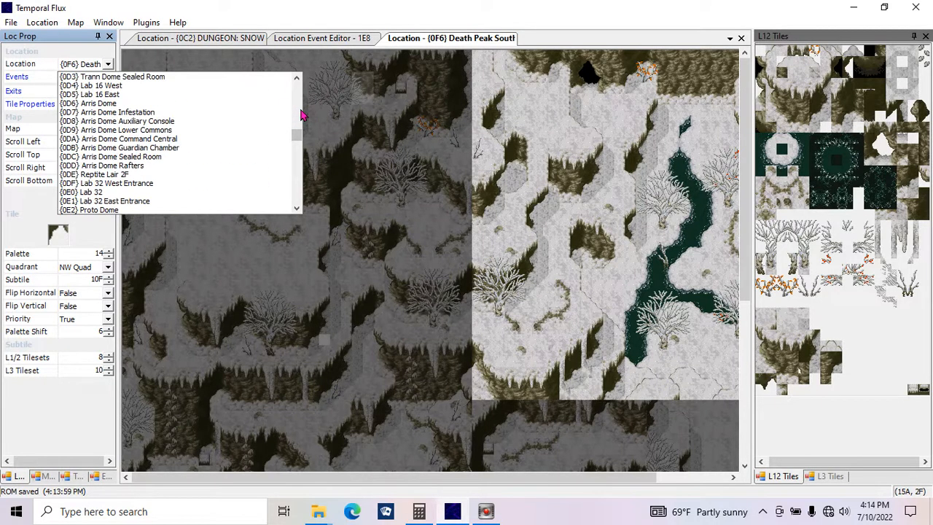
click(297, 115)
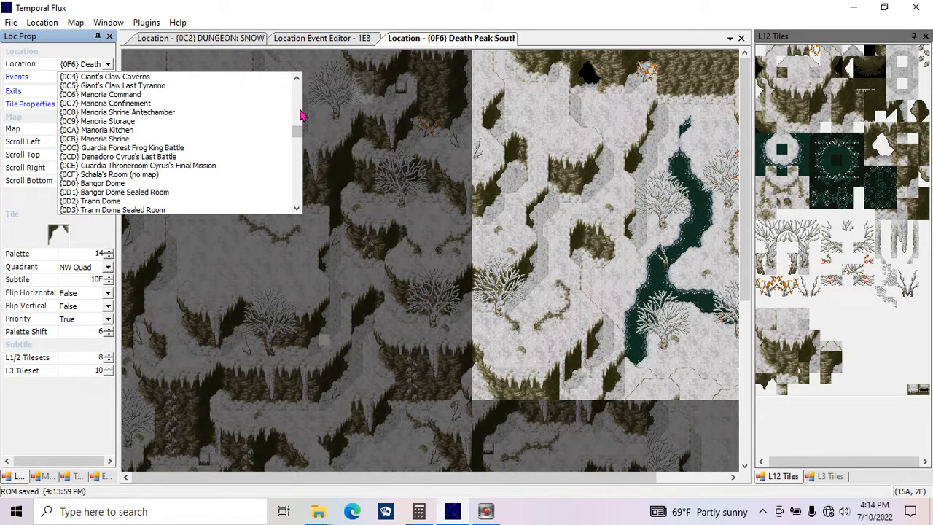
mouse_move(299, 133)
mouse_down()
mouse_move(306, 149)
mouse_move(298, 119)
mouse_up()
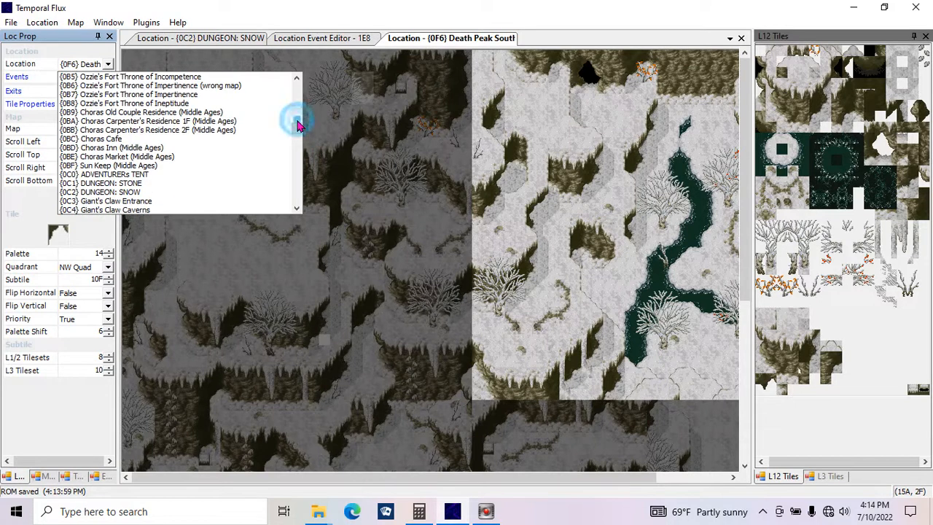
click(163, 186)
- Set the stone dungeon's exit destination to {0C1} DUNGEON: STONE and close that location window
click(15, 91)
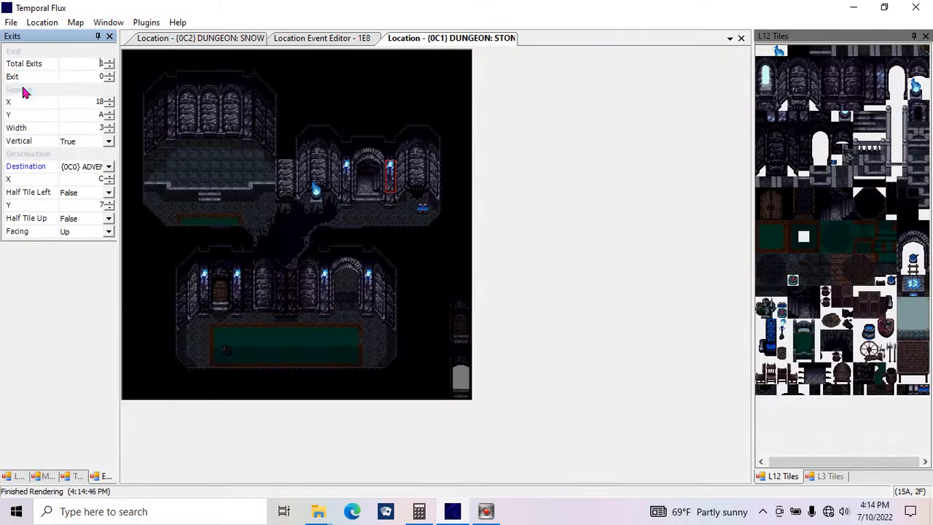
click(109, 168)
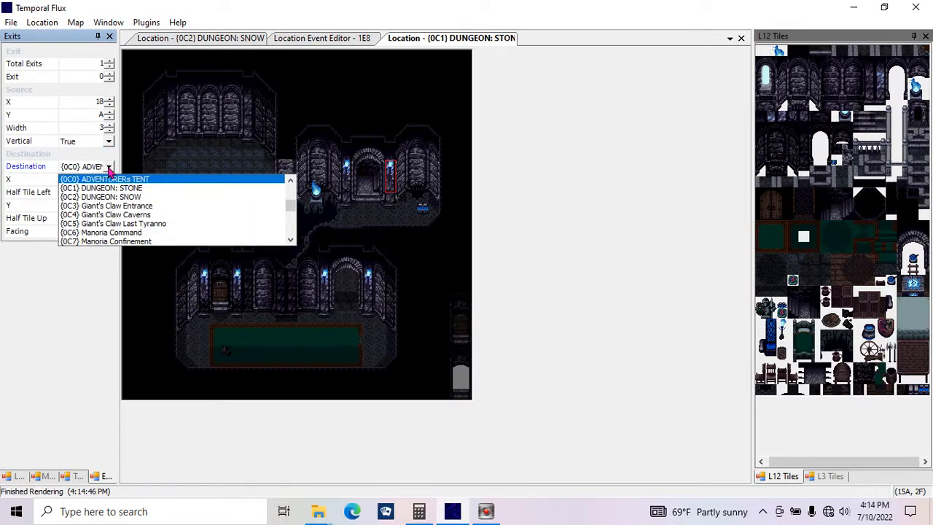
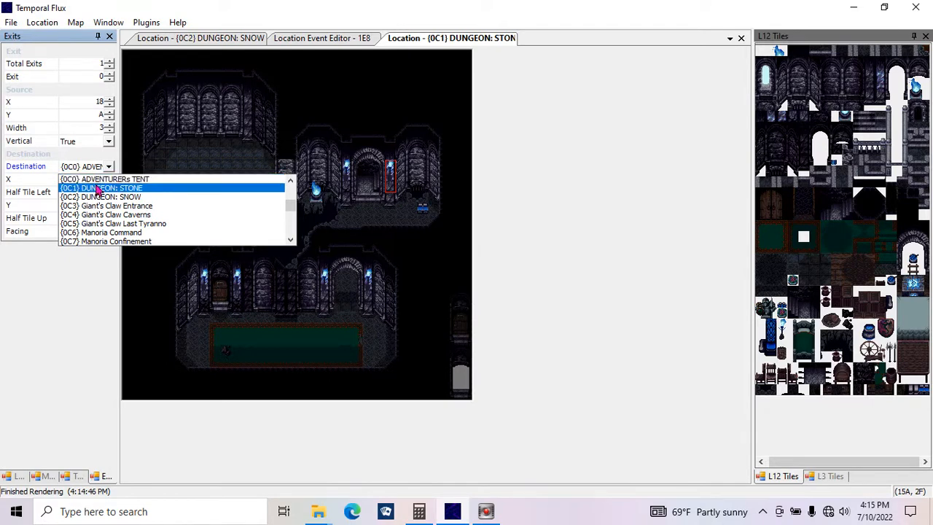
click(97, 189)
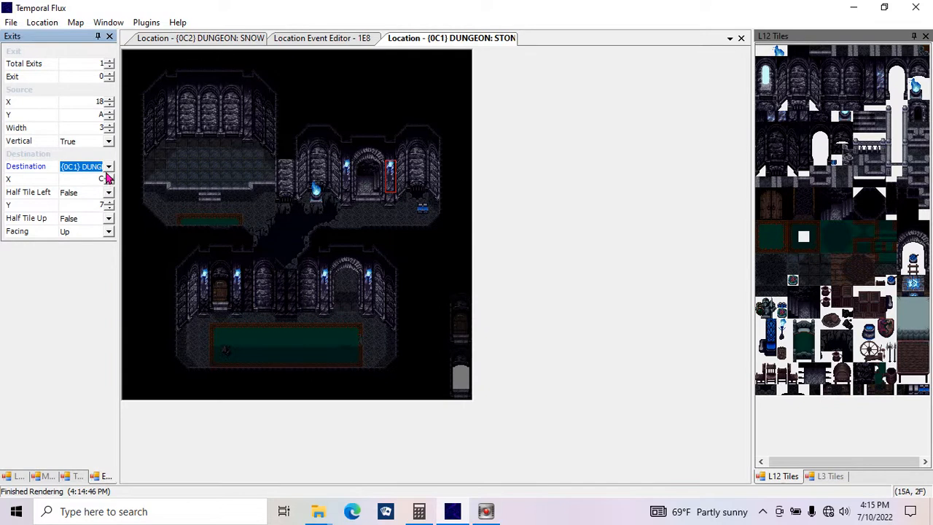
click(741, 38)
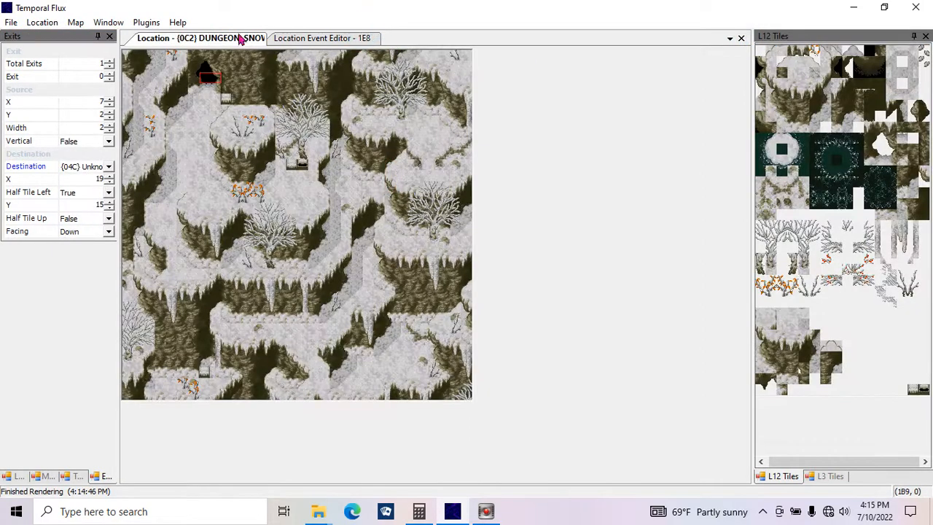
- Set the destination of the snow dungeon's exit to {0C0} ADVENTURERs TENT
click(187, 38)
click(91, 166)
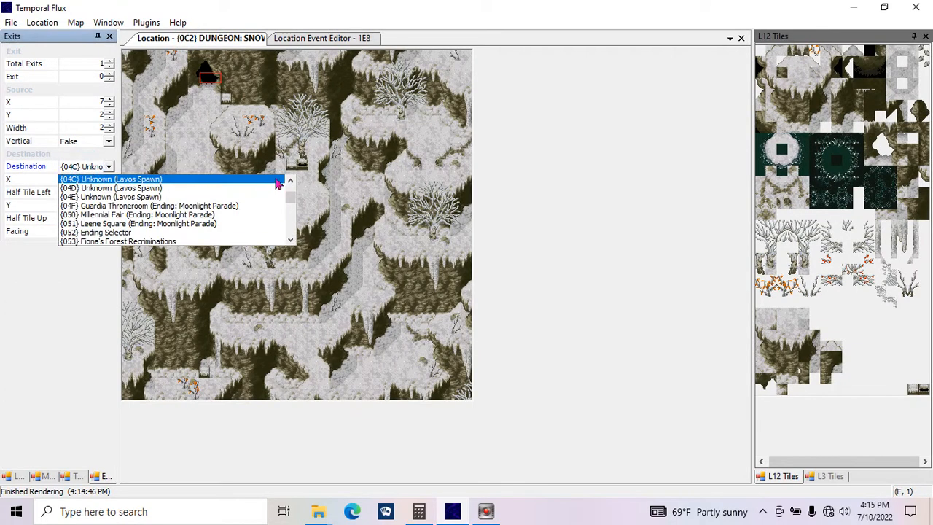
drag(292, 199, 290, 208)
click(291, 229)
click(290, 228)
click(290, 228)
click(290, 228)
click(255, 197)
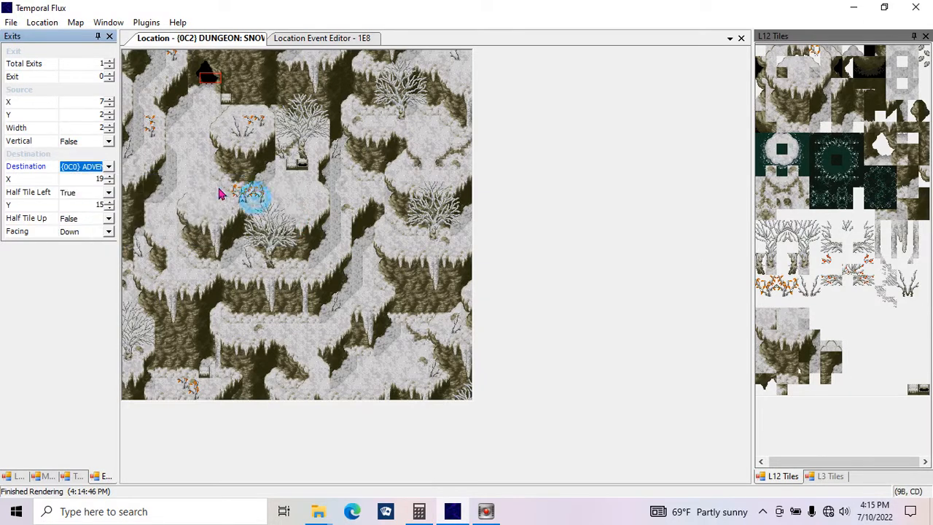
- Set the exit's destination to X C, Y 7, Half Tile Left False and Facing Up, and save the ROM
click(91, 179)
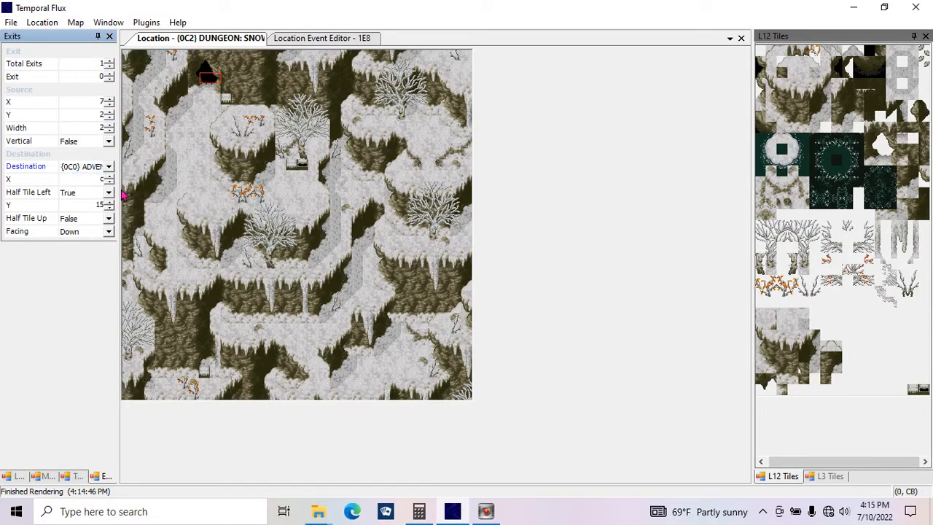
click(88, 203)
text(7)
click(100, 190)
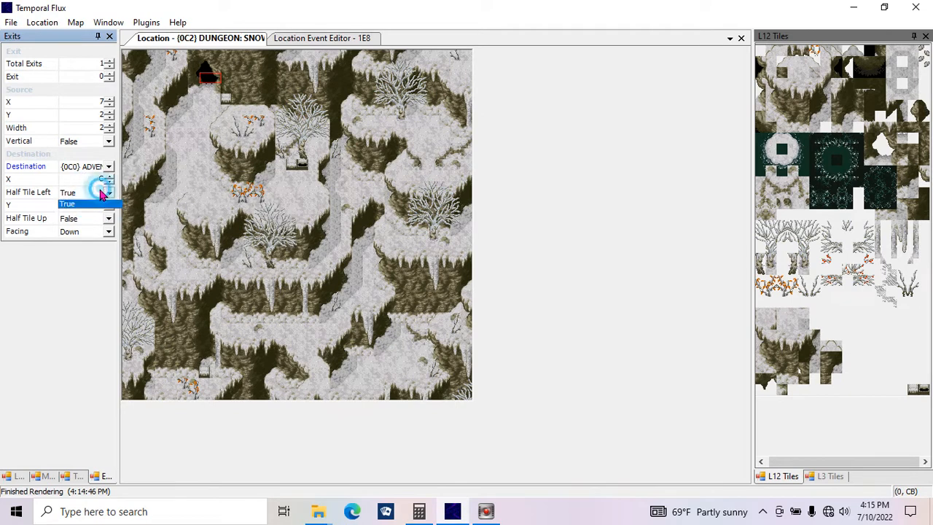
click(98, 207)
click(87, 231)
click(84, 244)
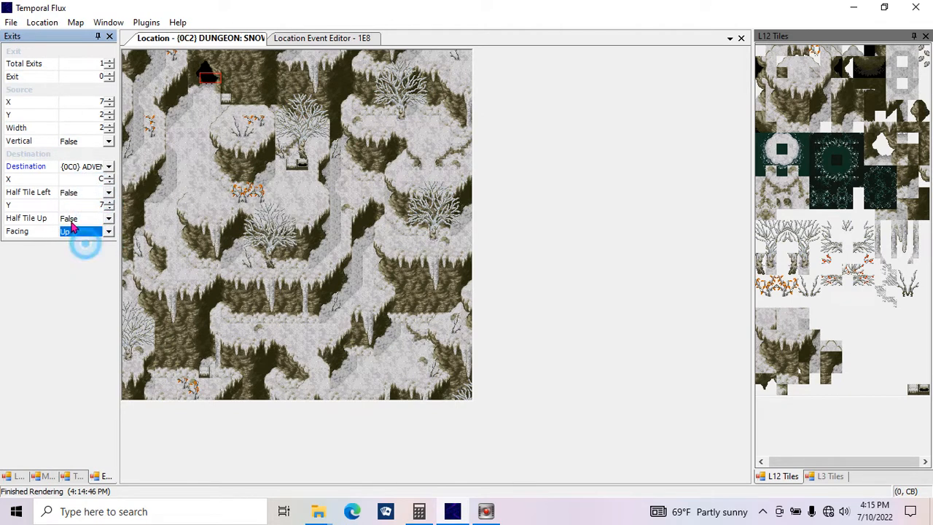
click(100, 205)
key(ctrl+s)
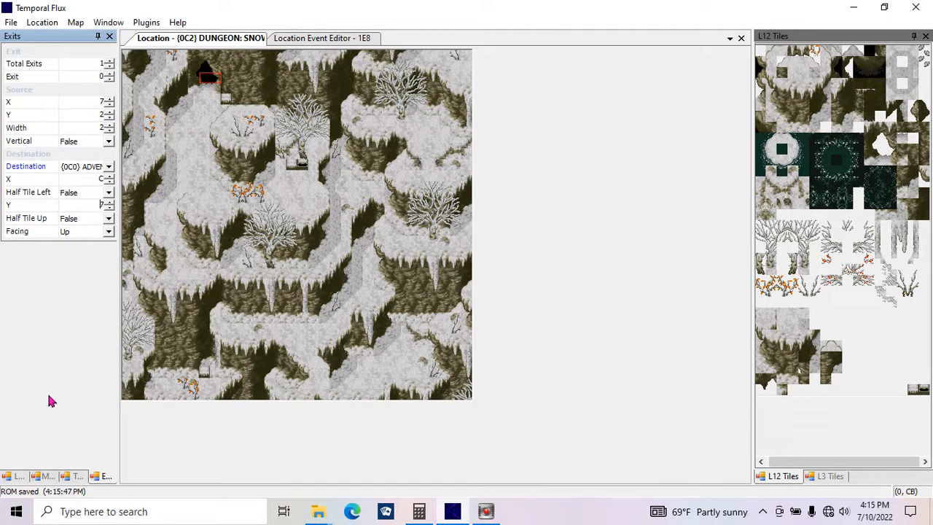
- Close the Exits, Treasure and Music Table windows and save the ROM
click(22, 478)
click(99, 477)
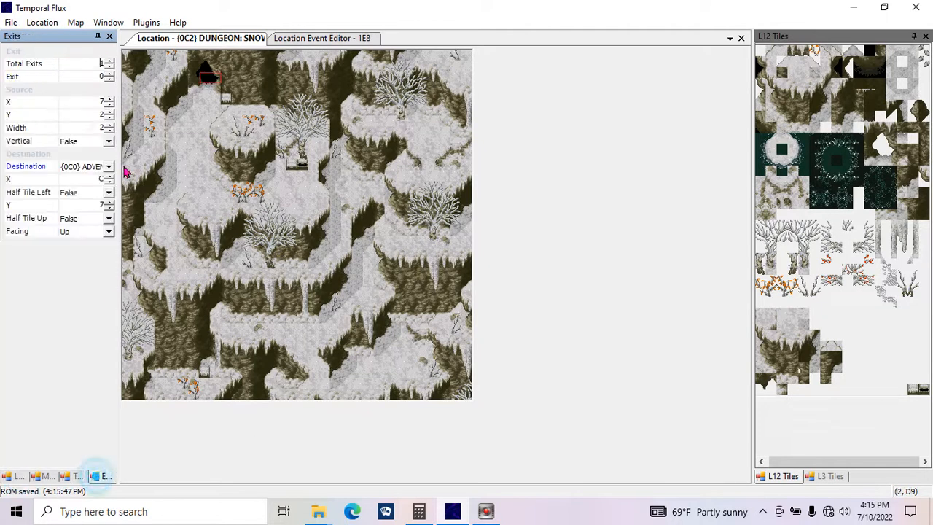
click(109, 35)
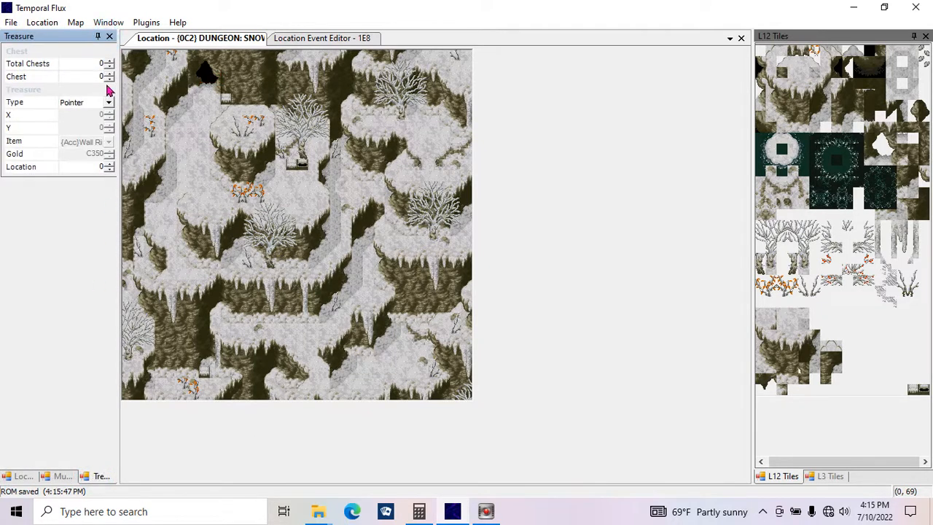
click(110, 36)
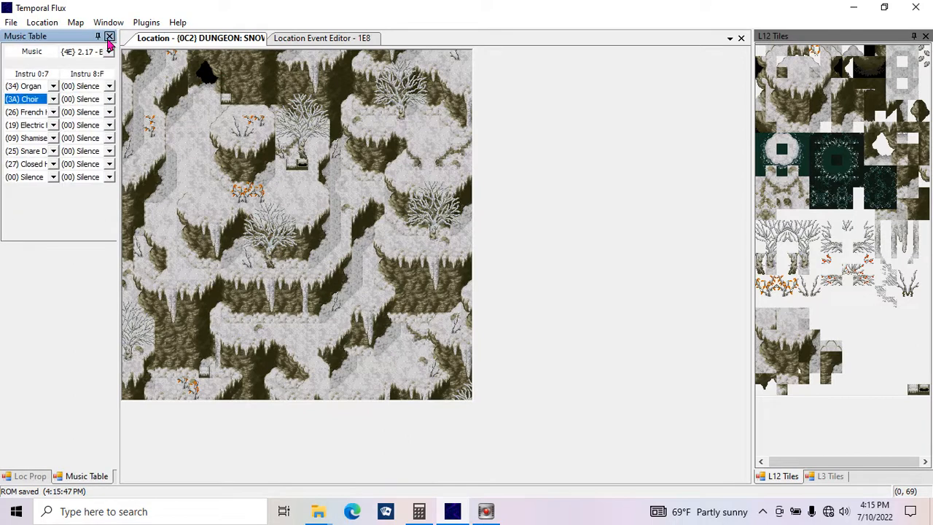
click(108, 36)
key(ctrl+s)
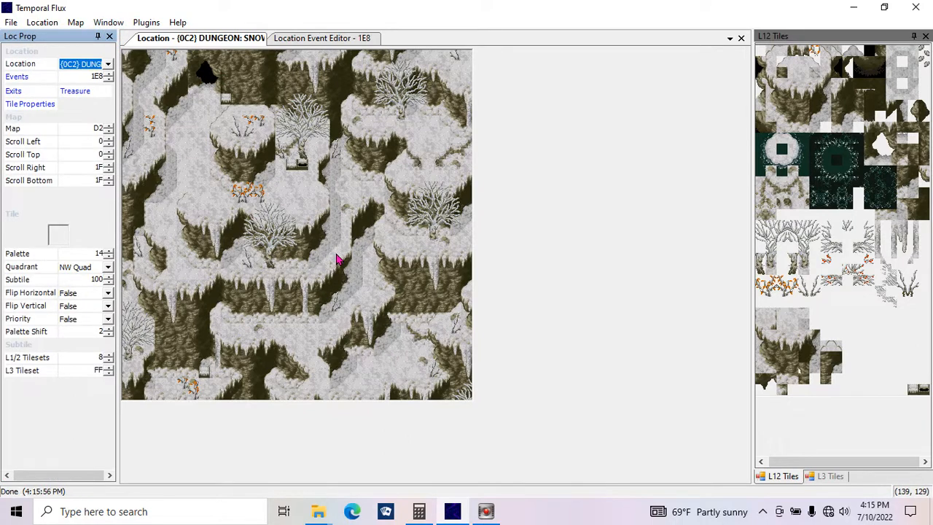
- Launch the CT_plus2 ROM in the Snes9X emulator and load the saved game position CT_plus2.004
click(351, 38)
click(246, 39)
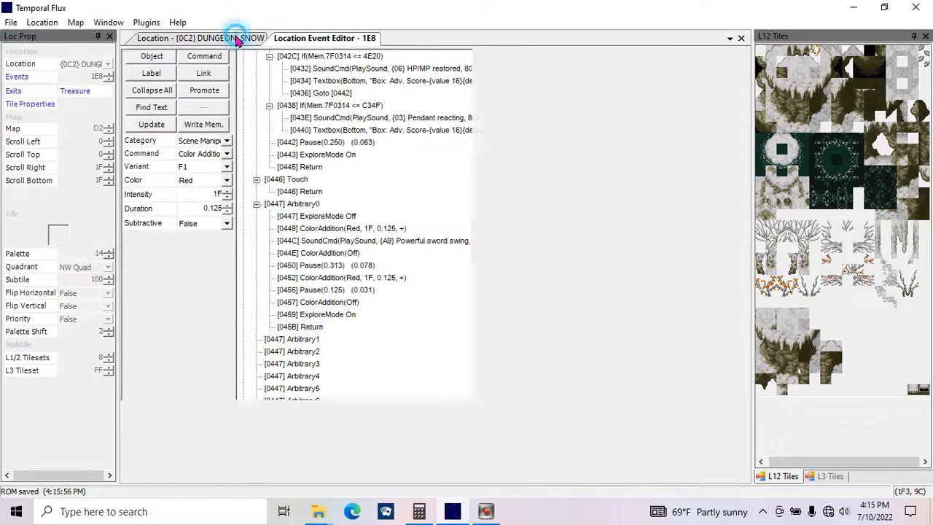
click(320, 39)
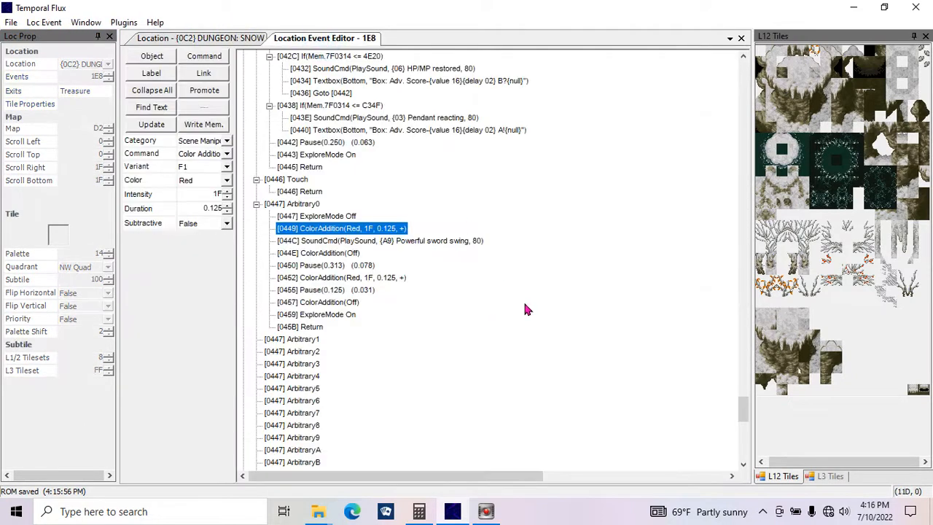
click(853, 7)
drag(640, 166, 804, 49)
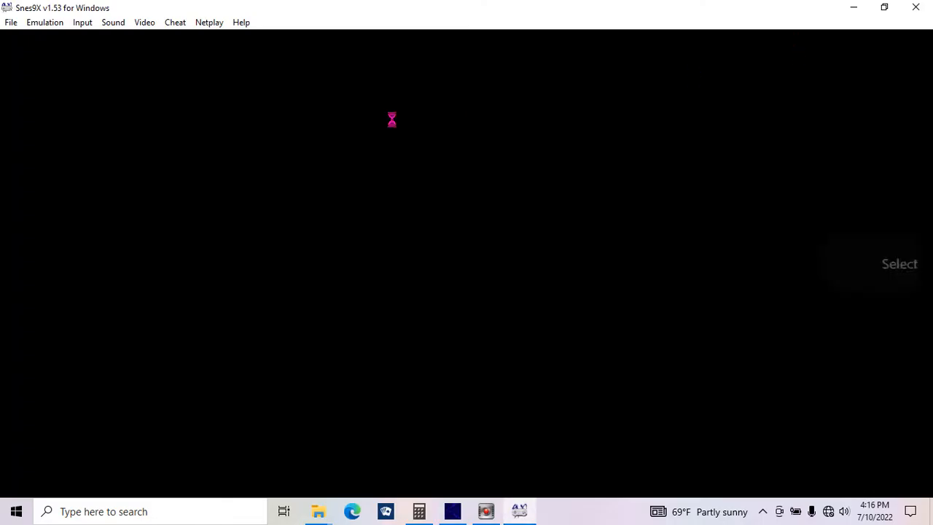
click(11, 23)
mouse_move(34, 83)
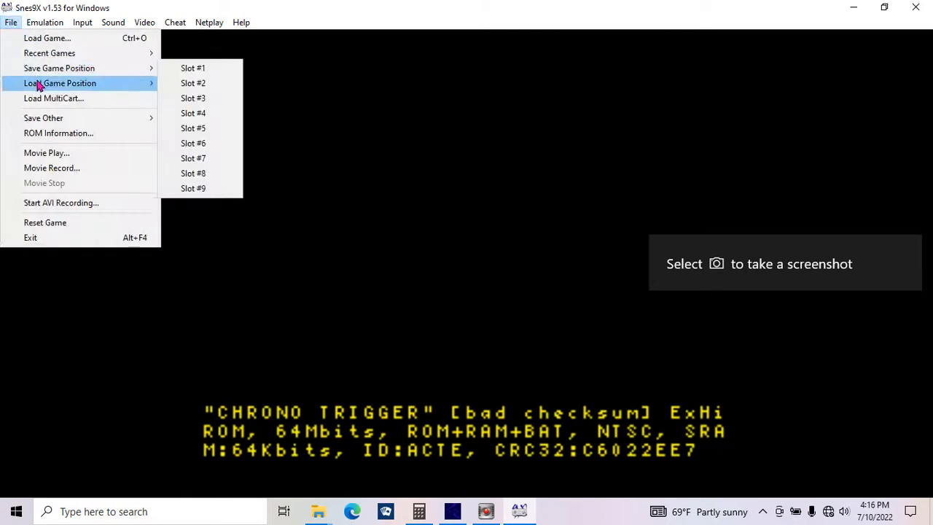
click(193, 142)
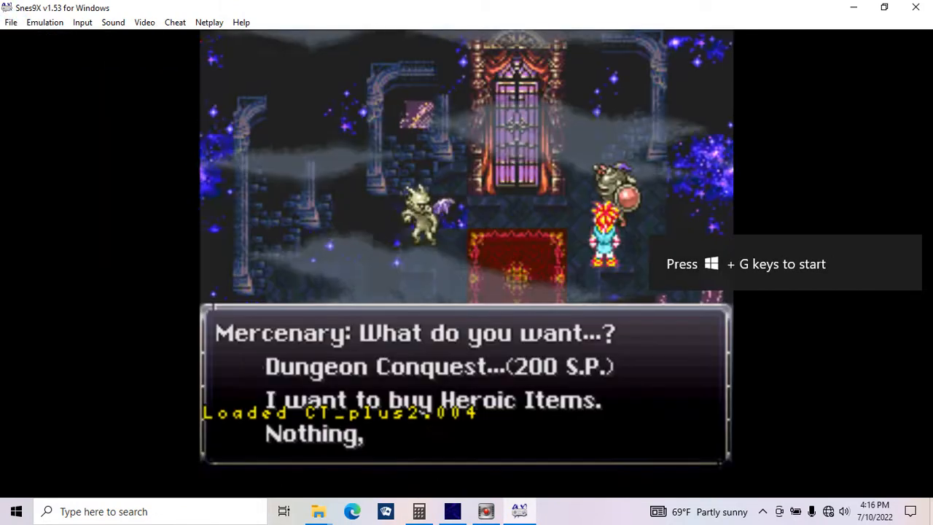
- Choose Dungeon Conquest from the Mercenary, enter the snow dungeon and test walking Crono around the cave entrance and down the slope
key(v)
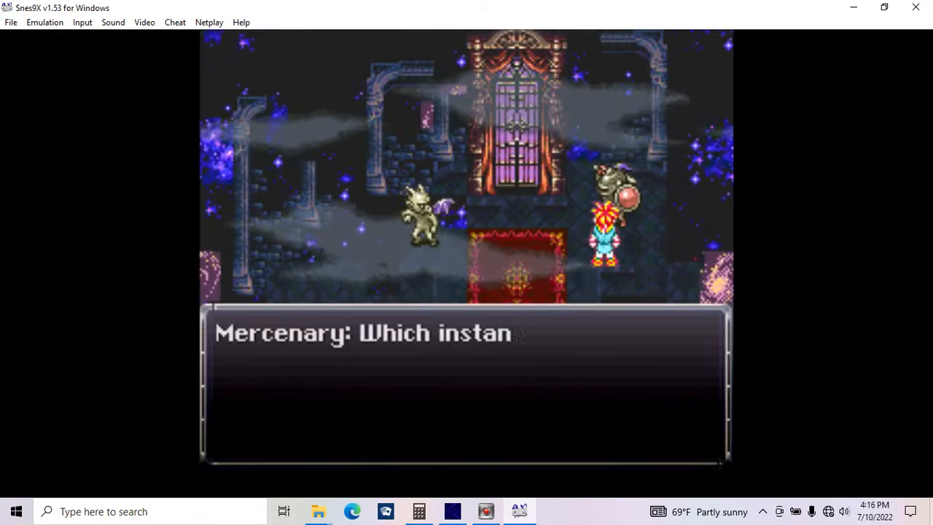
key(v)
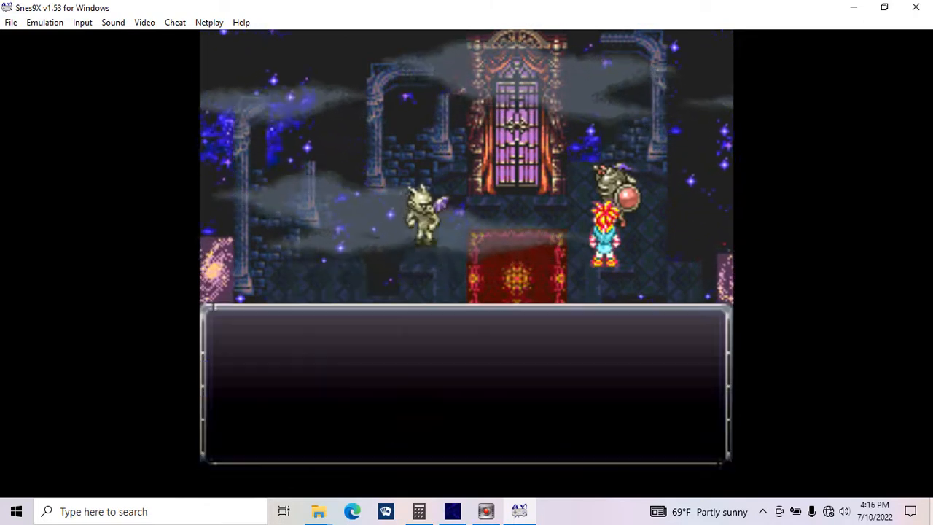
key(v)
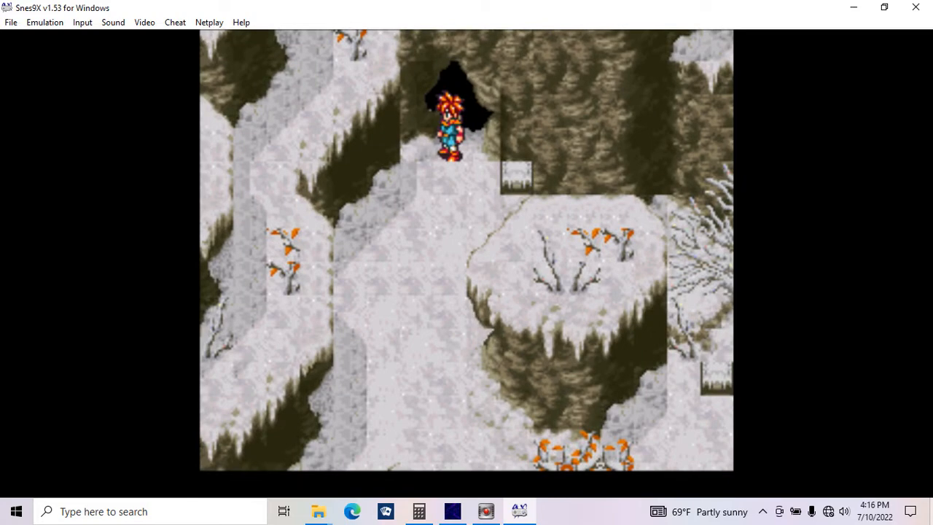
key(Right)
key(Up)
key(Down)
key(Up)
key(Down)
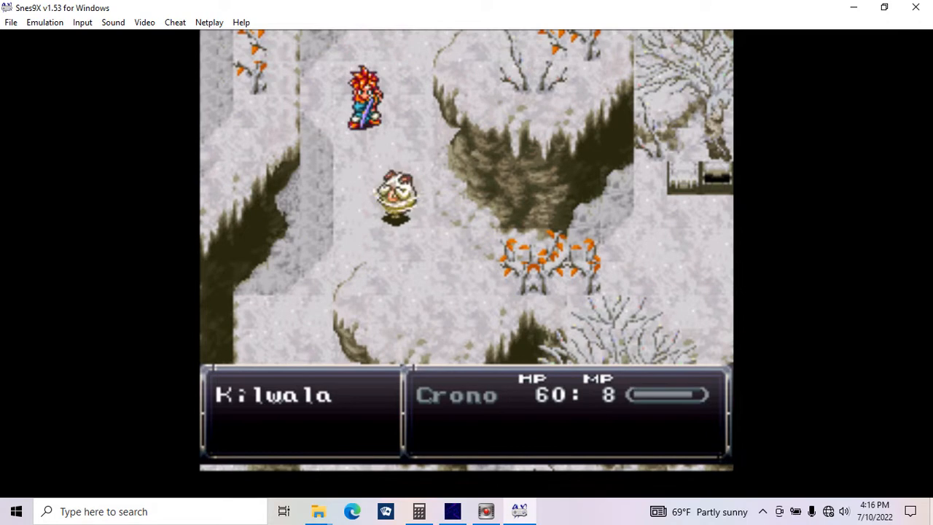
- Fight the Kilwala on the snow slope with Crono until the battle ends and dismiss the messages
key(v)
key(v)
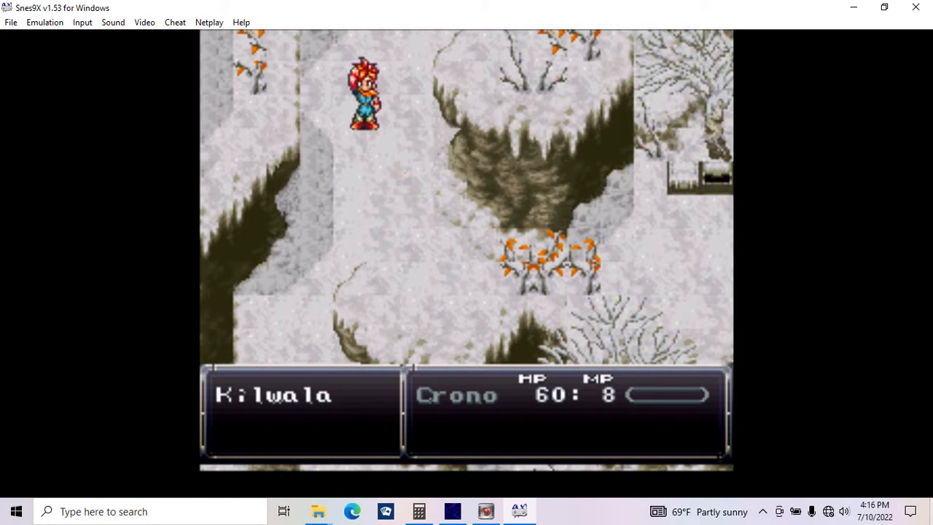
key(v)
key(v)
key(v)
key(v)
key(v)
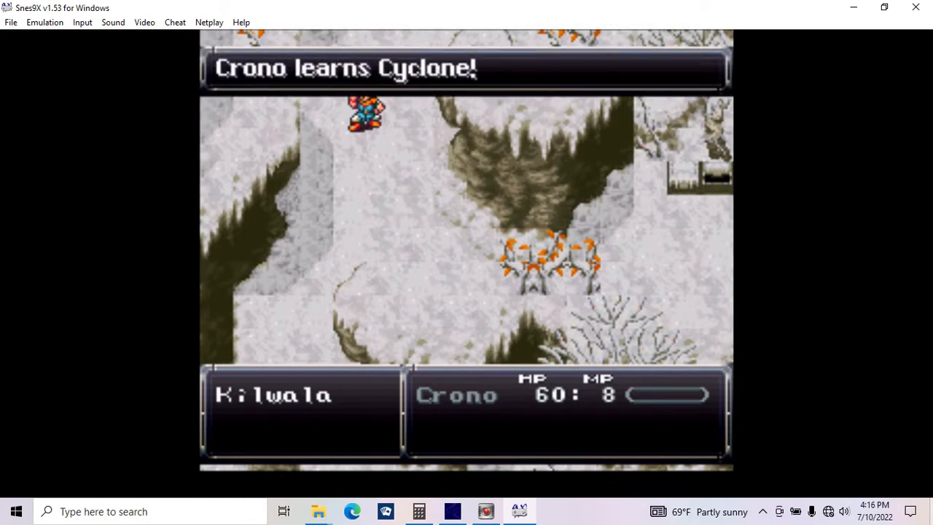
key(v)
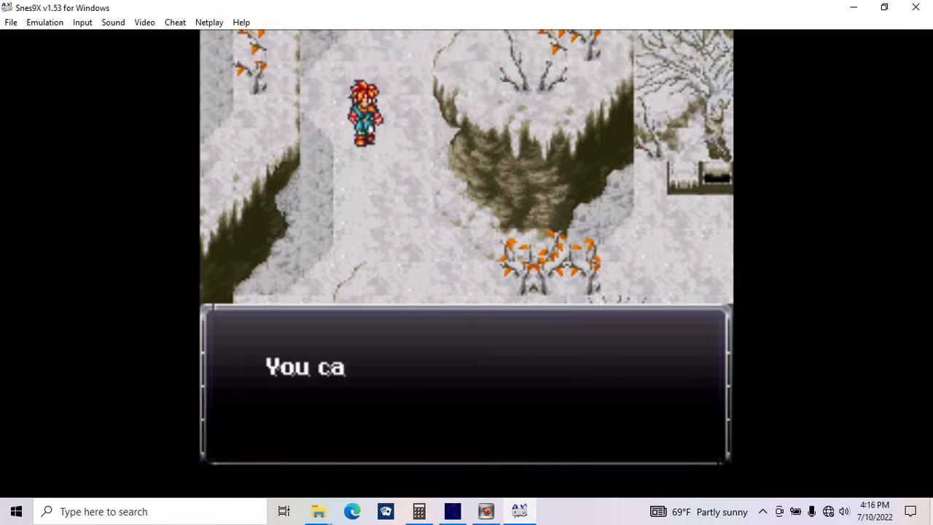
key(v)
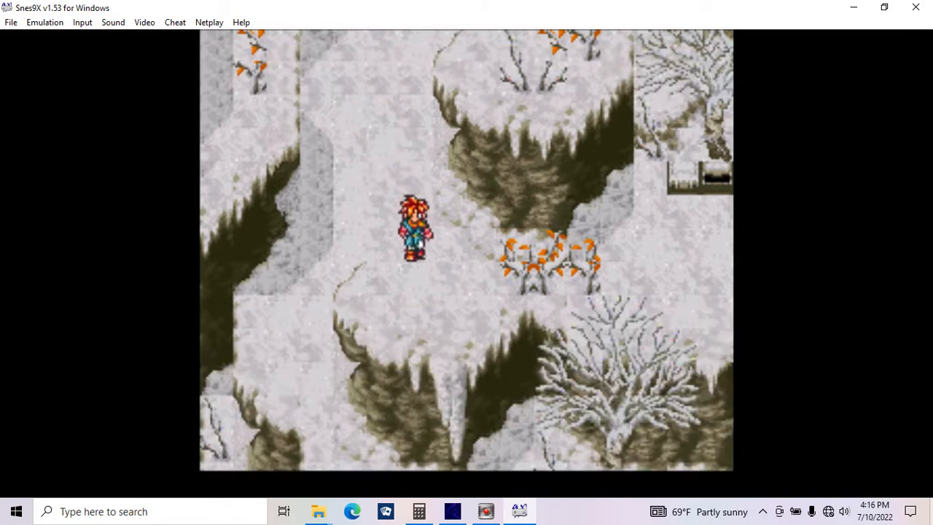
- Walk Crono back up the slope, close the emulator and switch back to Temporal Flux
key(Up)
key(Left)
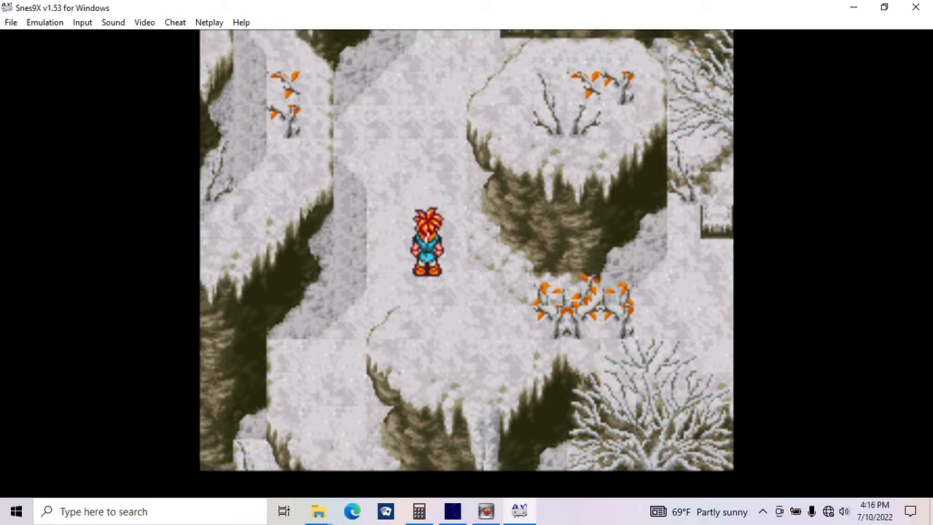
click(916, 8)
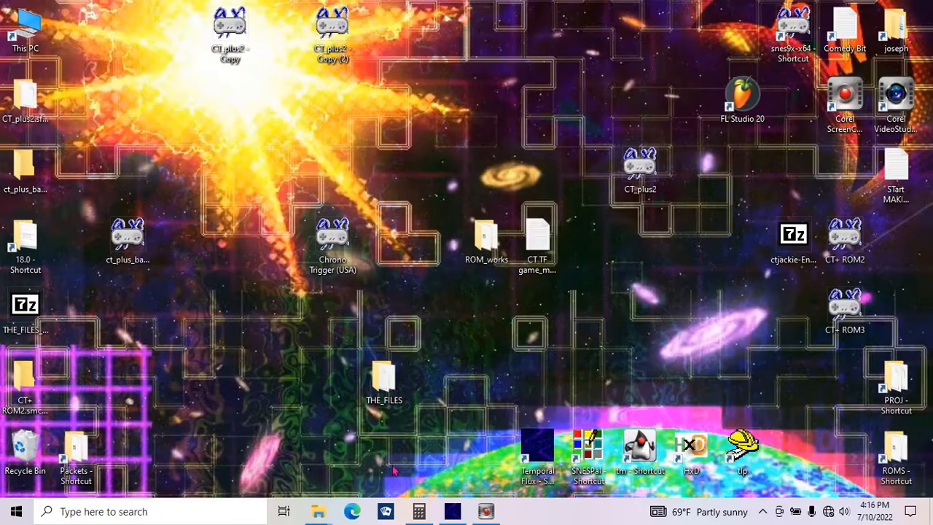
click(452, 505)
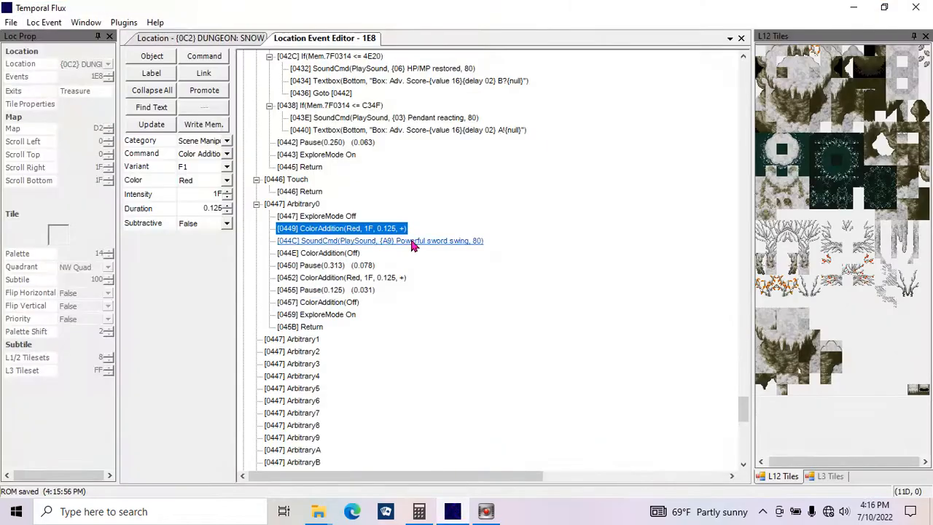
- Close and reopen the snow dungeon's event script 1E8 and review Object 00's Startup / Idle commands
scroll(743, 400, up, 15)
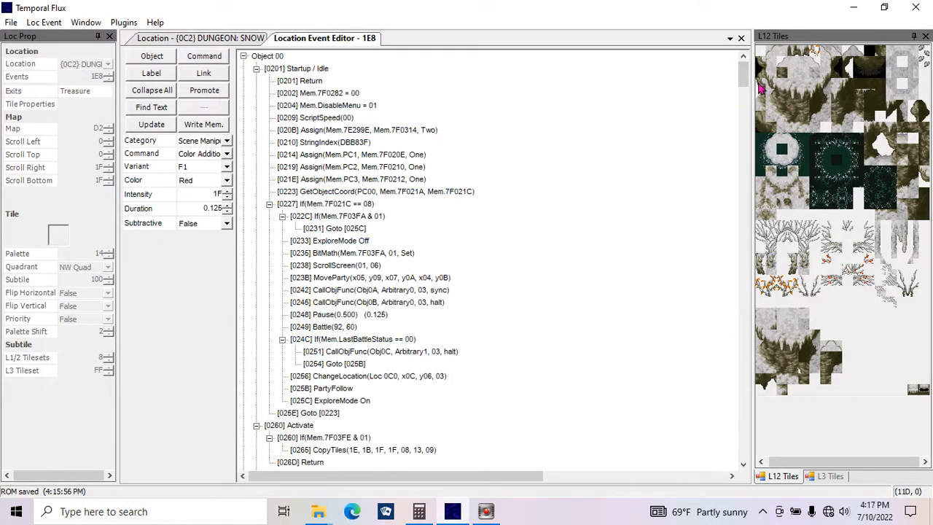
click(741, 38)
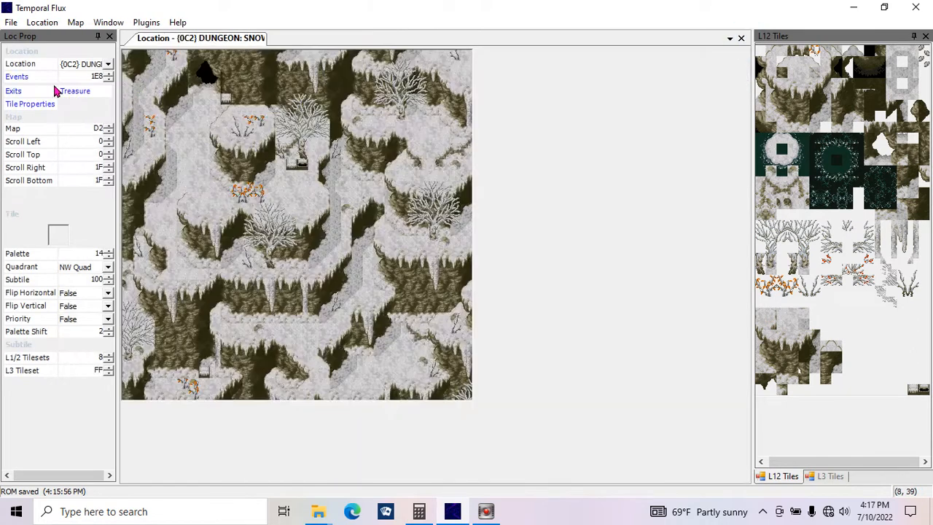
click(30, 77)
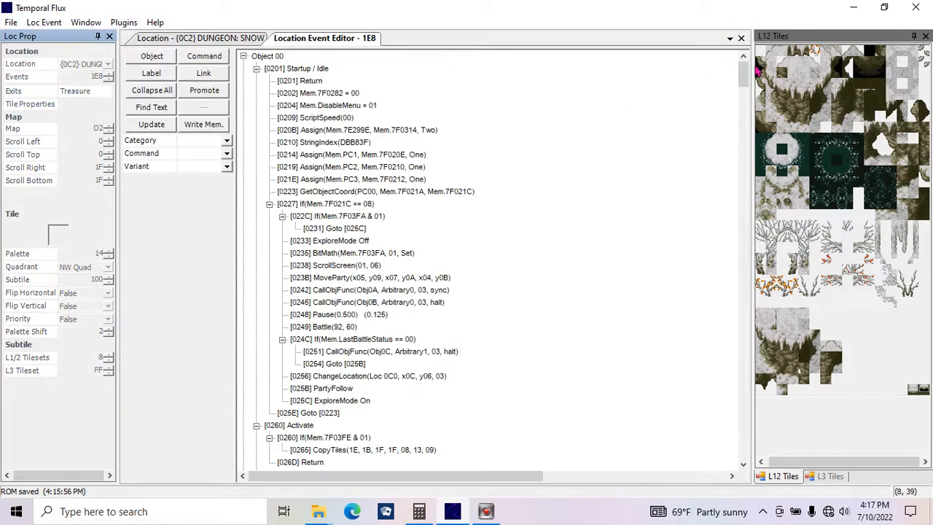
scroll(743, 70, down, 7)
scroll(743, 70, up, 7)
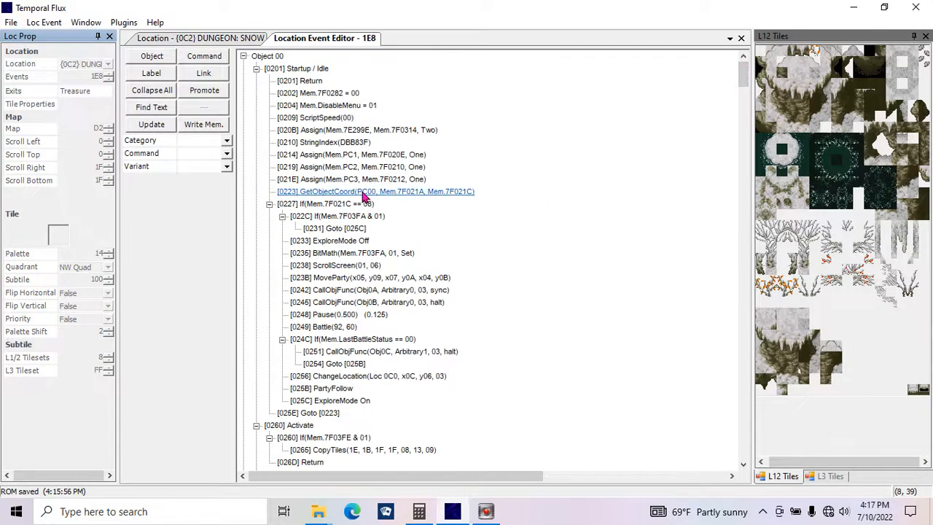
- Insert a command below GetObjectCoord in Object 00's Startup / Idle and set its category to Check Button
click(349, 194)
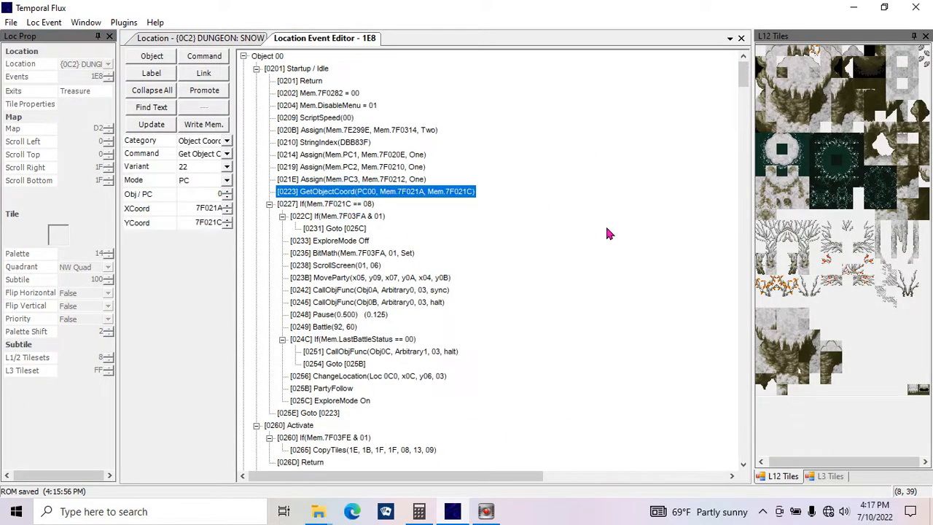
click(269, 205)
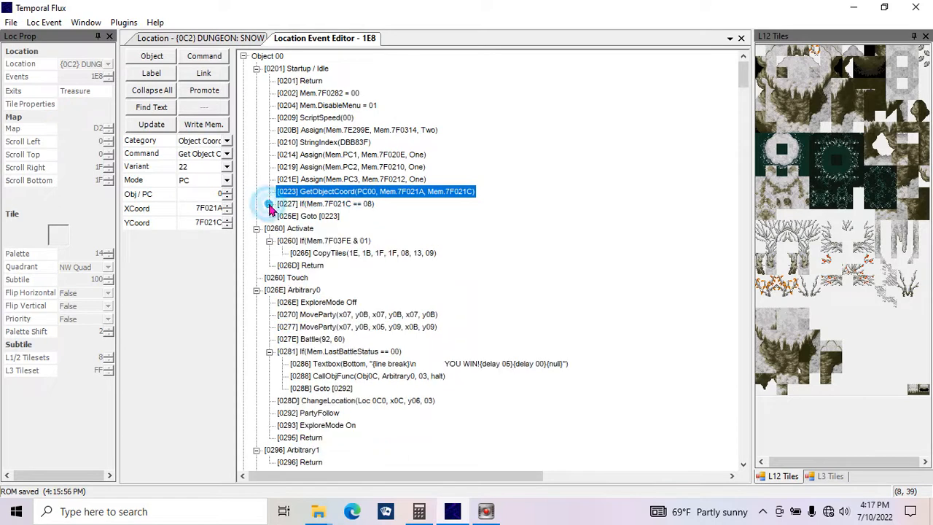
click(288, 203)
click(226, 140)
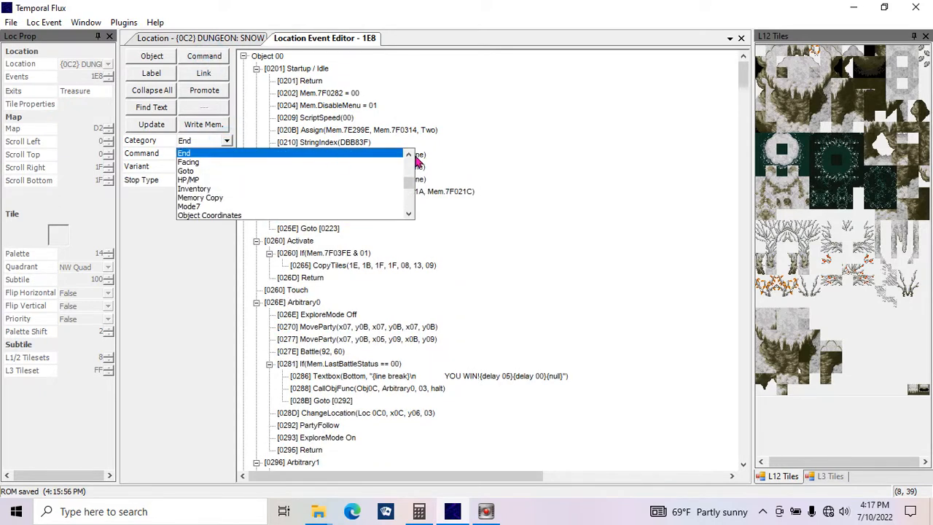
click(408, 154)
click(408, 155)
click(408, 154)
click(408, 155)
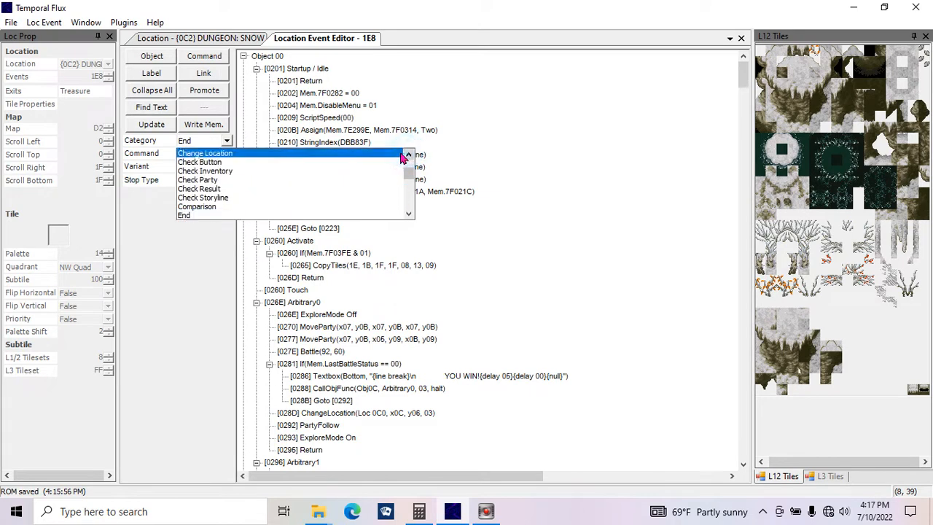
click(327, 158)
- Set the button check to button Y with check type Type 1 and update the command
click(226, 180)
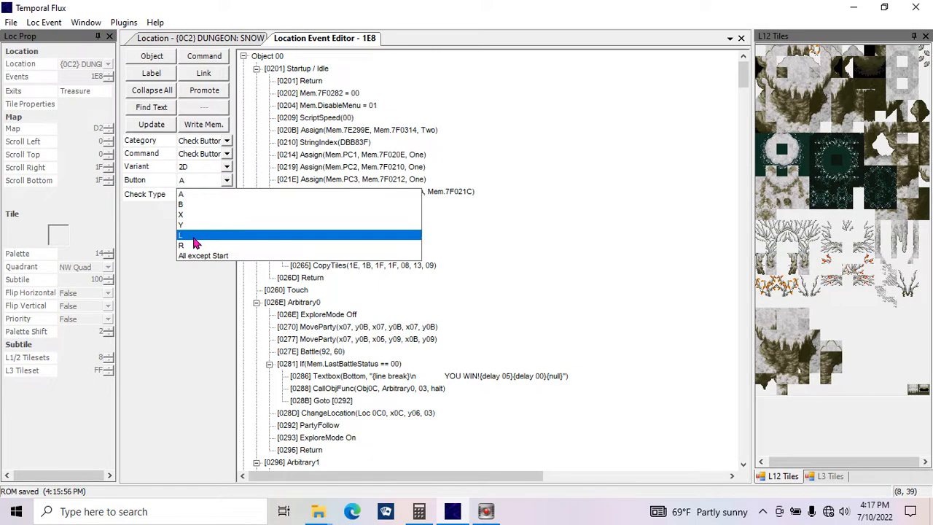
click(216, 226)
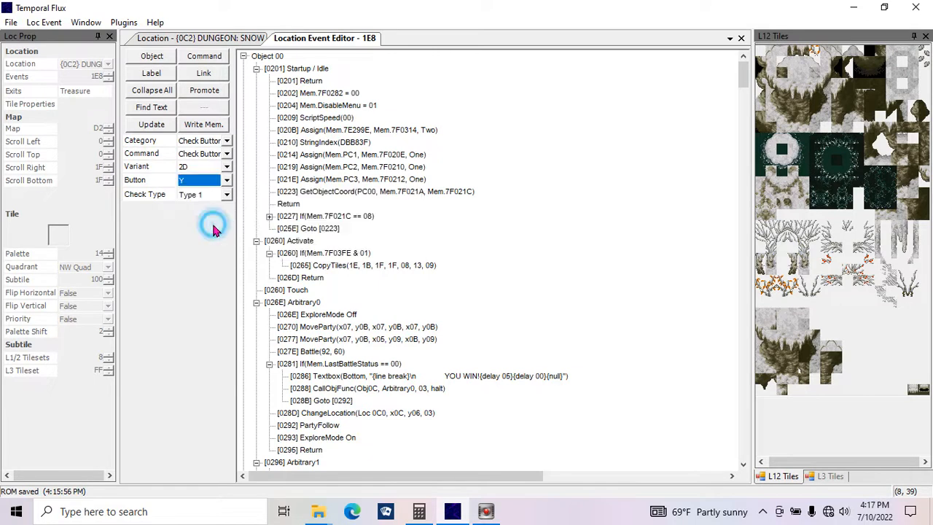
click(225, 195)
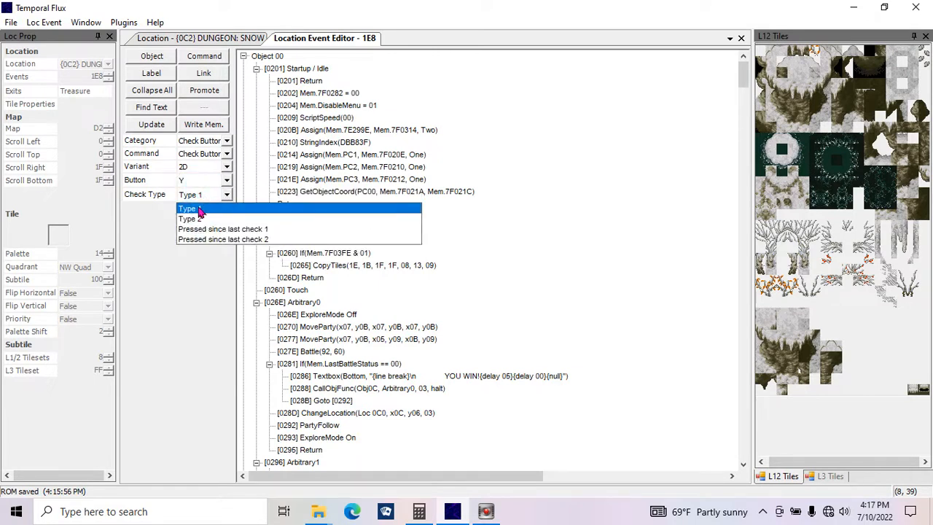
click(208, 210)
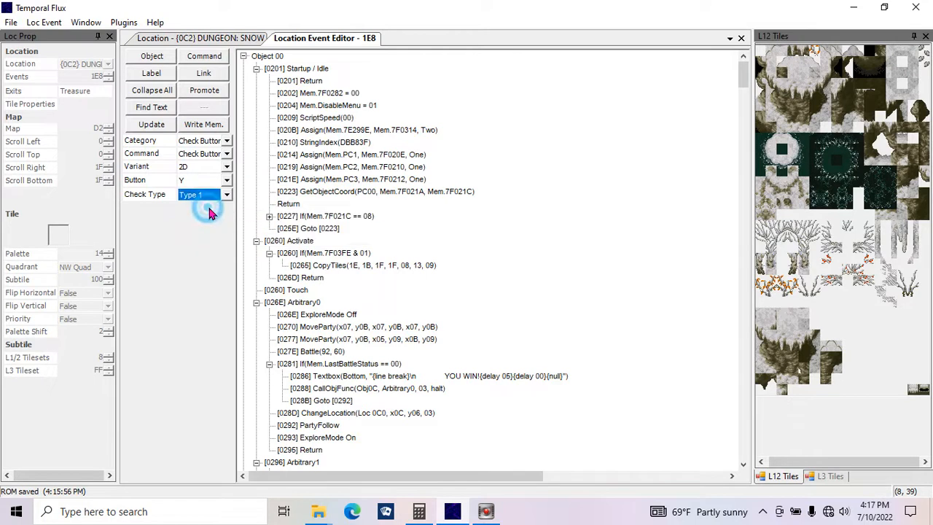
click(151, 124)
click(203, 124)
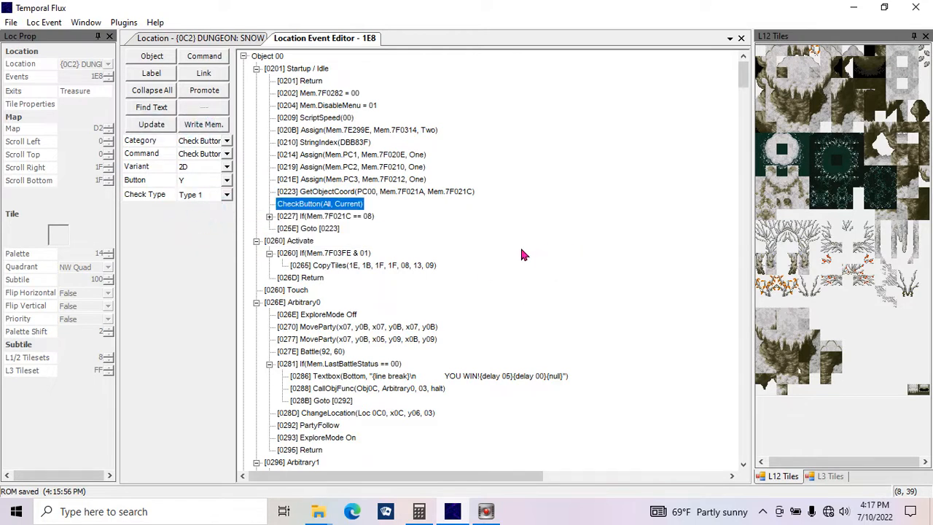
- Insert a command inside the CheckButton block and make it a Call Object Function command from the Object Function category
click(215, 61)
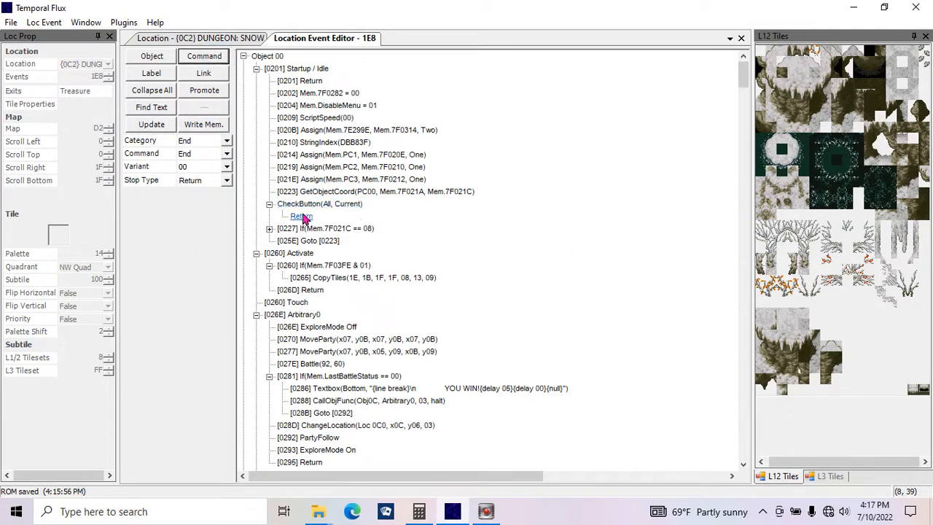
click(301, 217)
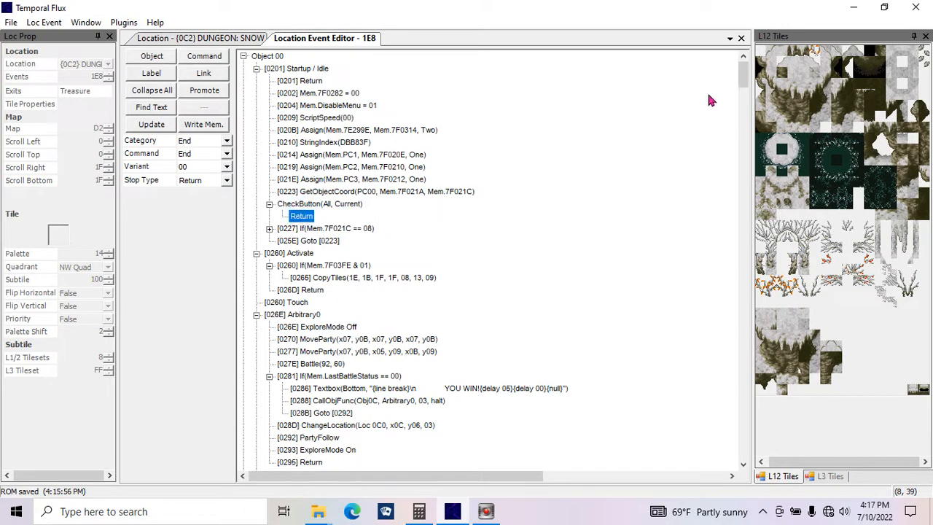
drag(743, 76, 788, 40)
click(226, 142)
click(408, 215)
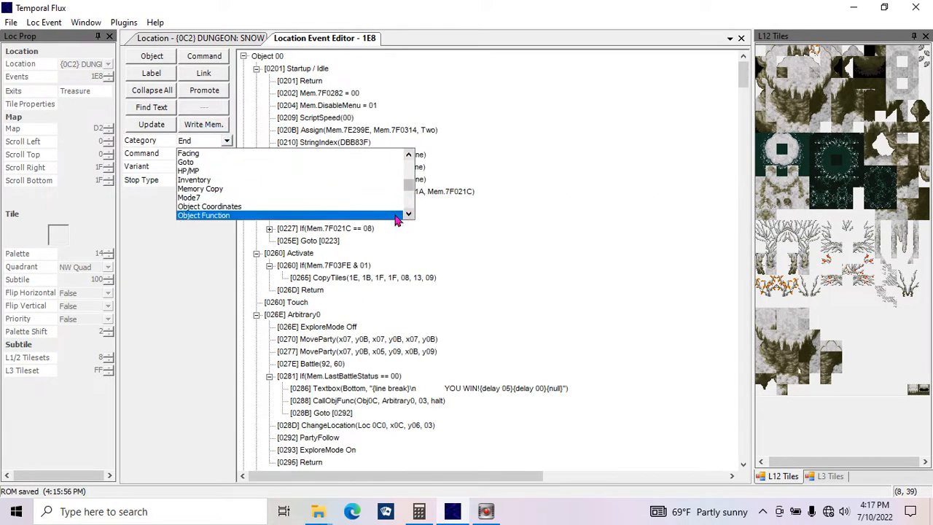
click(375, 215)
click(227, 154)
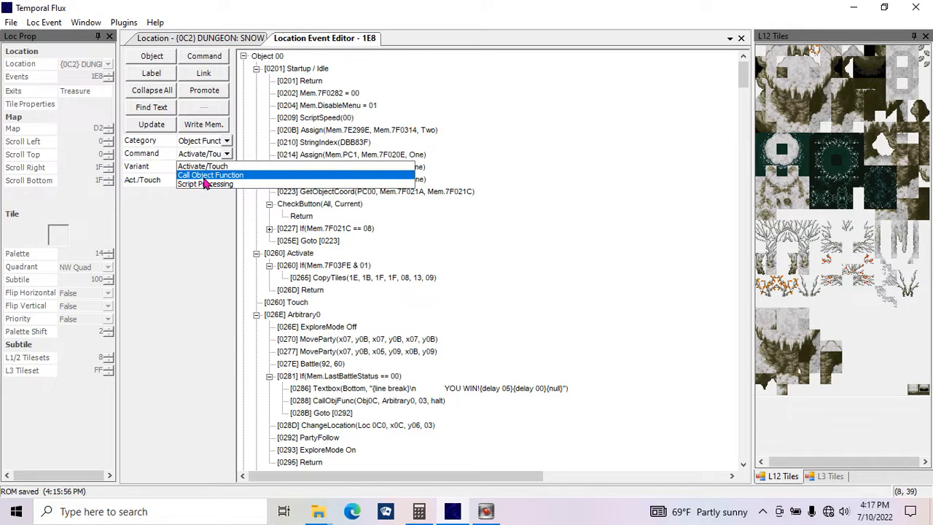
click(205, 175)
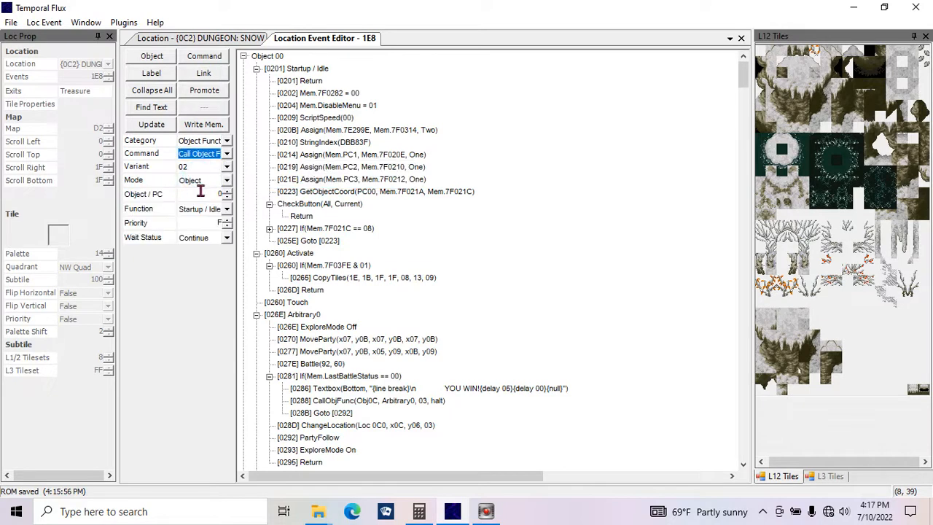
- Set the call to object 0D, function Arbitrary1 and priority 3, update the command and write it to memory
click(227, 209)
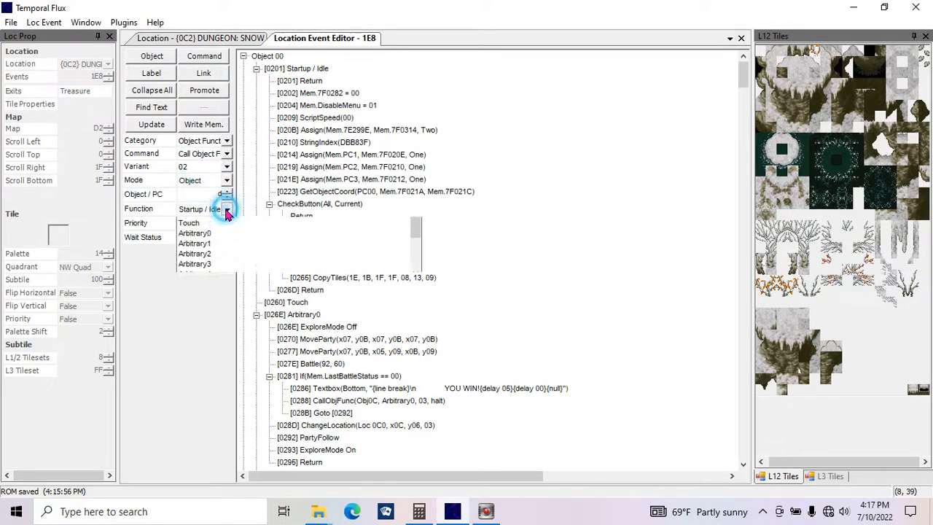
click(214, 264)
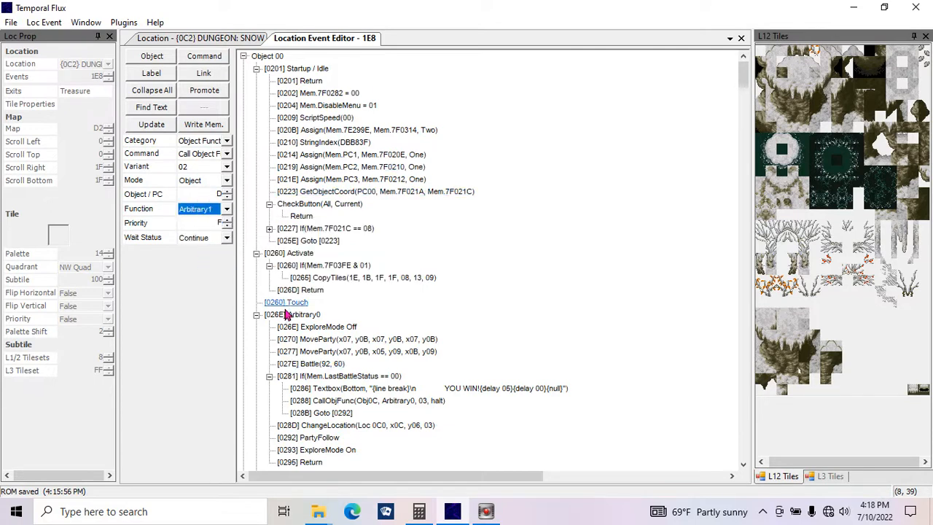
click(189, 223)
text(3)
click(152, 123)
click(190, 125)
click(527, 264)
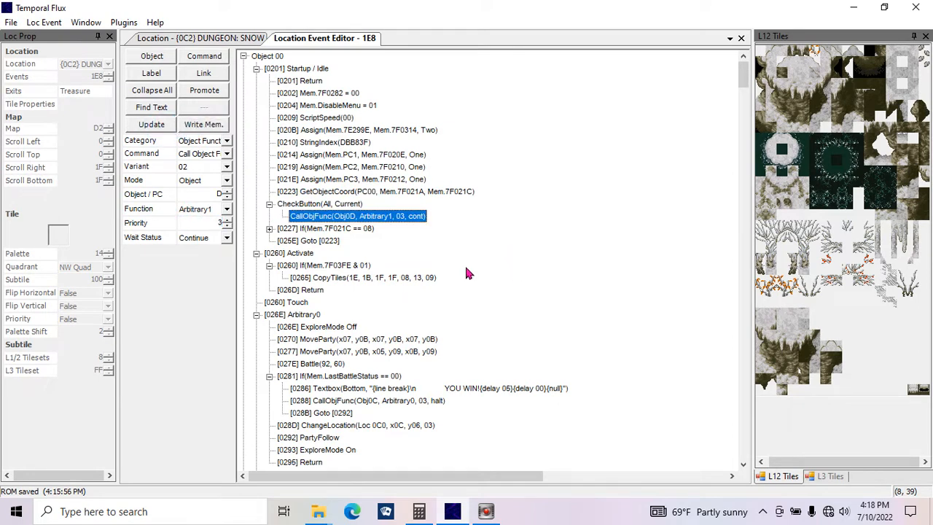
- Set the CheckButton command to button Y with check type Type 2 and update it
click(347, 206)
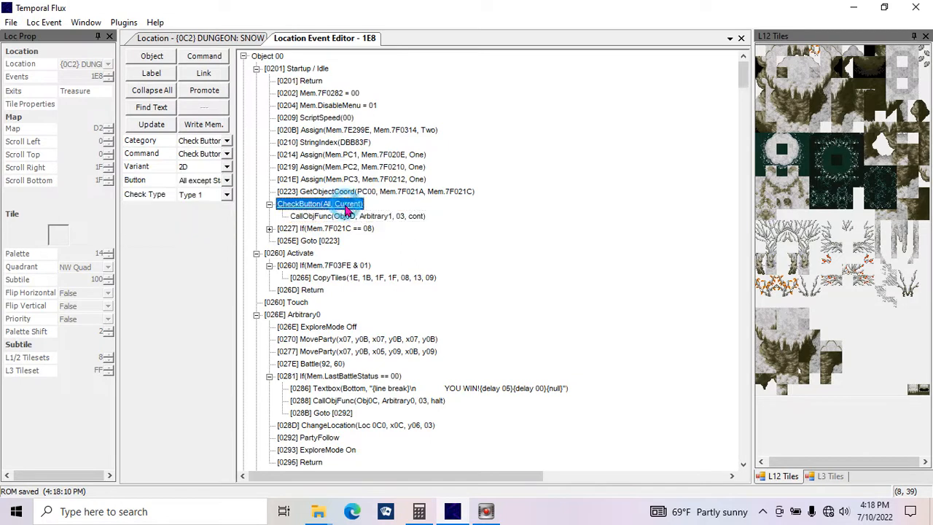
click(227, 180)
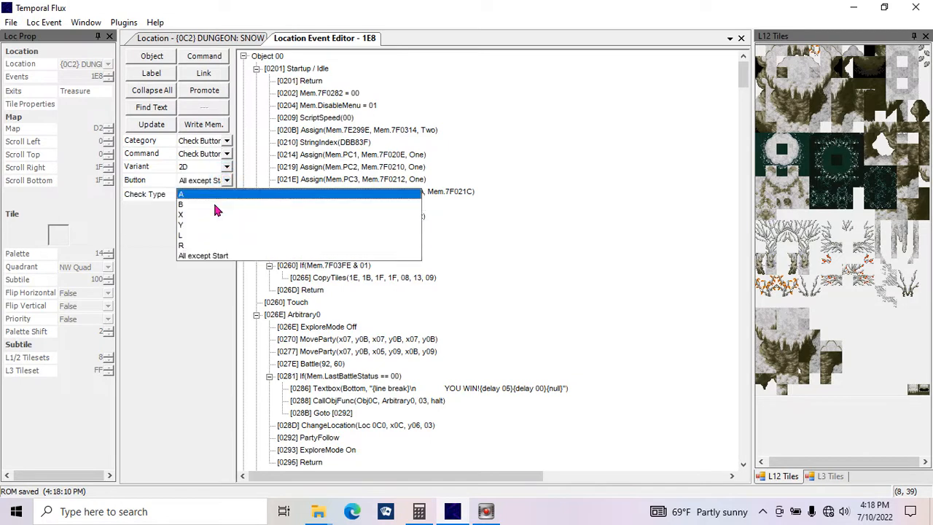
click(194, 224)
click(154, 125)
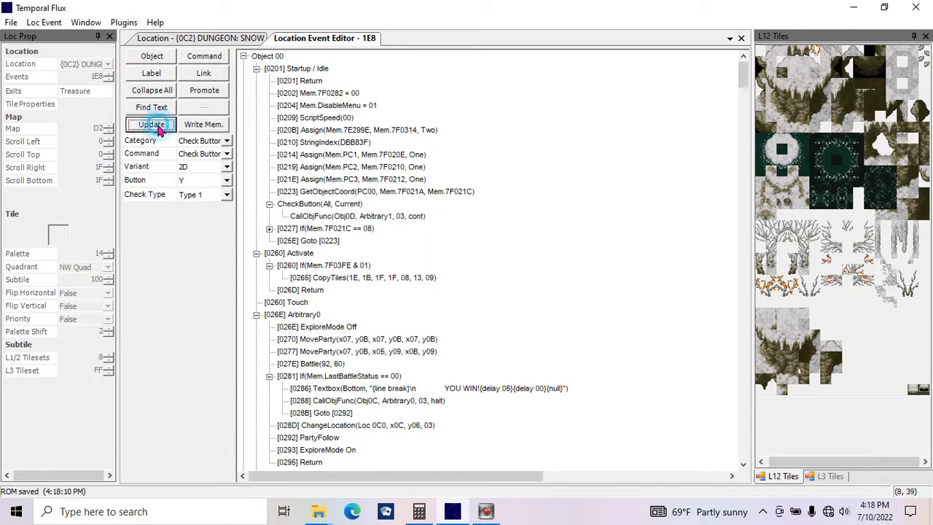
click(215, 195)
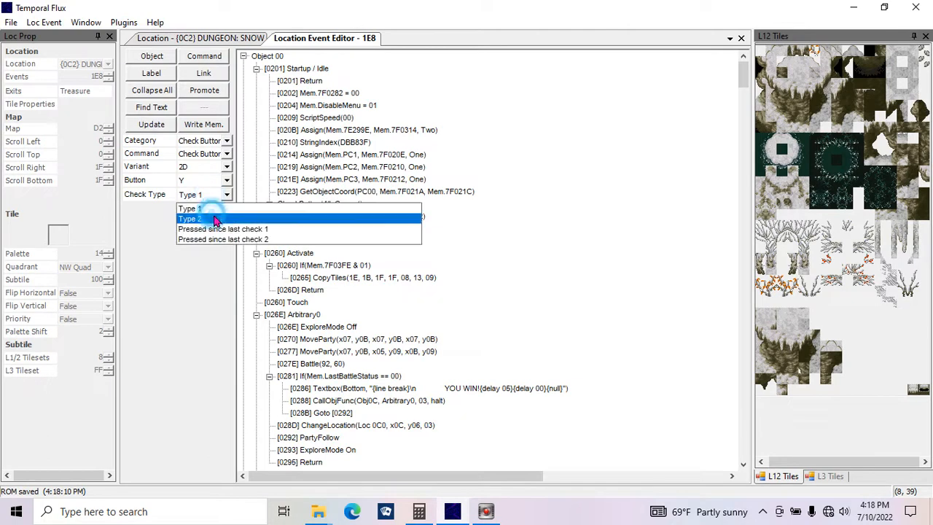
click(215, 212)
click(154, 126)
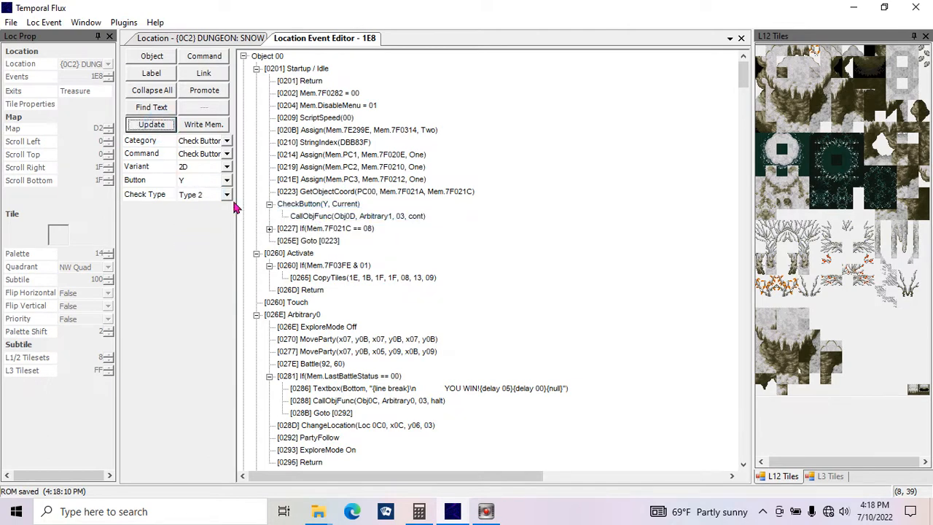
click(198, 194)
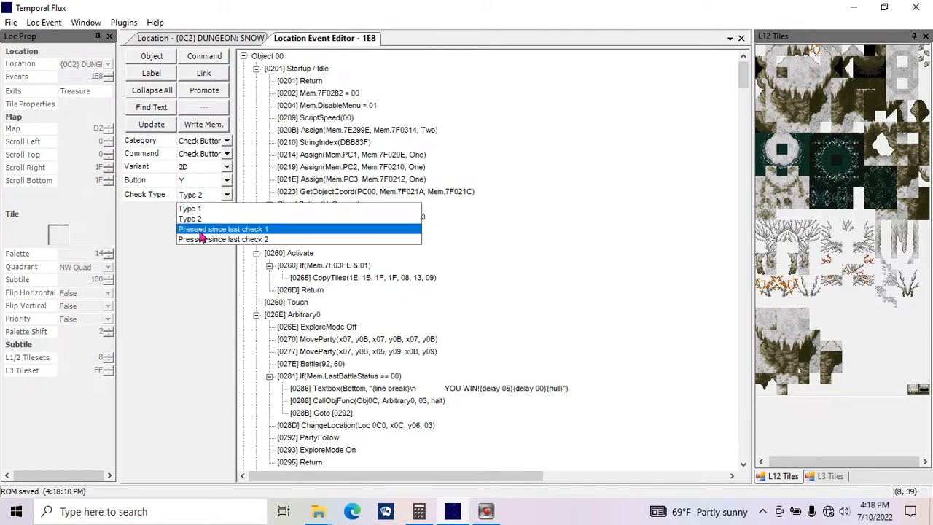
click(201, 219)
click(152, 124)
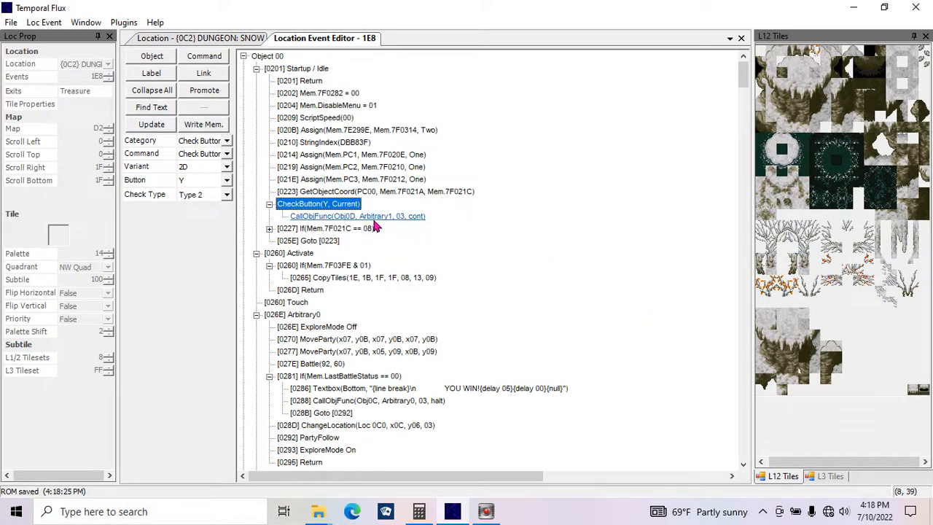
- Set the Arbitrary1 call's wait status to Halt, update the command and write the script to memory
click(373, 217)
click(227, 237)
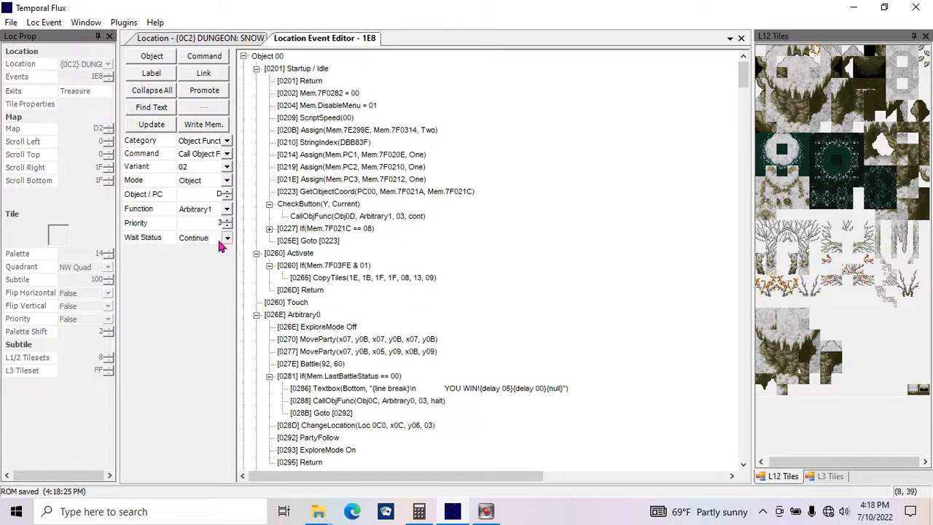
click(200, 271)
click(165, 125)
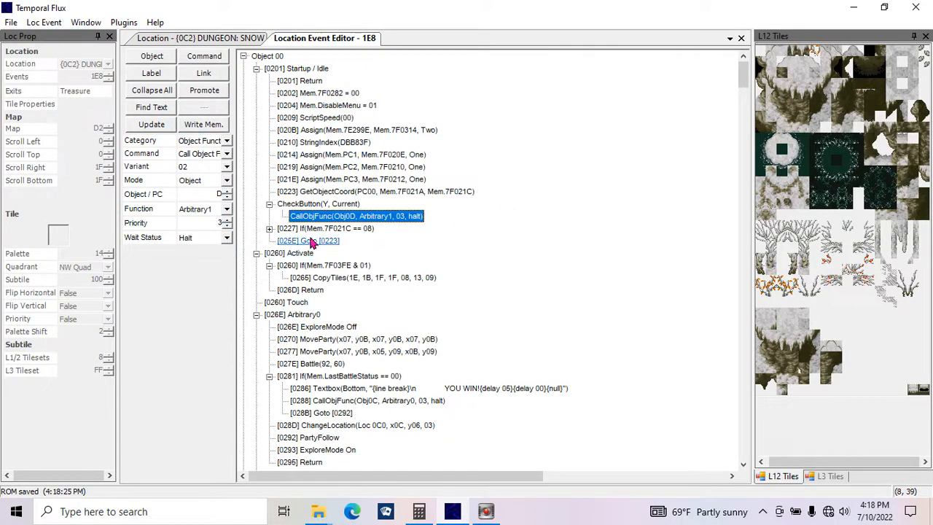
click(213, 126)
- Copy the YOU WIN! textbox from Object 00's Arbitrary0 into Object 0D's Arbitrary1 and add a Return below it
click(450, 392)
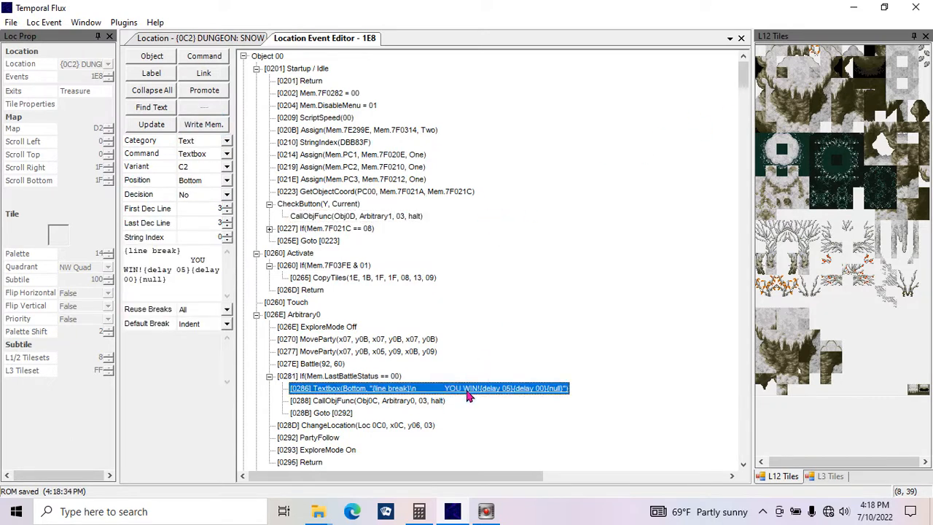
drag(743, 86, 782, 407)
double_click(306, 376)
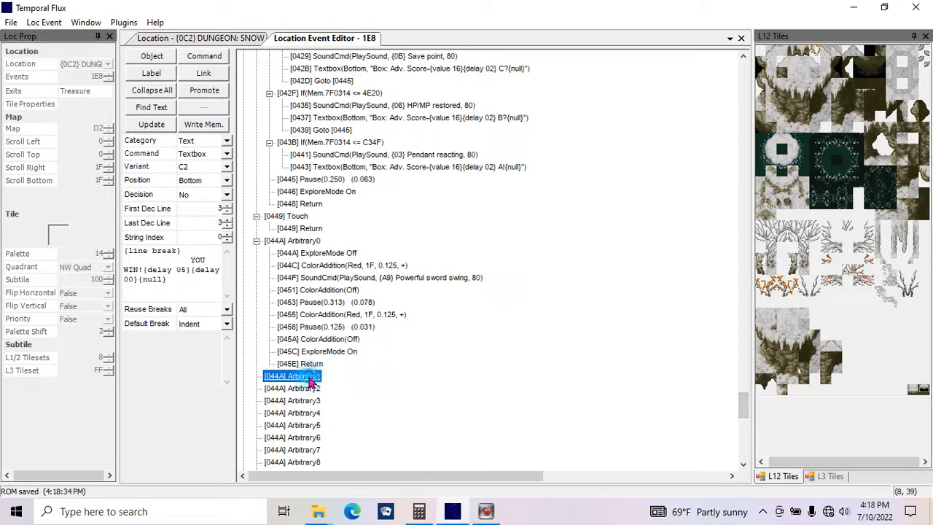
click(206, 56)
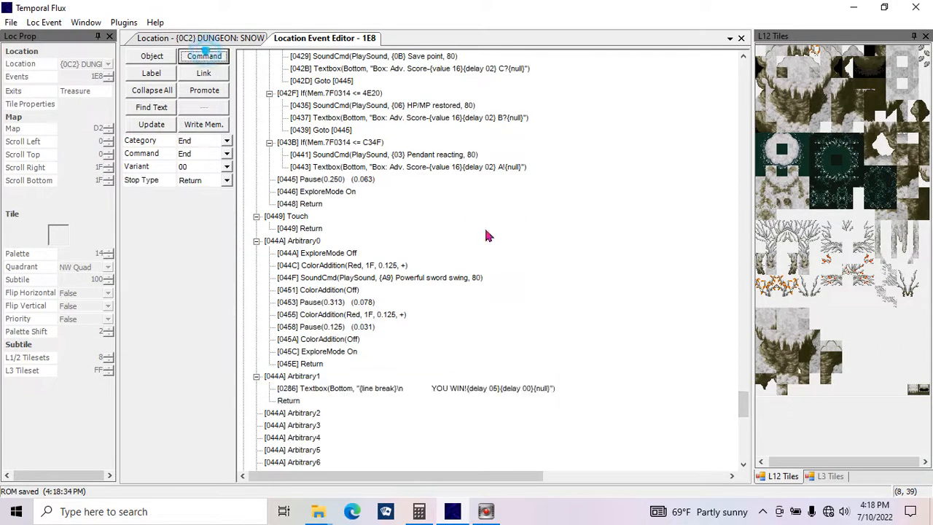
- Set the copied textbox's string index to FF and replace its text with "DUNGEON MASTER: REALLY, exit?!"
click(311, 392)
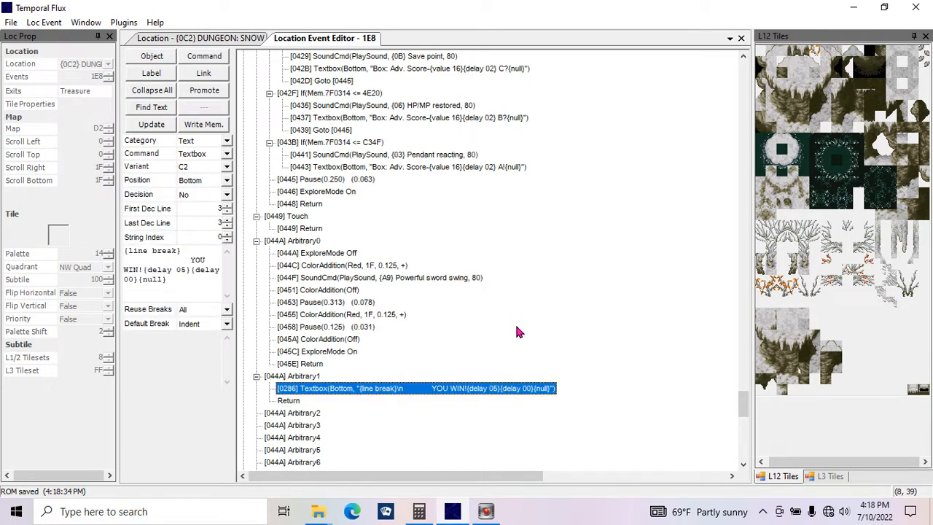
double_click(195, 237)
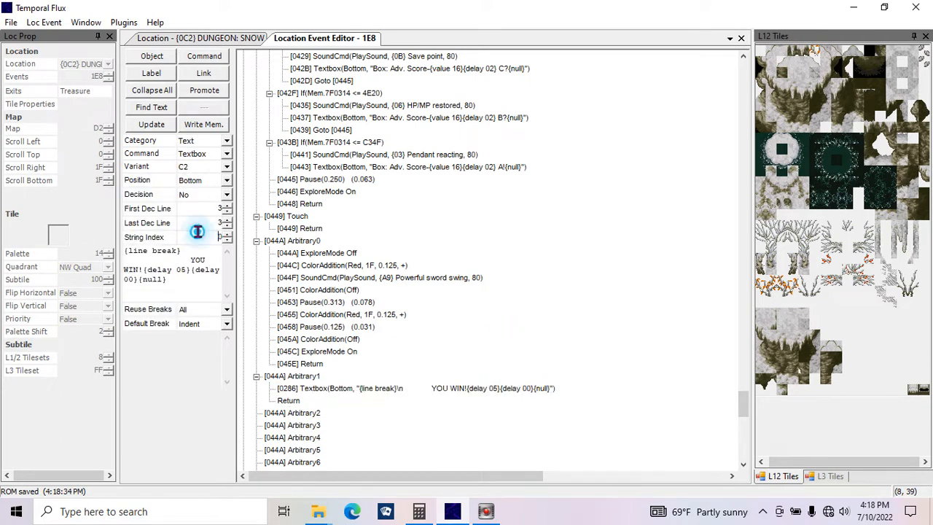
text(FF)
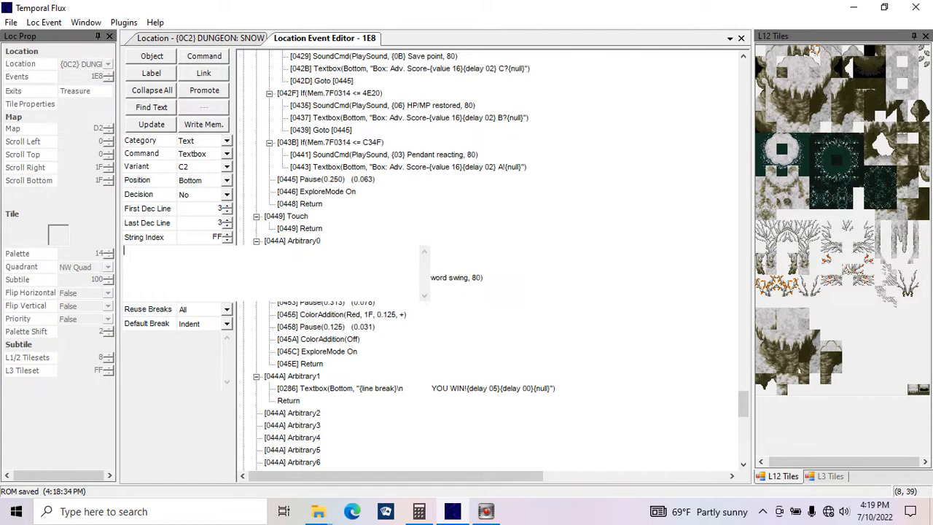
text(NGEON MASTER: REALLY, exit?!)
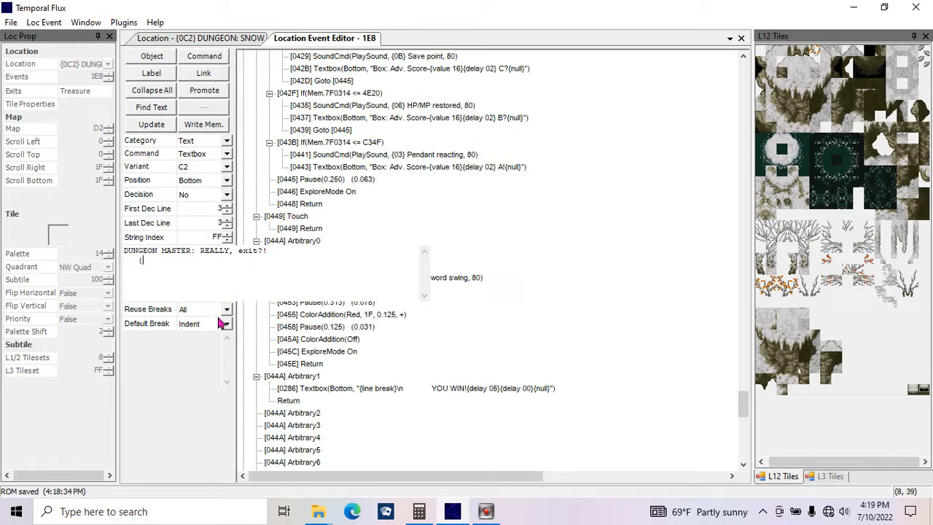
- Add the indented lines "Not today, Satan!{line break}" and "FINE...I give up.{null}" to the textbox text
key(BackSpace)
text(No)
text(t tpt)
text(oda)
text(y, Sata)
text(n!{)
text(line break)
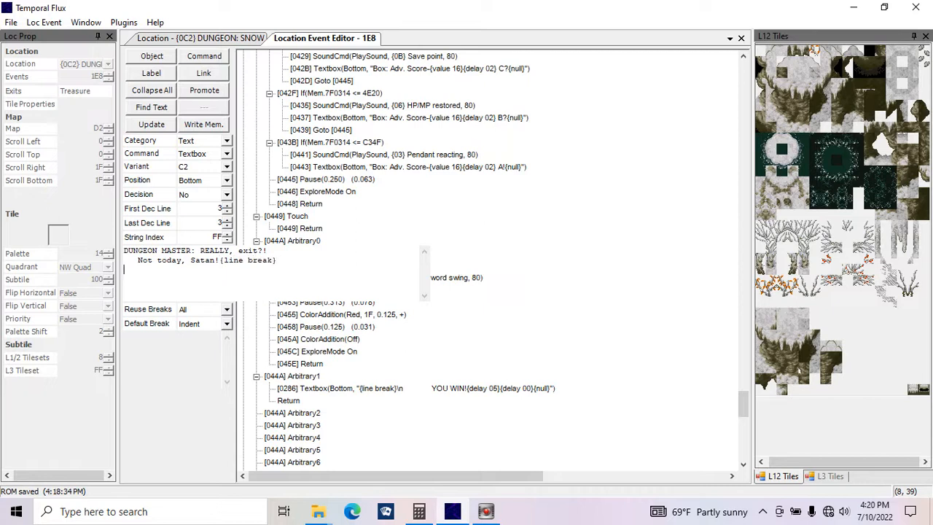
text(FINE...I give up.{null)
- Copy the {line break} tag to the end of the line after "exit?!" and select the whole text
drag(302, 258, 219, 261)
key(ctrl+c)
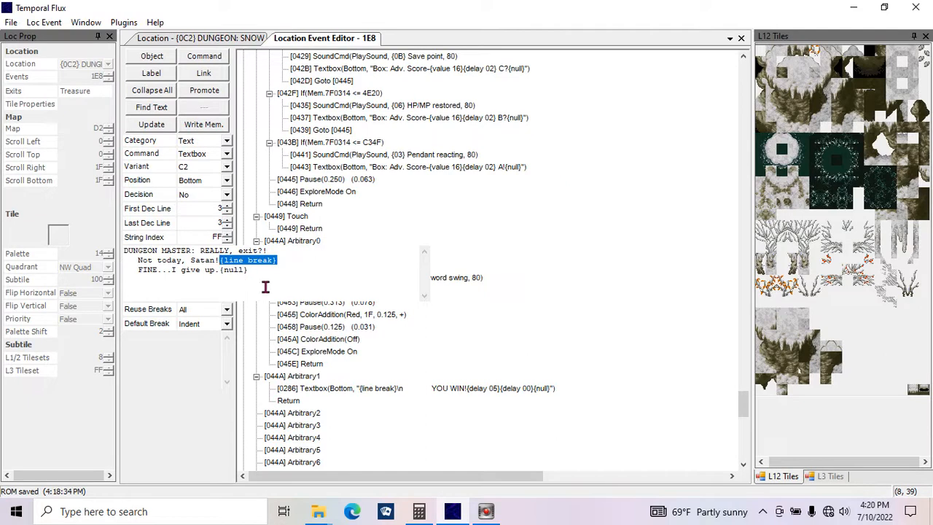
click(301, 249)
key(ctrl+v)
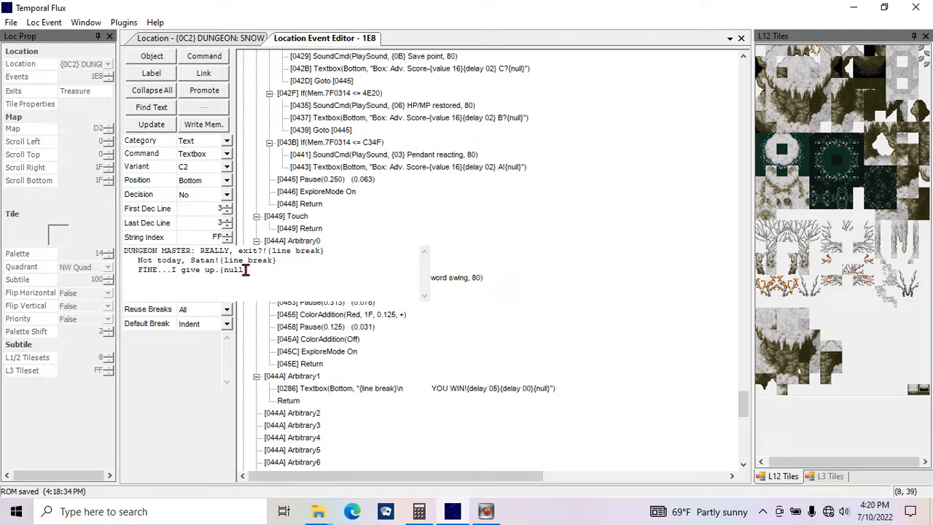
drag(264, 275, 92, 226)
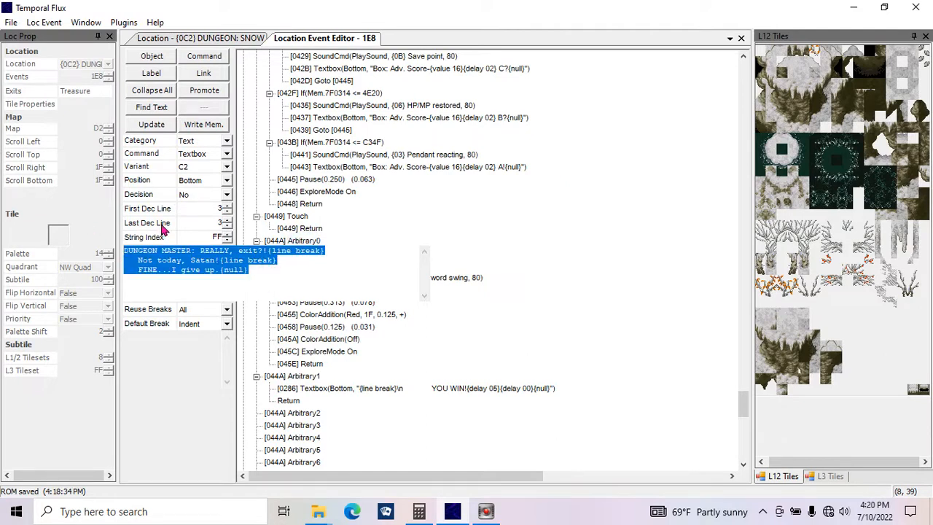
- Make the textbox a decision box with first decision line 1, last decision line 2 and position Auto, and update it
click(228, 211)
click(227, 212)
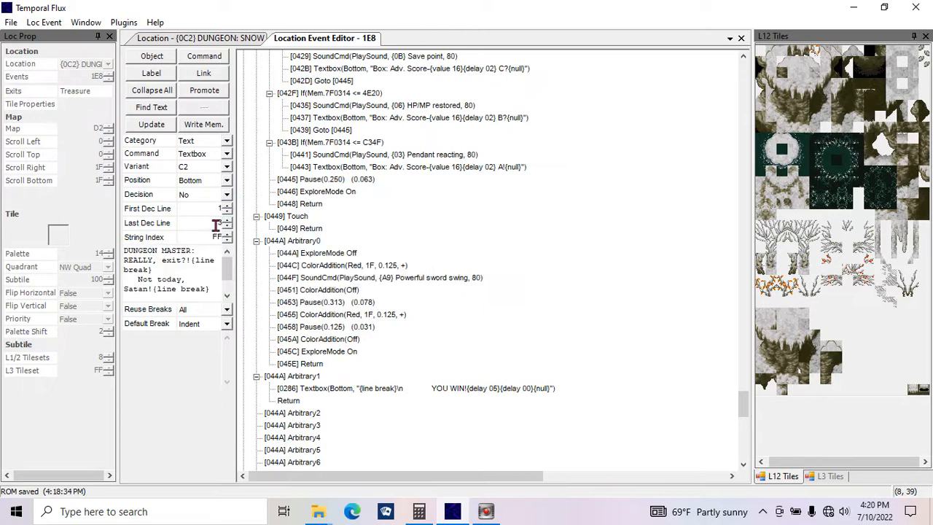
mouse_move(190, 276)
click(186, 195)
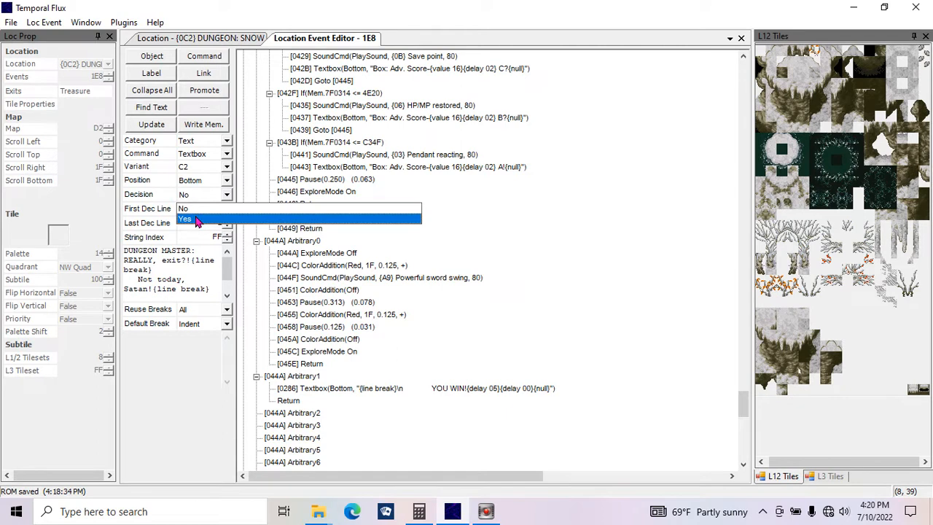
click(196, 220)
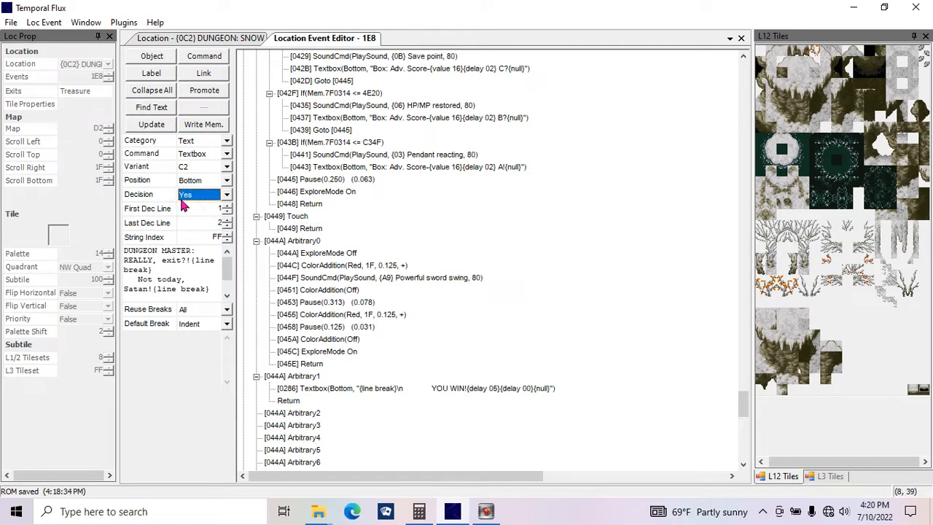
click(191, 179)
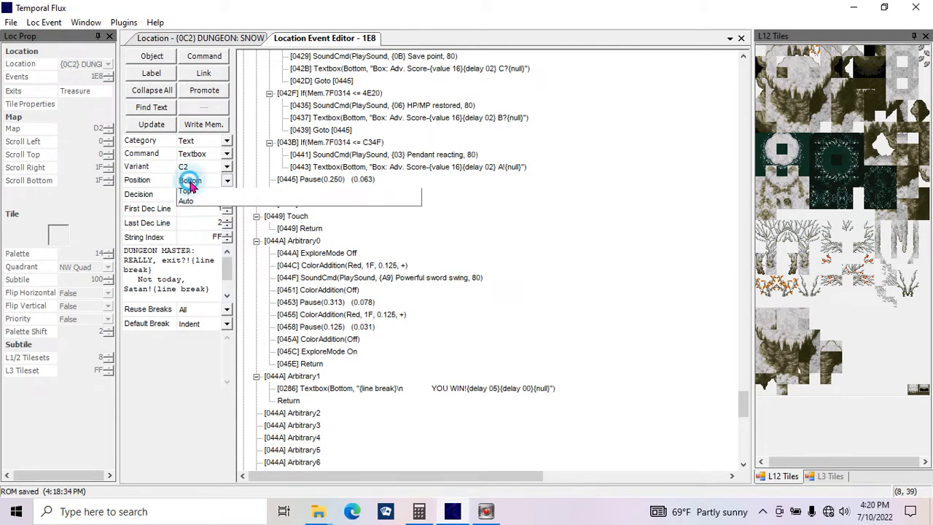
click(192, 211)
click(168, 126)
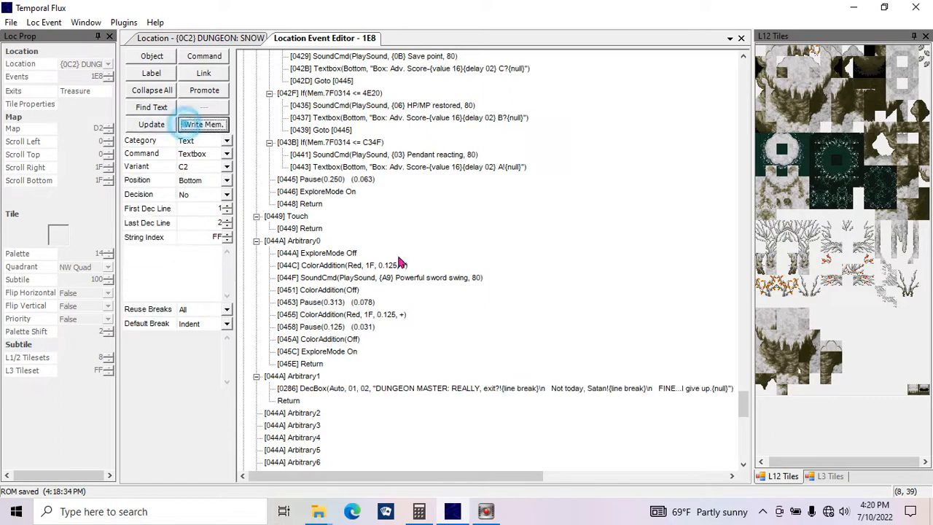
- Check the SetObjectCoord command in Object 0D's Startup / Idle and switch to the snow dungeon's location map
click(507, 328)
key(Up)
key(Down)
key(Down)
click(382, 388)
drag(744, 410, 744, 382)
click(298, 217)
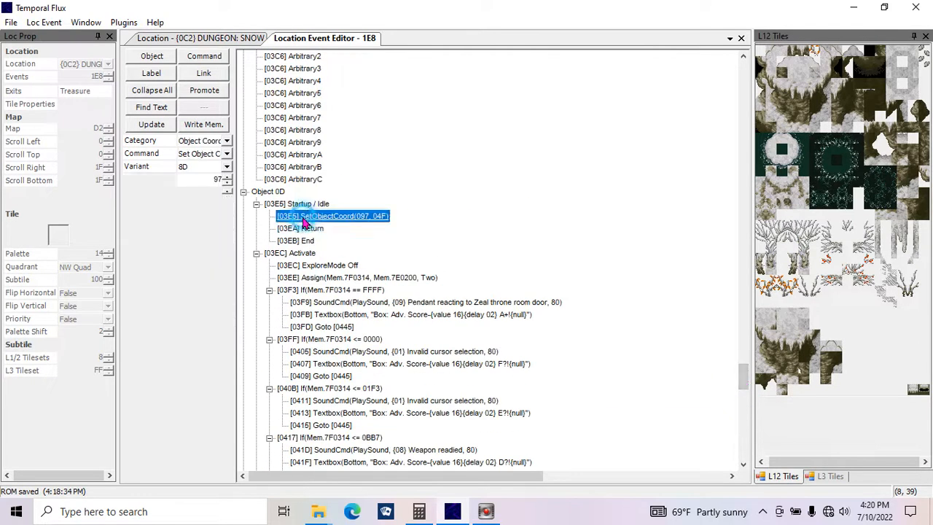
click(193, 38)
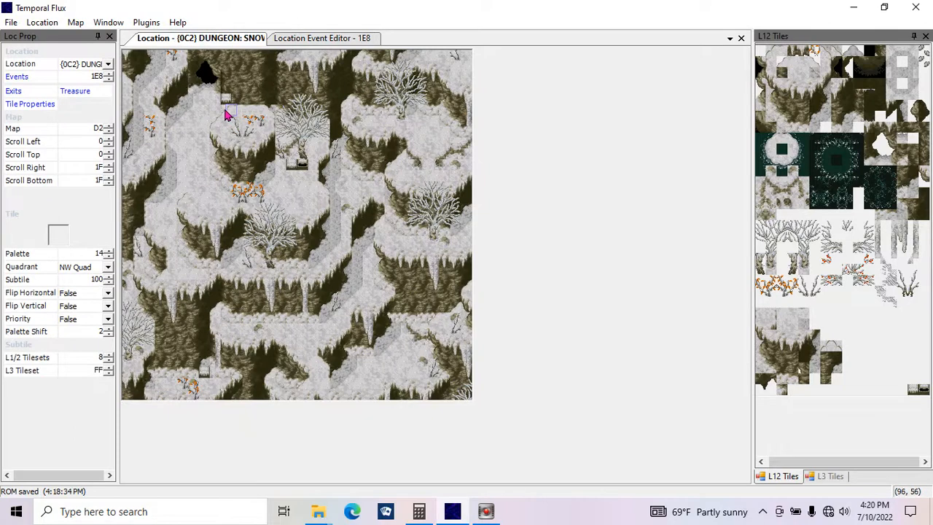
- Return to the location event editor and check the decision box text in Object 0D's Arbitrary1
click(314, 38)
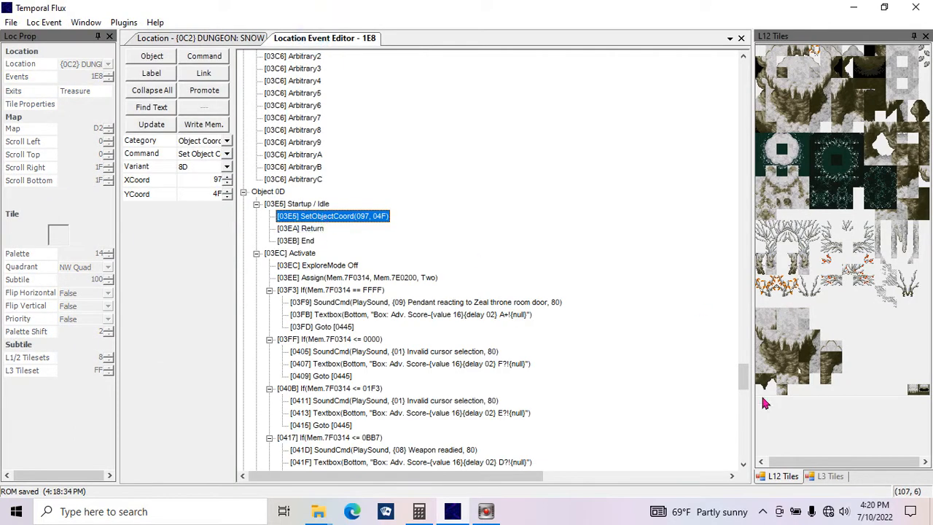
drag(742, 380, 744, 404)
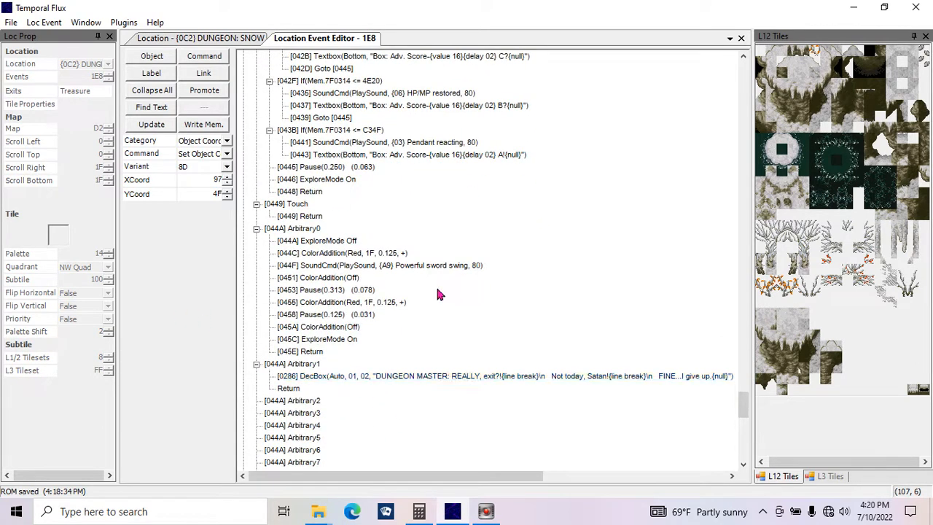
click(378, 382)
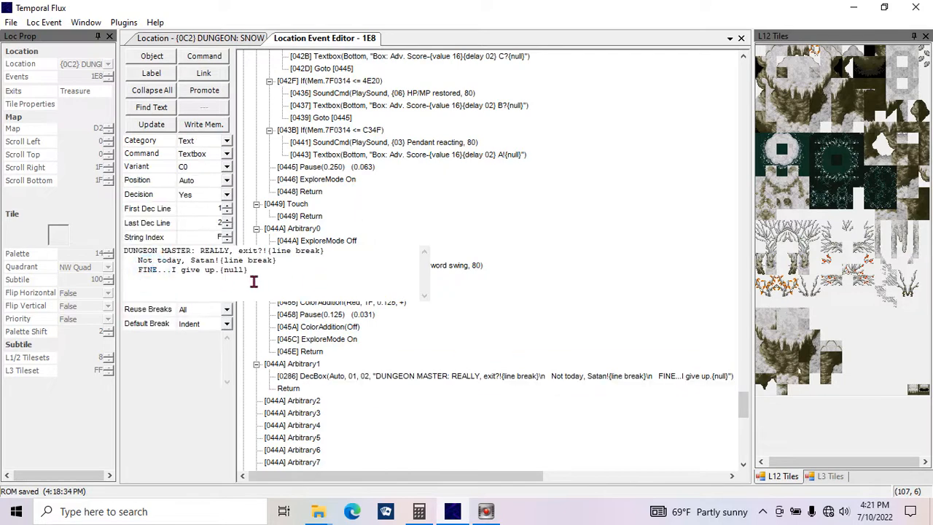
click(578, 306)
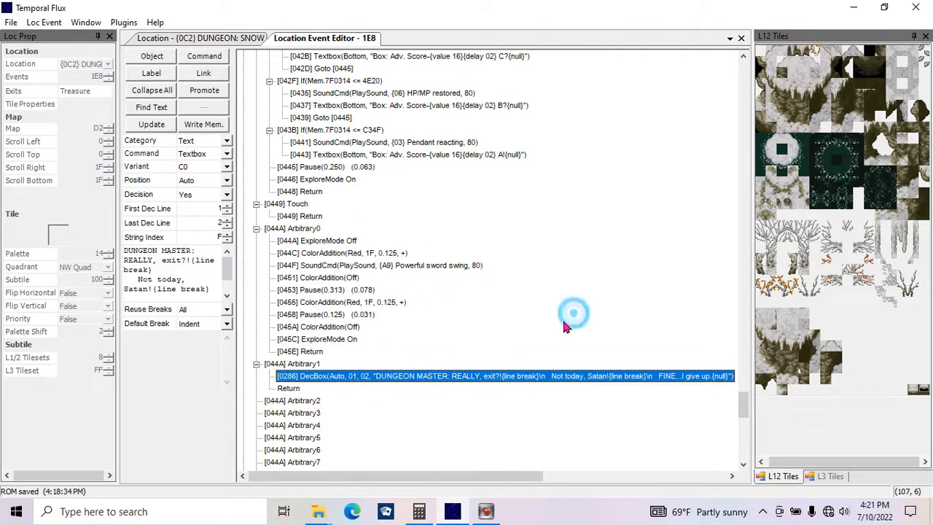
- Add two Return commands to Object 0D's Arbitrary1 and move the decision box below the first one
click(204, 56)
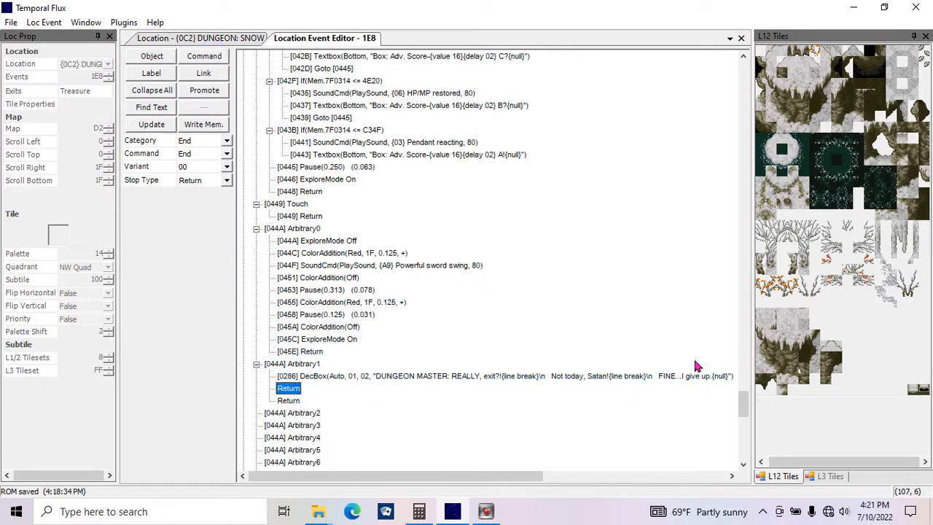
drag(744, 403, 798, 485)
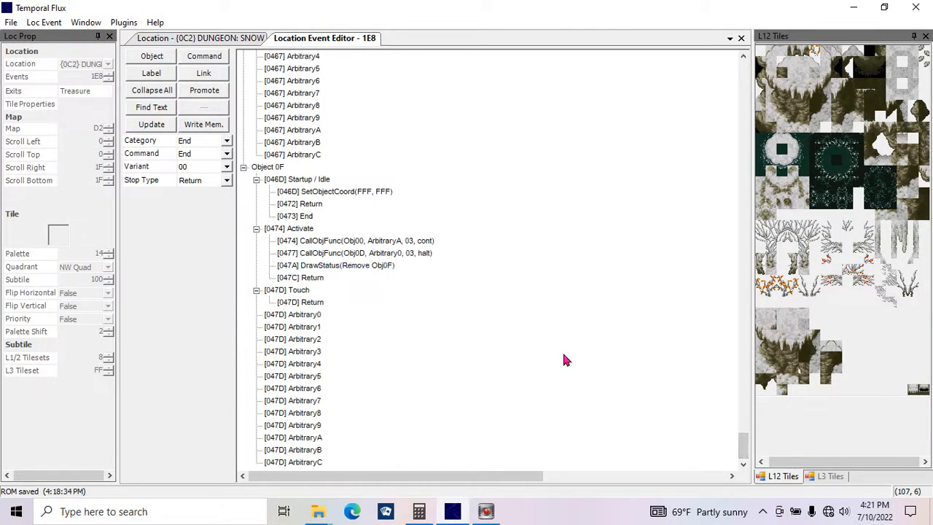
drag(740, 449, 743, 414)
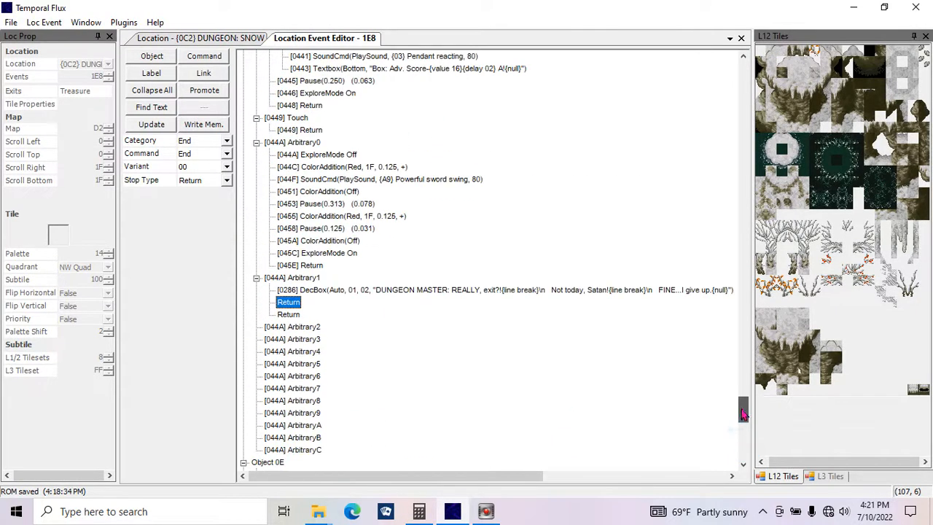
click(299, 290)
click(203, 57)
click(321, 289)
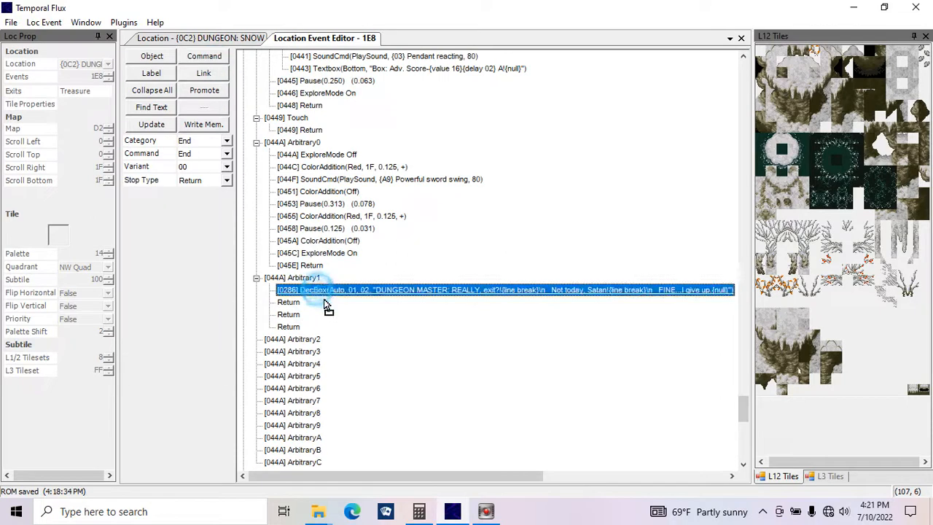
drag(326, 305, 305, 284)
- Change the Return above the decision box to the Sprite Movement command Explore Mode set to Off
click(227, 140)
drag(409, 160, 416, 203)
click(351, 214)
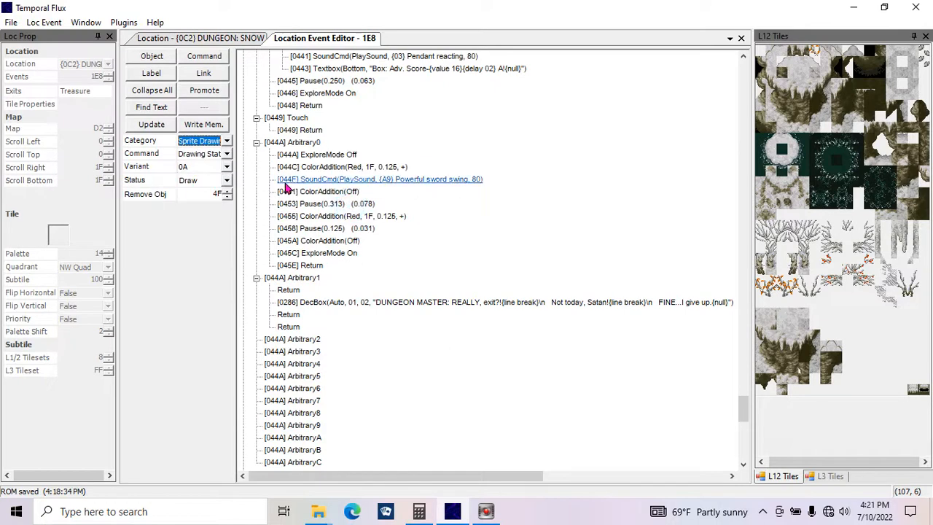
click(226, 154)
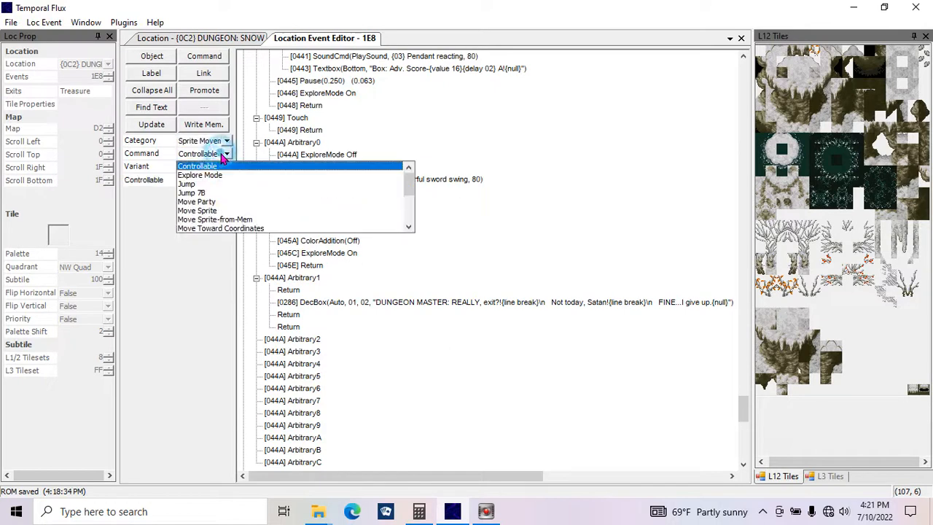
click(219, 174)
click(154, 124)
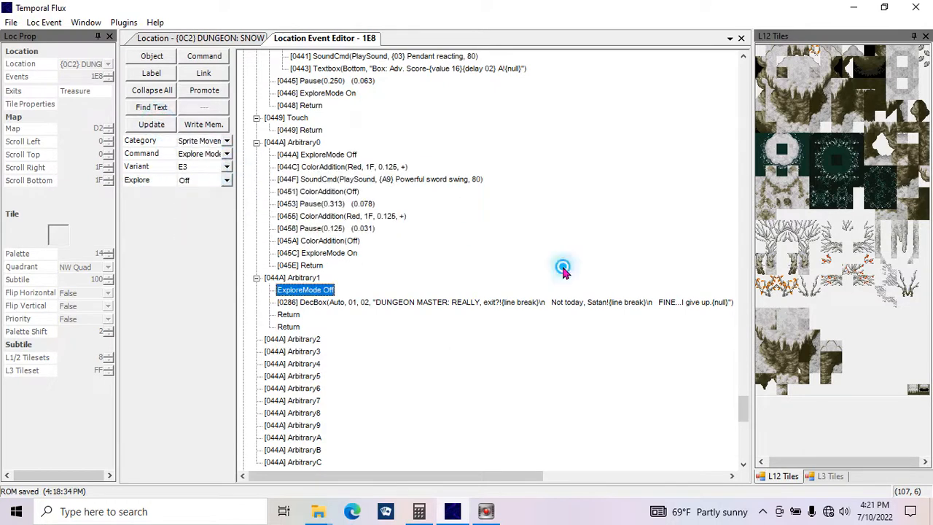
- Insert an Explore Mode command set to On before Arbitrary1's last Return, write the events to memory and save the ROM
click(299, 314)
key(ctrl+v)
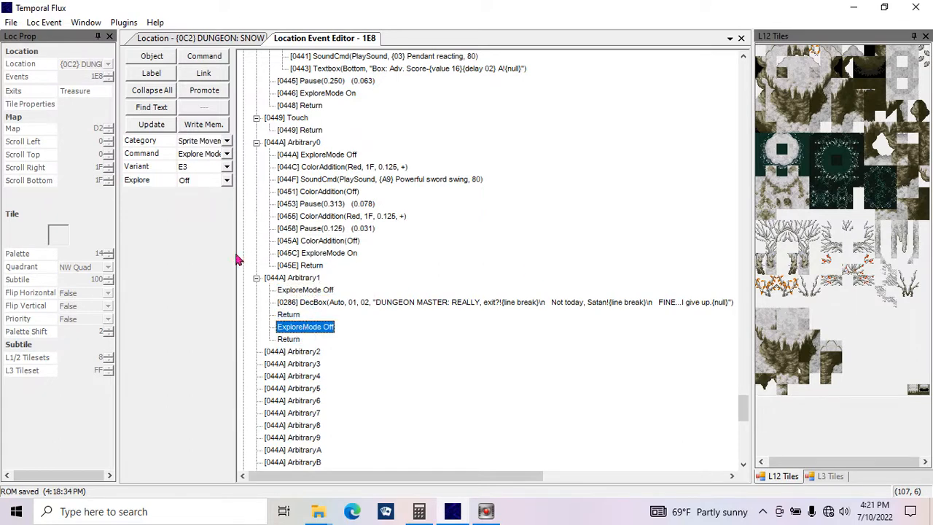
click(226, 182)
click(211, 204)
click(151, 124)
click(204, 124)
key(ctrl+s)
- Examine the decision box text to see which line number the "FINE...I give up." choice has
click(379, 302)
click(202, 260)
drag(262, 273, 100, 278)
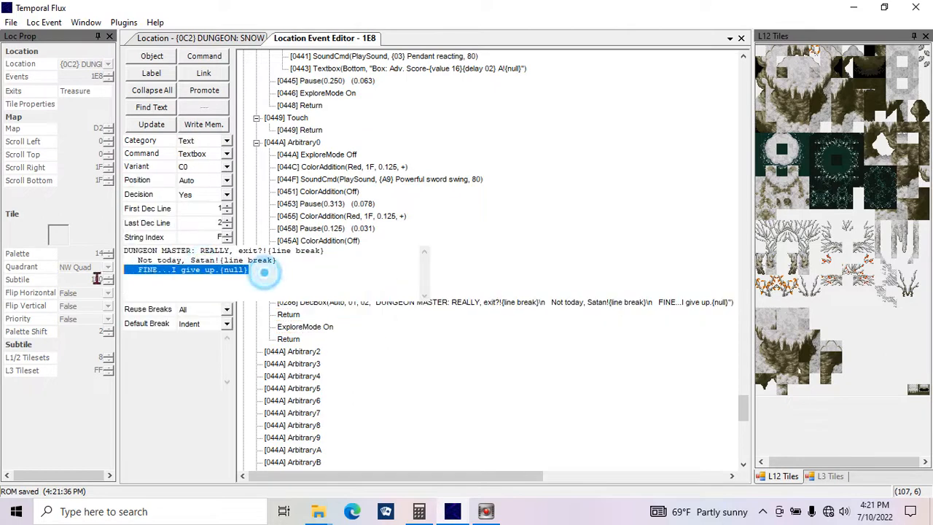
click(560, 229)
- Change the Return below the decision box to a Check Result command with result 2, and save the ROM
click(291, 315)
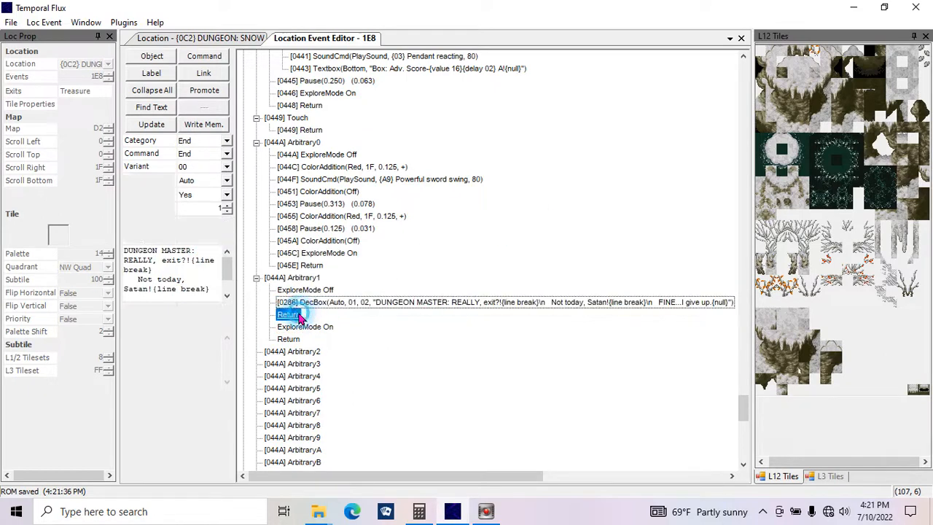
click(225, 140)
click(408, 154)
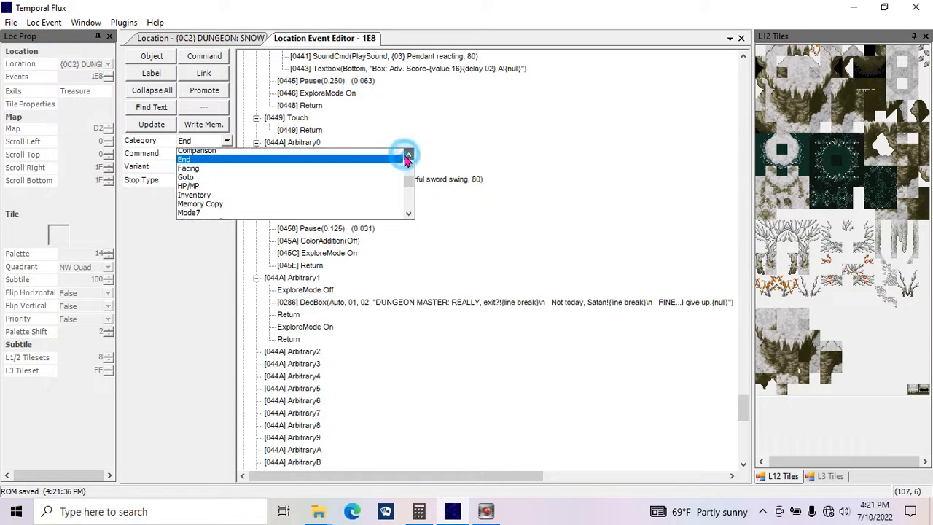
click(400, 154)
click(226, 155)
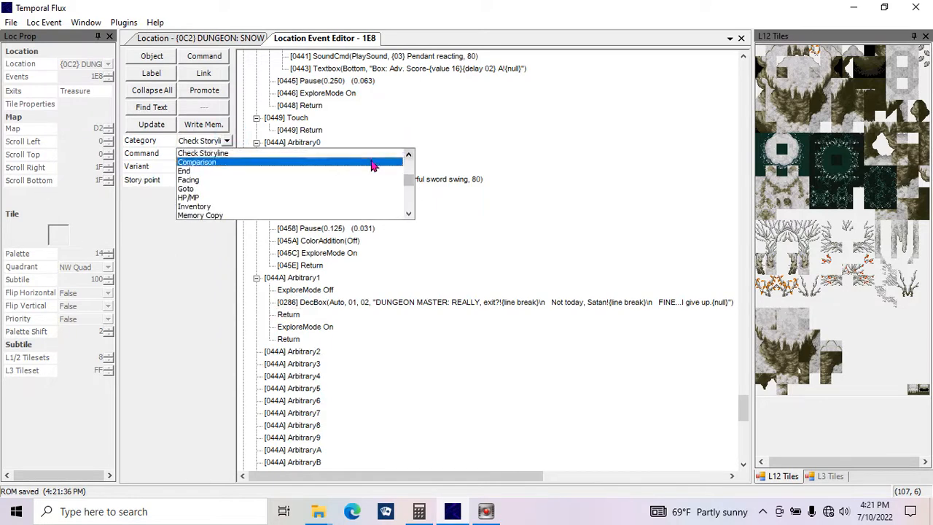
click(409, 155)
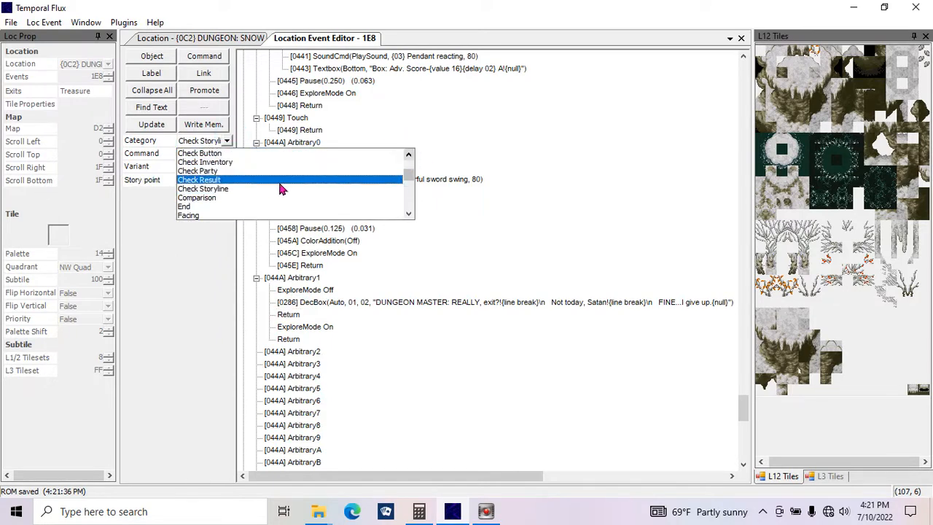
click(255, 182)
click(204, 182)
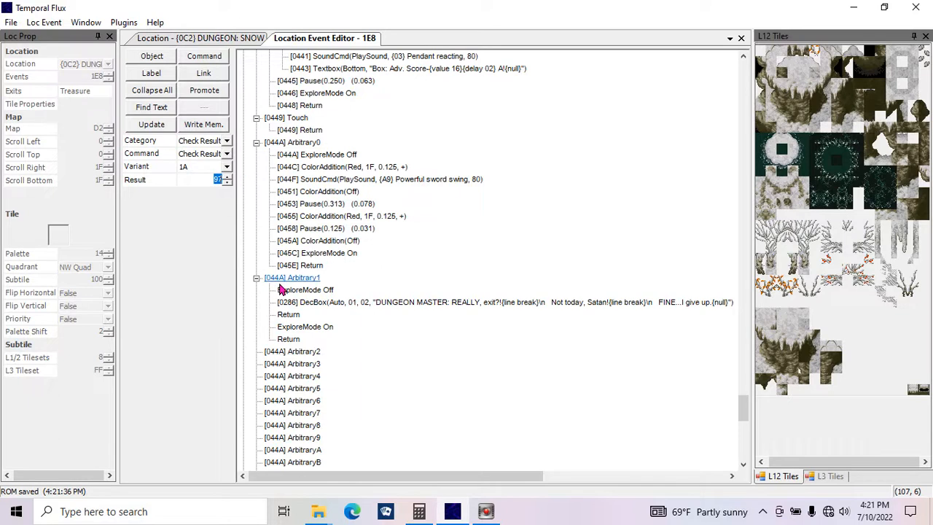
click(151, 124)
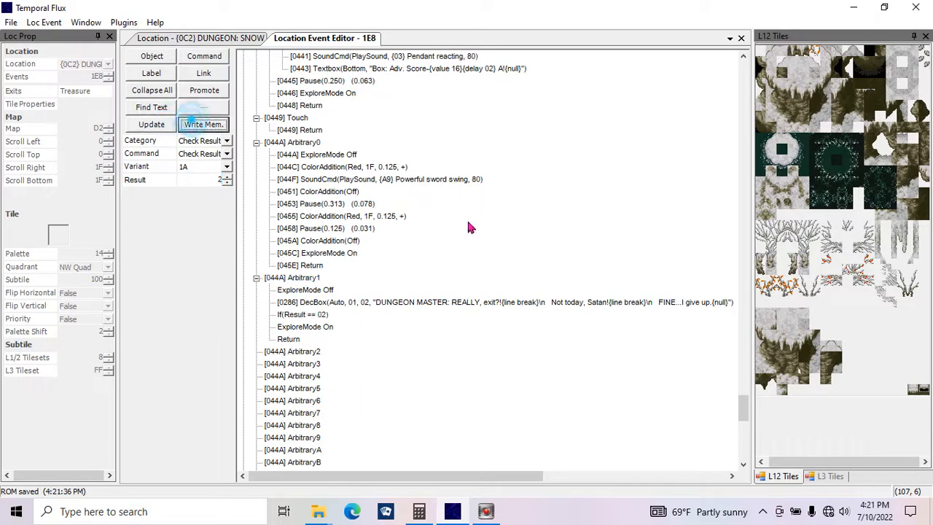
- Compare the decision box's "FINE...I give up." line with its first and last decision line settings
click(380, 303)
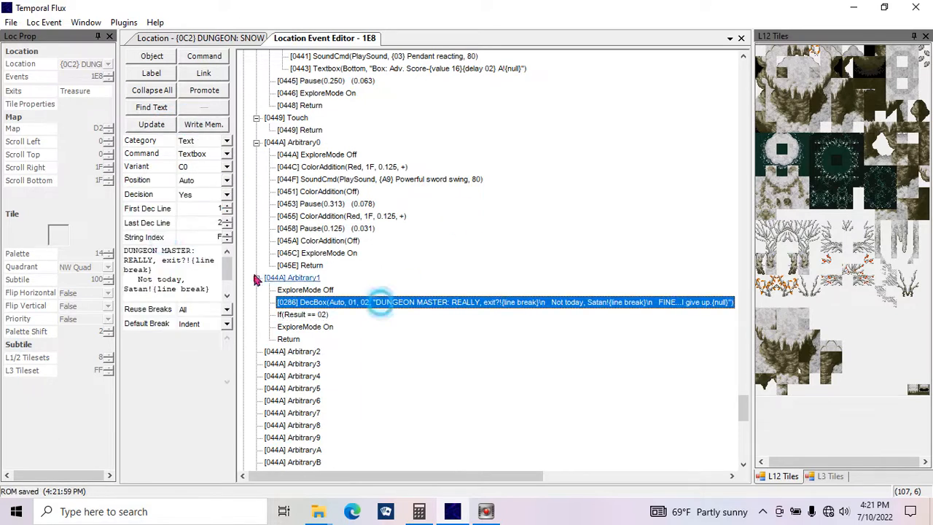
click(175, 249)
drag(277, 272, 125, 270)
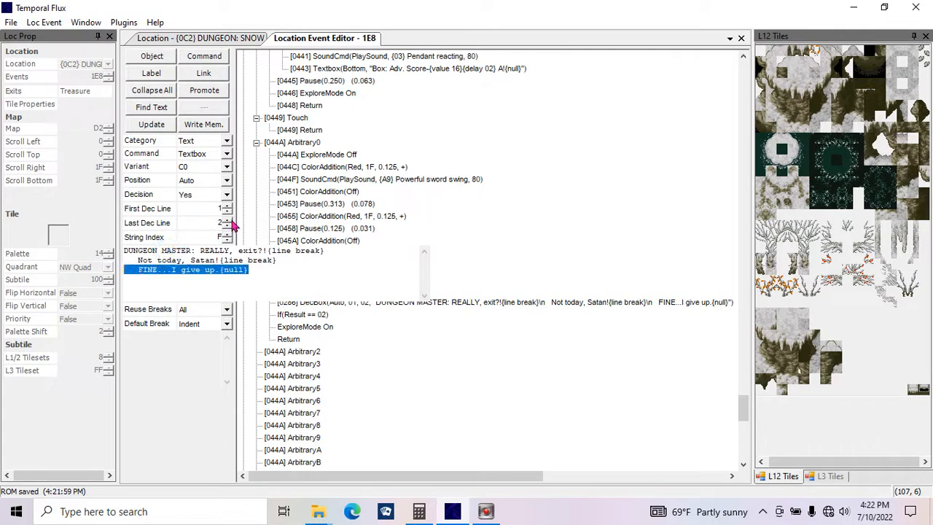
click(501, 227)
- Copy Object 00's ChangeLocation command (Loc 0C0, x0C, y06, 03) into the If(Result == 02) branch of Object 0D's Arbitrary1
click(314, 316)
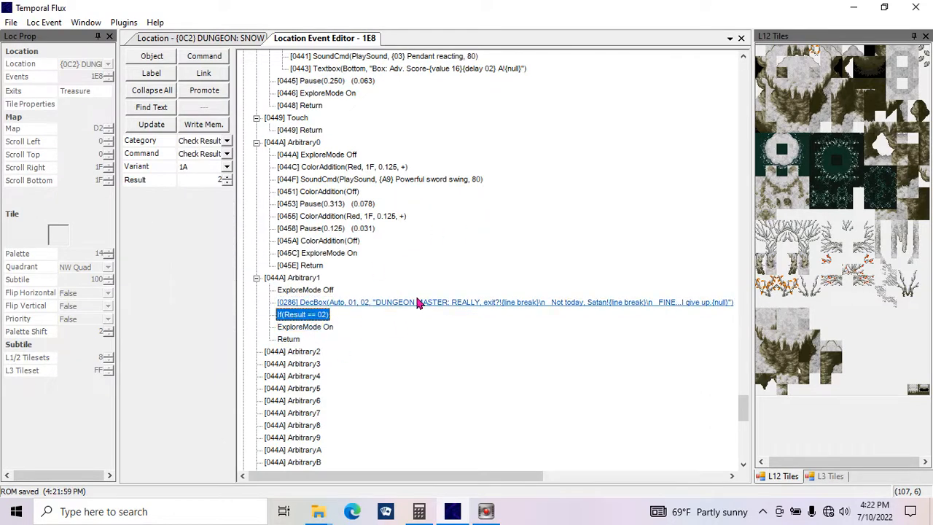
drag(743, 412, 762, 76)
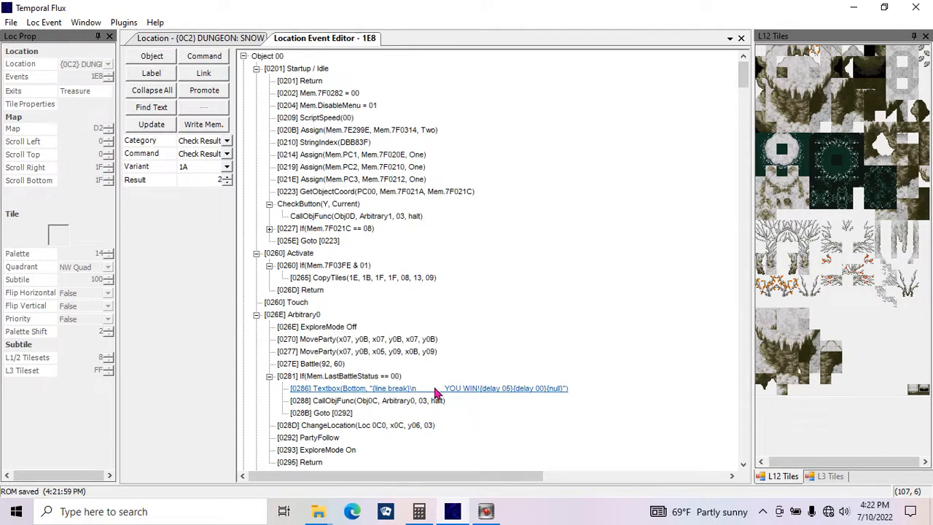
click(383, 427)
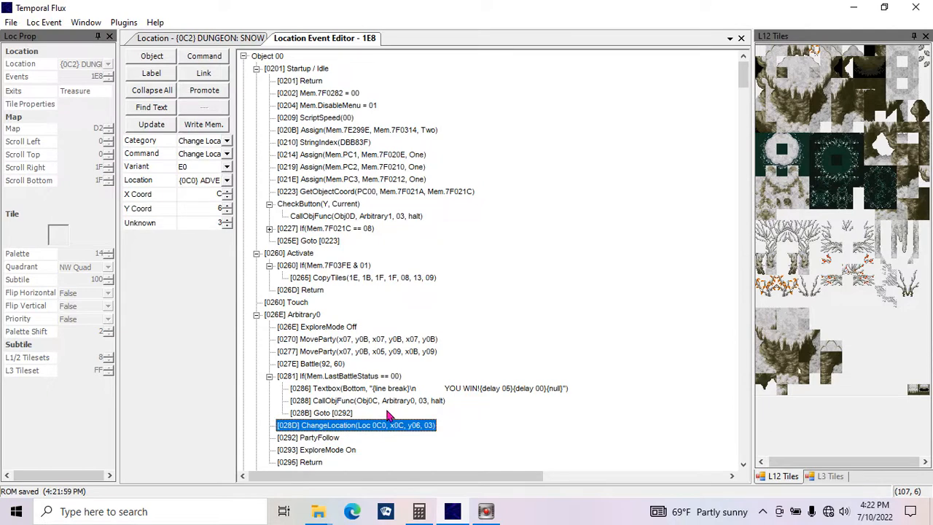
drag(744, 69, 754, 408)
click(362, 194)
key(ctrl+v)
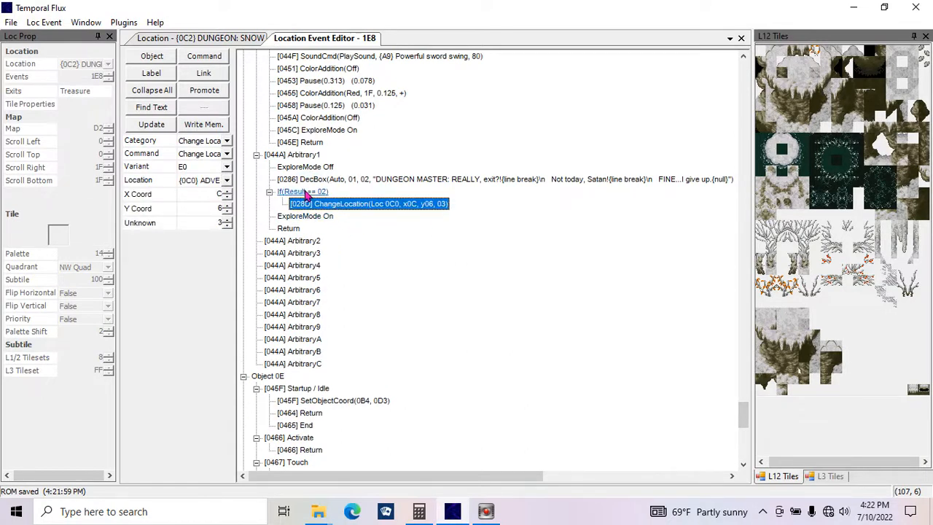
- Write the events to memory, save the ROM, and keep variant E0 for the copied ChangeLocation command
click(203, 124)
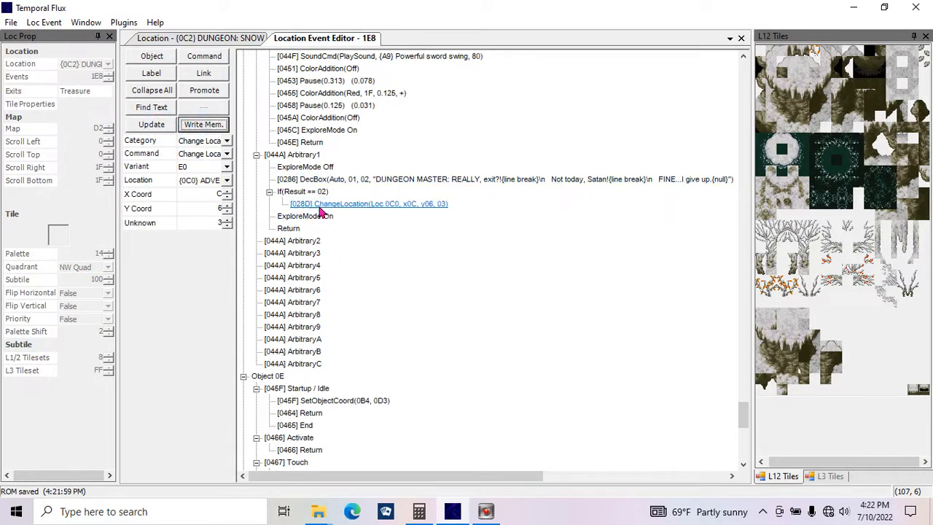
key(ctrl+s)
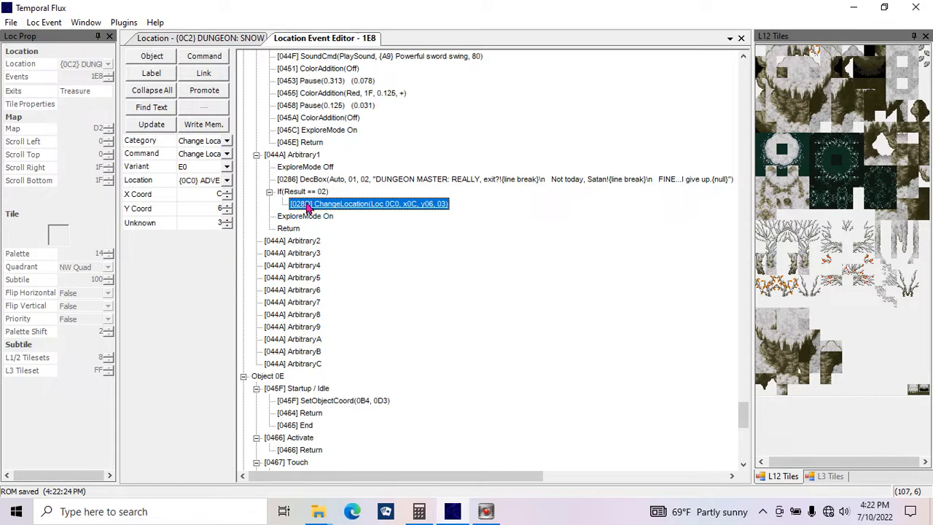
click(227, 167)
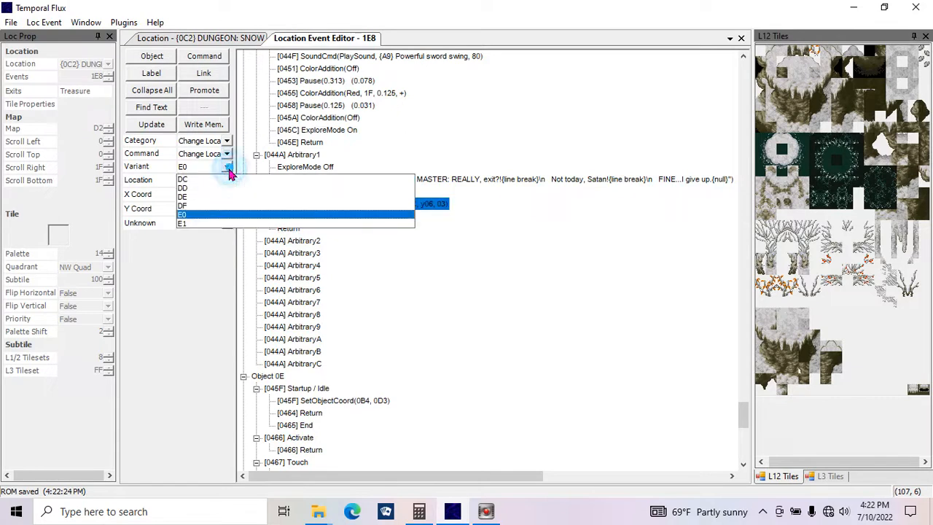
click(204, 215)
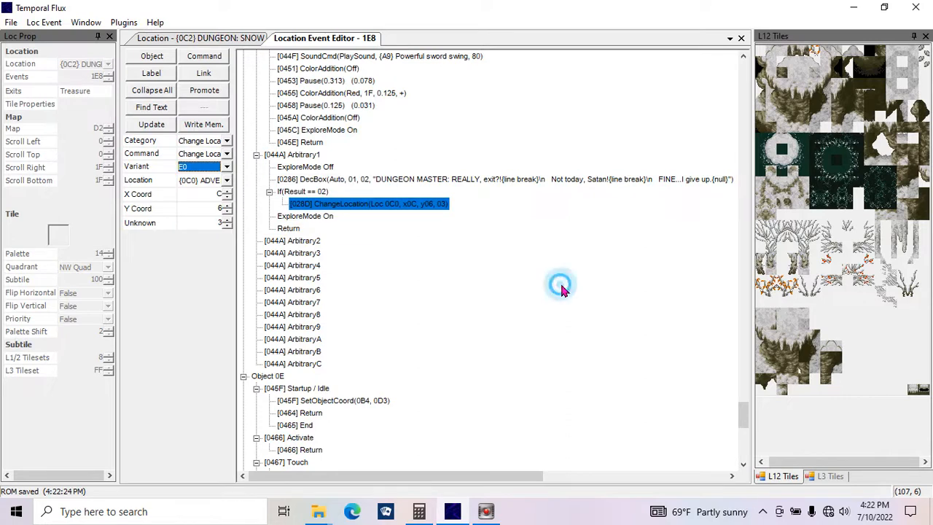
- Open the edited ROM in the Snes9X emulator and load the game position from slot #5
click(862, 13)
drag(640, 166, 778, 26)
click(11, 23)
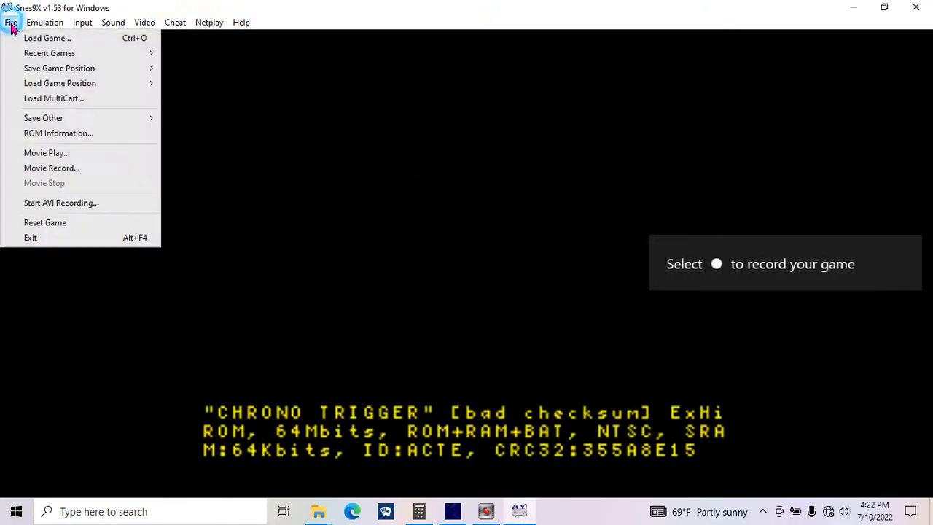
mouse_move(65, 87)
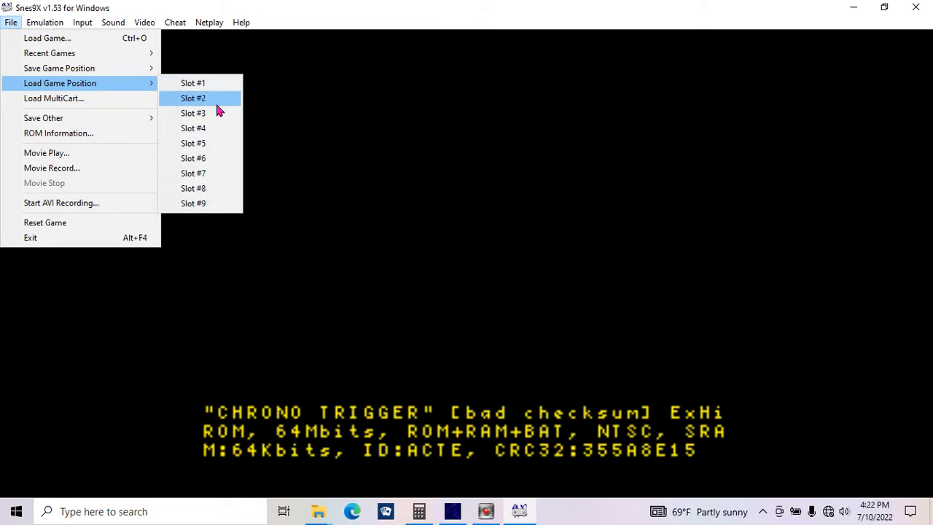
click(218, 143)
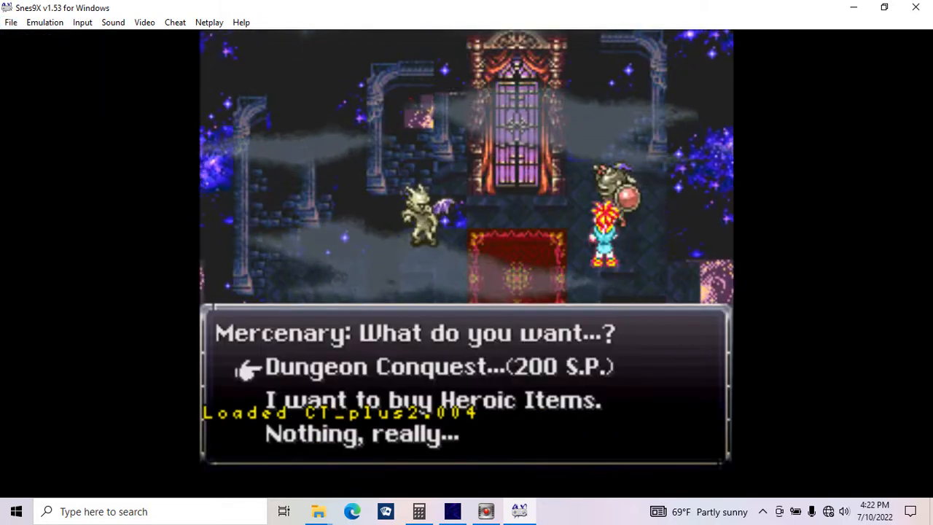
- Choose Dungeon Conquest from the Mercenary and enter the SNOW!! instance
key(v)
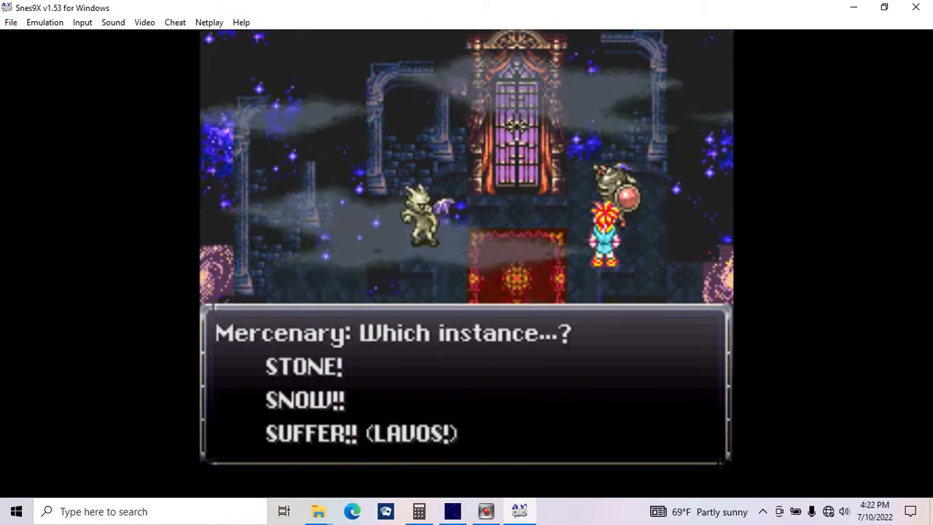
key(Up)
key(v)
key(v)
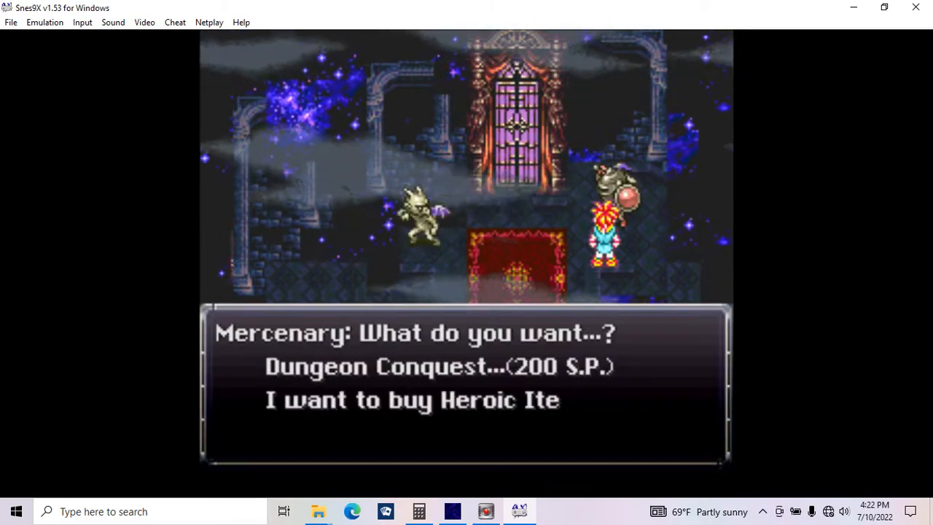
key(v)
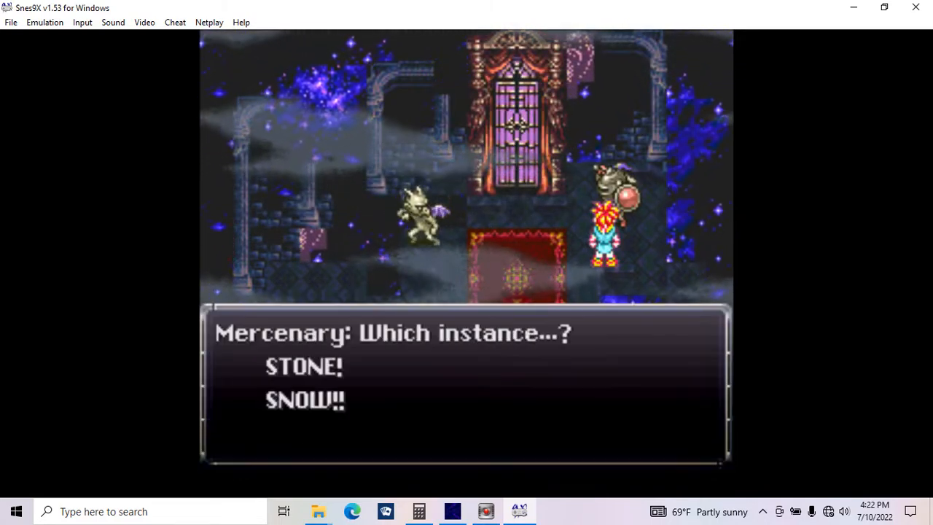
key(v)
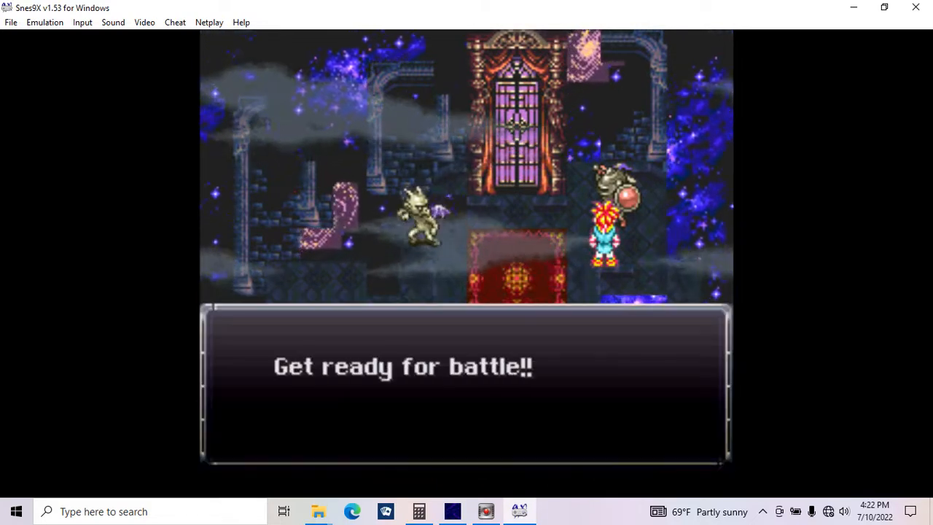
key(v)
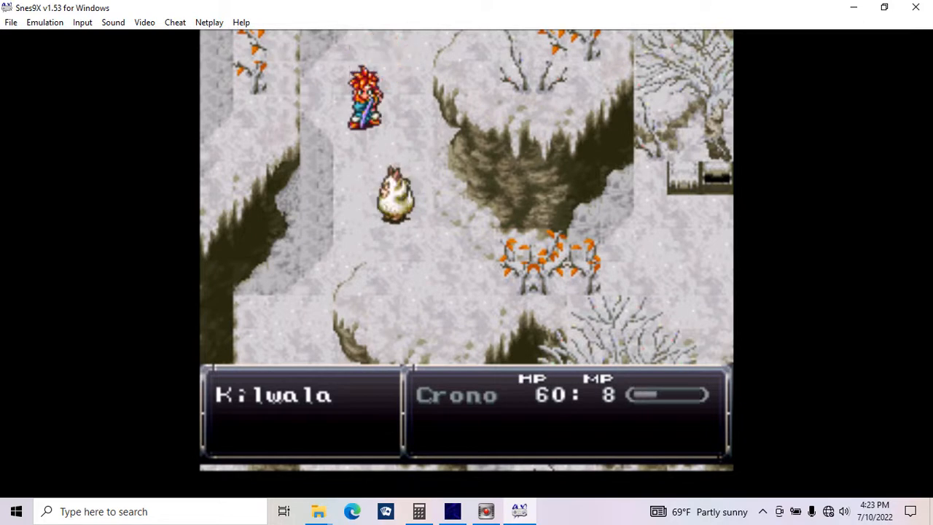
- Fight the Kilwala in the snow dungeon and dismiss the message after the battle
key(v)
key(v)
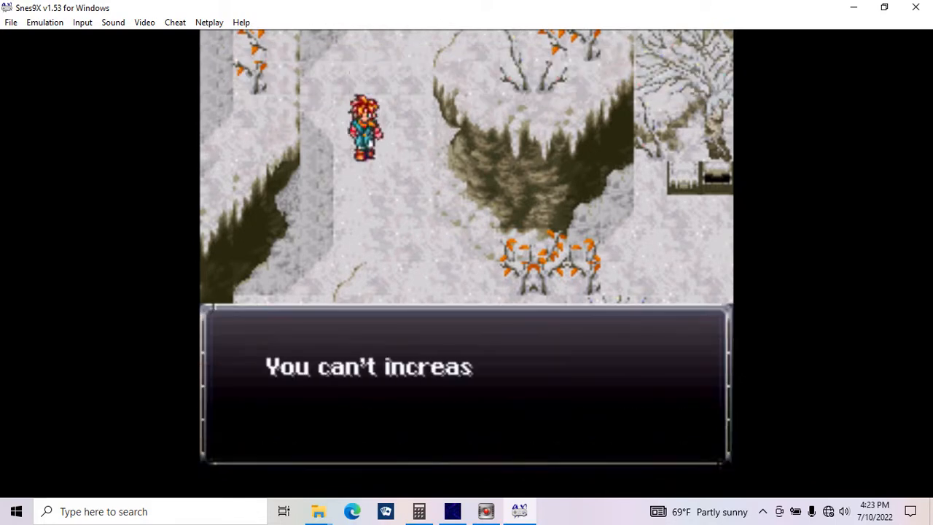
key(v)
- Walk through the snow area, bring up the Dungeon Master's exit decision box, and choose "FINE...I give up."
key(Down)
key(Right)
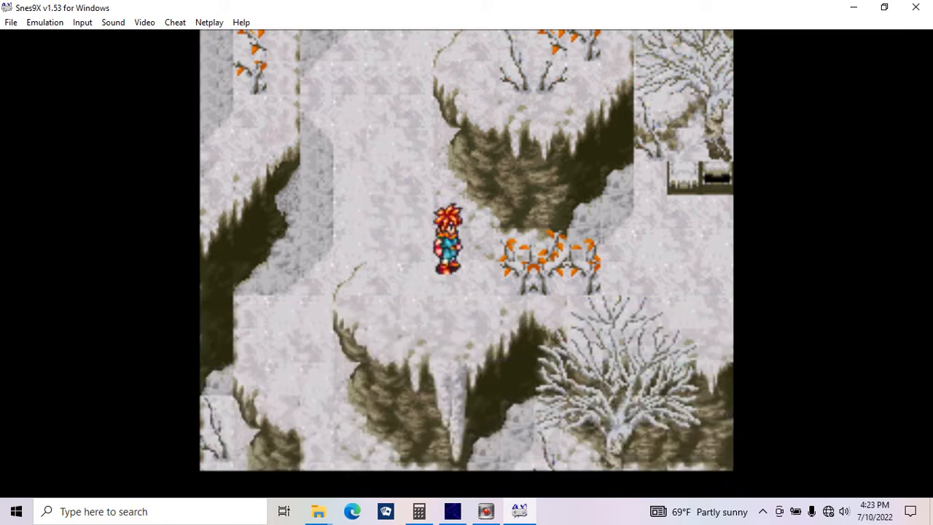
key(Up)
key(Right)
key(Left)
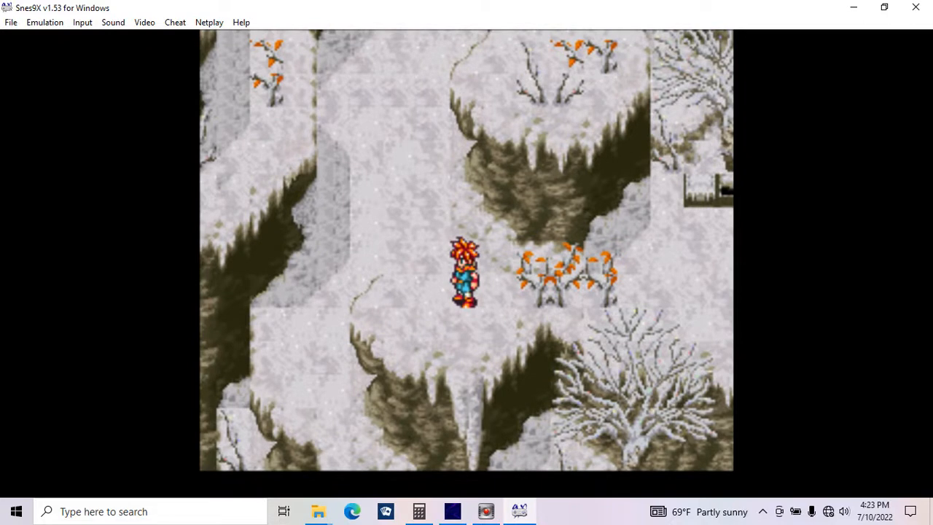
key(v)
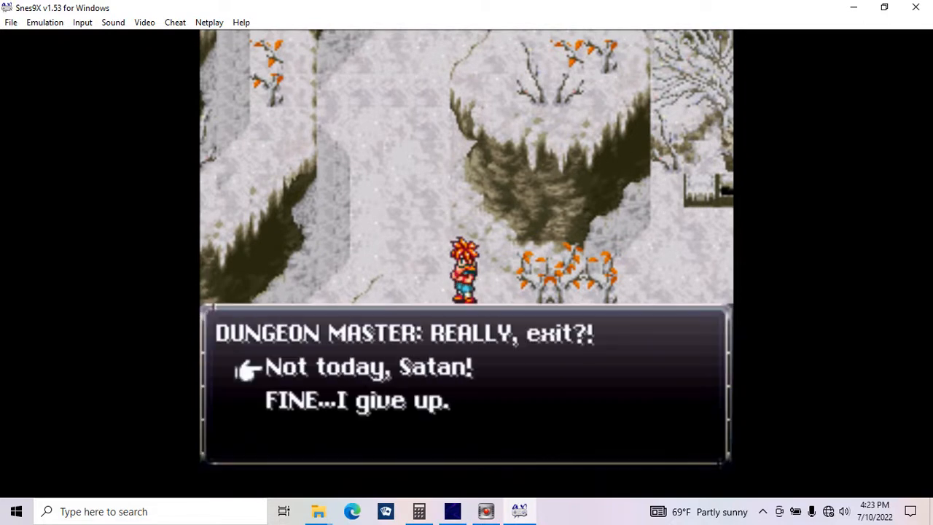
key(Down)
key(v)
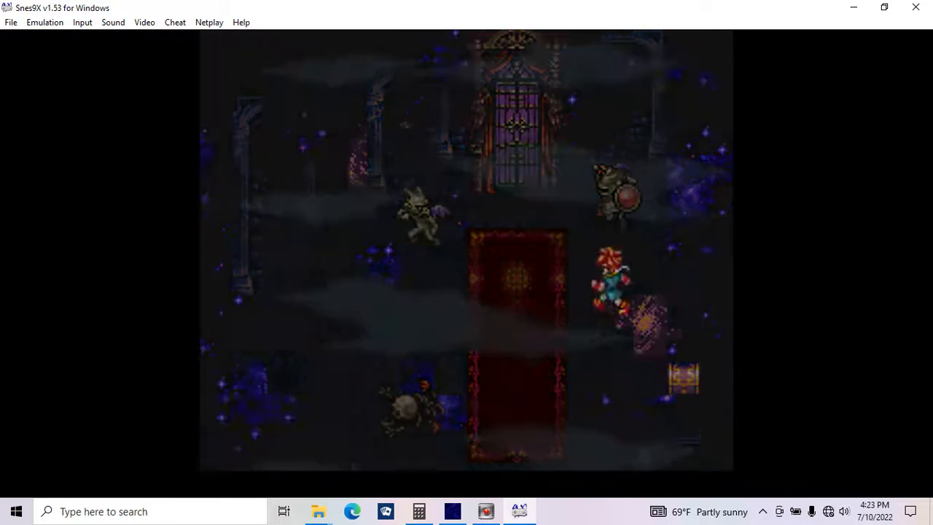
- Check the ThornyBarb's description among Crono's available accessories, leaving his equipment as it is
key(v)
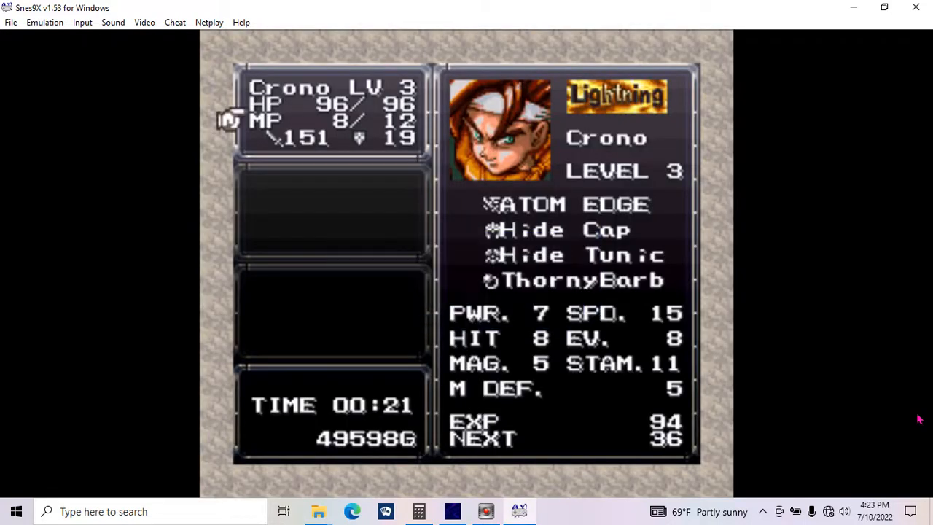
key(v)
key(Down)
key(Down)
key(Down)
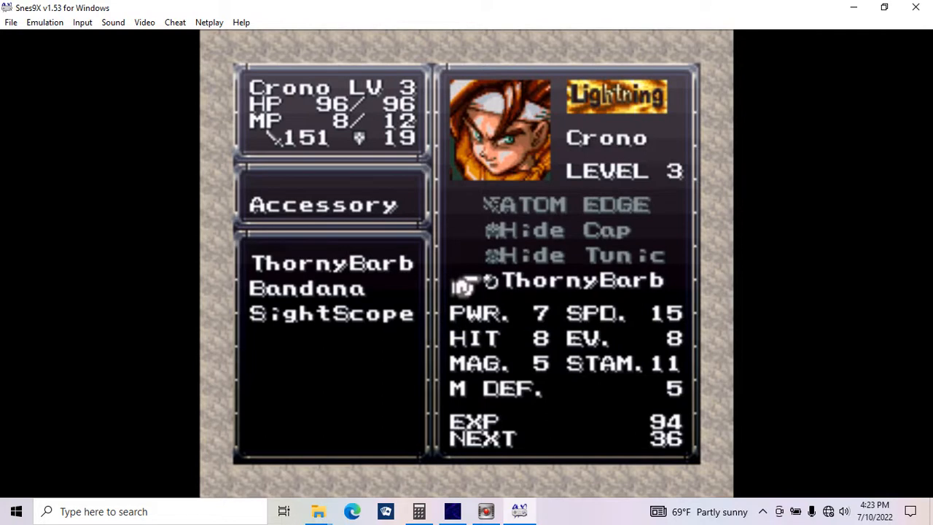
key(v)
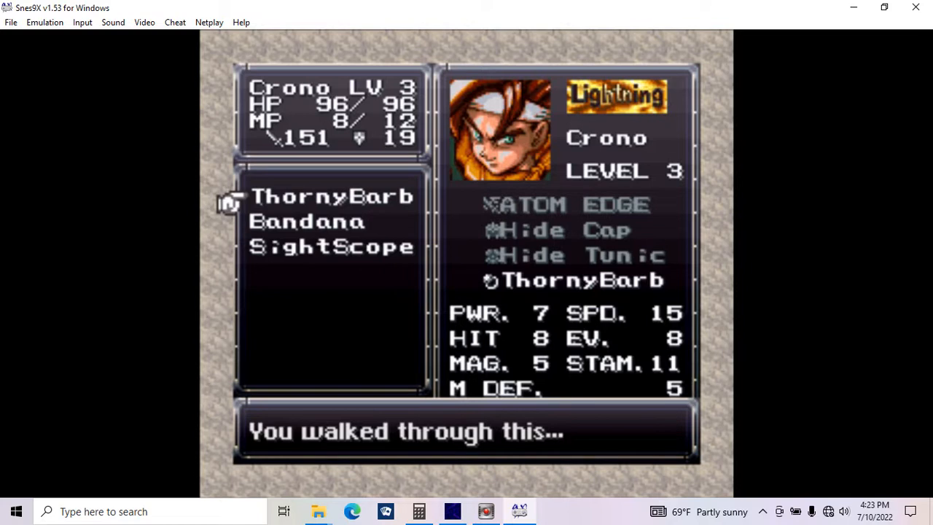
key(c)
key(c)
key(c)
key(c)
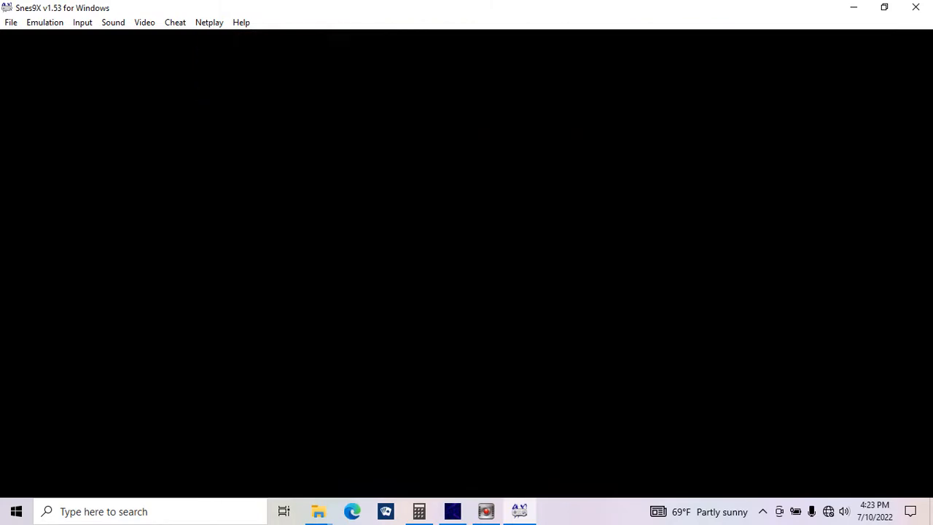
- Move Crono up to the Mercenary and save the game position to slot #1
key(Up)
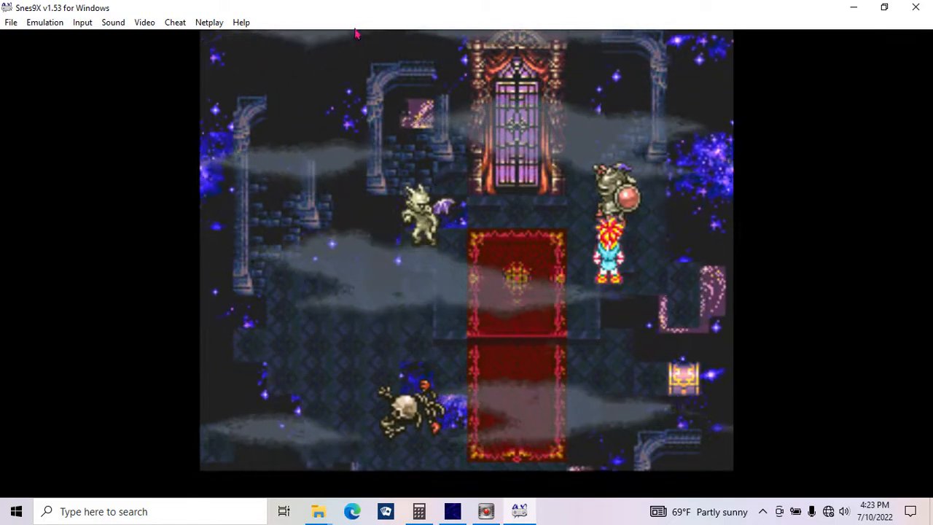
click(11, 22)
mouse_move(29, 68)
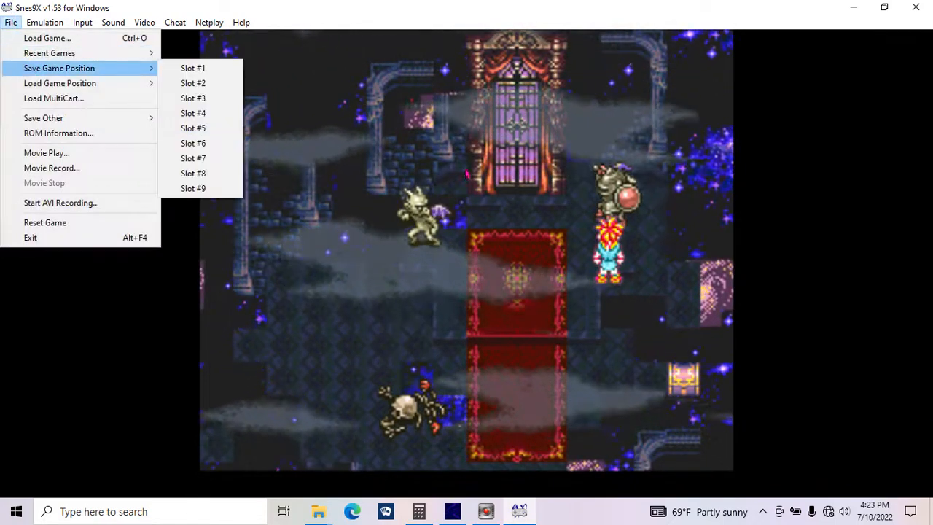
click(215, 73)
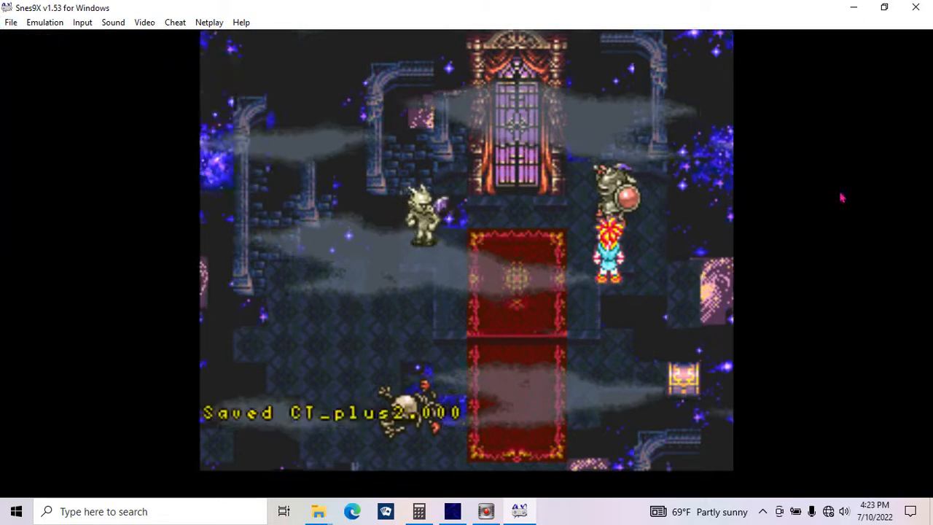
- Read the Bandana and SightScope descriptions in Crono's accessory list
key(d)
key(v)
key(Down)
key(Down)
key(Down)
key(v)
key(Down)
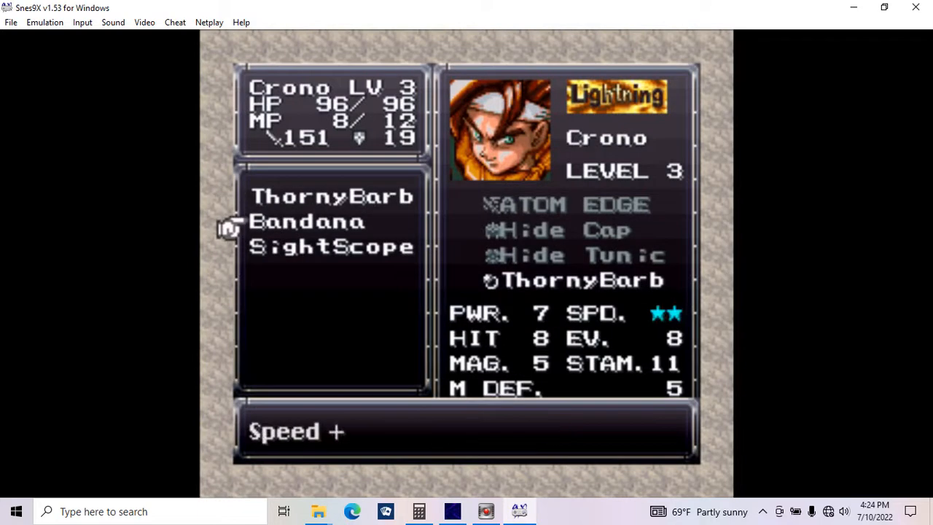
key(Down)
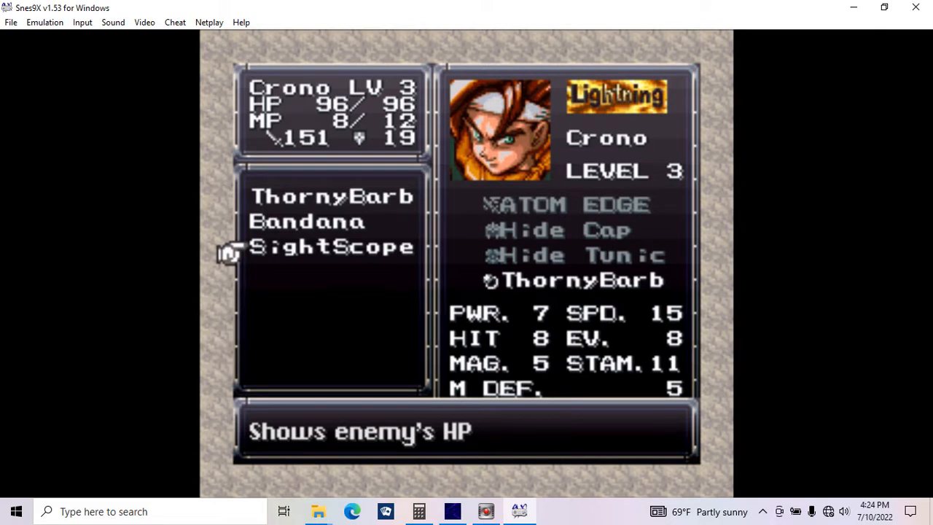
- Save the game position to slot #6, and reload the earlier Mercenary dialogue position from slot #5
click(11, 21)
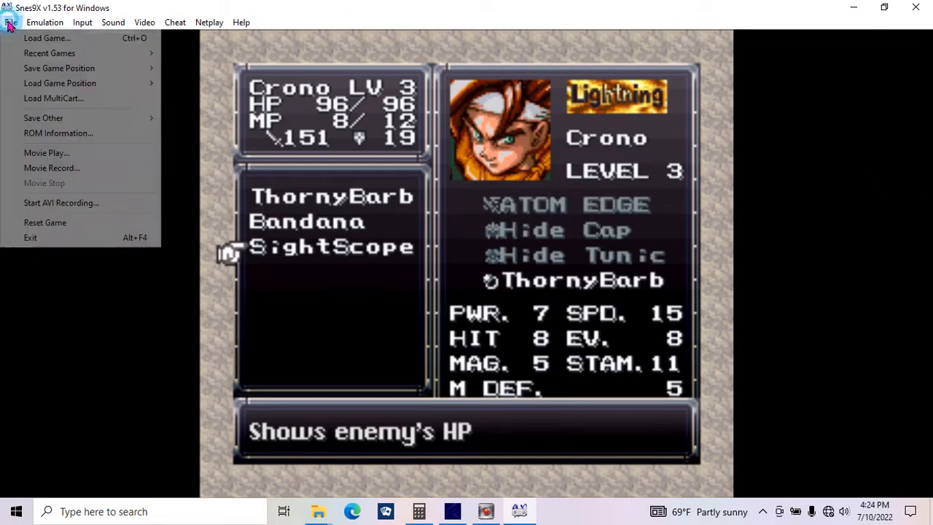
mouse_move(57, 88)
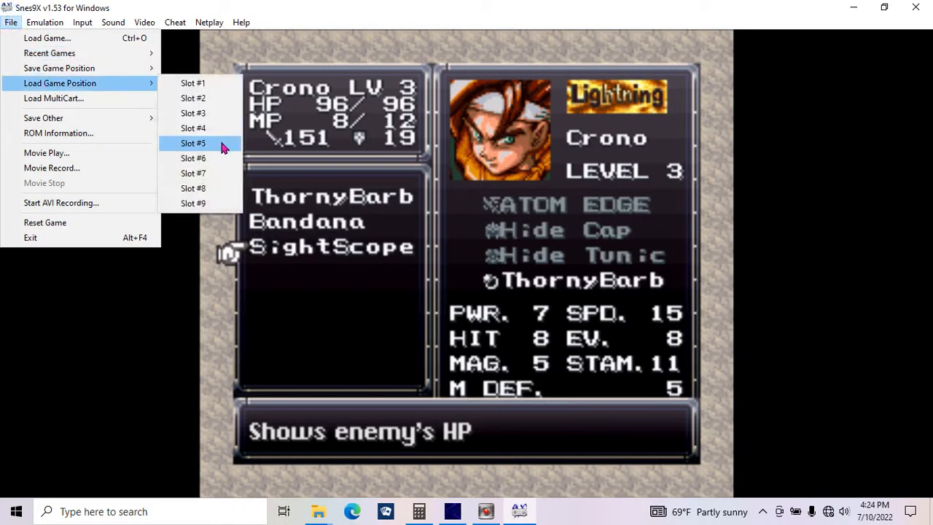
mouse_move(111, 73)
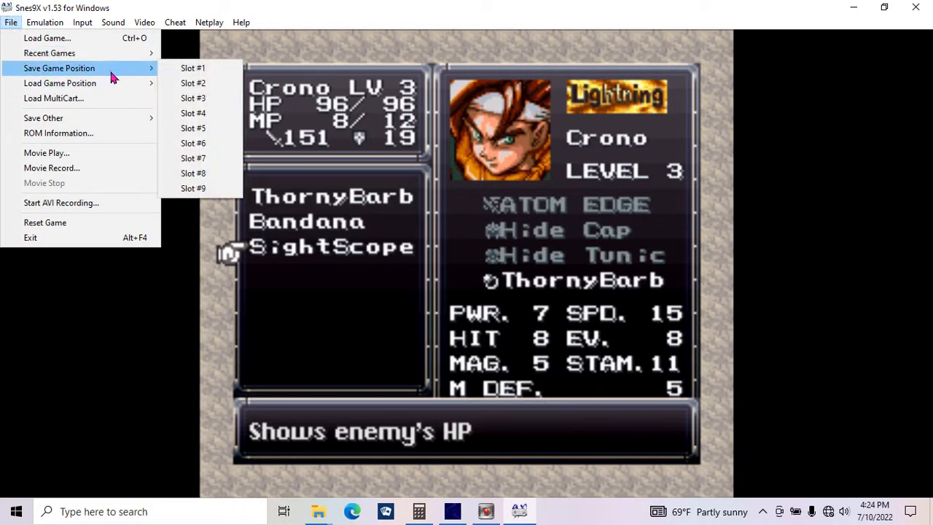
click(176, 148)
click(11, 22)
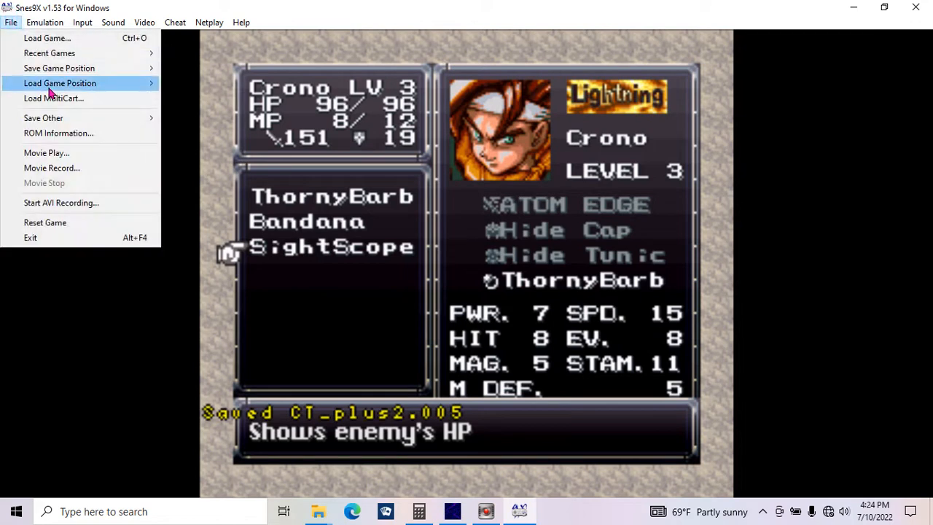
mouse_move(63, 86)
click(188, 134)
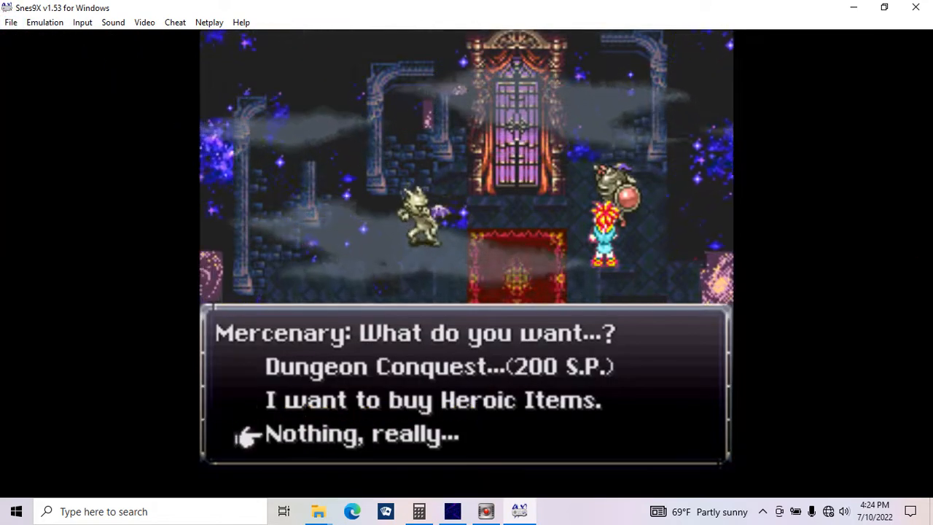
- End the Mercenary dialogue with "Nothing, really..." and inspect Crono's equipped accessory in the reloaded position
key(v)
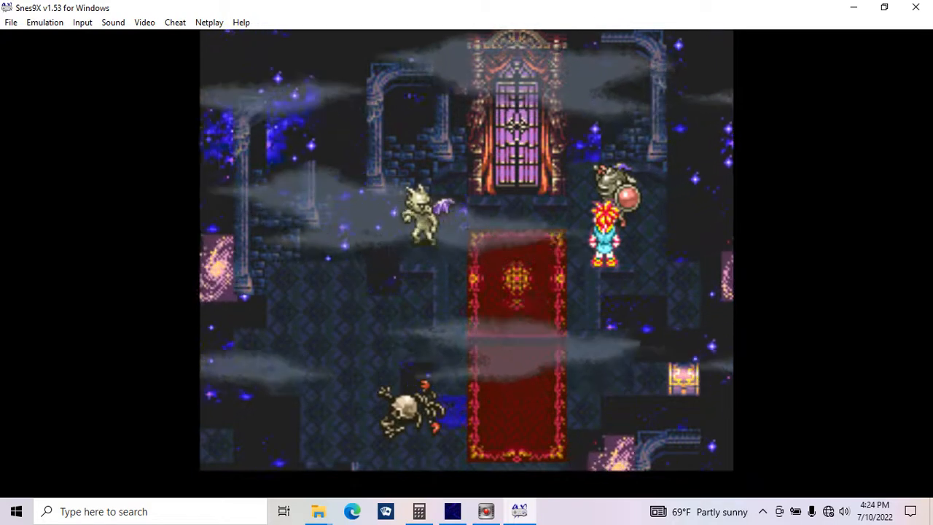
key(Down)
key(Left)
key(d)
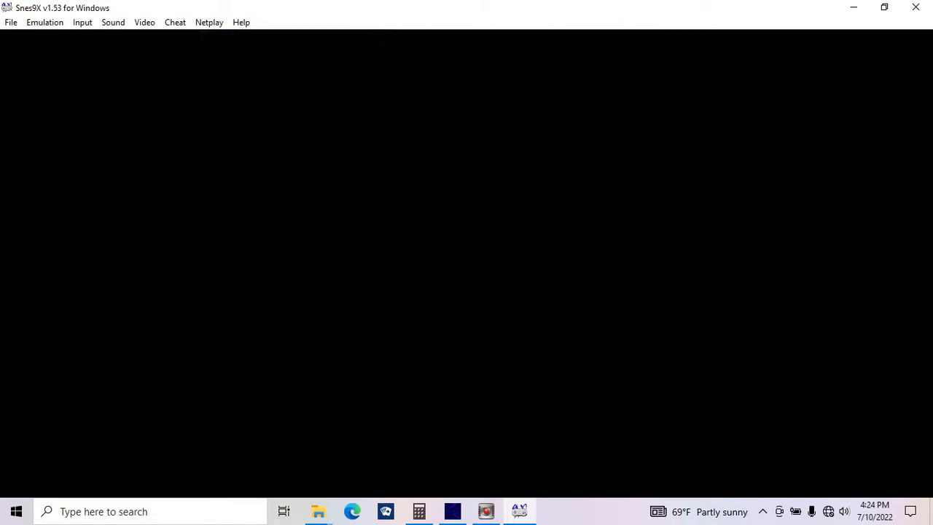
key(v)
key(v)
key(Down)
key(Down)
key(Down)
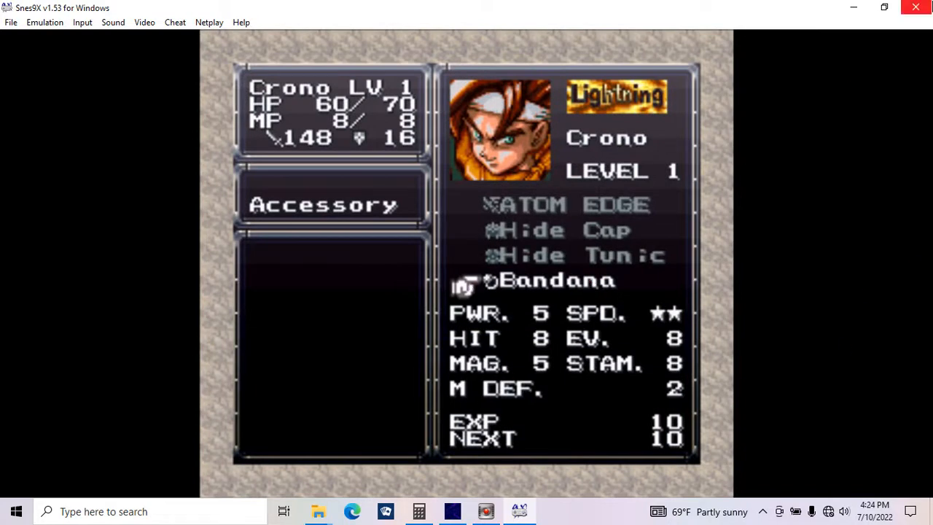
- Close the emulator, return to the ChangeLocation command in Temporal Flux's location event editor, and open File Explorer
click(916, 8)
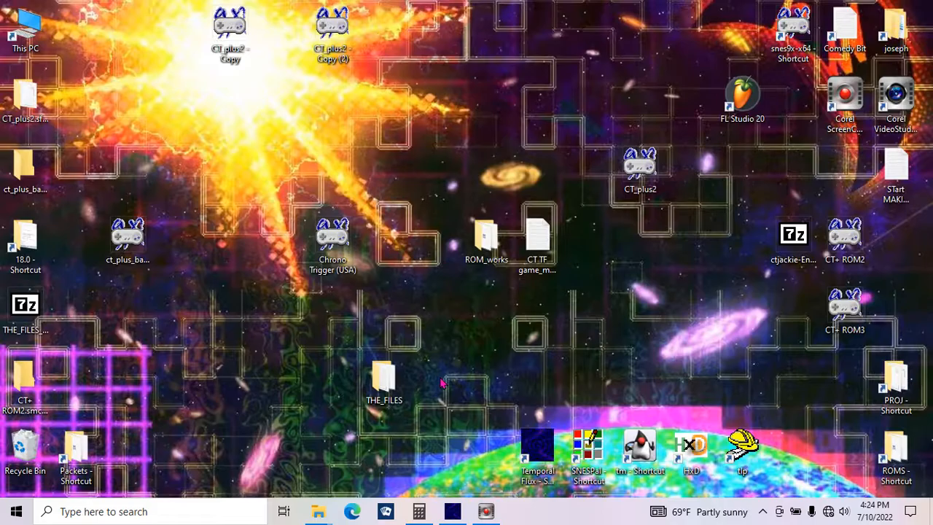
click(452, 511)
click(435, 205)
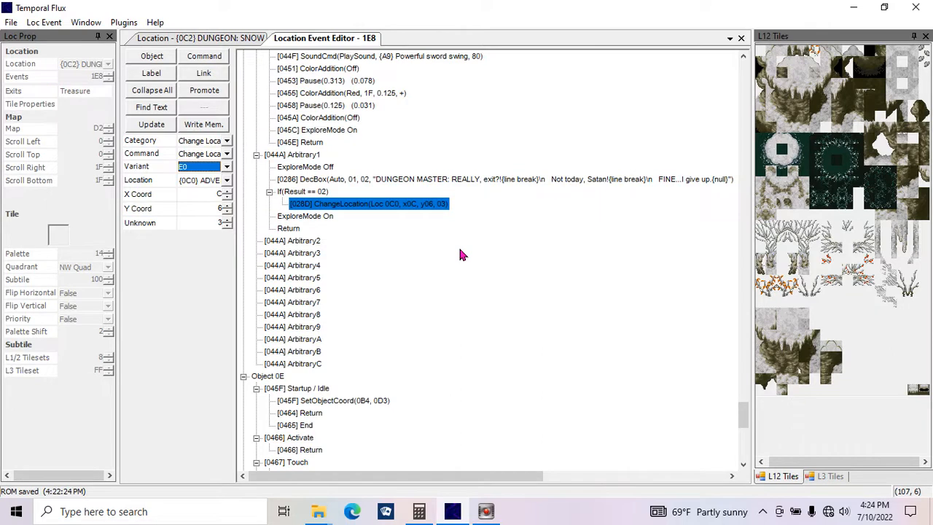
click(315, 510)
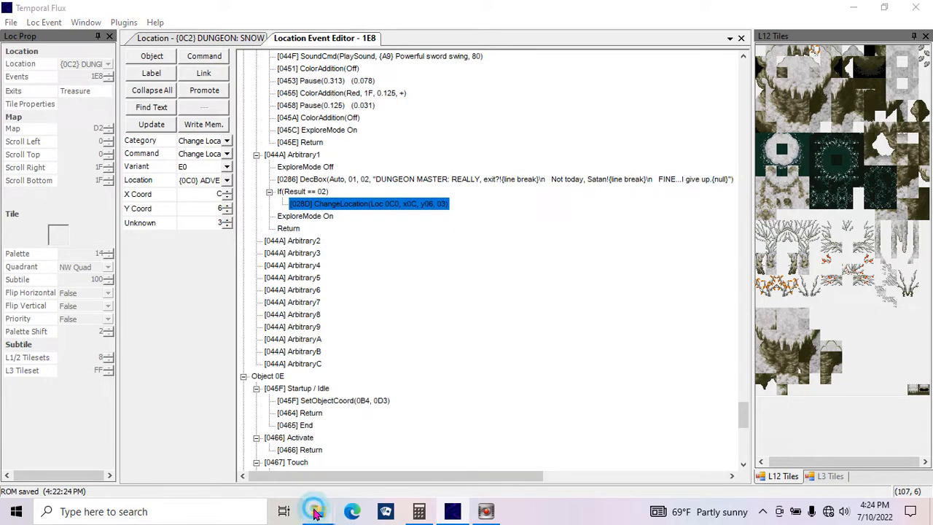